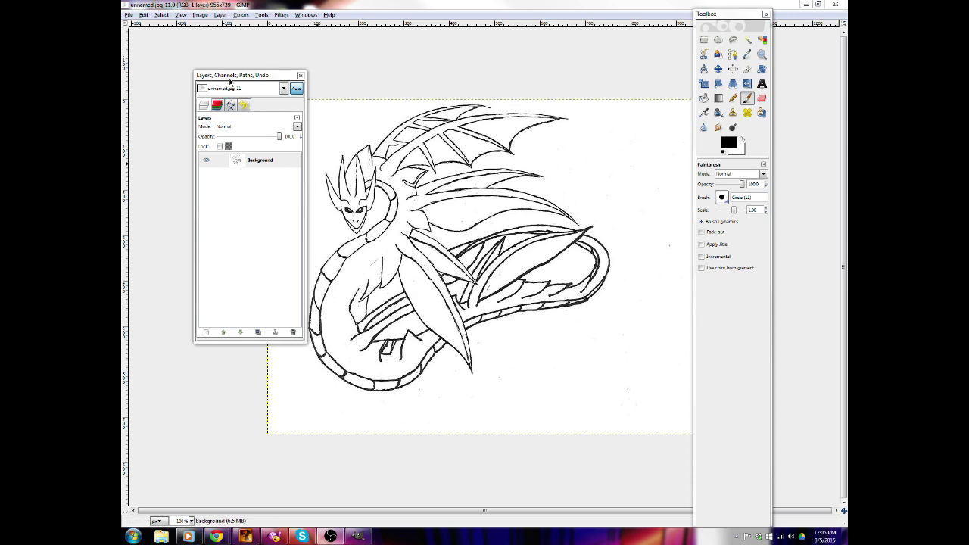
Move the Layers dialog and the Toolbox clear of the dragon drawing
left_click_drag(230, 81, 219, 74)
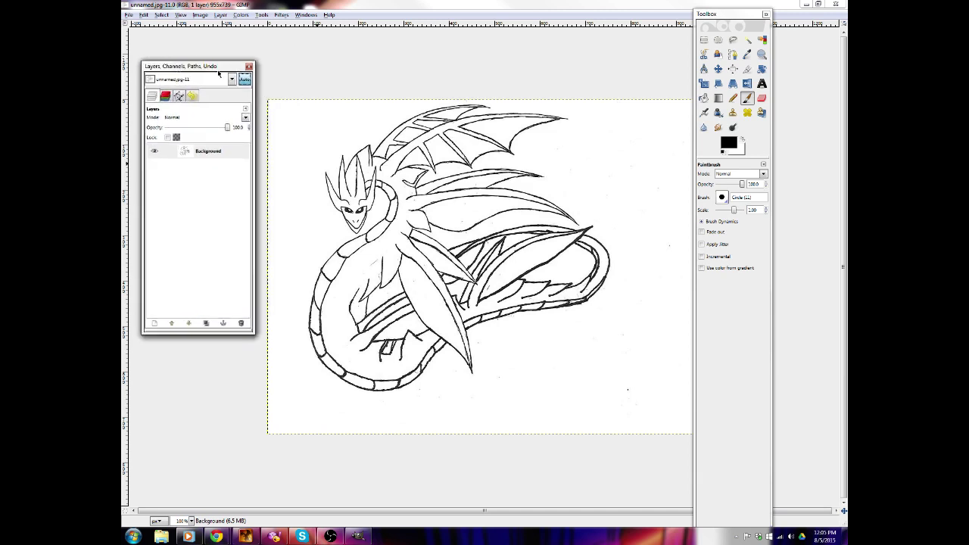
left_click_drag(704, 13, 744, 3)
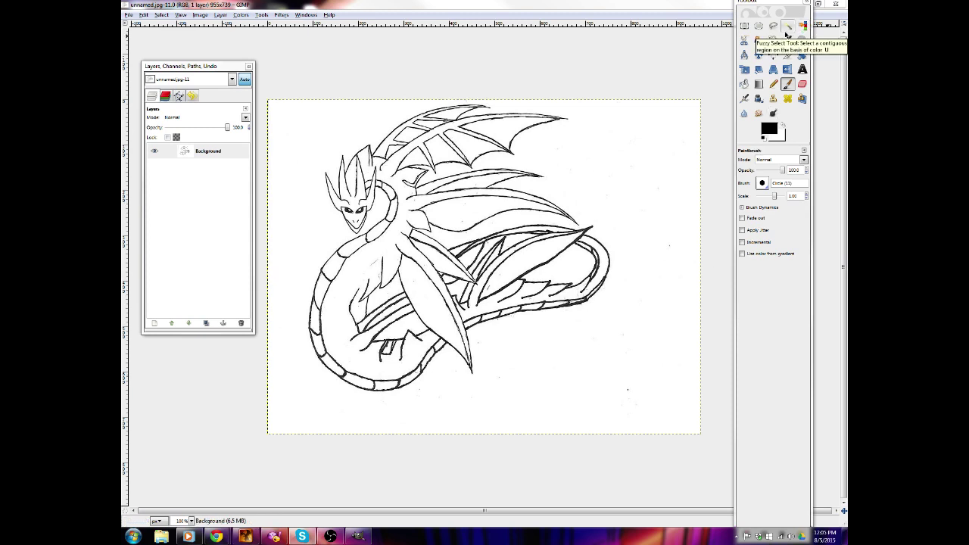
Activate the Fuzzy Select tool and add an alpha channel to the Background layer
left_click(801, 27)
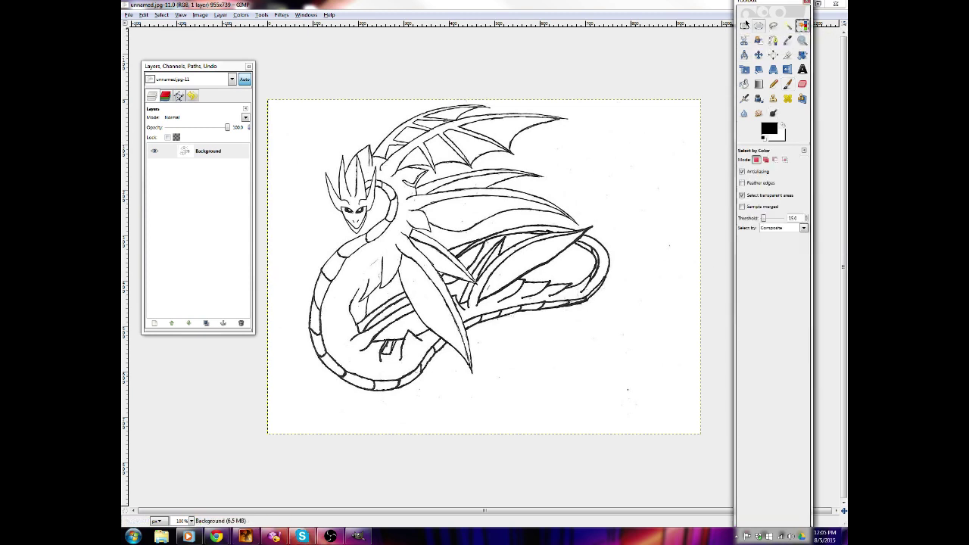
left_click(787, 26)
left_click(219, 146)
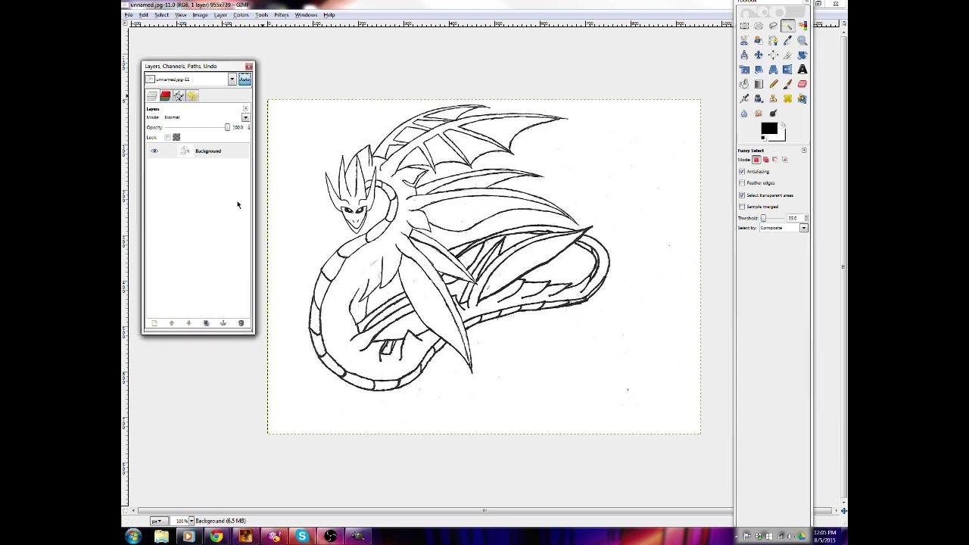
right_click(206, 149)
left_click(255, 347)
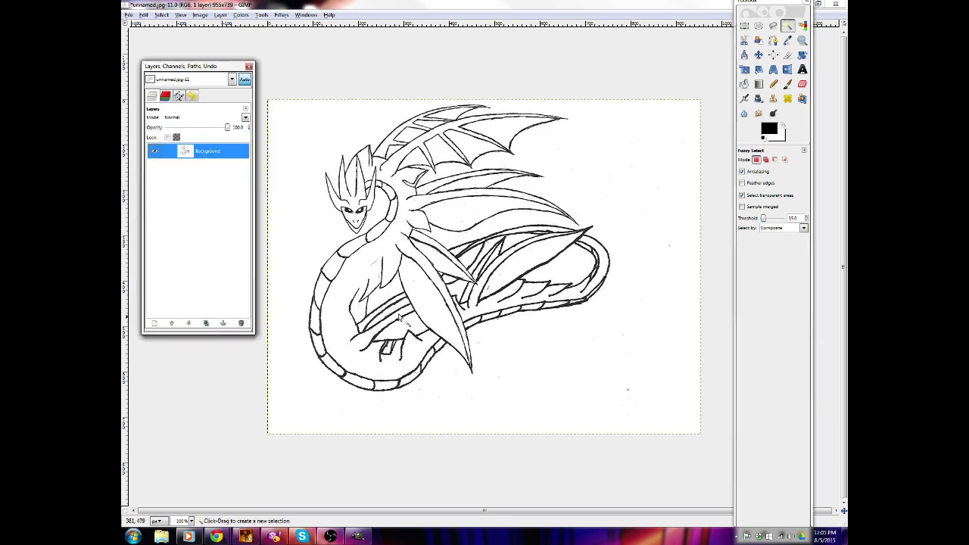
Clear the white background around the dragon and the enclosed gaps around its tail and fins to transparency using Fuzzy Select
left_click(581, 331)
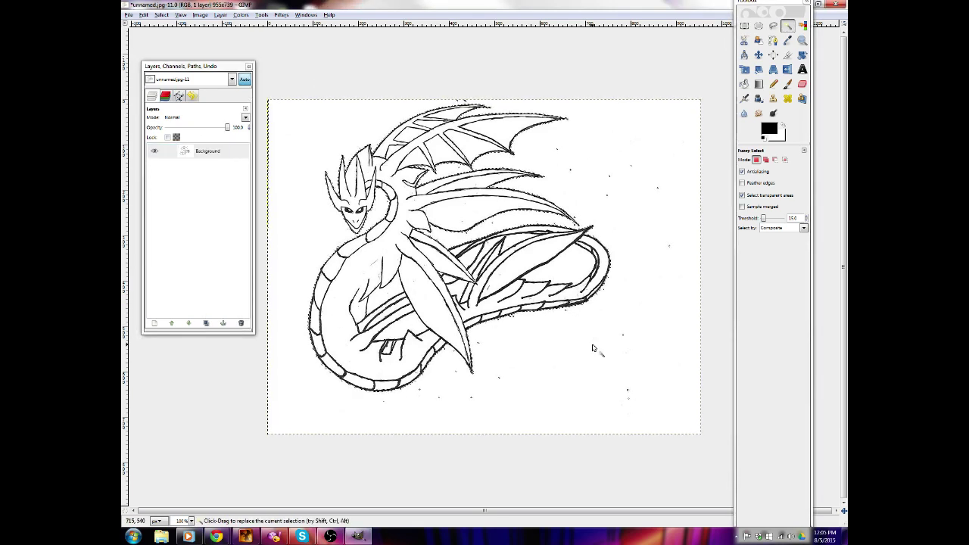
key("Delete")
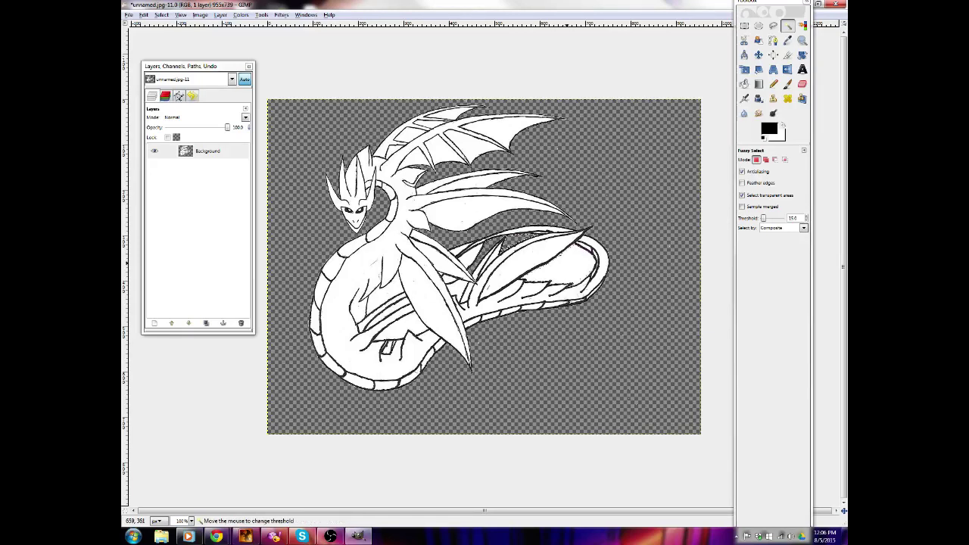
key("Delete")
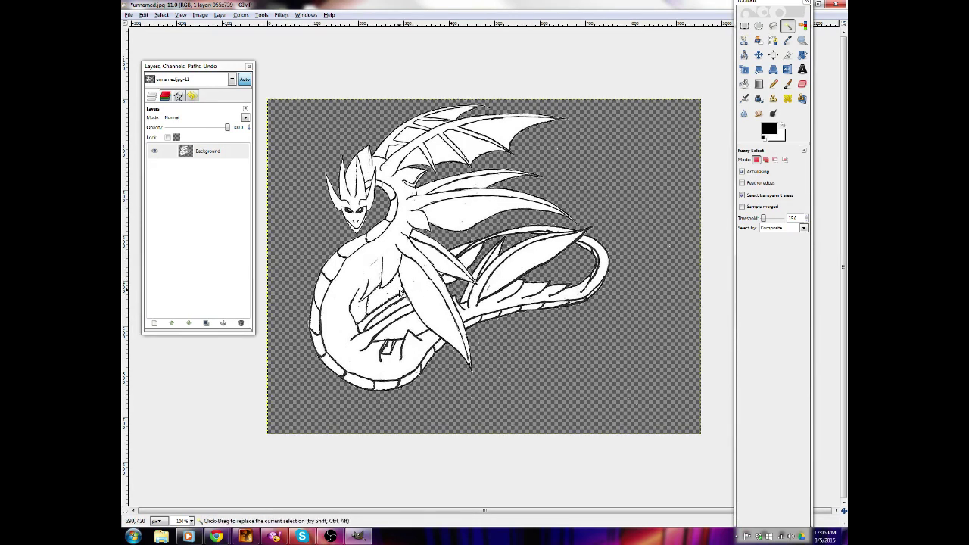
key("Delete")
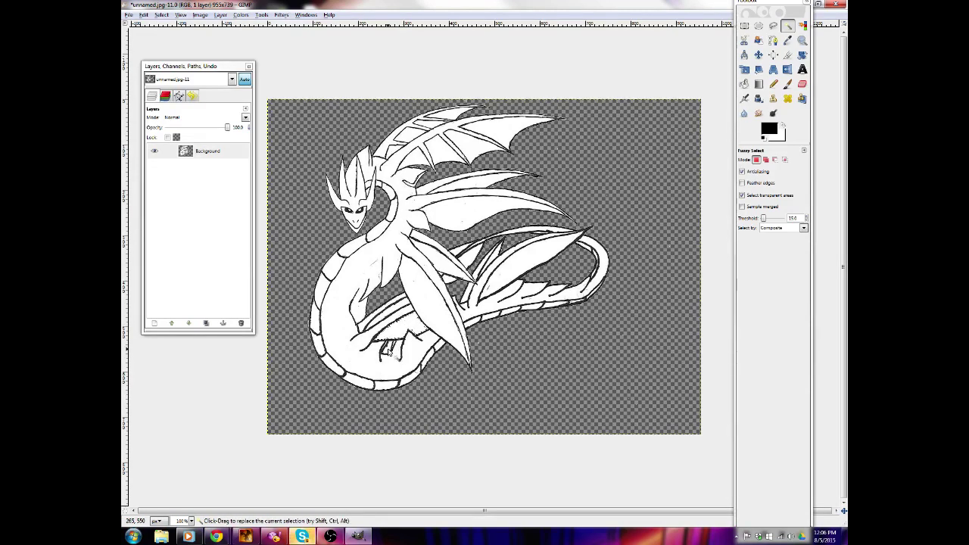
Try to clear the small white gap between the claws using Fuzzy Select, and drop the selection
left_click(387, 348)
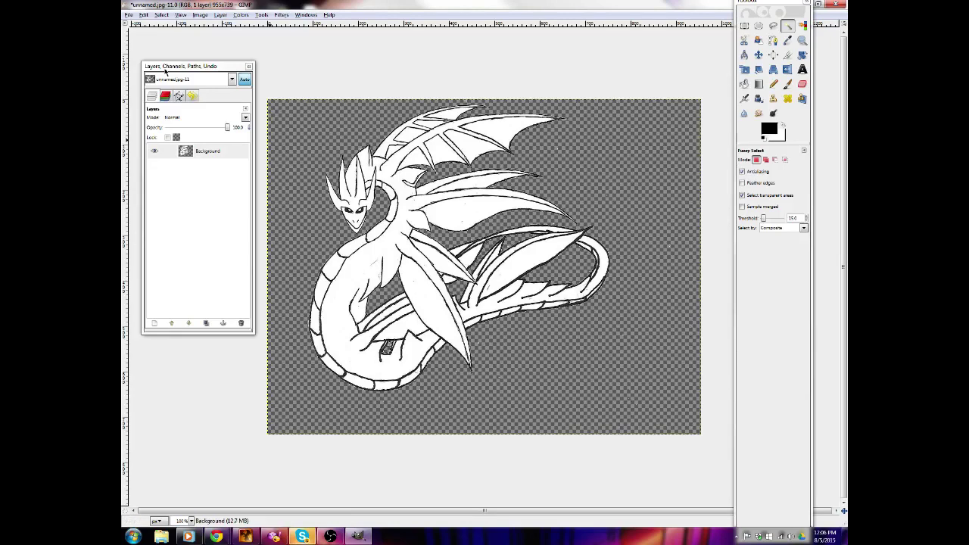
left_click(161, 15)
left_click(164, 27)
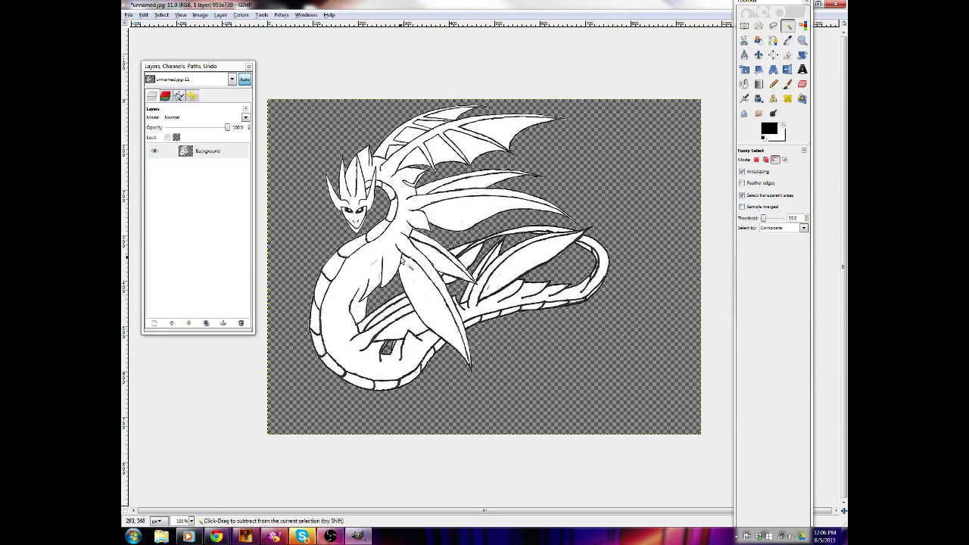
left_click(161, 15)
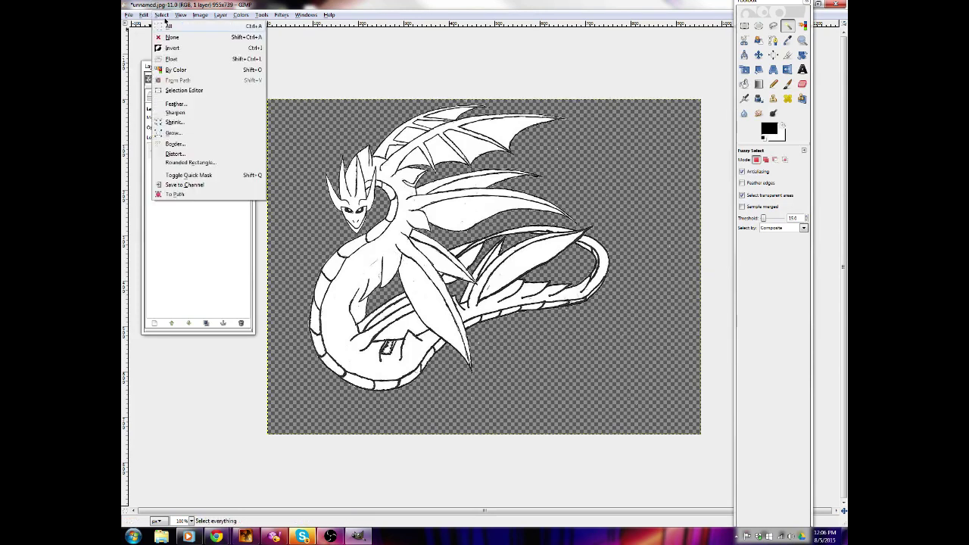
left_click(176, 37)
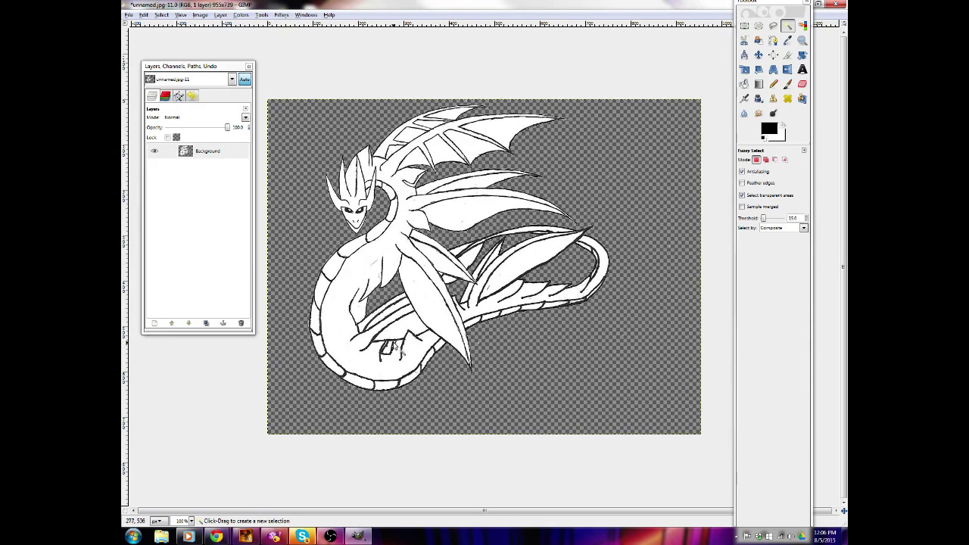
left_click(393, 345)
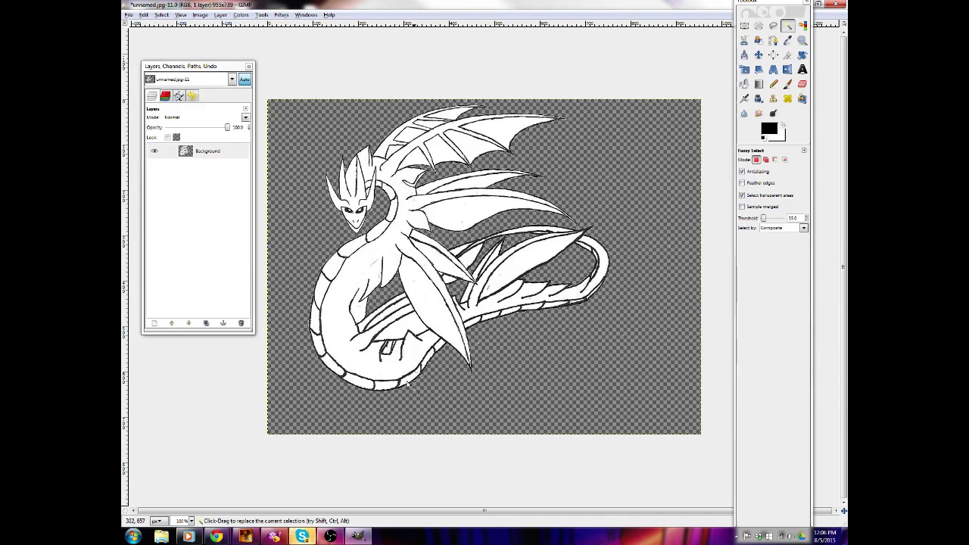
left_click(161, 14)
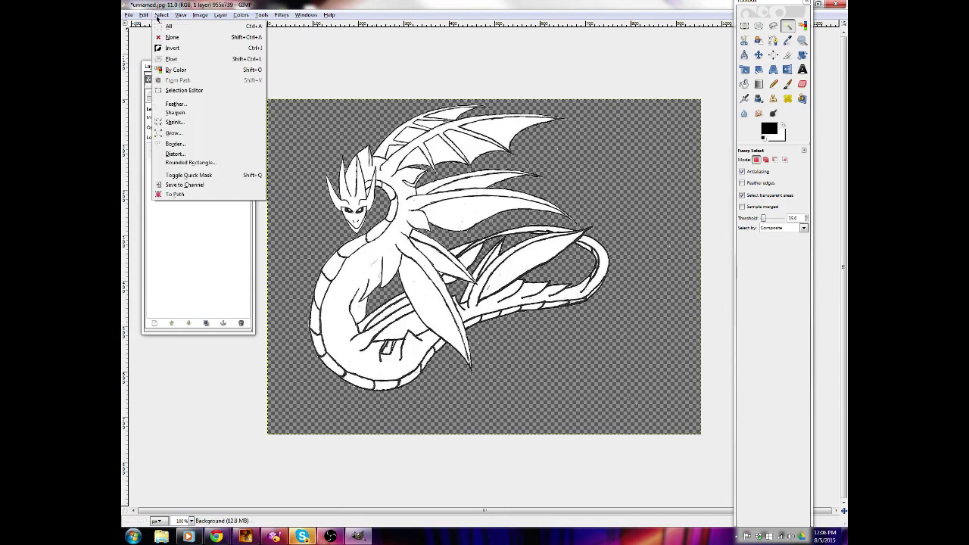
left_click(167, 38)
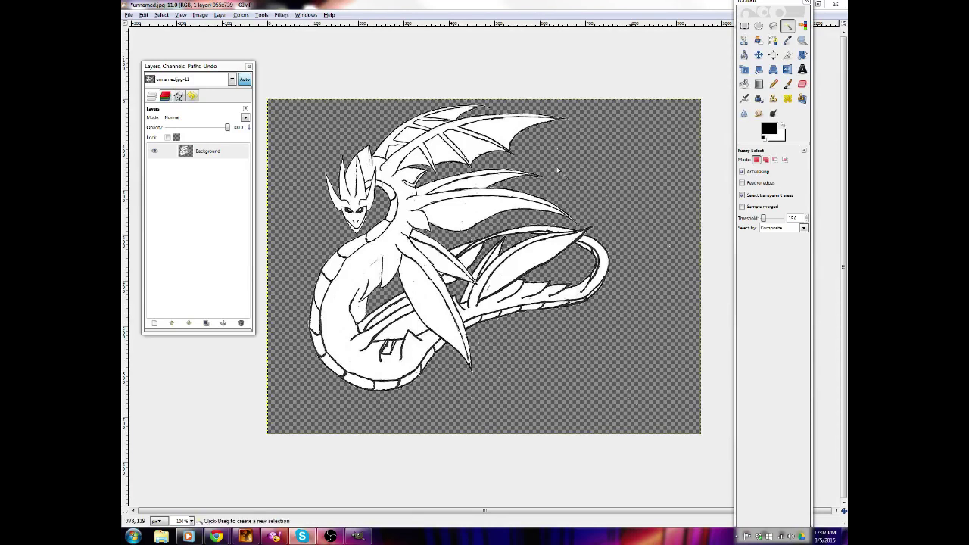
Swap the foreground and background colors and set the foreground color to light gold d9c06a
left_click(783, 125)
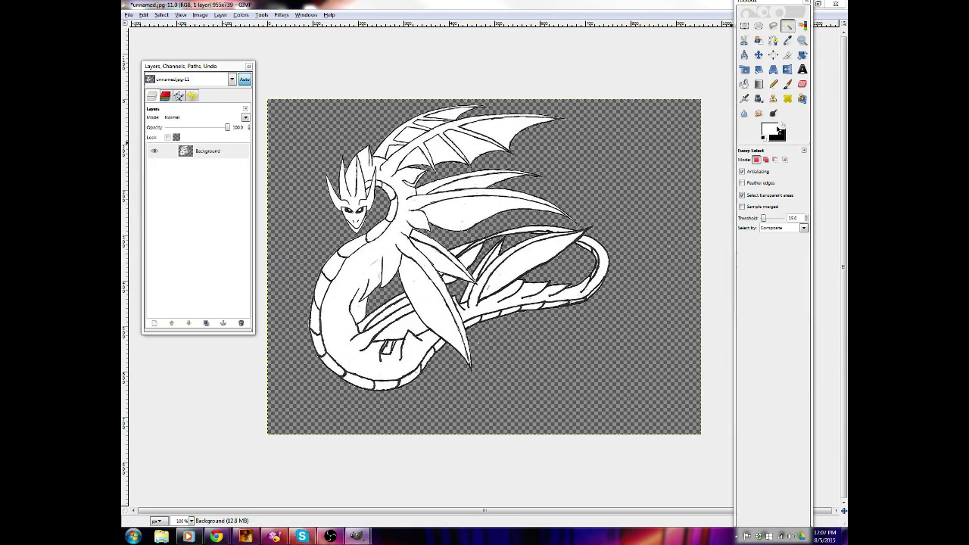
left_click(768, 130)
left_click(309, 197)
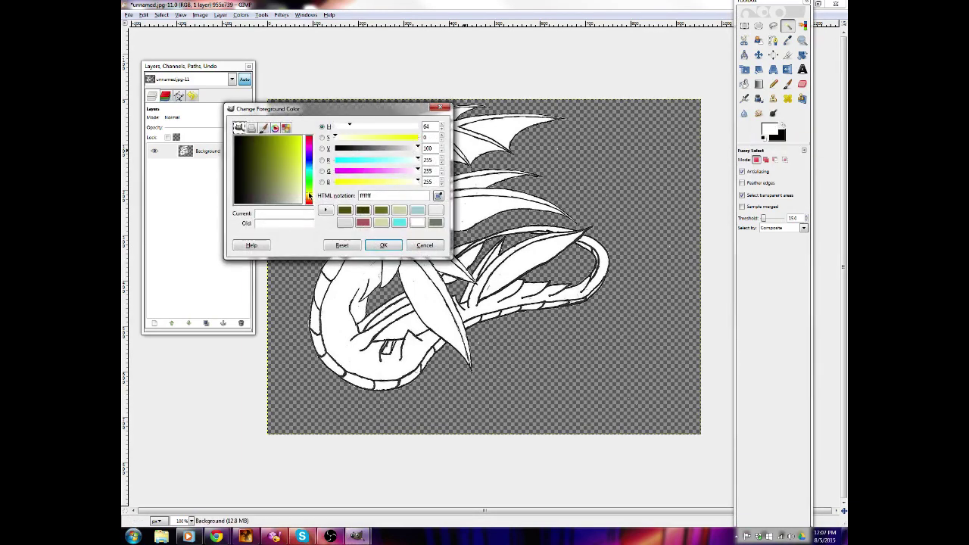
left_click(292, 173)
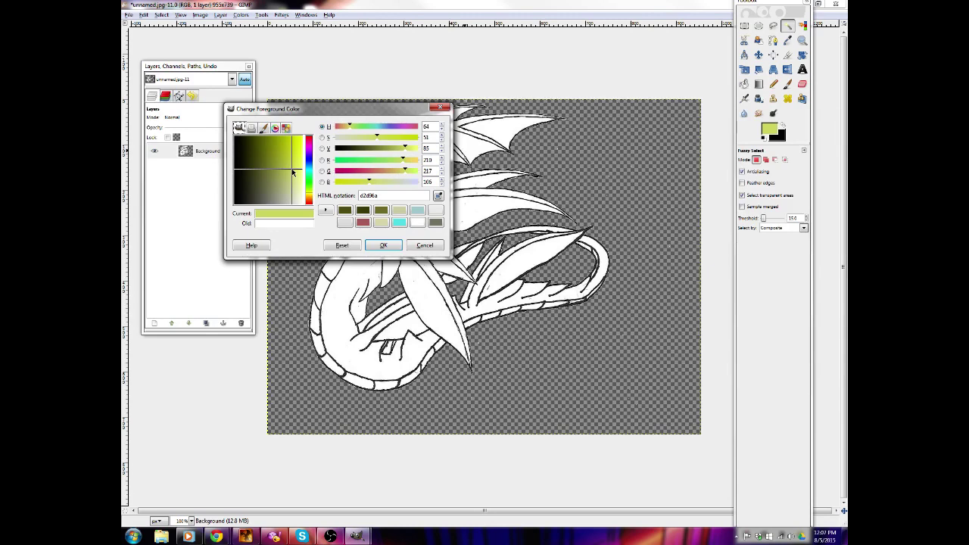
left_click_drag(308, 196, 309, 198)
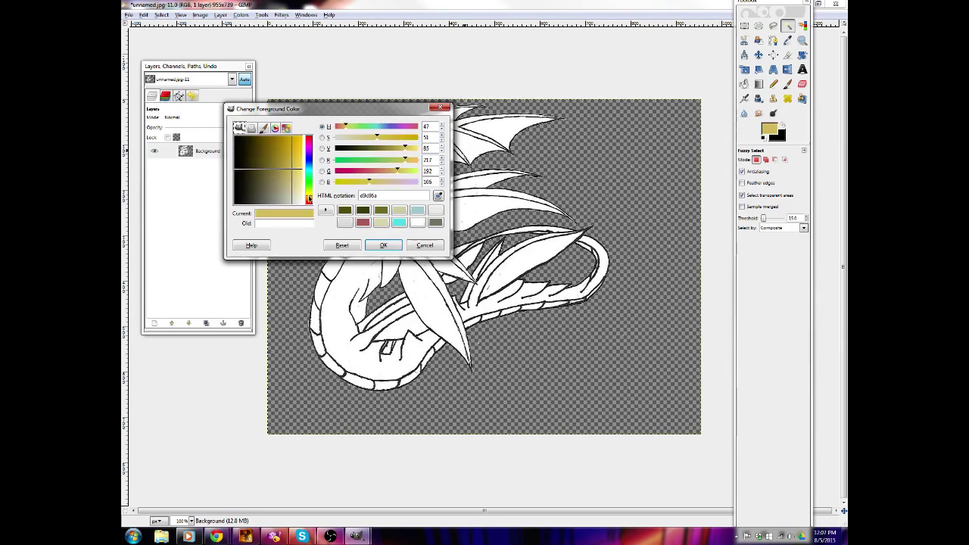
left_click(383, 245)
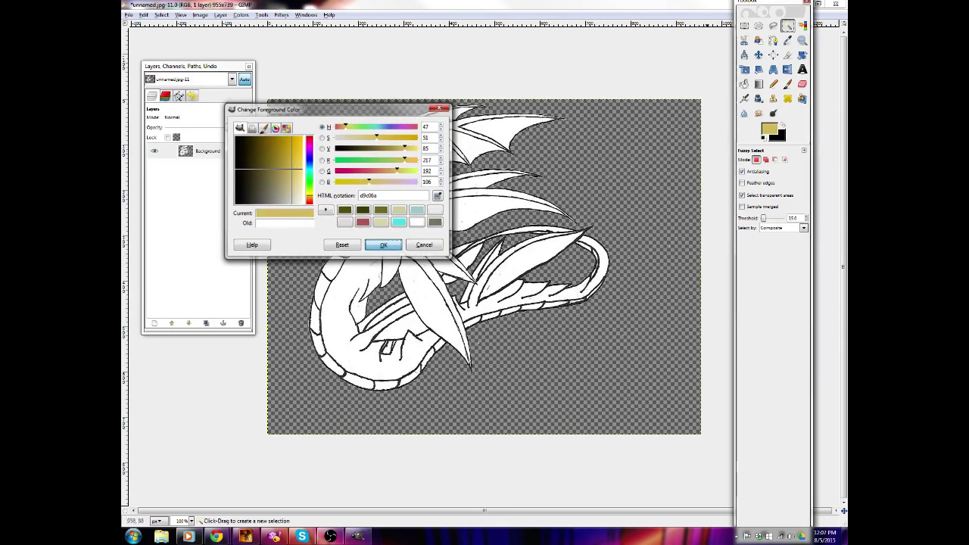
Bucket-fill the dragon's body, head, wing bones, fin edges and tail with the light gold foreground color
key("shift+b")
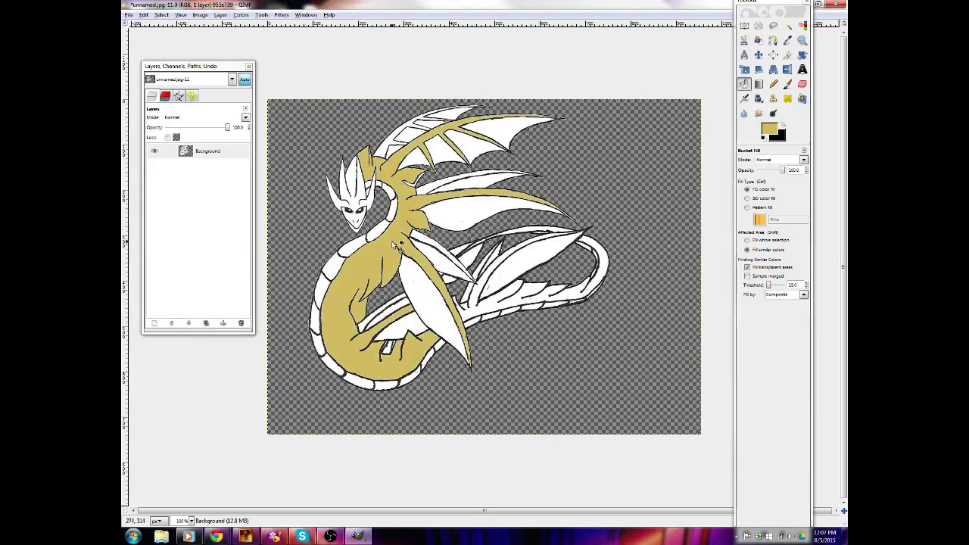
left_click(396, 246)
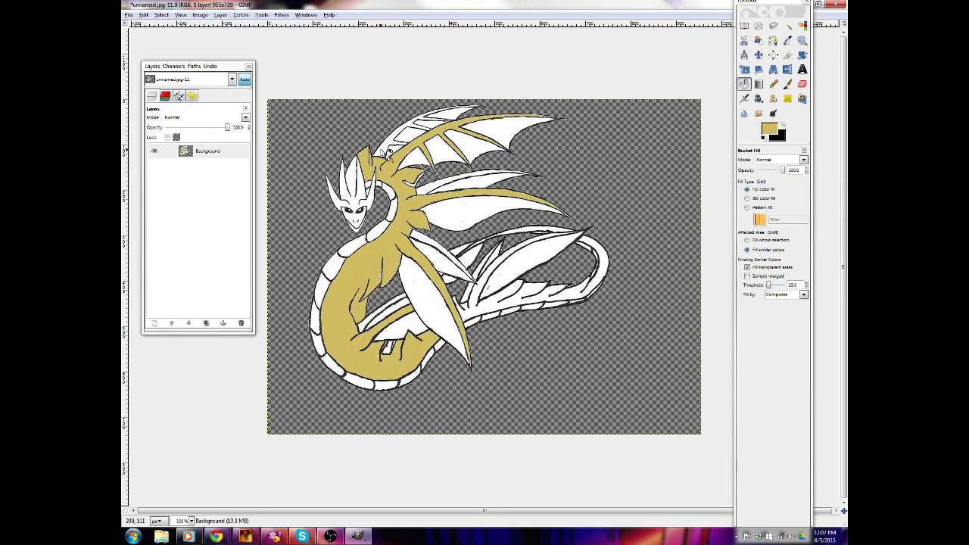
left_click(389, 156)
left_click(359, 178)
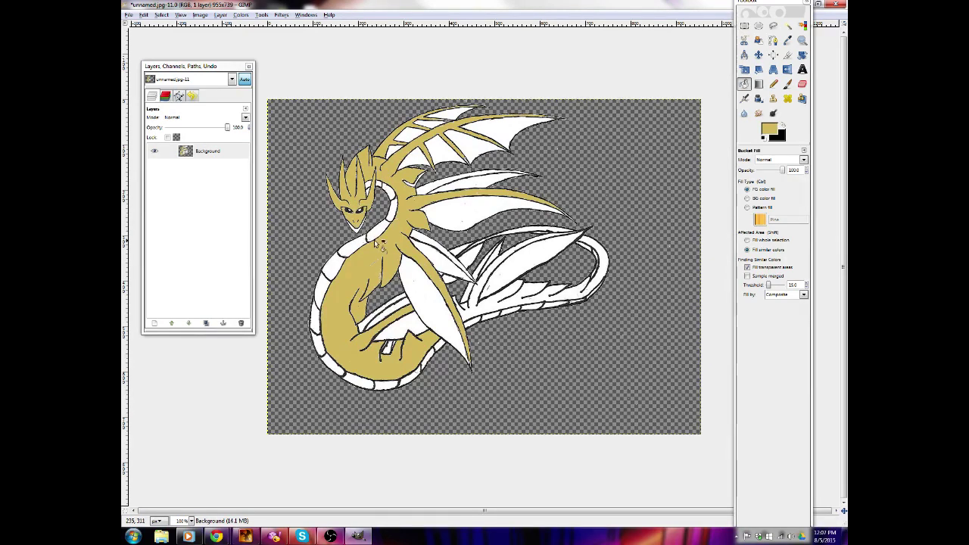
left_click(430, 199)
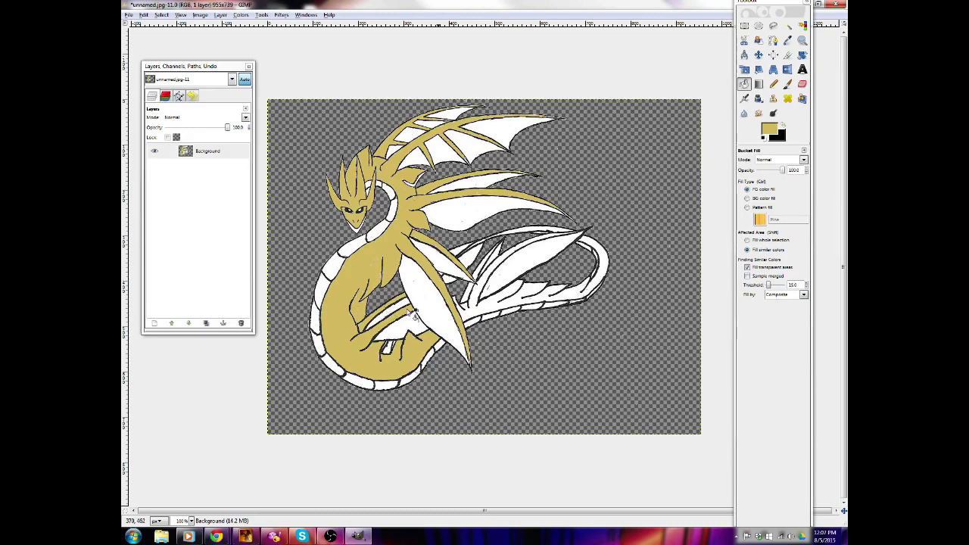
left_click(485, 289)
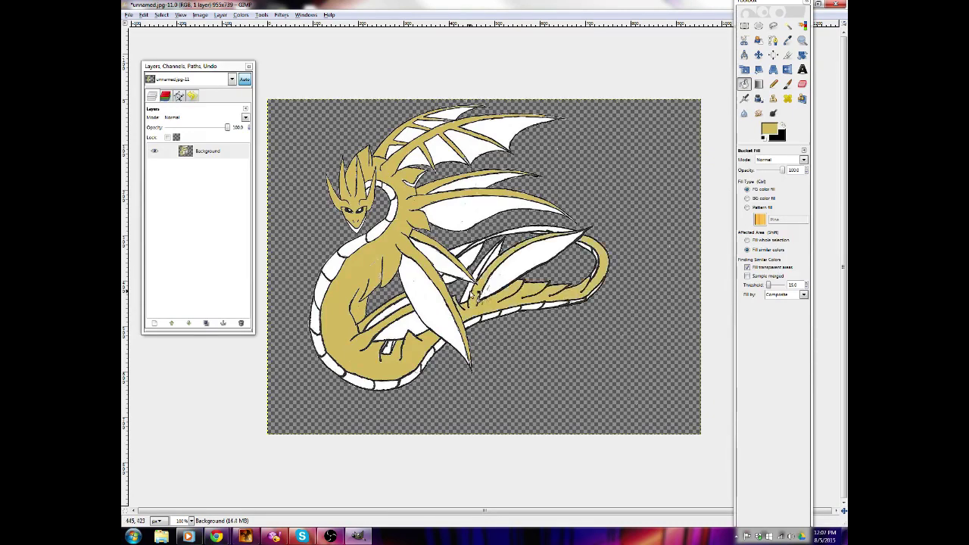
left_click(569, 232)
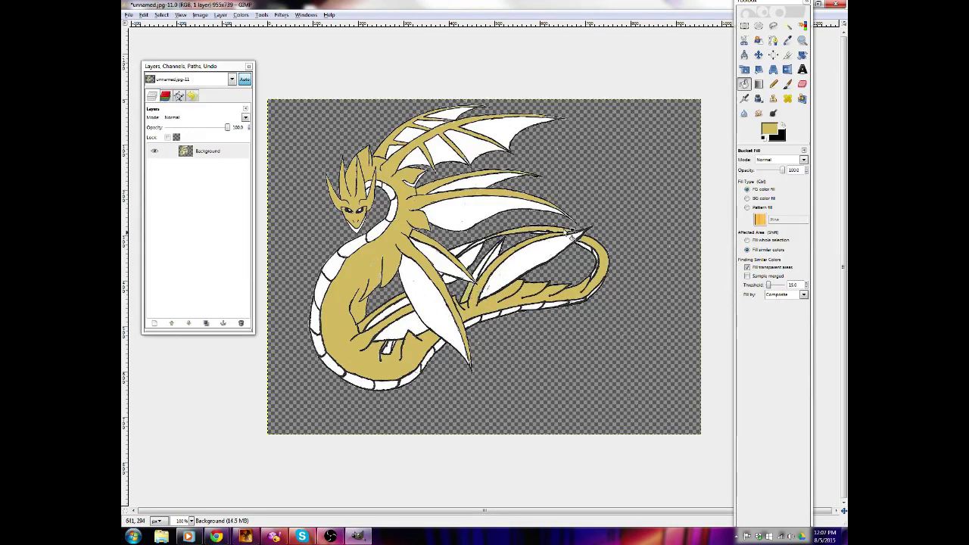
left_click(476, 245)
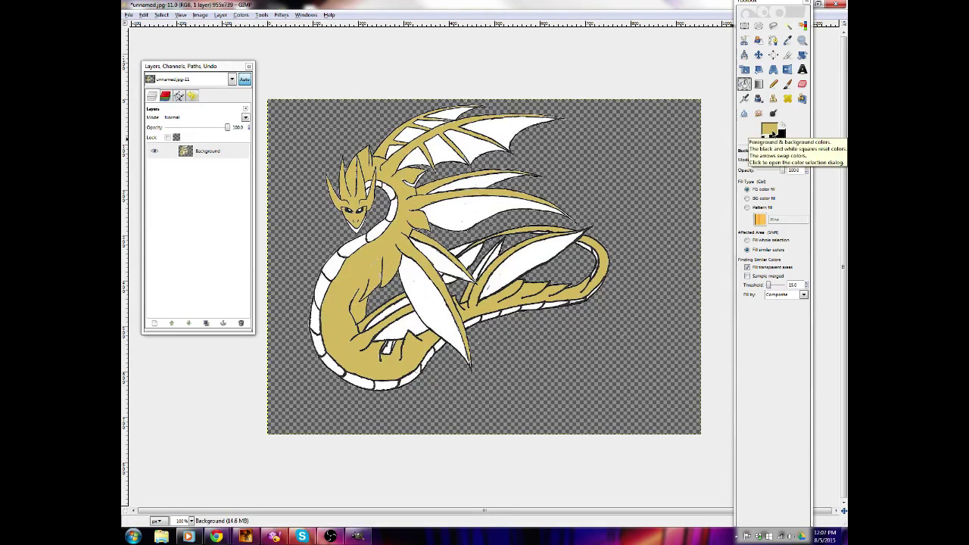
Set the foreground color to darker gold b79c3d and bucket-fill the belly plates from neck to tail
left_click(769, 131)
left_click_drag(286, 164, 282, 158)
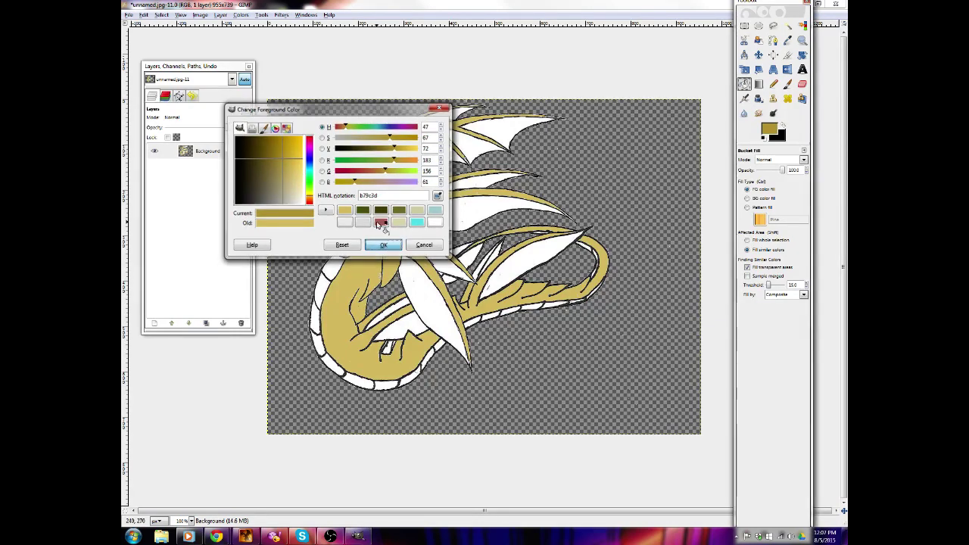
left_click(384, 246)
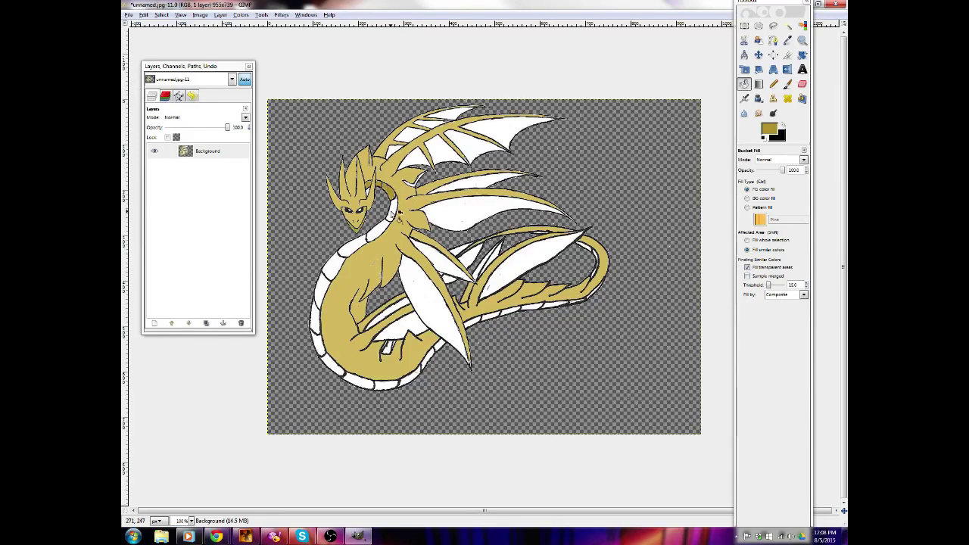
mouse_move(367, 239)
left_mouse_down()
mouse_move(328, 270)
mouse_move(319, 356)
mouse_move(322, 348)
mouse_move(339, 376)
mouse_move(380, 388)
mouse_move(428, 370)
mouse_move(478, 317)
mouse_move(582, 305)
left_mouse_up()
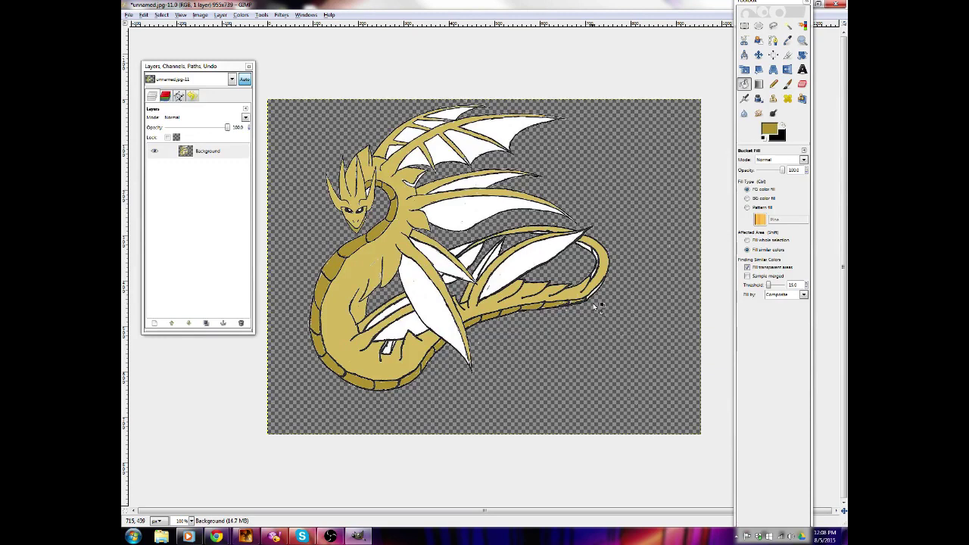
Sample the body's light gold as the foreground color and undo the bucket fills on the dragon
left_click(787, 41)
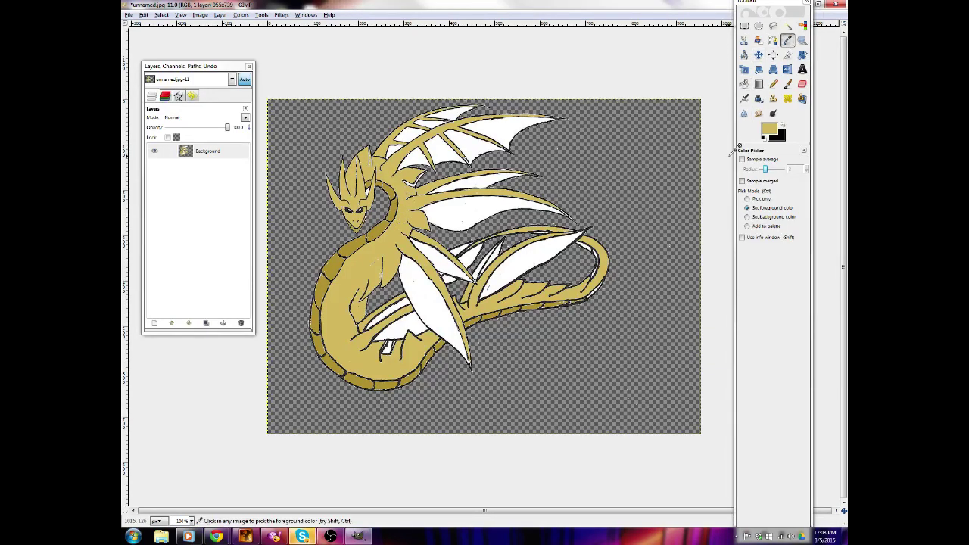
key("ctrl")
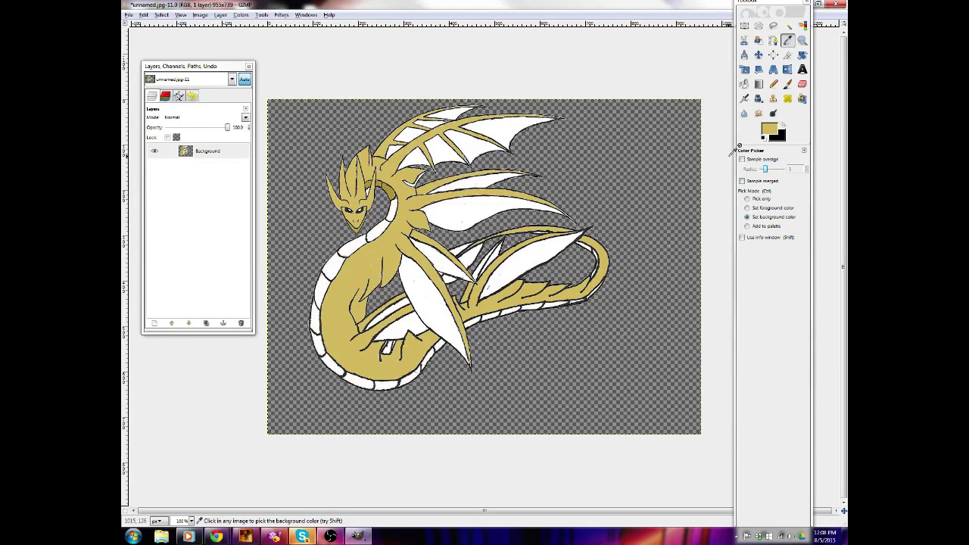
key("ctrl+z")
key("ctrl+z")
key("ctrl+z")
key("ctrl+z")
key("ctrl+z")
key("ctrl+z")
key("ctrl+z")
key("ctrl+z")
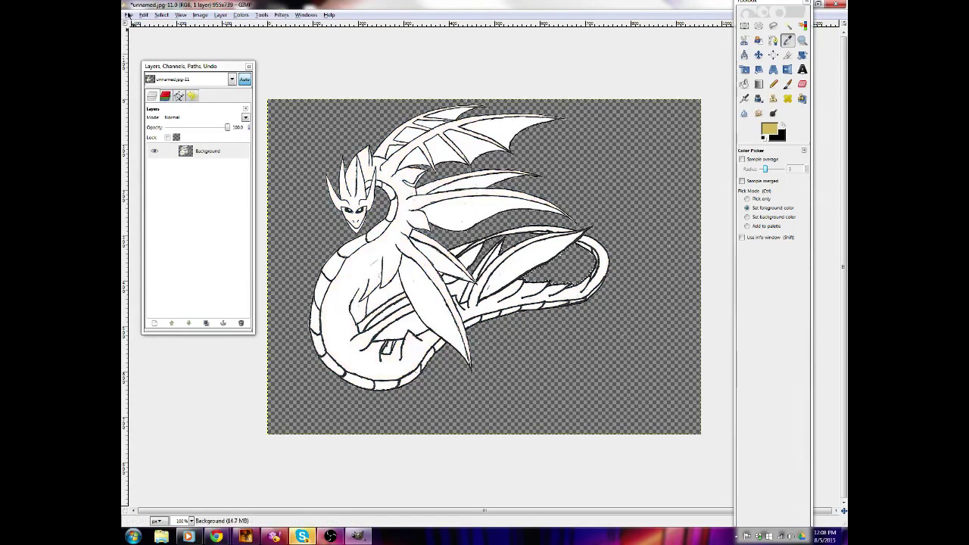
Redo the dragon's earlier light gold bucket fills and undo them again back to the uncolored line drawing
left_click(143, 15)
left_click(157, 37)
left_click(143, 14)
left_click(151, 35)
left_click(143, 14)
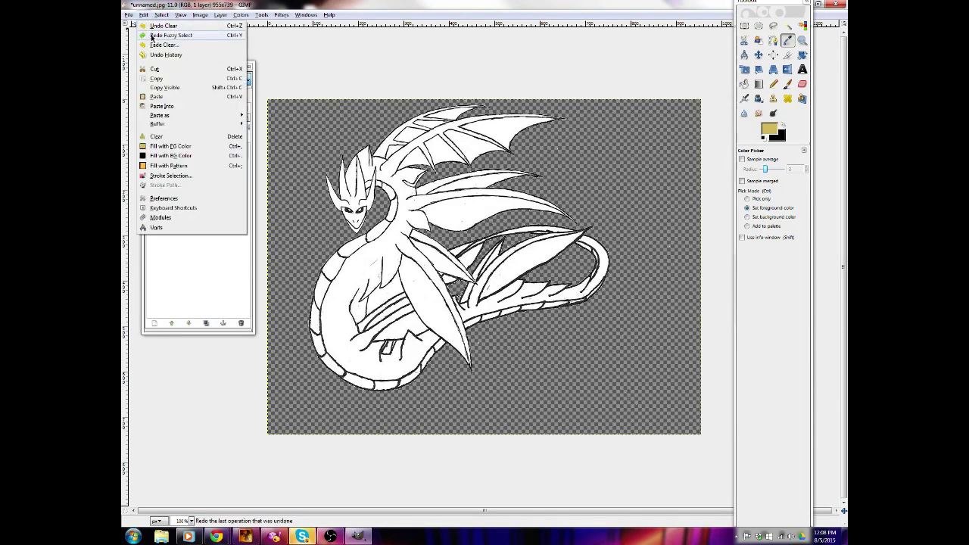
left_click(249, 3)
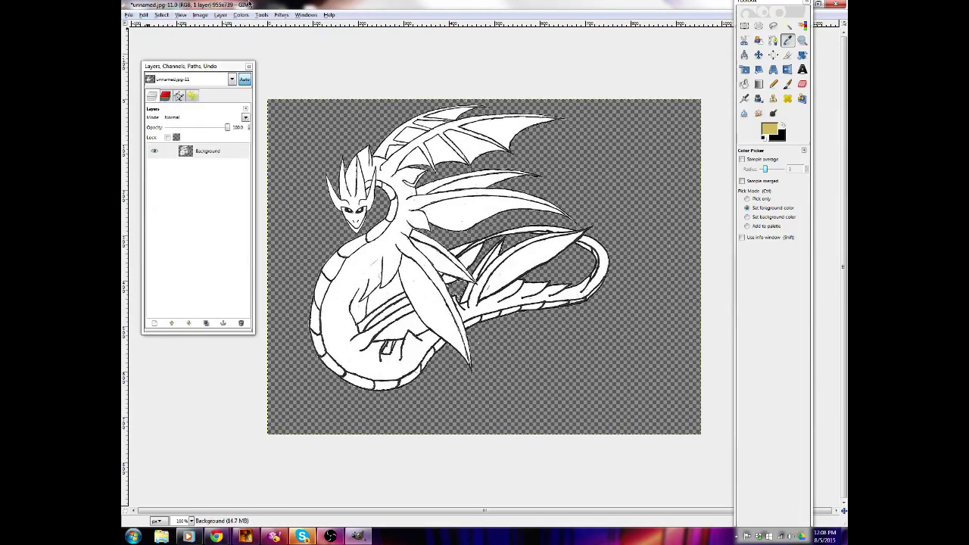
key("ctrl")
key("ctrl+y")
key("ctrl+y")
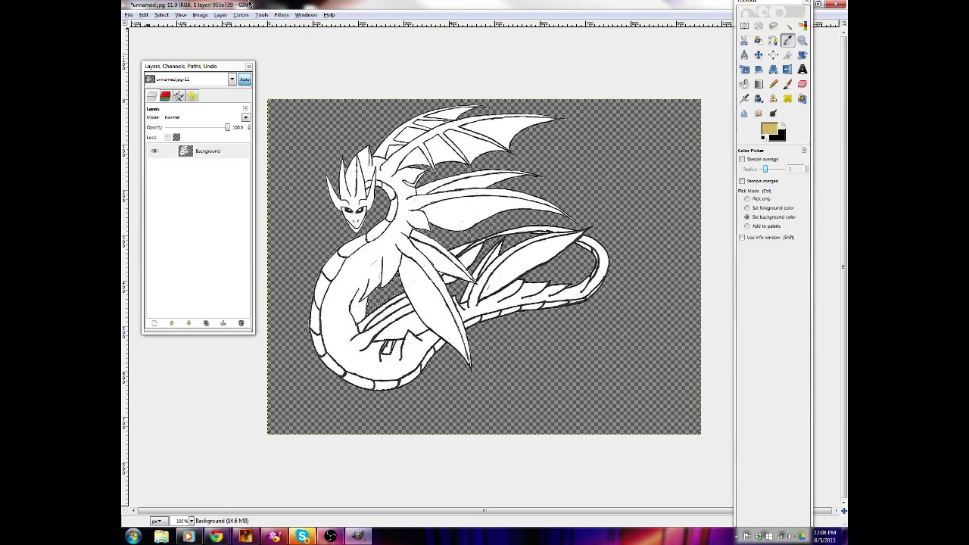
key("ctrl+y")
key("ctrl+y")
key("ctrl+y")
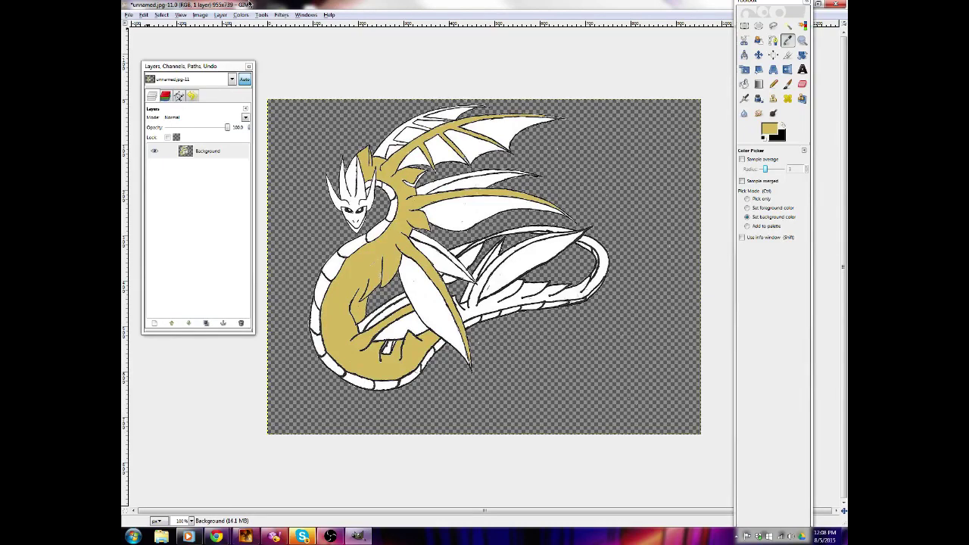
key("ctrl+z")
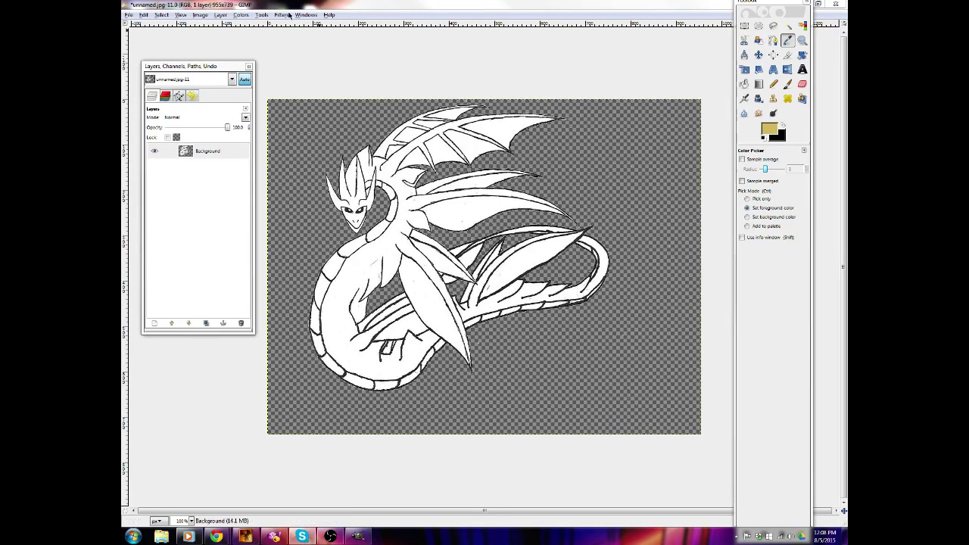
Apply a Threshold to the dragon layer with a range of 237 to 255 to make the outlines solid black
left_click(260, 15)
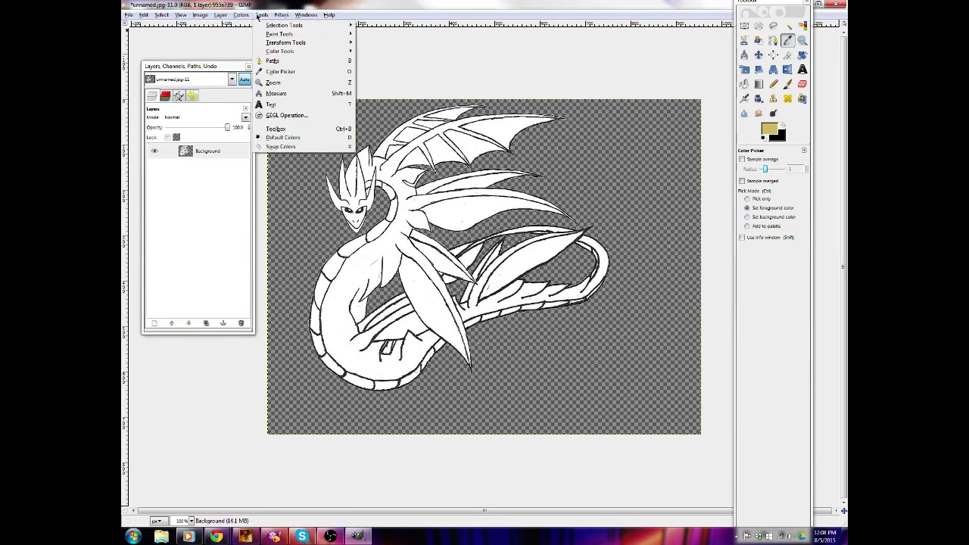
left_click(241, 15)
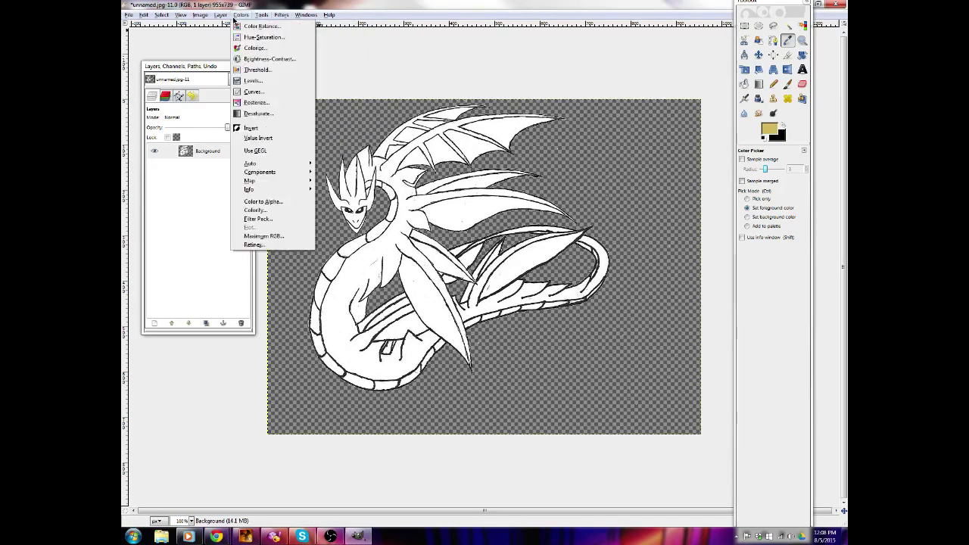
left_click(262, 72)
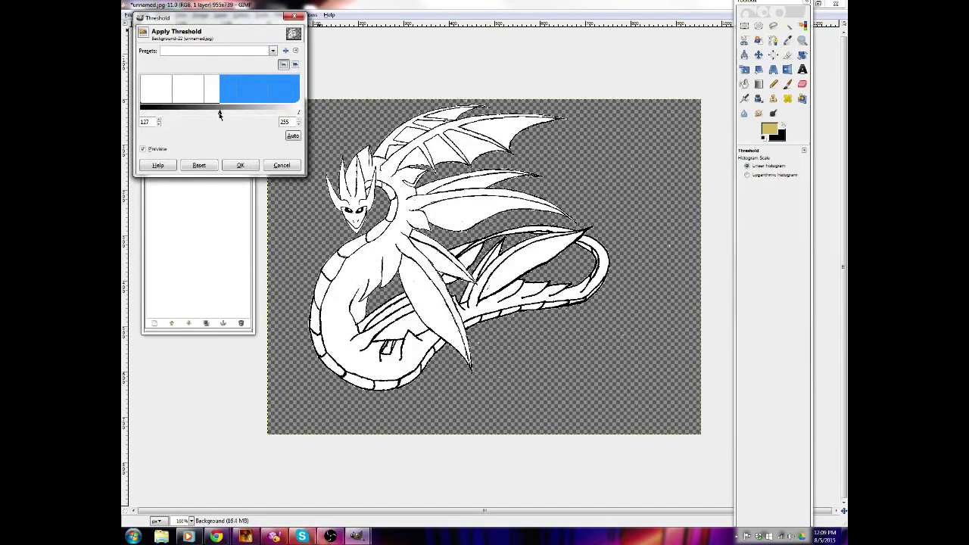
mouse_move(220, 113)
left_mouse_down()
mouse_move(281, 114)
mouse_move(299, 127)
mouse_move(289, 132)
left_mouse_up()
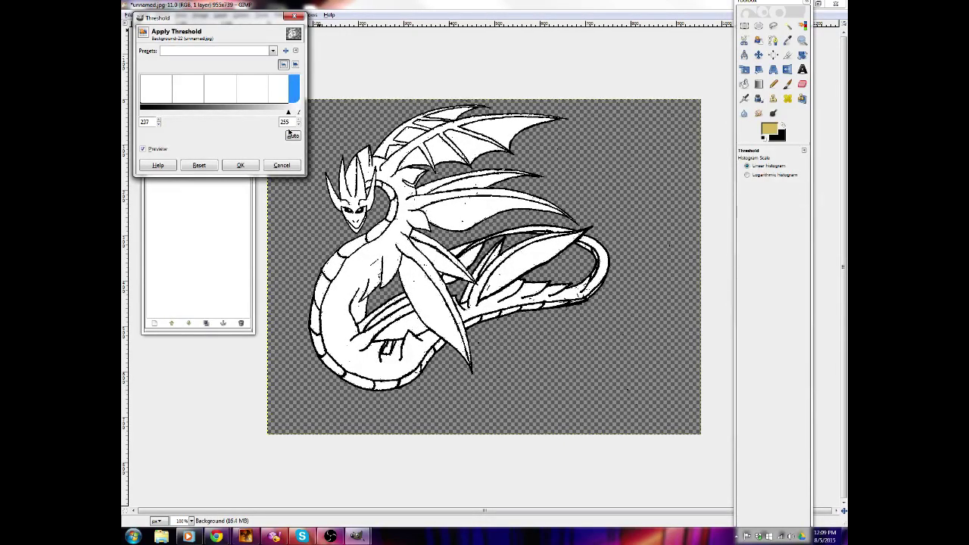
left_click(250, 165)
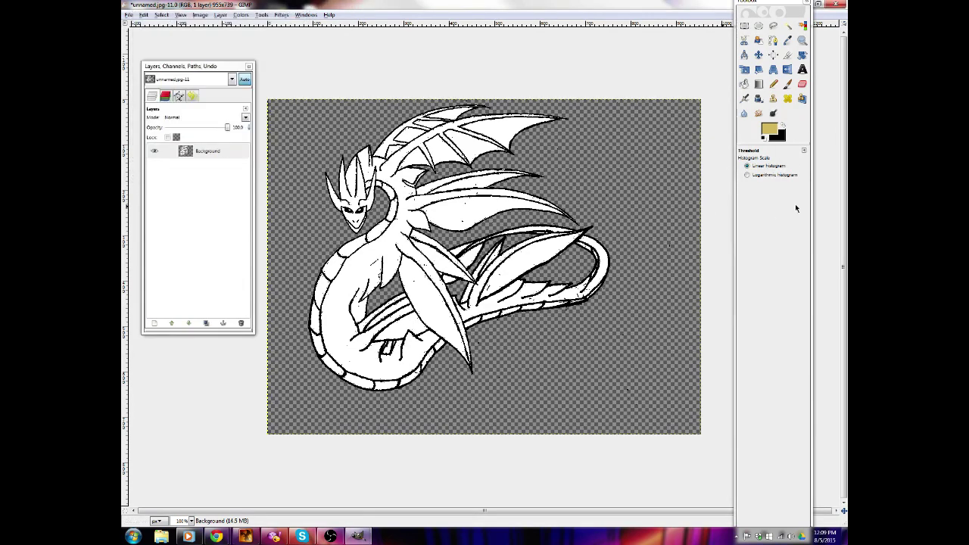
Bucket-fill the dragon's head, body, wing bones, fin edges and tail with the light gold foreground color
left_click(743, 85)
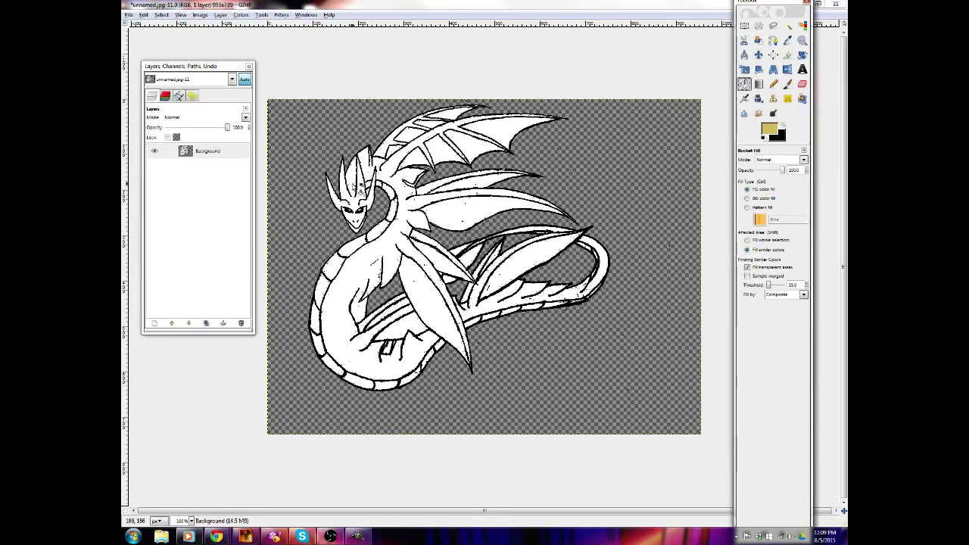
left_click(356, 190)
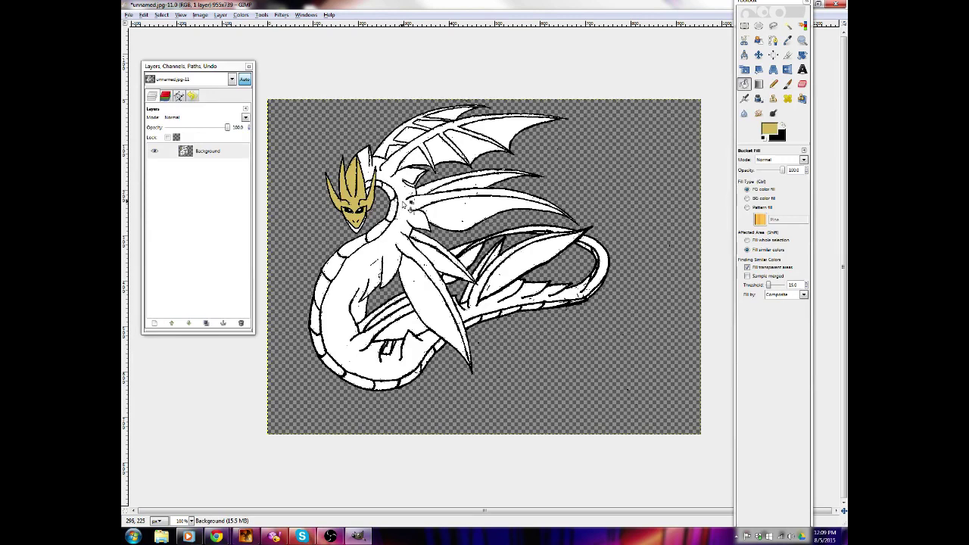
left_click(406, 204)
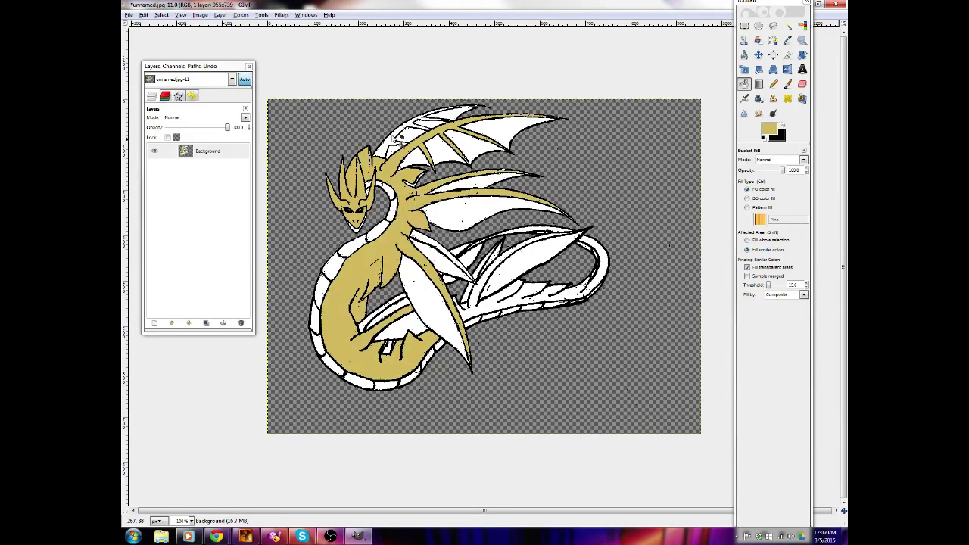
left_click(397, 144)
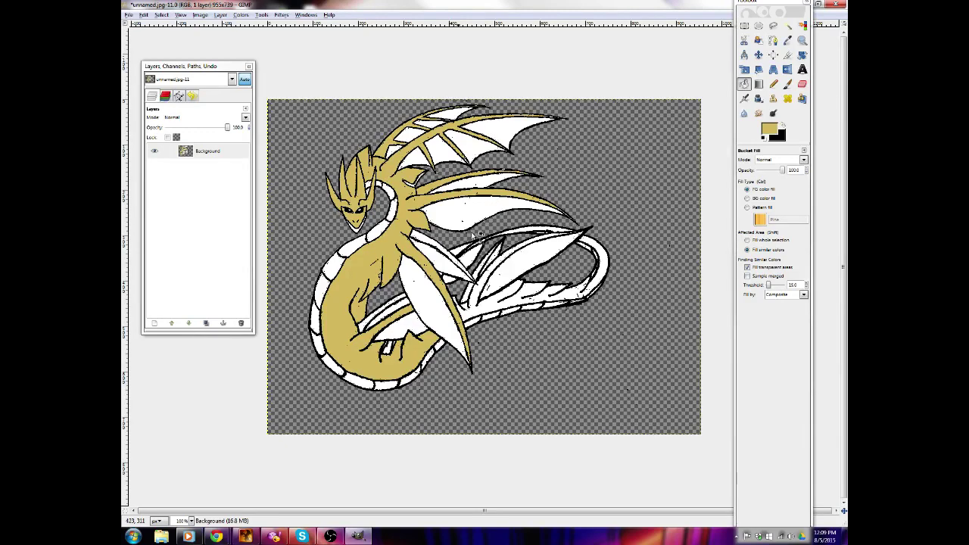
left_click(441, 248)
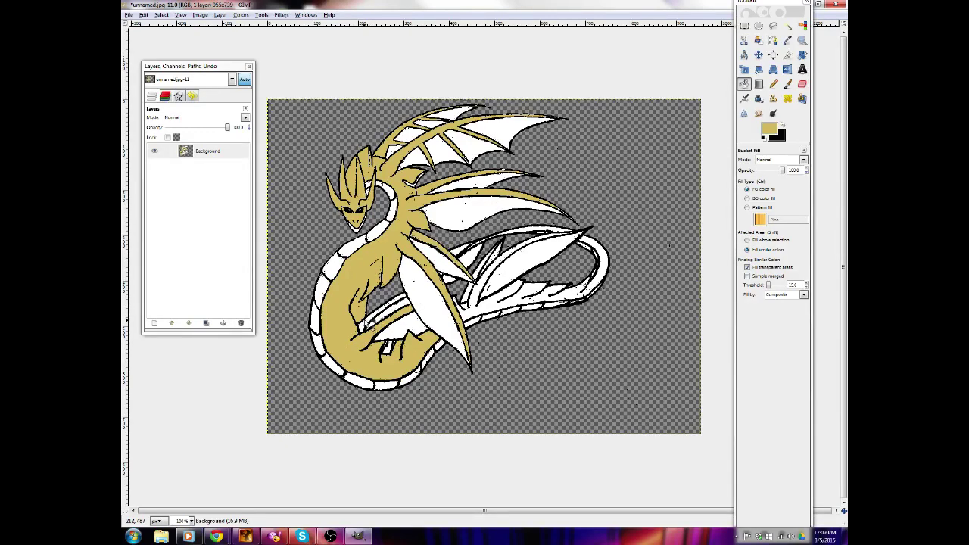
left_click(364, 325)
left_click(389, 348)
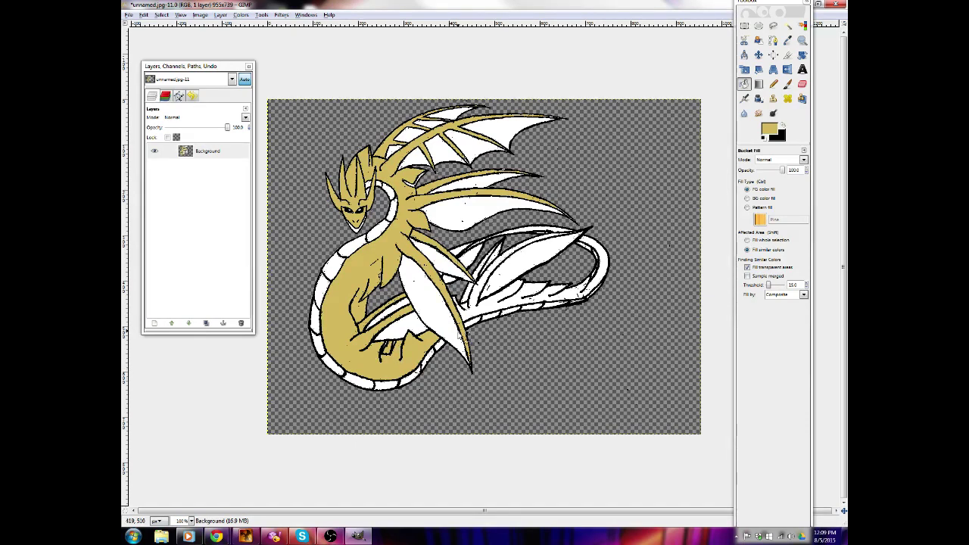
left_click(484, 301)
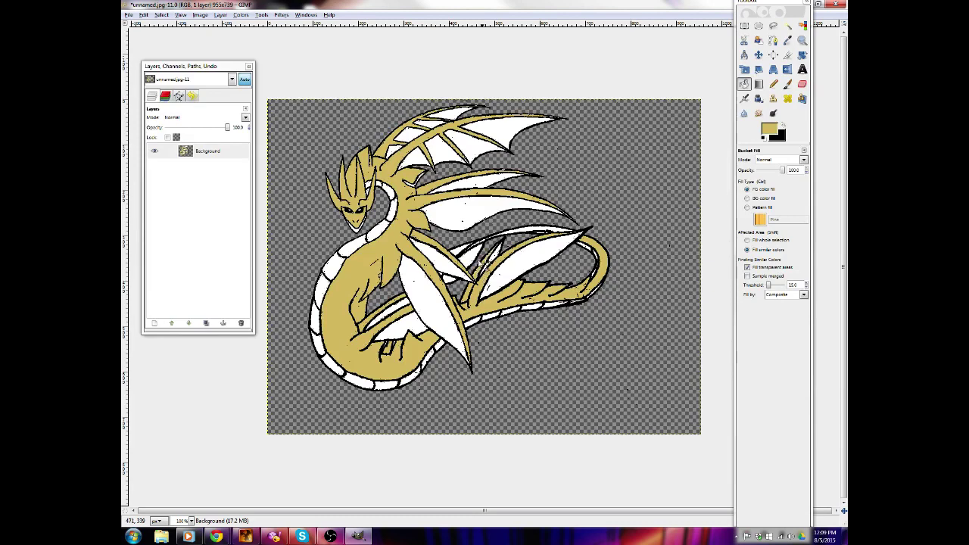
left_click(527, 231)
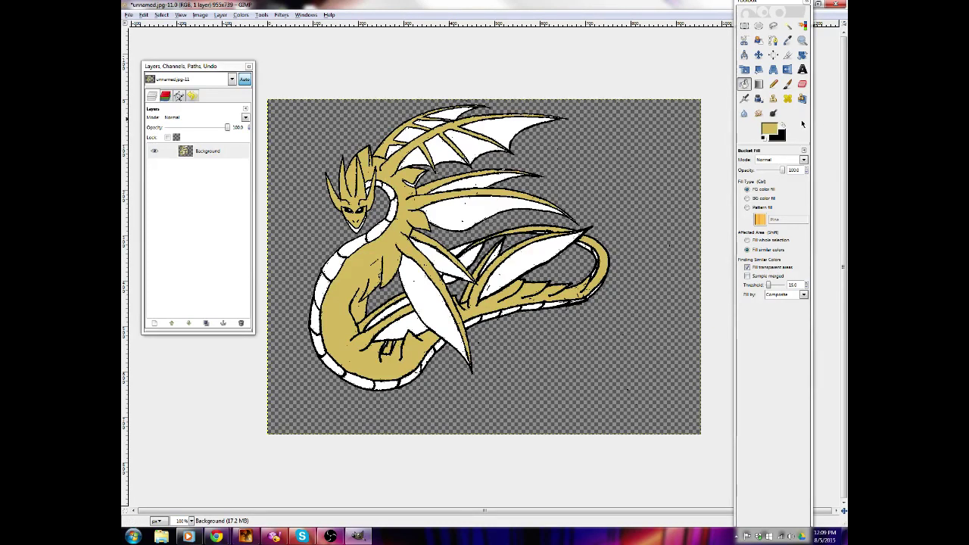
Set the foreground color to darker gold b79c3f and bucket-fill the belly plates from the neck to the tail
left_click(770, 130)
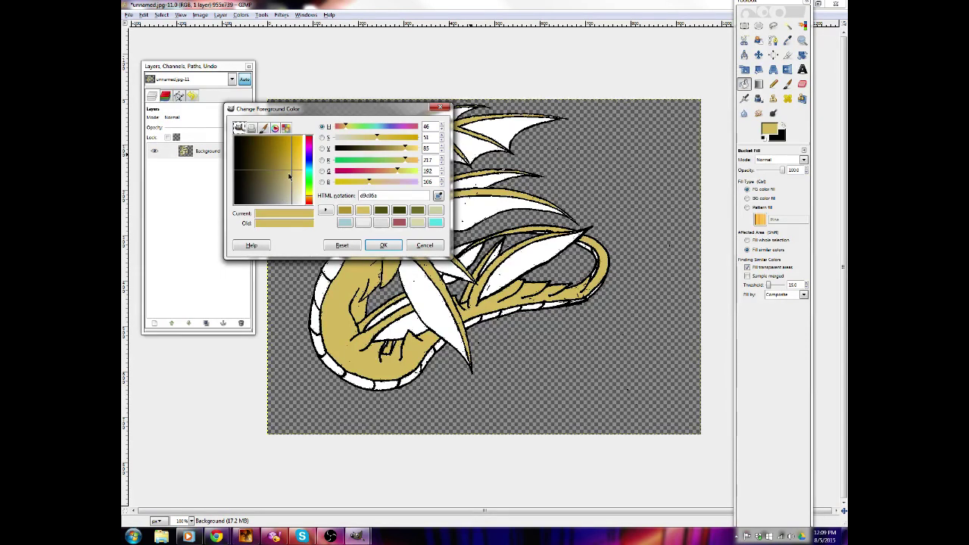
left_click_drag(288, 177, 287, 160)
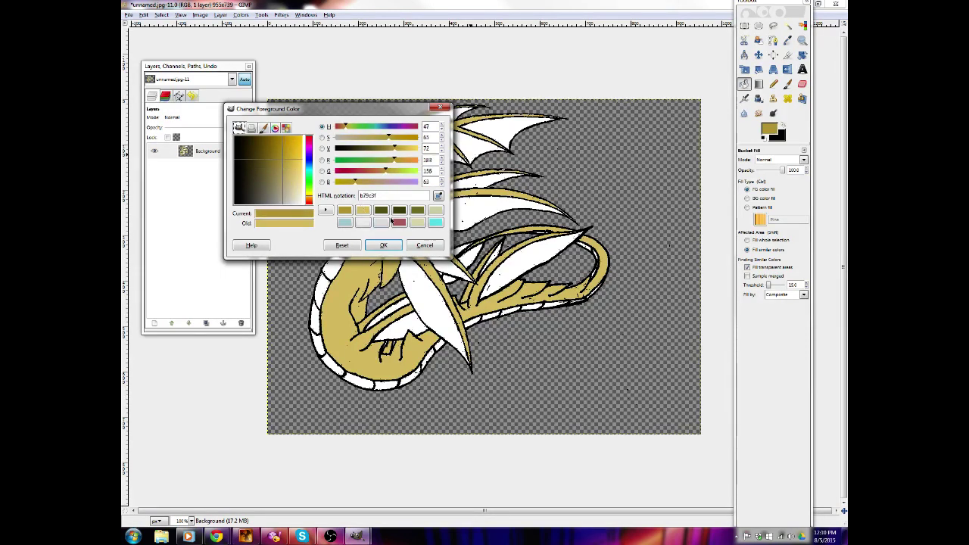
left_click(384, 244)
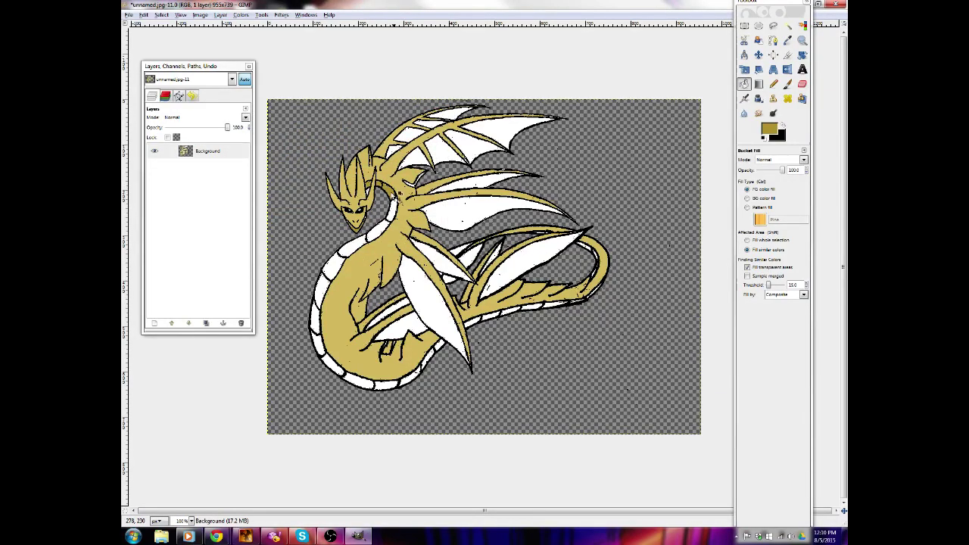
left_click(391, 209)
left_click(375, 230)
left_click(355, 246)
left_click(337, 262)
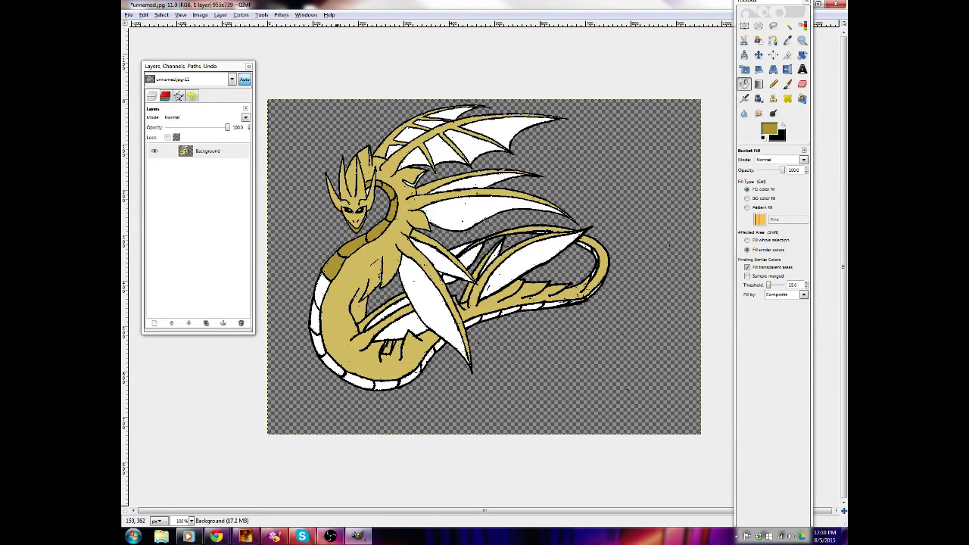
mouse_move(337, 264)
left_mouse_down()
mouse_move(317, 342)
mouse_move(333, 368)
mouse_move(354, 386)
mouse_move(410, 389)
mouse_move(430, 360)
left_mouse_up()
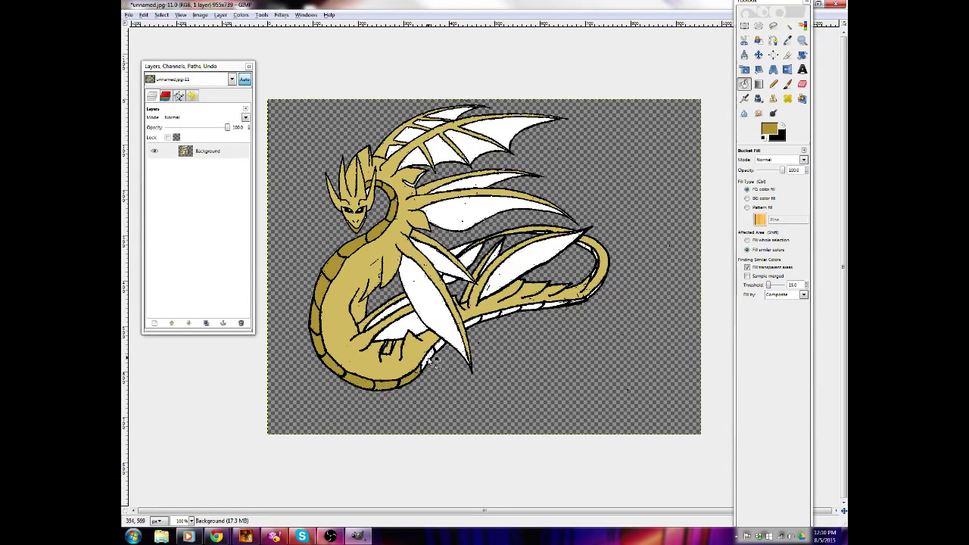
left_click_drag(477, 324, 598, 297)
left_click(513, 309)
left_click(533, 307)
left_click(596, 286)
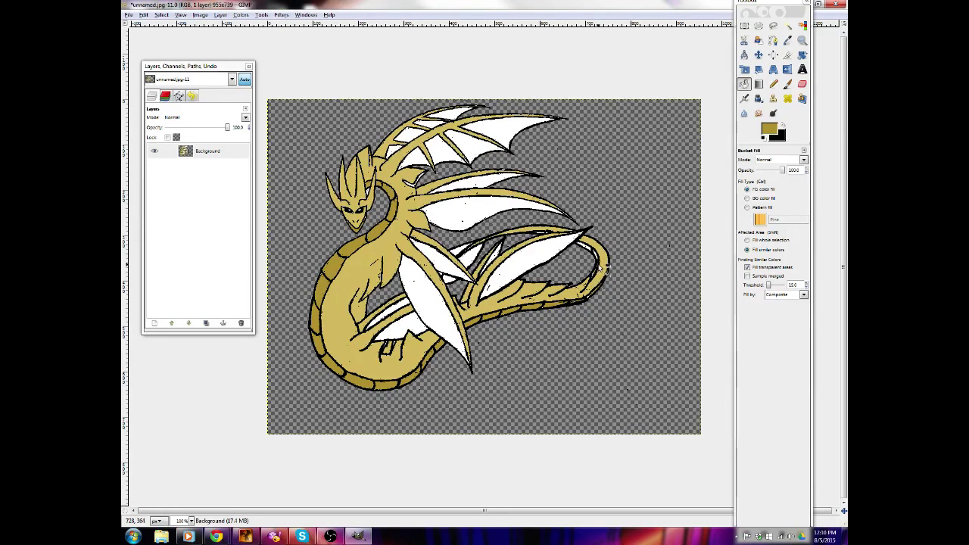
Bucket-fill the thin white strip inside the tail curve with darker gold, undoing any fill that recolors the outlines
left_click(598, 267)
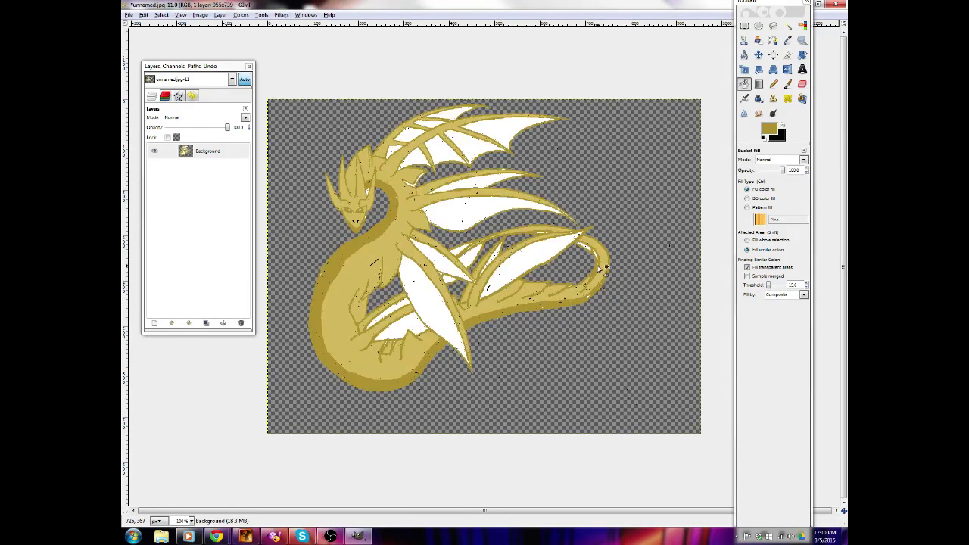
key("ctrl+z")
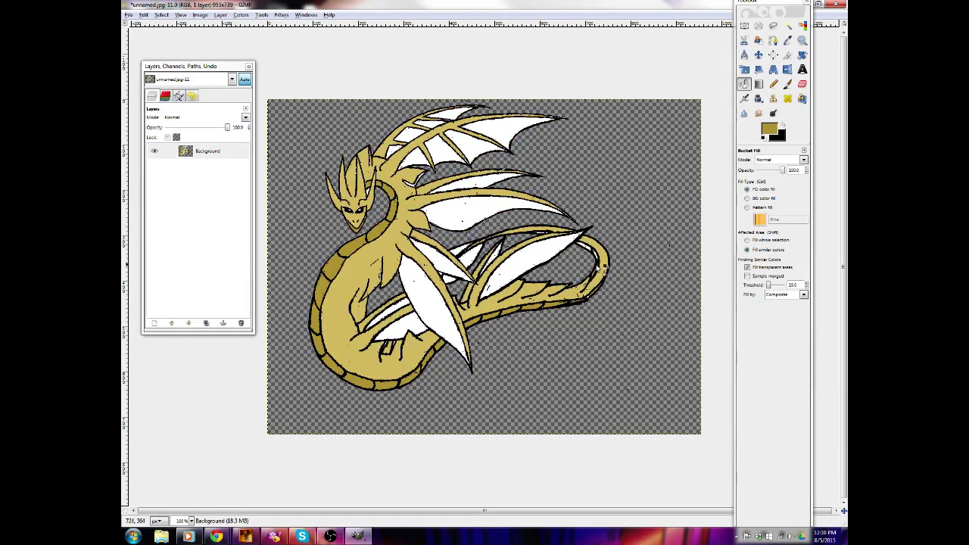
key("ctrl+y")
key("ctrl+z")
left_click(596, 264)
key("ctrl+z")
Set the foreground color to dark gold 8c731b and bucket-fill the membrane sections of the two uppermost wings
left_click(775, 127)
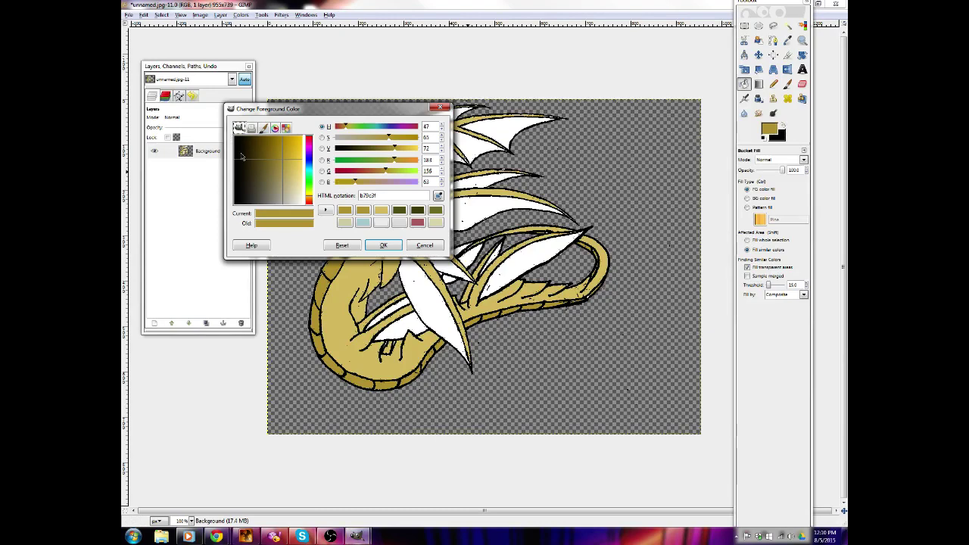
left_click(271, 149)
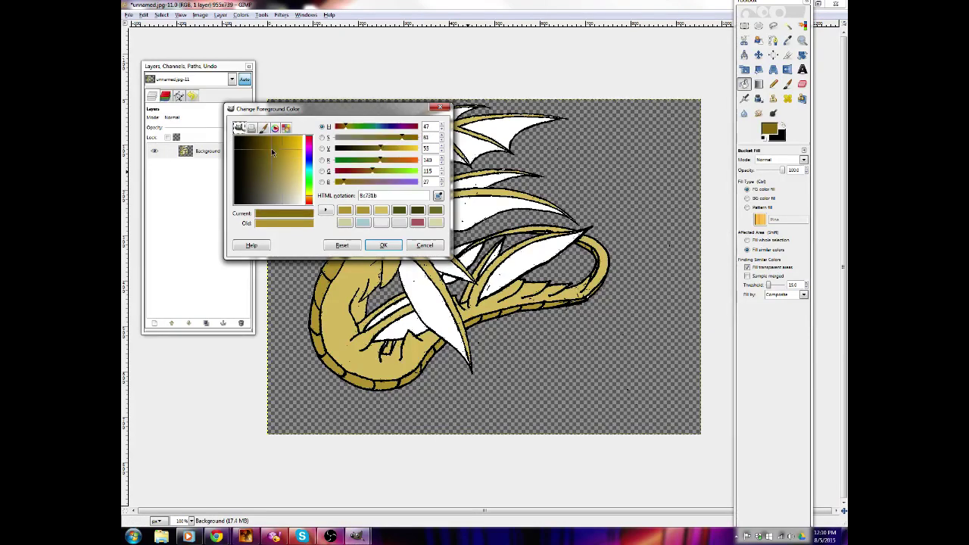
left_click(384, 246)
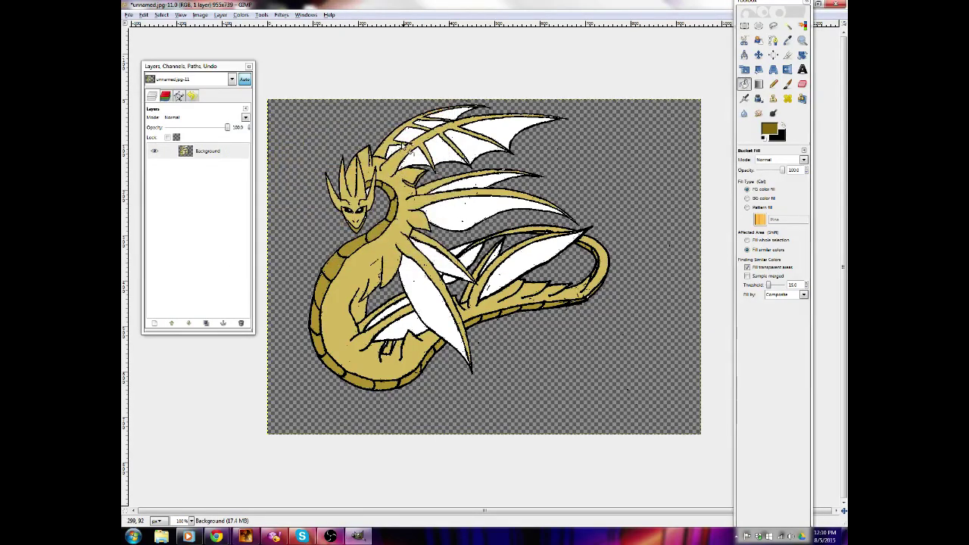
left_click(413, 138)
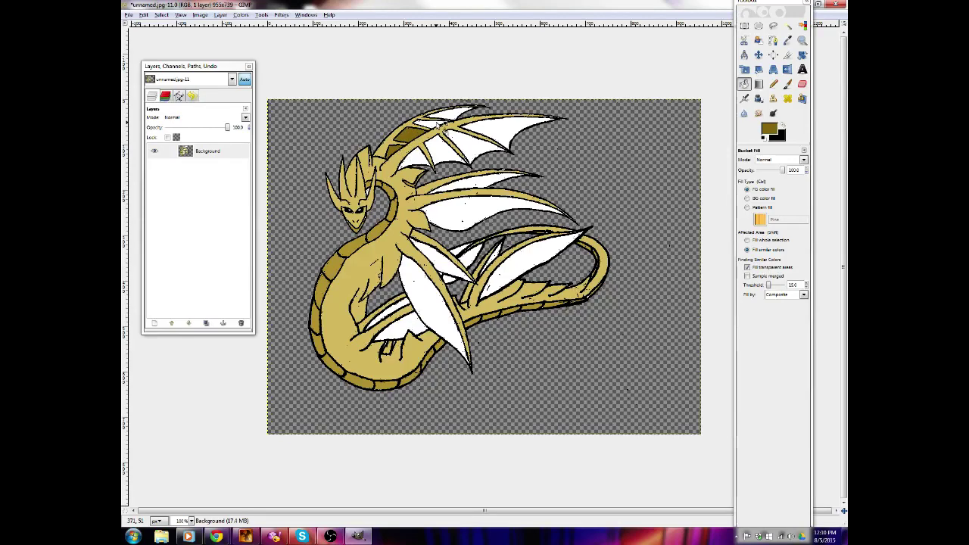
left_click(437, 123)
left_click(451, 113)
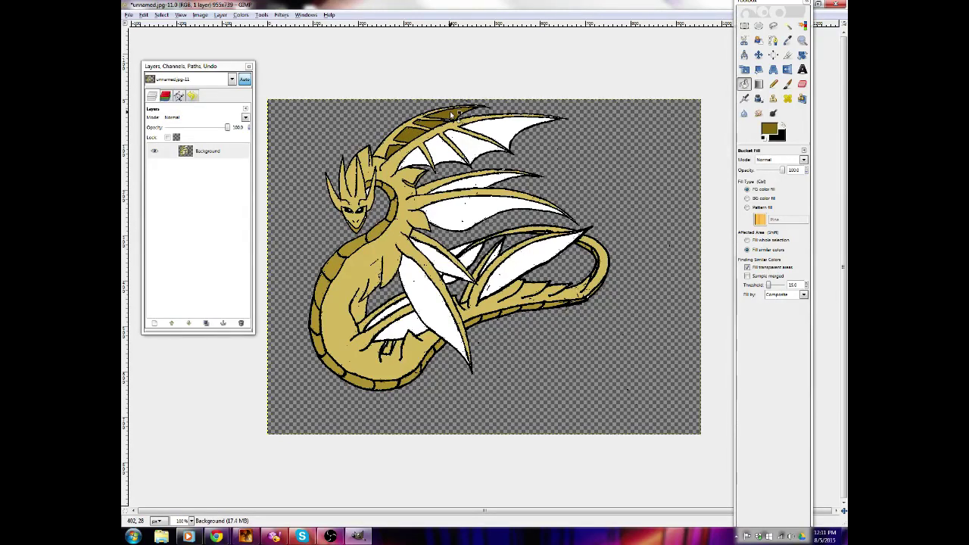
left_click(418, 152)
left_click(443, 148)
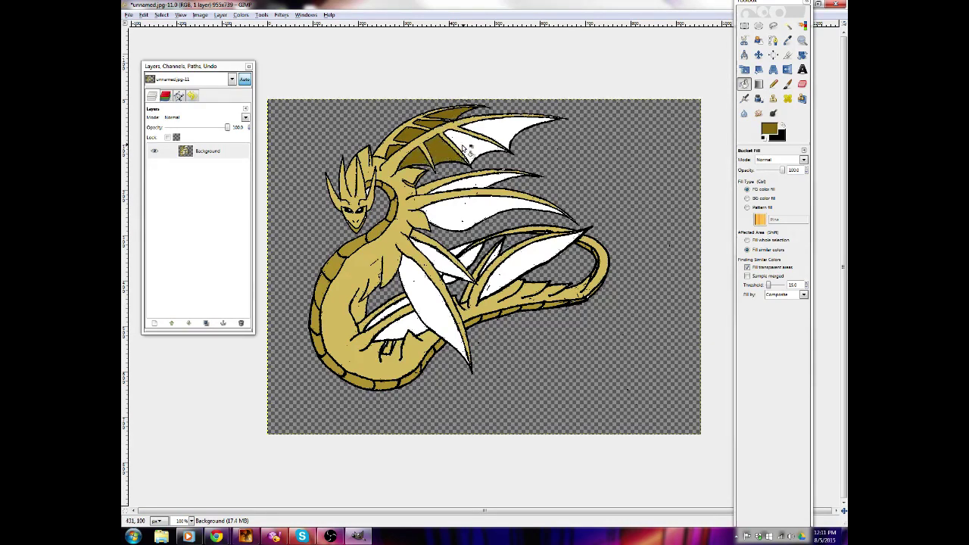
left_click(462, 145)
left_click(495, 129)
Bucket-fill the membranes of the middle wing fins and the lower wings down to the belly with the dark gold foreground color
left_click(473, 185)
left_click(477, 218)
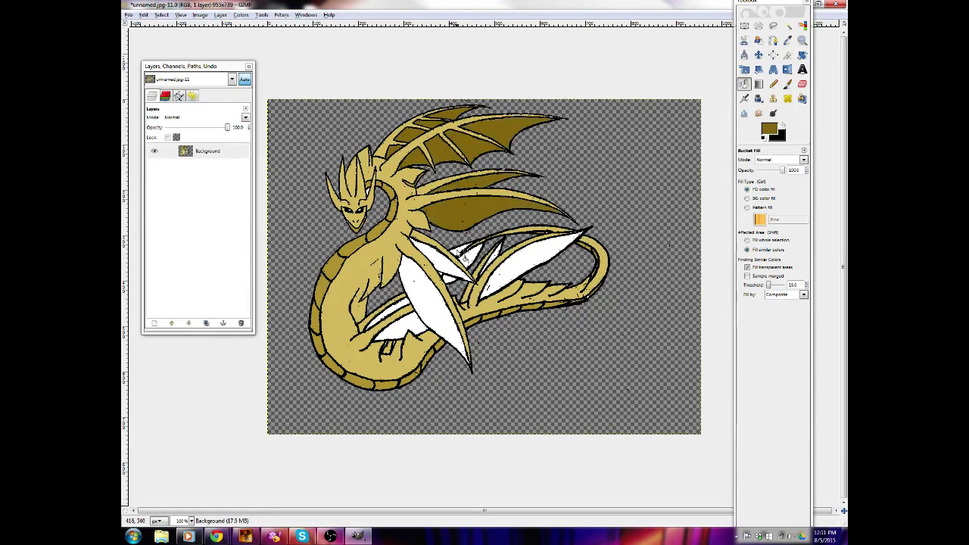
left_click(454, 266)
left_click(429, 282)
left_click(406, 307)
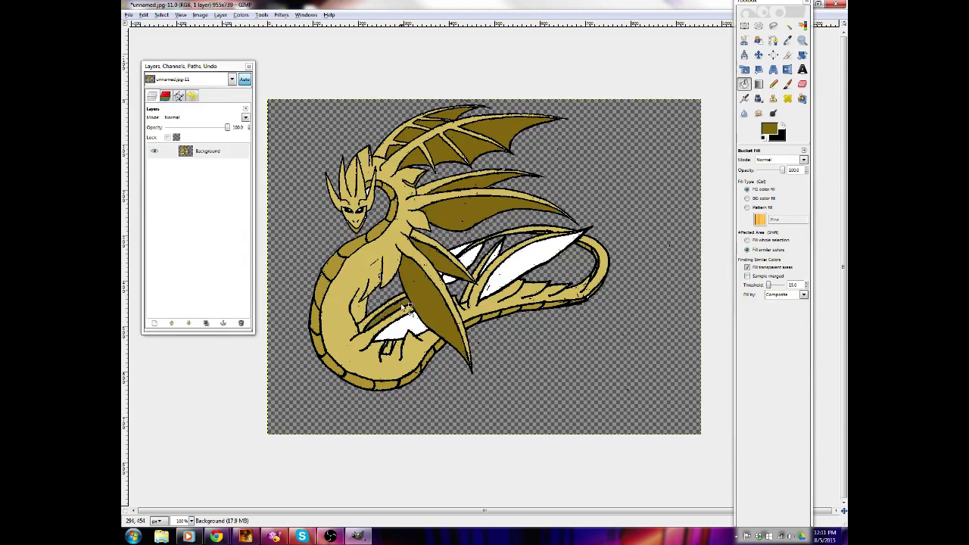
left_click(409, 333)
Try to bucket-fill the small white gaps beside the leg below the lower wing with dark gold, and undo the fill
left_click(387, 349)
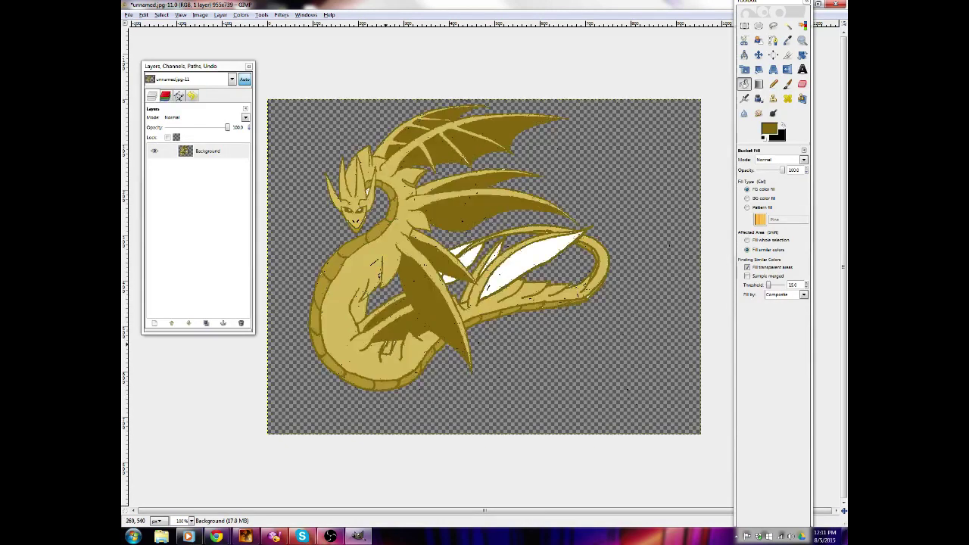
key("ctrl+z")
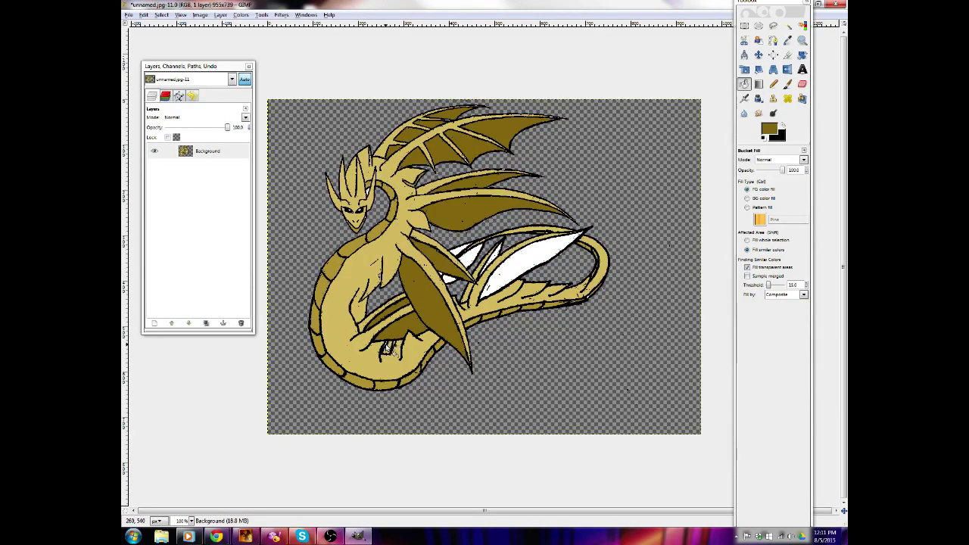
key("ctrl+y")
key("ctrl+z")
key("ctrl+y")
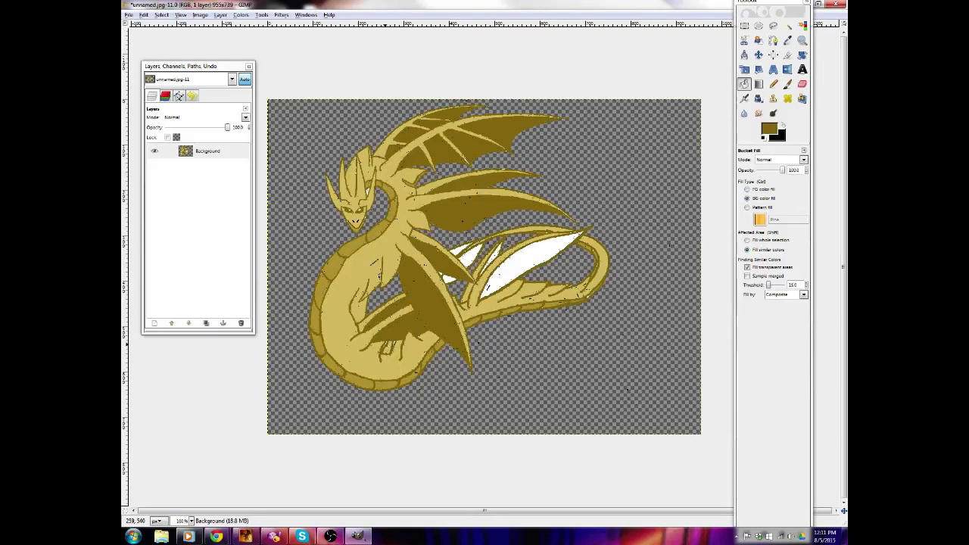
key("ctrl+z")
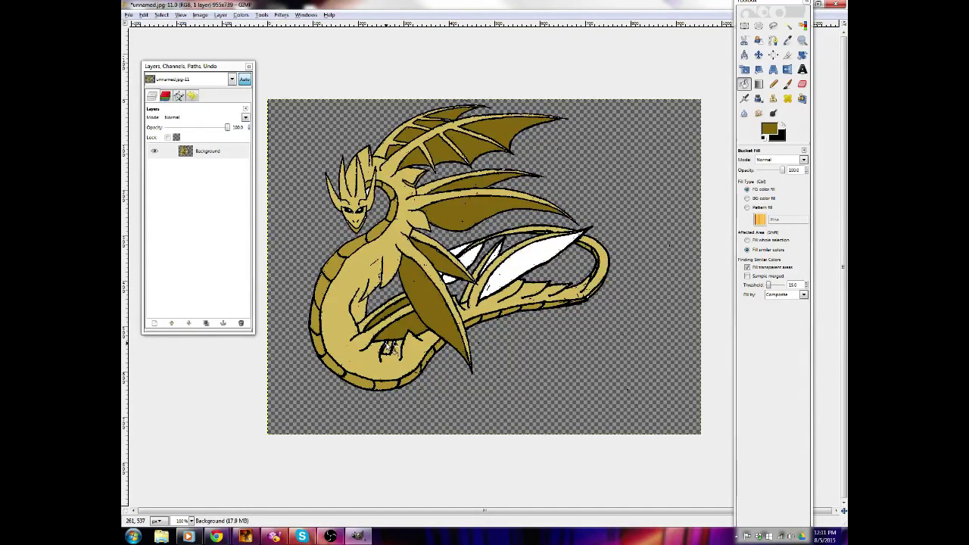
key("ctrl+y")
key("ctrl+z")
Retry the dark gold fill on the narrow gap between the leg lines at a closer view, and undo it
key("z")
left_click(339, 352)
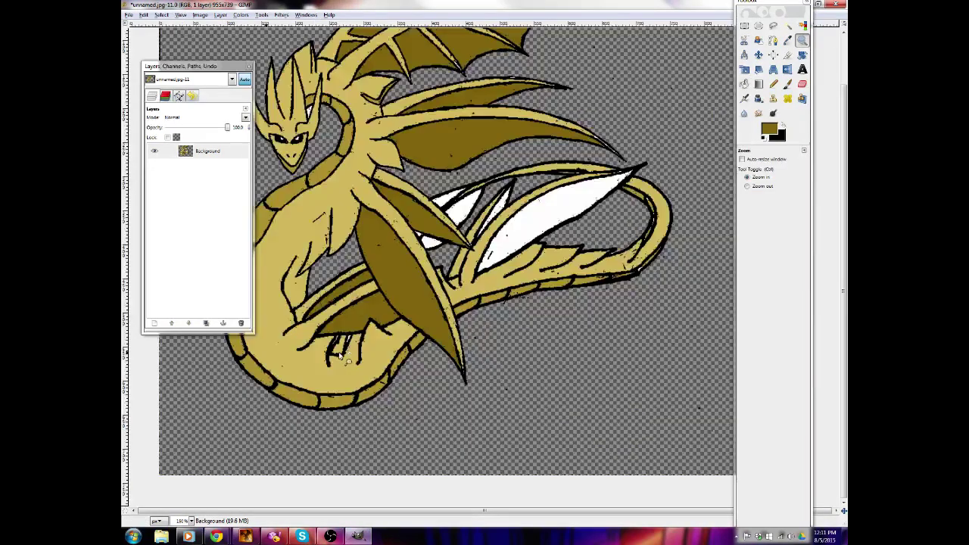
left_click(339, 352)
left_click(744, 83)
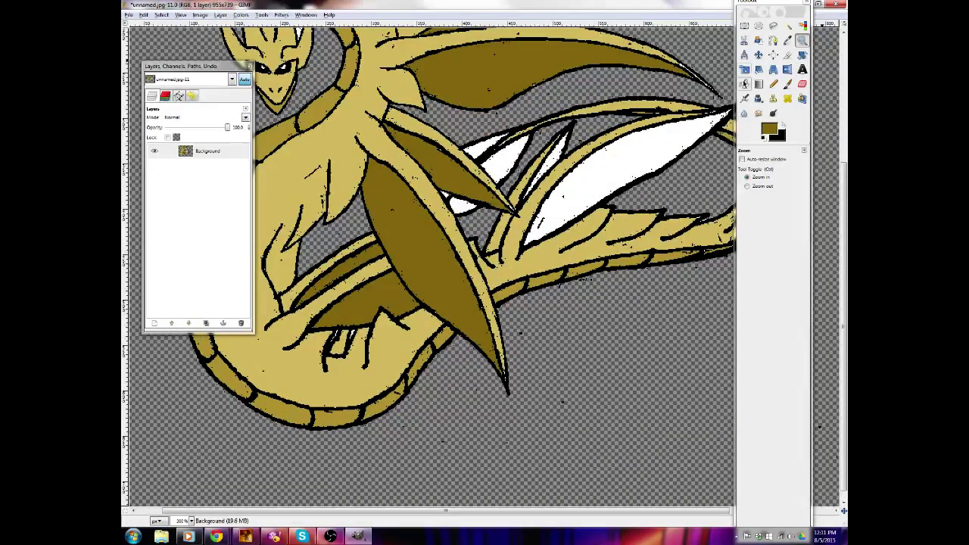
left_click(352, 338)
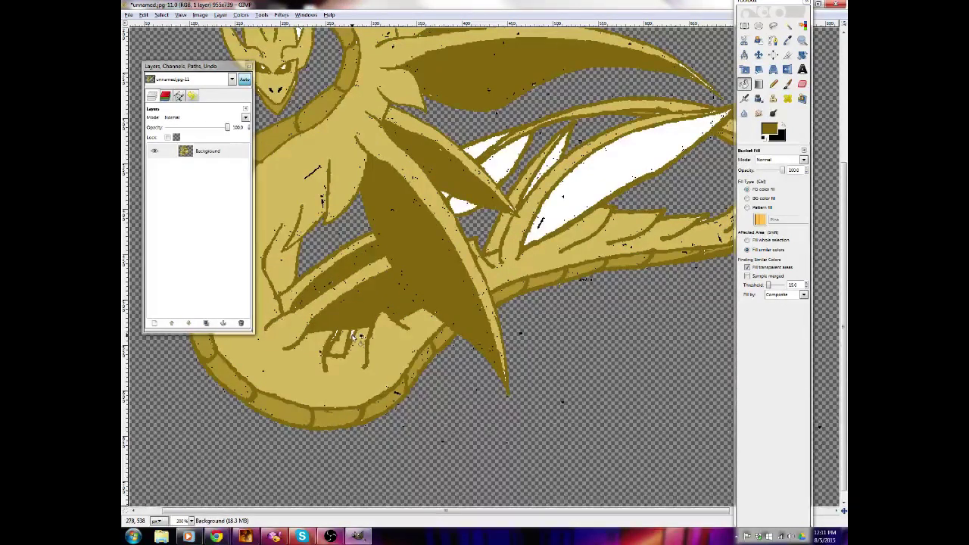
key("ctrl+z")
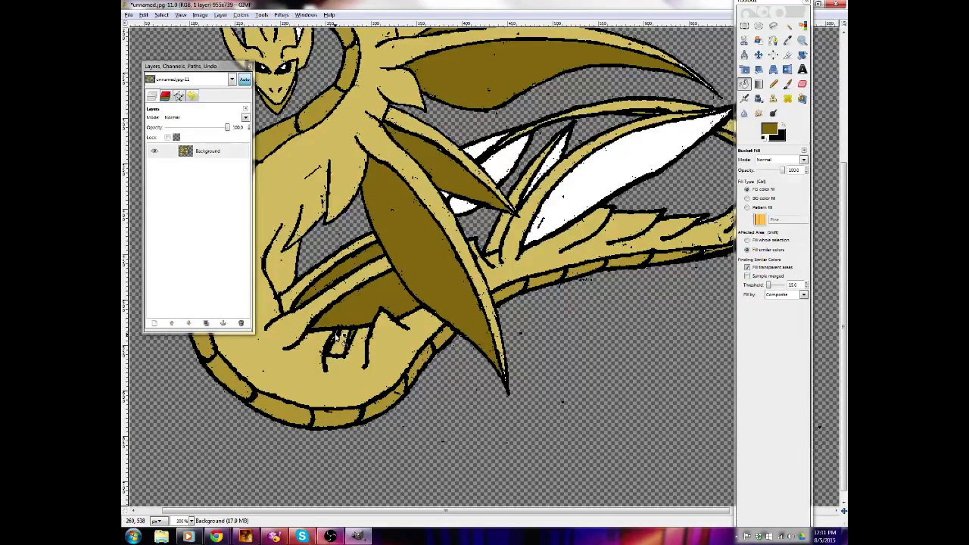
Bucket-fill the remaining white wing membranes near the tail with dark gold, undoing any fill that recolors the outlines
left_click(596, 191)
left_click(555, 169)
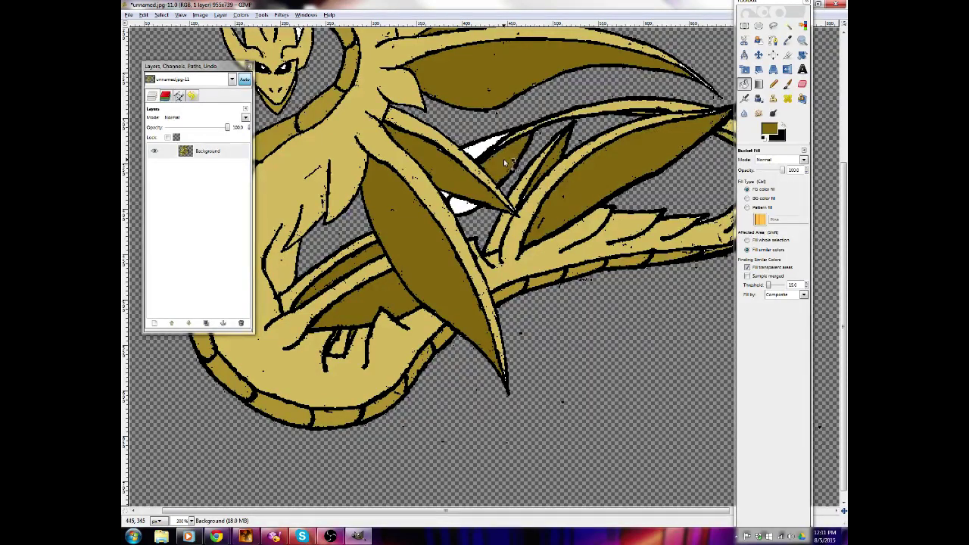
left_click(491, 149)
left_click(463, 203)
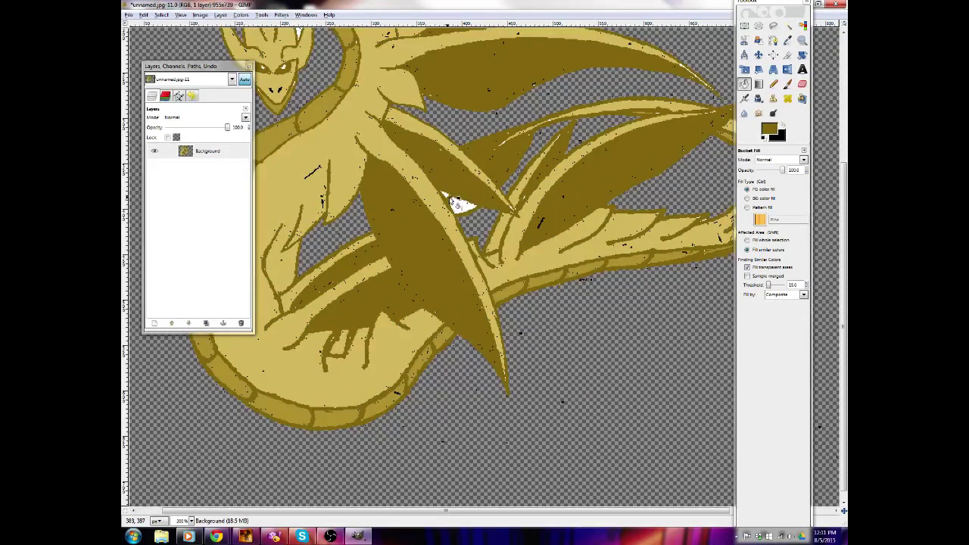
key("ctrl+z")
left_click(451, 200)
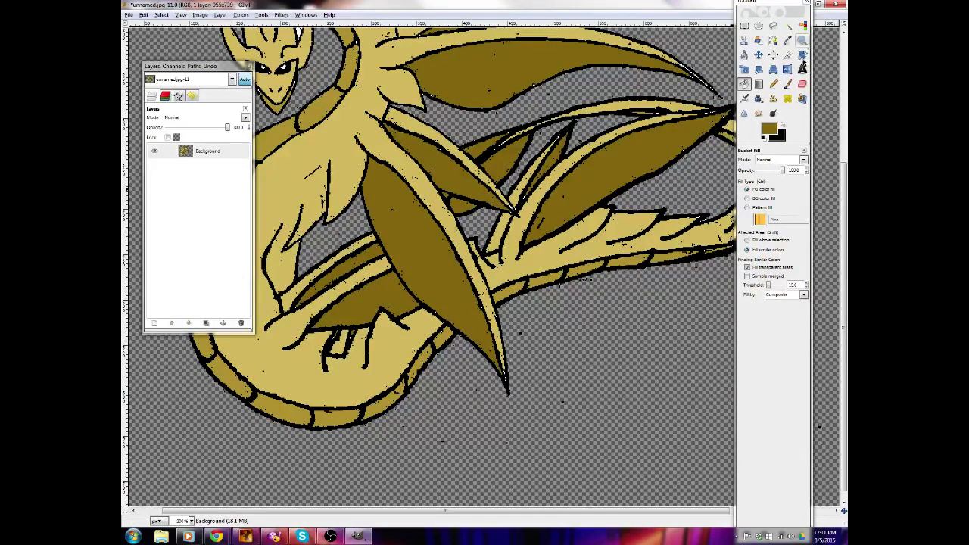
Fuzzy-select the leftover white patch between the head and neck, remove it and clear the selection
left_click(802, 40)
left_click(685, 195)
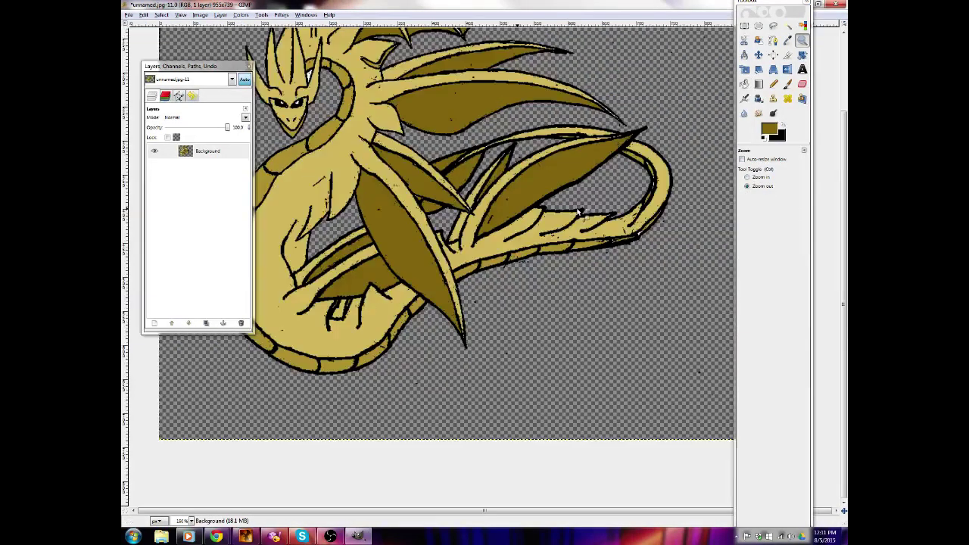
left_click(580, 214)
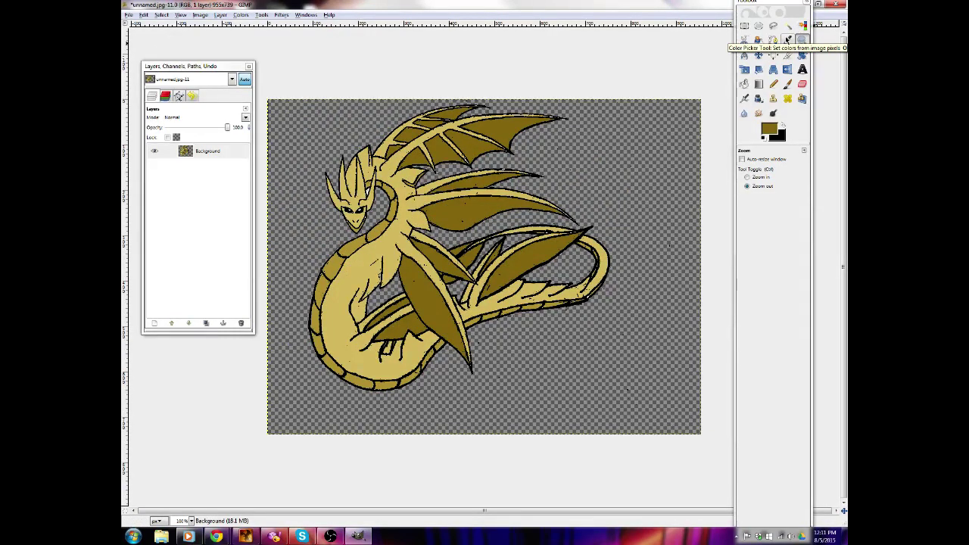
left_click(788, 25)
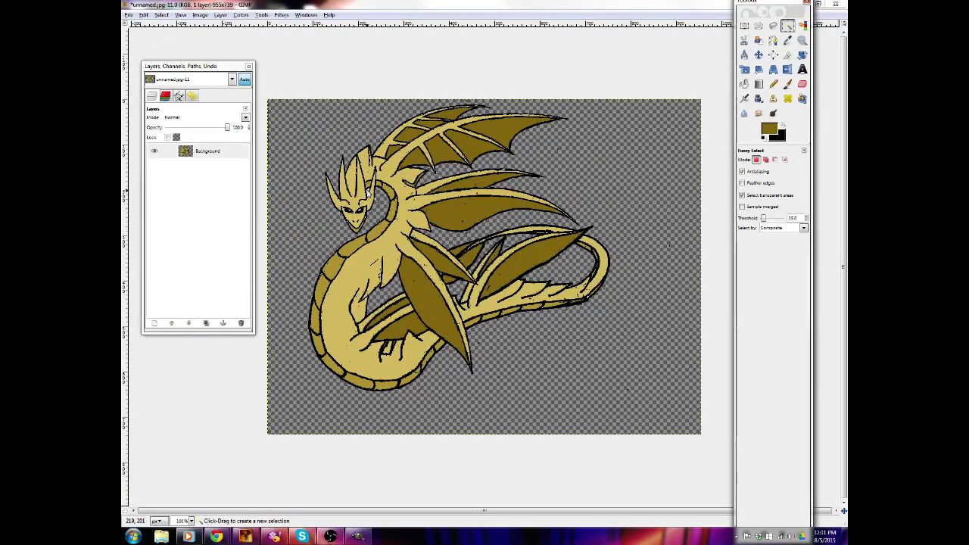
left_click(369, 194)
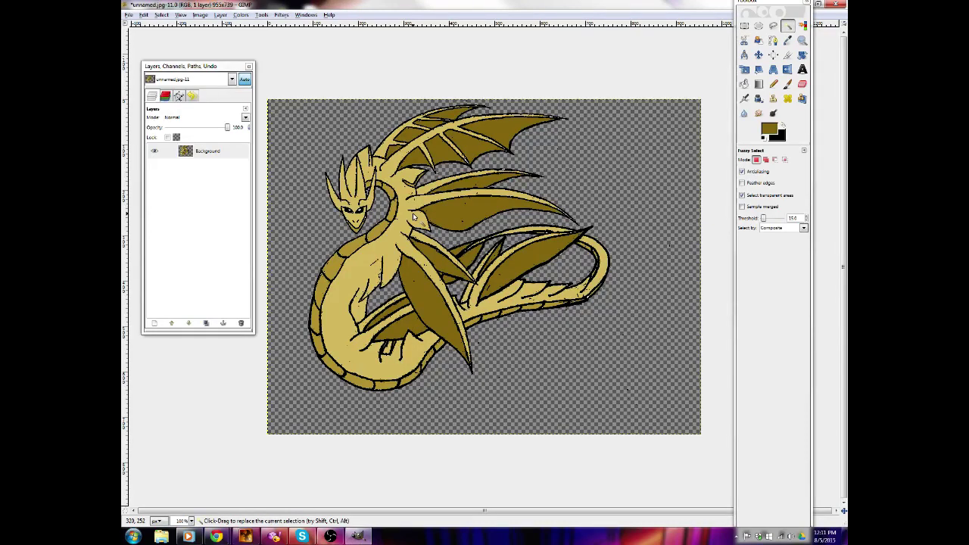
left_click(158, 16)
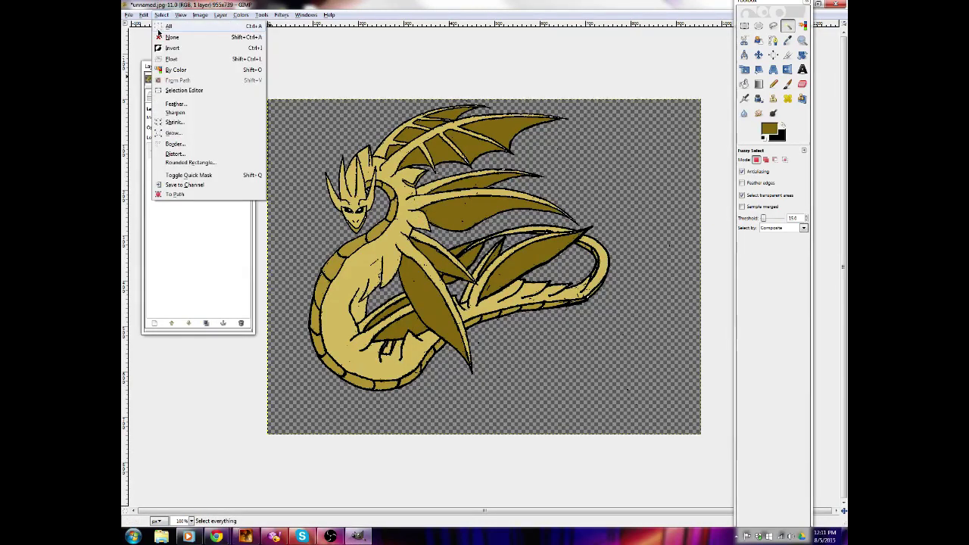
left_click(160, 35)
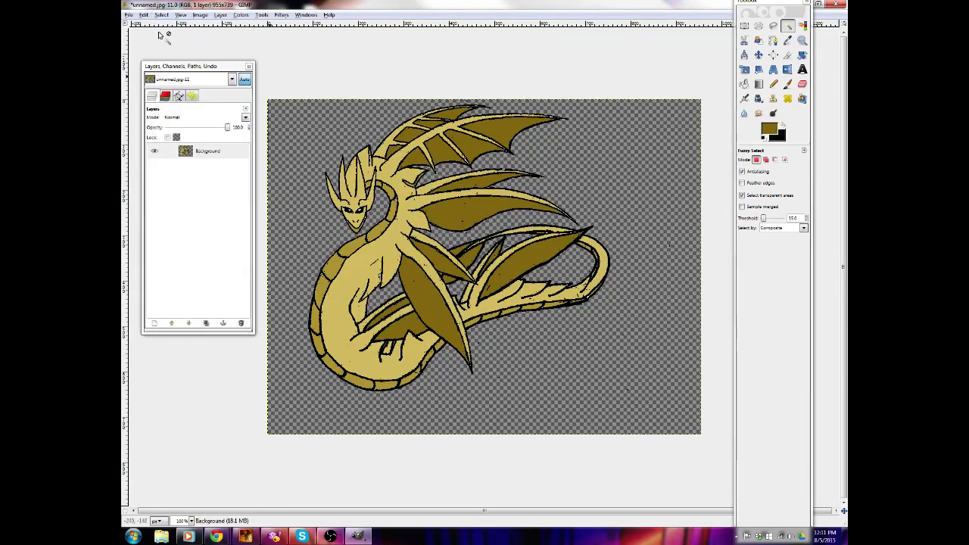
Pick the light gold from the dragon's body and darken the foreground color to c3a94c for shading
left_click(787, 40)
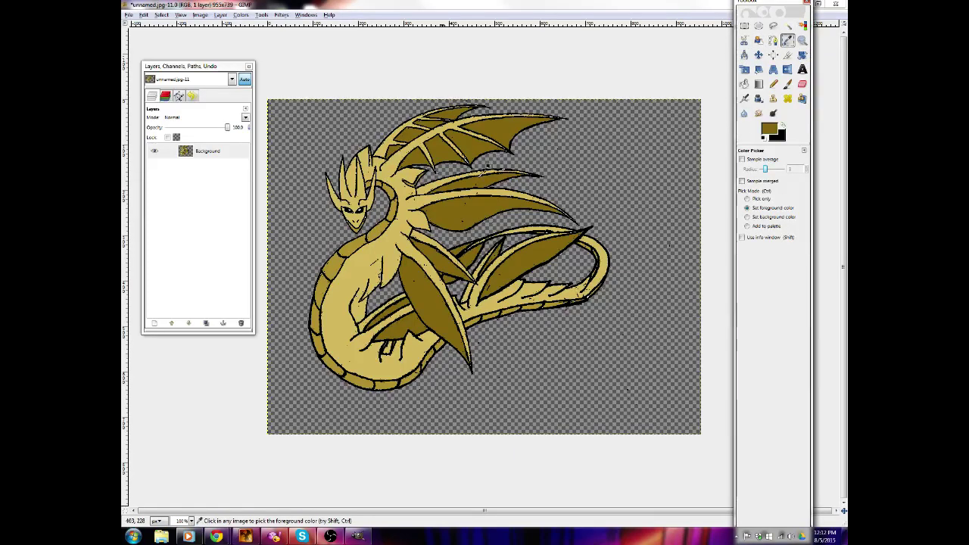
left_click(393, 242)
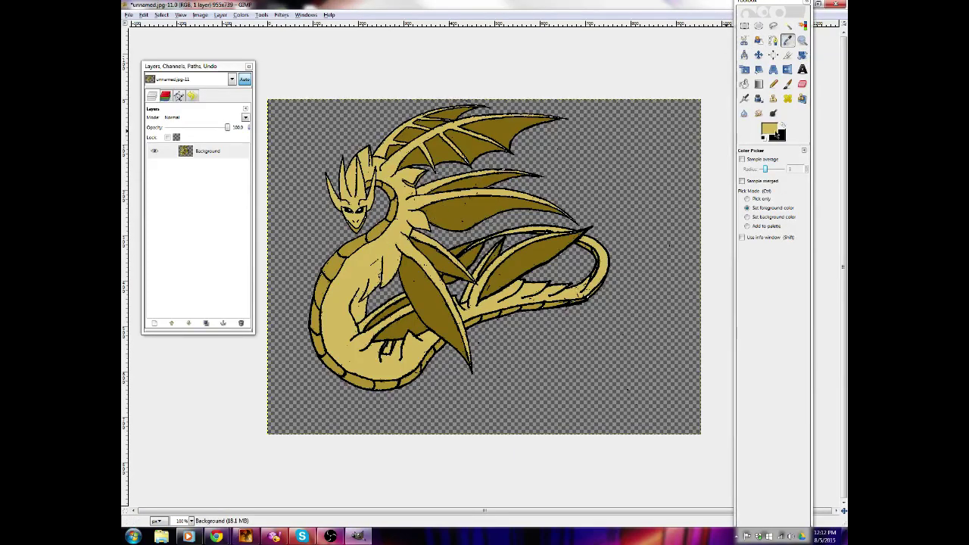
left_click(769, 130)
left_click(290, 166)
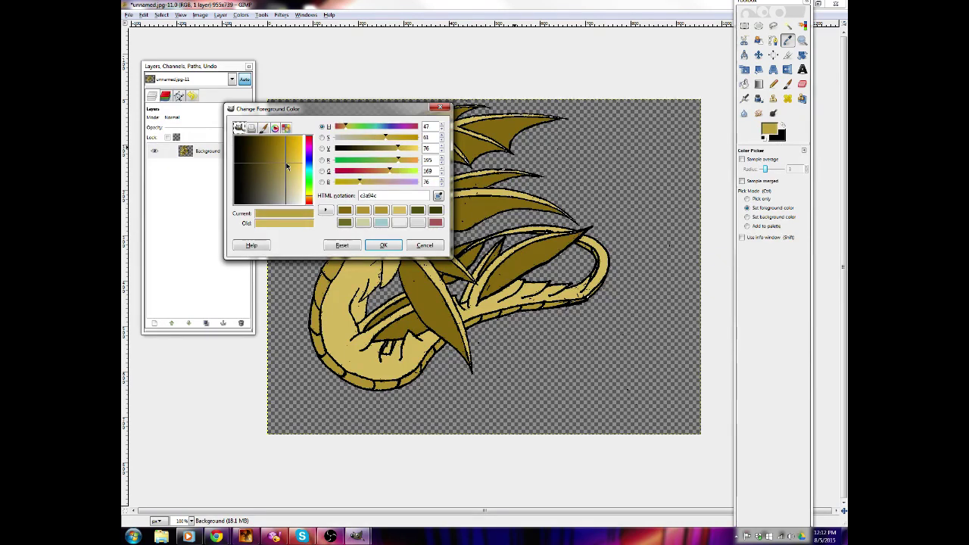
left_click(396, 241)
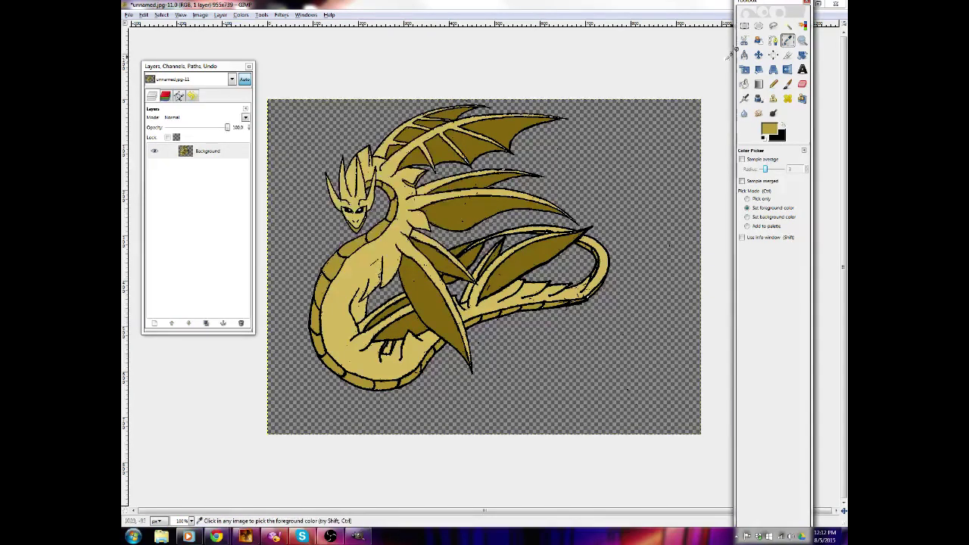
Select all light gold areas of the dragon with Select by Color
left_click(788, 26)
left_click(400, 193)
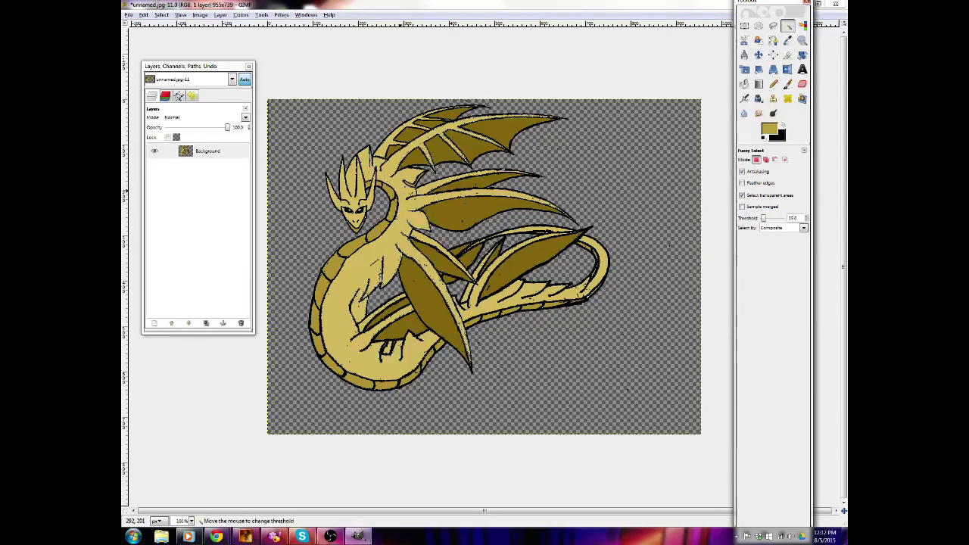
left_click(802, 25)
left_click(399, 224)
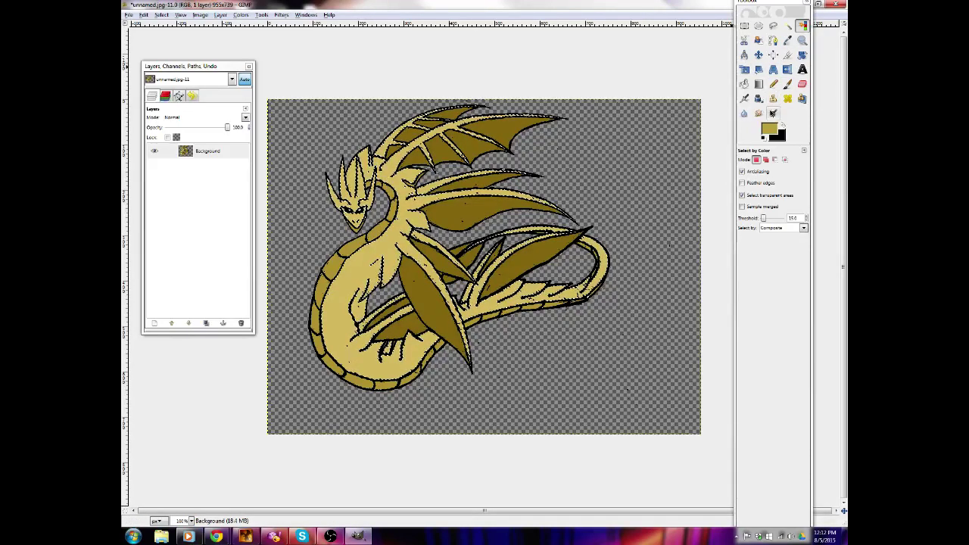
Shade the dragon's chin and face within the selection using the Paintbrush with a Circle Fuzzy brush
key("p")
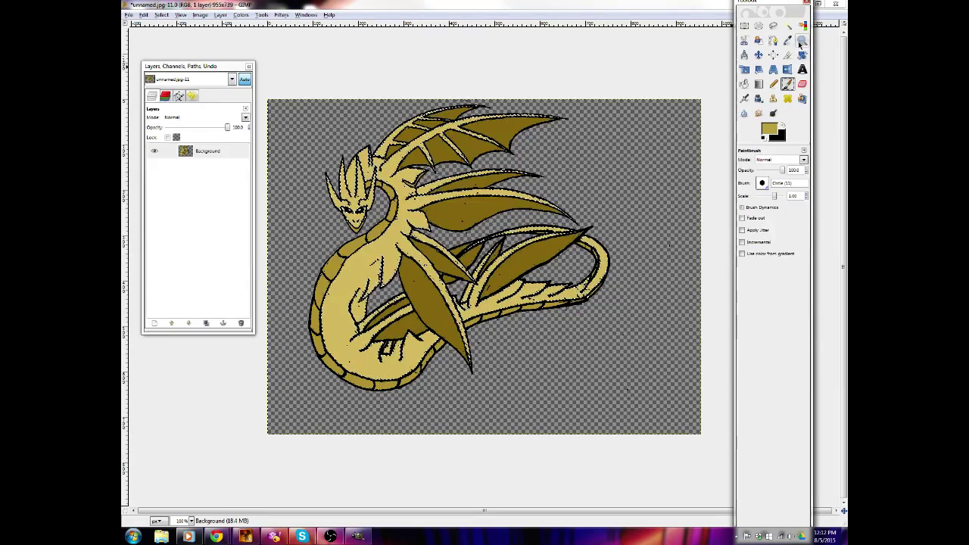
left_click(762, 183)
key("Escape")
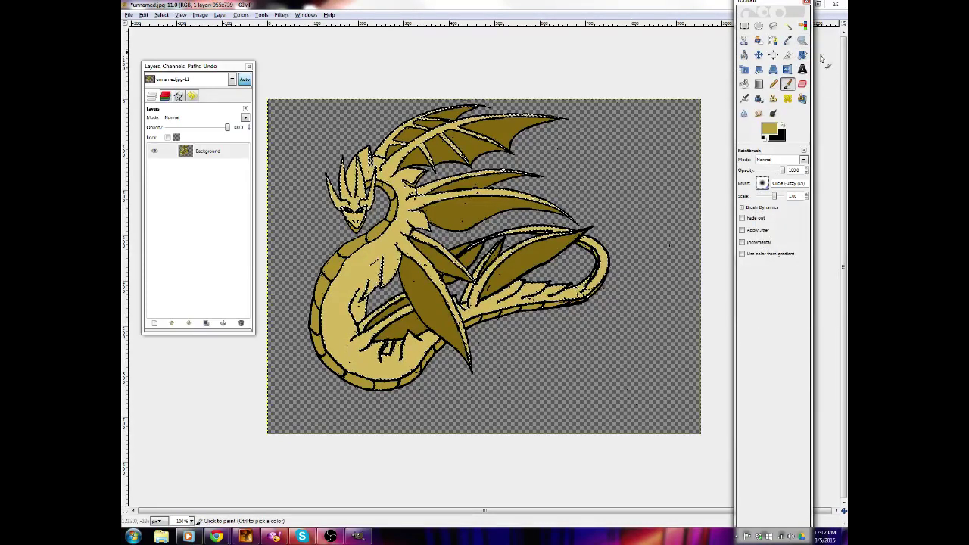
key("z")
left_click(350, 195)
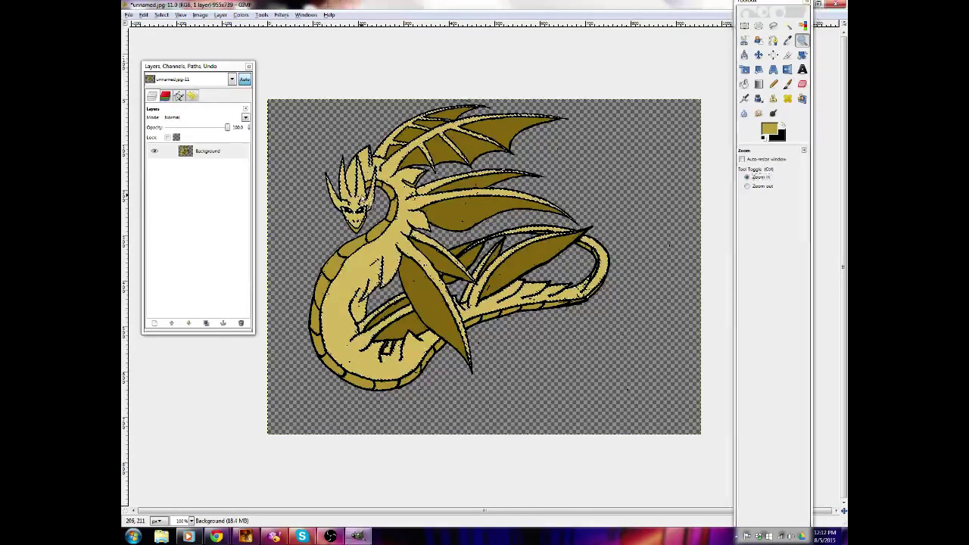
left_click(350, 194)
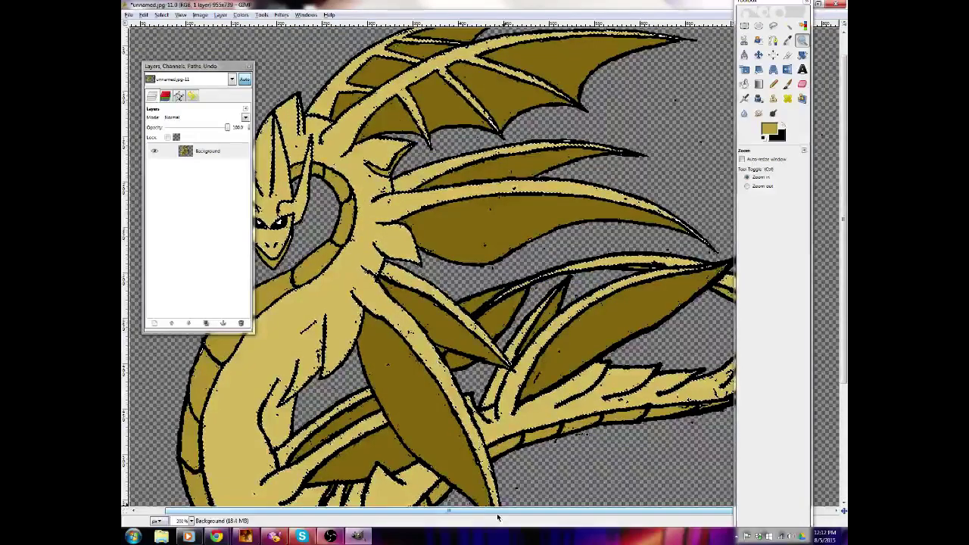
left_click_drag(497, 513, 431, 521)
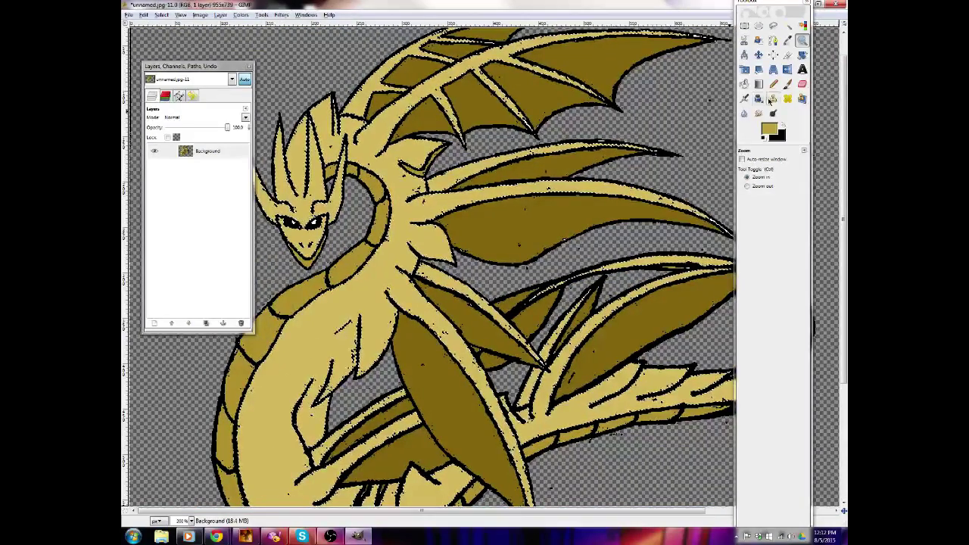
key("p")
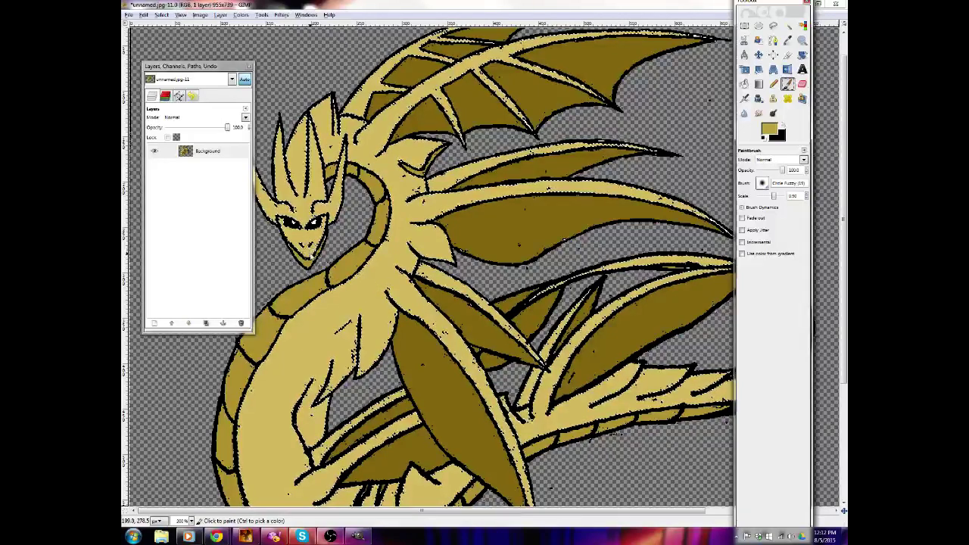
left_click_drag(307, 247, 314, 252)
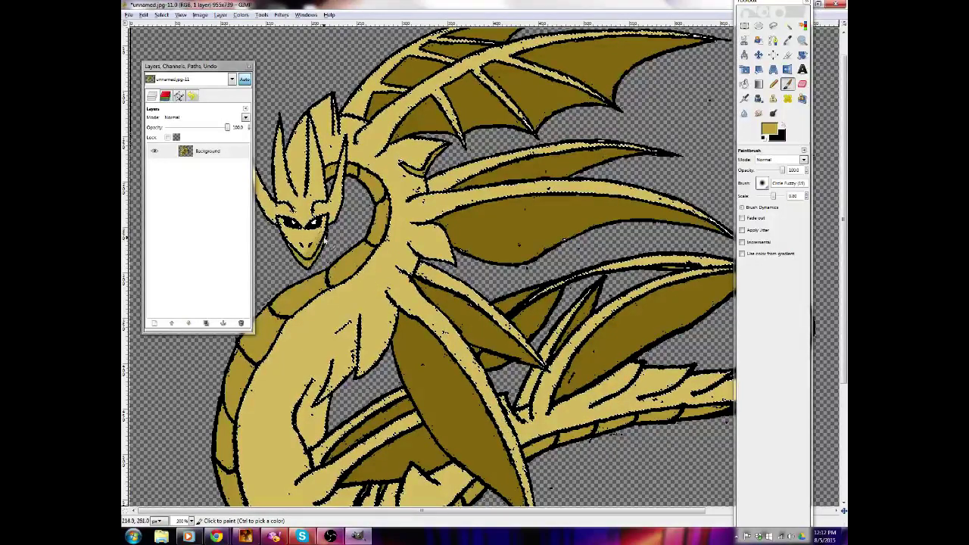
left_click(308, 232)
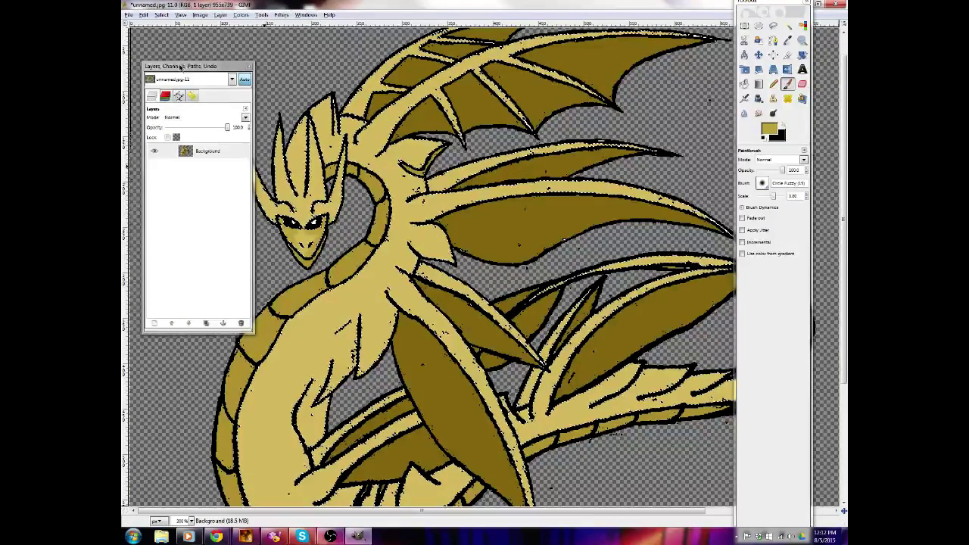
Move the layers dock clear of the head and brush darker gold shading onto the forehead and the base of the horns
left_click_drag(180, 67, 135, 51)
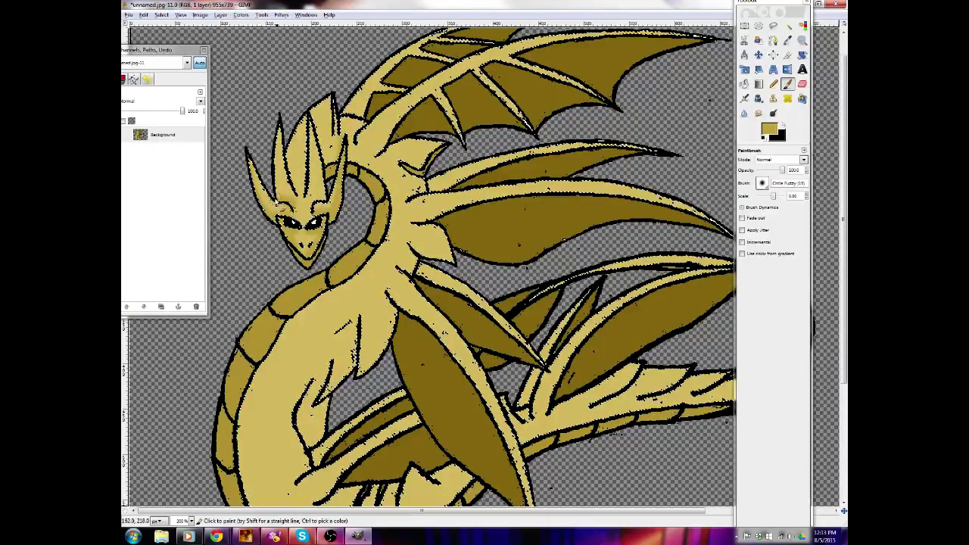
left_click_drag(281, 197, 275, 115)
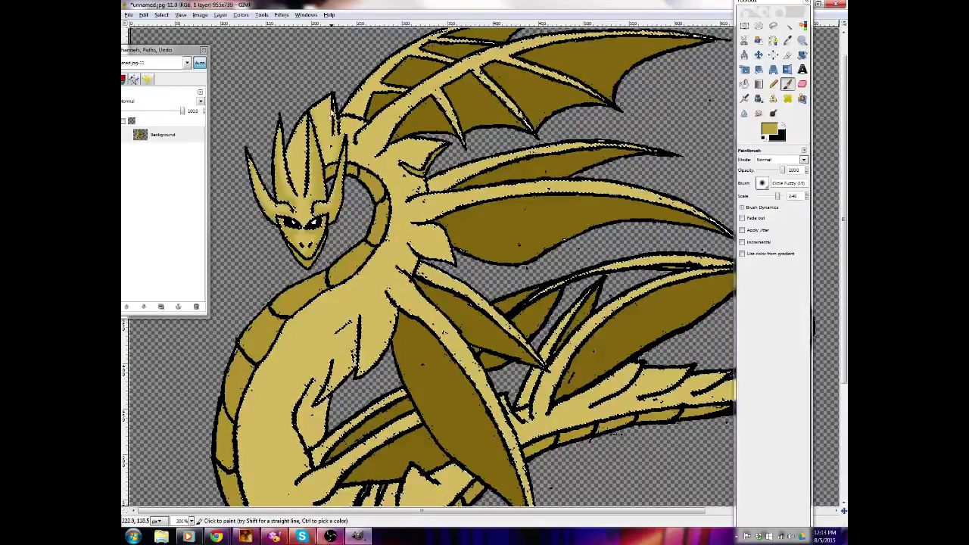
Shrink the Circle Fuzzy brush and shade the crest behind the dragon's horns in darker gold
key("bracketleft")
key("bracketleft")
key("bracketleft")
key("bracketleft")
key("bracketleft")
key("bracketleft")
key("bracketright")
key("bracketright")
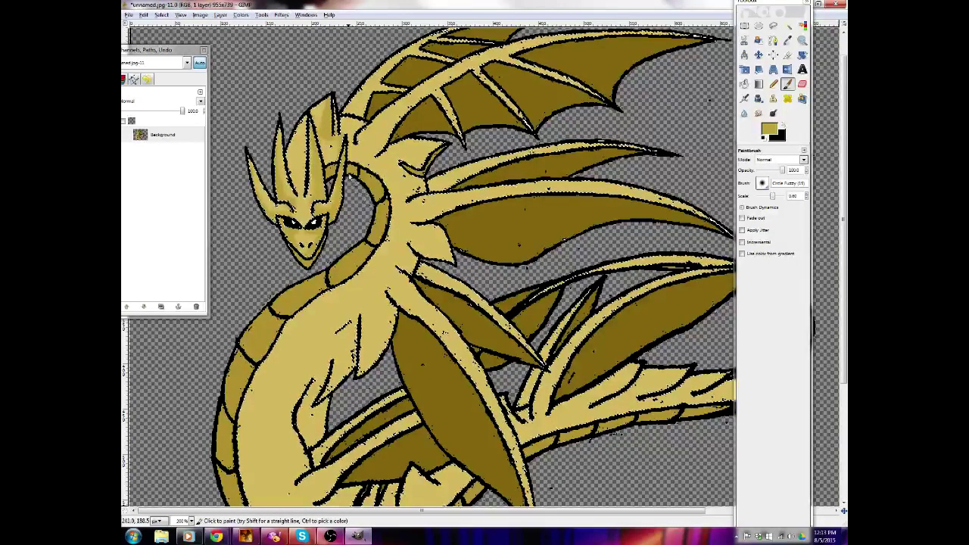
Shade the top wing's arm from the shoulder out to its tip, starting at brush scale 1.00 and reducing it for the narrow parts
key("bracketright")
key("bracketright")
key("bracketright")
key("bracketright")
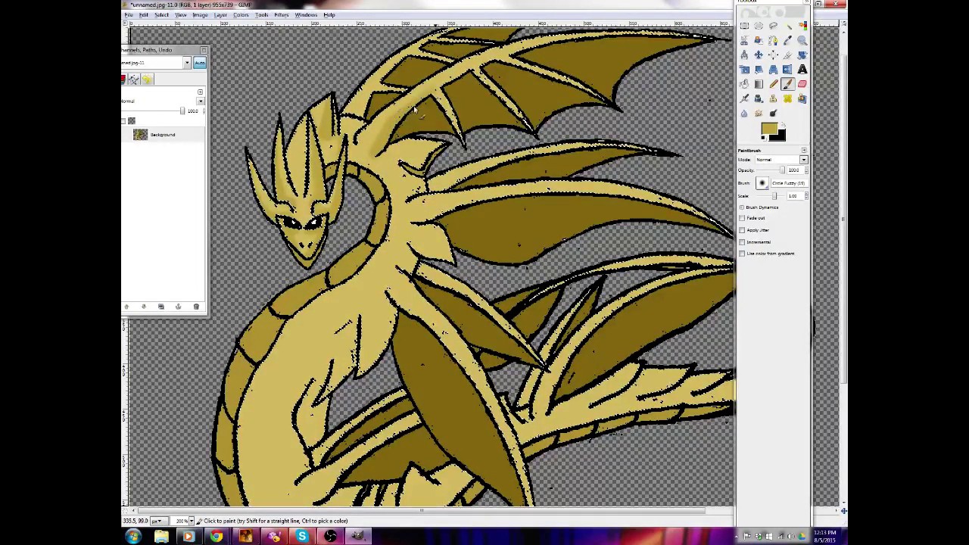
key("bracketleft")
key("bracketleft")
key("bracketleft")
key("bracketleft")
key("bracketleft")
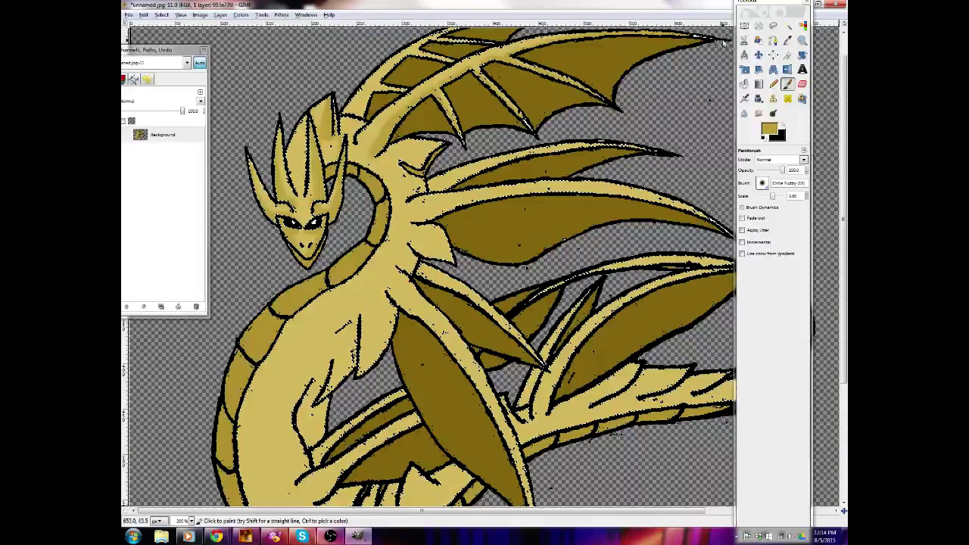
Shade the upper neck spike and the spines of the two middle wing fins with the brush at scale 0.70
scroll(340, 174, "up", 1)
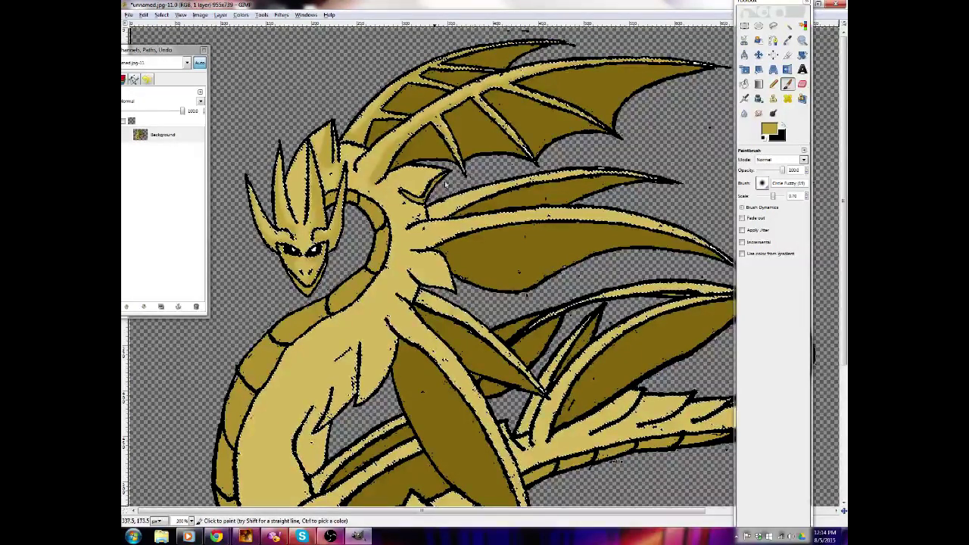
mouse_move(415, 192)
left_mouse_down()
mouse_move(446, 171)
mouse_move(402, 171)
mouse_move(416, 167)
mouse_move(380, 184)
mouse_move(441, 172)
left_mouse_up()
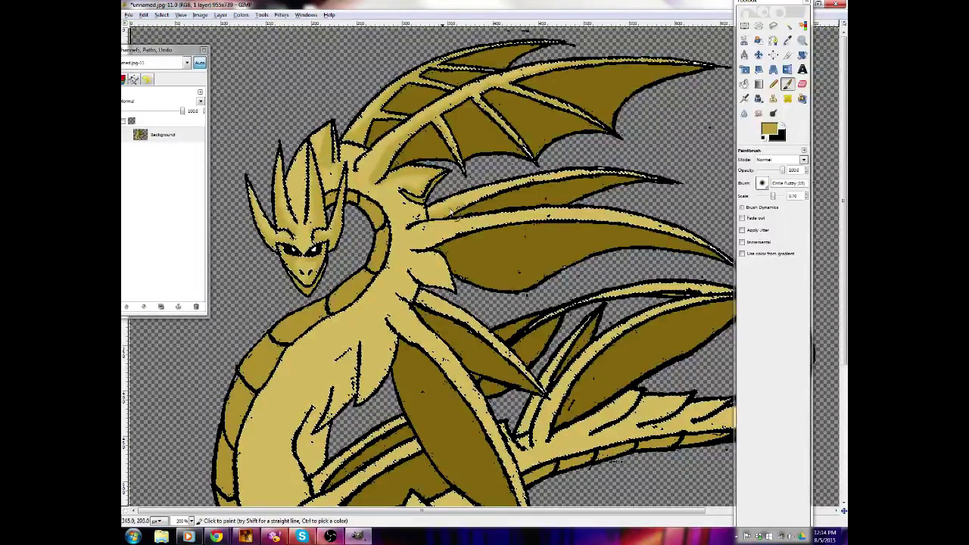
mouse_move(509, 194)
left_mouse_down()
mouse_move(540, 180)
mouse_move(659, 177)
left_mouse_up()
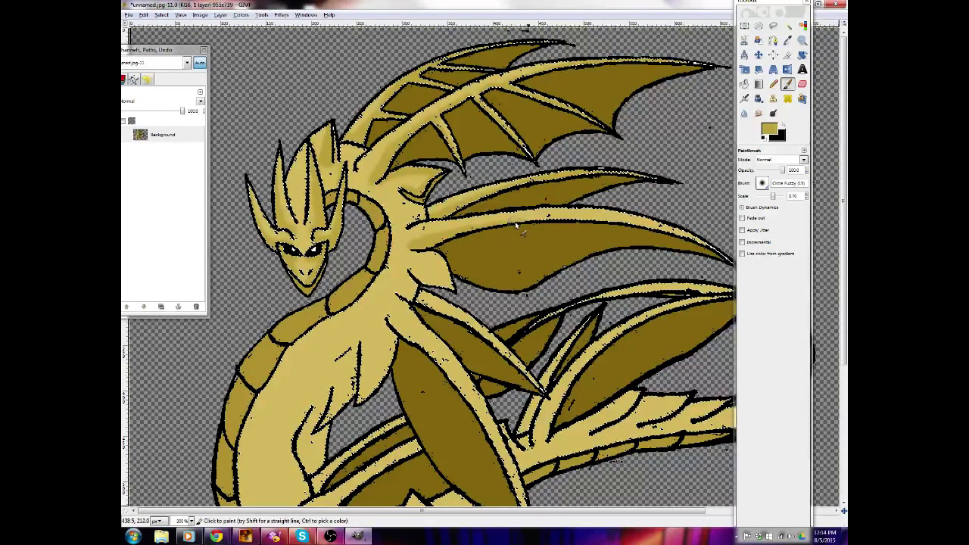
left_click_drag(549, 217, 610, 219)
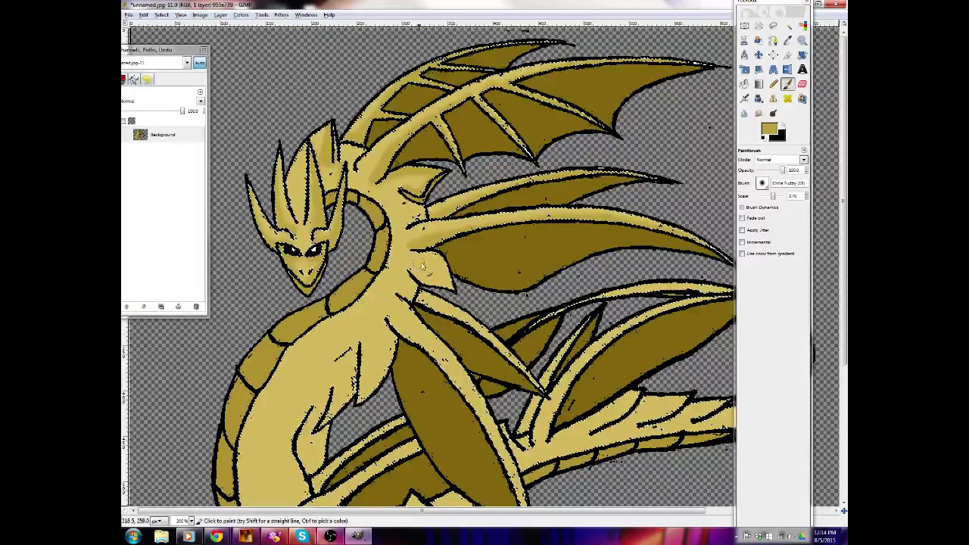
Shade the lower neck spike and the spines of the slender and large fins below it
mouse_move(414, 256)
left_mouse_down()
mouse_move(436, 257)
mouse_move(411, 252)
mouse_move(437, 289)
mouse_move(459, 292)
mouse_move(430, 284)
left_mouse_up()
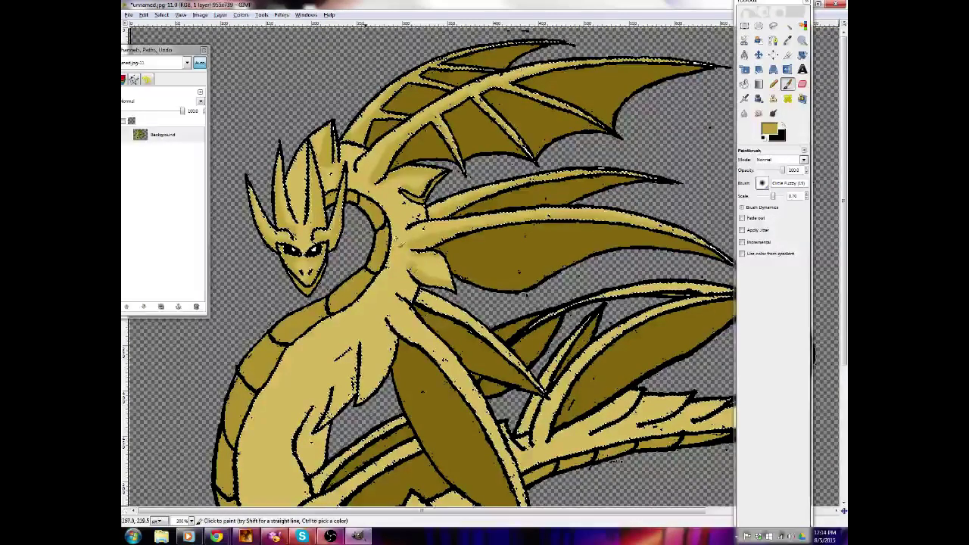
mouse_move(437, 316)
left_mouse_down()
mouse_move(417, 297)
mouse_move(449, 314)
mouse_move(436, 313)
left_mouse_up()
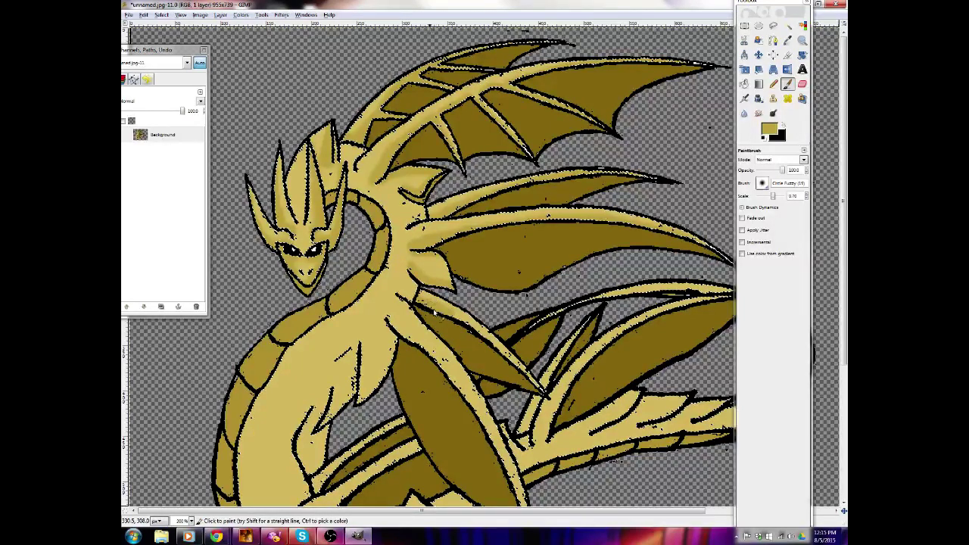
left_click_drag(481, 337, 528, 375)
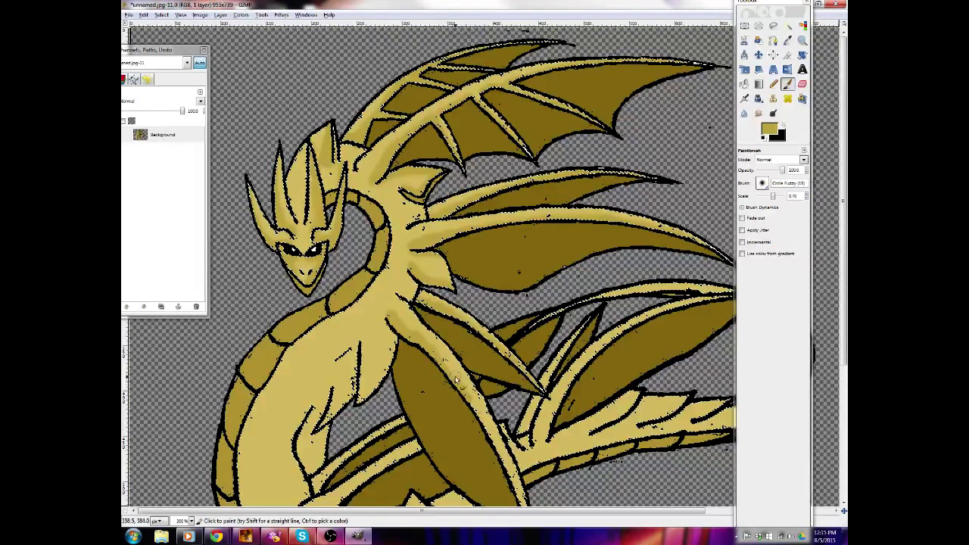
Shade the lower body's scales and fins, the tail spikes and the looping end of the tail
scroll(439, 362, "down", 3)
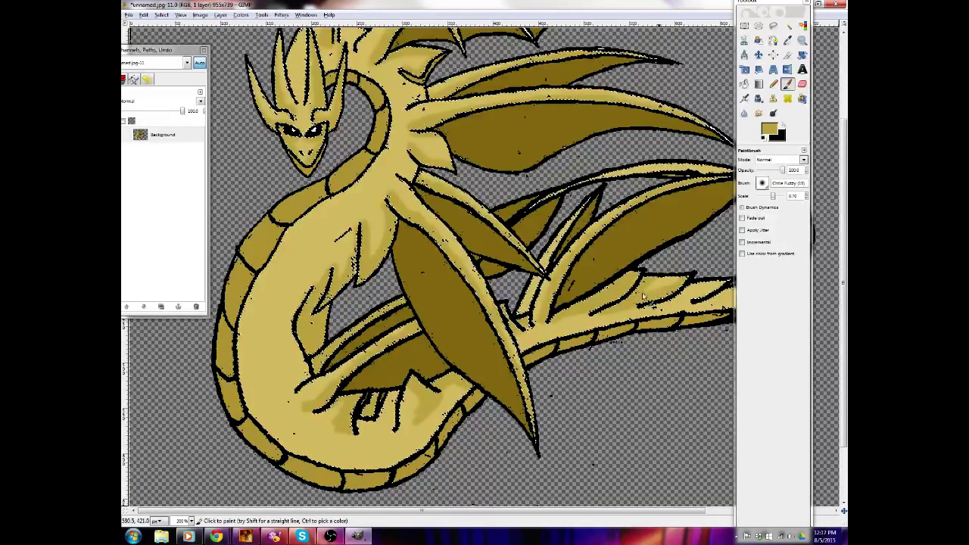
scroll(632, 376, "right", 5)
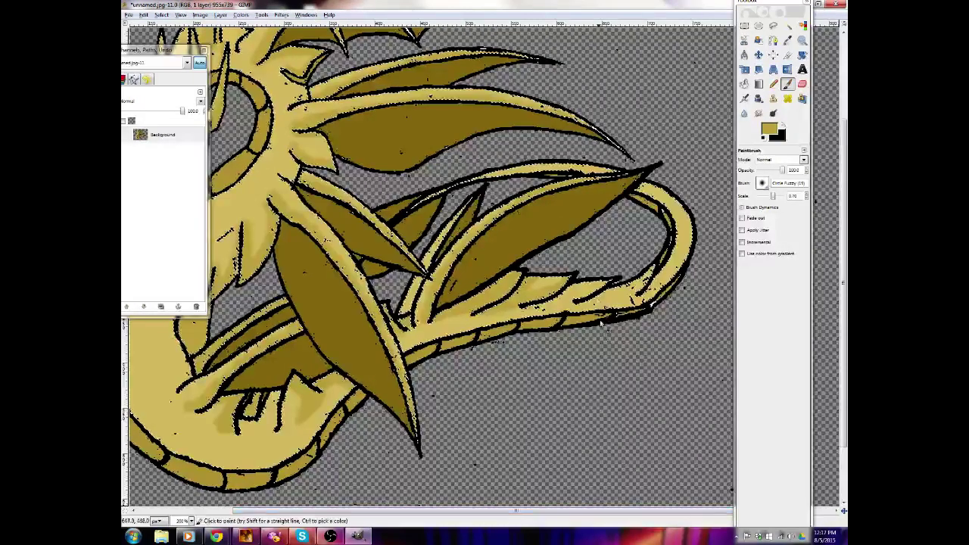
mouse_move(567, 302)
left_mouse_down()
mouse_move(574, 296)
mouse_move(547, 302)
left_mouse_up()
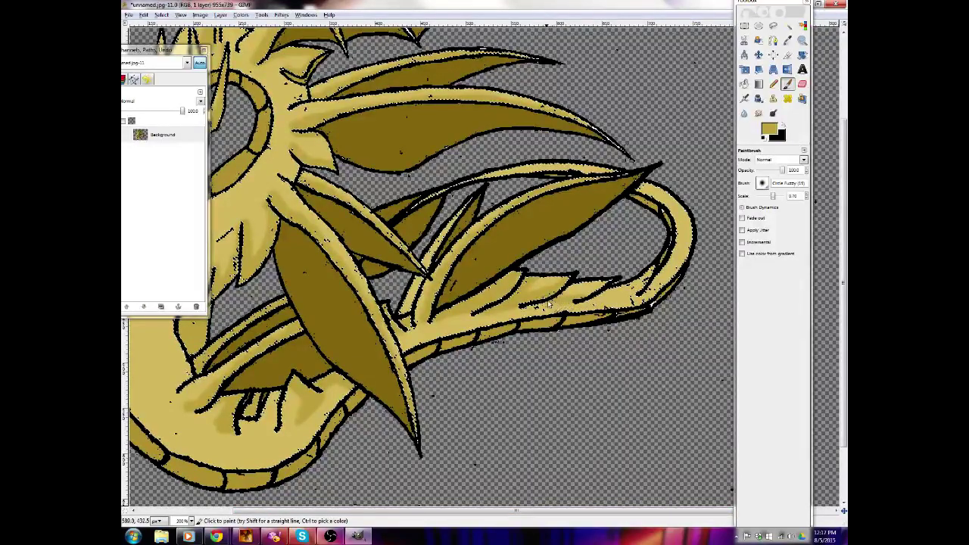
left_click_drag(614, 285, 647, 285)
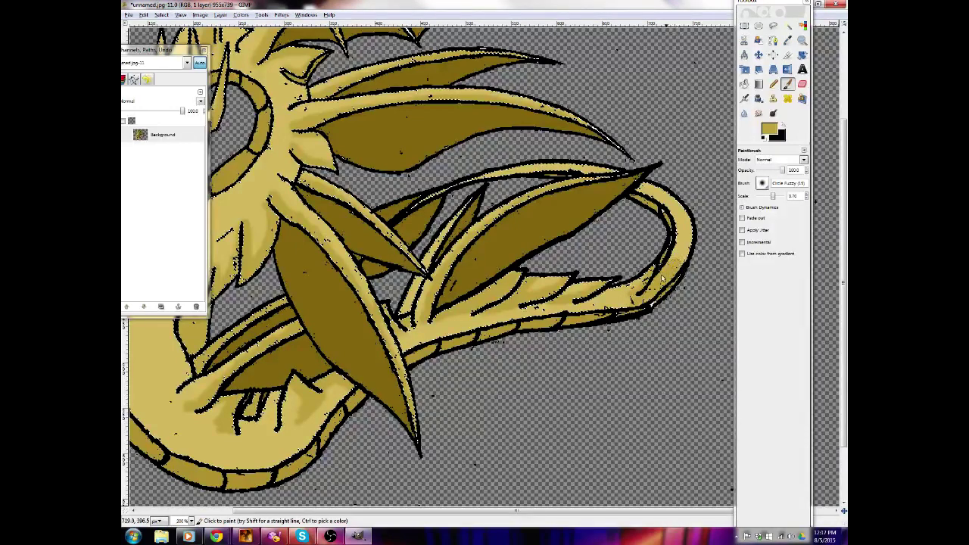
left_click_drag(662, 277, 679, 256)
mouse_move(683, 247)
left_mouse_down()
mouse_move(677, 219)
mouse_move(679, 235)
mouse_move(659, 198)
mouse_move(661, 209)
mouse_move(642, 193)
mouse_move(661, 198)
mouse_move(641, 186)
mouse_move(650, 192)
mouse_move(637, 195)
mouse_move(660, 206)
mouse_move(589, 173)
mouse_move(549, 168)
mouse_move(581, 168)
mouse_move(534, 172)
left_mouse_up()
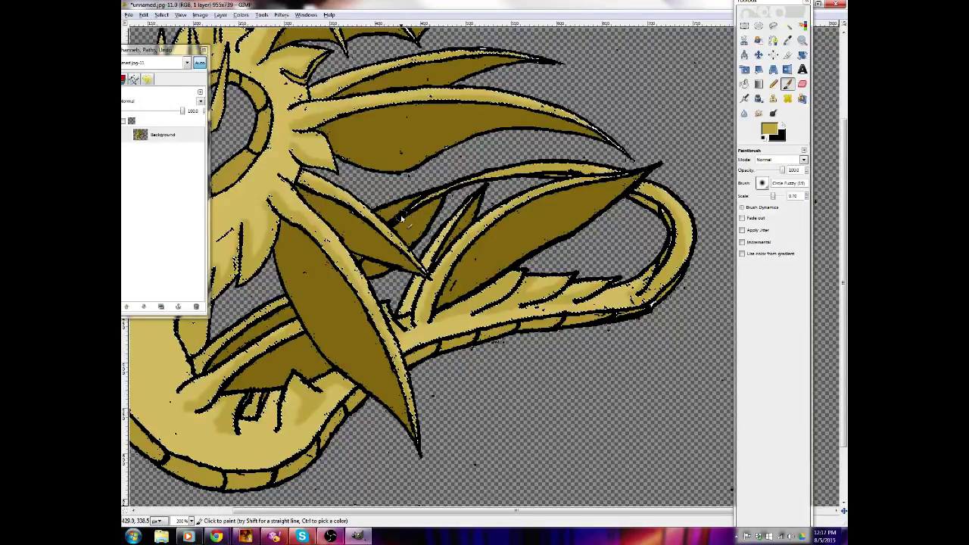
Zoom out to the whole dragon and shade the body's lower curve toward the tail with the Paintbrush at scale 2.10
scroll(357, 395, "down", 2)
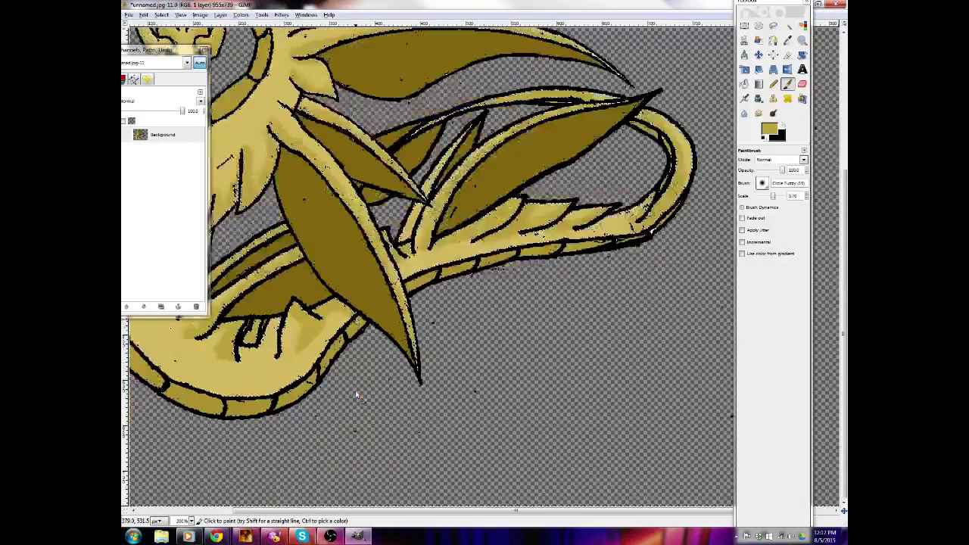
left_click(801, 39)
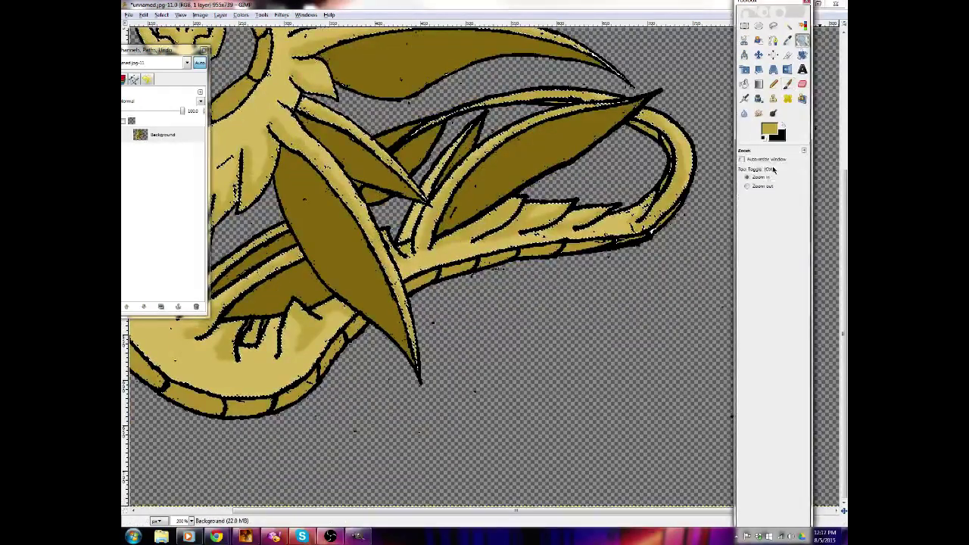
left_click(753, 186)
left_click(542, 256)
left_click(536, 261)
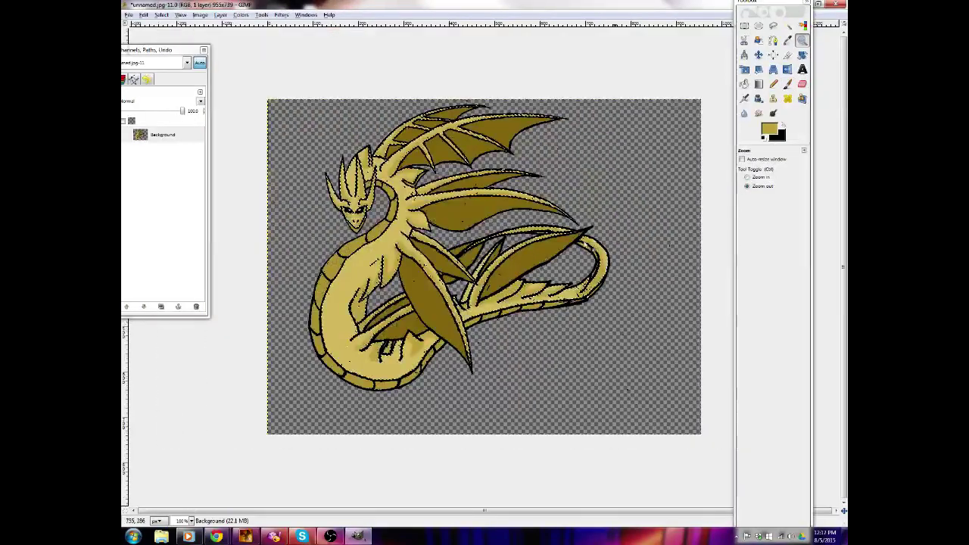
left_click(787, 84)
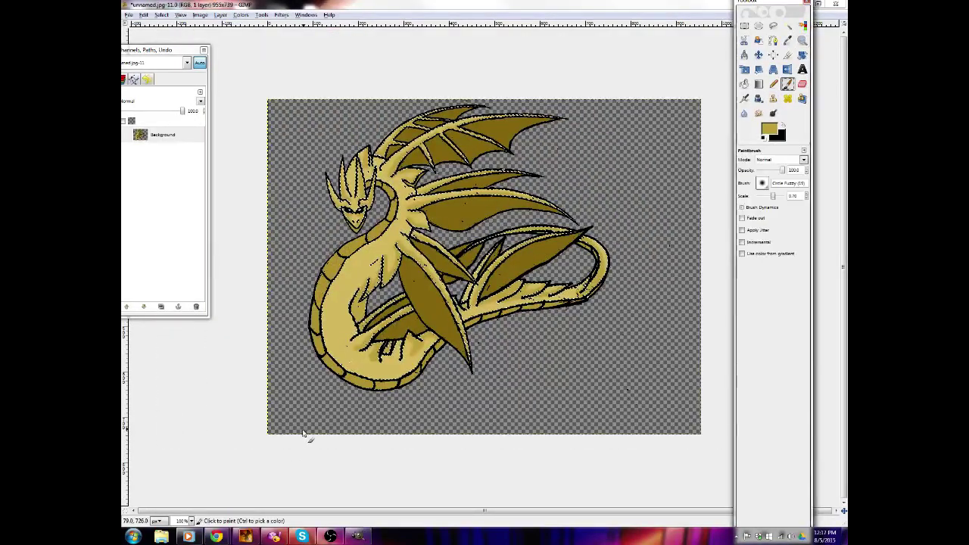
key("bracketright")
key("bracketright")
key("bracketright")
key("bracketright")
key("bracketright")
key("bracketright")
key("bracketright")
key("bracketright")
key("bracketright")
key("bracketright")
key("bracketright")
key("bracketright")
key("bracketright")
key("bracketright")
key("bracketright")
key("bracketright")
key("bracketright")
key("bracketright")
key("bracketright")
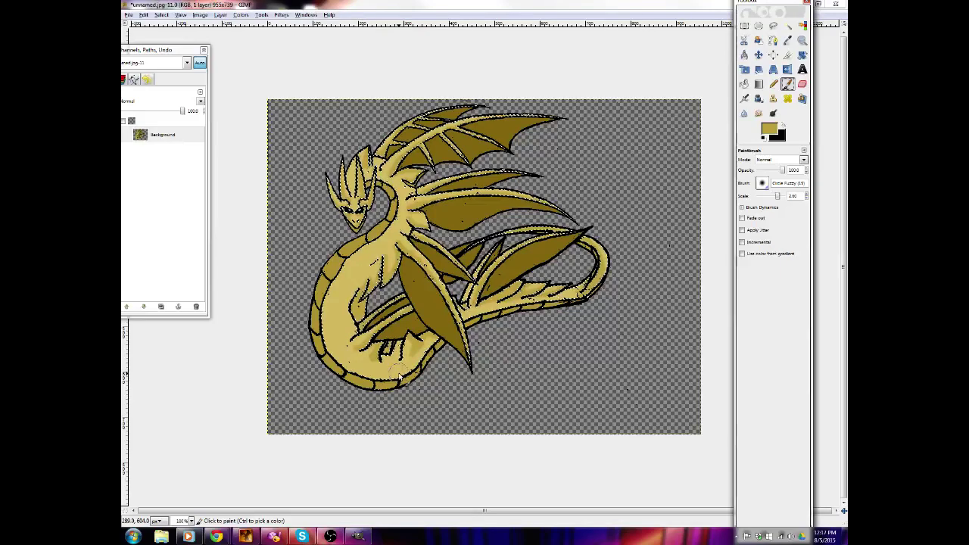
key("bracketleft")
key("bracketleft")
key("bracketleft")
key("bracketleft")
key("bracketleft")
mouse_move(399, 375)
left_mouse_down()
mouse_move(380, 389)
mouse_move(416, 372)
left_mouse_up()
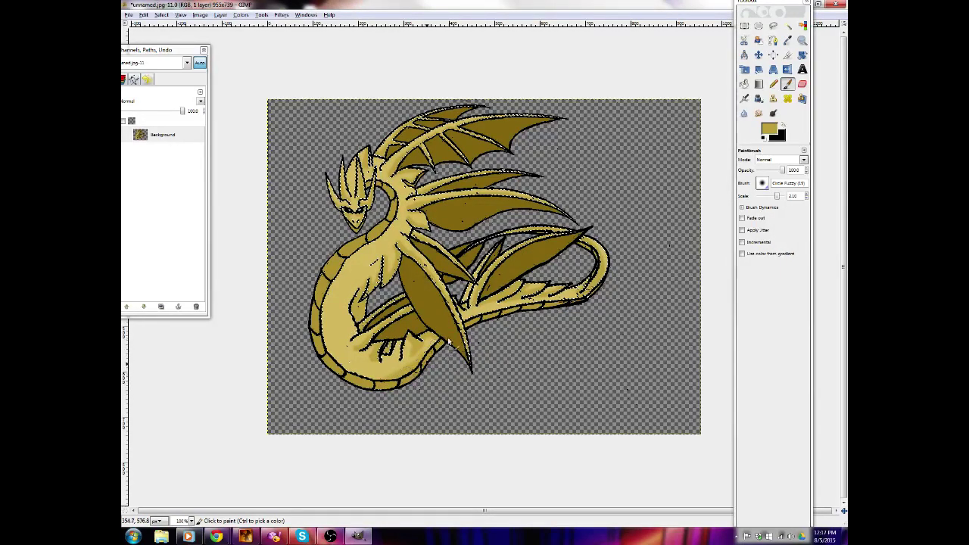
mouse_move(429, 365)
left_mouse_down()
mouse_move(447, 341)
mouse_move(489, 318)
left_mouse_up()
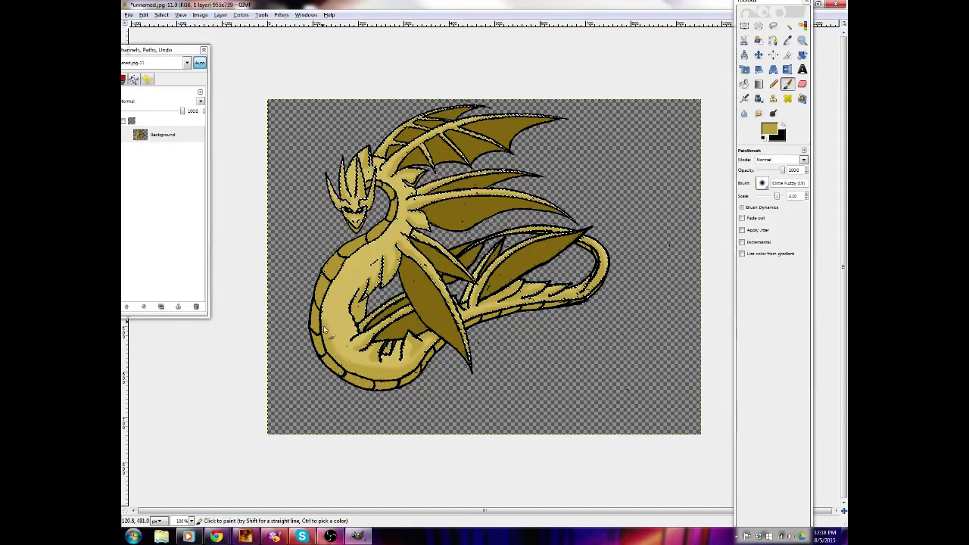
Shade the dragon's torso up toward the neck and blend the body shading with the Smudge tool
mouse_move(359, 330)
left_mouse_down()
mouse_move(345, 340)
mouse_move(347, 297)
mouse_move(386, 266)
mouse_move(409, 227)
left_mouse_up()
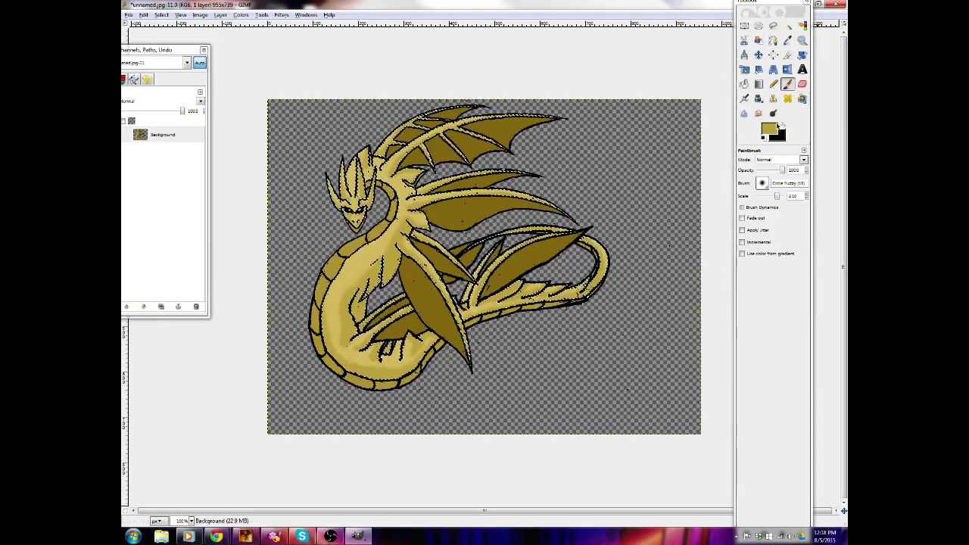
left_click(758, 112)
mouse_move(361, 272)
left_mouse_down()
mouse_move(374, 296)
mouse_move(348, 297)
mouse_move(366, 269)
mouse_move(341, 312)
mouse_move(346, 355)
mouse_move(337, 336)
mouse_move(353, 352)
mouse_move(335, 345)
mouse_move(382, 369)
mouse_move(364, 369)
mouse_move(398, 371)
mouse_move(392, 342)
left_mouse_up()
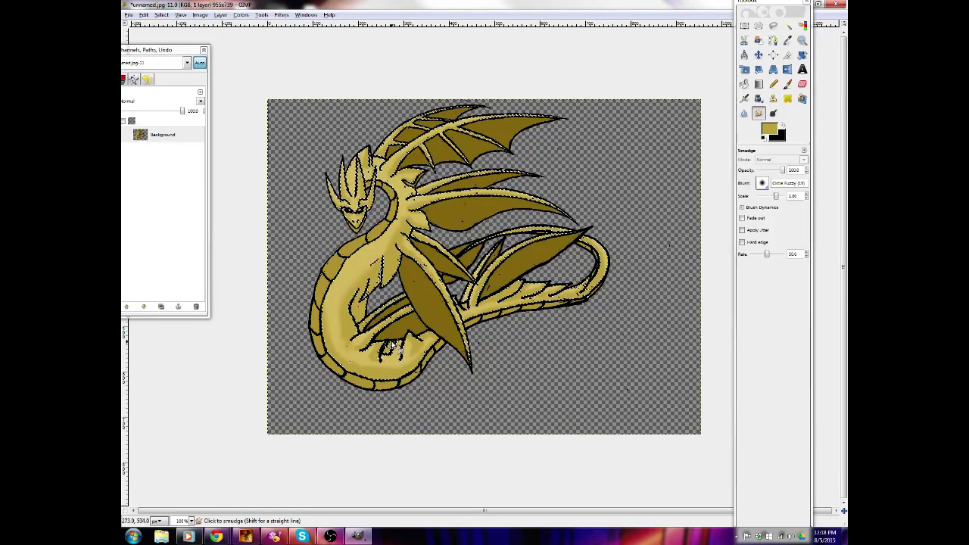
Select the belly plates by color, pick their gold and darken the foreground color to 8e7c3e
left_click(802, 25)
left_click(382, 237)
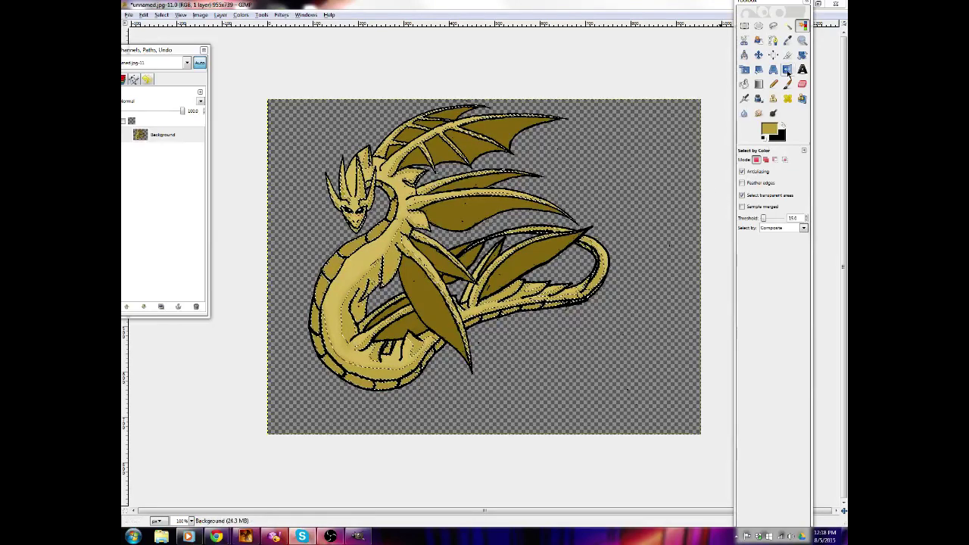
left_click(788, 40)
left_click(346, 248)
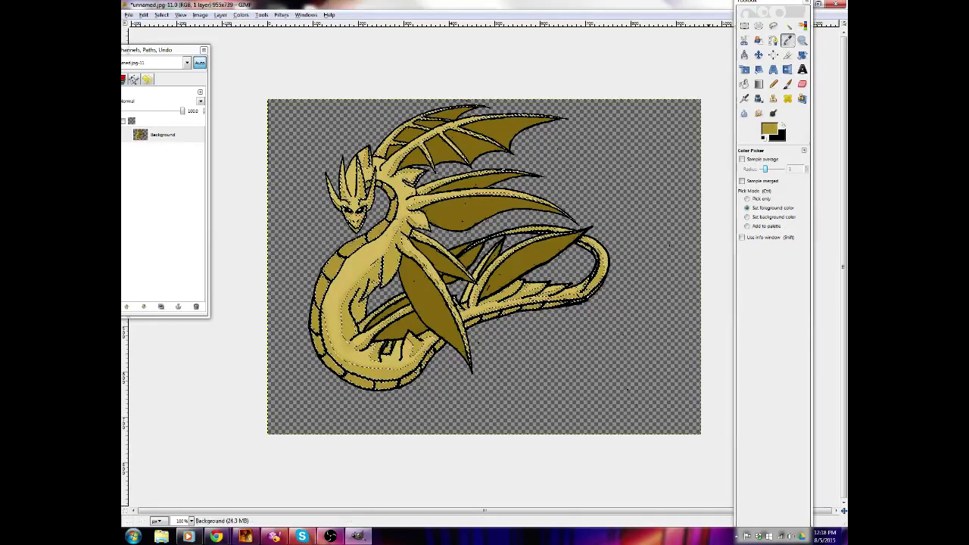
left_click(769, 129)
left_click(271, 168)
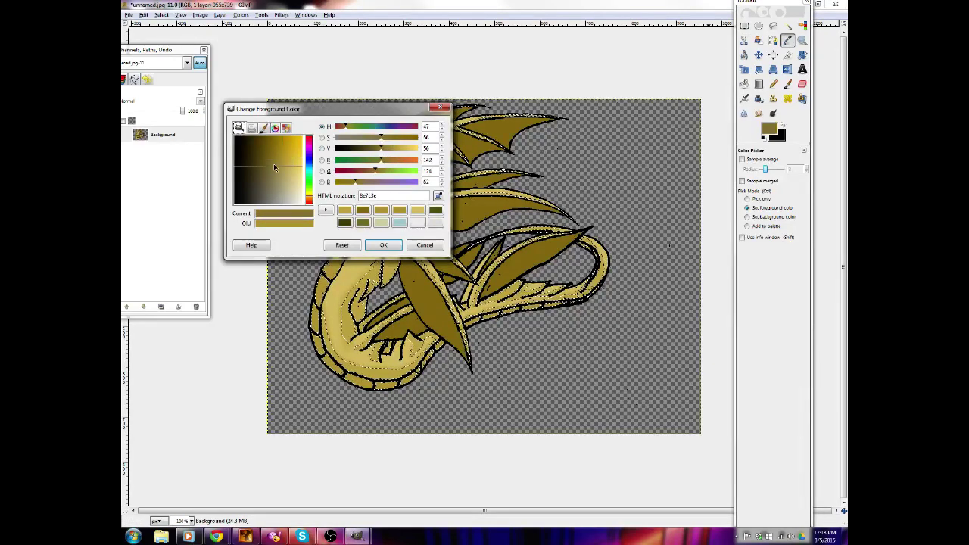
left_click(383, 244)
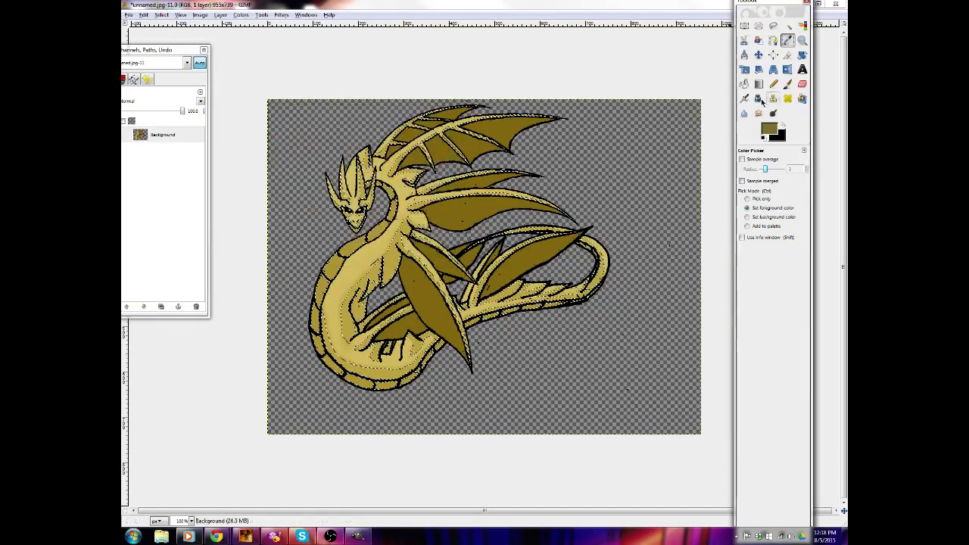
Shade the belly plates along the neck and chest using the Paintbrush at scale 0.70
key("p")
key("bracketleft")
key("bracketleft")
key("bracketleft")
key("bracketleft")
key("bracketleft")
key("bracketleft")
key("bracketleft")
key("bracketleft")
key("bracketleft")
key("bracketleft")
key("bracketleft")
key("bracketleft")
key("bracketleft")
key("bracketleft")
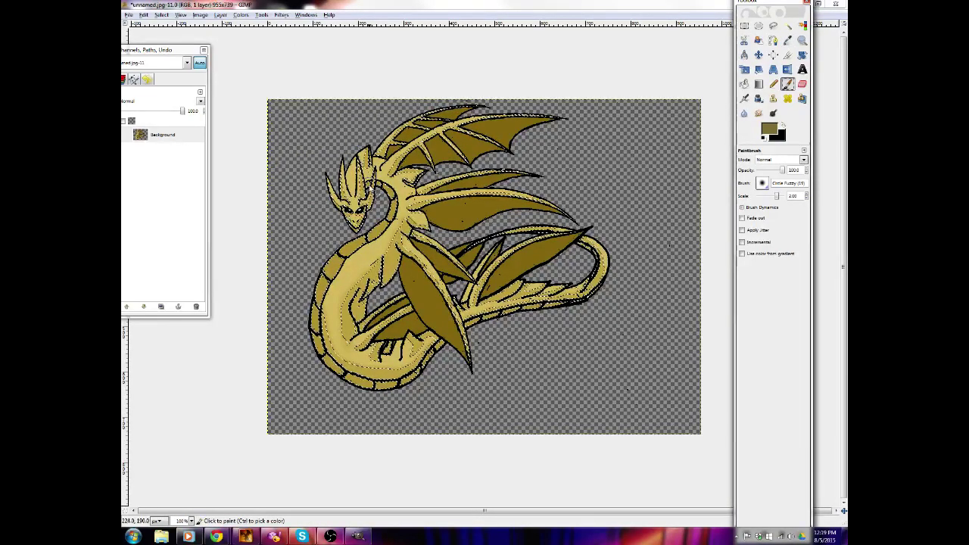
left_click(369, 184)
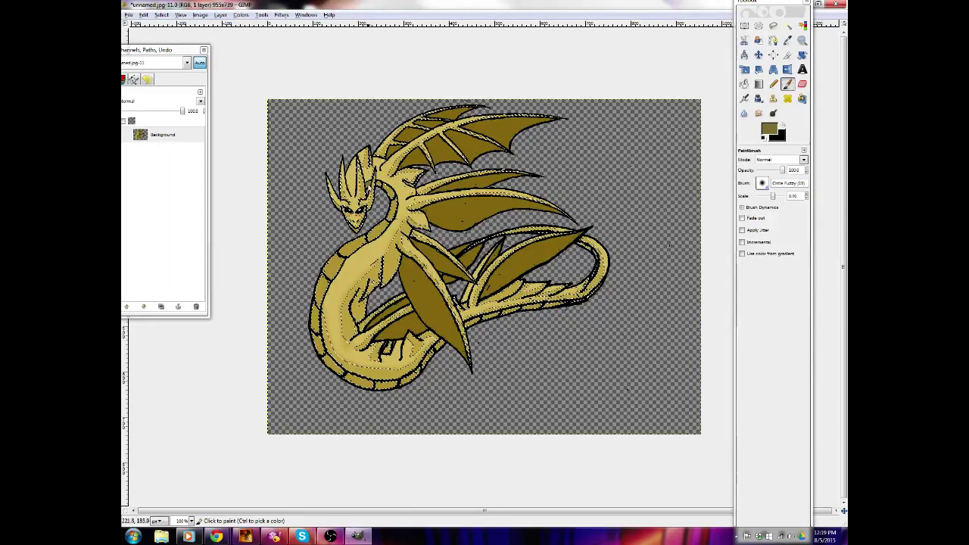
left_click(370, 182)
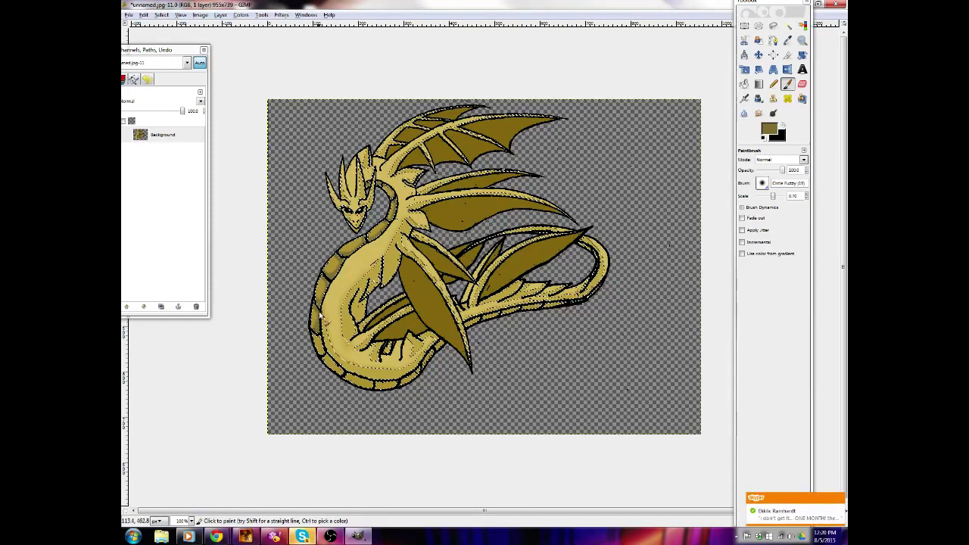
Dismiss the chat notification and continue shading the belly plates down the outer curve of the body with the Paintbrush
left_click(839, 500)
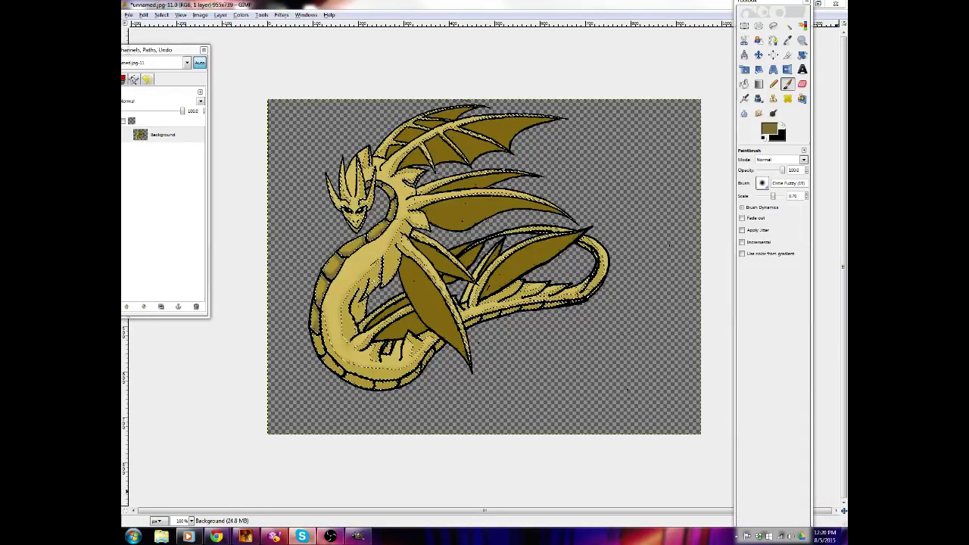
left_click(789, 85)
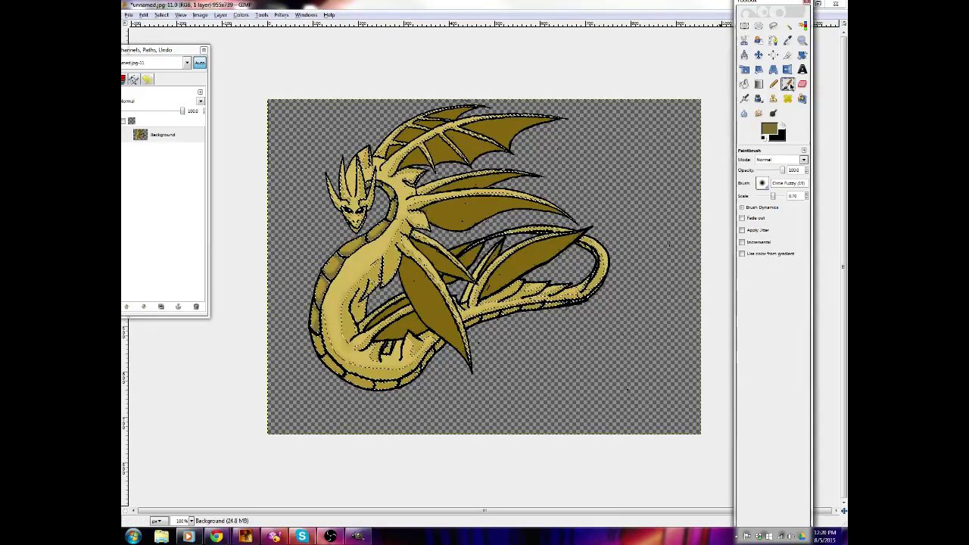
left_click(313, 334)
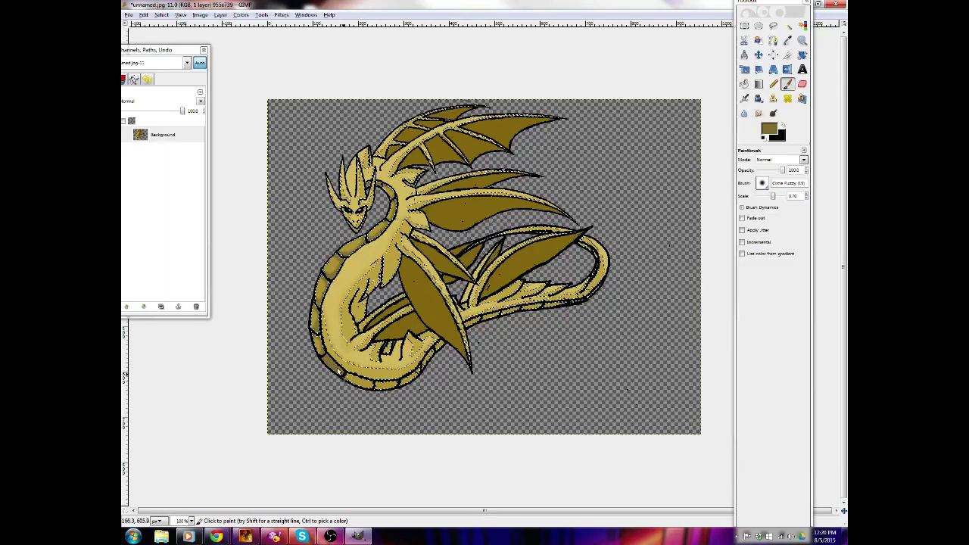
Set the Paintbrush scale to 0.80 and shade the narrow plates along the underside of the tail
left_click_drag(773, 196, 776, 196)
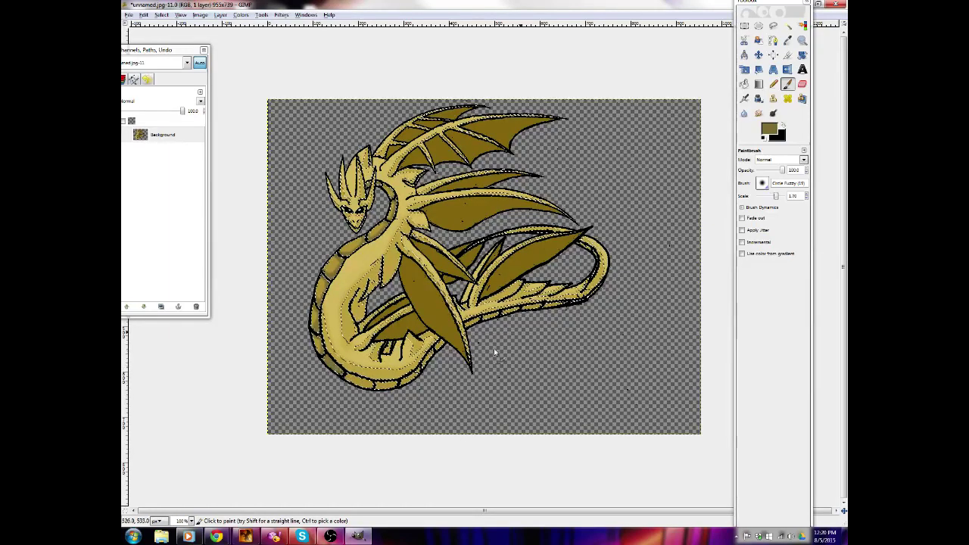
key("bracketright")
key("bracketright")
key("bracketright")
key("bracketright")
key("bracketright")
key("bracketright")
key("bracketright")
key("bracketright")
key("bracketright")
key("bracketright")
key("bracketright")
key("bracketright")
key("bracketright")
key("bracketright")
key("bracketright")
key("bracketright")
key("bracketright")
key("bracketright")
key("bracketright")
key("bracketright")
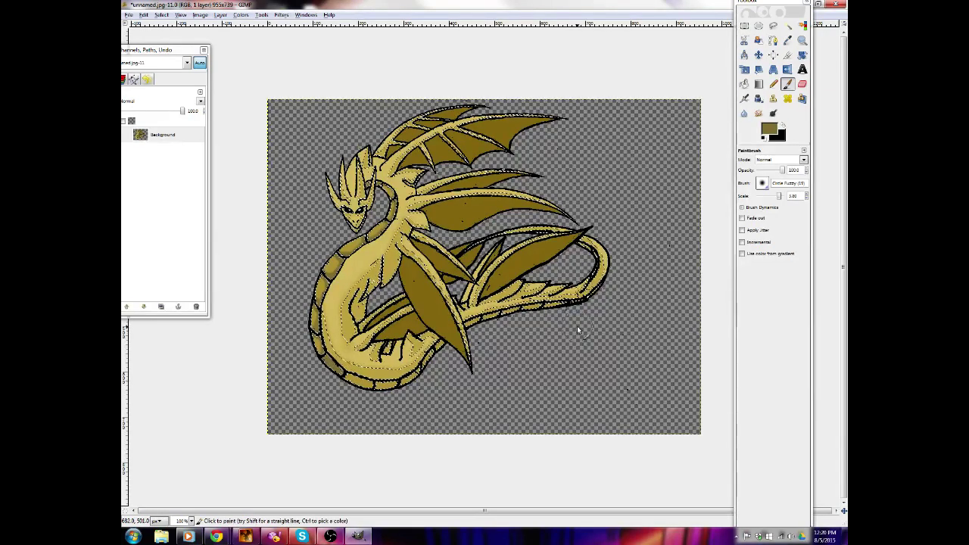
key("bracketleft")
key("bracketleft")
key("bracketleft")
key("bracketleft")
key("bracketleft")
key("bracketleft")
key("bracketleft")
key("bracketleft")
key("bracketleft")
key("bracketleft")
key("bracketleft")
key("bracketleft")
key("bracketleft")
key("bracketleft")
key("bracketleft")
key("bracketleft")
key("bracketleft")
key("bracketleft")
key("bracketleft")
key("bracketleft")
key("bracketleft")
key("bracketleft")
key("bracketleft")
key("bracketleft")
key("bracketleft")
key("bracketleft")
key("bracketleft")
key("bracketleft")
key("bracketleft")
key("bracketleft")
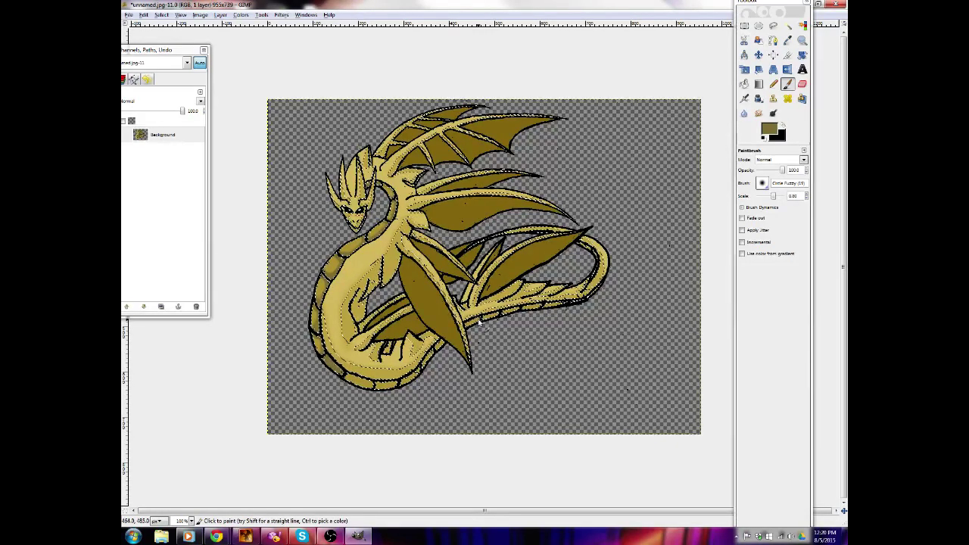
mouse_move(482, 318)
left_mouse_down()
mouse_move(466, 324)
mouse_move(485, 319)
left_mouse_up()
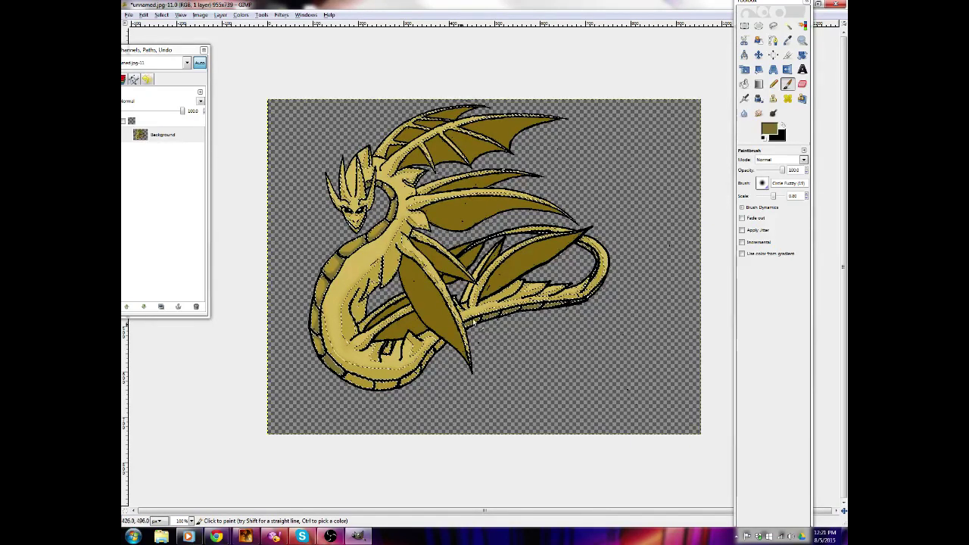
Set the Paintbrush scale to 1.90 and shade the belly plates around the body's lower curve below the large front wing
key("bracketright")
key("bracketright")
key("bracketright")
key("bracketright")
key("bracketright")
key("bracketright")
key("bracketright")
key("bracketright")
key("bracketright")
key("bracketright")
key("bracketright")
key("bracketright")
key("bracketright")
key("bracketright")
key("bracketright")
key("bracketright")
key("bracketright")
key("bracketright")
key("bracketright")
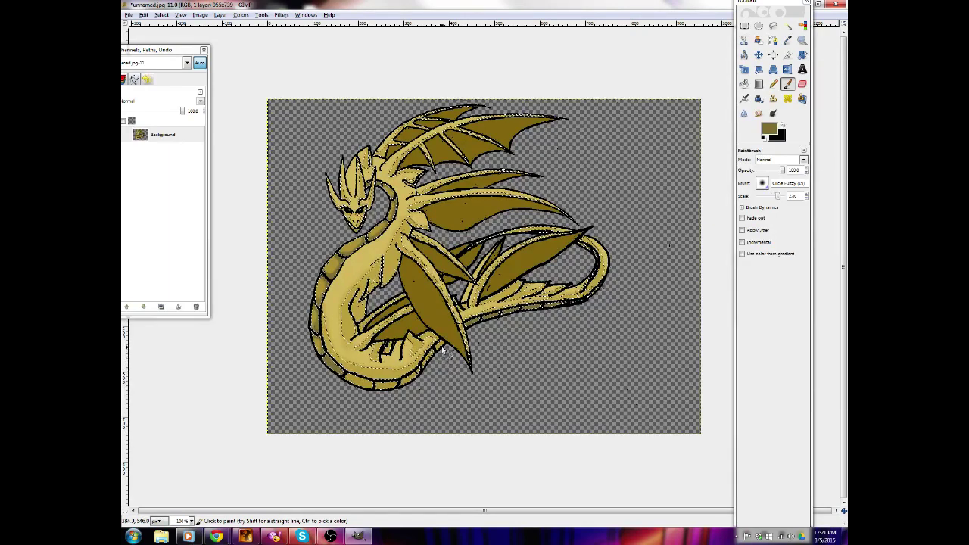
key("bracketleft")
key("bracketleft")
key("bracketleft")
key("bracketleft")
key("bracketleft")
key("bracketleft")
key("bracketleft")
key("bracketleft")
mouse_move(441, 341)
left_mouse_down()
mouse_move(394, 389)
mouse_move(340, 380)
mouse_move(392, 389)
left_mouse_up()
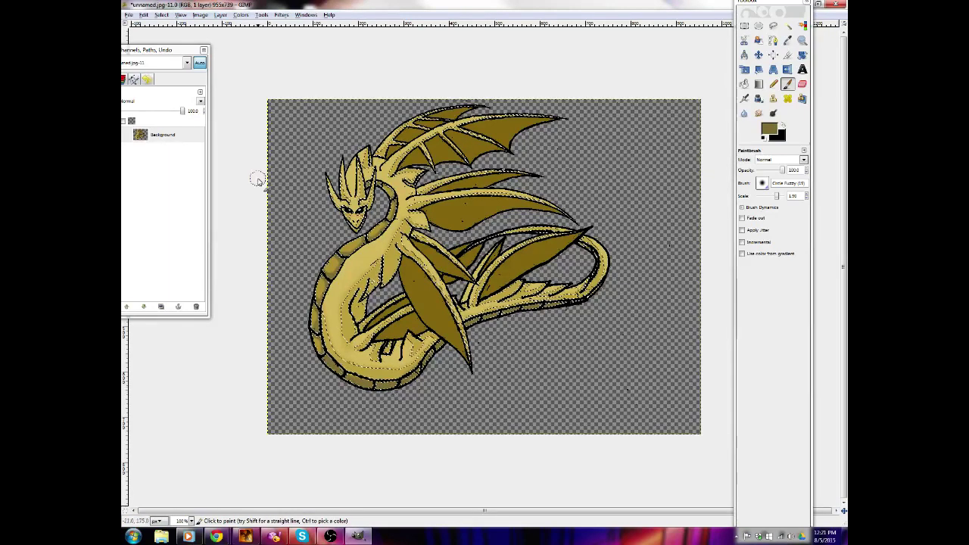
key("ctrl+z")
key("ctrl+z")
key("ctrl+z")
key("ctrl+z")
key("ctrl+z")
key("ctrl+z")
key("ctrl+z")
key("ctrl+z")
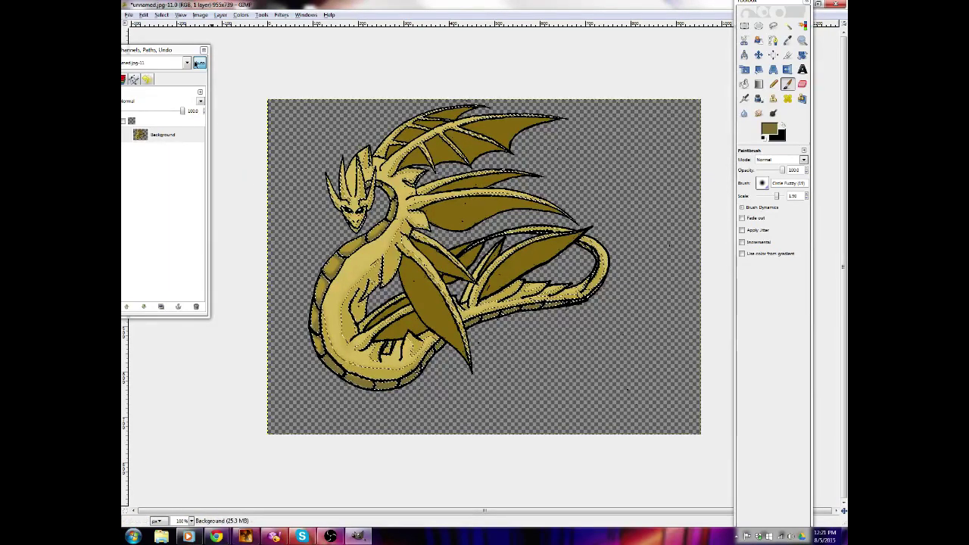
Clear the belly plate selection and select the dark gold wing membranes by color
left_click(144, 15)
mouse_move(161, 15)
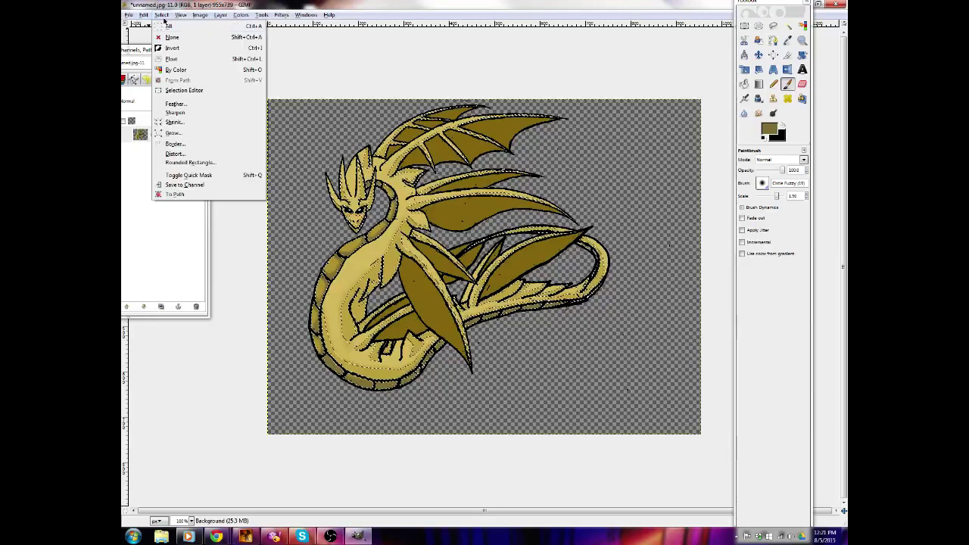
left_click(171, 38)
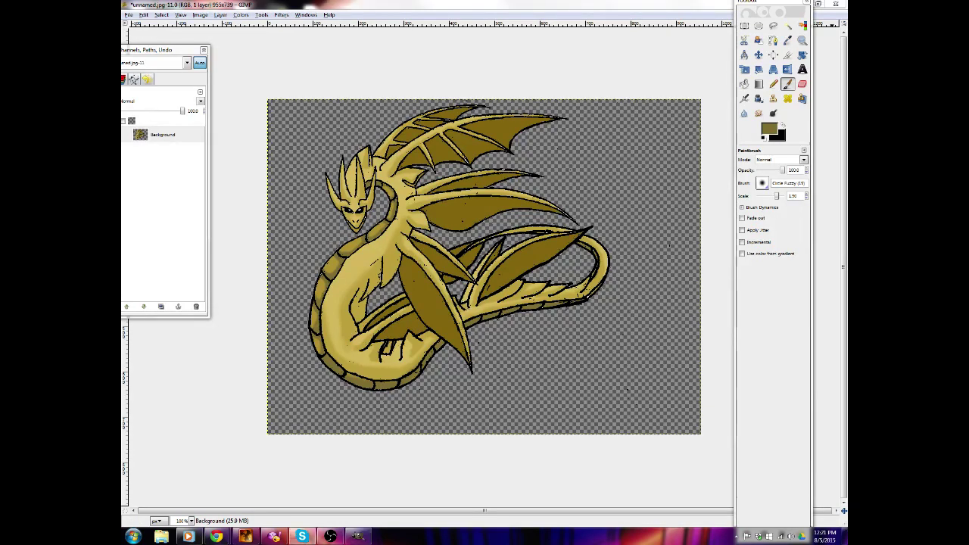
left_click(802, 25)
left_click(500, 127)
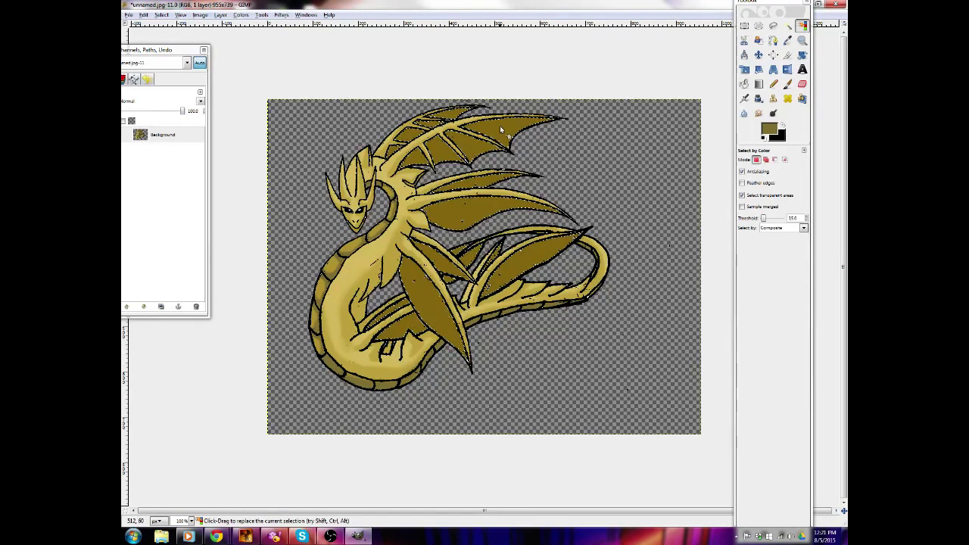
Pick the wing membranes' gold as the foreground color and darken it to 634f0a
left_click(771, 130)
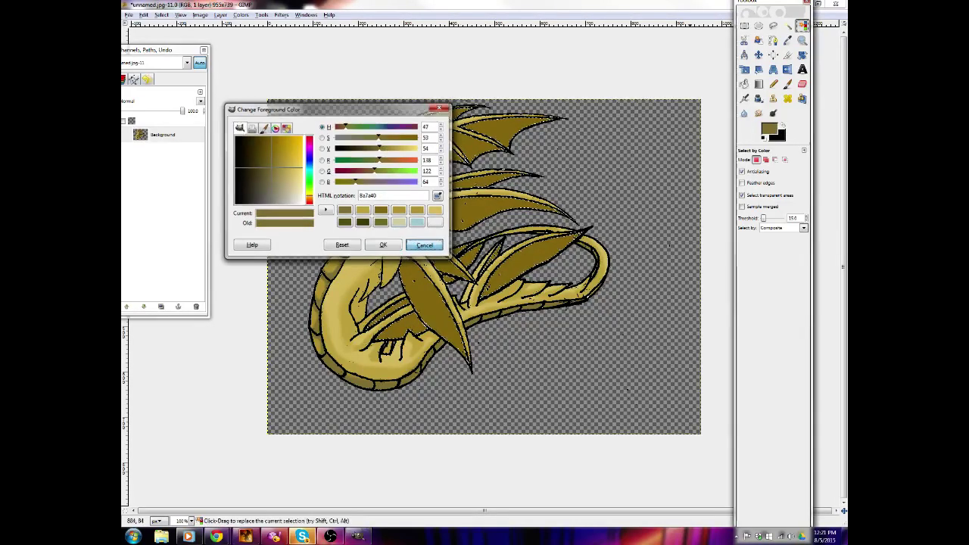
left_click(425, 244)
left_click(788, 40)
left_click(474, 141)
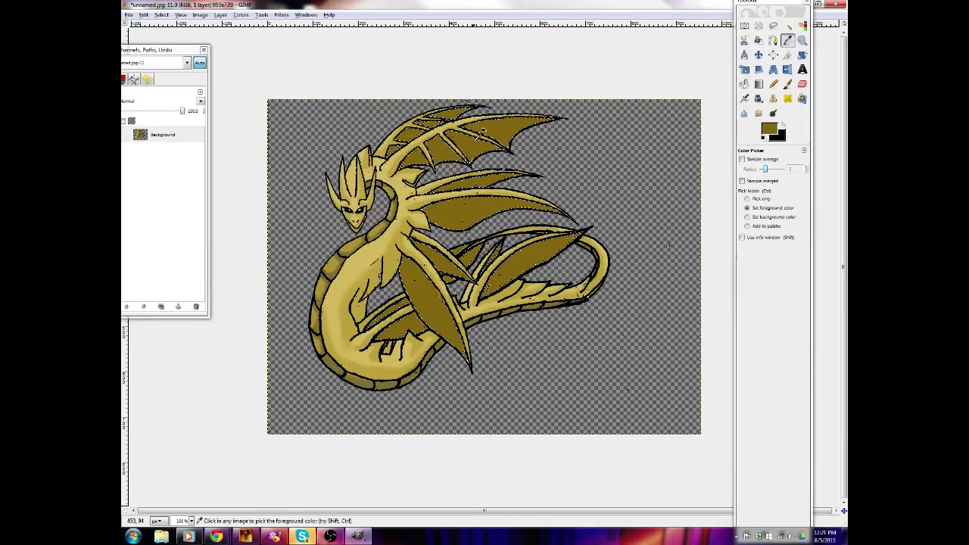
left_click(767, 130)
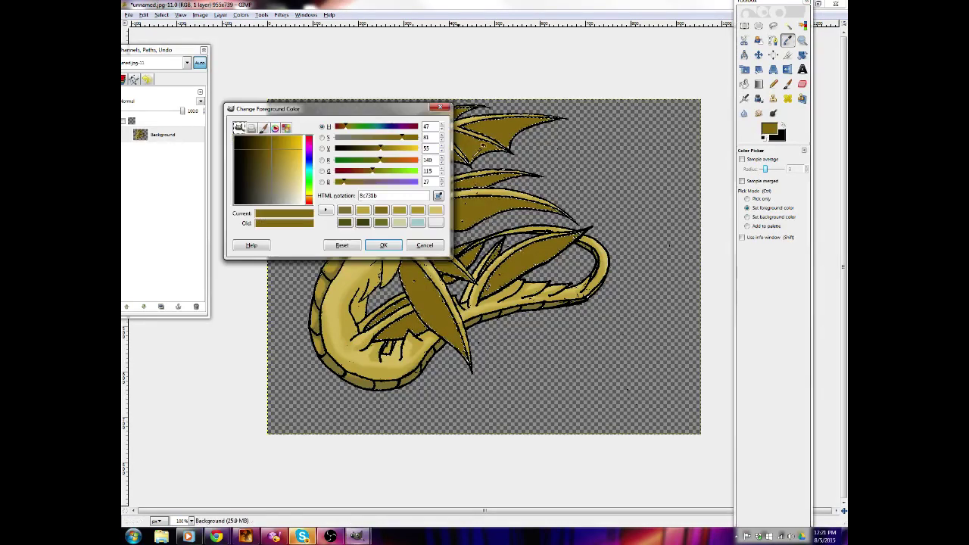
left_click(362, 222)
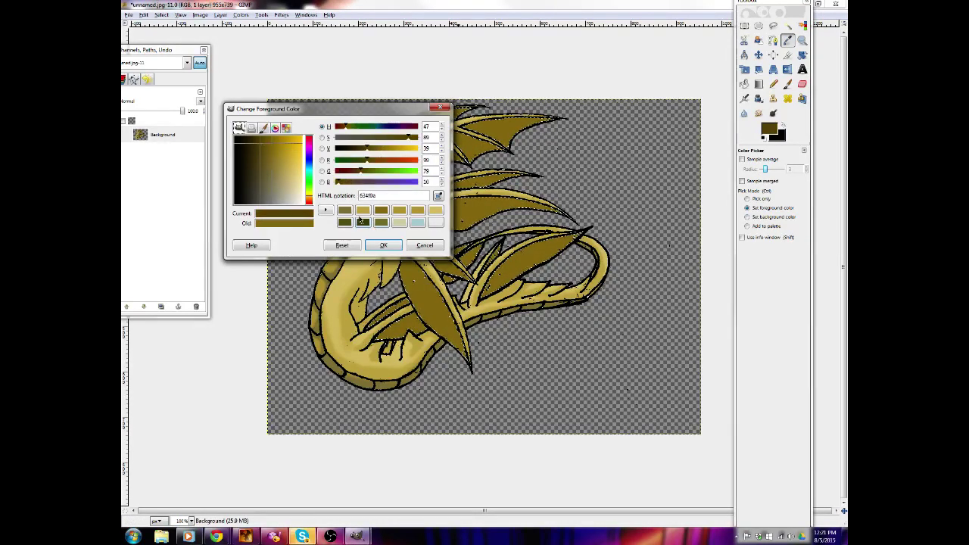
left_click(383, 244)
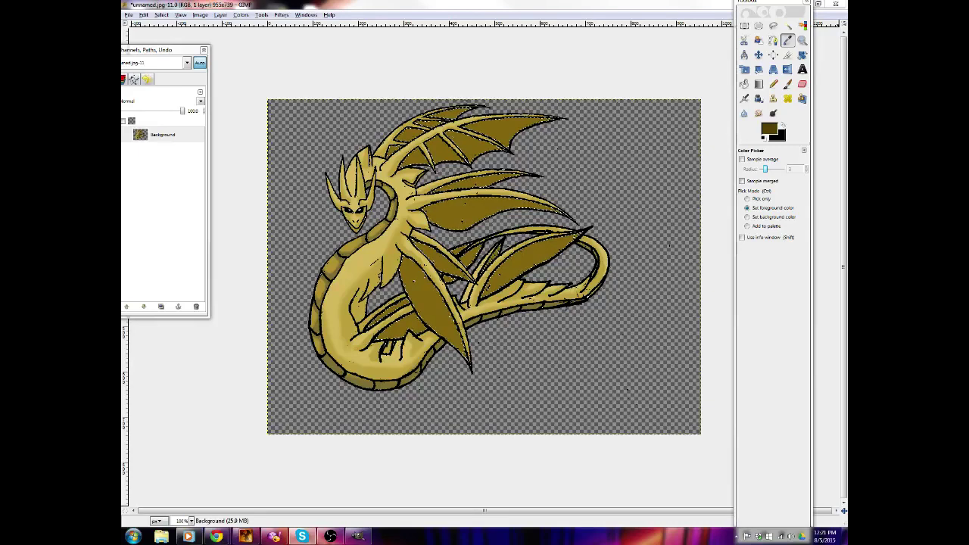
Shade the membranes of the upper wing and the two middle wing blades with the dark gold Paintbrush, adjusting the brush scale
left_click(787, 85)
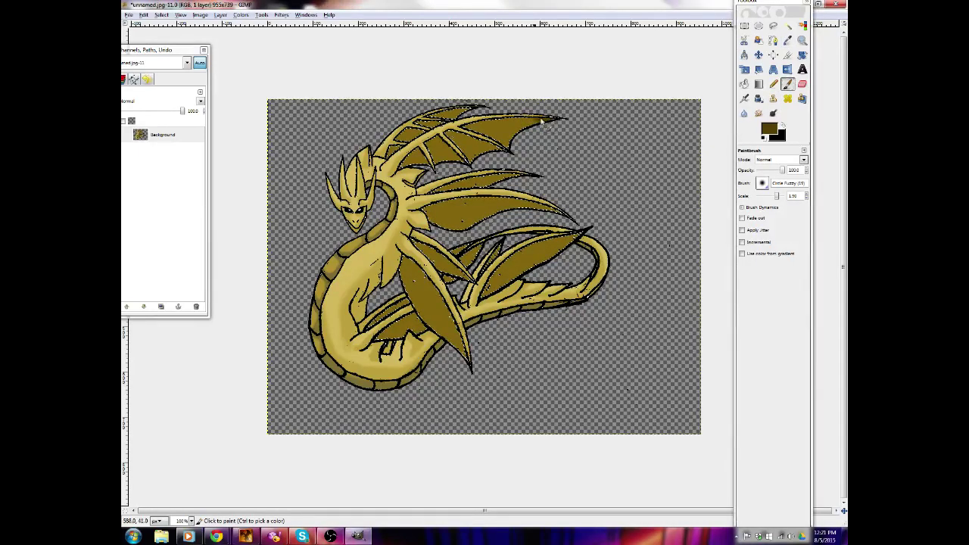
mouse_move(547, 121)
left_mouse_down()
mouse_move(460, 130)
mouse_move(514, 154)
mouse_move(505, 156)
mouse_move(453, 130)
mouse_move(486, 178)
mouse_move(448, 148)
mouse_move(433, 160)
mouse_move(438, 171)
mouse_move(425, 155)
mouse_move(406, 172)
mouse_move(394, 149)
mouse_move(392, 158)
mouse_move(412, 130)
left_mouse_up()
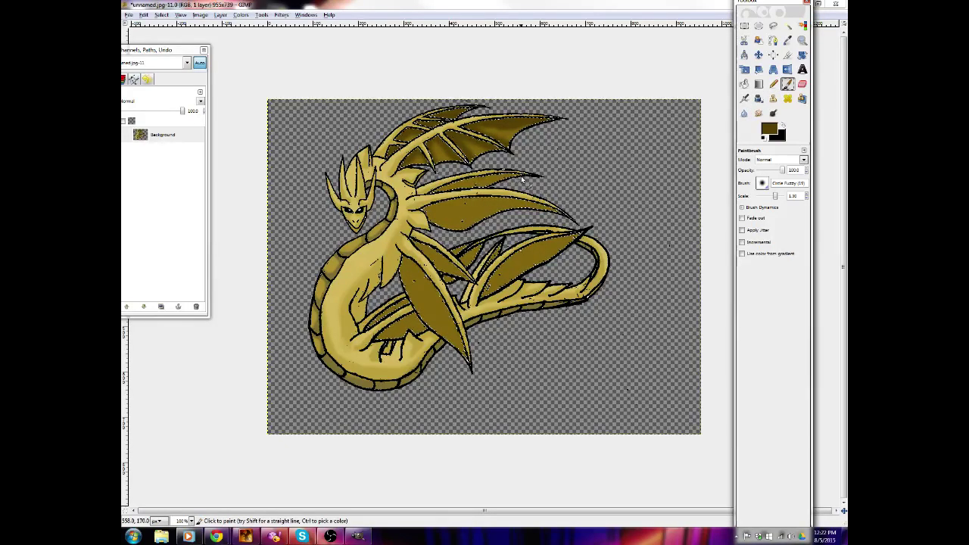
key("bracketleft")
key("bracketleft")
key("bracketleft")
key("bracketleft")
key("bracketleft")
key("bracketleft")
key("bracketleft")
key("bracketleft")
key("bracketleft")
key("bracketleft")
key("bracketleft")
key("bracketleft")
key("bracketleft")
key("bracketleft")
key("bracketright")
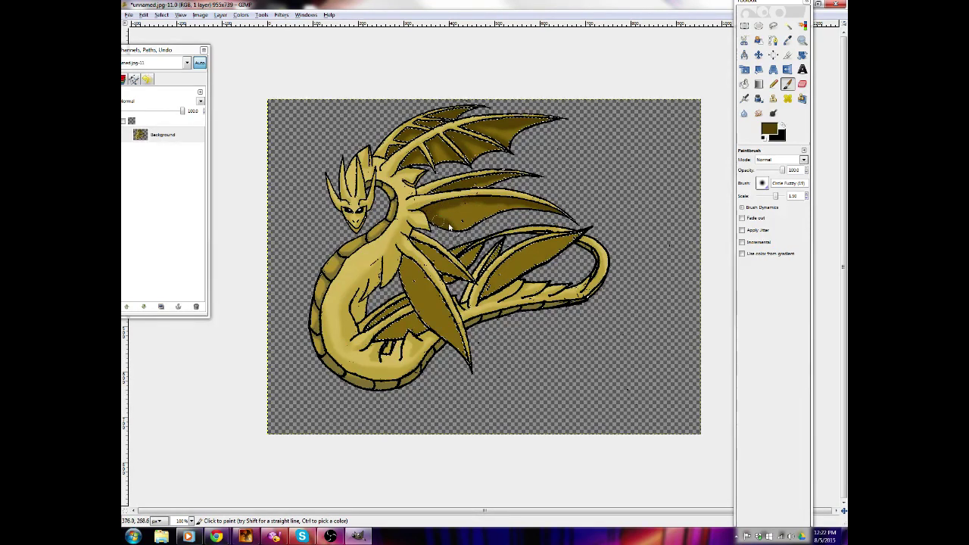
mouse_move(449, 227)
left_mouse_down()
mouse_move(440, 216)
mouse_move(477, 203)
mouse_move(527, 206)
left_mouse_up()
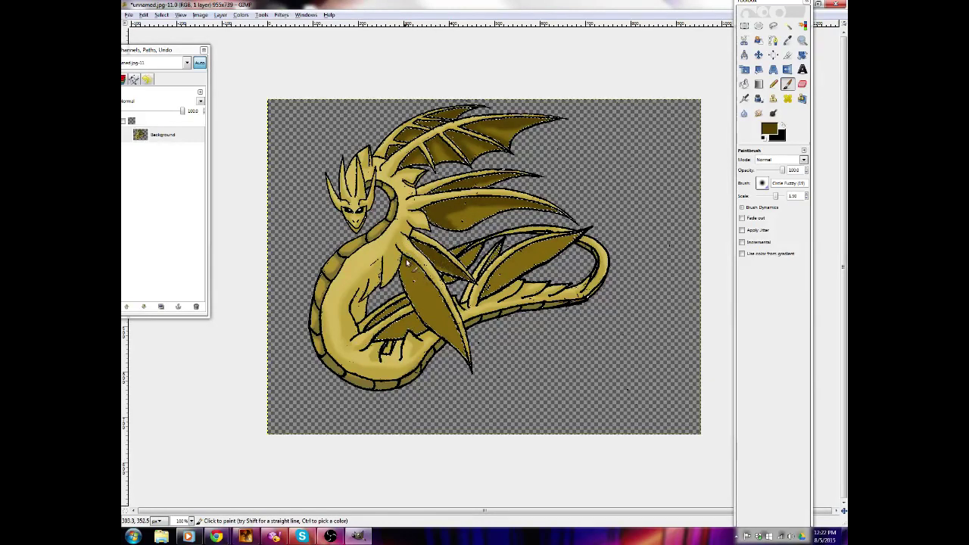
Shade the large front membrane and the rear lower wing membrane in dark gold, and clear the selection
mouse_move(400, 267)
left_mouse_down()
mouse_move(435, 290)
mouse_move(419, 263)
mouse_move(448, 331)
mouse_move(441, 296)
mouse_move(465, 367)
left_mouse_up()
mouse_move(432, 295)
left_mouse_down()
mouse_move(406, 271)
mouse_move(417, 294)
mouse_move(413, 276)
left_mouse_up()
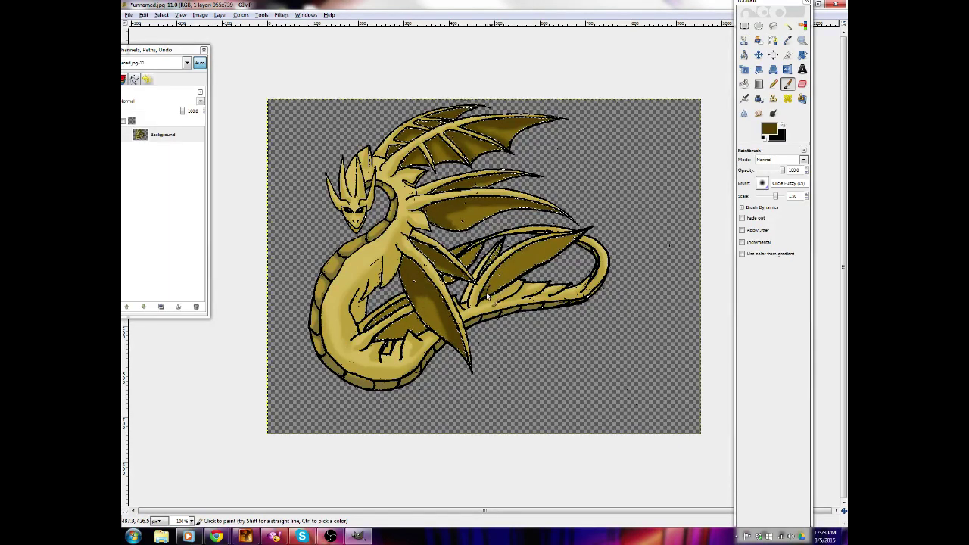
mouse_move(489, 297)
left_mouse_down()
mouse_move(529, 249)
mouse_move(510, 262)
mouse_move(586, 229)
left_mouse_up()
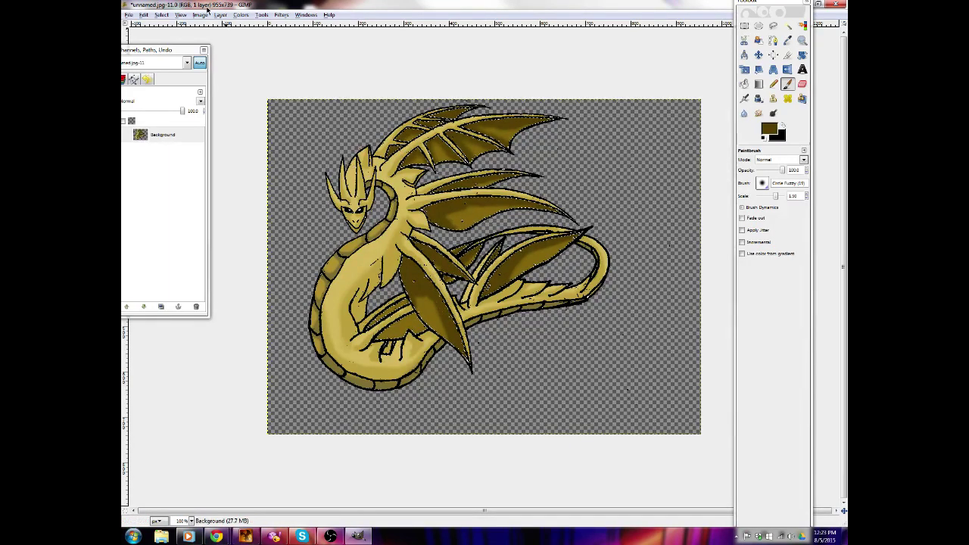
left_click(148, 15)
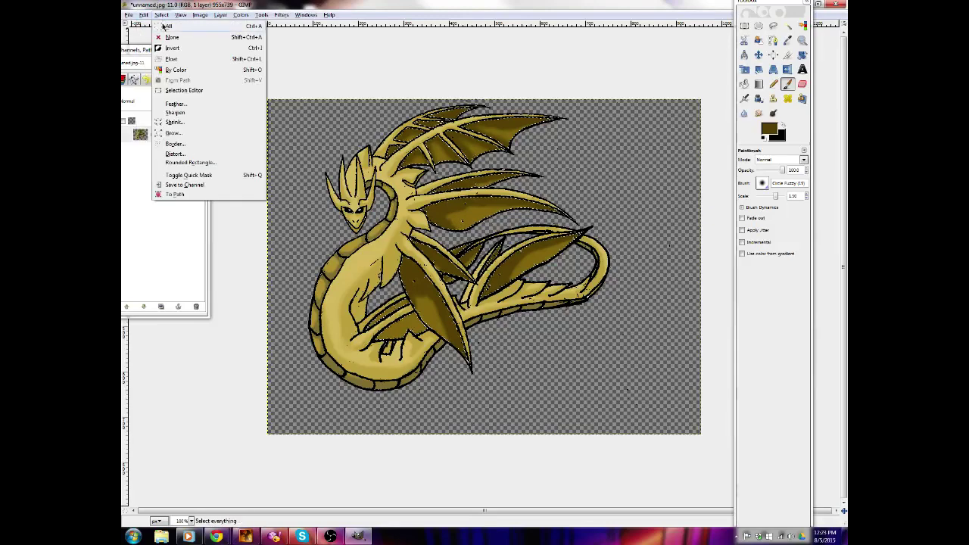
left_click(170, 27)
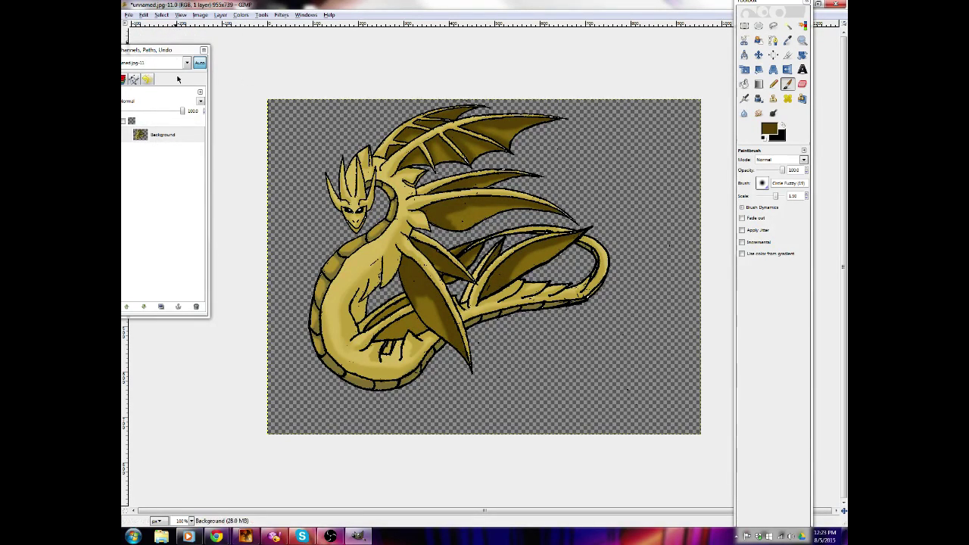
Pick the membranes' base gold and change the foreground color to a lighter, brighter gold for highlights
left_click(787, 40)
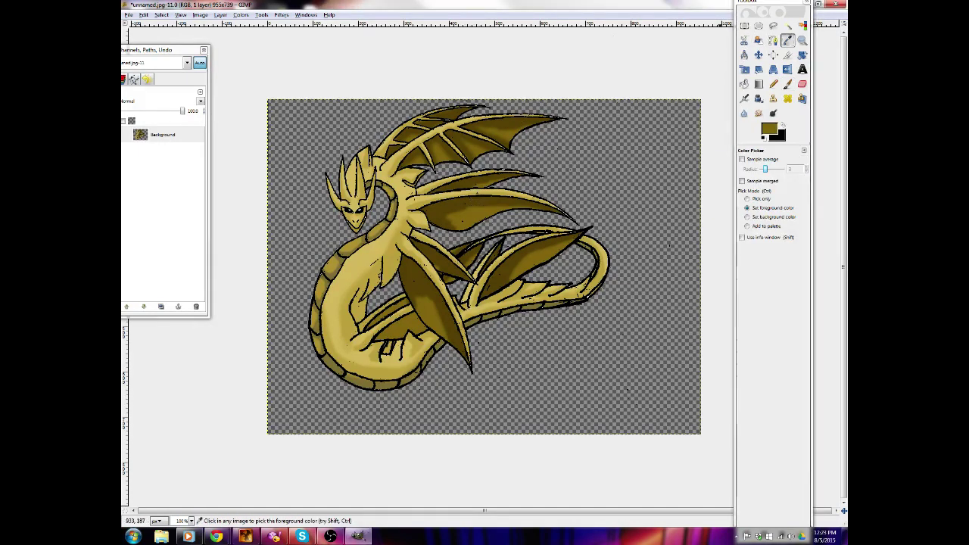
left_click(770, 129)
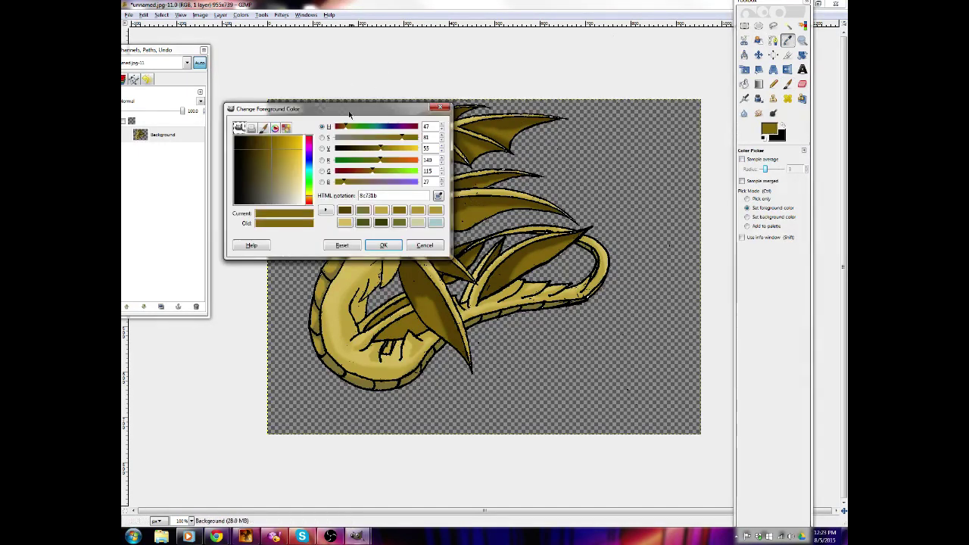
left_click(290, 155)
left_click(384, 245)
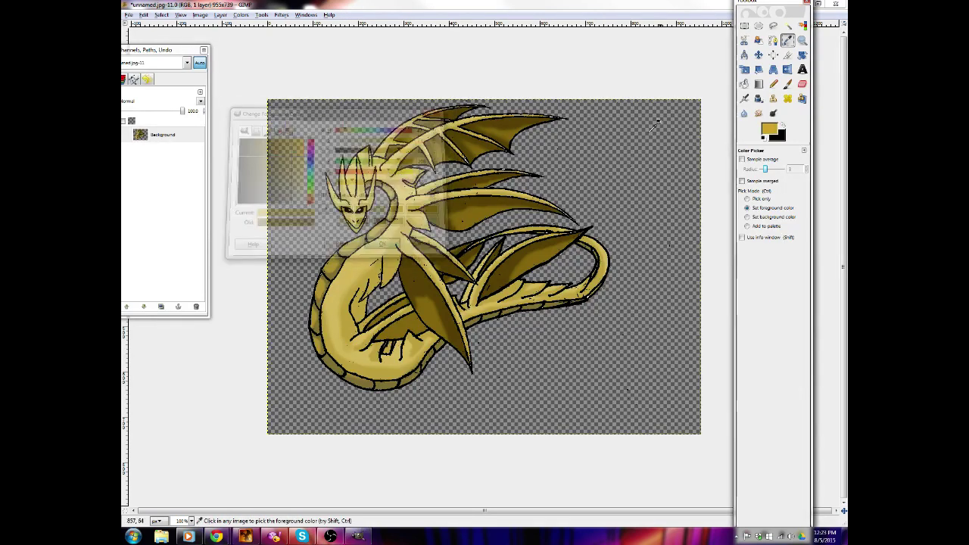
Select the unshaded membrane areas by color and paint light gold highlights on the rear lower wing and the middle wing blades
left_click(801, 26)
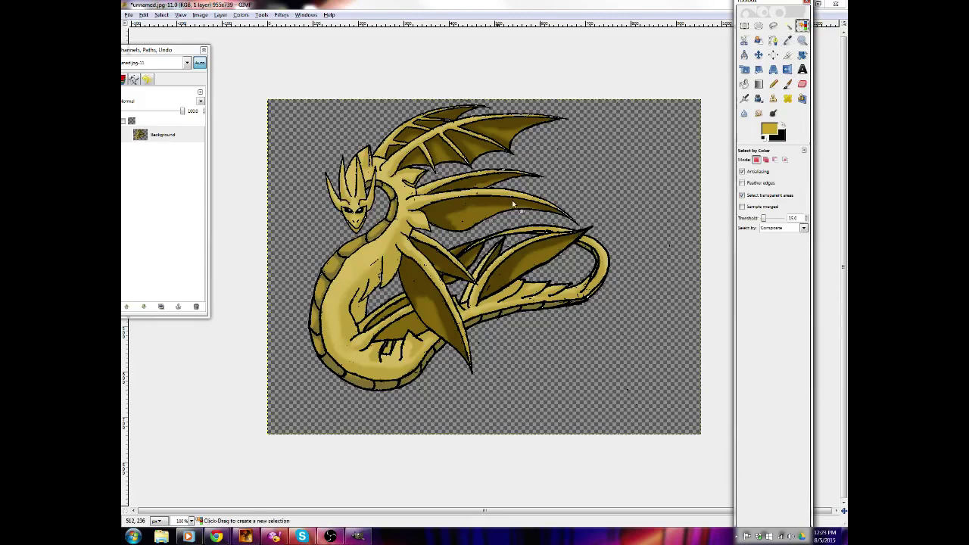
left_click(484, 207)
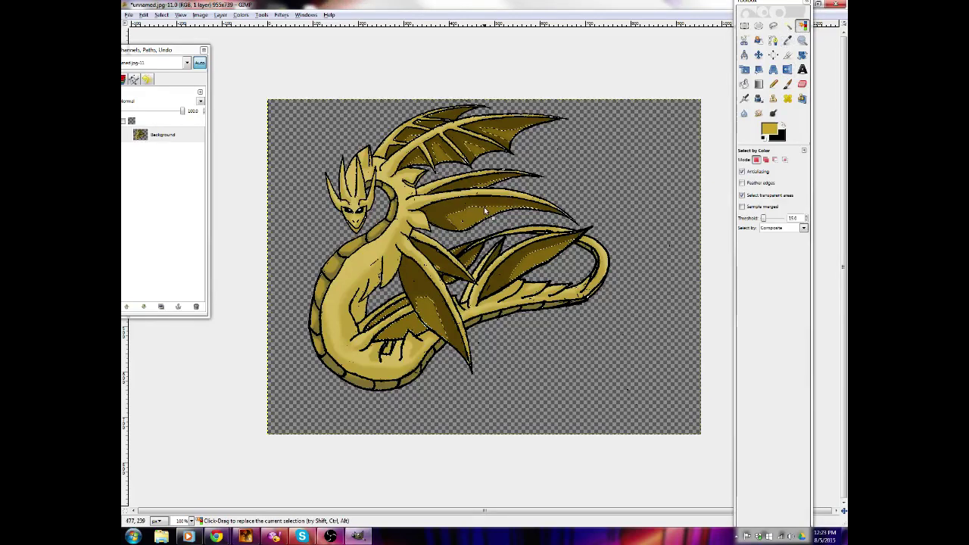
left_click(788, 84)
left_click(802, 41)
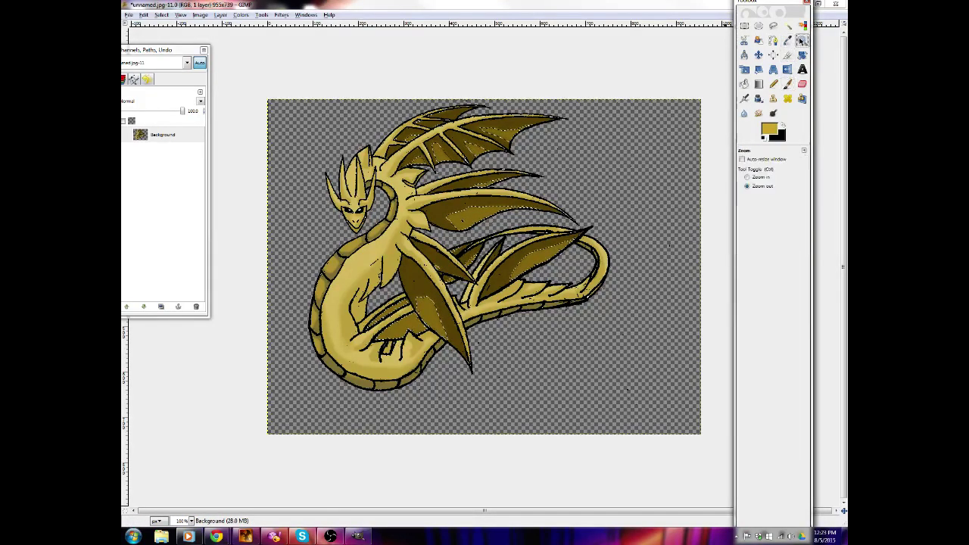
left_click(747, 177)
left_click(573, 233)
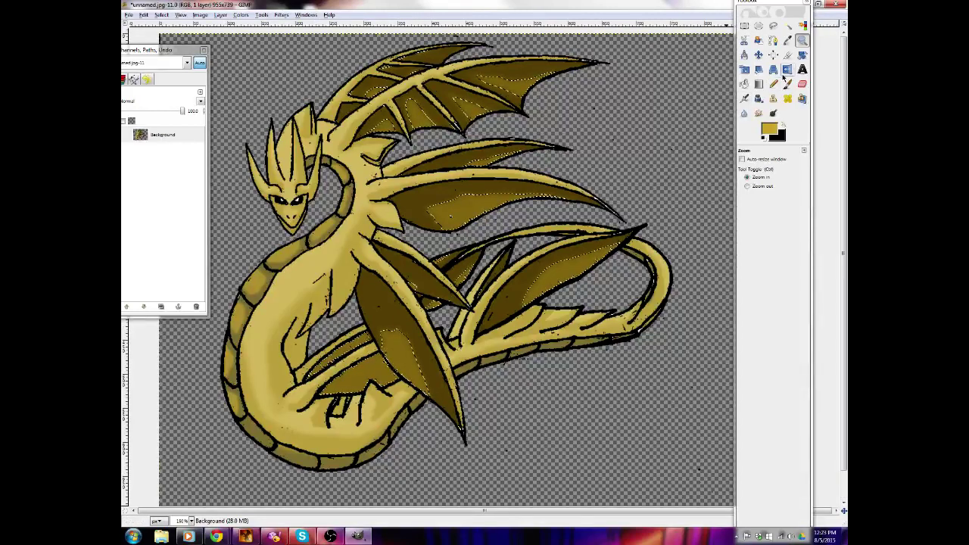
key("p")
mouse_move(572, 284)
left_mouse_down()
mouse_move(530, 301)
mouse_move(546, 306)
mouse_move(561, 286)
mouse_move(542, 303)
mouse_move(547, 295)
mouse_move(606, 259)
left_mouse_up()
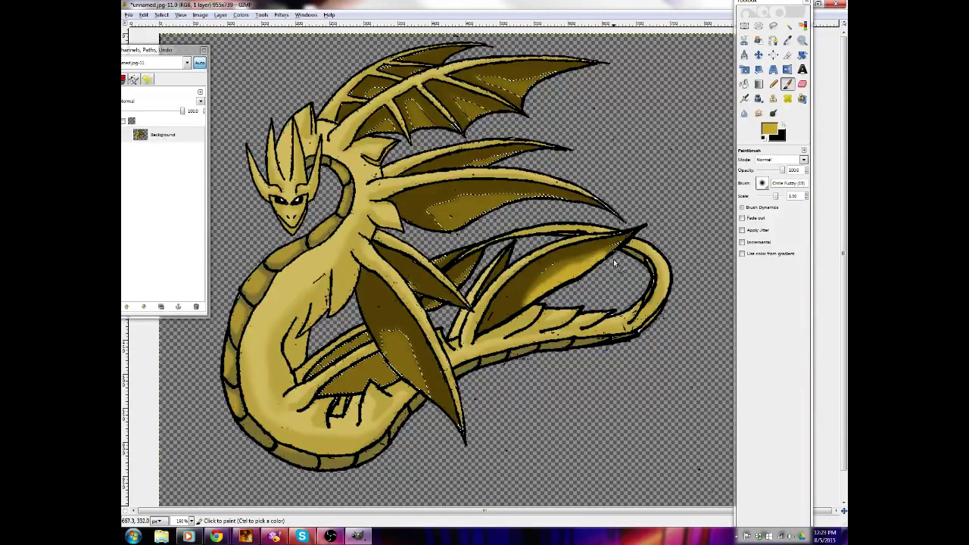
mouse_move(474, 219)
left_mouse_down()
mouse_move(452, 231)
mouse_move(472, 218)
mouse_move(448, 218)
mouse_move(527, 204)
left_mouse_up()
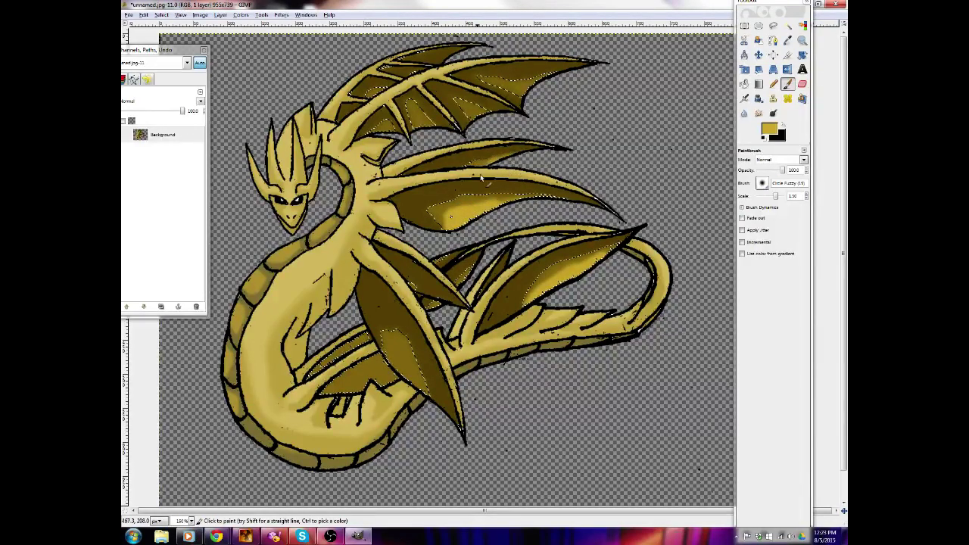
Paint light gold highlights on the upper wing membranes and the large front membrane, and clear the selection
mouse_move(477, 113)
left_mouse_down()
mouse_move(482, 121)
mouse_move(499, 102)
mouse_move(536, 99)
mouse_move(523, 85)
mouse_move(511, 92)
left_mouse_up()
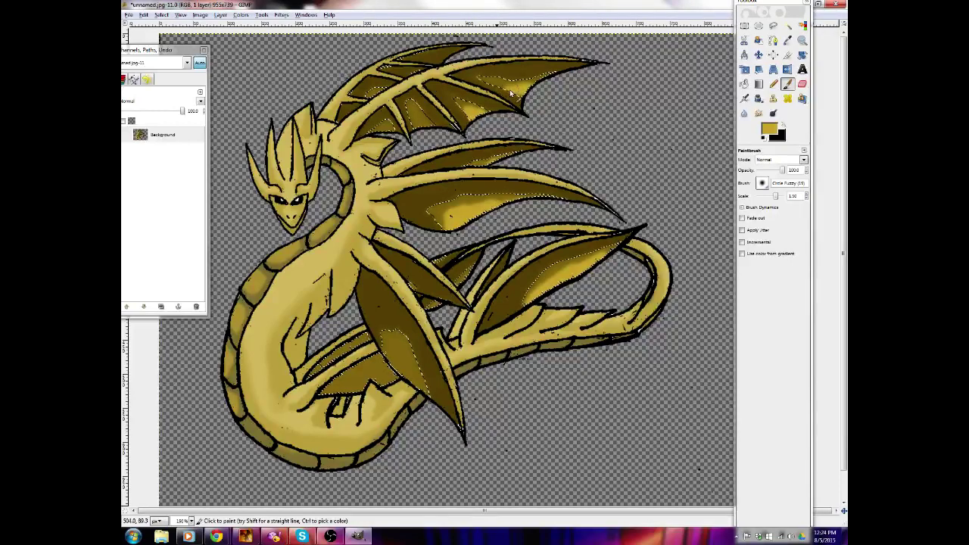
mouse_move(418, 105)
left_mouse_down()
mouse_move(429, 130)
mouse_move(385, 135)
left_mouse_up()
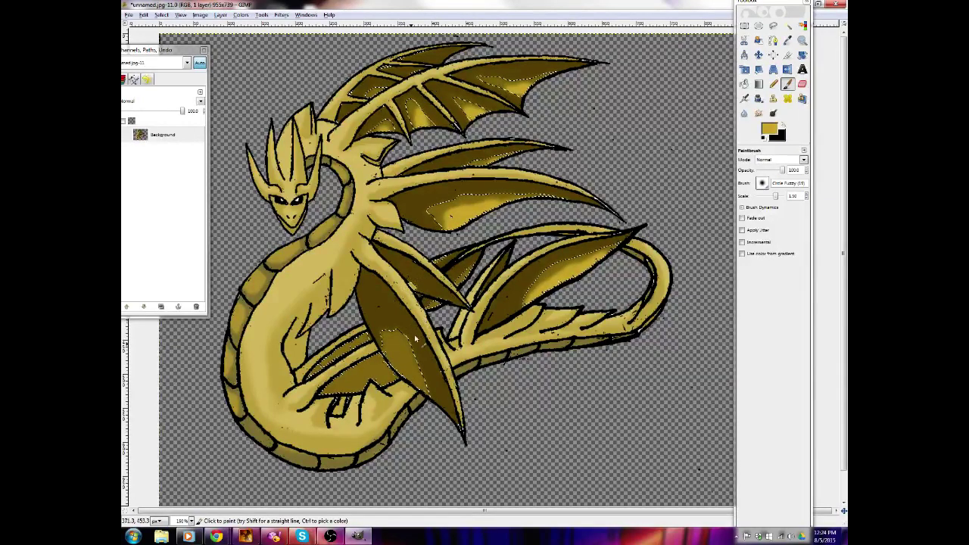
mouse_move(390, 357)
left_mouse_down()
mouse_move(416, 389)
mouse_move(392, 345)
left_mouse_up()
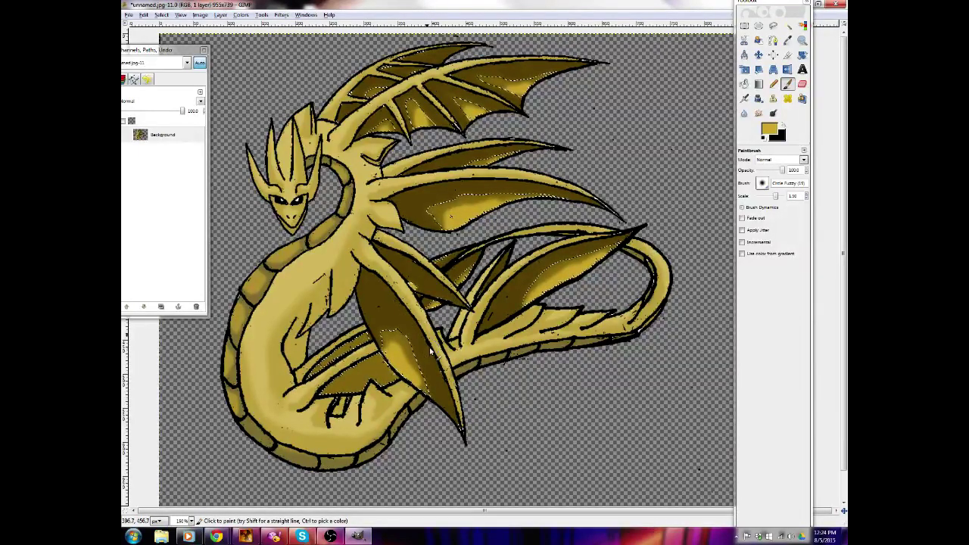
left_click(179, 16)
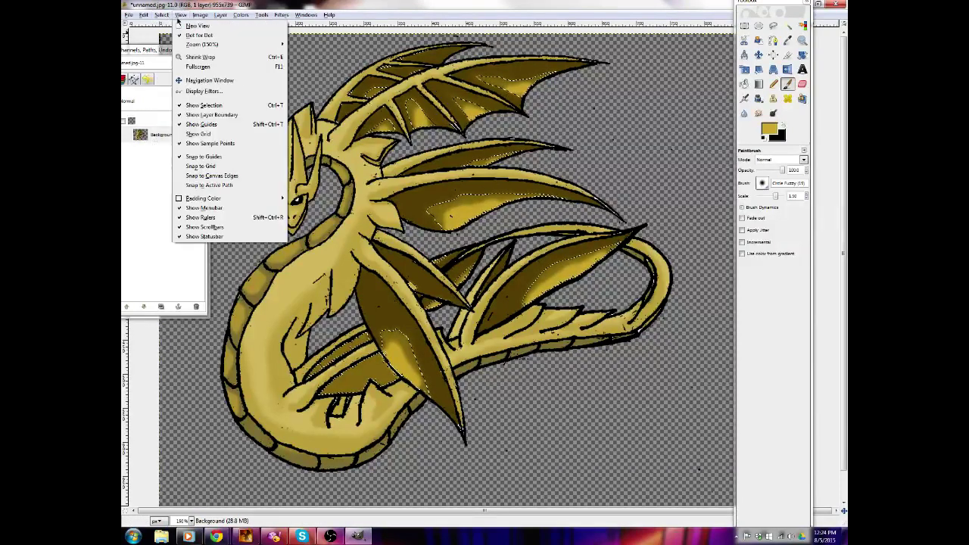
mouse_move(162, 15)
left_click(174, 49)
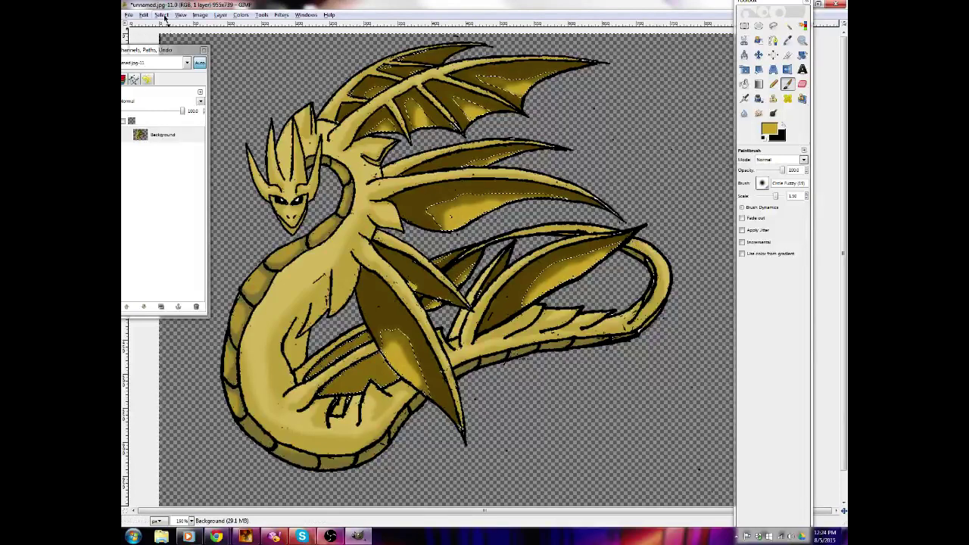
left_click(163, 15)
left_click(190, 46)
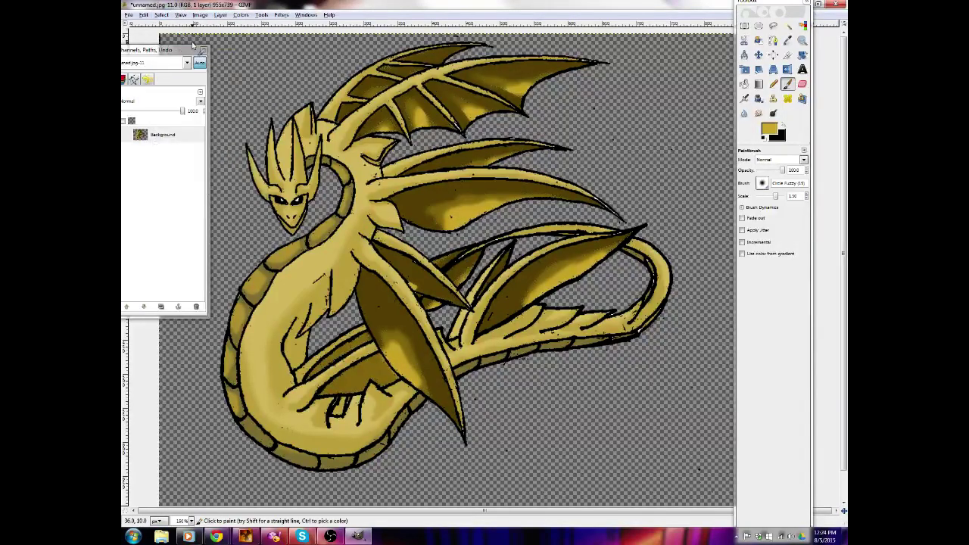
Blend the highlights into the dark shading on the upper wing, middle blades, rear lower wing and front membranes with the Smudge tool
left_click(758, 113)
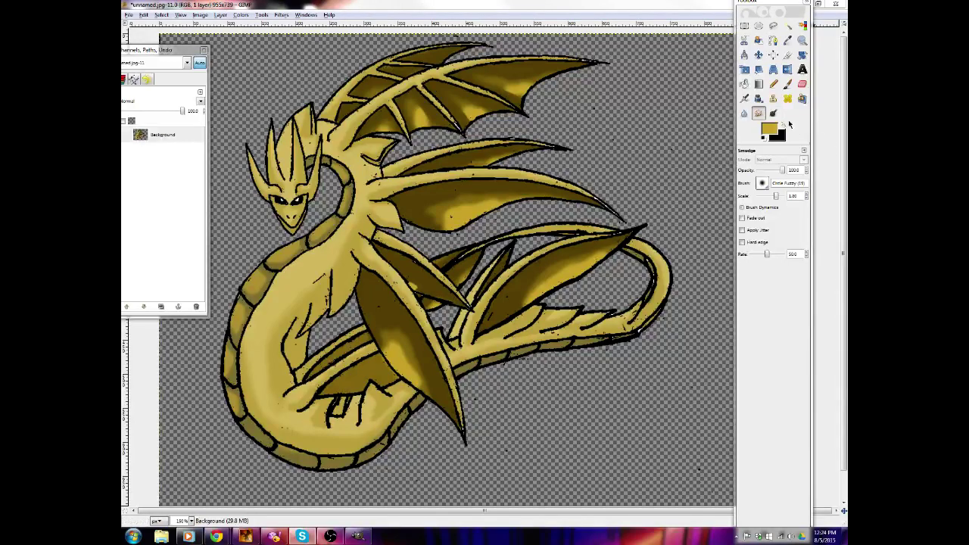
left_click(761, 114)
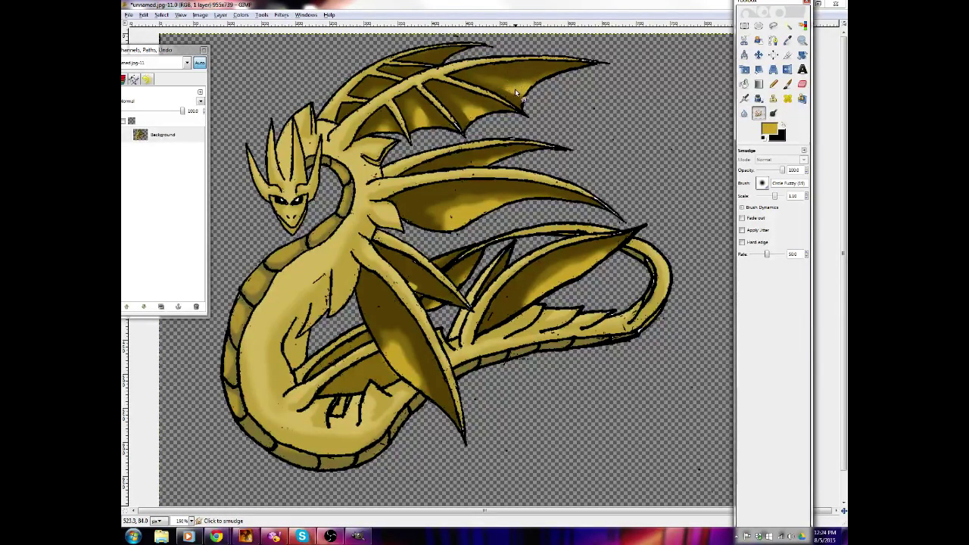
left_click_drag(515, 88, 500, 85)
key("bracketleft")
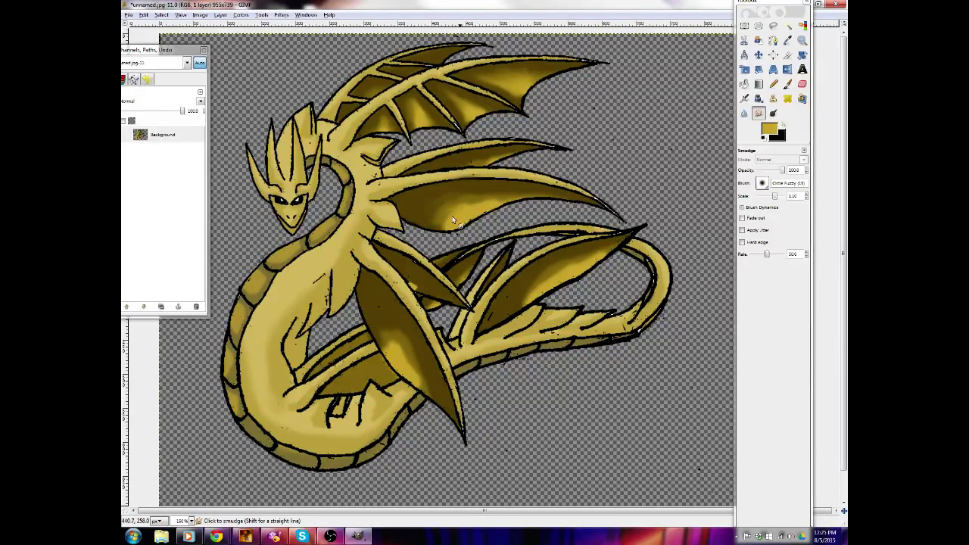
mouse_move(452, 218)
left_mouse_down()
mouse_move(492, 194)
mouse_move(454, 201)
mouse_move(494, 194)
mouse_move(452, 202)
mouse_move(484, 191)
mouse_move(460, 198)
mouse_move(553, 192)
mouse_move(440, 220)
left_mouse_up()
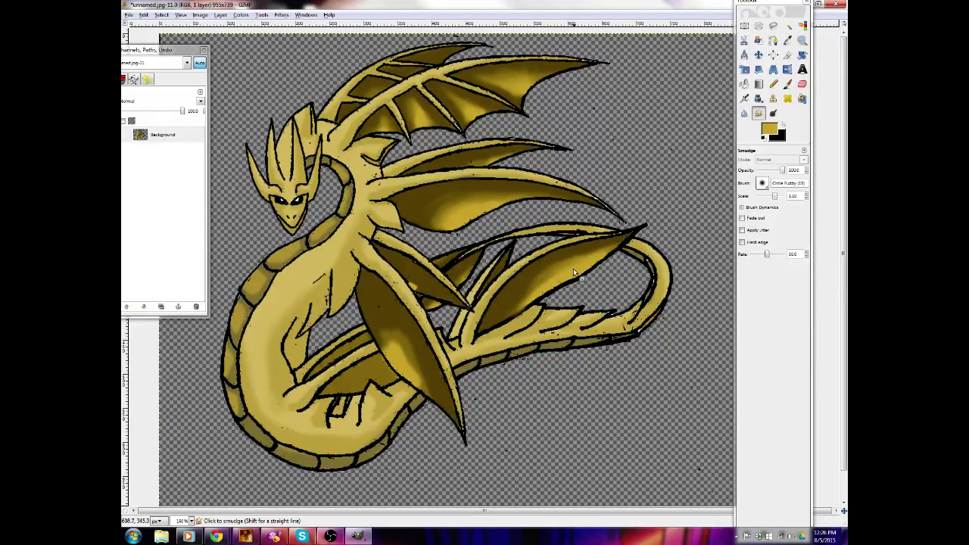
mouse_move(565, 285)
left_mouse_down()
mouse_move(535, 297)
mouse_move(603, 254)
left_mouse_up()
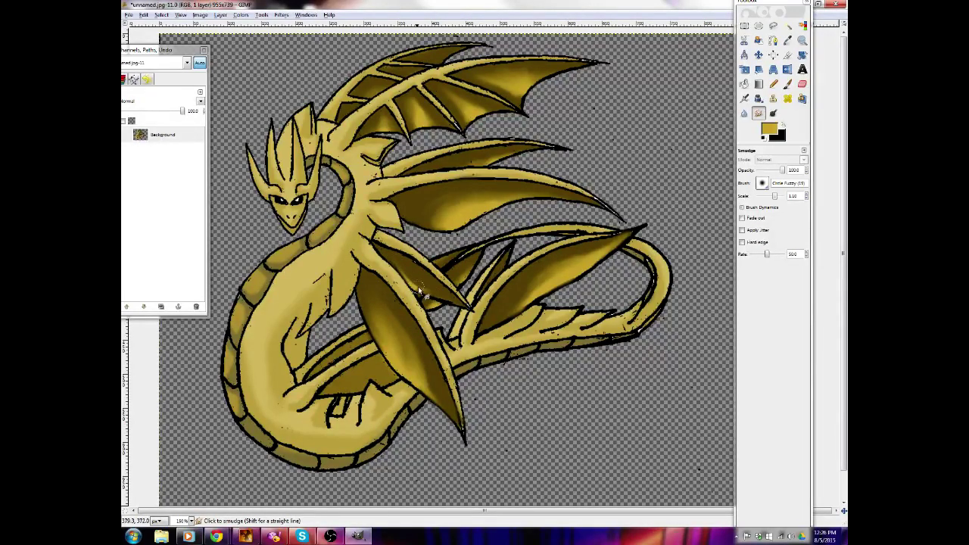
left_click_drag(418, 286, 442, 302)
Pick the dark gold, select the membranes' base gold by color, shade the small membranes behind the front wing, and clear the selection
left_click(788, 39)
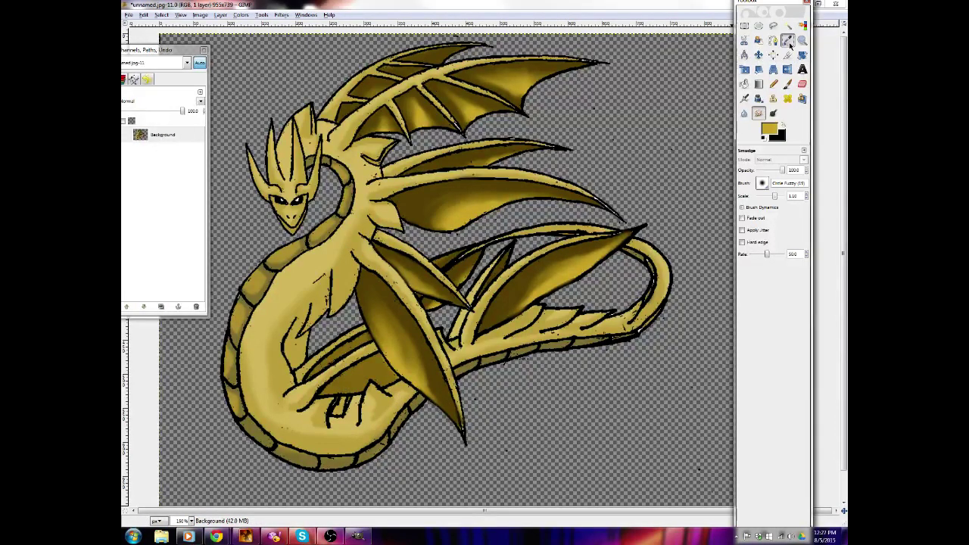
left_click(487, 303)
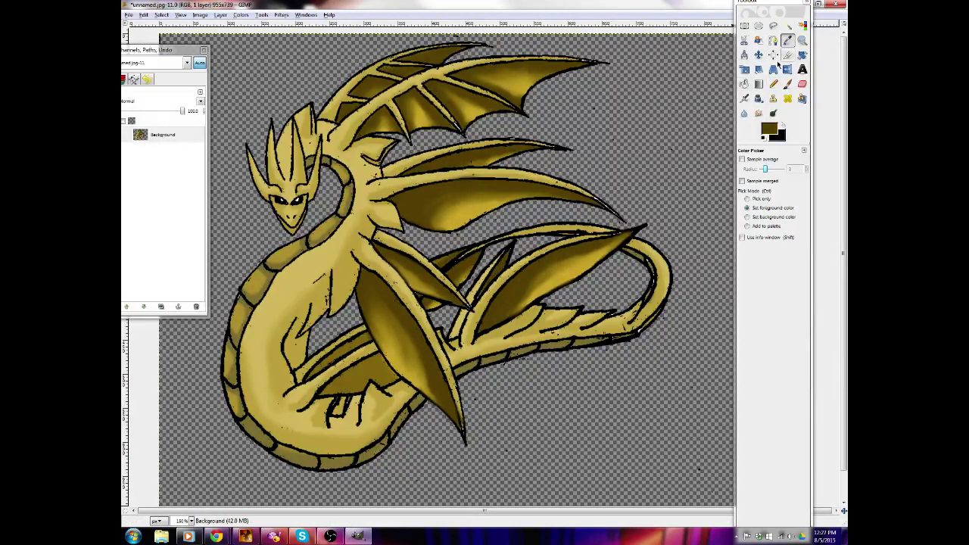
left_click(802, 26)
left_click(373, 367)
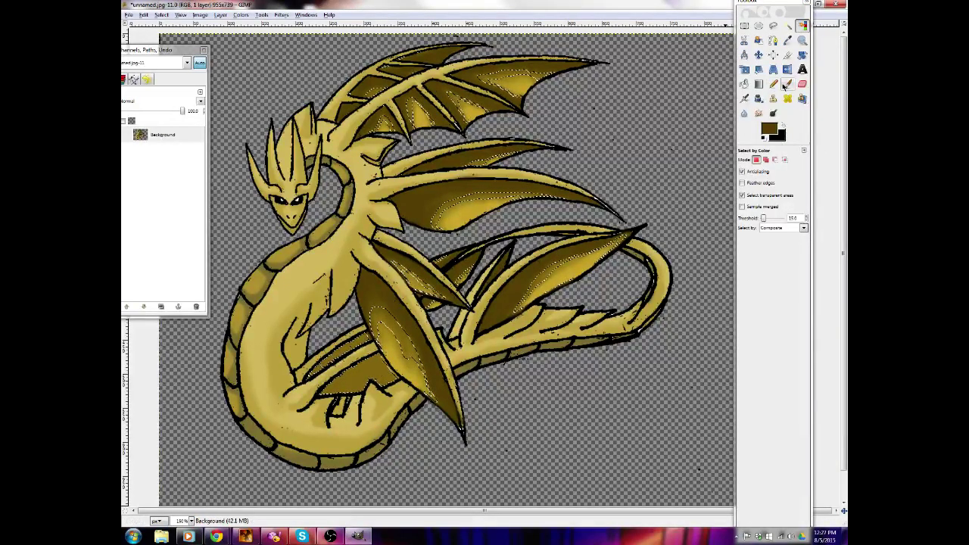
left_click(788, 84)
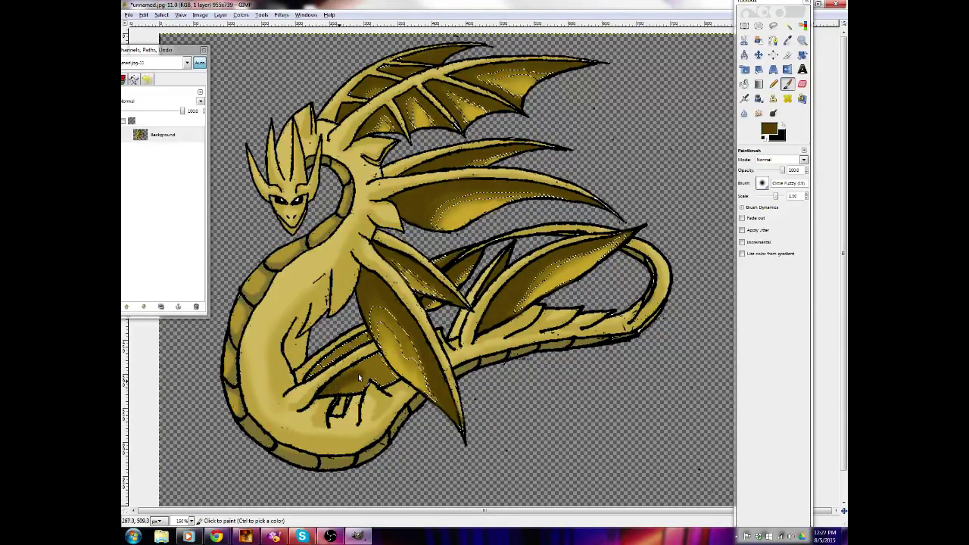
mouse_move(355, 368)
left_mouse_down()
mouse_move(382, 357)
mouse_move(399, 377)
mouse_move(383, 365)
mouse_move(393, 382)
mouse_move(385, 372)
mouse_move(346, 381)
mouse_move(346, 353)
mouse_move(309, 378)
mouse_move(369, 338)
mouse_move(340, 354)
mouse_move(352, 342)
mouse_move(334, 359)
mouse_move(367, 335)
left_mouse_up()
left_click(161, 15)
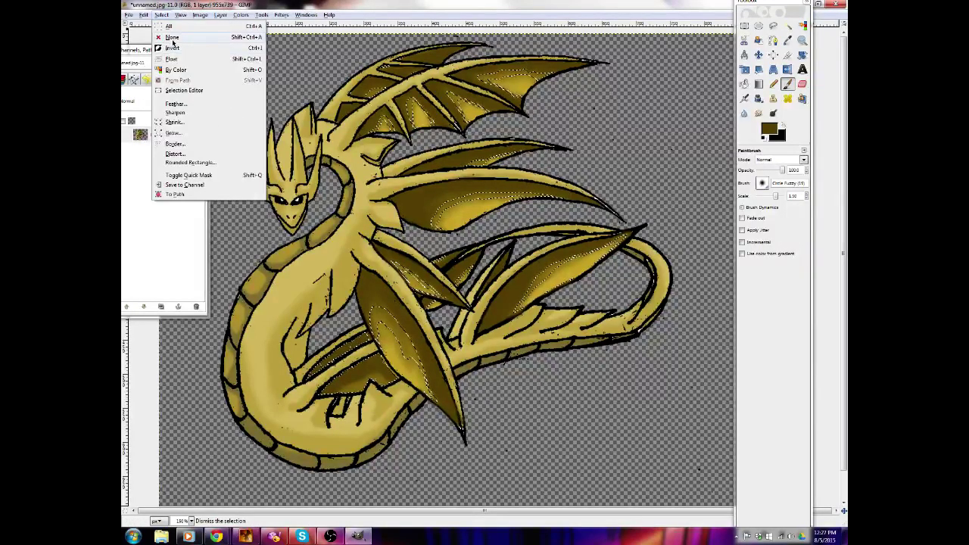
left_click(173, 36)
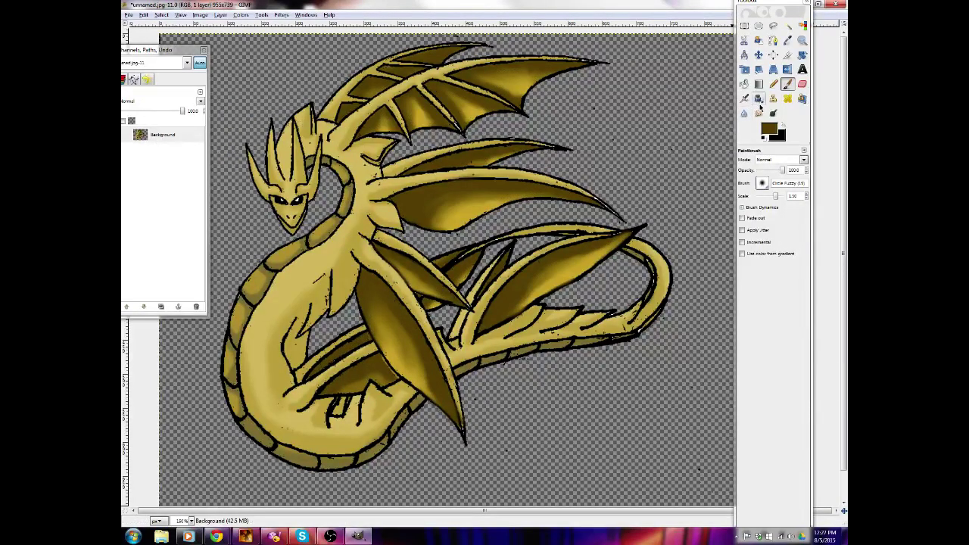
Smudge the fresh dark shading on the small membranes behind the large front membrane
left_click(759, 112)
left_click(382, 360)
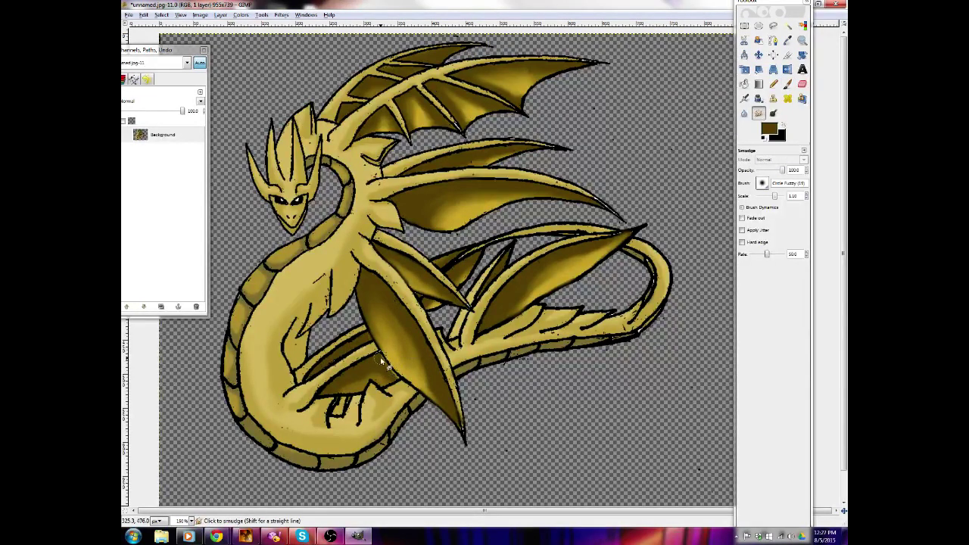
left_click_drag(393, 375, 399, 379)
mouse_move(397, 371)
left_mouse_down()
mouse_move(416, 389)
mouse_move(377, 382)
left_mouse_up()
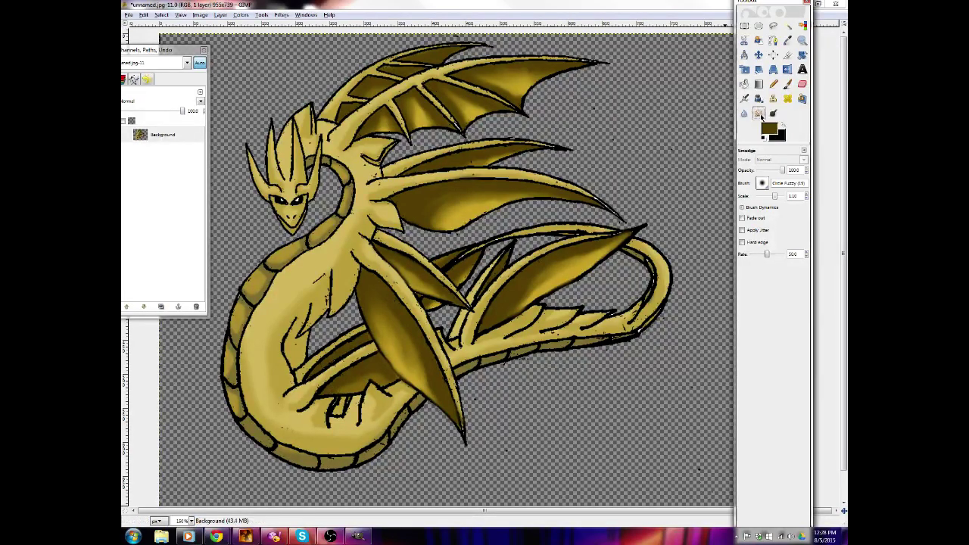
Smooth the outlines and ribs of the two upper wings with the Smudge tool at a brush scale of 0.80
key("p")
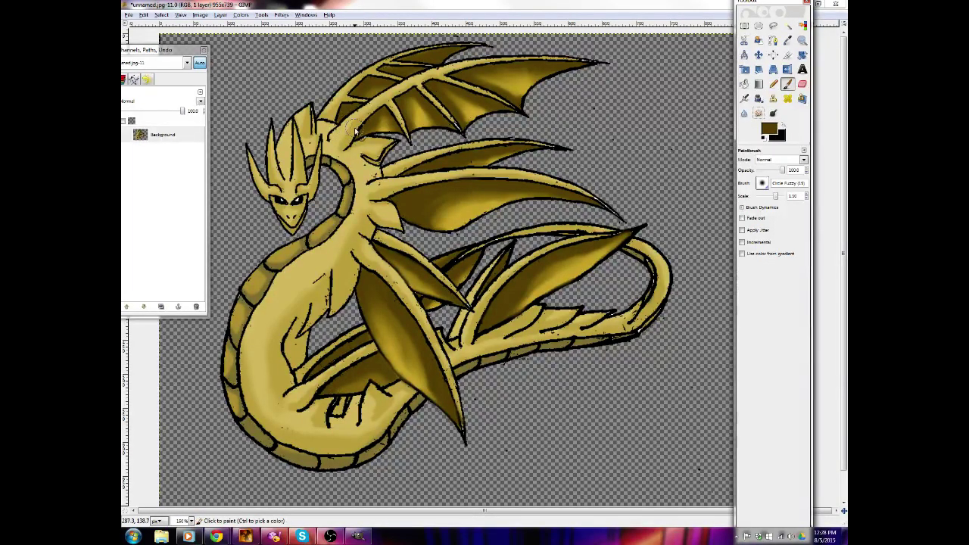
left_click(758, 114)
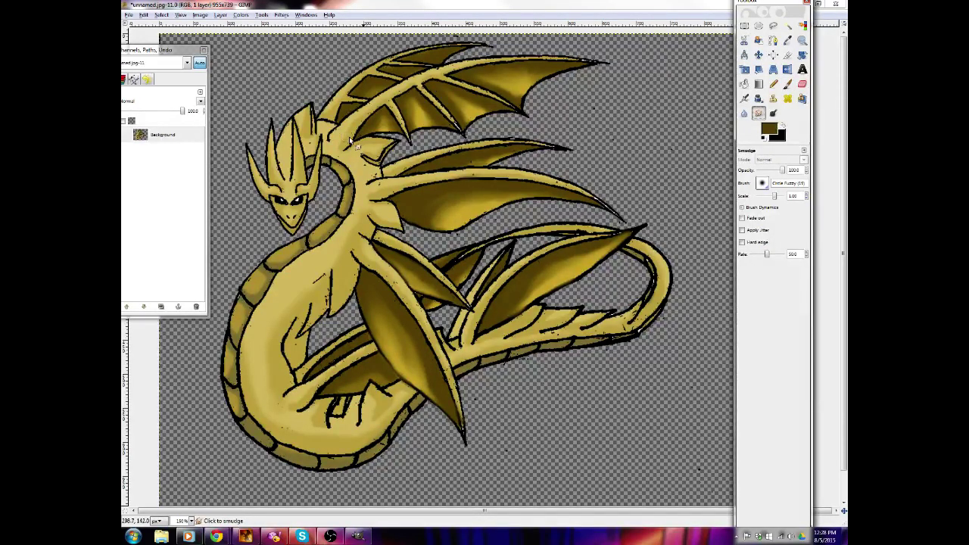
key("bracketleft")
key("bracketleft")
mouse_move(345, 140)
left_mouse_down()
mouse_move(386, 102)
mouse_move(328, 144)
mouse_move(392, 103)
mouse_move(358, 119)
mouse_move(383, 96)
mouse_move(362, 118)
mouse_move(426, 73)
mouse_move(398, 88)
mouse_move(483, 59)
mouse_move(468, 65)
mouse_move(595, 59)
left_mouse_up()
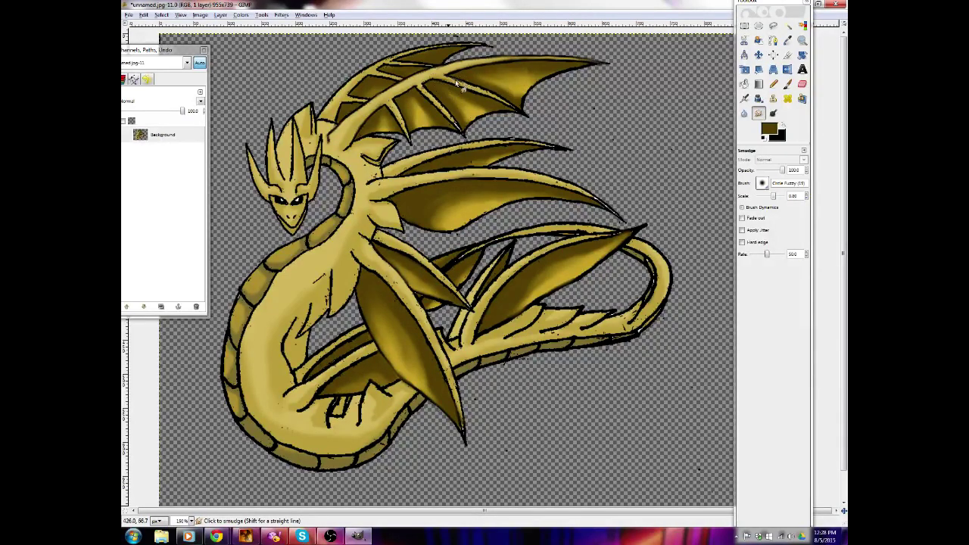
left_click_drag(456, 81, 528, 115)
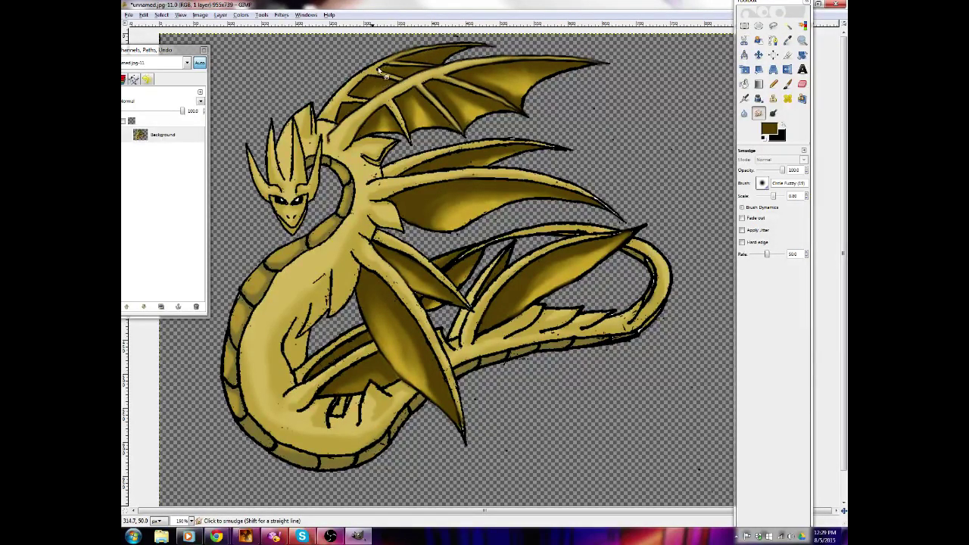
mouse_move(346, 90)
left_mouse_down()
mouse_move(355, 74)
mouse_move(335, 97)
left_mouse_up()
mouse_move(345, 110)
left_mouse_down()
mouse_move(338, 130)
mouse_move(315, 123)
mouse_move(339, 133)
left_mouse_up()
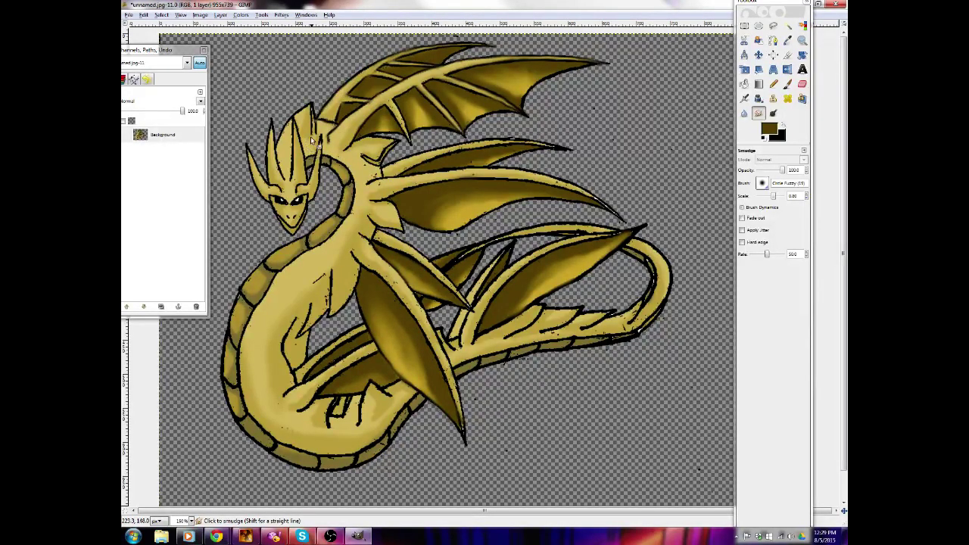
Smudge the outlines of the head crest, the chest and inner body, and the lower edge of the large middle wing blade
mouse_move(313, 134)
left_mouse_down()
mouse_move(312, 111)
mouse_move(275, 148)
mouse_move(298, 114)
left_mouse_up()
mouse_move(297, 167)
left_mouse_down()
mouse_move(296, 127)
mouse_move(308, 183)
mouse_move(297, 129)
mouse_move(277, 164)
mouse_move(282, 181)
mouse_move(278, 149)
mouse_move(263, 186)
mouse_move(270, 198)
mouse_move(258, 183)
mouse_move(271, 205)
mouse_move(256, 188)
mouse_move(281, 215)
mouse_move(273, 157)
mouse_move(295, 184)
mouse_move(297, 168)
mouse_move(312, 185)
left_mouse_up()
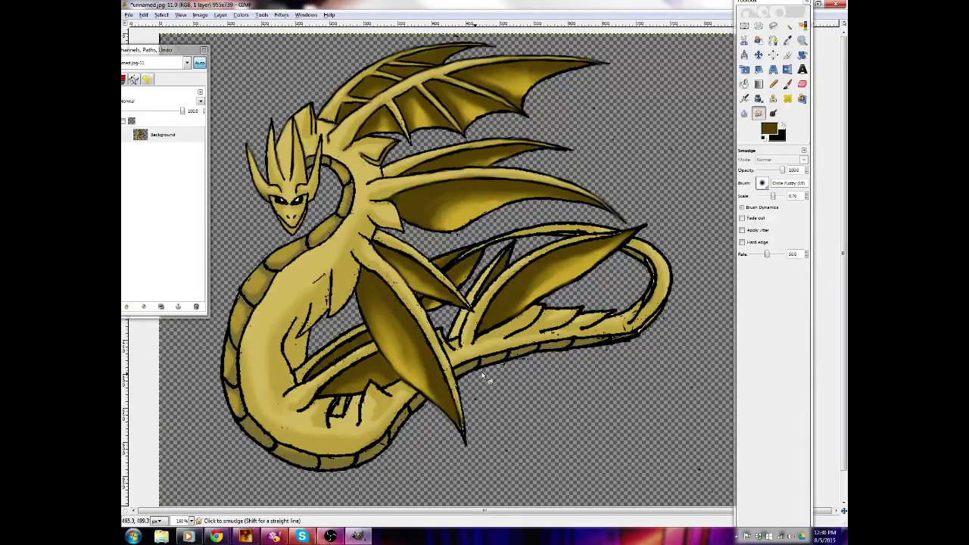
mouse_move(316, 271)
left_mouse_down()
mouse_move(326, 280)
mouse_move(315, 291)
mouse_move(323, 271)
mouse_move(317, 303)
mouse_move(303, 289)
mouse_move(331, 278)
mouse_move(333, 300)
mouse_move(329, 290)
mouse_move(309, 315)
mouse_move(330, 318)
mouse_move(309, 327)
mouse_move(312, 339)
mouse_move(304, 330)
mouse_move(297, 339)
mouse_move(310, 330)
mouse_move(305, 346)
mouse_move(303, 318)
mouse_move(304, 337)
mouse_move(292, 318)
mouse_move(287, 359)
mouse_move(295, 349)
left_mouse_up()
left_click_drag(304, 317, 287, 340)
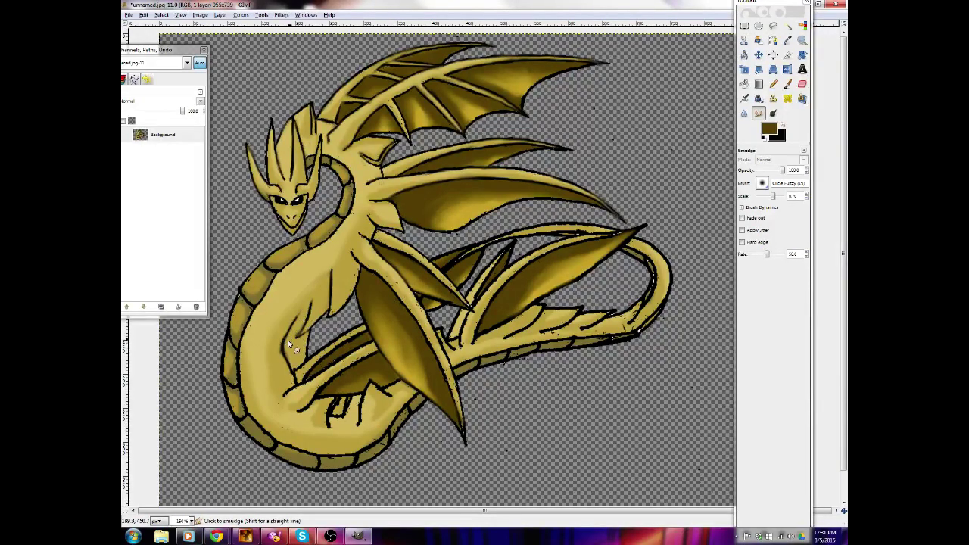
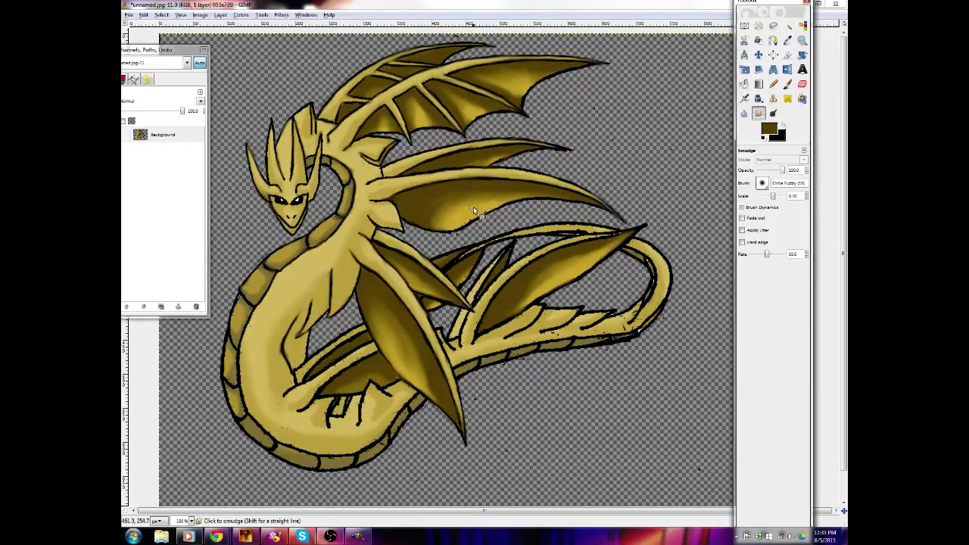
mouse_move(500, 202)
left_mouse_down()
mouse_move(492, 218)
mouse_move(454, 231)
left_mouse_up()
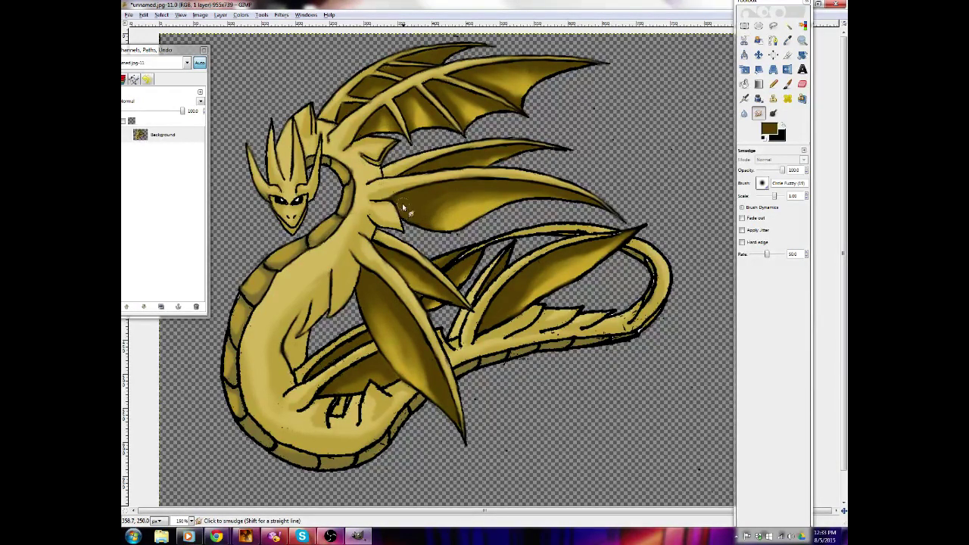
Adjust the Smudge brush scale and smooth the outlines of the small membranes behind the large front membrane
key("bracketleft")
key("bracketleft")
key("bracketright")
key("bracketright")
key("bracketright")
key("bracketright")
key("bracketleft")
key("bracketleft")
mouse_move(347, 365)
left_mouse_down()
mouse_move(280, 396)
mouse_move(302, 415)
mouse_move(309, 397)
left_mouse_up()
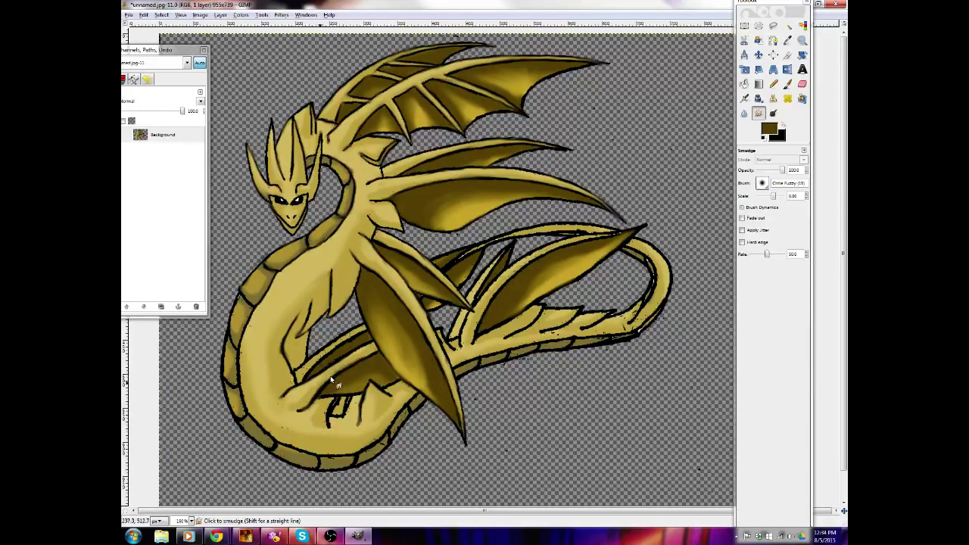
mouse_move(342, 364)
left_mouse_down()
mouse_move(296, 373)
mouse_move(299, 381)
mouse_move(353, 334)
mouse_move(346, 339)
left_mouse_up()
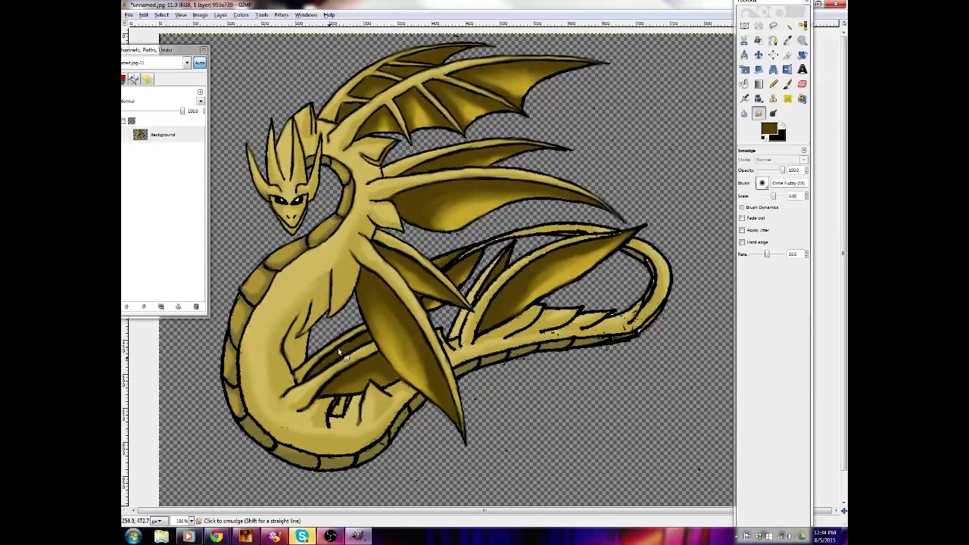
mouse_move(344, 360)
left_mouse_down()
mouse_move(321, 374)
mouse_move(363, 344)
left_mouse_up()
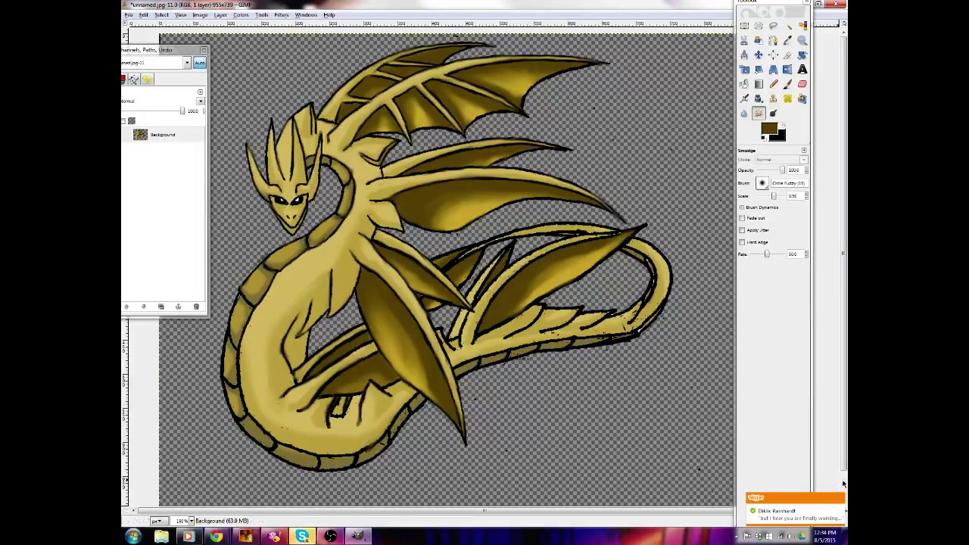
Dismiss the chat notification and smudge the outlines of the rear lower wing and its spines
left_click(838, 501)
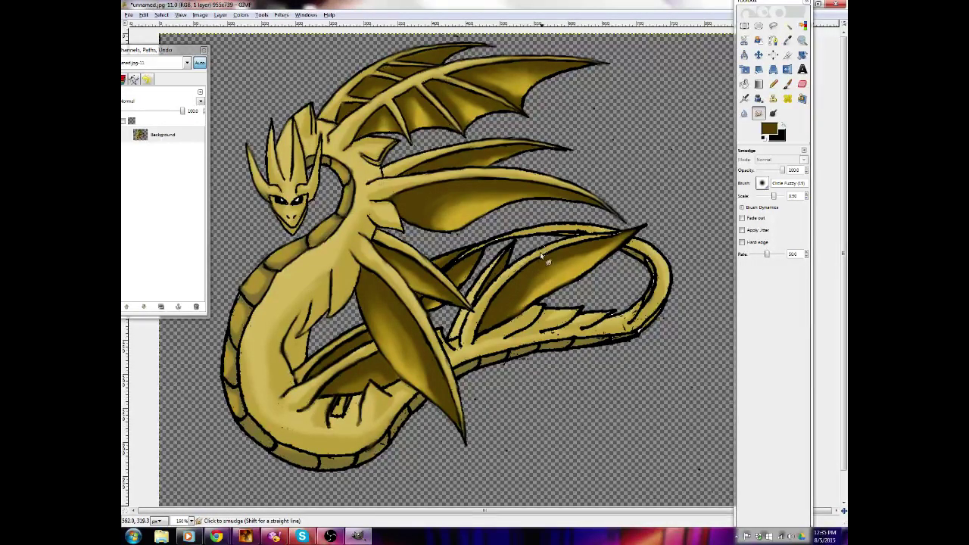
mouse_move(530, 260)
left_mouse_down()
mouse_move(491, 291)
mouse_move(499, 281)
mouse_move(470, 346)
left_mouse_up()
mouse_move(481, 283)
left_mouse_down()
mouse_move(467, 298)
mouse_move(502, 256)
left_mouse_up()
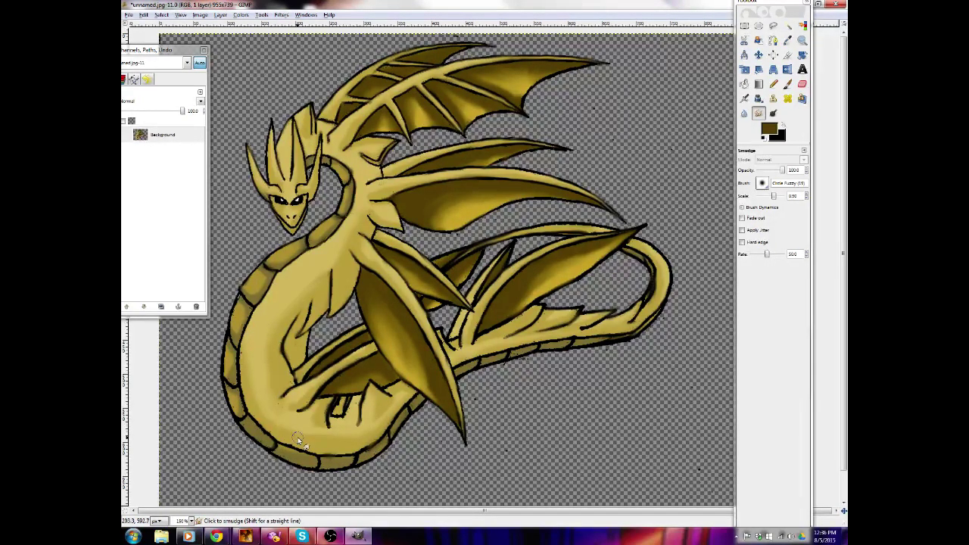
Burn shadows into the membranes of the two middle wing blades using the Burn type with a brush scale of 1.60
left_click(773, 114)
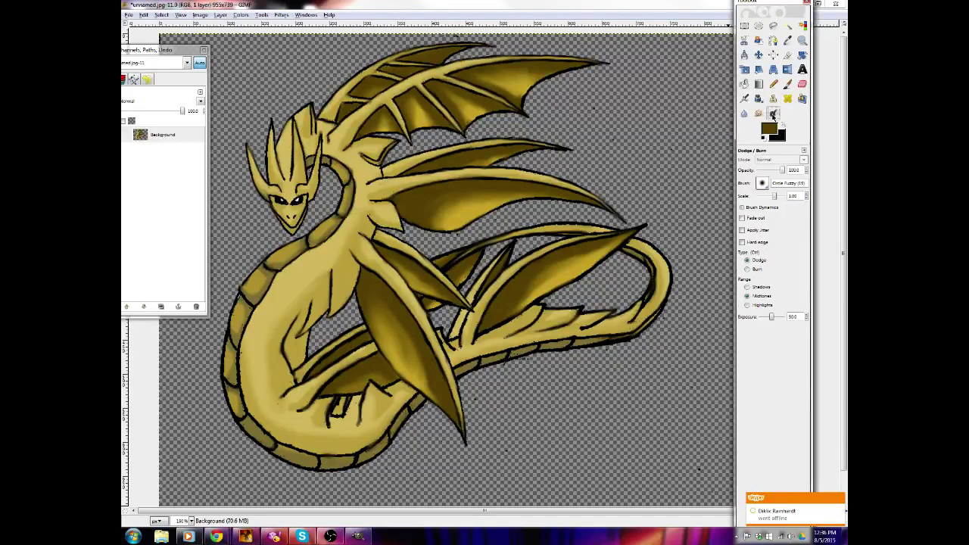
left_click(747, 270)
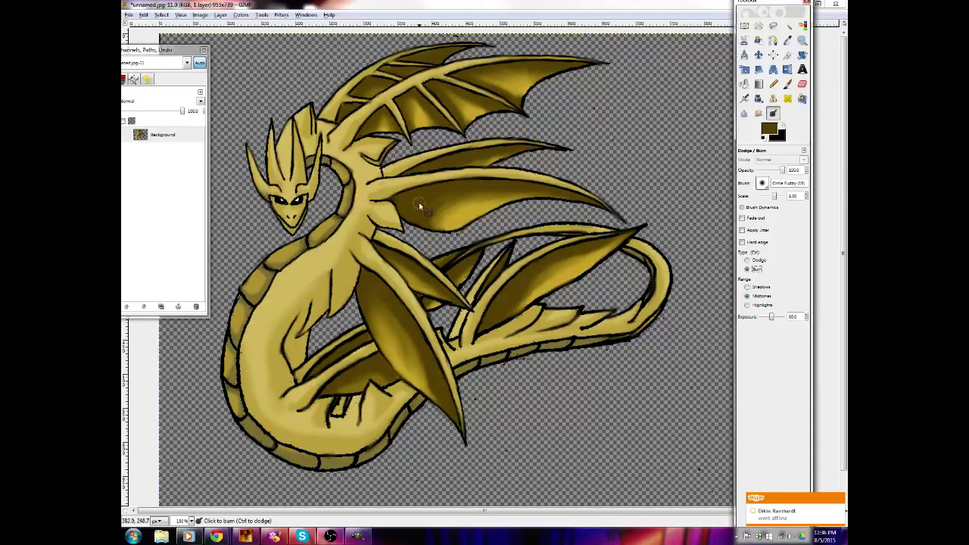
key("bracketright")
key("bracketright")
key("bracketright")
key("bracketright")
key("bracketright")
key("bracketright")
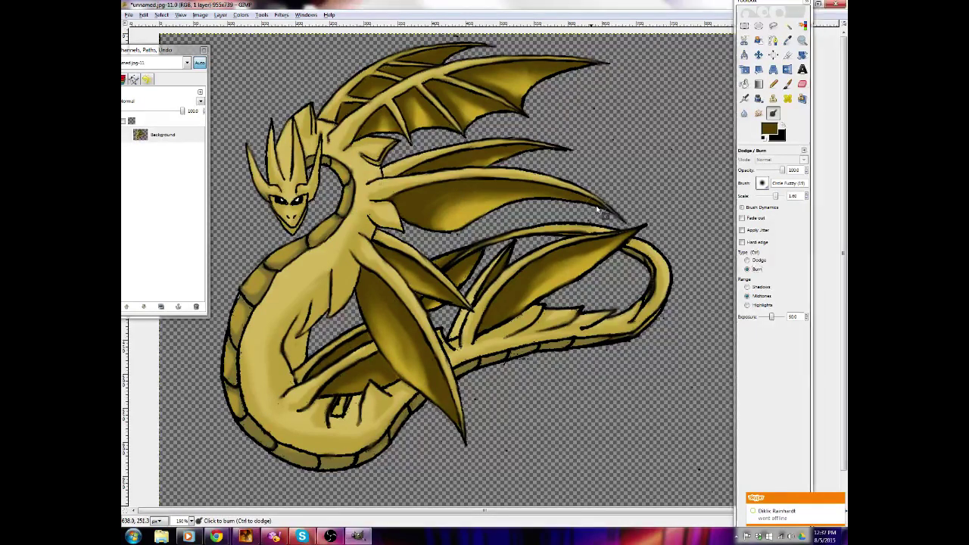
mouse_move(598, 208)
left_mouse_down()
mouse_move(610, 212)
mouse_move(541, 194)
left_mouse_up()
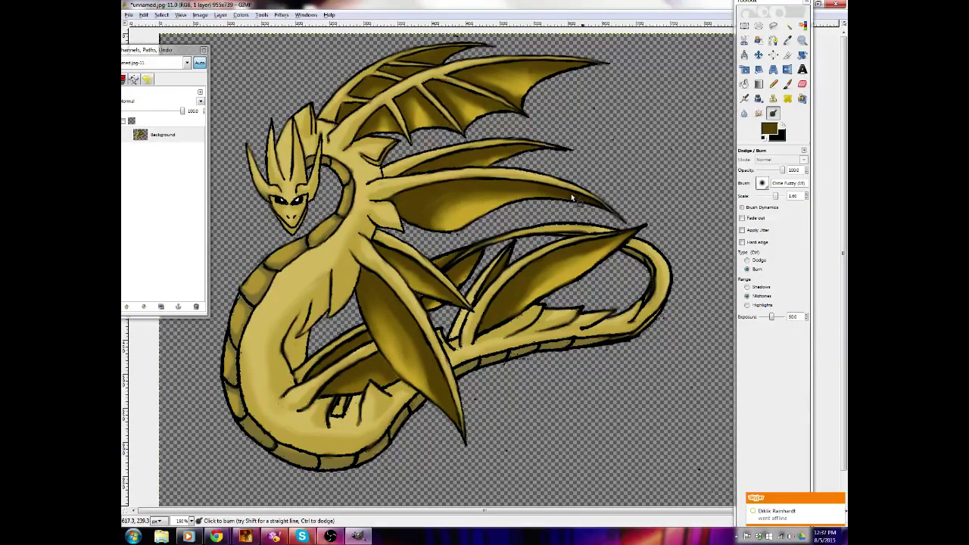
mouse_move(598, 210)
left_mouse_down()
mouse_move(489, 189)
mouse_move(515, 187)
mouse_move(432, 191)
mouse_move(469, 185)
mouse_move(406, 198)
mouse_move(401, 214)
mouse_move(418, 199)
mouse_move(405, 225)
mouse_move(405, 202)
mouse_move(413, 212)
mouse_move(414, 200)
mouse_move(407, 238)
mouse_move(396, 198)
left_mouse_up()
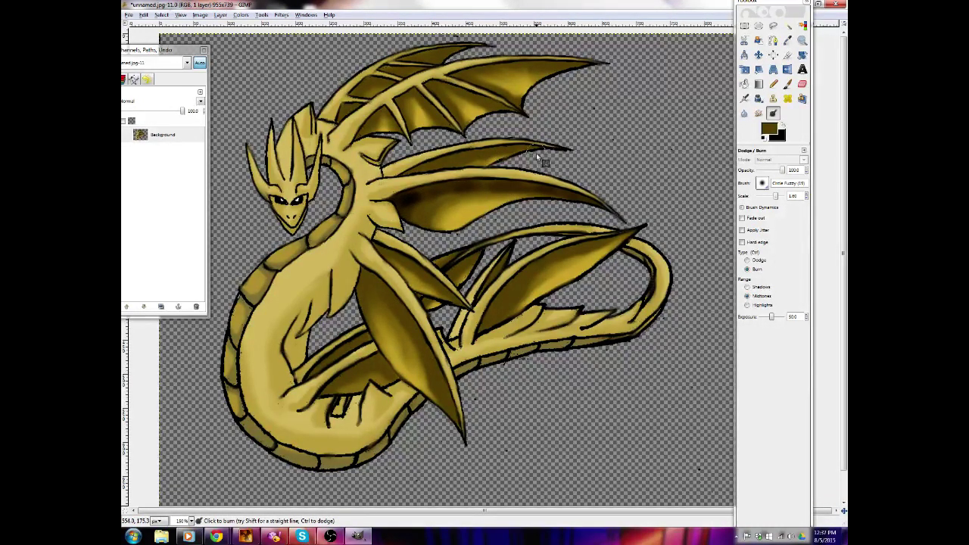
mouse_move(536, 155)
left_mouse_down()
mouse_move(481, 155)
mouse_move(499, 149)
mouse_move(397, 177)
left_mouse_up()
Burn deeper shadows into the membranes of the two upper wings and the front and rear lower wings
mouse_move(583, 71)
left_mouse_down()
mouse_move(461, 78)
mouse_move(522, 106)
mouse_move(464, 73)
mouse_move(457, 90)
mouse_move(505, 115)
mouse_move(425, 87)
mouse_move(466, 134)
mouse_move(409, 95)
mouse_move(408, 140)
mouse_move(386, 120)
mouse_move(406, 143)
mouse_move(386, 112)
mouse_move(357, 138)
left_mouse_up()
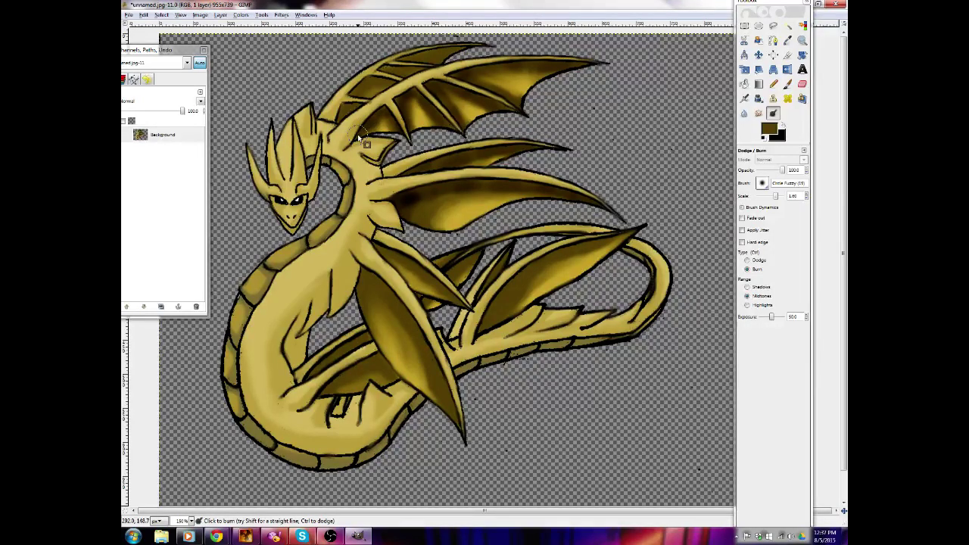
mouse_move(473, 64)
left_mouse_down()
mouse_move(404, 58)
mouse_move(414, 75)
mouse_move(384, 71)
mouse_move(413, 75)
mouse_move(359, 91)
mouse_move(384, 90)
mouse_move(354, 109)
left_mouse_up()
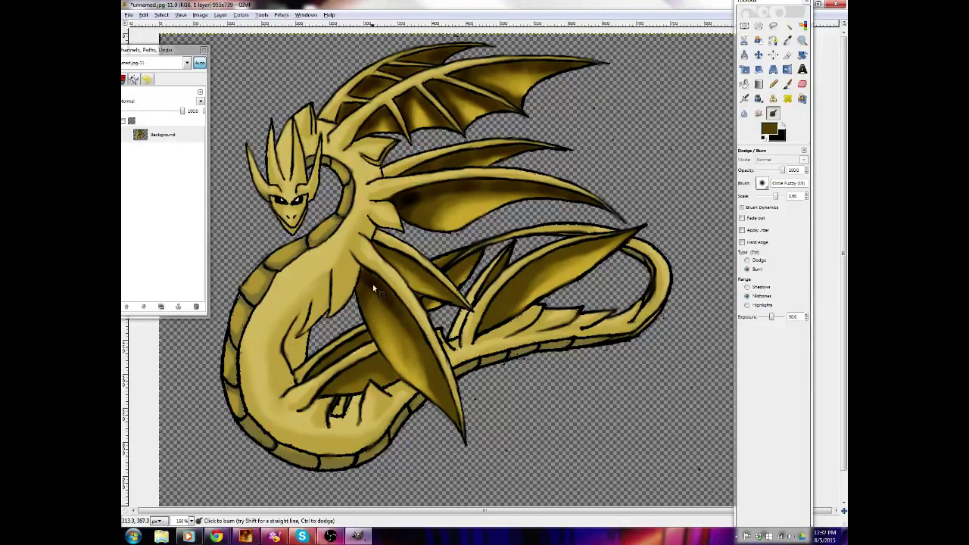
mouse_move(375, 288)
left_mouse_down()
mouse_move(401, 304)
mouse_move(426, 351)
mouse_move(412, 334)
mouse_move(439, 381)
mouse_move(449, 435)
mouse_move(421, 333)
left_mouse_up()
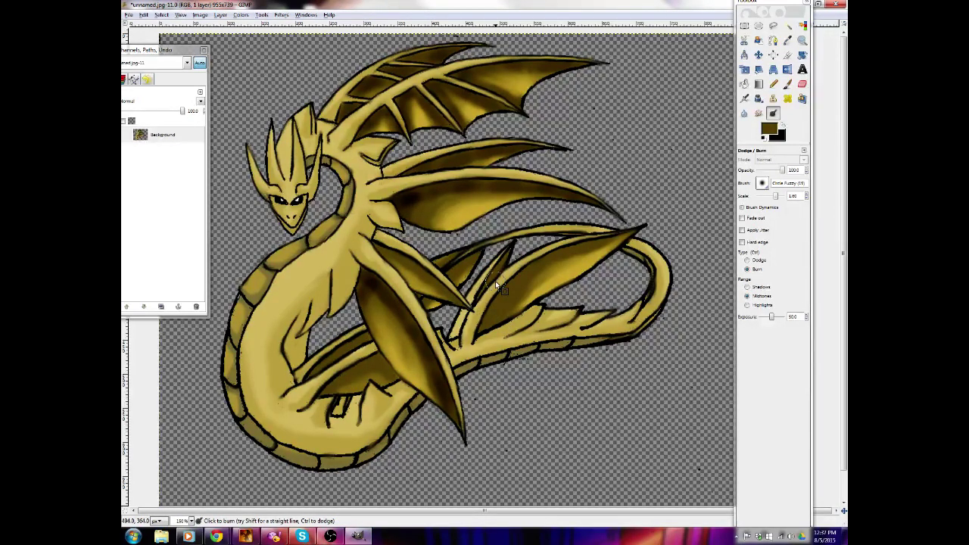
mouse_move(512, 311)
left_mouse_down()
mouse_move(477, 331)
mouse_move(509, 303)
mouse_move(480, 343)
mouse_move(543, 254)
mouse_move(505, 301)
mouse_move(576, 250)
mouse_move(535, 271)
mouse_move(560, 257)
mouse_move(645, 237)
mouse_move(508, 262)
mouse_move(498, 281)
mouse_move(468, 275)
mouse_move(479, 259)
mouse_move(443, 285)
mouse_move(473, 269)
mouse_move(461, 260)
mouse_move(435, 277)
mouse_move(458, 267)
mouse_move(373, 380)
mouse_move(387, 372)
mouse_move(396, 386)
mouse_move(382, 364)
mouse_move(332, 385)
mouse_move(361, 374)
mouse_move(331, 401)
mouse_move(369, 339)
mouse_move(331, 373)
left_mouse_up()
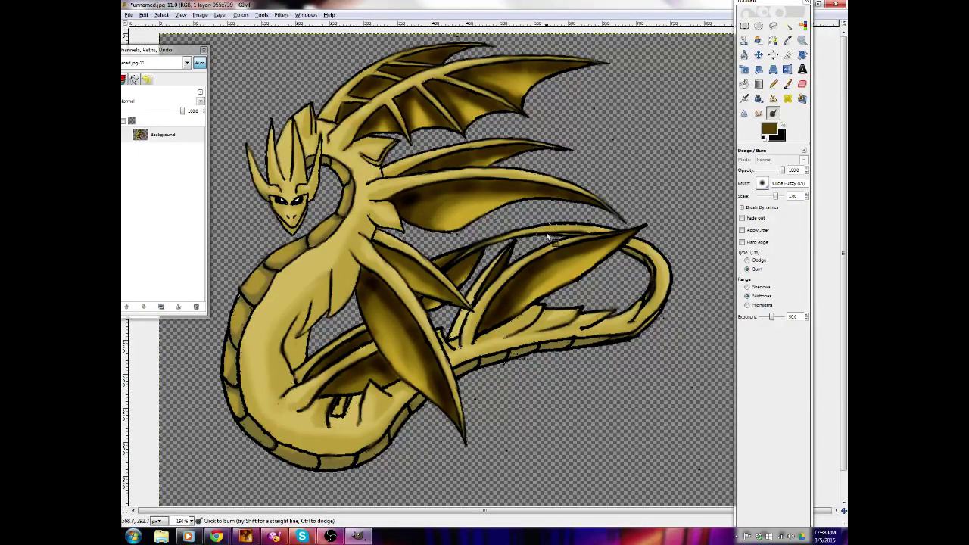
Burn shading along the looping tail and the small spine and limb behind the rear lower wing
mouse_move(507, 242)
left_mouse_down()
mouse_move(534, 230)
mouse_move(471, 248)
mouse_move(462, 255)
mouse_move(493, 240)
mouse_move(449, 267)
mouse_move(550, 230)
mouse_move(514, 231)
mouse_move(588, 226)
mouse_move(542, 225)
mouse_move(614, 234)
mouse_move(564, 223)
mouse_move(608, 235)
mouse_move(530, 235)
left_mouse_up()
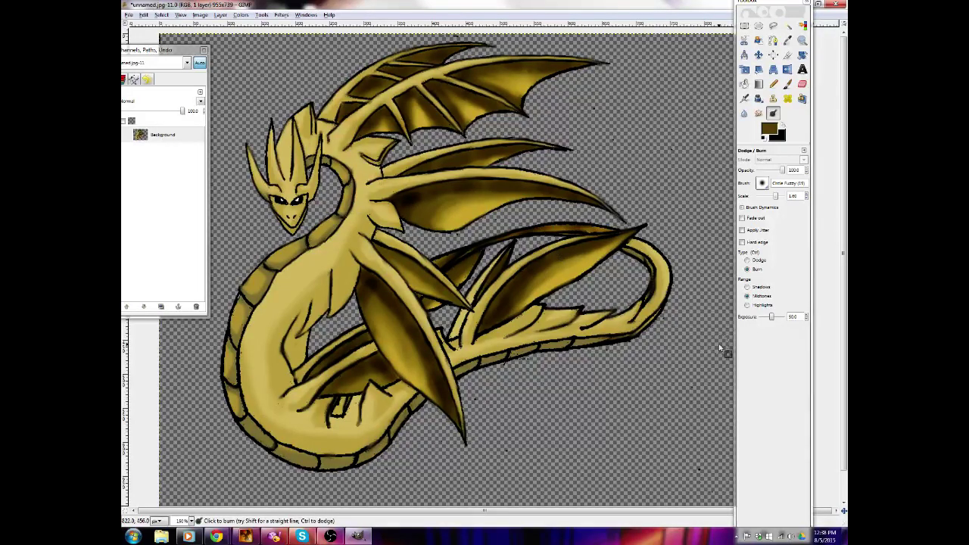
mouse_move(633, 253)
left_mouse_down()
mouse_move(657, 246)
mouse_move(653, 253)
mouse_move(623, 258)
mouse_move(651, 235)
mouse_move(617, 258)
mouse_move(642, 232)
mouse_move(666, 286)
mouse_move(655, 260)
mouse_move(663, 286)
mouse_move(662, 253)
mouse_move(651, 333)
mouse_move(664, 285)
mouse_move(626, 330)
mouse_move(660, 308)
mouse_move(623, 326)
mouse_move(618, 341)
mouse_move(635, 327)
mouse_move(515, 348)
mouse_move(544, 343)
mouse_move(538, 332)
mouse_move(455, 368)
mouse_move(553, 338)
mouse_move(494, 355)
mouse_move(526, 335)
mouse_move(445, 367)
mouse_move(500, 255)
mouse_move(466, 311)
mouse_move(475, 280)
mouse_move(461, 312)
left_mouse_up()
mouse_move(456, 339)
left_mouse_down()
mouse_move(462, 316)
mouse_move(453, 364)
mouse_move(436, 301)
left_mouse_up()
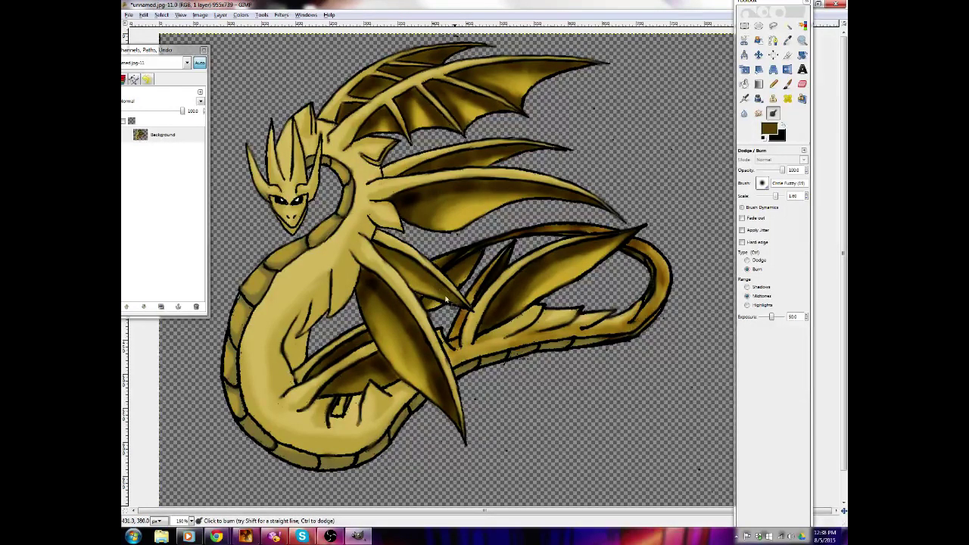
Burn the bony frames of the background wings: the small lower one, the narrow middle blade and the topmost wing
mouse_move(382, 234)
left_mouse_down()
mouse_move(382, 247)
mouse_move(419, 273)
mouse_move(420, 258)
left_mouse_up()
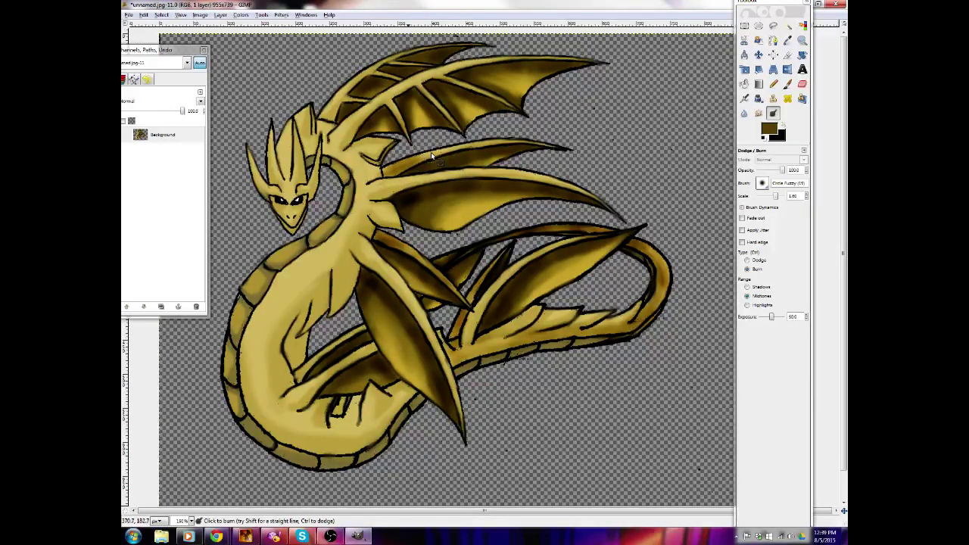
mouse_move(472, 148)
left_mouse_down()
mouse_move(417, 159)
mouse_move(446, 158)
mouse_move(414, 154)
mouse_move(507, 140)
mouse_move(406, 158)
mouse_move(513, 138)
mouse_move(504, 142)
mouse_move(558, 143)
mouse_move(455, 149)
mouse_move(379, 181)
left_mouse_up()
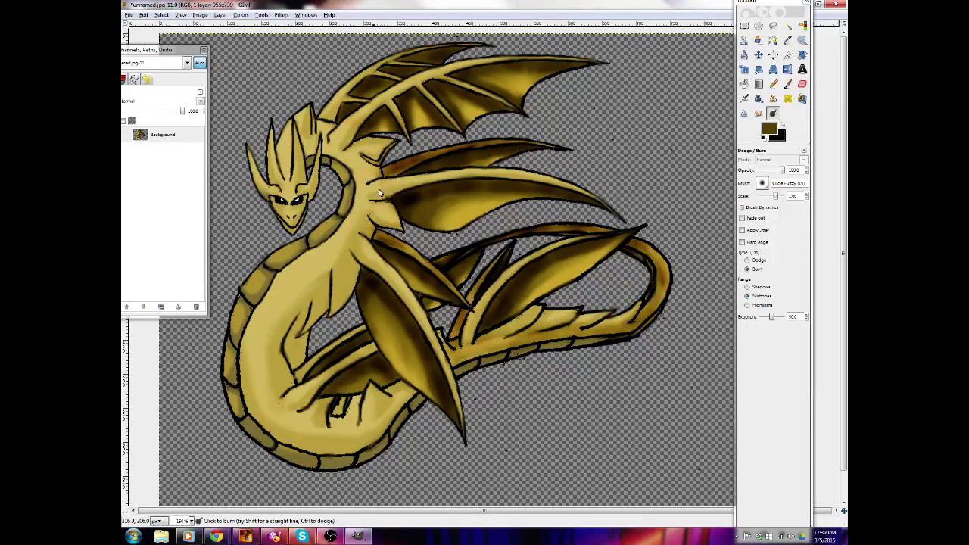
mouse_move(468, 46)
left_mouse_down()
mouse_move(478, 48)
mouse_move(409, 57)
mouse_move(358, 79)
left_mouse_up()
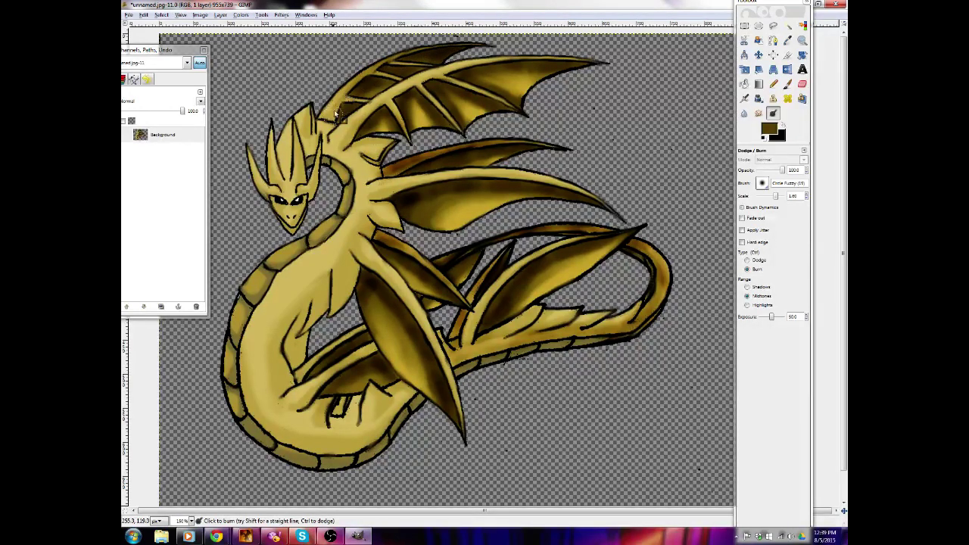
mouse_move(335, 114)
left_mouse_down()
mouse_move(367, 69)
mouse_move(394, 62)
mouse_move(331, 118)
mouse_move(320, 115)
left_mouse_up()
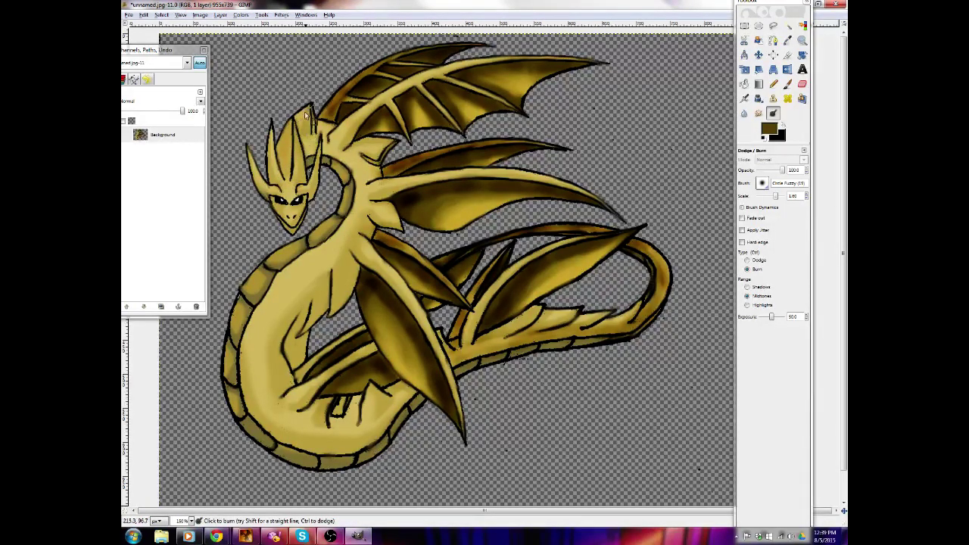
Burn shadows behind the head crest, around the shoulder fins, and along the belly plates of the neck and chest
mouse_move(304, 146)
left_mouse_down()
mouse_move(307, 165)
mouse_move(304, 138)
left_mouse_up()
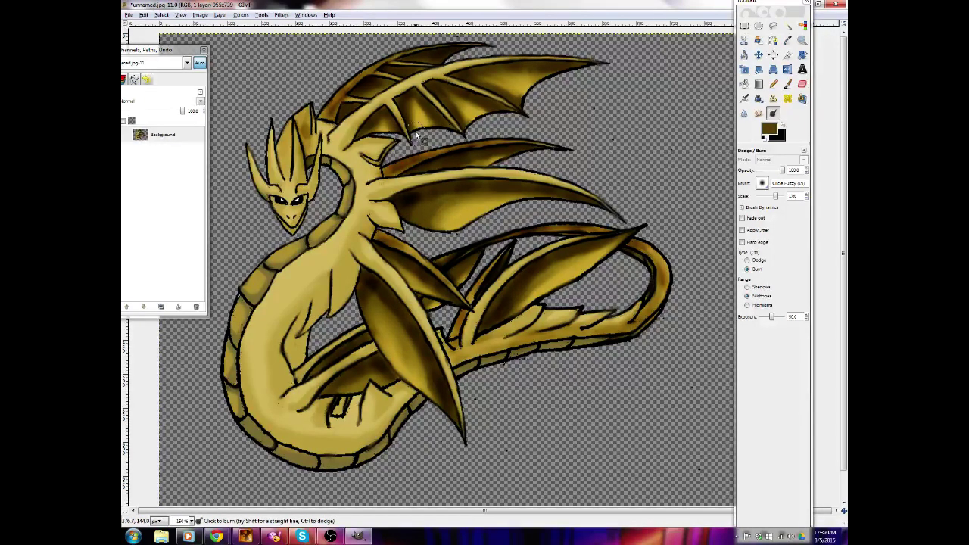
left_click_drag(367, 213, 395, 237)
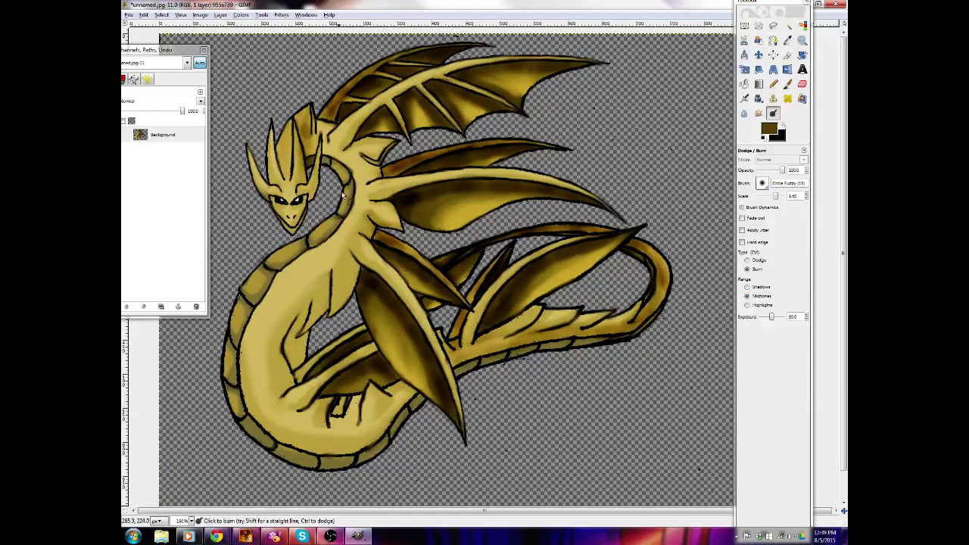
mouse_move(341, 172)
left_mouse_down()
mouse_move(352, 201)
mouse_move(347, 225)
mouse_move(354, 196)
mouse_move(246, 296)
mouse_move(284, 271)
mouse_move(244, 324)
mouse_move(243, 371)
mouse_move(241, 353)
left_mouse_up()
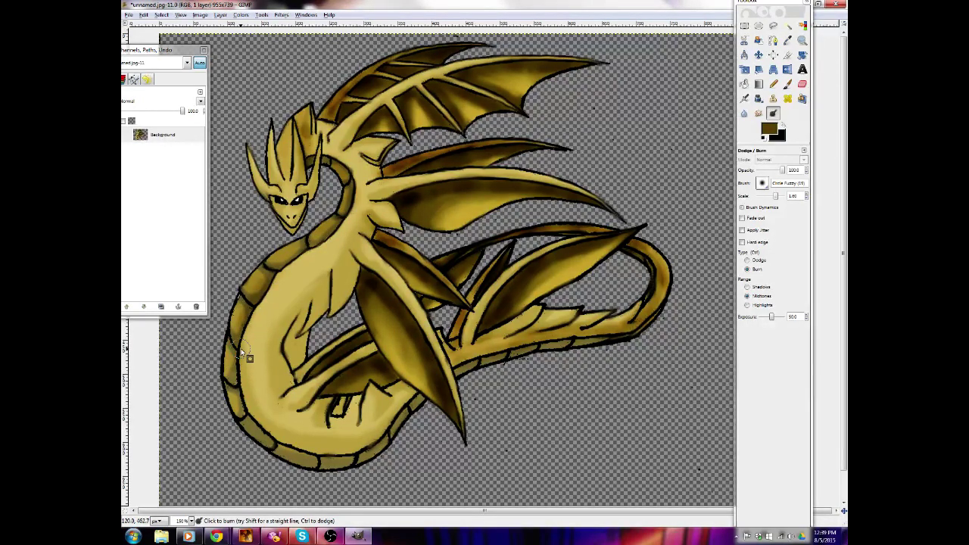
Dodge highlights onto the centres of the belly plates from the neck down to the bottom of the body curve
left_click(747, 260)
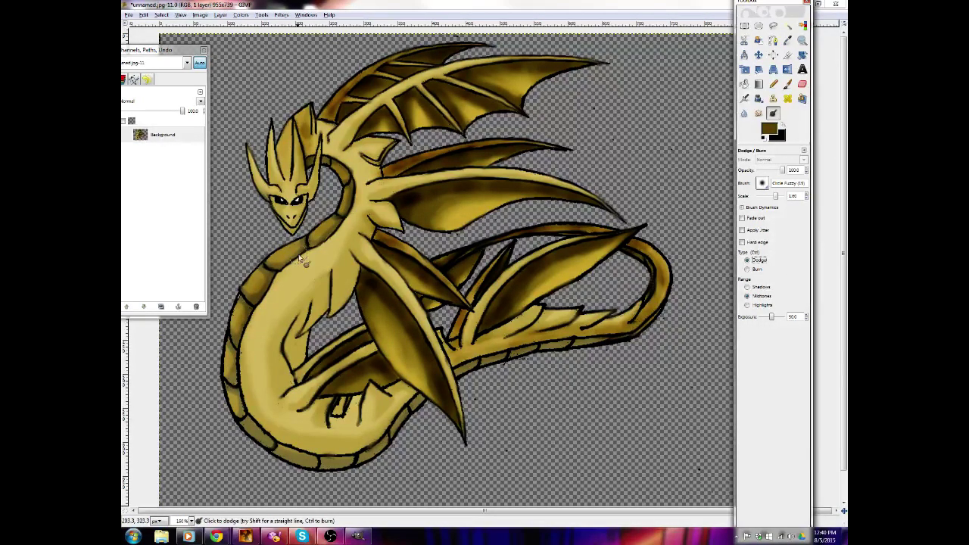
left_click_drag(292, 248, 275, 256)
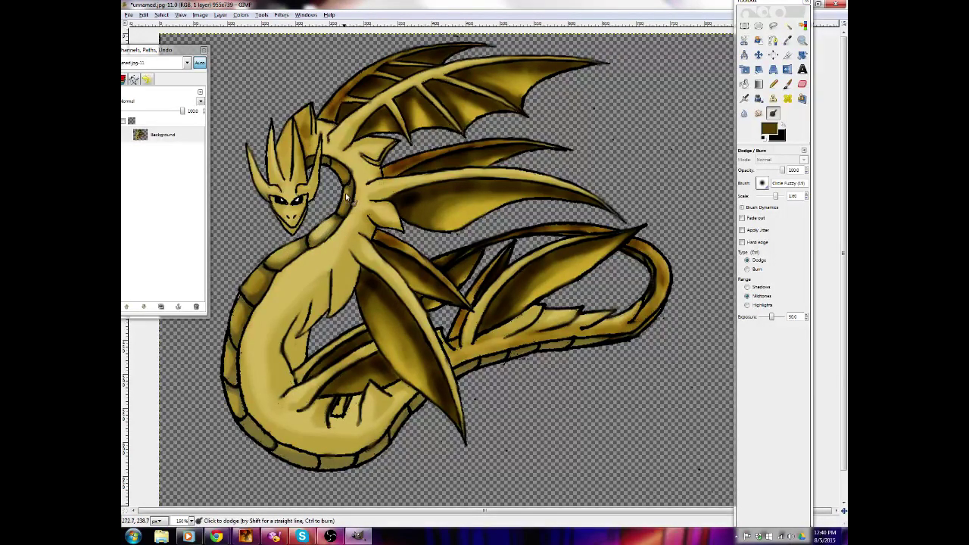
mouse_move(343, 201)
left_mouse_down()
mouse_move(339, 175)
mouse_move(343, 189)
left_mouse_up()
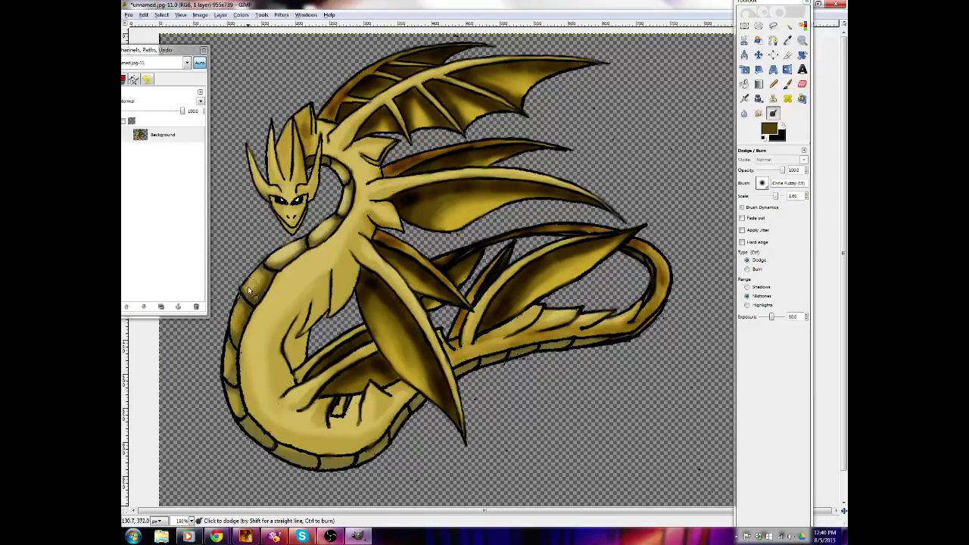
mouse_move(248, 290)
left_mouse_down()
mouse_move(232, 326)
mouse_move(239, 314)
mouse_move(233, 380)
mouse_move(228, 361)
mouse_move(238, 409)
mouse_move(231, 405)
mouse_move(272, 462)
mouse_move(297, 463)
left_mouse_up()
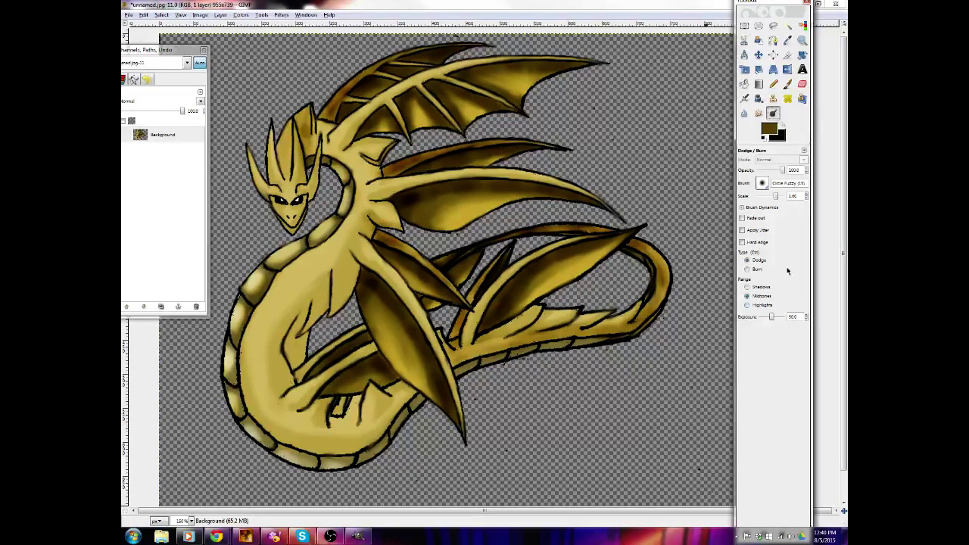
Burn the body's edge beside the belly plates and smudge the outer outline of the plates at the chest
left_click(748, 270)
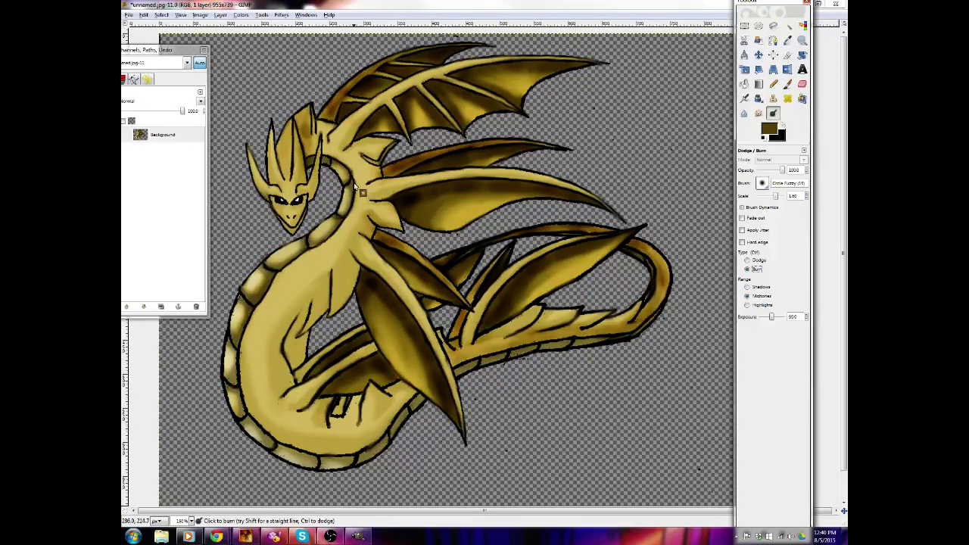
mouse_move(354, 185)
left_mouse_down()
mouse_move(353, 225)
mouse_move(355, 216)
mouse_move(311, 262)
mouse_move(317, 254)
mouse_move(284, 271)
mouse_move(315, 254)
mouse_move(276, 287)
mouse_move(293, 269)
mouse_move(243, 340)
mouse_move(266, 316)
mouse_move(246, 358)
mouse_move(247, 345)
mouse_move(261, 444)
mouse_move(305, 436)
left_mouse_up()
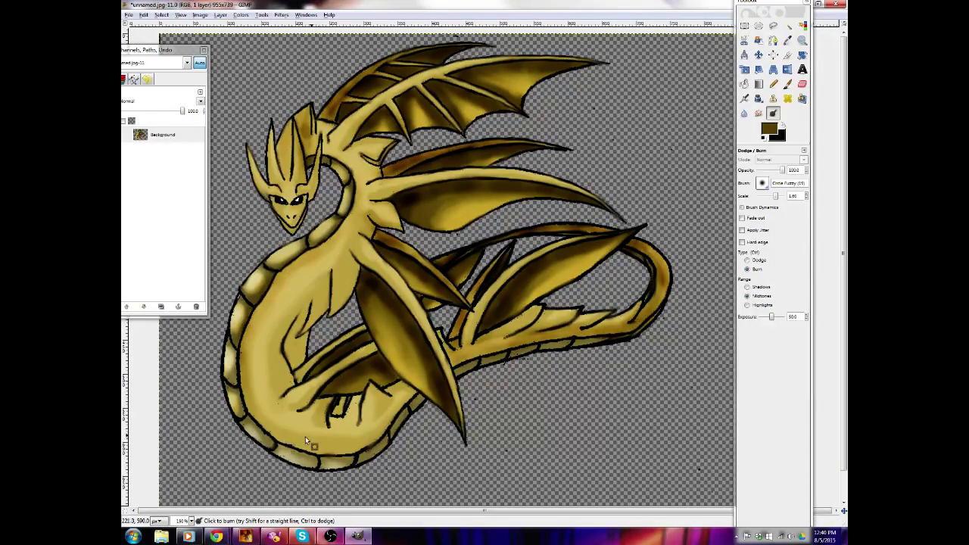
left_click(758, 113)
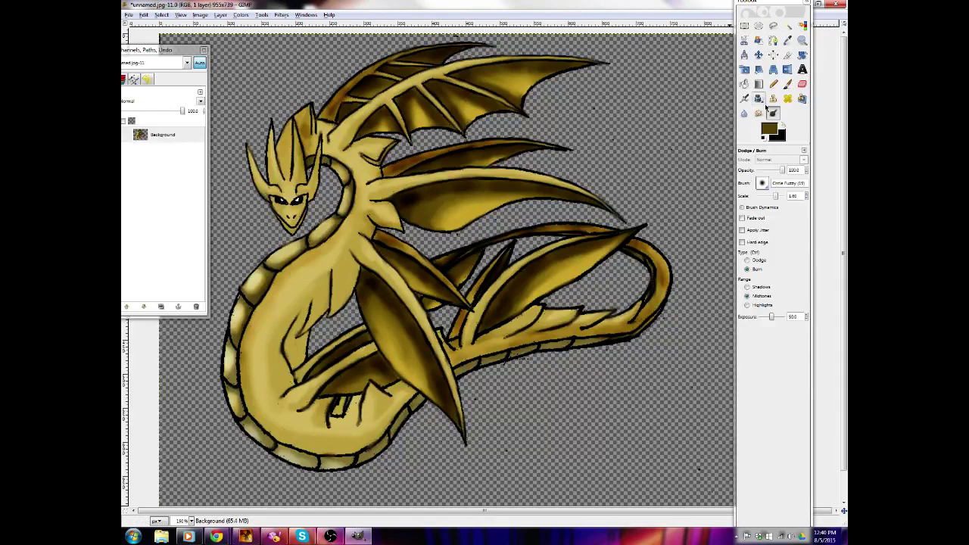
left_click(238, 306)
mouse_move(242, 294)
left_mouse_down()
mouse_move(247, 306)
mouse_move(232, 307)
mouse_move(236, 325)
left_mouse_up()
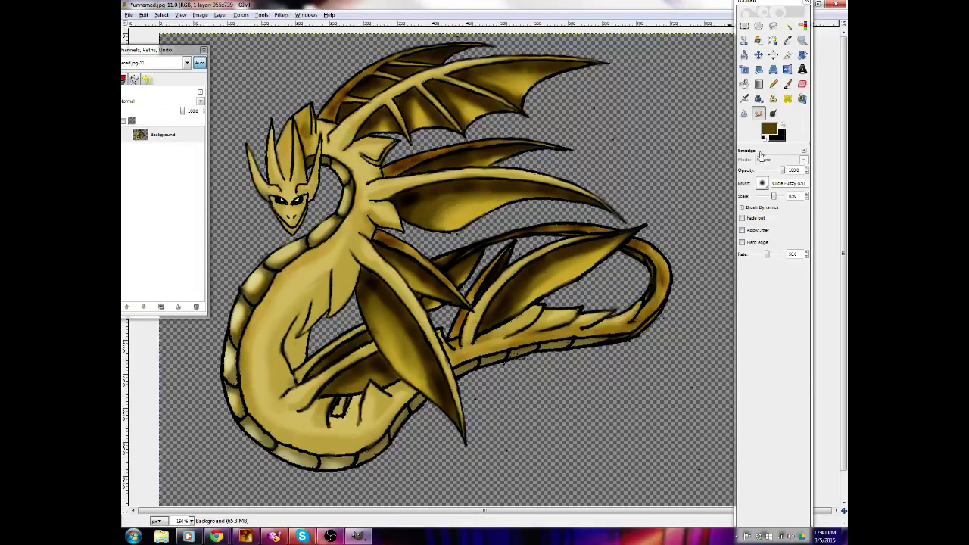
Dodge highlights along the centre of the body, the tail fins, the forehead and the shoulder fins
left_click(773, 113)
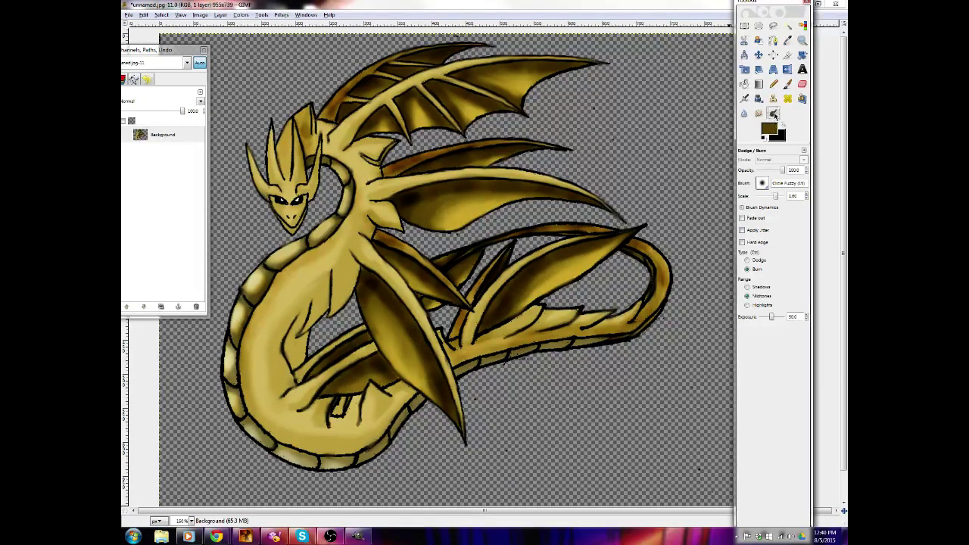
left_click(747, 260)
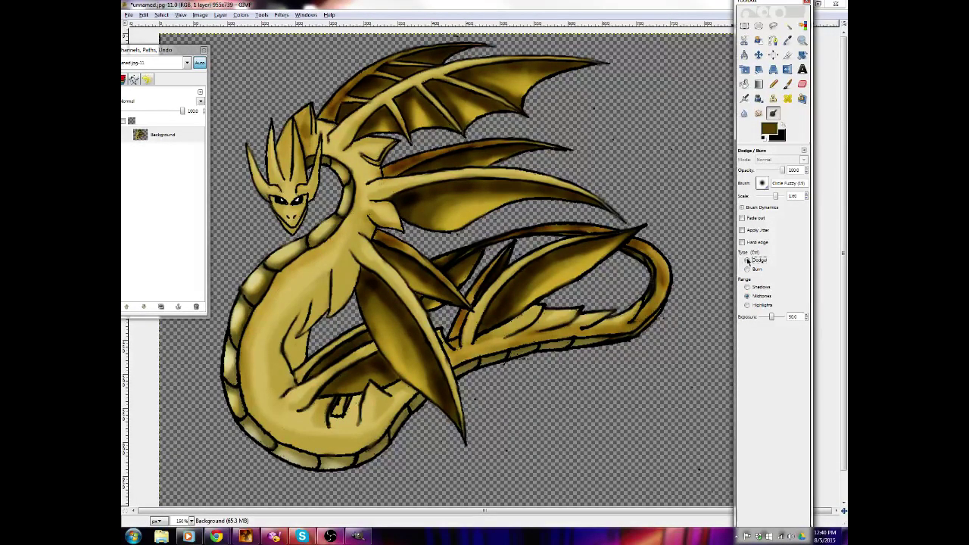
mouse_move(337, 265)
left_mouse_down()
mouse_move(287, 302)
mouse_move(274, 329)
mouse_move(299, 296)
mouse_move(264, 364)
mouse_move(274, 321)
mouse_move(265, 354)
mouse_move(262, 401)
mouse_move(263, 365)
mouse_move(262, 385)
mouse_move(311, 387)
left_mouse_up()
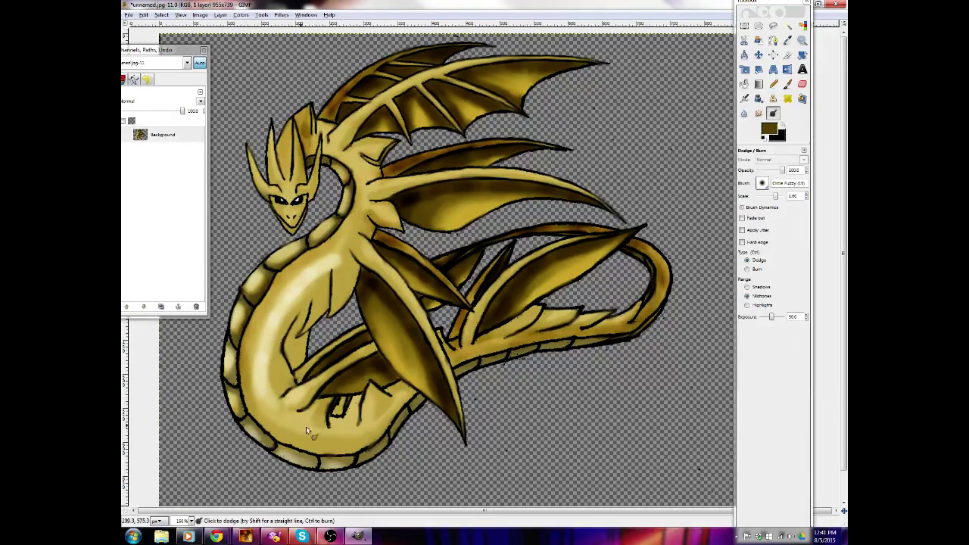
mouse_move(371, 406)
left_mouse_down()
mouse_move(367, 430)
mouse_move(346, 415)
mouse_move(347, 433)
left_mouse_up()
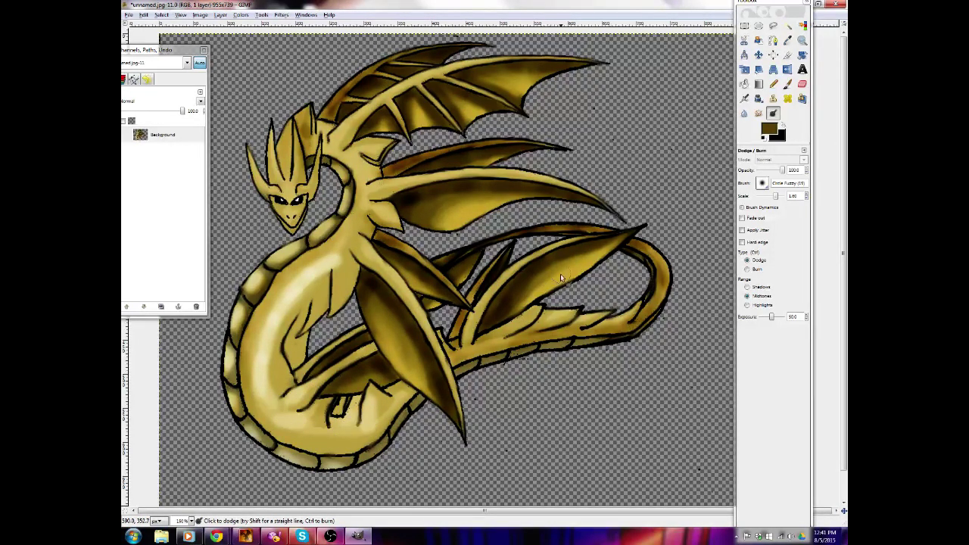
mouse_move(560, 316)
left_mouse_down()
mouse_move(569, 309)
mouse_move(563, 321)
left_mouse_up()
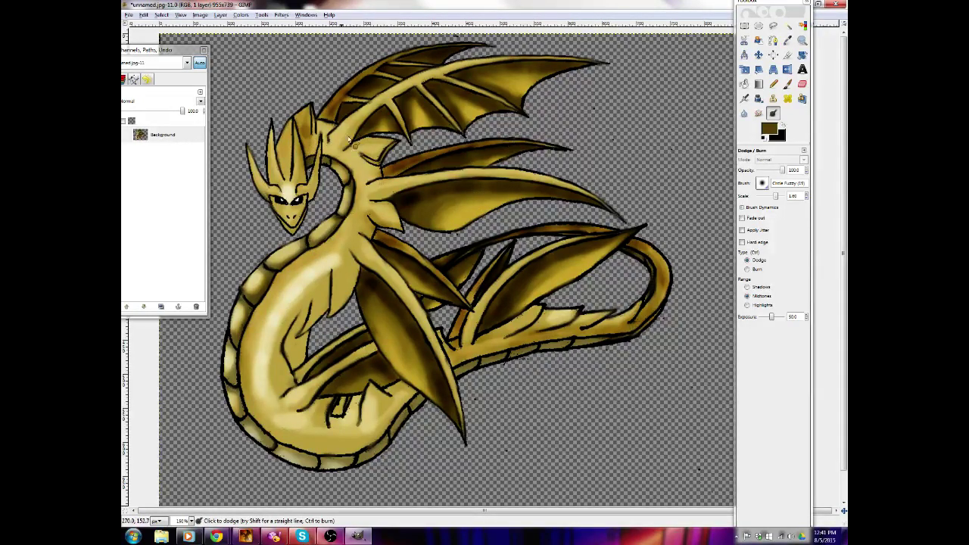
left_click_drag(379, 157, 371, 159)
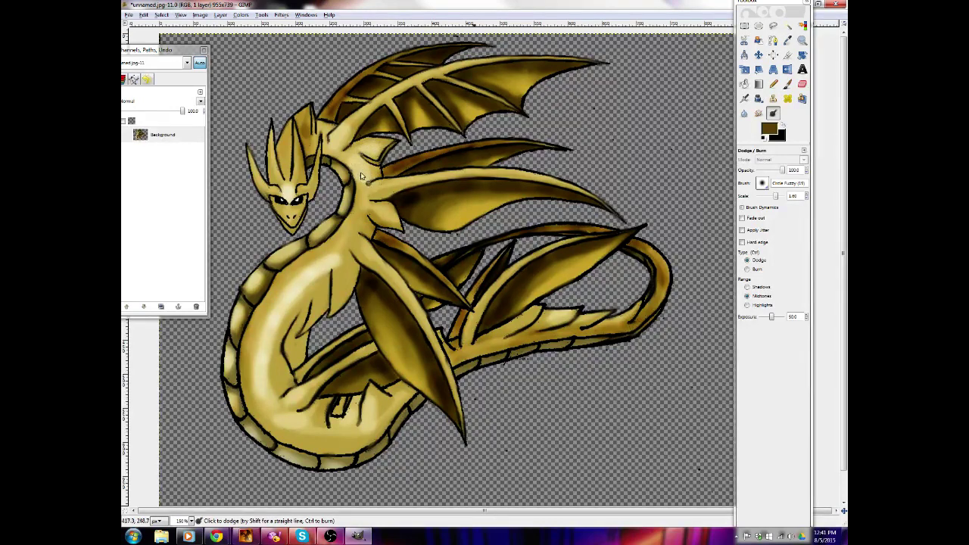
Burn shadows into the head crest and horn bases, and blend them with the Smudge tool
left_click(754, 269)
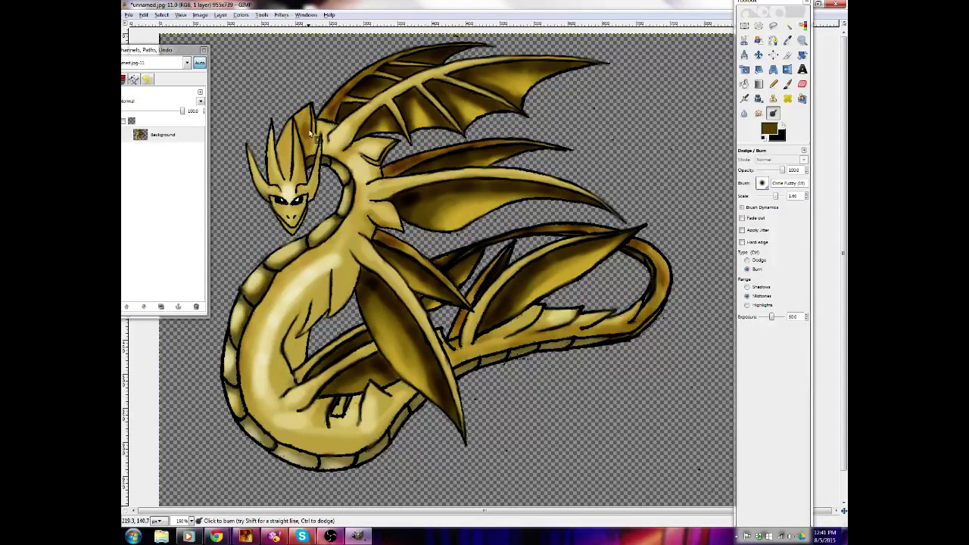
mouse_move(285, 142)
left_mouse_down()
mouse_move(285, 183)
mouse_move(289, 121)
mouse_move(274, 178)
mouse_move(279, 134)
mouse_move(283, 172)
mouse_move(271, 184)
mouse_move(267, 175)
mouse_move(271, 186)
mouse_move(267, 179)
mouse_move(281, 192)
mouse_move(309, 174)
mouse_move(317, 195)
left_mouse_up()
mouse_move(256, 201)
left_mouse_down()
mouse_move(257, 193)
mouse_move(264, 204)
mouse_move(255, 189)
left_mouse_up()
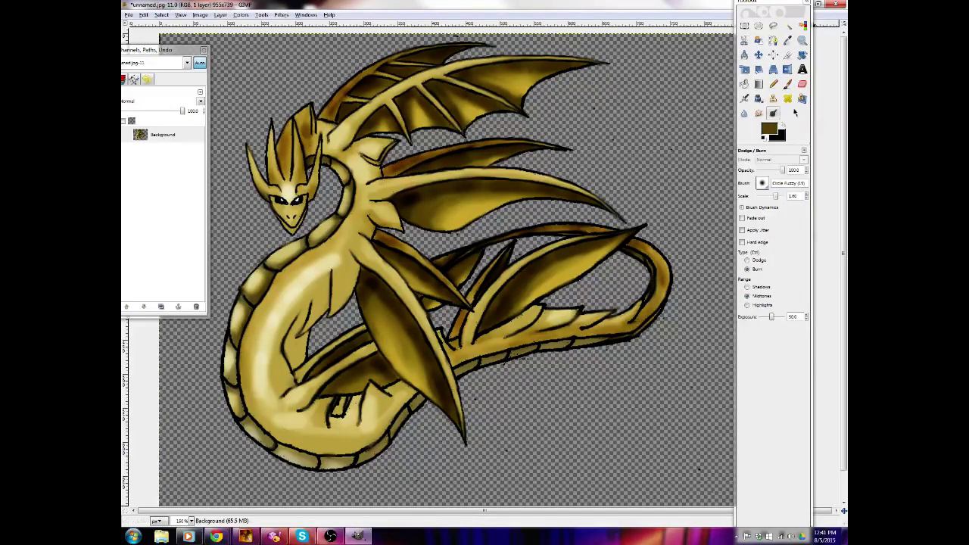
left_click(759, 113)
mouse_move(318, 194)
left_mouse_down()
mouse_move(318, 172)
mouse_move(314, 194)
mouse_move(264, 183)
left_mouse_up()
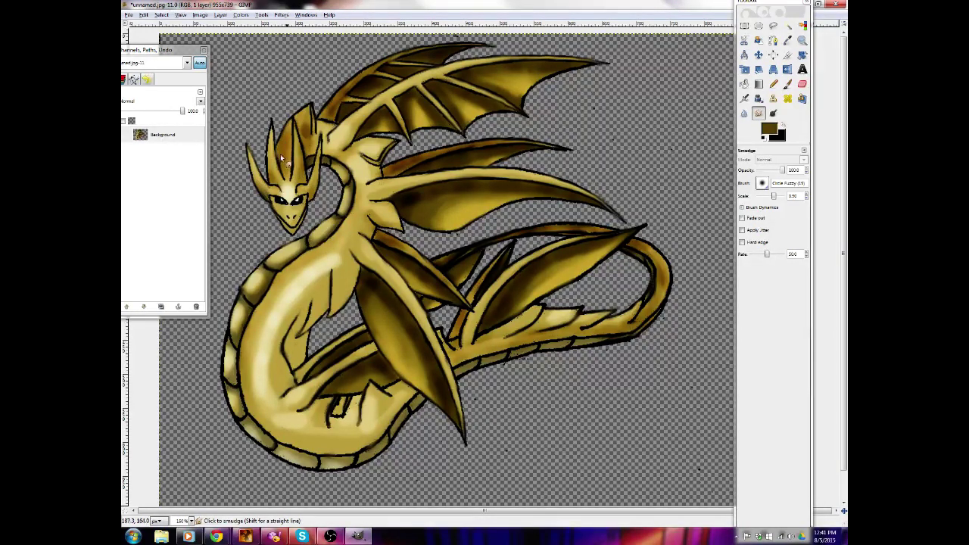
Smudge the head crest and shoulder shading, then blend the highlight along the body curve with the brush scaled to 2.00
mouse_move(280, 143)
left_mouse_down()
mouse_move(309, 151)
mouse_move(310, 136)
mouse_move(310, 152)
mouse_move(301, 122)
mouse_move(307, 142)
mouse_move(309, 110)
left_mouse_up()
mouse_move(358, 149)
left_mouse_down()
mouse_move(360, 194)
mouse_move(348, 154)
mouse_move(354, 166)
mouse_move(351, 147)
mouse_move(371, 141)
mouse_move(377, 150)
mouse_move(359, 162)
mouse_move(369, 182)
mouse_move(362, 190)
left_mouse_up()
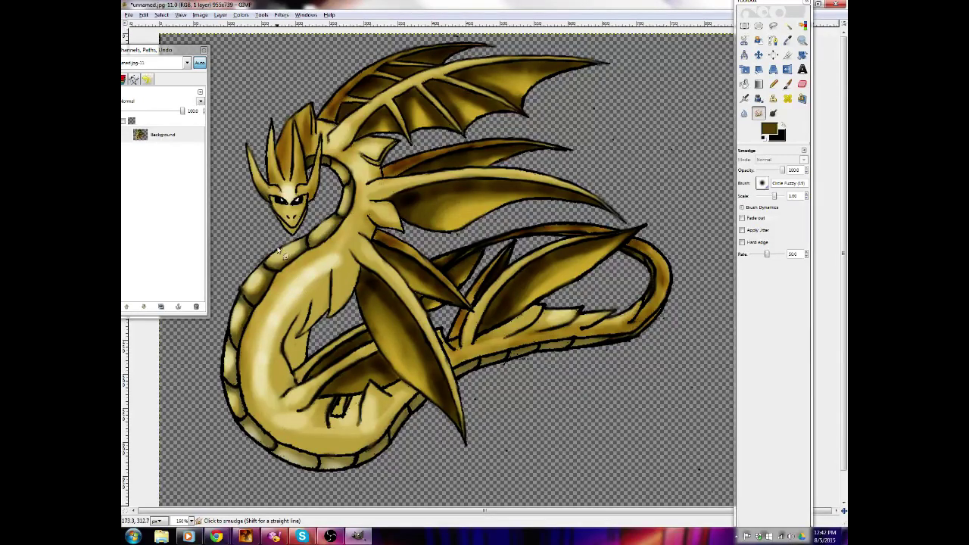
key("]")
key("]")
key("]")
key("]")
key("bracketright")
left_click_drag(318, 271, 319, 274)
mouse_move(281, 299)
left_mouse_down()
mouse_move(321, 281)
mouse_move(318, 293)
mouse_move(290, 307)
left_mouse_up()
mouse_move(264, 340)
left_mouse_down()
mouse_move(261, 397)
mouse_move(266, 327)
mouse_move(255, 387)
left_mouse_up()
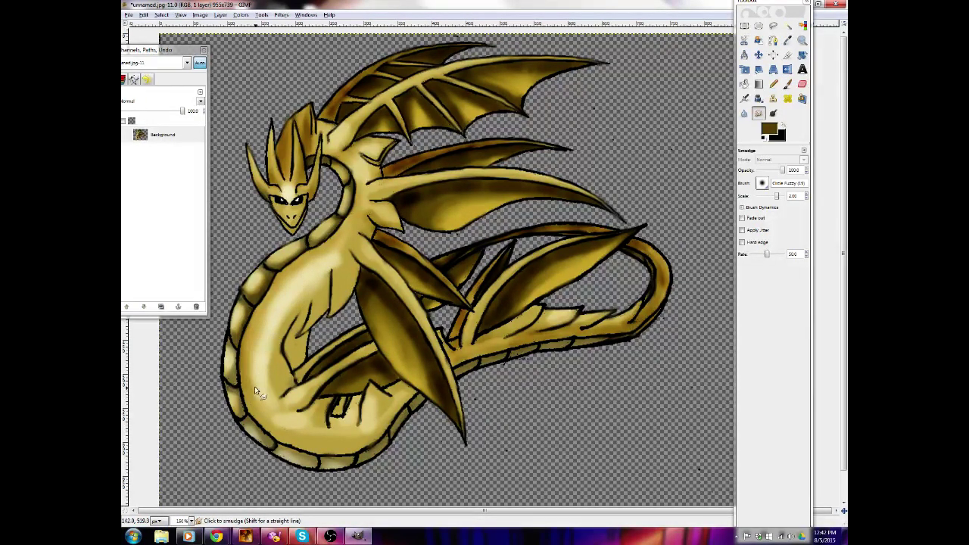
mouse_move(276, 422)
left_mouse_down()
mouse_move(255, 378)
mouse_move(260, 367)
left_mouse_up()
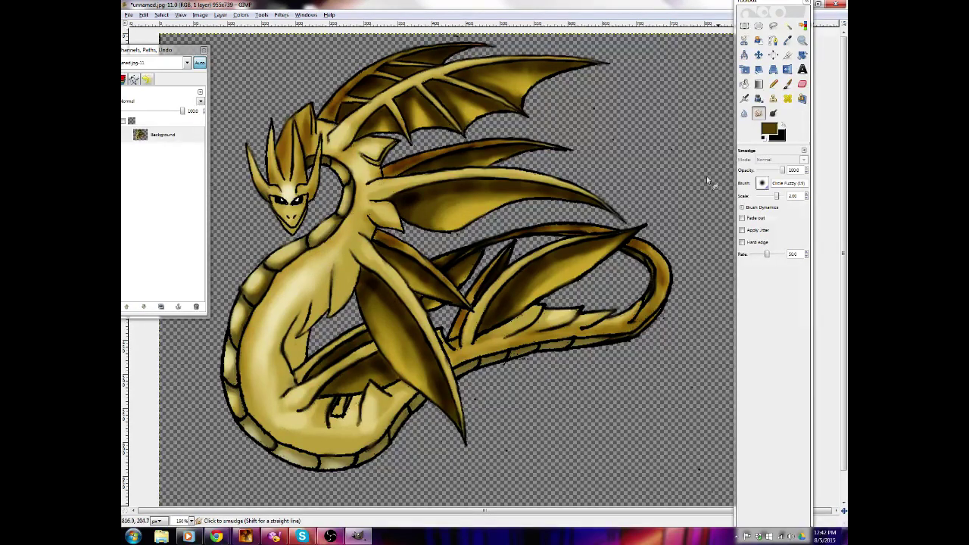
Burn midtone shadows into the pointed fins on the chest, and blend them into the body with the Smudge tool
left_click(773, 113)
left_click(747, 268)
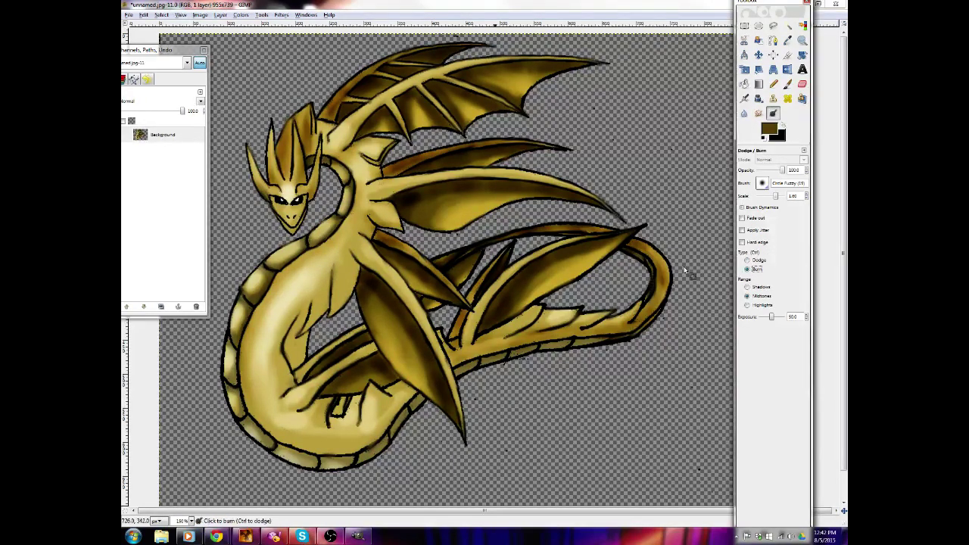
mouse_move(337, 265)
left_mouse_down()
mouse_move(333, 322)
mouse_move(335, 289)
mouse_move(328, 323)
mouse_move(335, 295)
mouse_move(309, 303)
mouse_move(292, 369)
mouse_move(295, 338)
mouse_move(294, 366)
mouse_move(301, 356)
mouse_move(301, 369)
mouse_move(293, 331)
mouse_move(308, 315)
mouse_move(303, 330)
mouse_move(335, 282)
mouse_move(315, 302)
mouse_move(329, 271)
mouse_move(325, 298)
mouse_move(361, 267)
mouse_move(340, 300)
mouse_move(346, 250)
left_mouse_up()
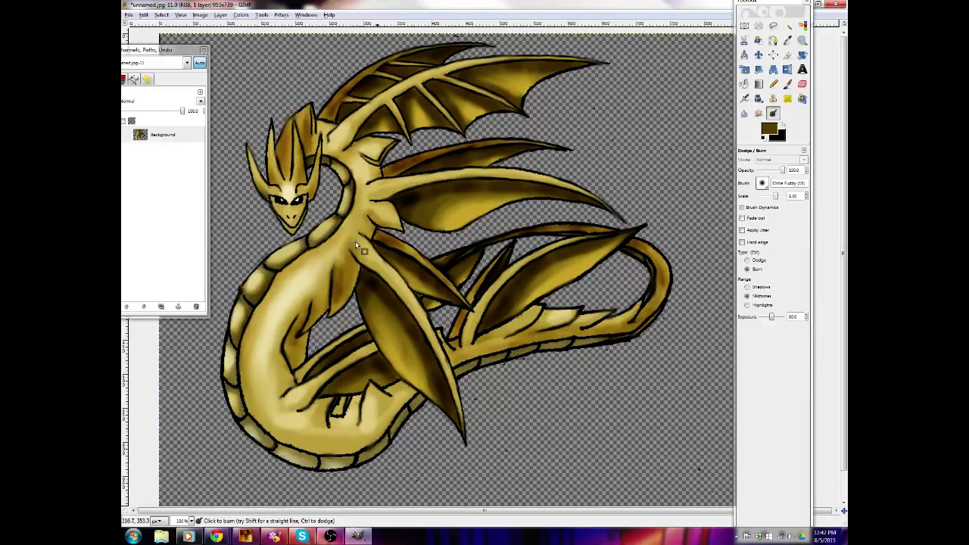
left_click(759, 113)
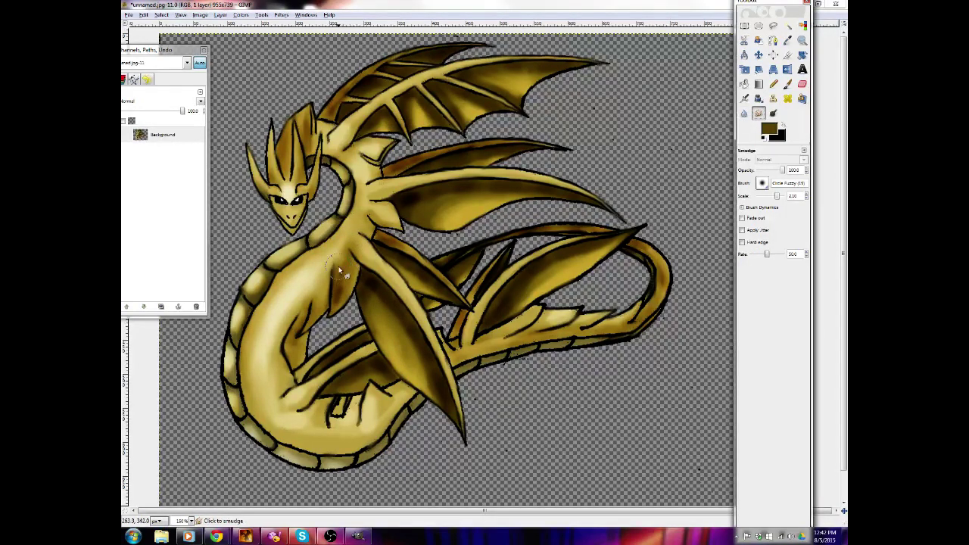
mouse_move(345, 273)
left_mouse_down()
mouse_move(326, 336)
mouse_move(322, 315)
mouse_move(348, 343)
mouse_move(327, 334)
mouse_move(316, 305)
left_mouse_up()
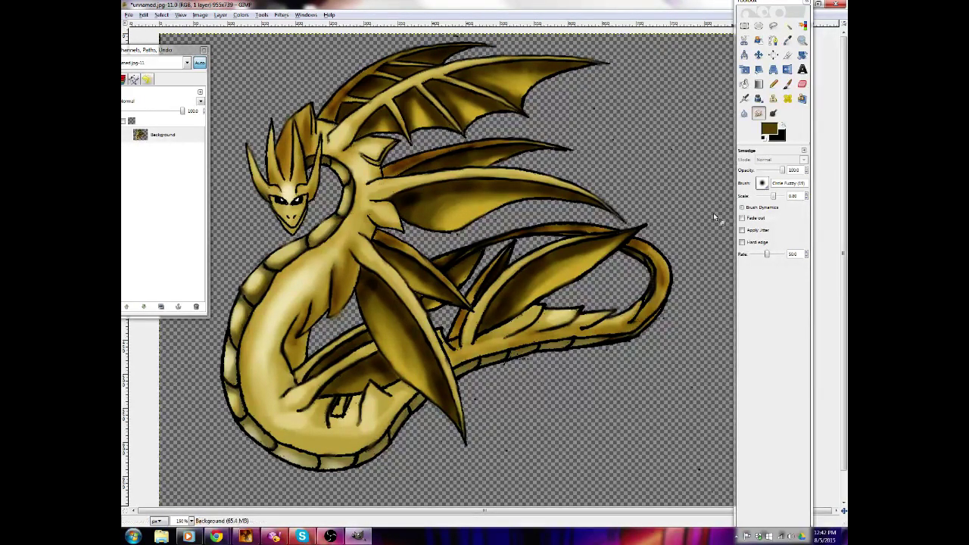
Swap the colours to make black the foreground colour for the Paintbrush, with the dragon's head in close view
left_click(803, 40)
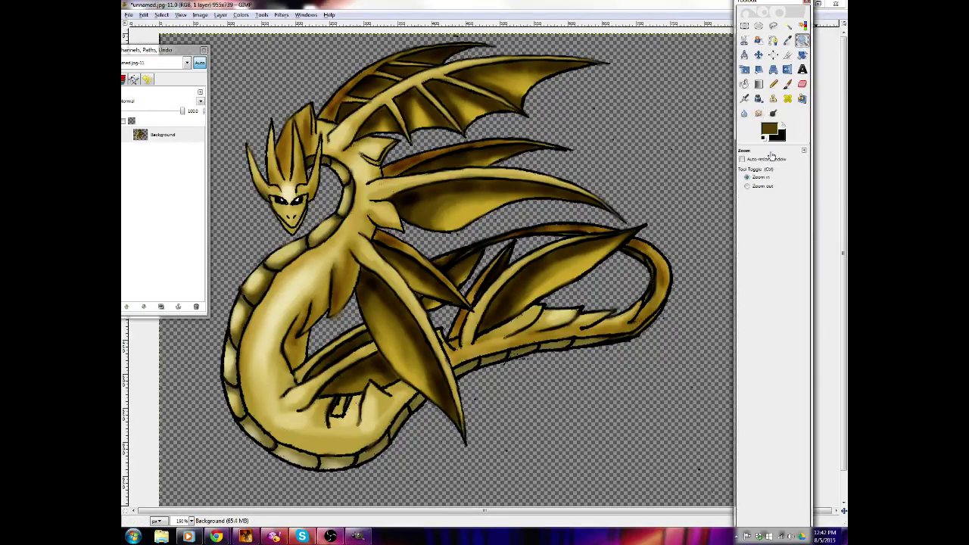
left_click(747, 187)
left_click(669, 209)
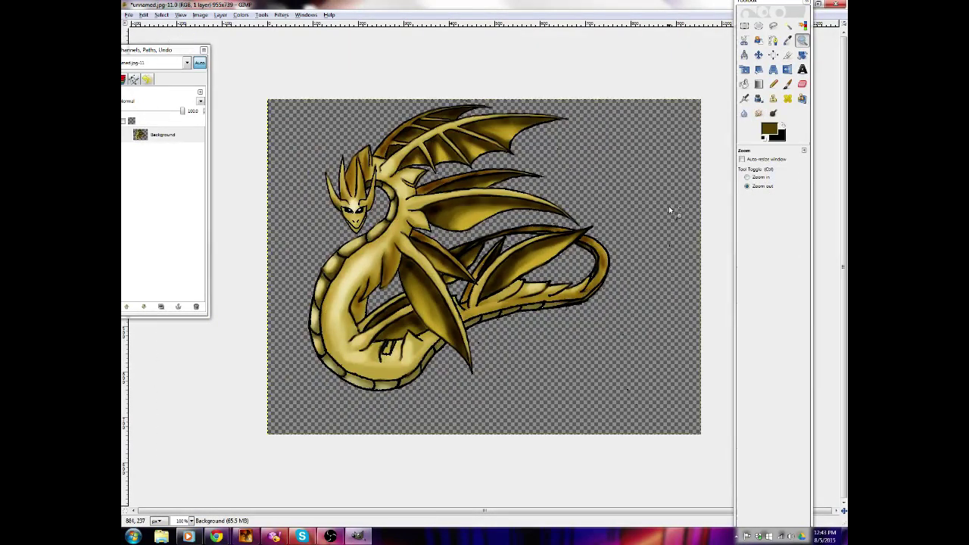
left_click(748, 177)
left_click(344, 210)
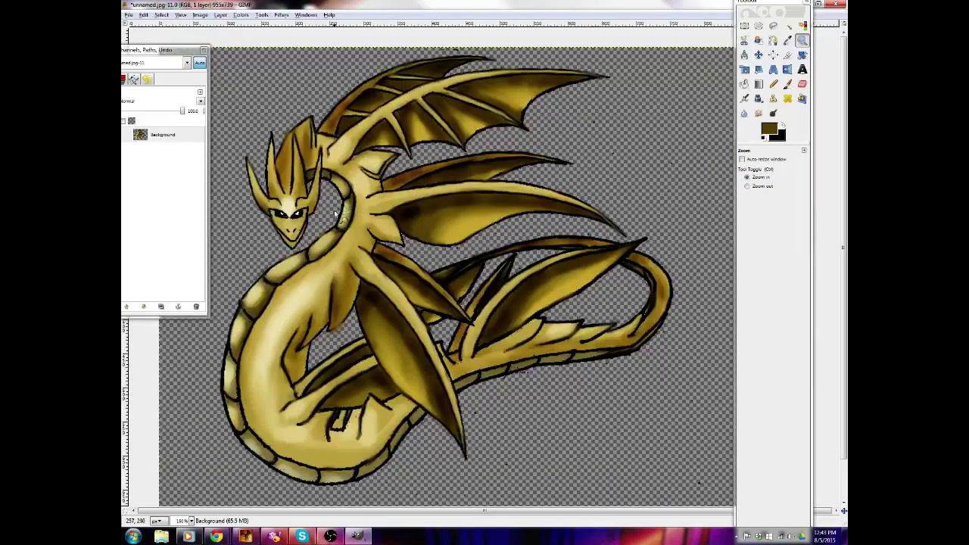
left_click(341, 213)
left_click(264, 229)
left_click(253, 227)
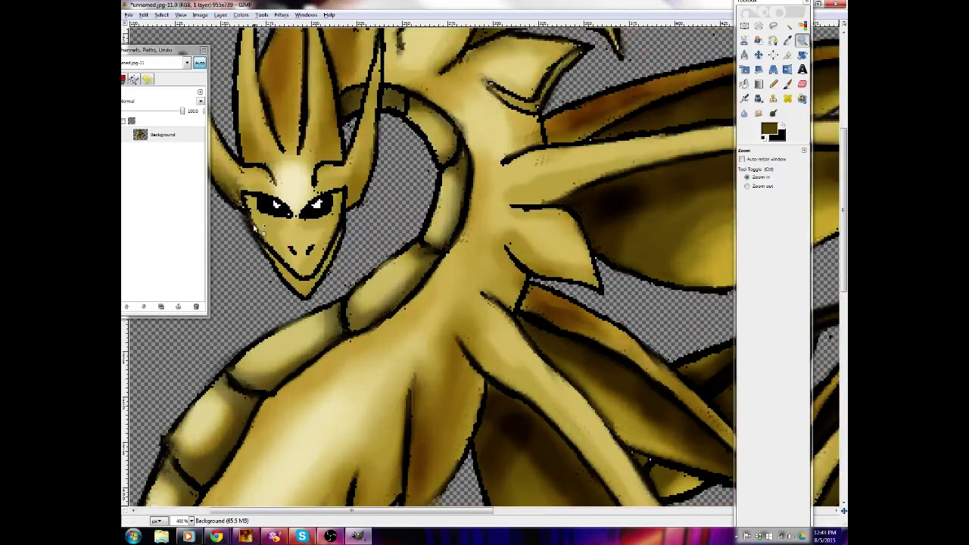
left_click(783, 129)
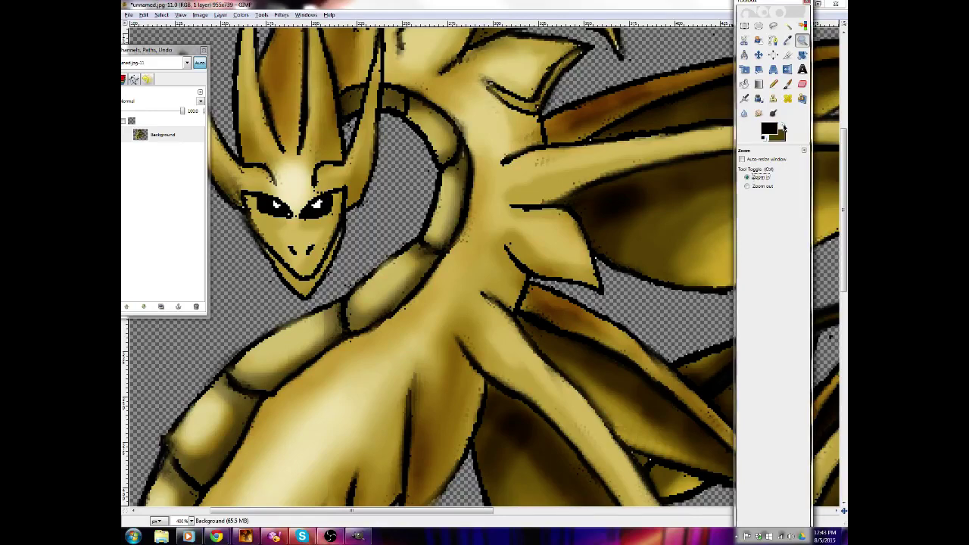
left_click(788, 84)
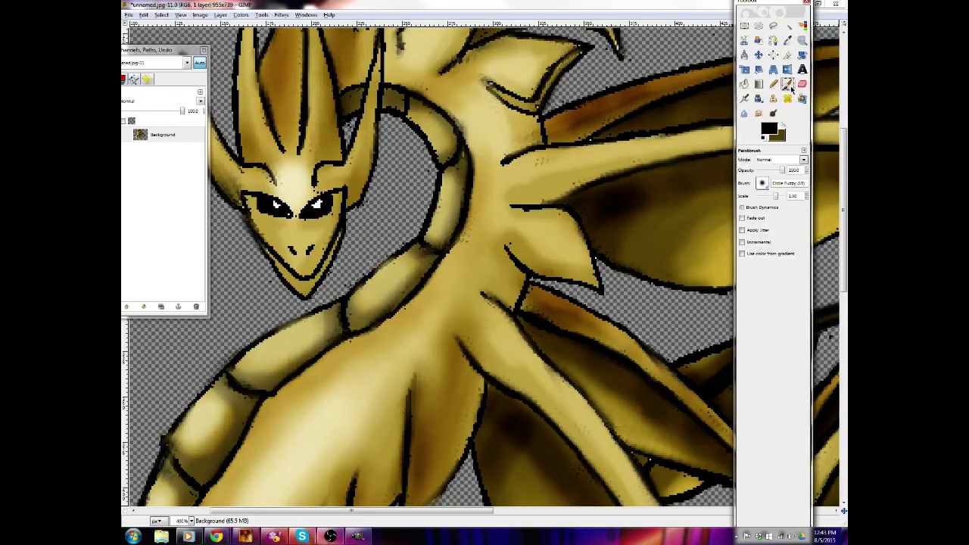
left_click(769, 130)
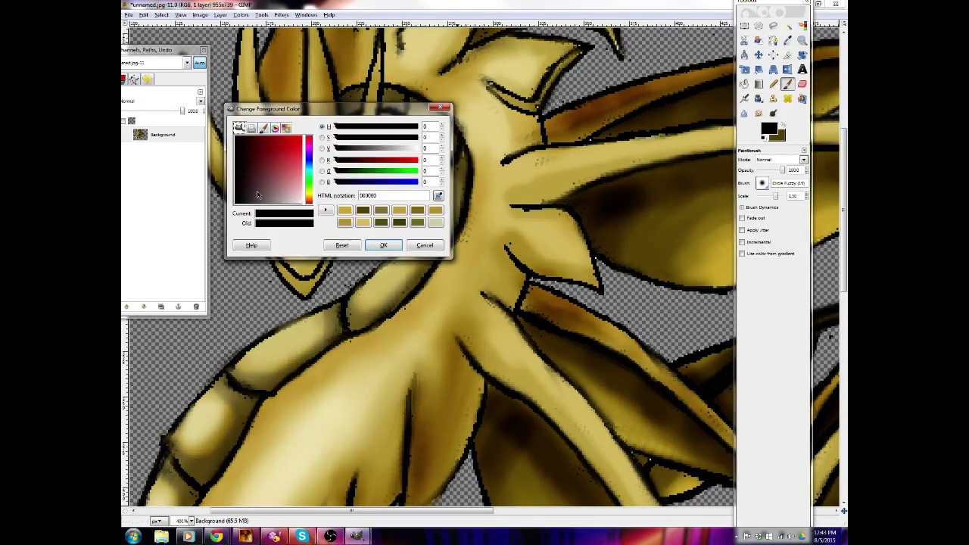
left_click(424, 244)
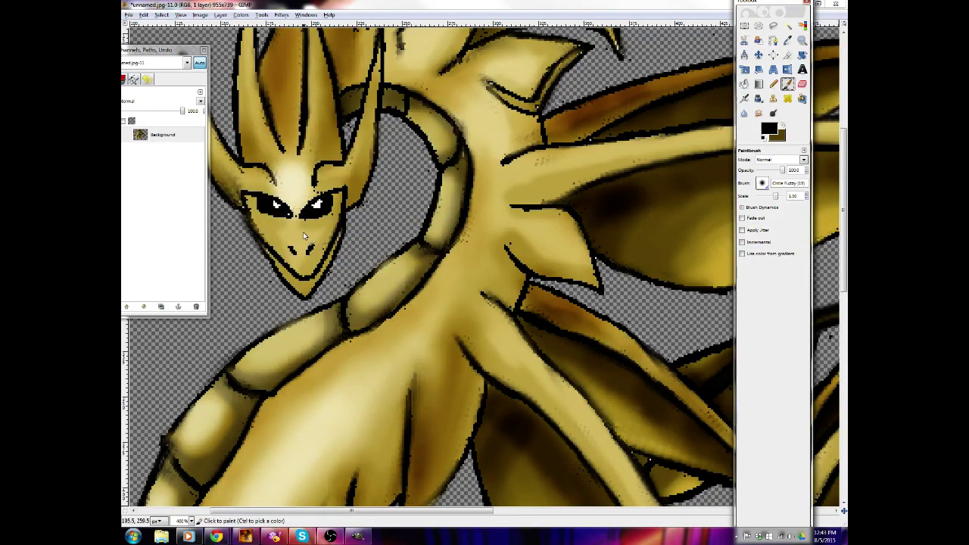
Paint black over the white highlight in the dragon's eye beside the neck, with the brush scaled to 0.30
key("bracketleft")
key("bracketleft")
key("bracketleft")
key("bracketleft")
key("bracketleft")
key("bracketleft")
key("bracketleft")
key("bracketleft")
key("bracketleft")
key("bracketleft")
key("bracketleft")
key("bracketleft")
left_click(321, 203)
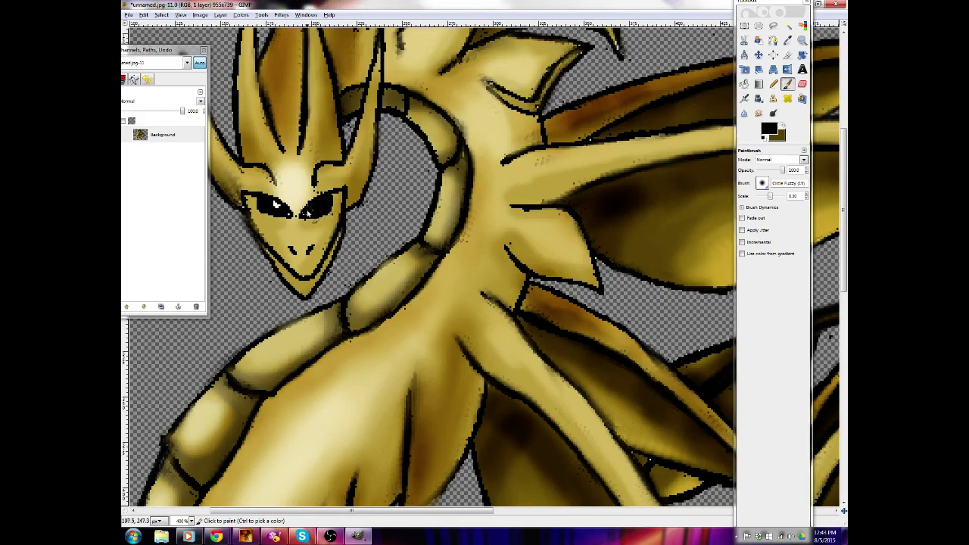
Smudge both eyes with a small brush to blend out their remaining white specks and soften the inner corners
left_click(759, 112)
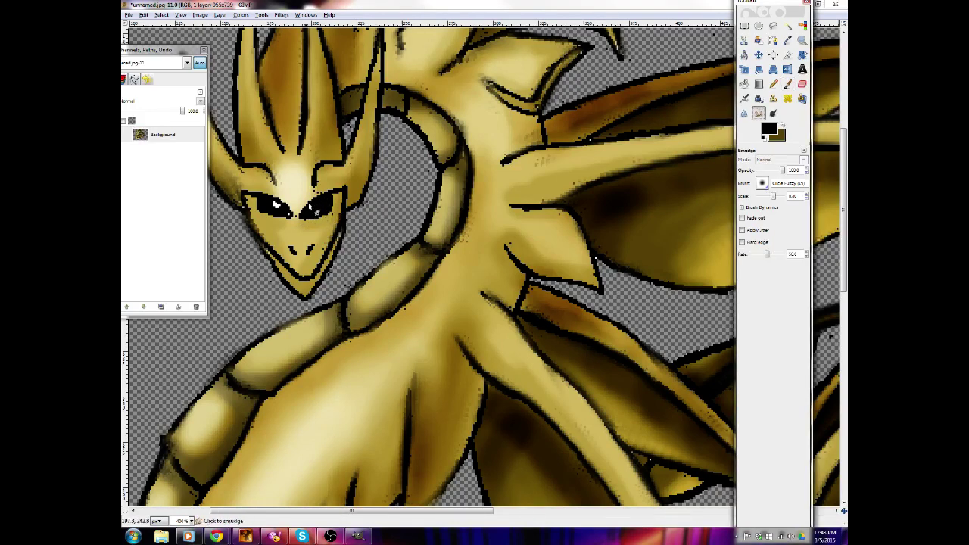
key("bracketleft")
key("bracketleft")
key("bracketleft")
key("bracketleft")
key("bracketleft")
key("bracketleft")
key("bracketleft")
left_click(300, 220)
key("bracketright")
key("bracketright")
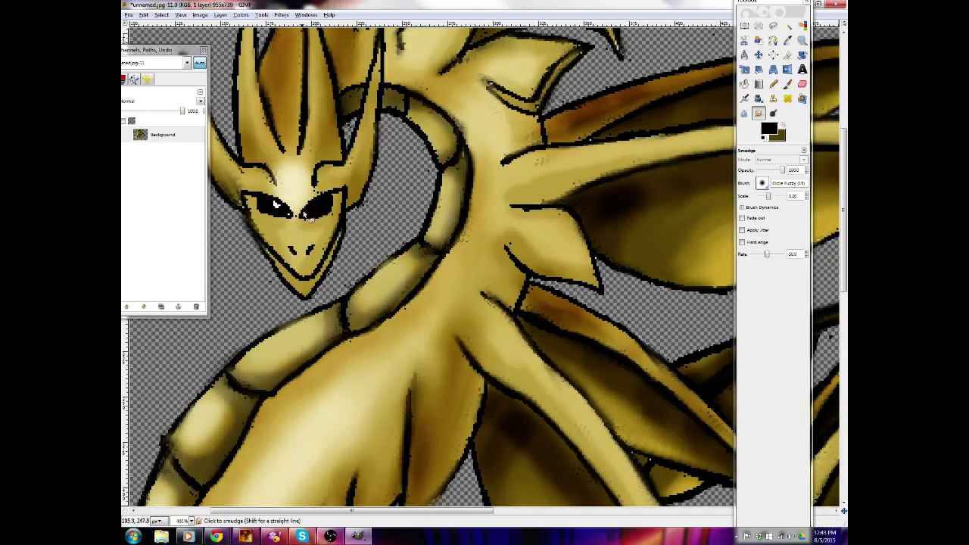
mouse_move(324, 199)
left_mouse_down()
mouse_move(312, 206)
mouse_move(310, 226)
mouse_move(340, 206)
mouse_move(295, 221)
mouse_move(261, 201)
mouse_move(279, 221)
mouse_move(291, 216)
mouse_move(273, 206)
mouse_move(301, 227)
mouse_move(305, 217)
mouse_move(275, 220)
mouse_move(303, 224)
mouse_move(285, 206)
mouse_move(296, 217)
left_mouse_up()
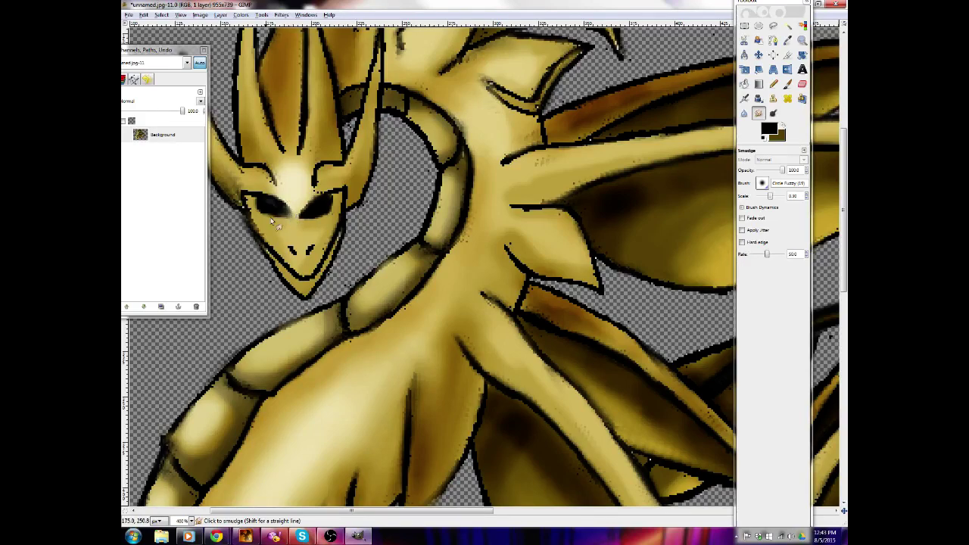
Set the foreground colour to white for the Paintbrush
left_click(769, 128)
left_click_drag(288, 168, 345, 232)
left_click(383, 245)
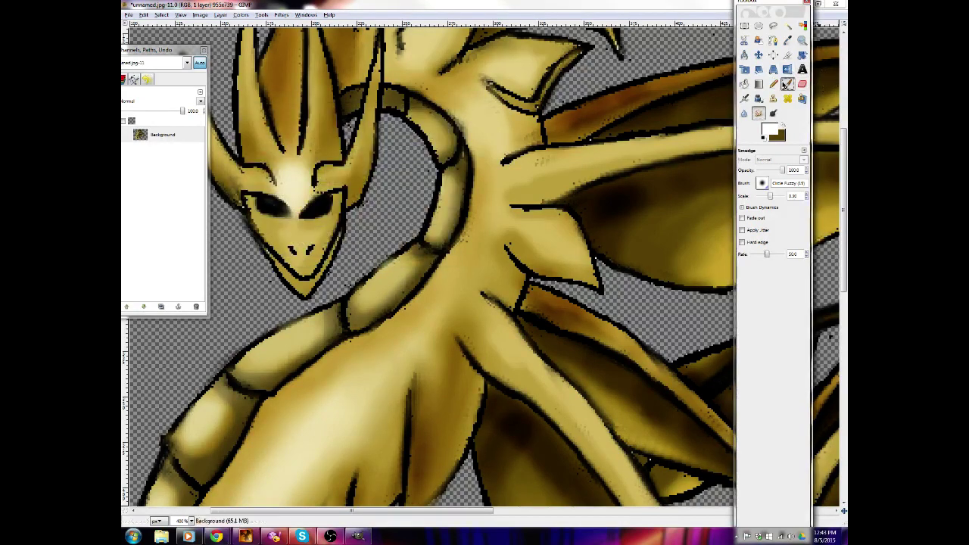
left_click(788, 84)
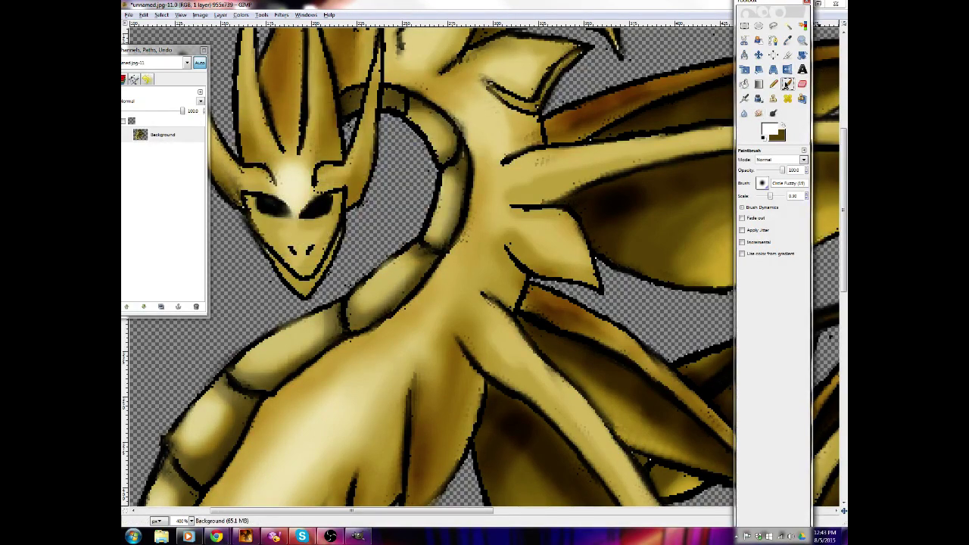
Try a round white dot in the middle of each eye and check it against the whole drawing
left_click(271, 204)
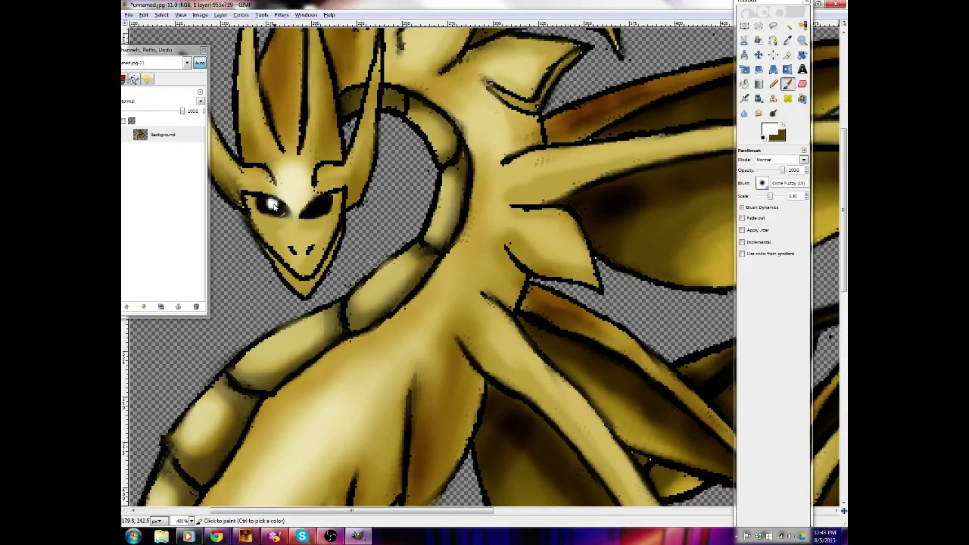
left_click(315, 204)
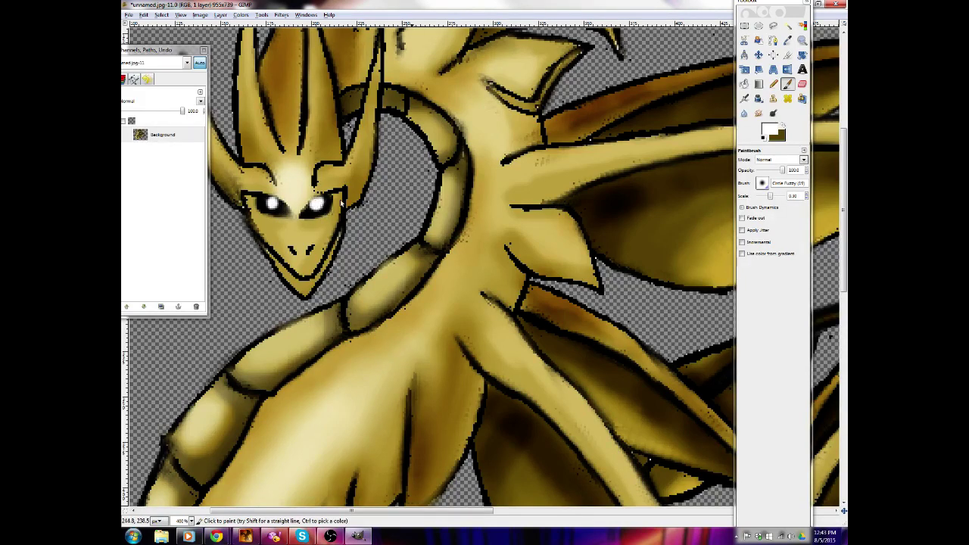
left_click(801, 41)
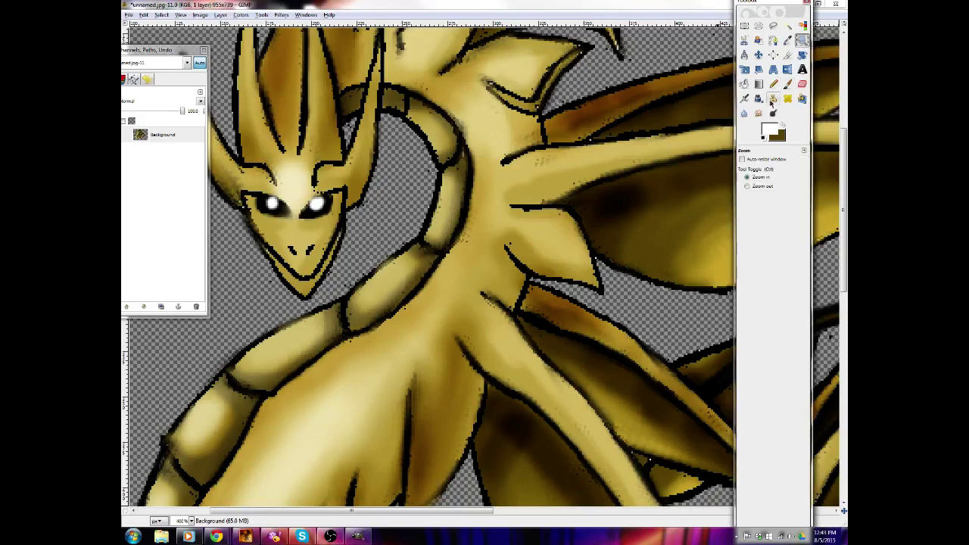
left_click(747, 185)
left_click(488, 156)
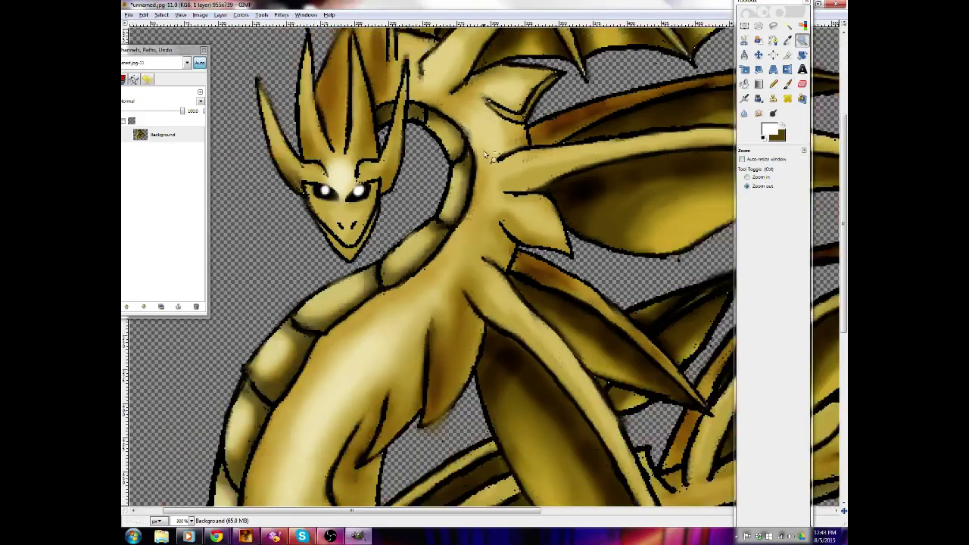
left_click(501, 185)
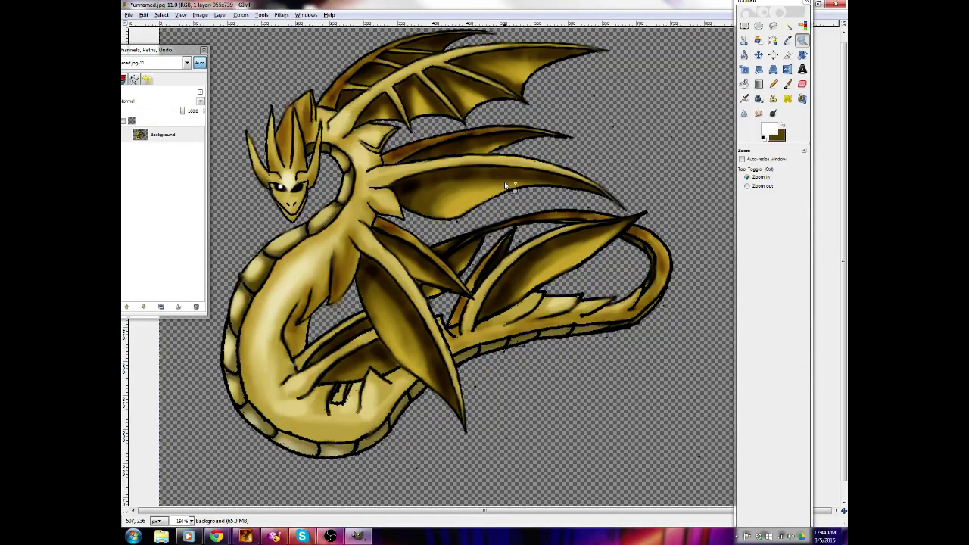
Try thin white near-vertical stripes in the dragon's outer eye, away from the neck, with a small fuzzy brush
left_click(753, 178)
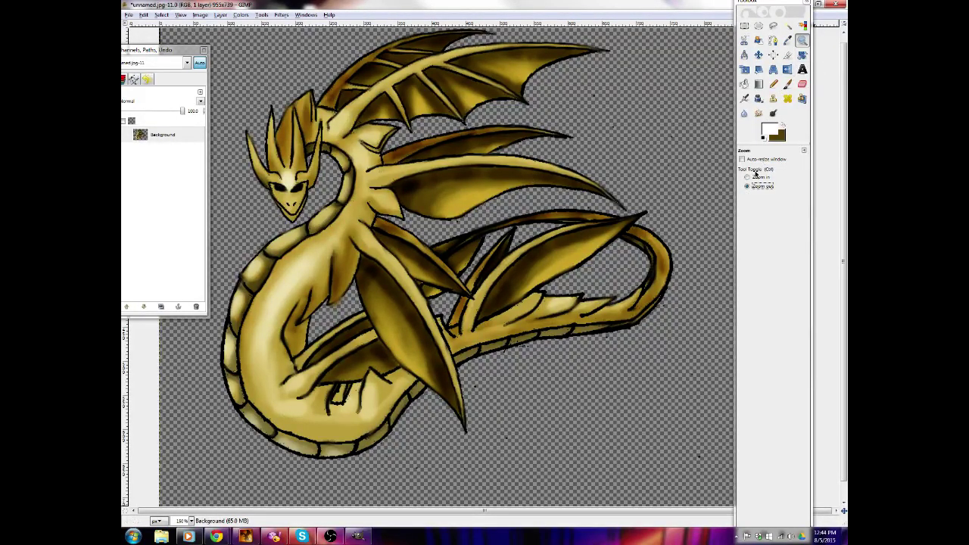
left_click(288, 187)
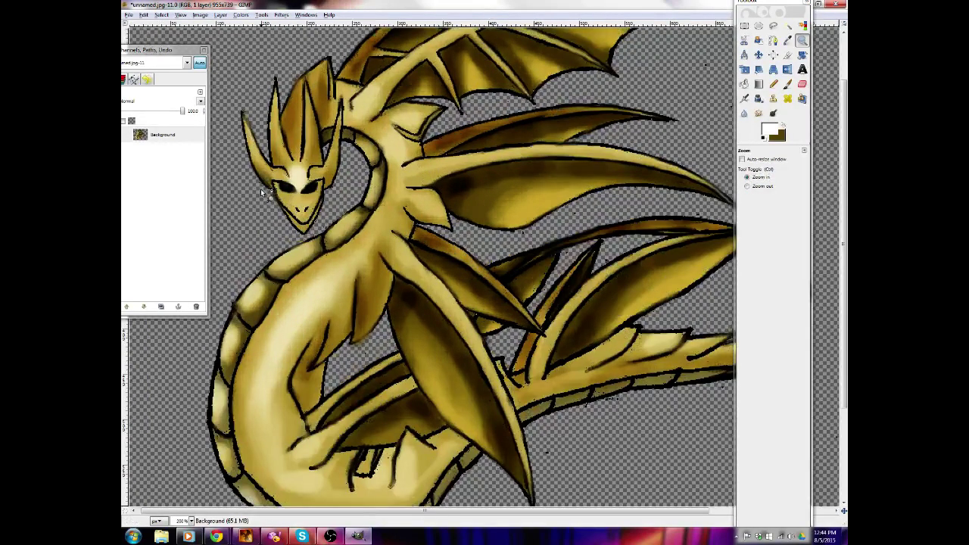
left_click(292, 186)
left_click(294, 186)
left_click(292, 181)
left_click(293, 182)
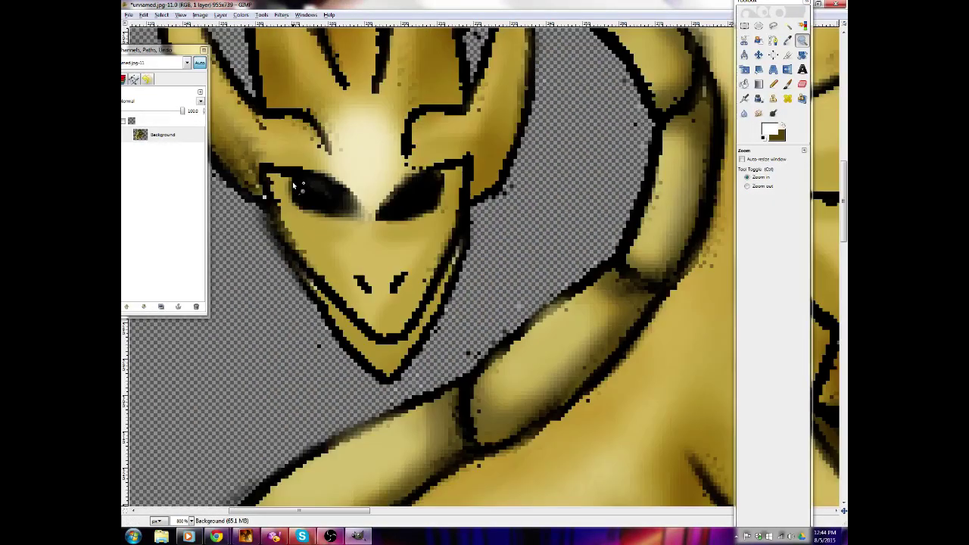
left_click(292, 181)
left_click(788, 84)
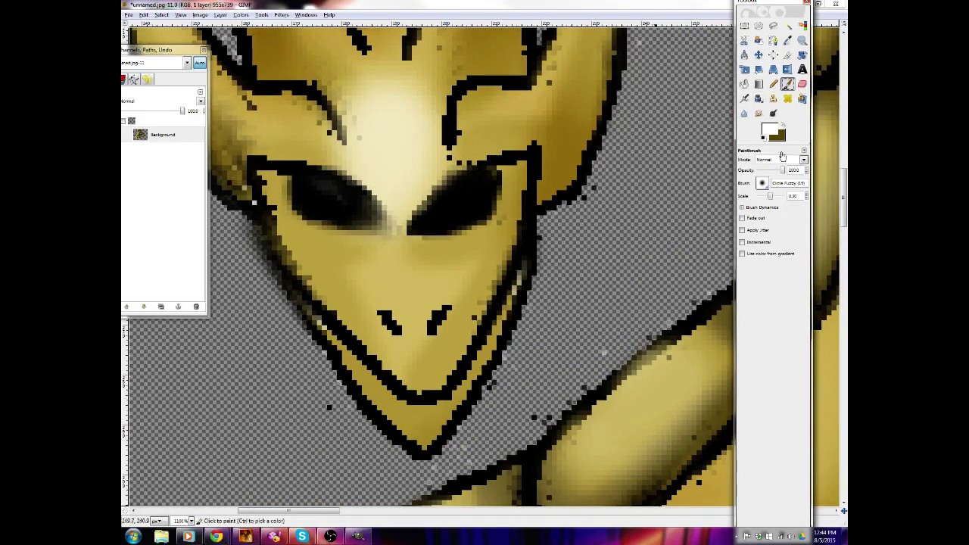
key("bracketleft")
mouse_move(318, 176)
left_mouse_down()
mouse_move(316, 222)
mouse_move(322, 170)
mouse_move(312, 210)
mouse_move(320, 219)
mouse_move(353, 225)
mouse_move(356, 184)
mouse_move(345, 228)
left_mouse_up()
key("shift+]")
key("shift+]")
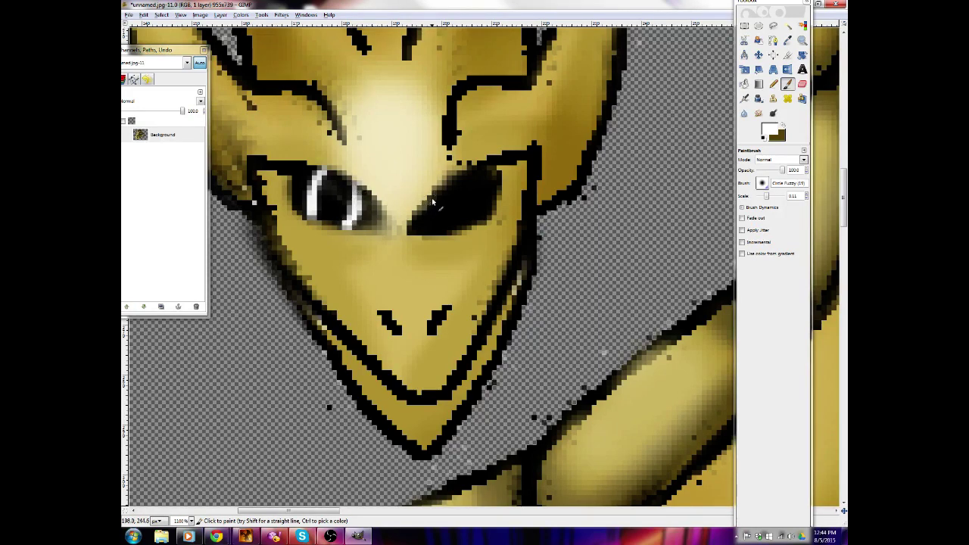
Try matching white stripes in the eye beside the neck, add more to the outer eye, and check the whole drawing
mouse_move(431, 197)
left_mouse_down()
mouse_move(441, 233)
mouse_move(469, 225)
mouse_move(473, 194)
mouse_move(479, 214)
mouse_move(465, 181)
mouse_move(472, 194)
mouse_move(462, 180)
mouse_move(451, 191)
mouse_move(453, 223)
mouse_move(452, 179)
left_mouse_up()
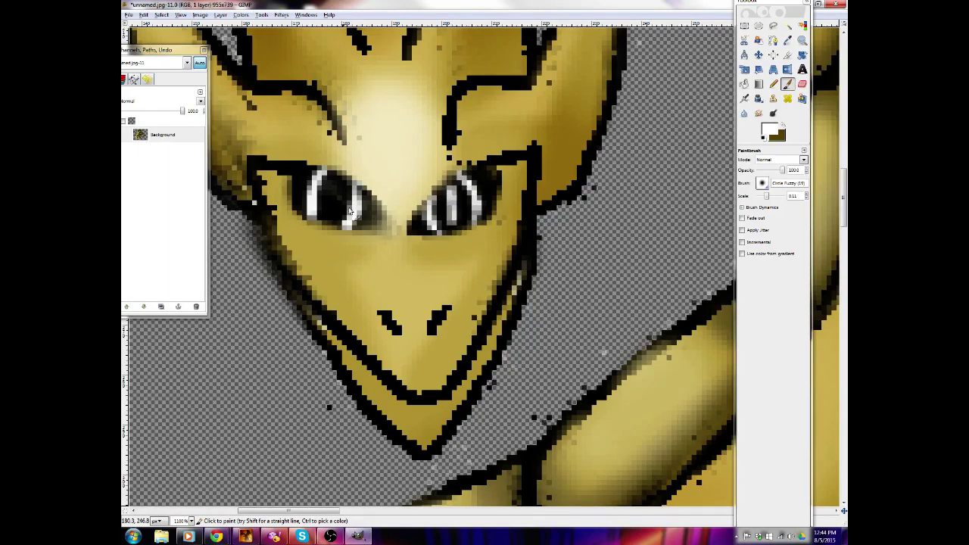
mouse_move(332, 218)
left_mouse_down()
mouse_move(329, 189)
mouse_move(338, 221)
mouse_move(345, 182)
left_mouse_up()
left_click(802, 42)
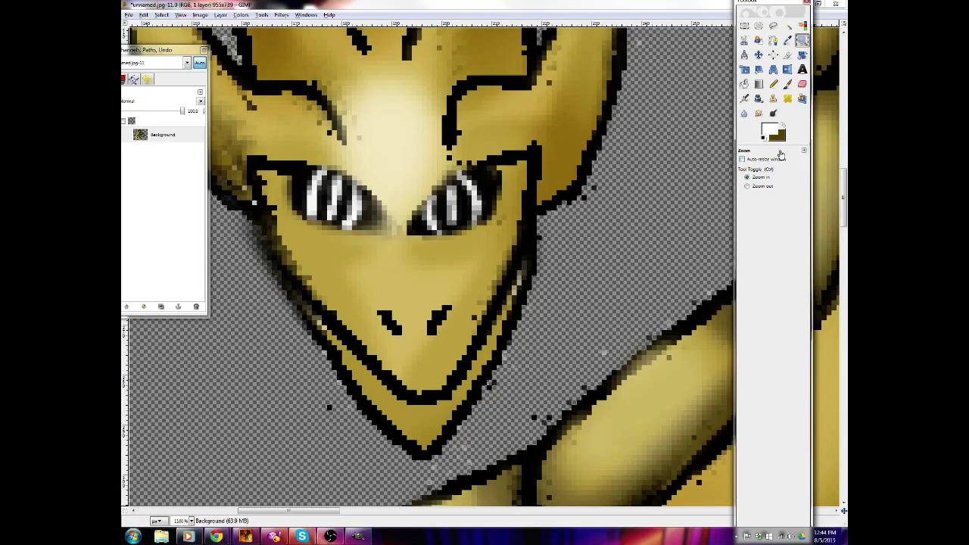
left_click(747, 185)
left_click(638, 211)
left_click(638, 211)
left_click(638, 211)
left_click(636, 213)
left_click(636, 213)
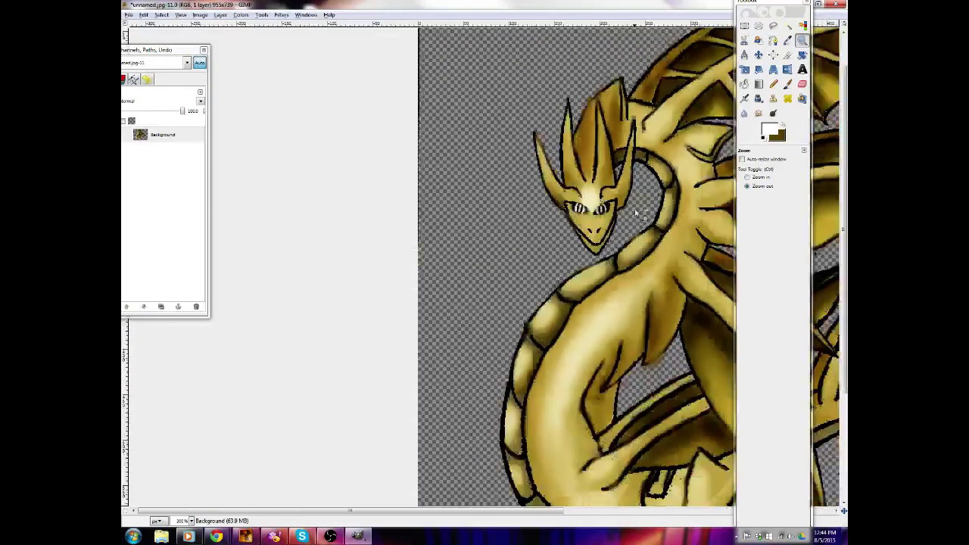
left_click(636, 213)
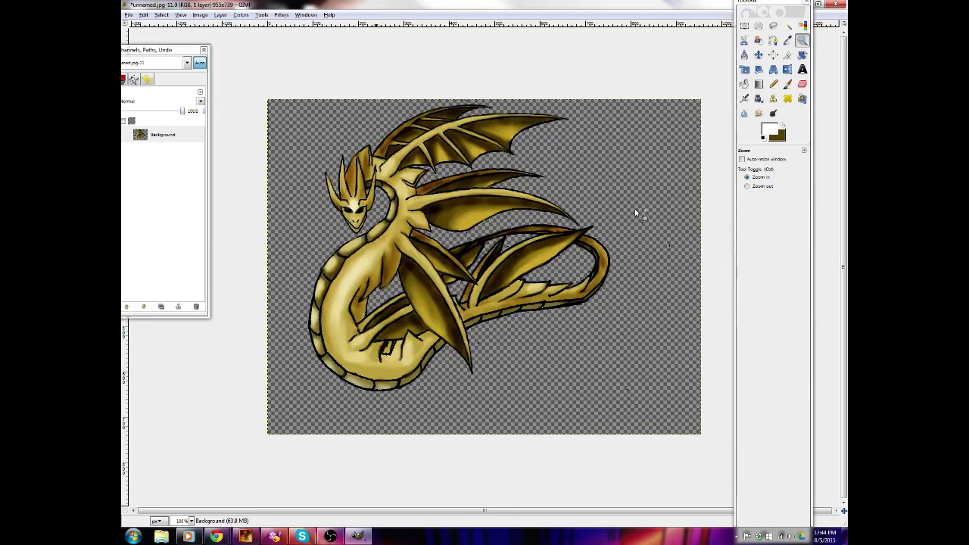
Dab a tiny white dot in each of the dragon's eyes with the fuzzy Paintbrush at scale 0.11
left_click(746, 177)
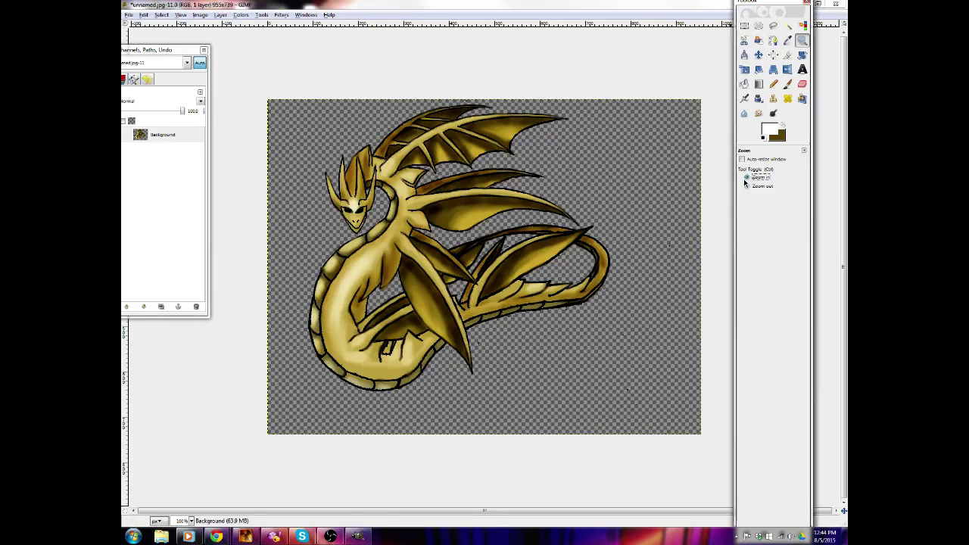
left_click(331, 216)
left_click(330, 216)
left_click(330, 216)
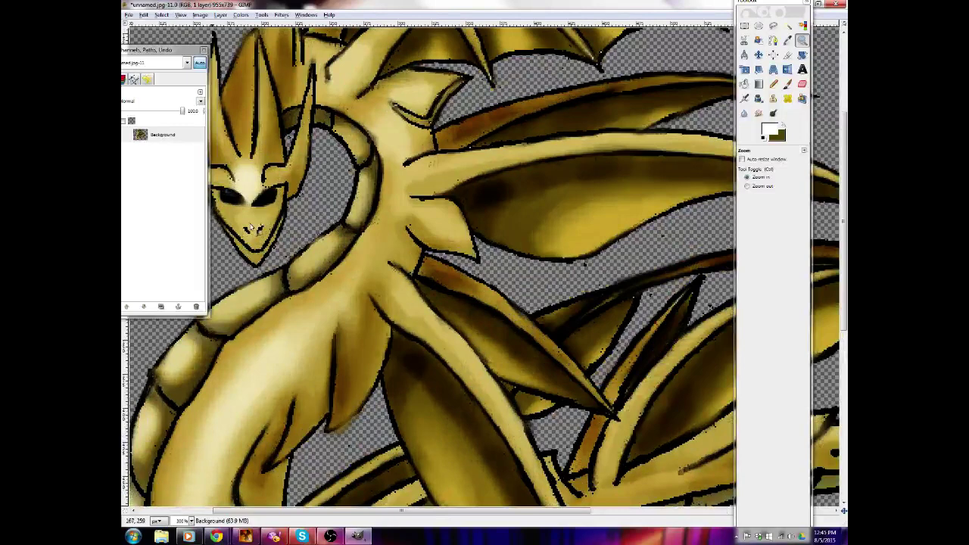
left_click(234, 223)
left_click_drag(424, 511, 335, 512)
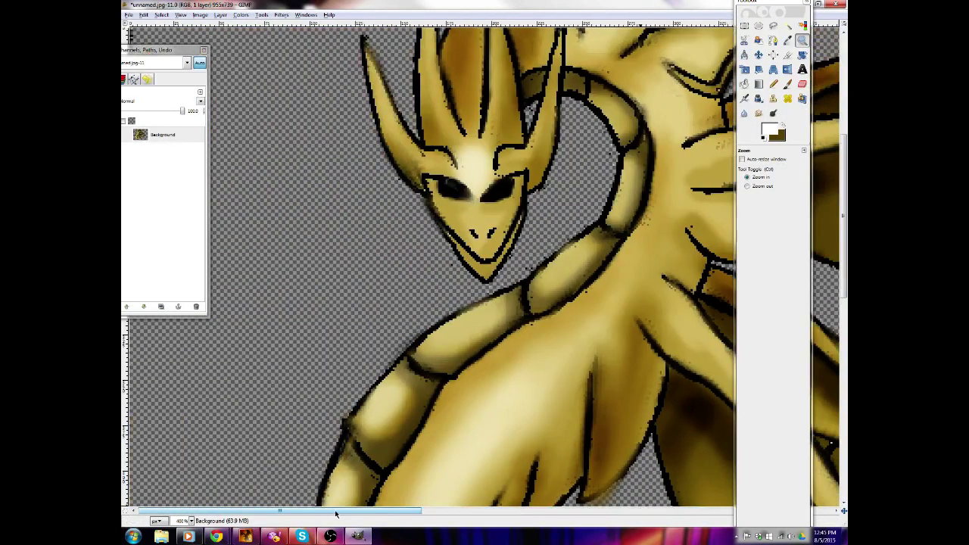
left_click(787, 84)
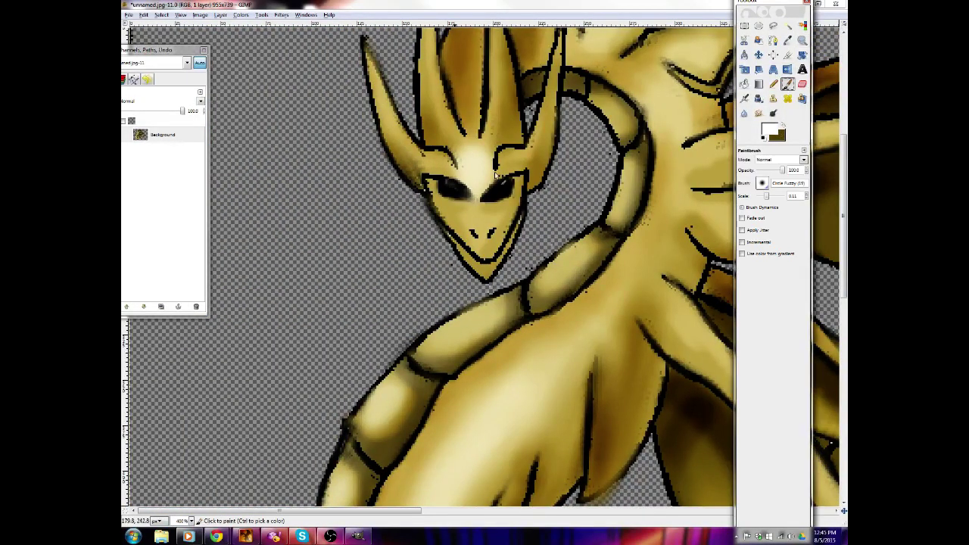
left_click(500, 193)
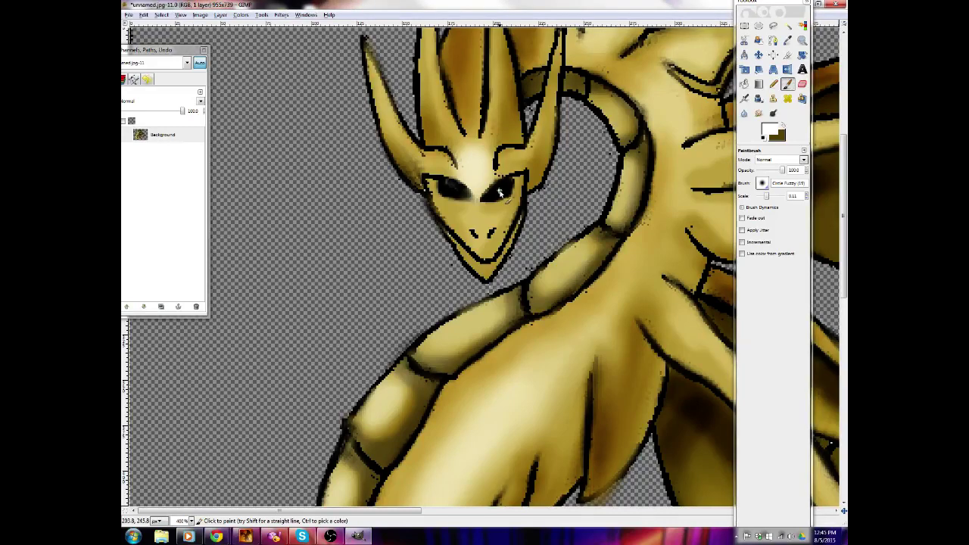
left_click(451, 187)
Try larger round white dots in both eyes with an enlarged fuzzy brush
key("bracketright")
key("bracketright")
key("bracketright")
key("bracketright")
left_click(452, 191)
left_click(452, 191)
left_click(452, 191)
left_click(453, 191)
left_click(499, 192)
left_click(500, 192)
left_click(500, 193)
Try filling both eye shapes completely with white and smudging the lower edge of the eye beside the neck
key("bracketleft")
key("bracketleft")
left_click_drag(509, 179, 482, 200)
mouse_move(491, 200)
left_mouse_down()
mouse_move(504, 196)
mouse_move(449, 200)
mouse_move(449, 184)
mouse_move(469, 196)
mouse_move(449, 188)
left_mouse_up()
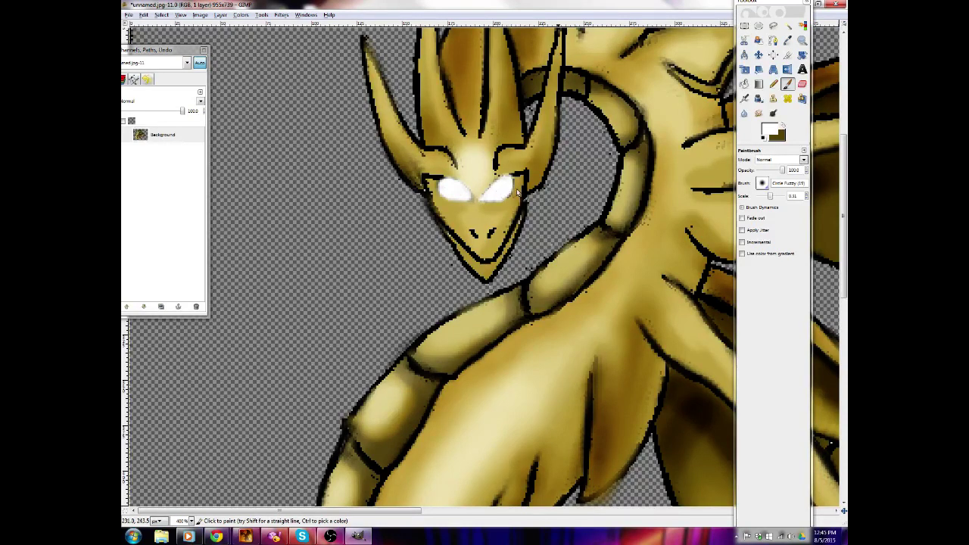
left_click(758, 113)
mouse_move(491, 205)
left_mouse_down()
mouse_move(480, 196)
mouse_move(485, 207)
mouse_move(498, 204)
left_mouse_up()
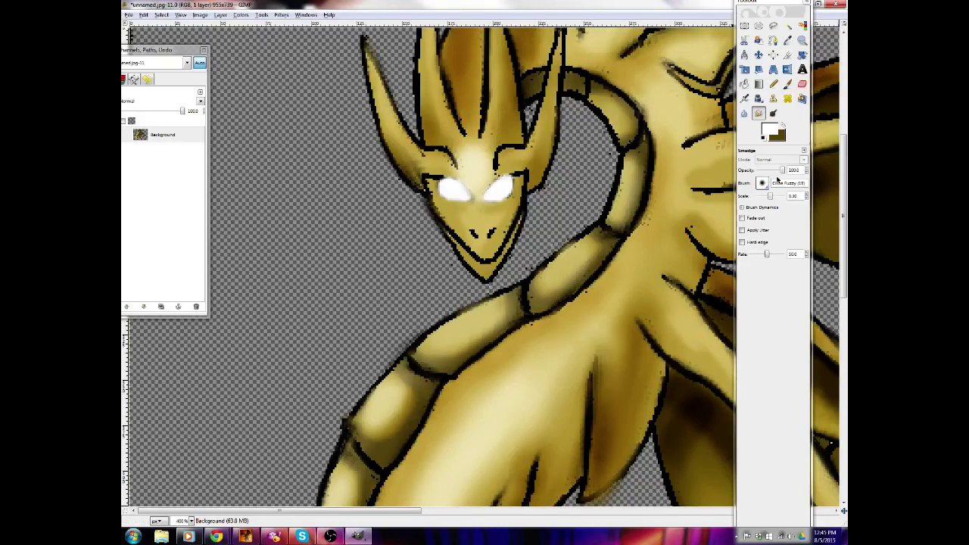
Try a round black pupil in the whitened outer eye, first at brush scale 0.31 and again with a smaller brush
left_click(772, 132)
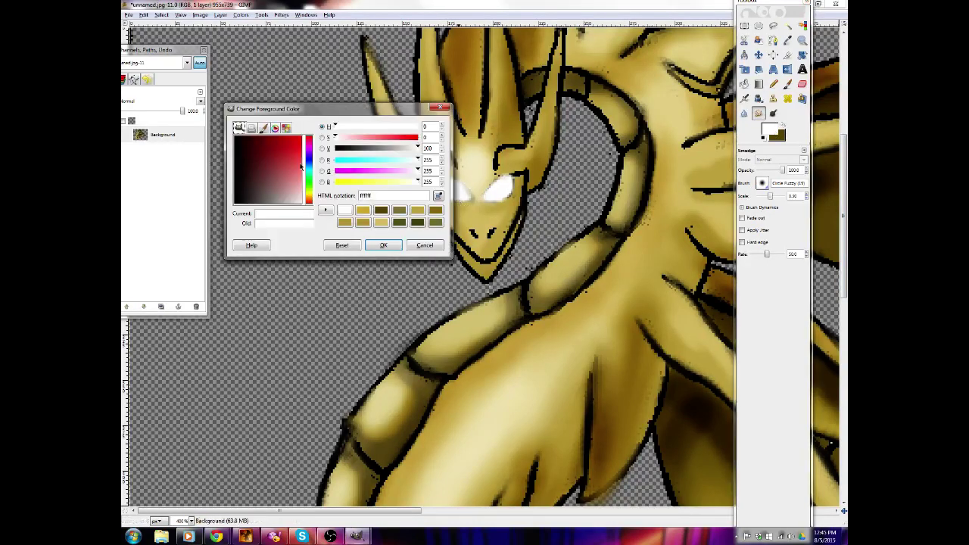
left_click_drag(249, 193, 227, 252)
left_click(383, 244)
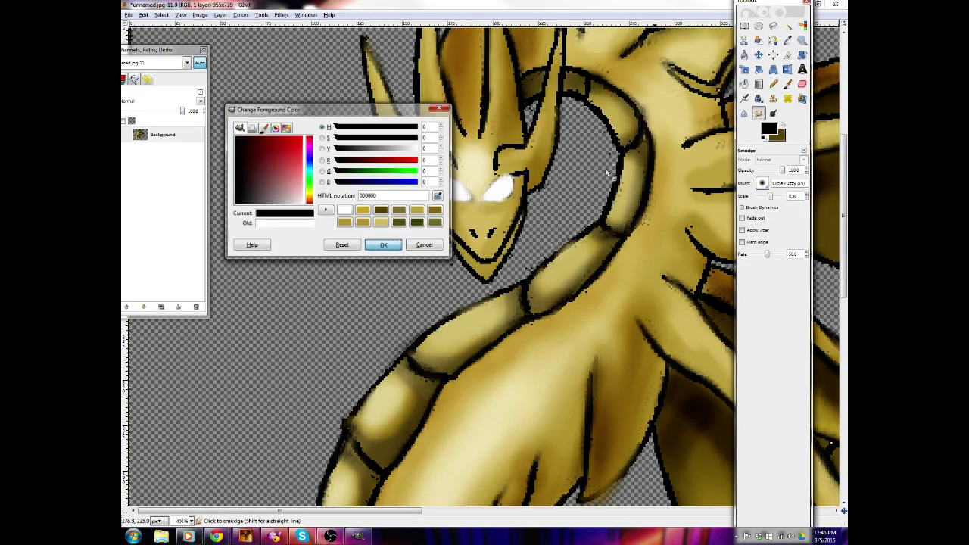
key("p")
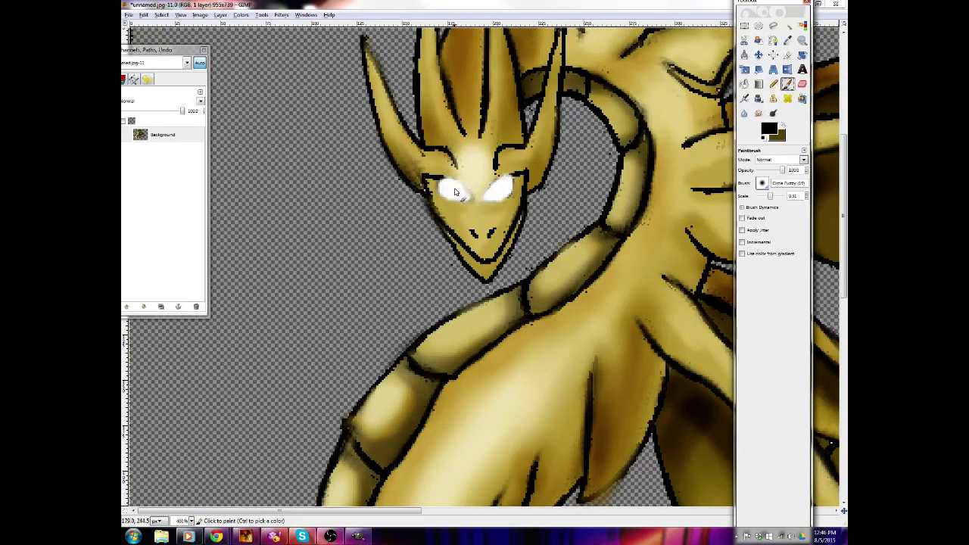
left_click(453, 189)
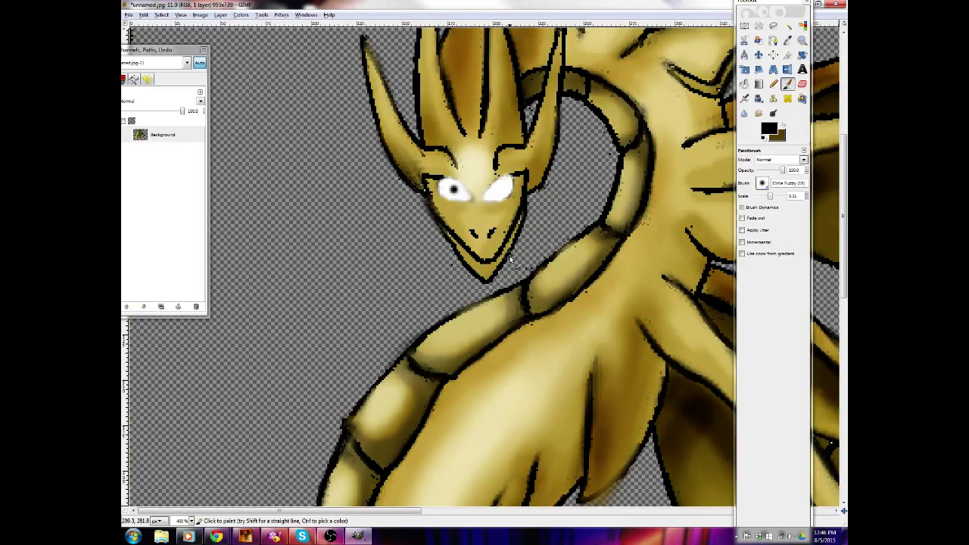
key("ctrl+z")
key("ctrl+z")
mouse_move(452, 183)
left_mouse_down()
mouse_move(452, 196)
mouse_move(451, 186)
left_mouse_up()
key("ctrl+z")
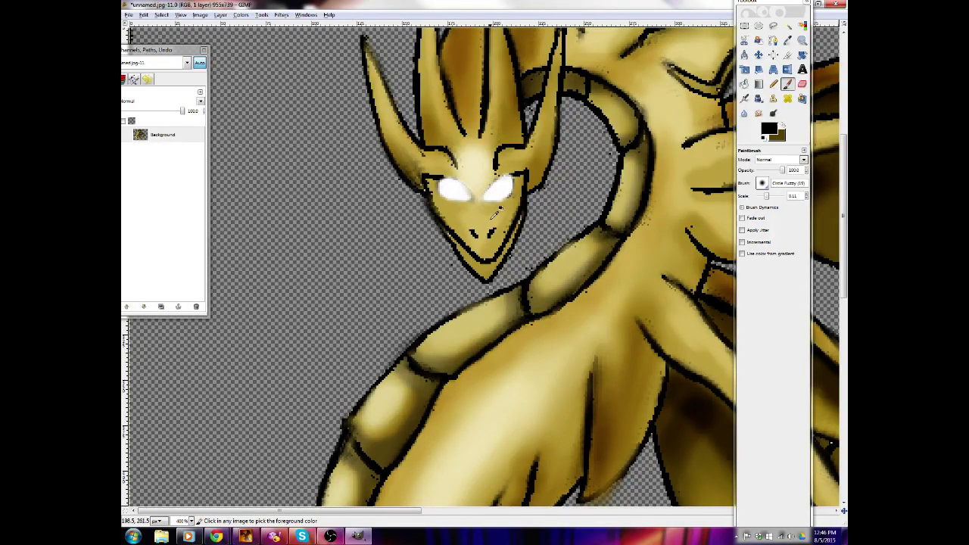
Undo the white fills and larger dots in both eyes, back to the black eyes with tiny white dots
key("ctrl+z")
key("ctrl+z")
key("ctrl+z")
key("ctrl+z")
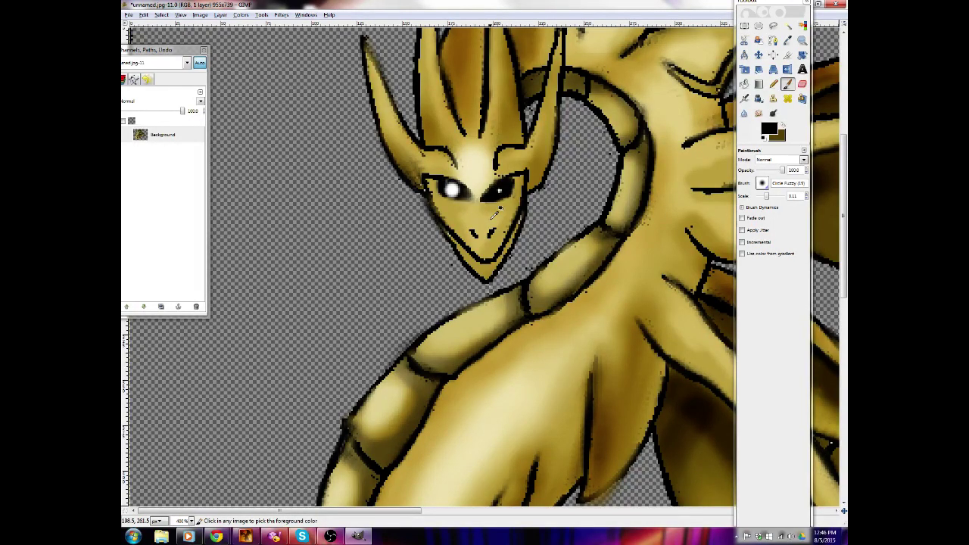
key("ctrl+z")
key("ctrl+z")
key("ctrl+z")
key("ctrl+z")
key("ctrl+z")
key("ctrl+z")
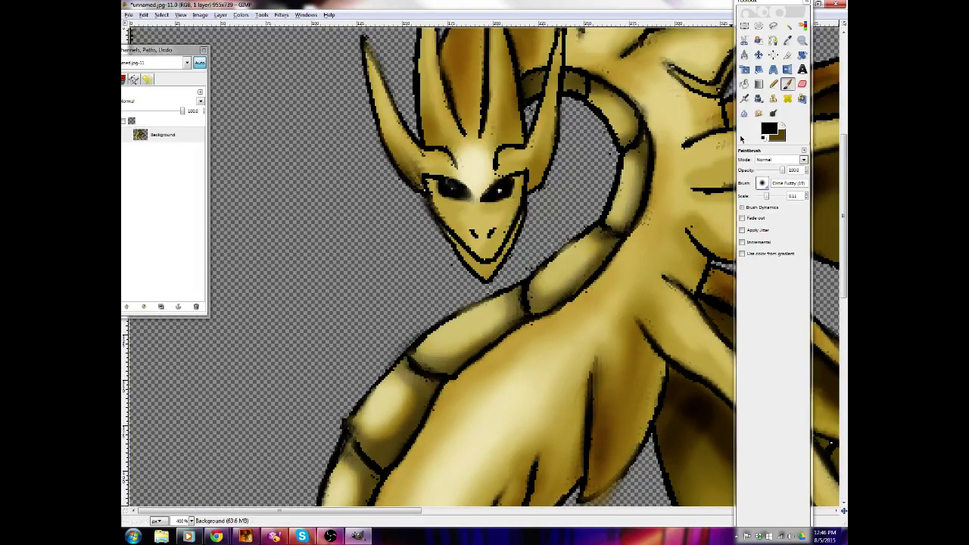
Try a round cream dot in colour fff1c0 in the eye beside the neck, with the brush at scale 0.41
left_click(781, 127)
left_click(768, 128)
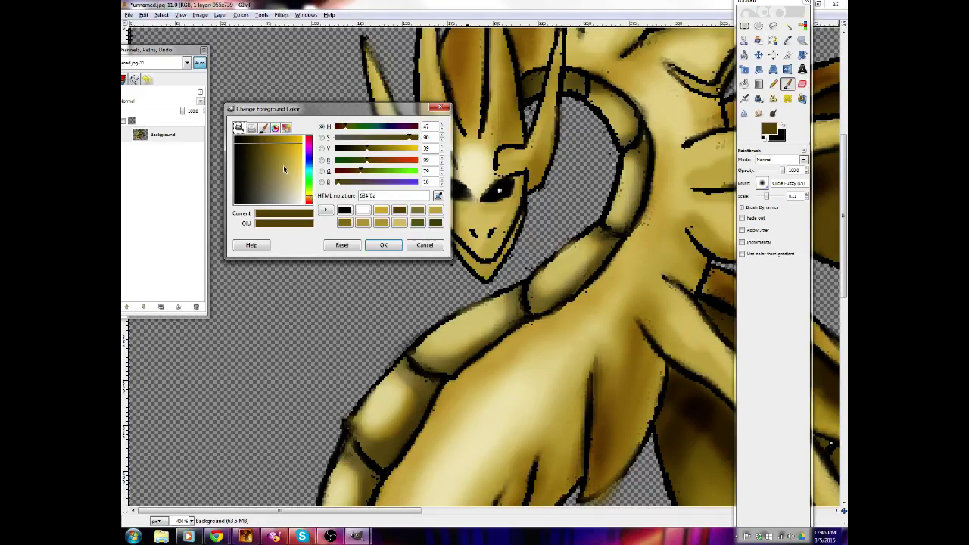
left_click_drag(284, 164, 302, 187)
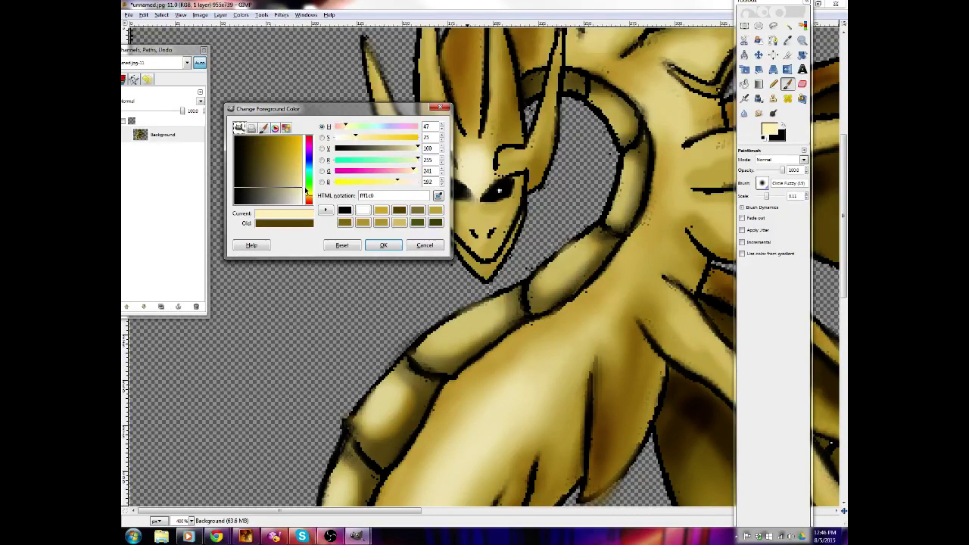
left_click(383, 245)
left_click_drag(500, 193, 498, 192)
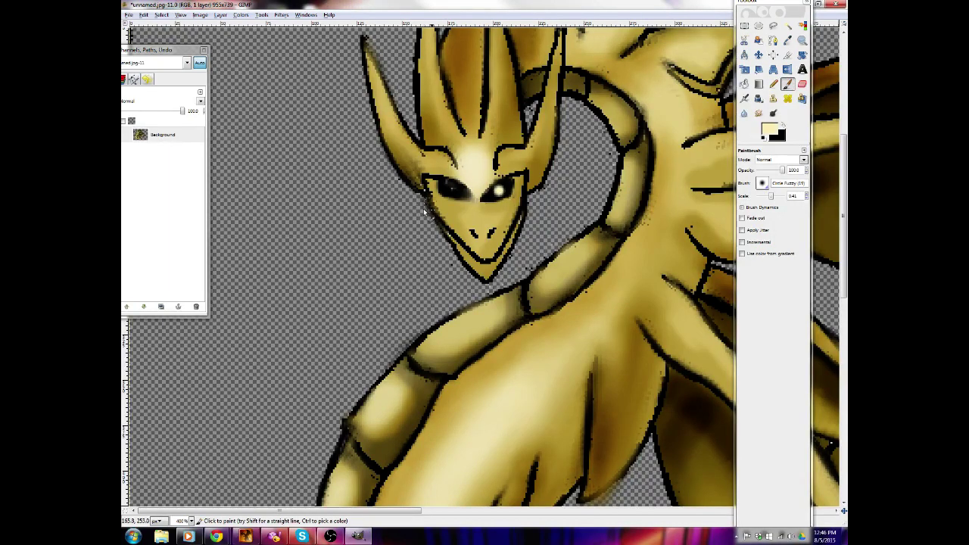
Paint a round pale green dot in colour c4ffc0 in each eye and check the eyes against the whole drawing
left_click(776, 129)
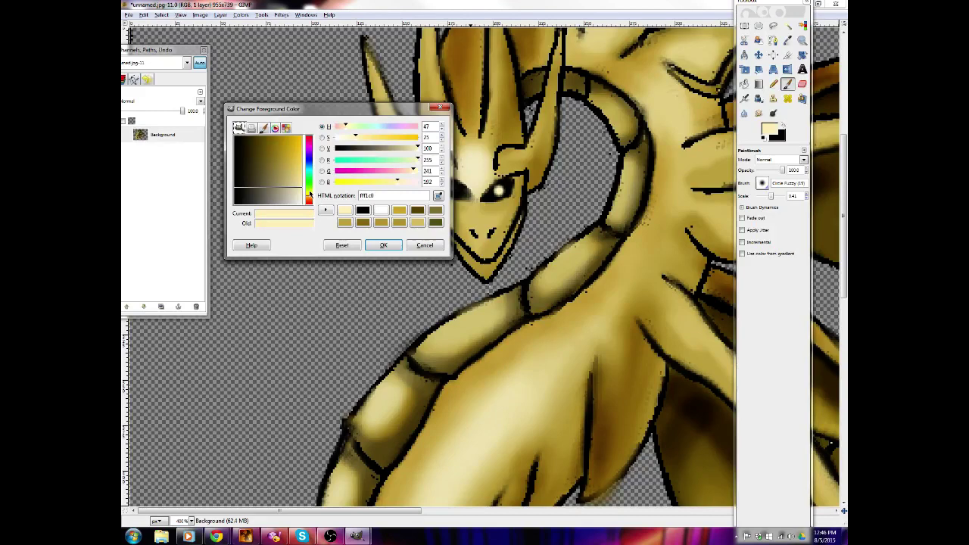
left_click(310, 185)
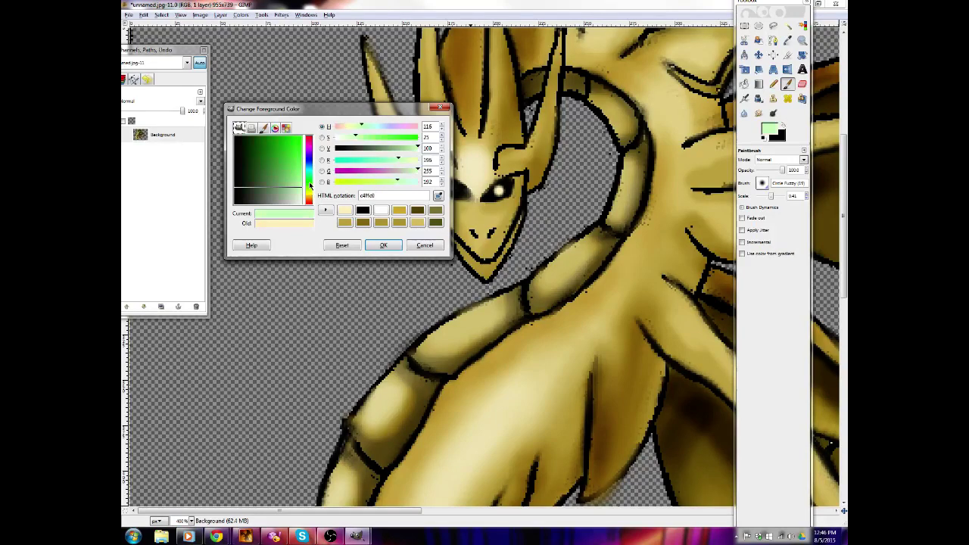
left_click(384, 246)
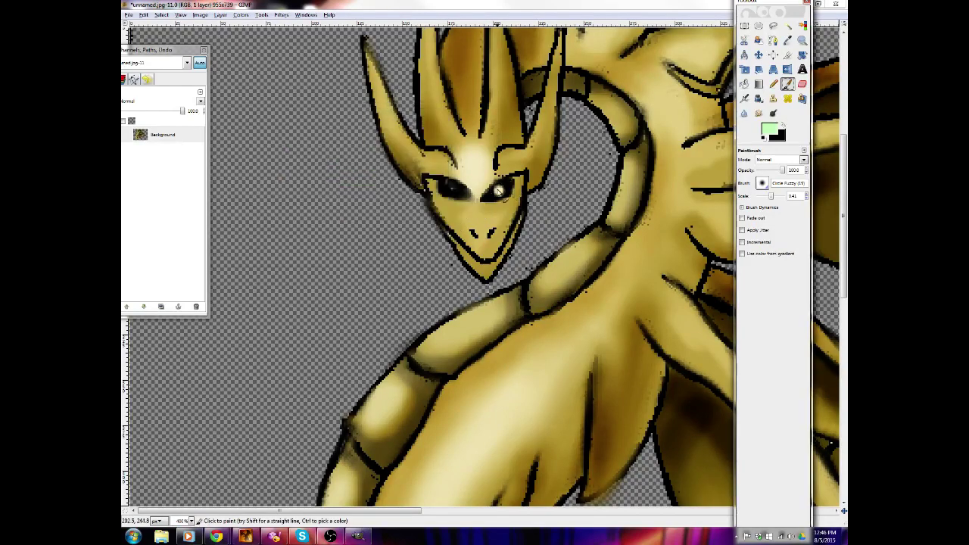
left_click(499, 192)
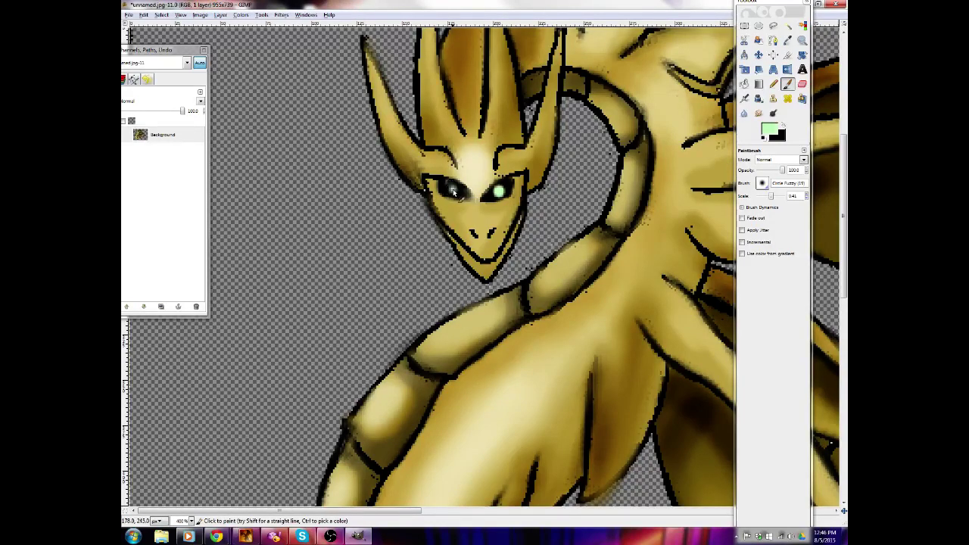
left_click_drag(454, 192, 456, 193)
left_click(801, 40)
left_click(755, 187)
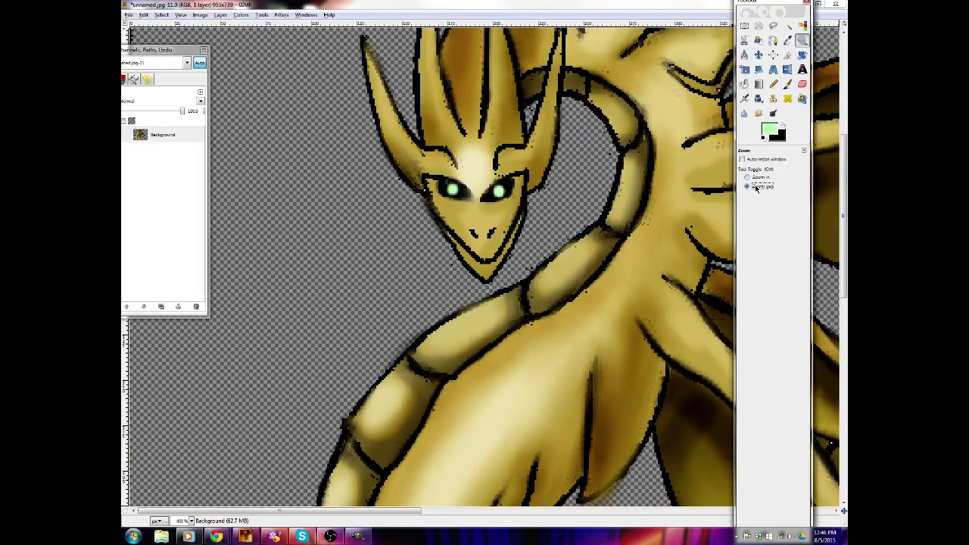
left_click(673, 201)
left_click(673, 201)
left_click(673, 202)
left_click(673, 201)
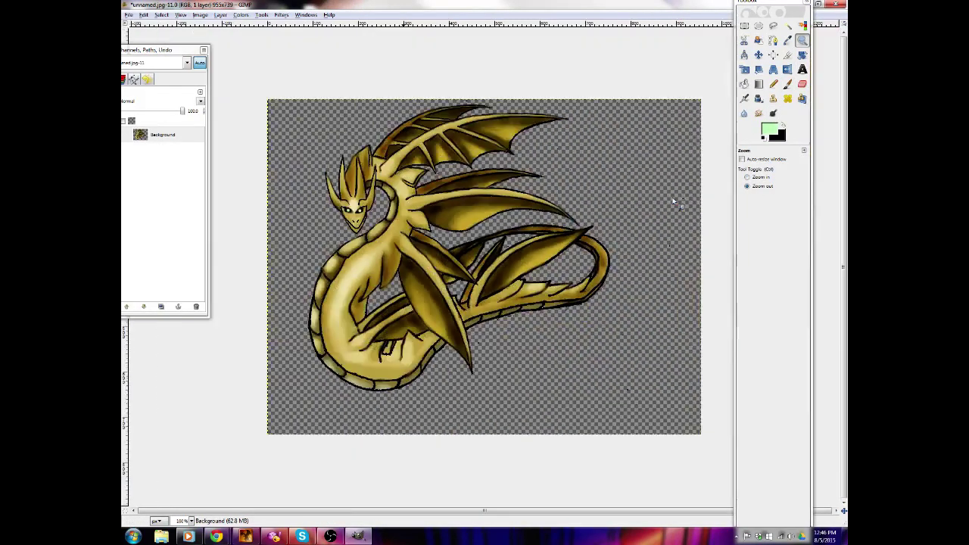
left_click(673, 201)
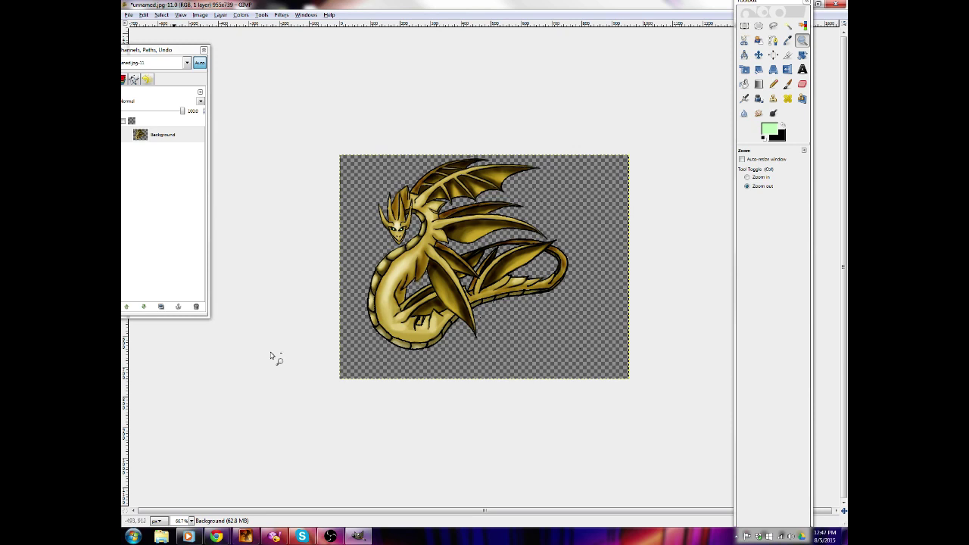
Look at the painted background of the Seven Wing picture in Windows Photo Viewer and close it
left_click(134, 536)
left_click(265, 354)
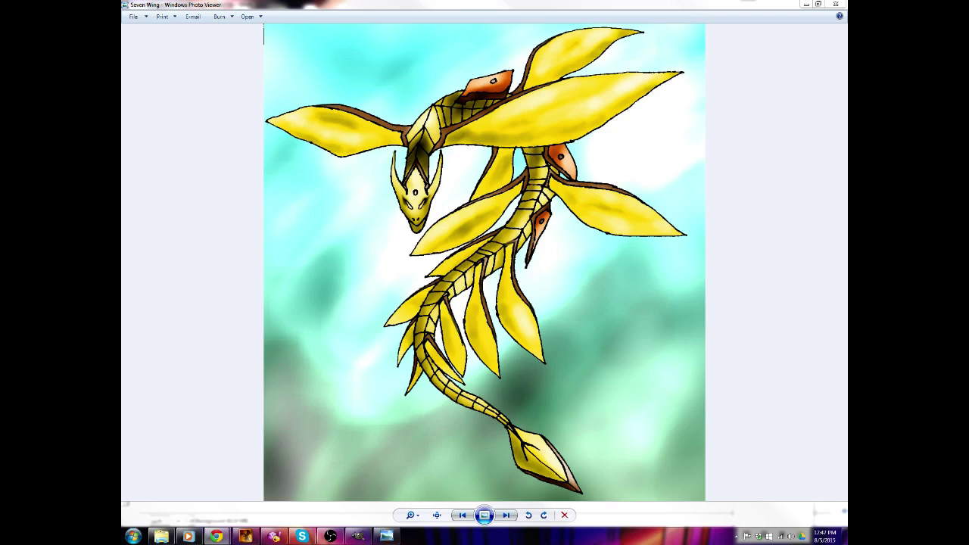
left_click(833, 5)
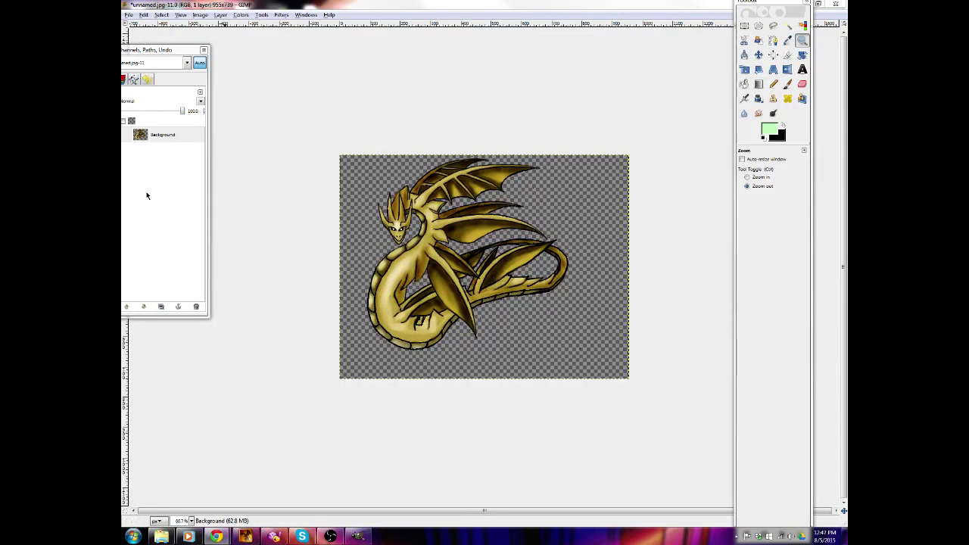
Add a transparent 955 × 739 px layer and place it beneath the dragon layer
right_click(172, 137)
left_click(191, 158)
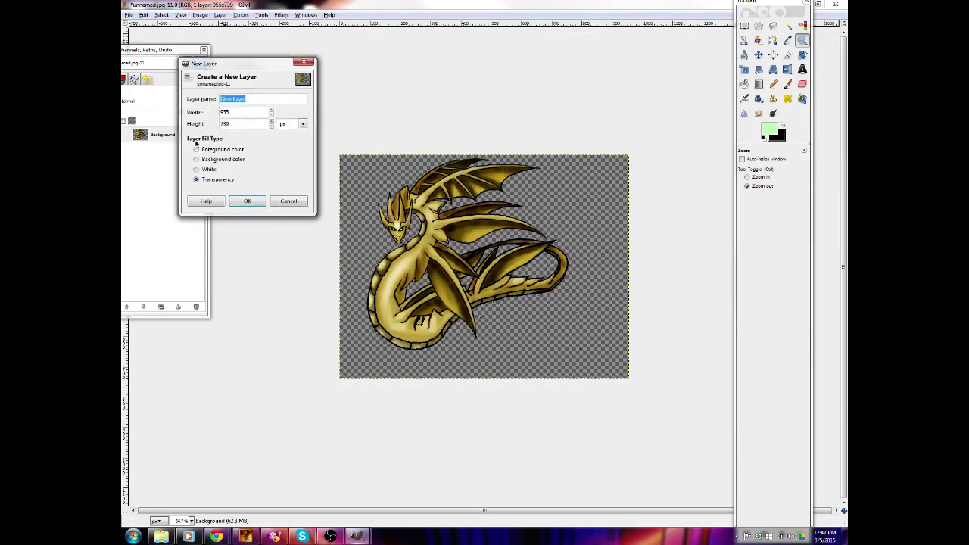
left_click(249, 202)
left_click_drag(163, 135, 181, 161)
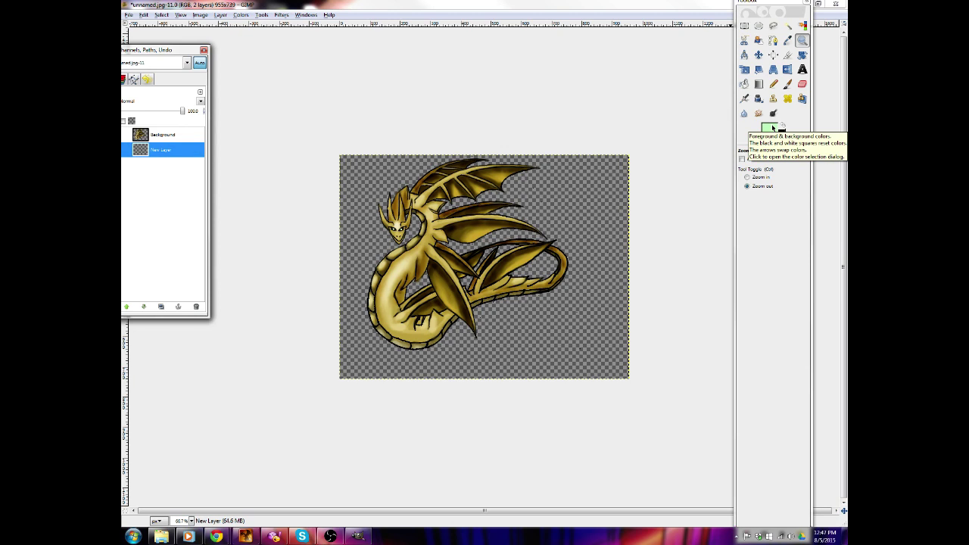
Set the Paintbrush's foreground colour to light cyan, 8af2f8
left_click(787, 84)
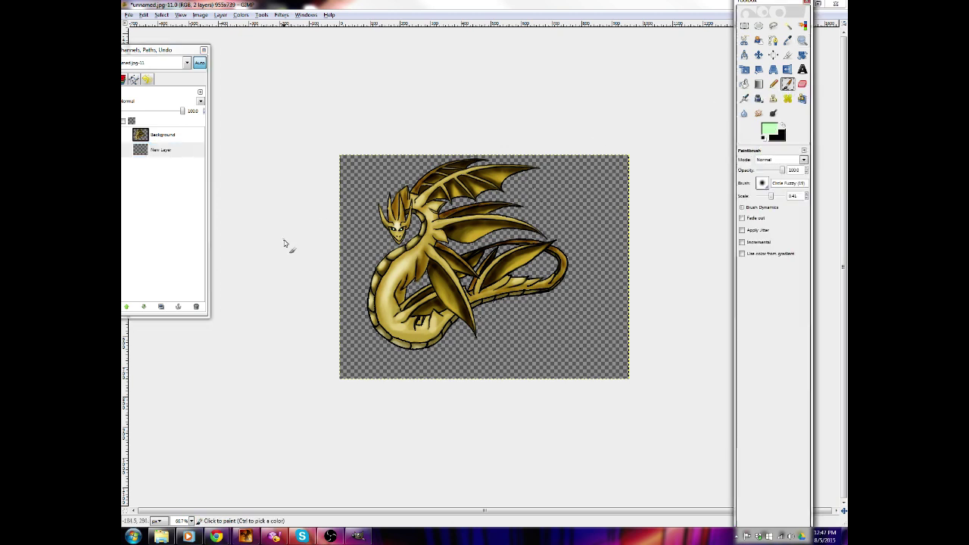
left_click(768, 129)
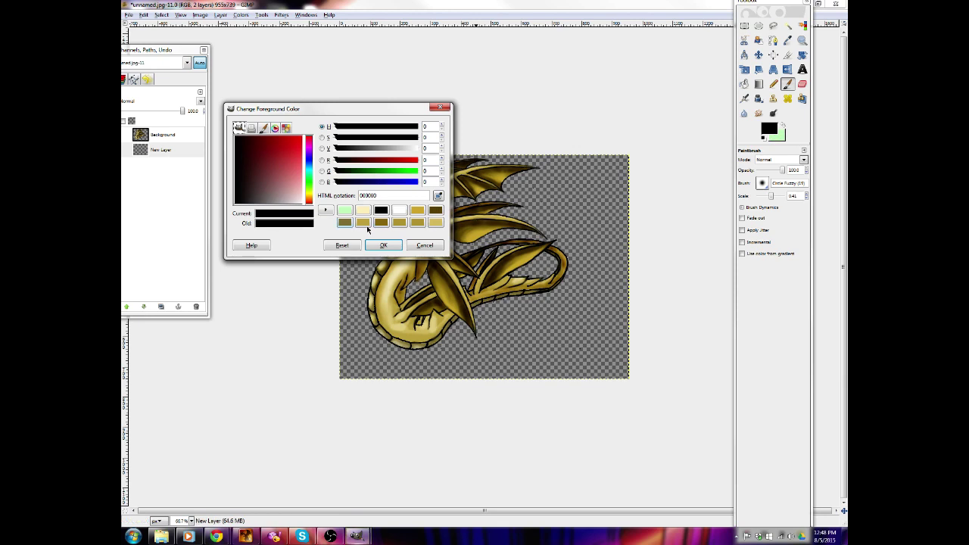
left_click(309, 179)
left_click_drag(286, 161, 299, 174)
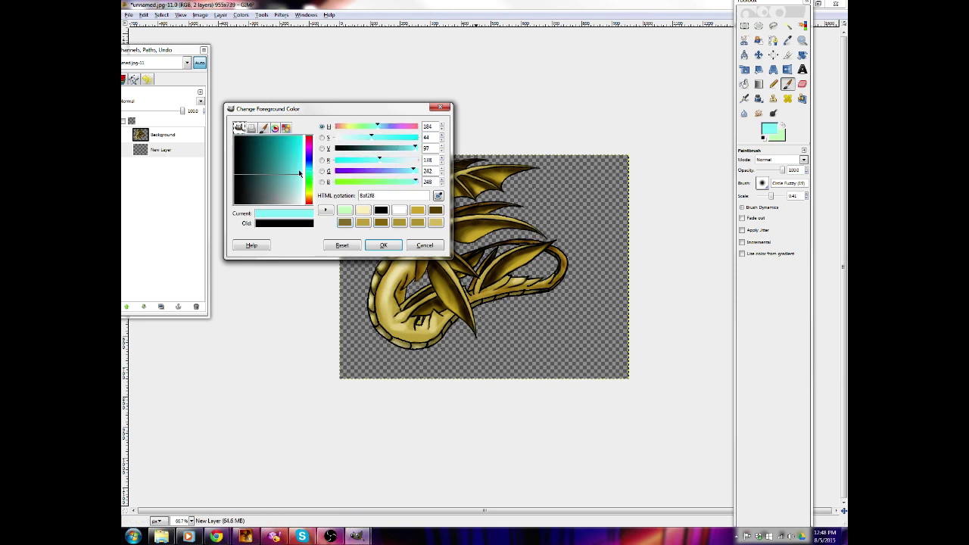
left_click(383, 245)
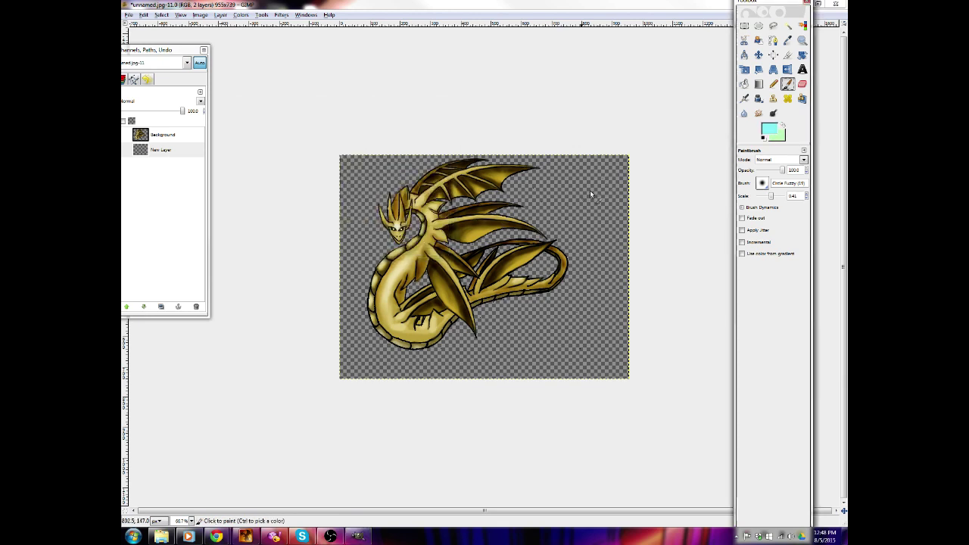
Enlarge the Paintbrush to scale 10.00 and cover the new layer with light cyan, except its lower-right corner
key("bracketright")
key("bracketright")
key("bracketright")
key("bracketright")
mouse_move(419, 217)
left_mouse_down()
mouse_move(308, 323)
mouse_move(485, 192)
mouse_move(370, 244)
mouse_move(464, 137)
mouse_move(384, 161)
mouse_move(341, 215)
mouse_move(432, 140)
mouse_move(396, 99)
mouse_move(345, 148)
mouse_move(528, 176)
mouse_move(503, 178)
mouse_move(476, 216)
mouse_move(580, 134)
left_mouse_up()
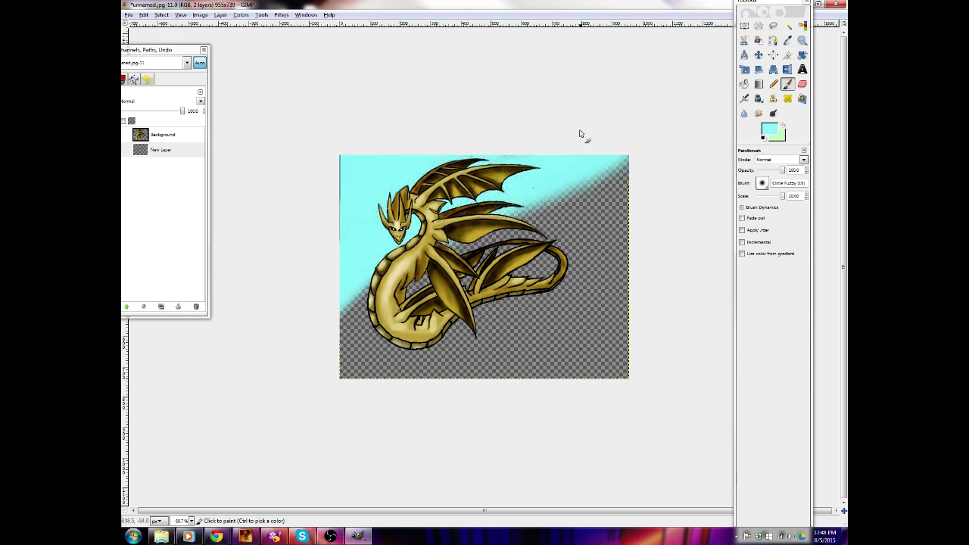
mouse_move(473, 167)
left_mouse_down()
mouse_move(697, 166)
mouse_move(503, 199)
left_mouse_up()
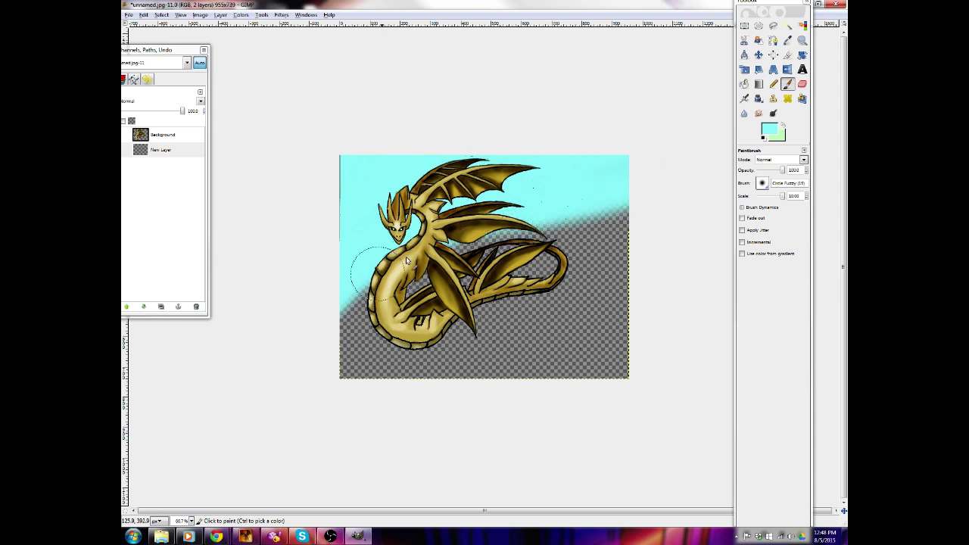
mouse_move(396, 246)
left_mouse_down()
mouse_move(314, 329)
mouse_move(547, 223)
mouse_move(346, 320)
mouse_move(380, 338)
mouse_move(483, 274)
mouse_move(413, 349)
mouse_move(584, 233)
mouse_move(356, 375)
mouse_move(653, 216)
mouse_move(558, 223)
left_mouse_up()
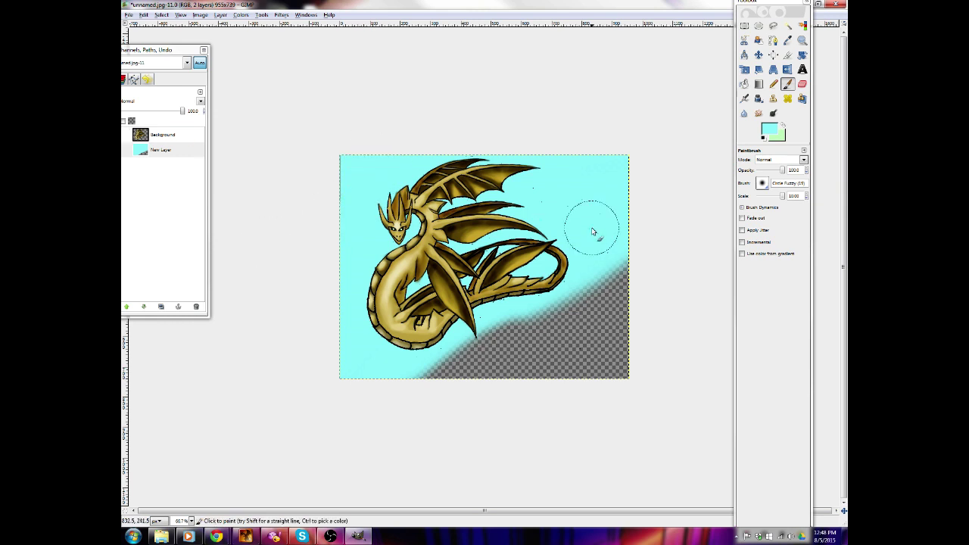
Swap to the pale green colour, fill the uncovered lower-right corner, and make the dragon's Background layer active
left_click(784, 126)
mouse_move(617, 267)
left_mouse_down()
mouse_move(584, 311)
mouse_move(622, 272)
mouse_move(569, 328)
mouse_move(511, 358)
mouse_move(497, 346)
mouse_move(520, 353)
mouse_move(508, 345)
mouse_move(383, 407)
mouse_move(487, 352)
mouse_move(681, 349)
mouse_move(527, 398)
mouse_move(631, 341)
mouse_move(461, 396)
left_mouse_up()
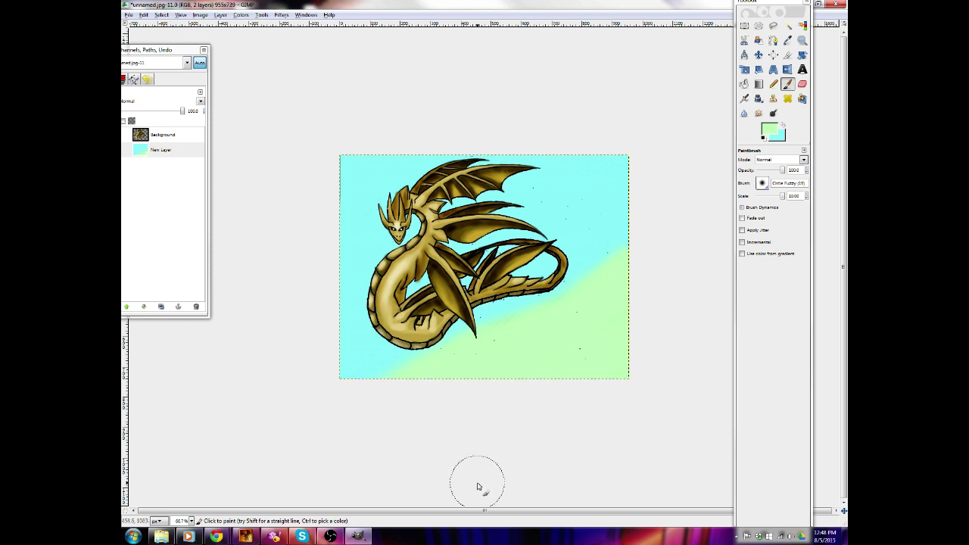
left_click(168, 141)
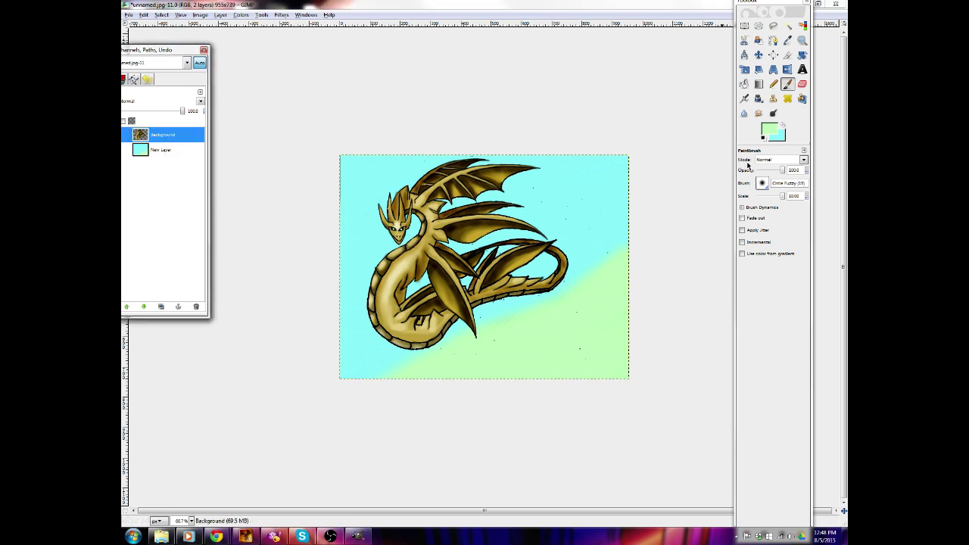
left_click(758, 113)
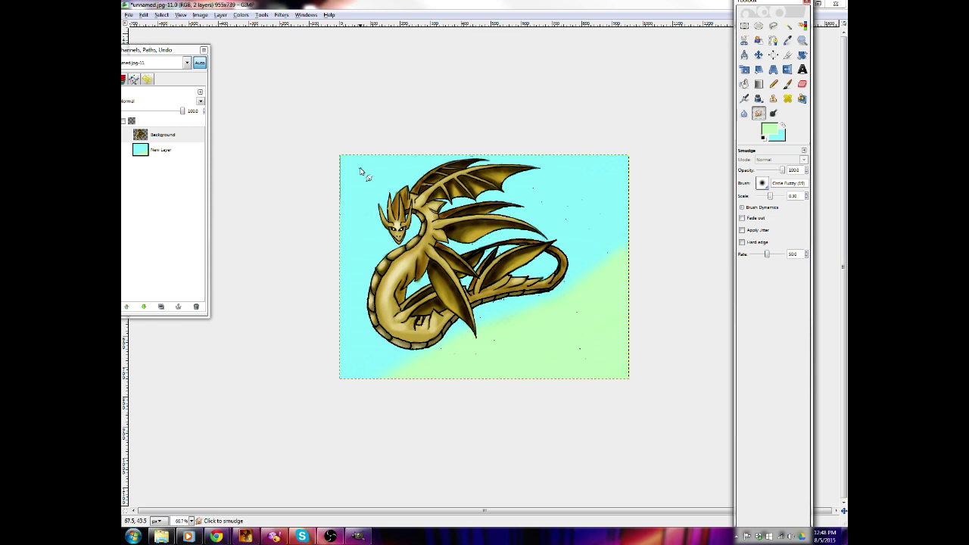
key("bracketright")
key("bracketright")
key("bracketright")
key("bracketright")
key("bracketright")
key("bracketright")
key("bracketright")
key("bracketright")
key("bracketright")
key("bracketright")
key("bracketright")
key("bracketright")
key("bracketright")
key("bracketright")
key("bracketright")
key("bracketright")
key("bracketright")
Erase stray dark specks around the dragon on its layer, using the Eraser at scale 6.20
left_click(802, 83)
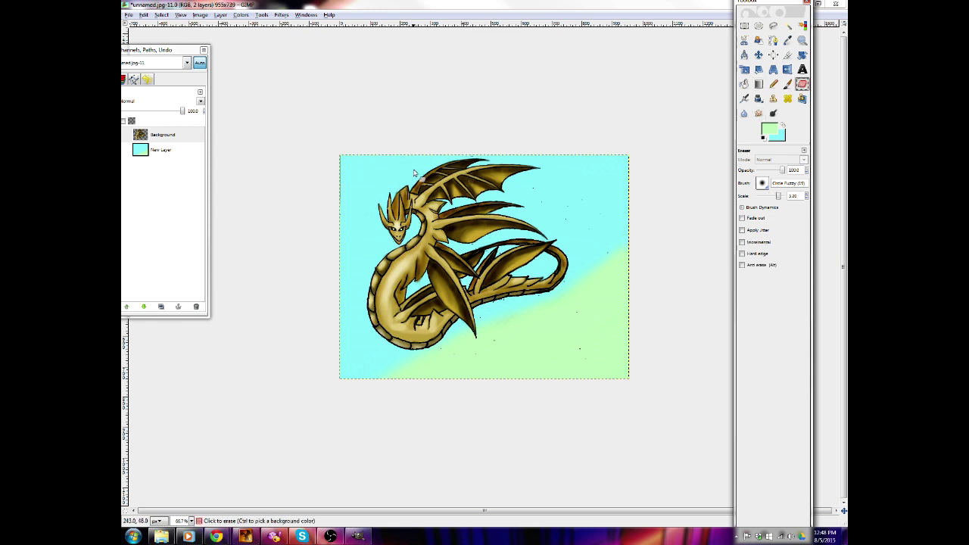
key("bracketright")
key("bracketright")
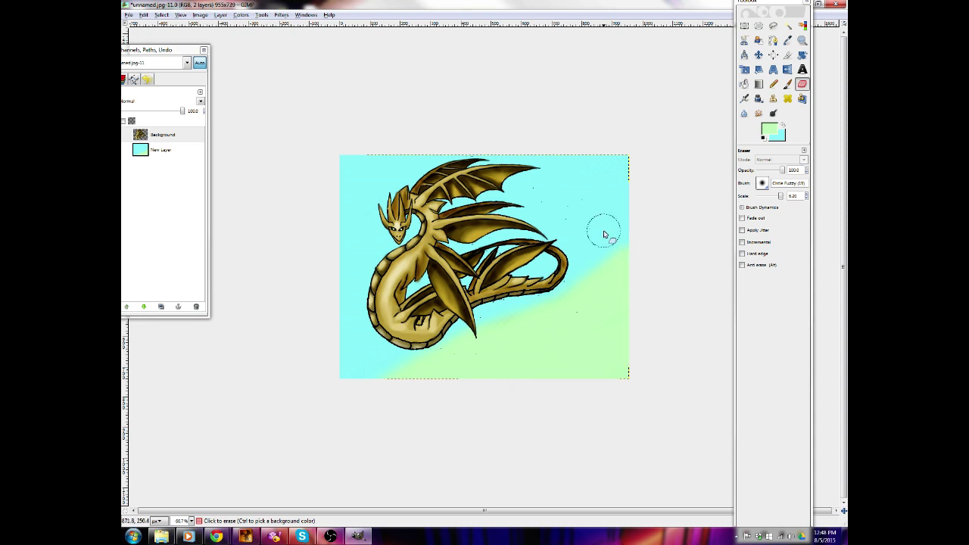
left_click_drag(575, 216, 586, 199)
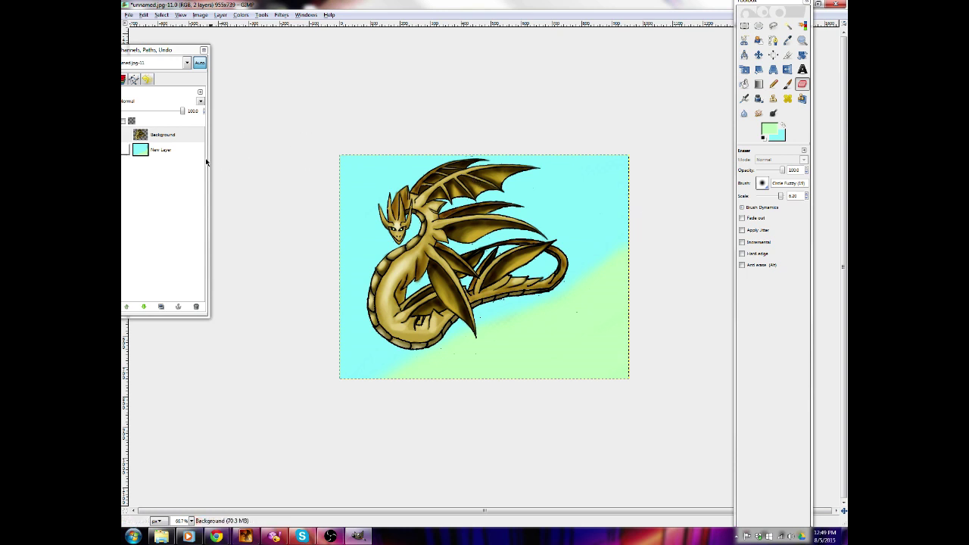
On the sky layer, dodge the midtones into white diagonal bands along the cyan-green border and across the upper sky
left_click(178, 150)
left_click(772, 112)
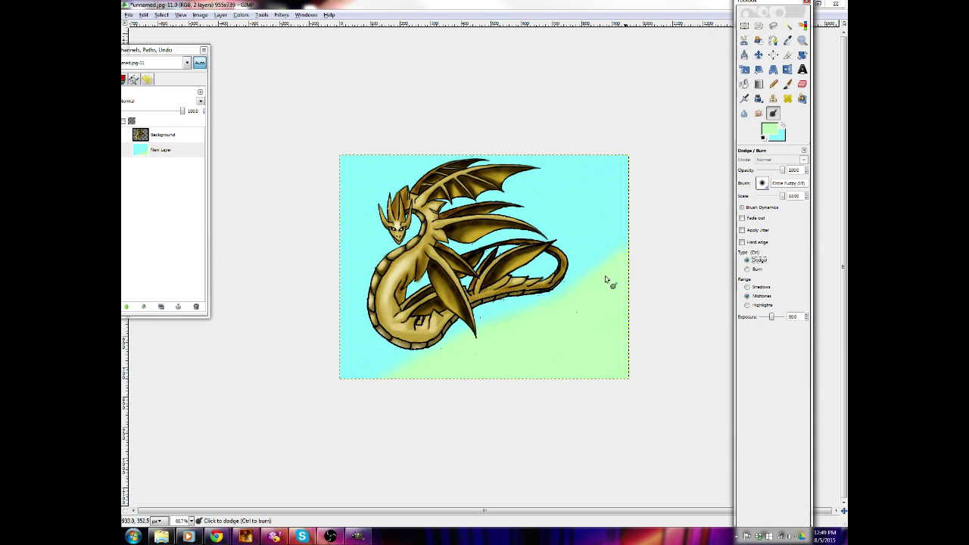
mouse_move(605, 277)
left_mouse_down()
mouse_move(644, 232)
mouse_move(574, 303)
mouse_move(621, 252)
mouse_move(580, 292)
mouse_move(344, 379)
left_mouse_up()
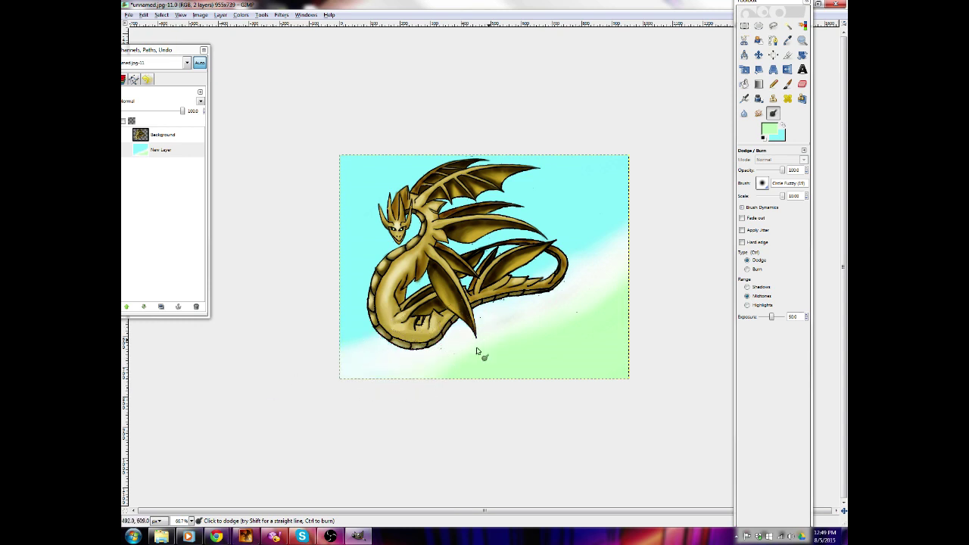
mouse_move(614, 187)
left_mouse_down()
mouse_move(581, 153)
mouse_move(509, 184)
left_mouse_up()
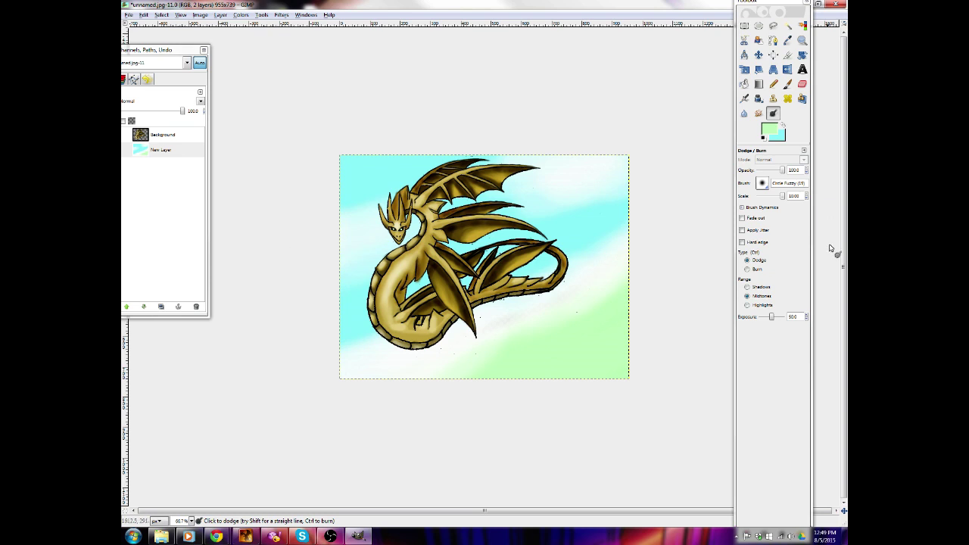
Reduce the Dodge/Burn brush to scale 1.40, try a dodge stroke on the green corner, and undo it
left_click(747, 270)
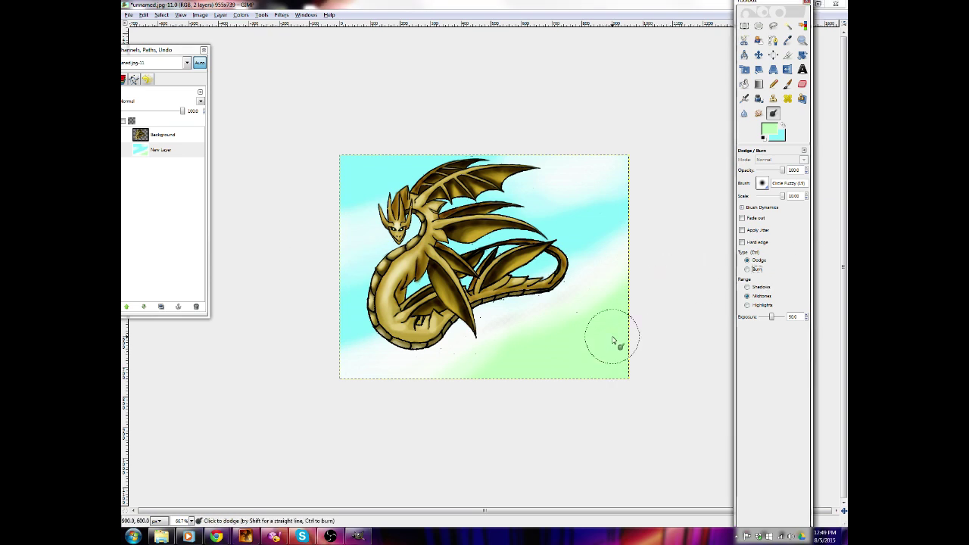
key("bracketleft")
key("bracketleft")
key("bracketleft")
key("bracketleft")
key("bracketleft")
key("bracketleft")
key("bracketleft")
key("bracketleft")
key("bracketleft")
key("bracketleft")
key("bracketleft")
key("bracketleft")
key("bracketleft")
key("bracketleft")
key("bracketleft")
key("bracketleft")
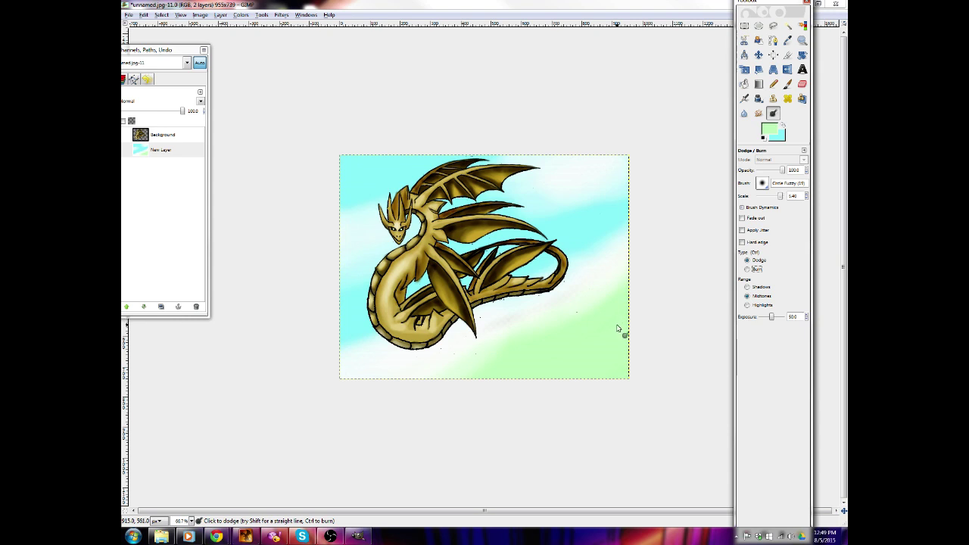
key("bracketleft")
key("bracketleft")
key("bracketleft")
key("bracketleft")
key("bracketleft")
key("bracketleft")
key("bracketleft")
key("bracketleft")
key("bracketleft")
key("bracketleft")
key("bracketleft")
key("bracketleft")
key("bracketleft")
key("bracketleft")
key("bracketleft")
key("bracketleft")
key("bracketleft")
key("bracketleft")
key("bracketleft")
key("bracketleft")
key("bracketleft")
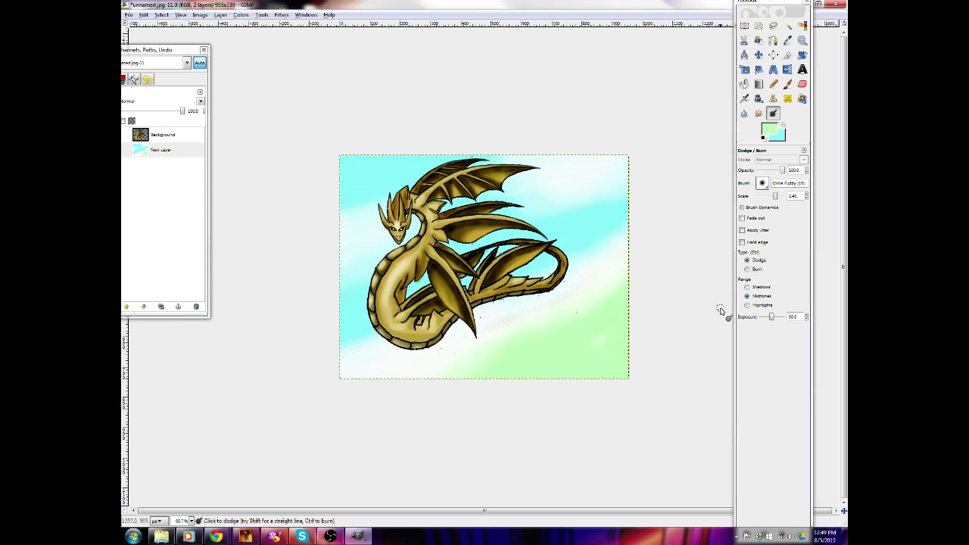
key("ctrl")
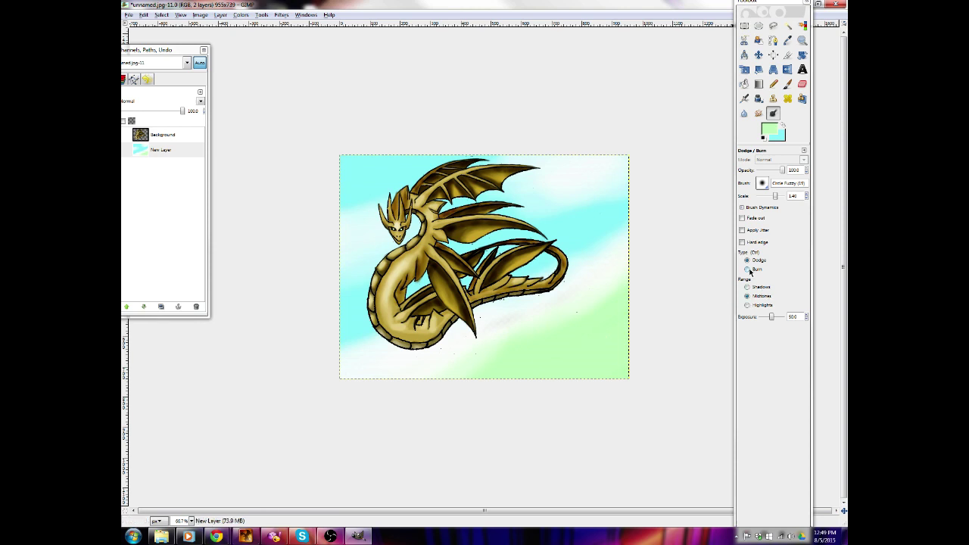
Burn the shadows of the green corner in diagonal streaks to give it a grassy texture
left_click(747, 269)
left_click(747, 287)
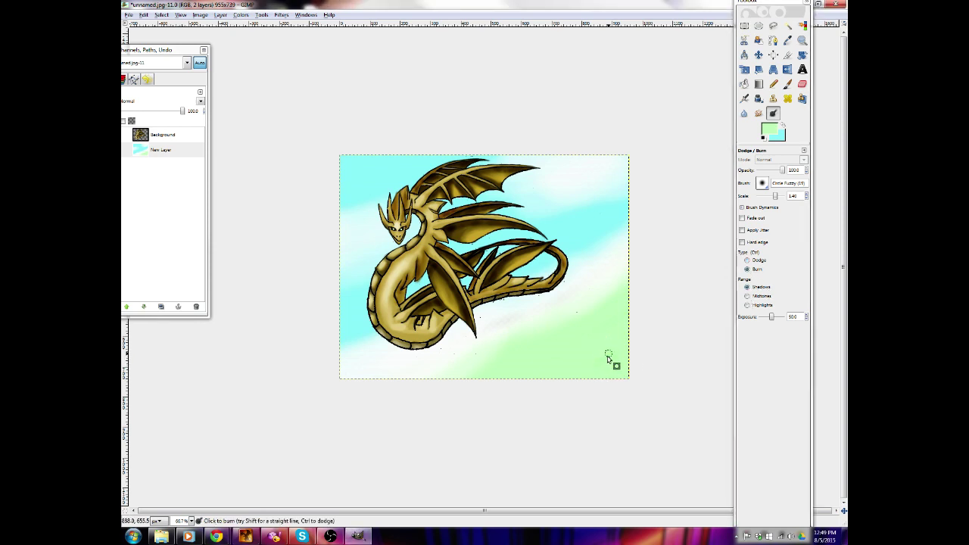
mouse_move(607, 359)
left_mouse_down()
mouse_move(557, 368)
mouse_move(579, 361)
mouse_move(565, 371)
mouse_move(582, 363)
mouse_move(569, 375)
mouse_move(588, 372)
mouse_move(583, 363)
mouse_move(622, 343)
mouse_move(601, 351)
mouse_move(616, 327)
mouse_move(608, 341)
mouse_move(620, 339)
mouse_move(617, 354)
mouse_move(589, 358)
left_mouse_up()
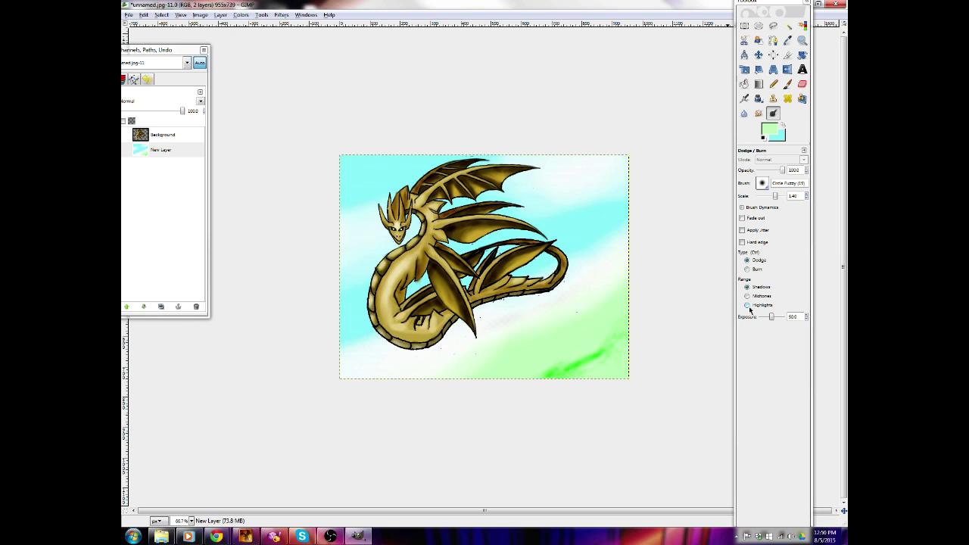
key("ctrl+z")
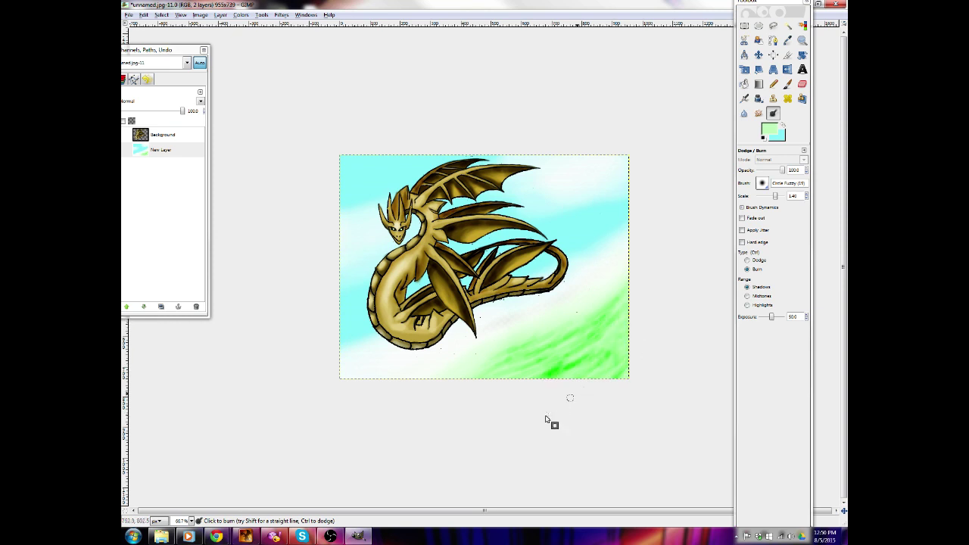
Set the foreground colour to dark green, 2a5f26, and reduce the Paintbrush to scale 1.30
left_click(776, 130)
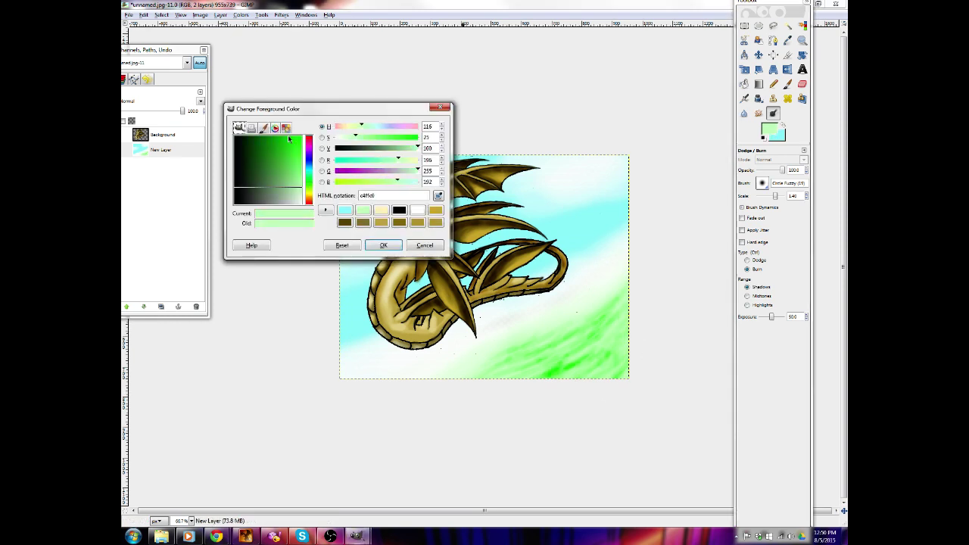
left_click_drag(288, 139, 261, 167)
left_click(398, 241)
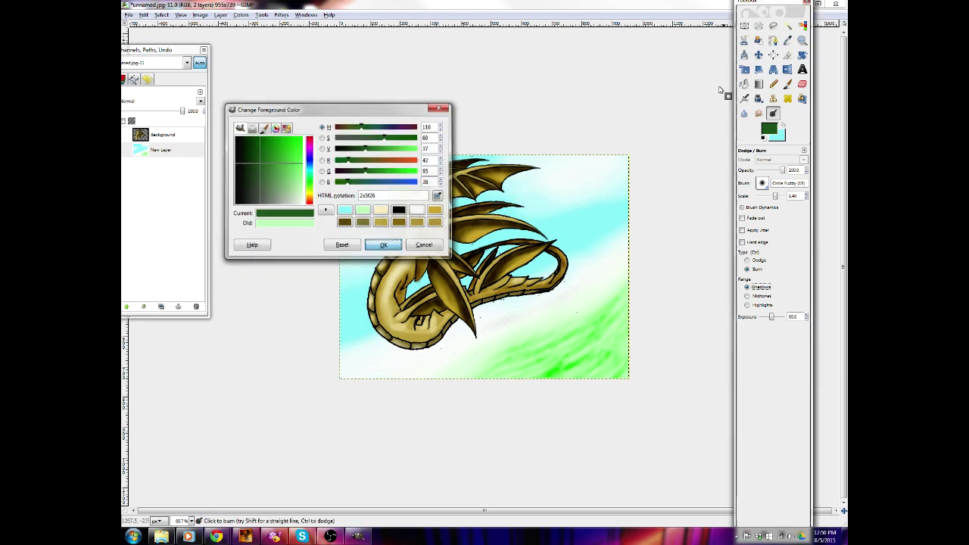
key("p")
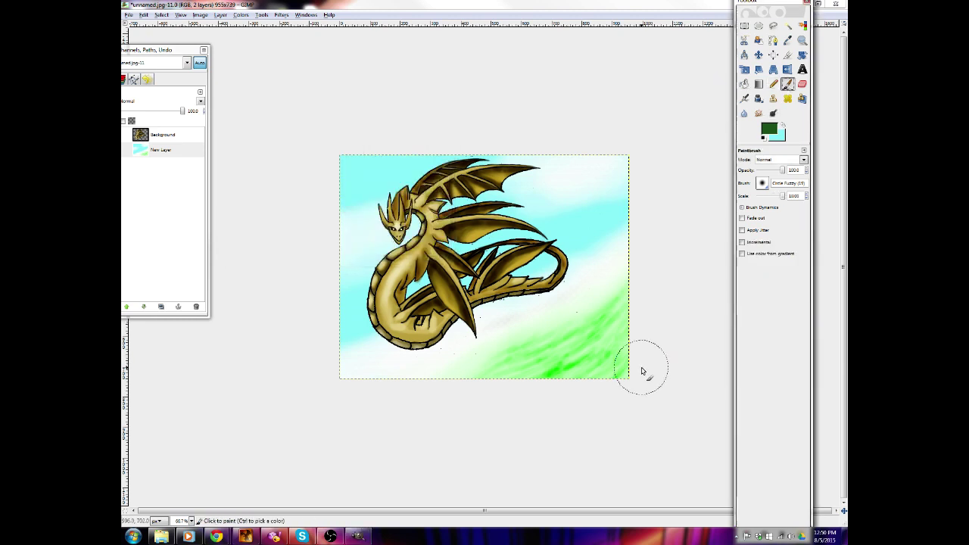
key("bracketleft")
key("bracketleft")
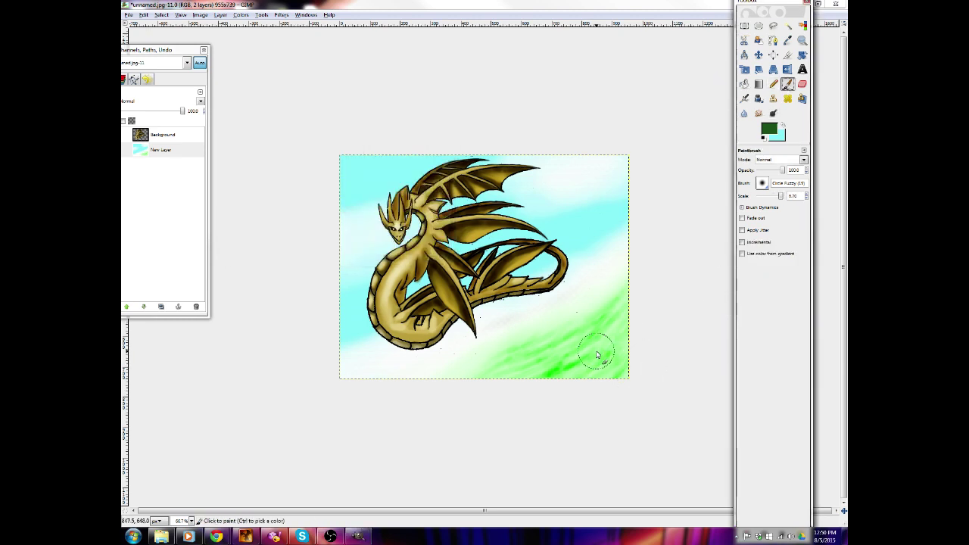
key("bracketleft")
key("bracketleft")
key("bracketleft")
key("bracketleft")
key("bracketleft")
key("bracketleft")
Try dark green brush strokes on the grassy corner and undo them
mouse_move(593, 348)
left_mouse_down()
mouse_move(550, 380)
mouse_move(566, 378)
mouse_move(564, 388)
mouse_move(636, 356)
left_mouse_up()
key("ctrl+z")
key("ctrl+z")
key("ctrl+z")
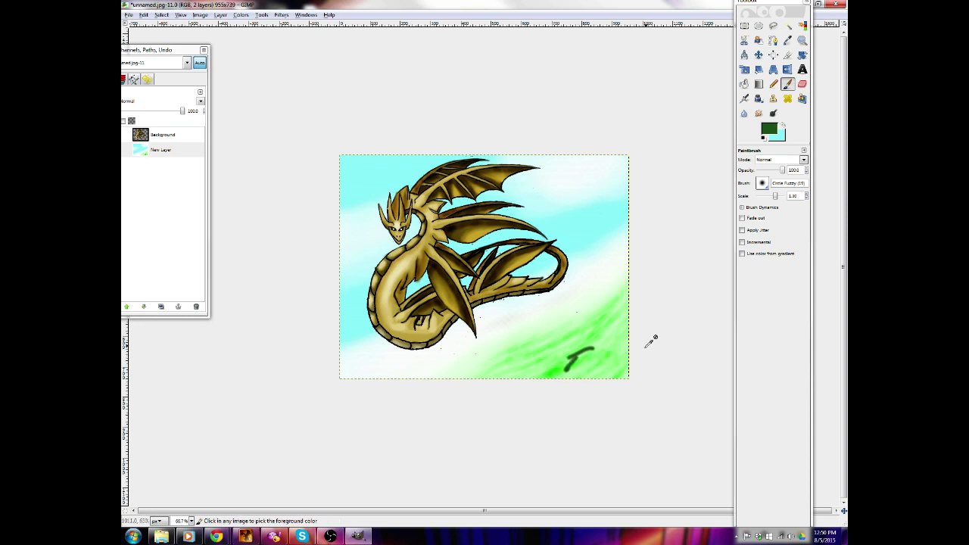
Paint a dark green bush in the lower-right corner of the sky layer with the Galaxy, Big brush
left_click(762, 184)
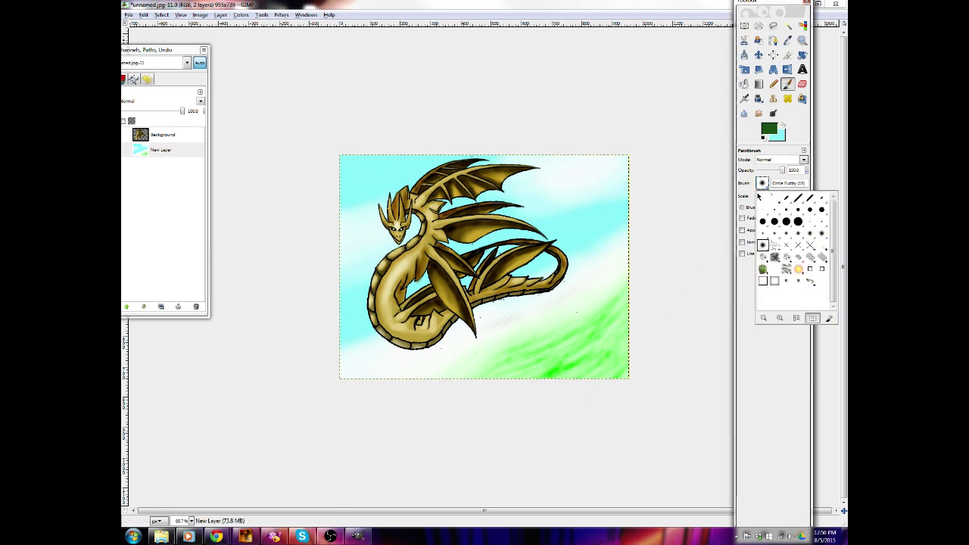
left_click(787, 262)
left_click(622, 385)
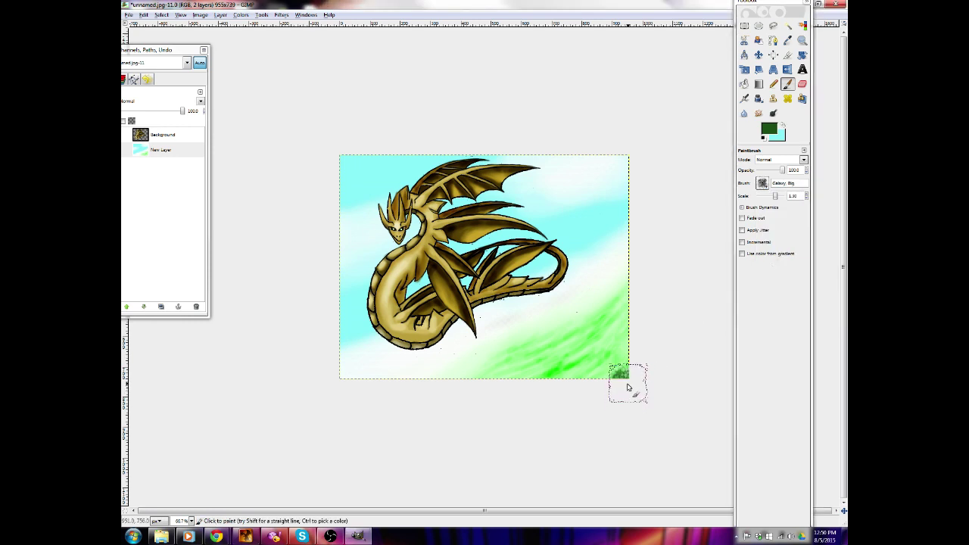
mouse_move(587, 401)
left_mouse_down()
mouse_move(607, 380)
mouse_move(542, 413)
mouse_move(597, 374)
mouse_move(542, 402)
mouse_move(593, 363)
mouse_move(619, 367)
left_mouse_up()
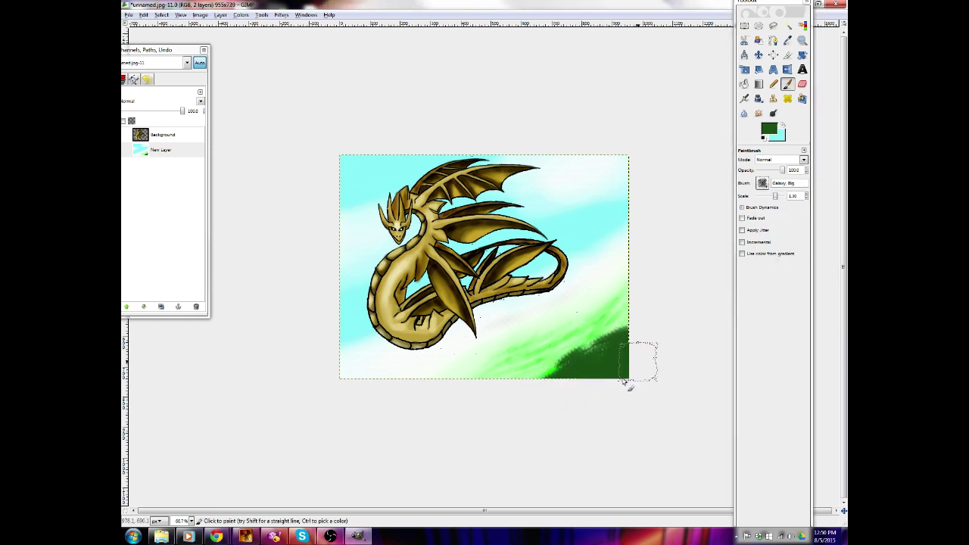
Burn the shadows of the dark green bush with the Galaxy, Big brush
left_click(773, 112)
left_click(769, 130)
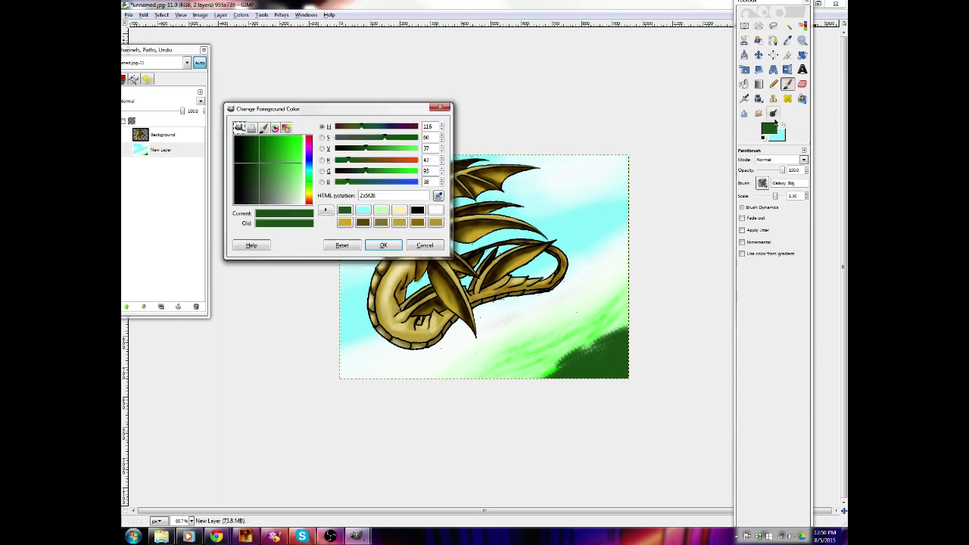
left_click(425, 245)
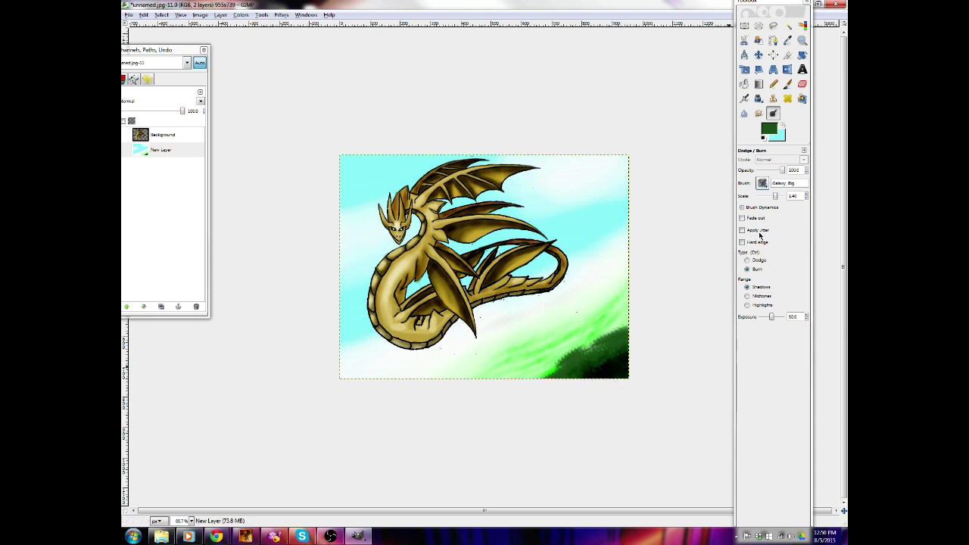
Texture the bush with the Galaxy (AP) brush, burning and then dodging its shadows
left_click(763, 184)
left_click(757, 246)
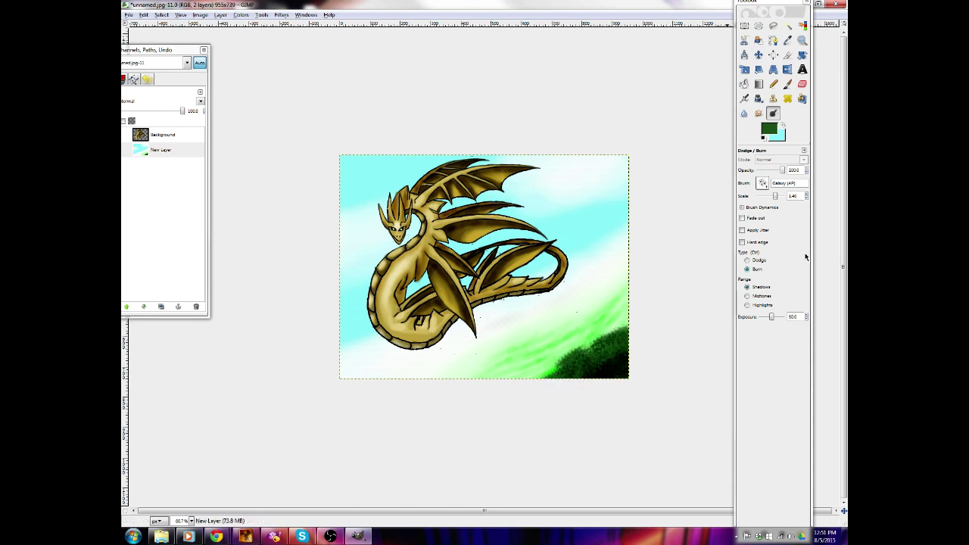
left_click(747, 261)
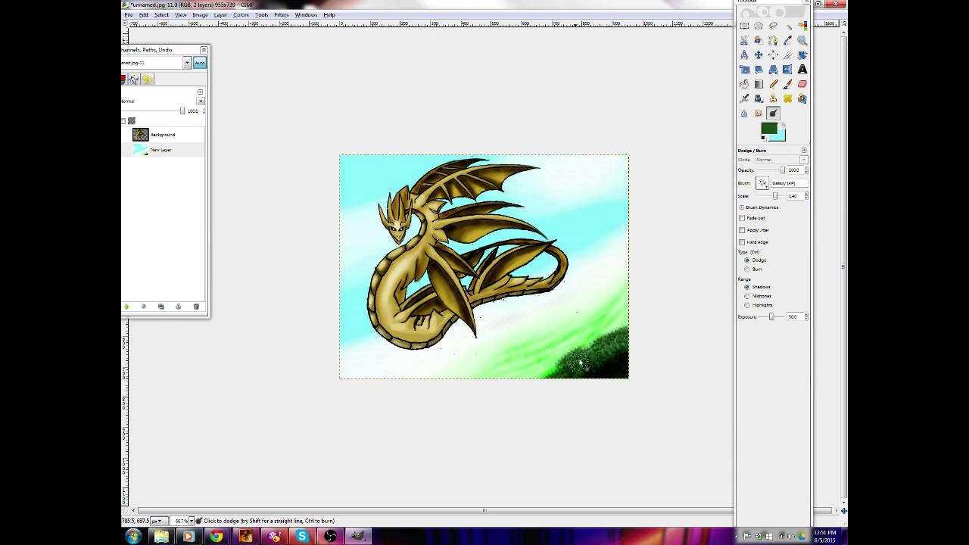
mouse_move(570, 377)
left_mouse_down()
mouse_move(545, 387)
mouse_move(610, 347)
mouse_move(633, 345)
mouse_move(588, 386)
mouse_move(632, 349)
left_mouse_up()
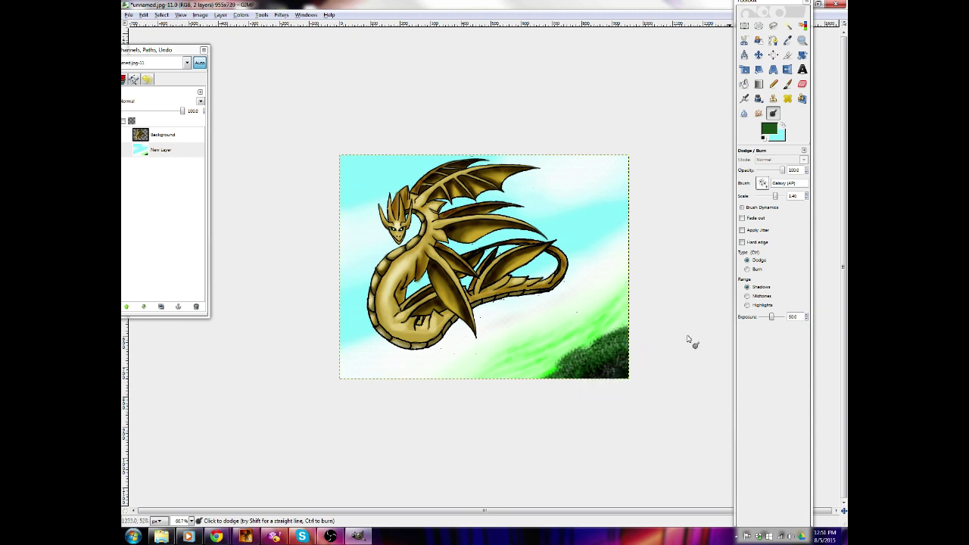
Darken the bush along its edge by burning the shadows with an enlarged Circle Fuzzy brush, redoing the first stroke
left_click(762, 184)
left_click(764, 246)
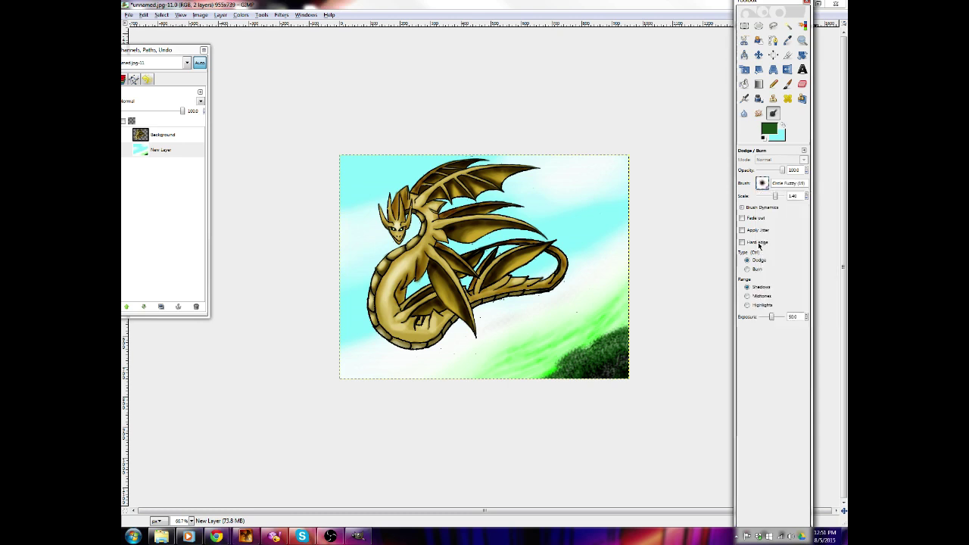
left_click(747, 270)
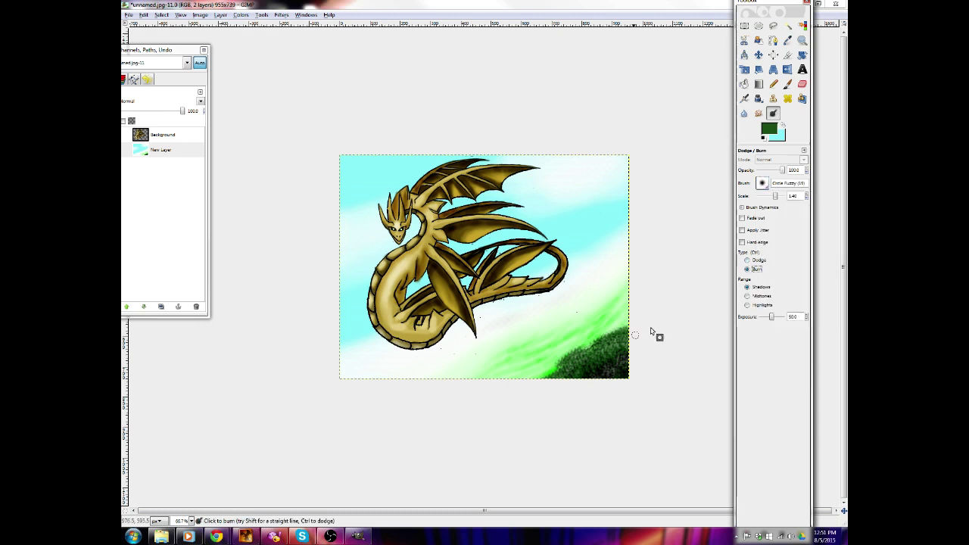
key("bracketright")
key("bracketright")
key("bracketright")
key("bracketright")
key("bracketright")
mouse_move(628, 324)
left_mouse_down()
mouse_move(619, 324)
mouse_move(640, 325)
mouse_move(596, 338)
mouse_move(603, 334)
mouse_move(561, 371)
left_mouse_up()
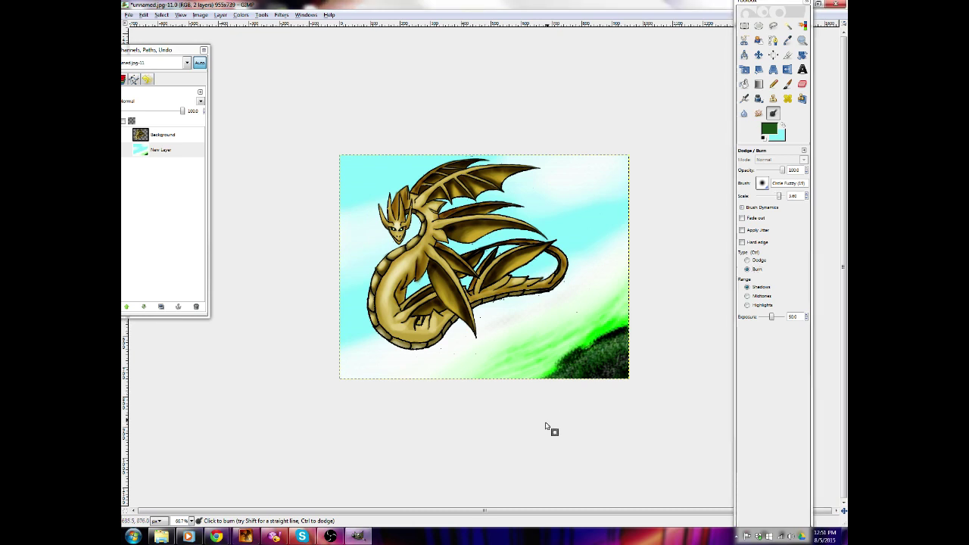
key("ctrl")
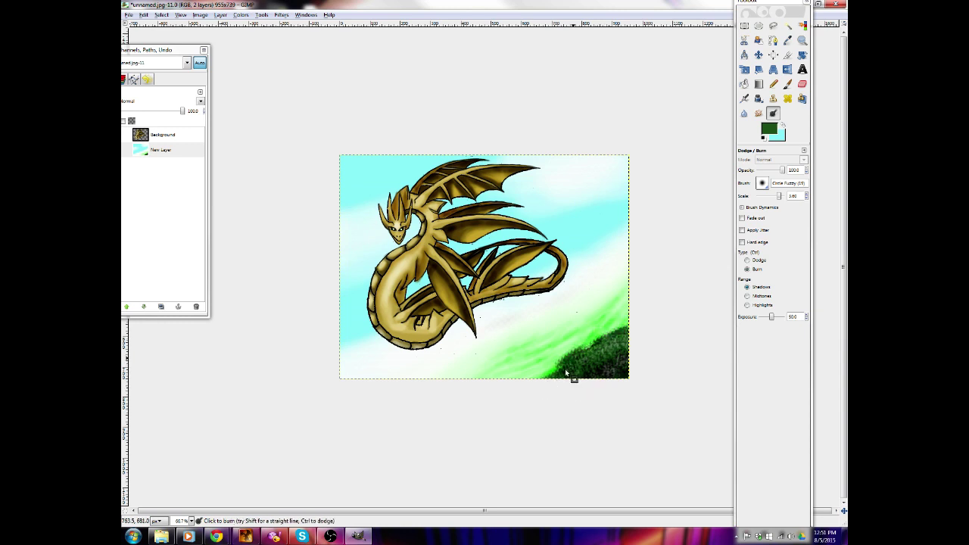
mouse_move(619, 331)
left_mouse_down()
mouse_move(571, 368)
mouse_move(610, 341)
left_mouse_up()
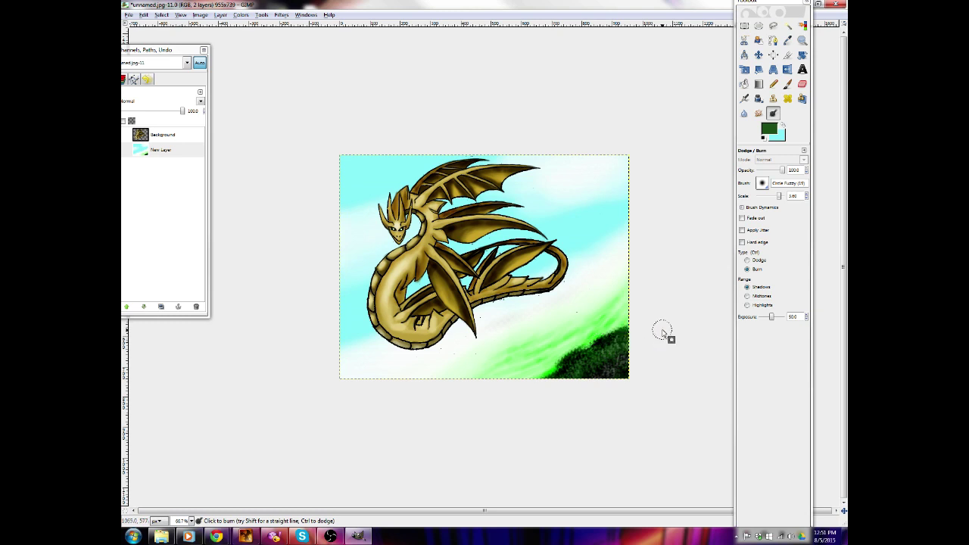
Dodge the shadows at the right edge of New Layer and burn the midtones along the grassy hill
left_click(747, 260)
mouse_move(619, 289)
left_mouse_down()
mouse_move(607, 312)
mouse_move(615, 302)
mouse_move(588, 326)
mouse_move(627, 305)
left_mouse_up()
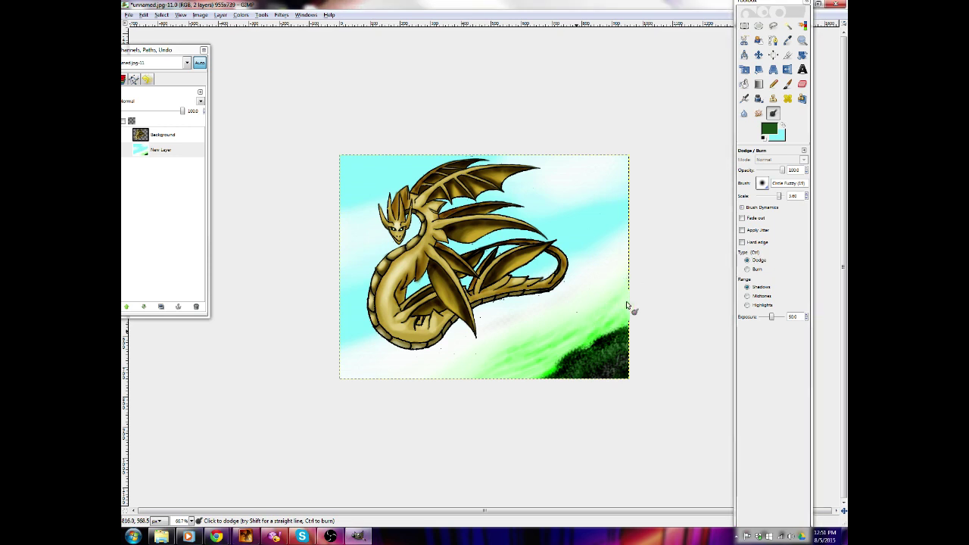
left_click(747, 296)
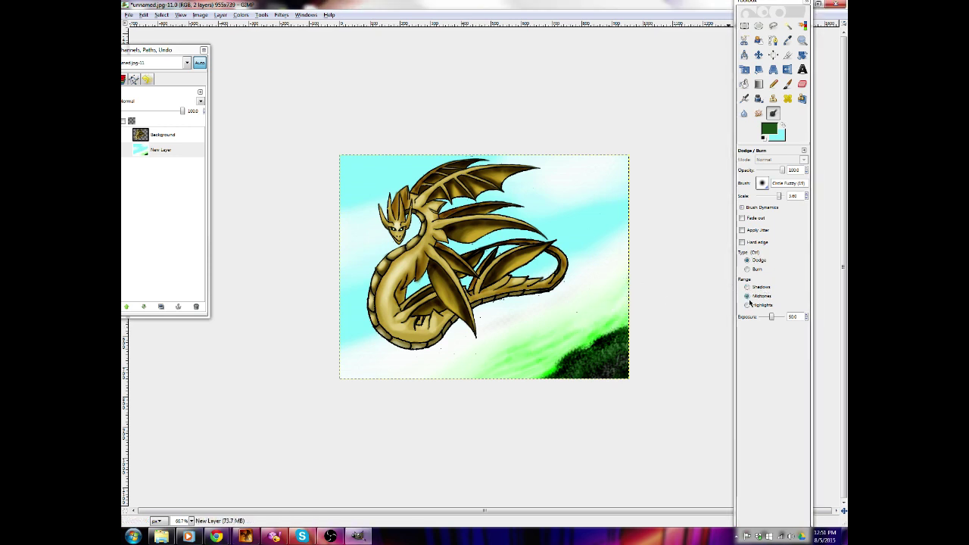
left_click(748, 269)
mouse_move(597, 342)
left_mouse_down()
mouse_move(634, 325)
mouse_move(613, 334)
left_mouse_up()
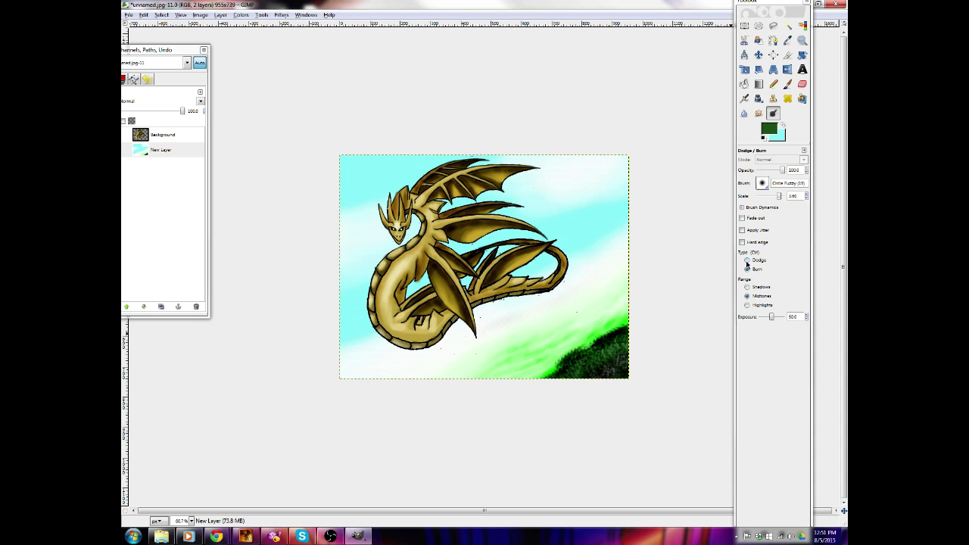
Apply a Supernova effect to New Layer, centred at X 81, Y 62, with yellow fdff59 and a radius of 76
left_click(282, 16)
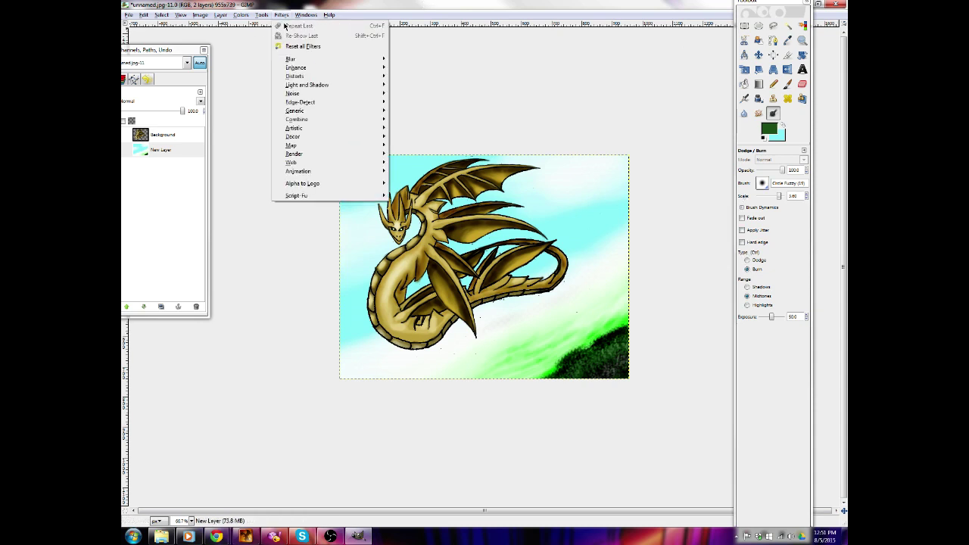
mouse_move(314, 85)
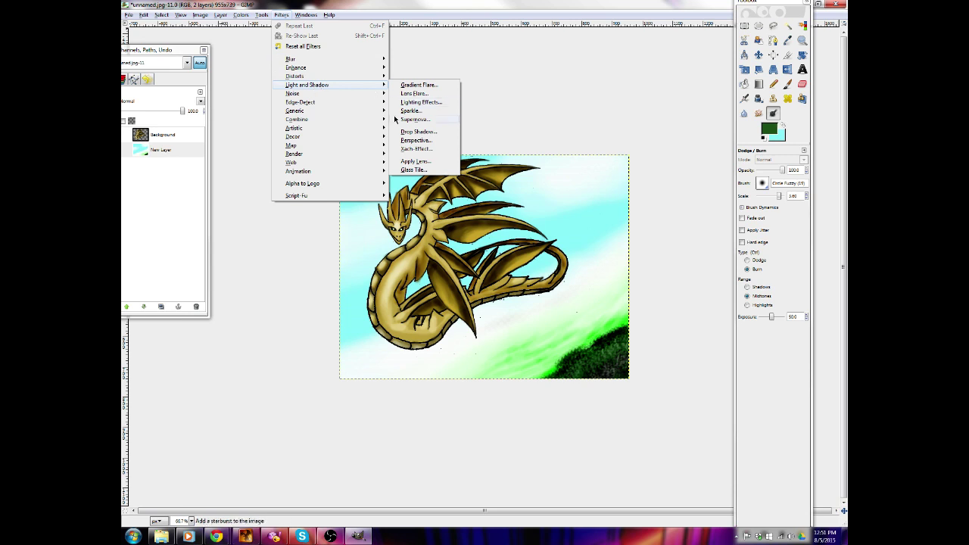
left_click(415, 119)
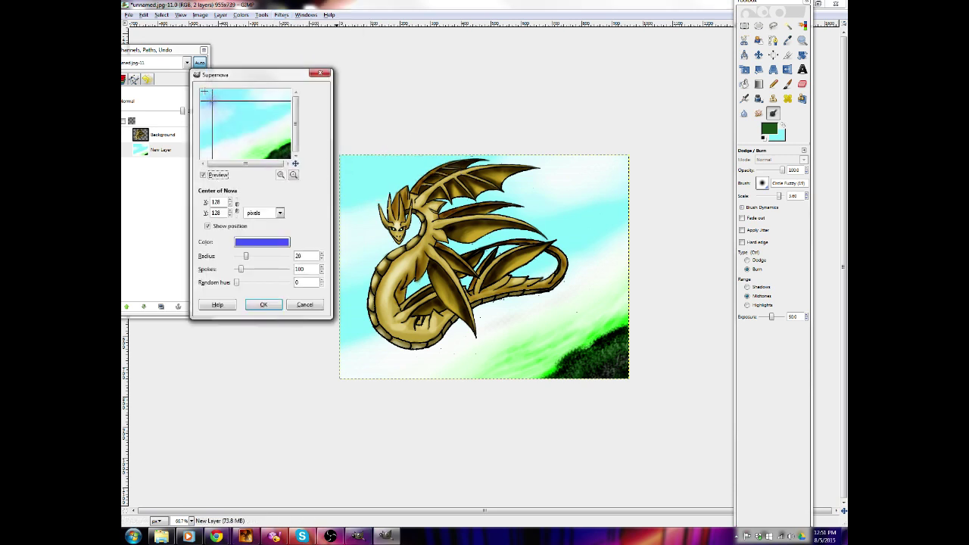
left_click(207, 93)
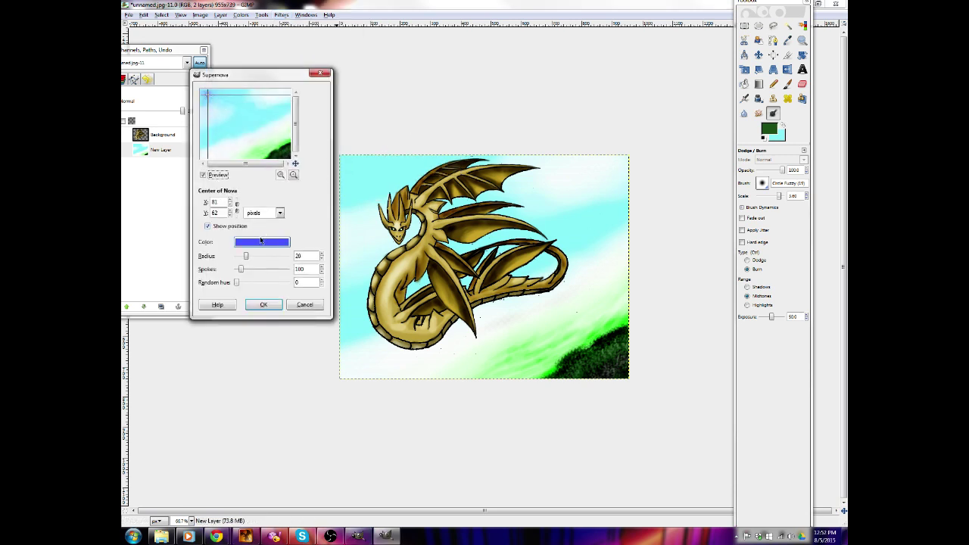
left_click(261, 240)
left_click_drag(237, 224, 237, 222)
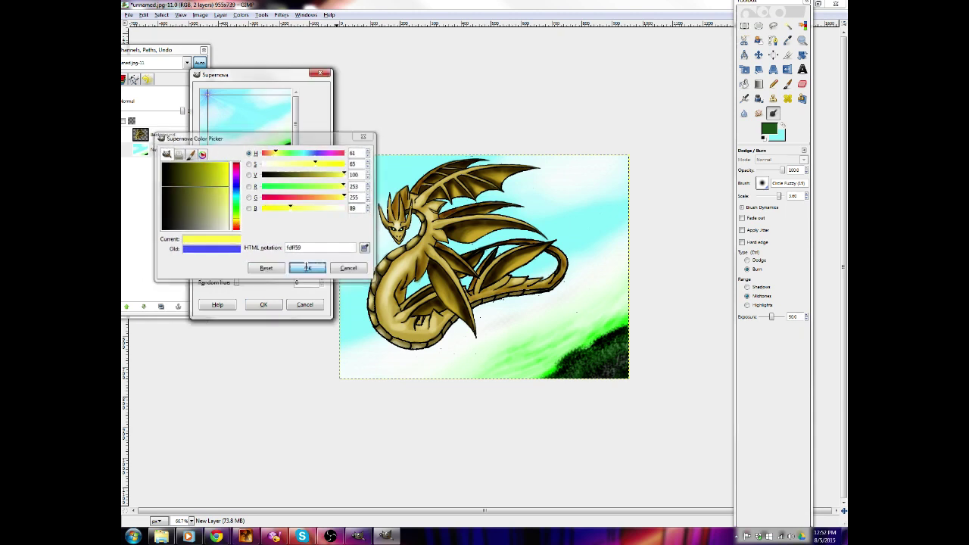
left_click(308, 268)
left_click_drag(245, 258, 275, 257)
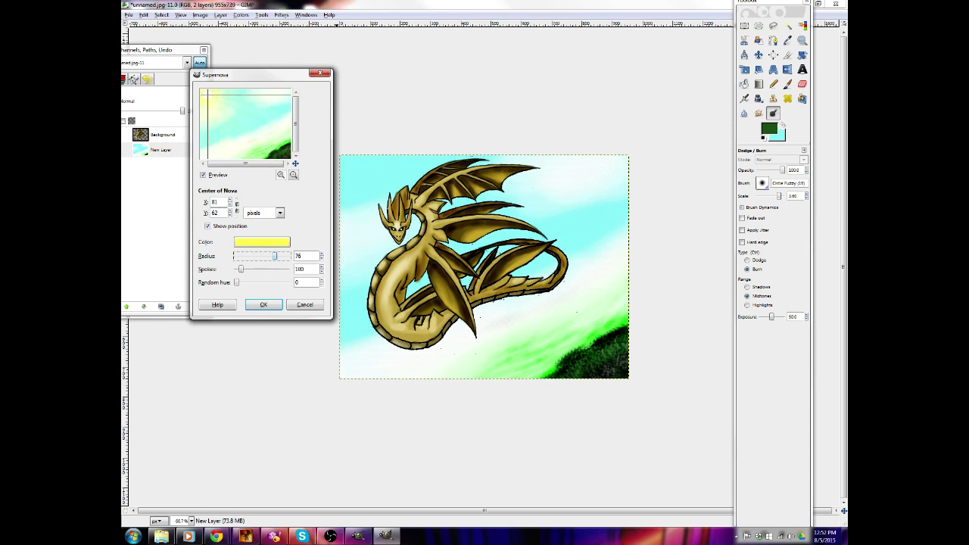
left_click(276, 303)
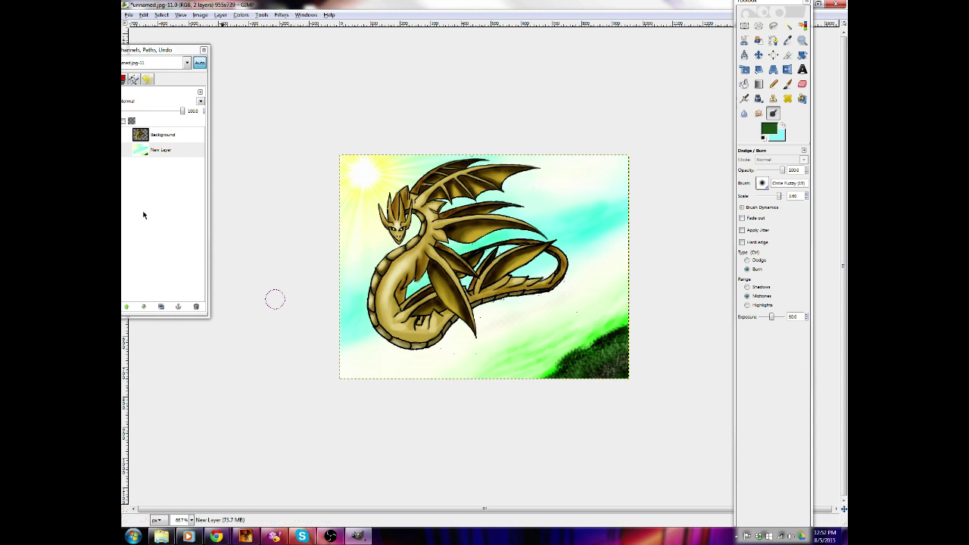
Try blend modes such as Divide, Burn, Grain extract and Subtract on the Background layer, and return it to Normal
left_click(162, 135)
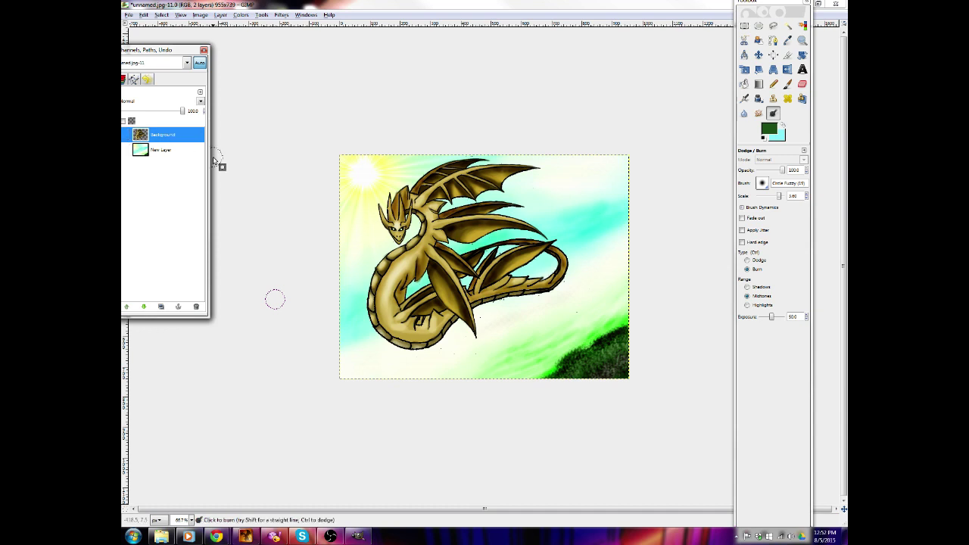
left_click(201, 102)
left_click(203, 102)
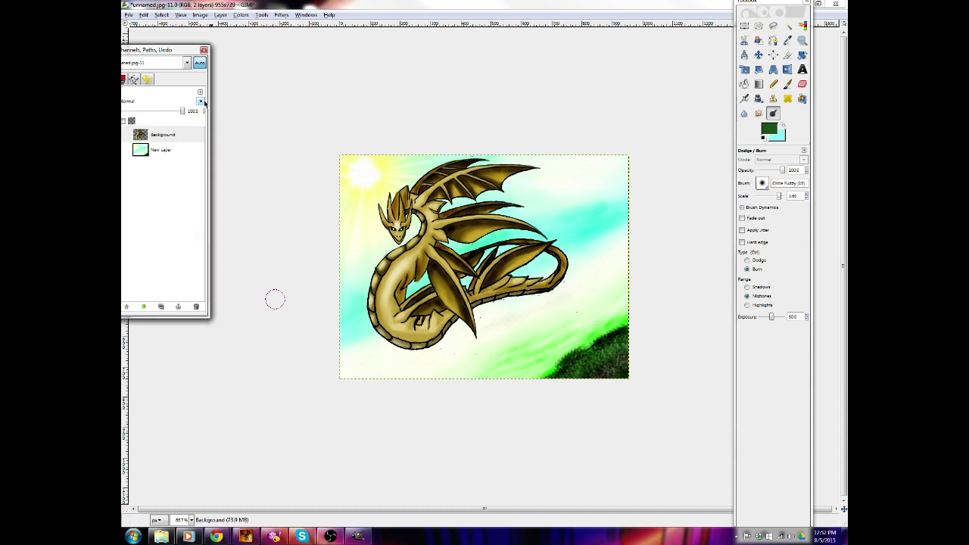
scroll(202, 102, "down", 16)
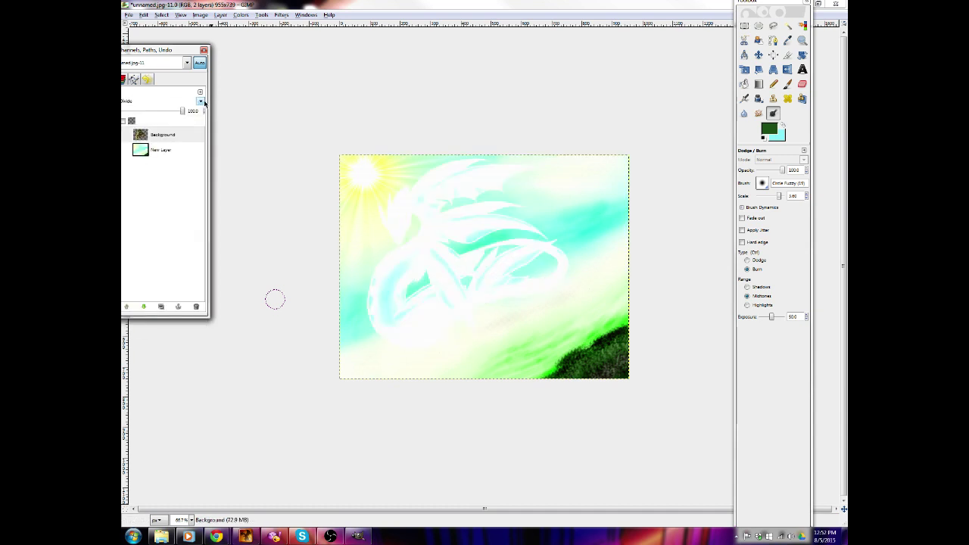
scroll(201, 102, "down", 4)
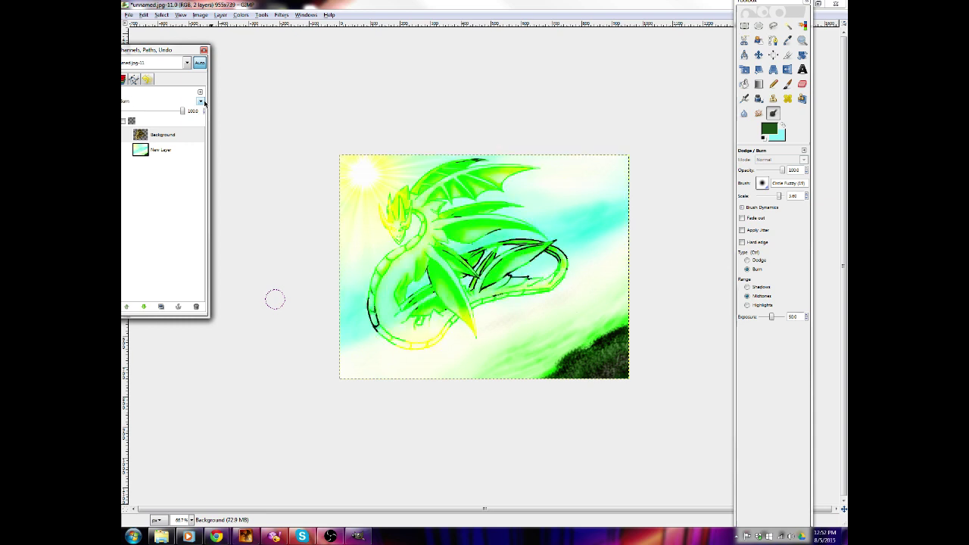
scroll(201, 101, "down", 1)
scroll(201, 102, "down", 4)
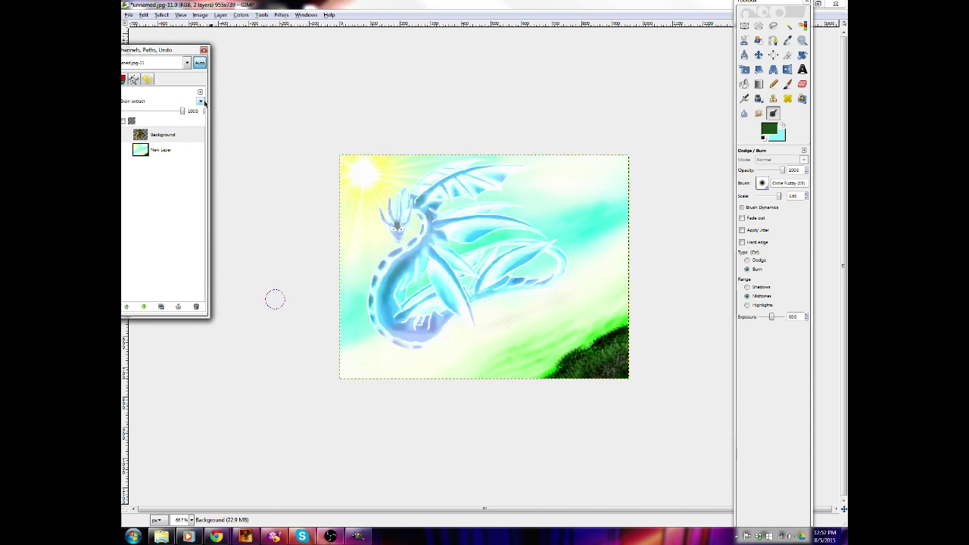
scroll(202, 101, "down", 4)
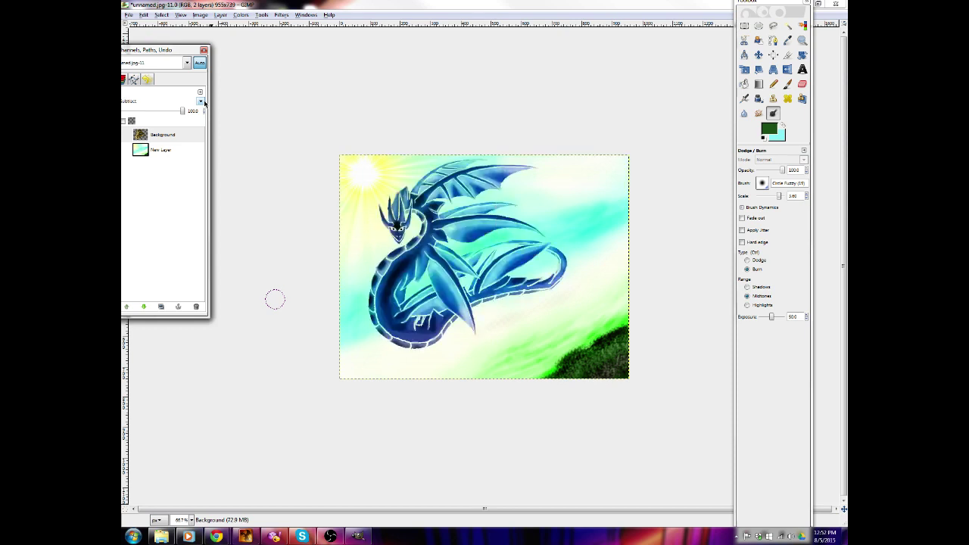
scroll(201, 102, "down", 4)
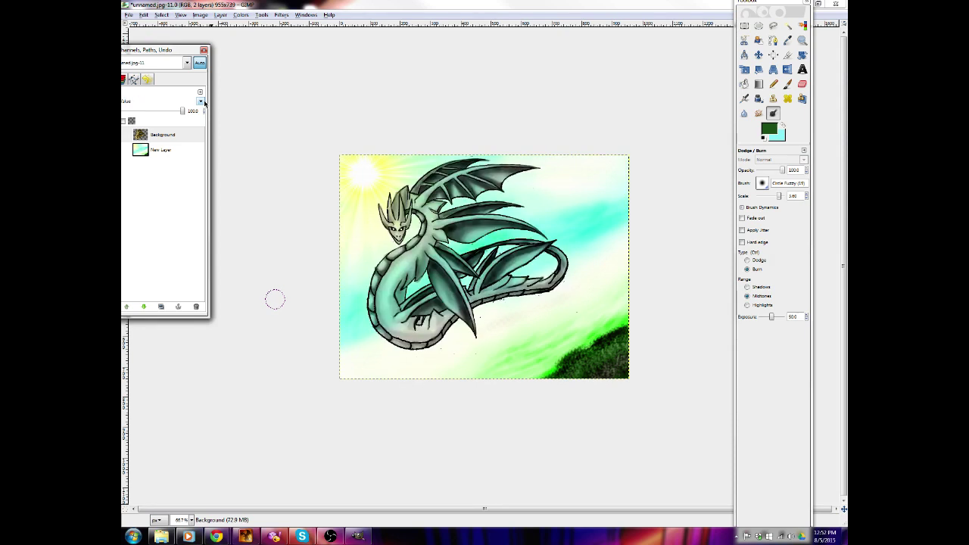
scroll(202, 101, "up", 20)
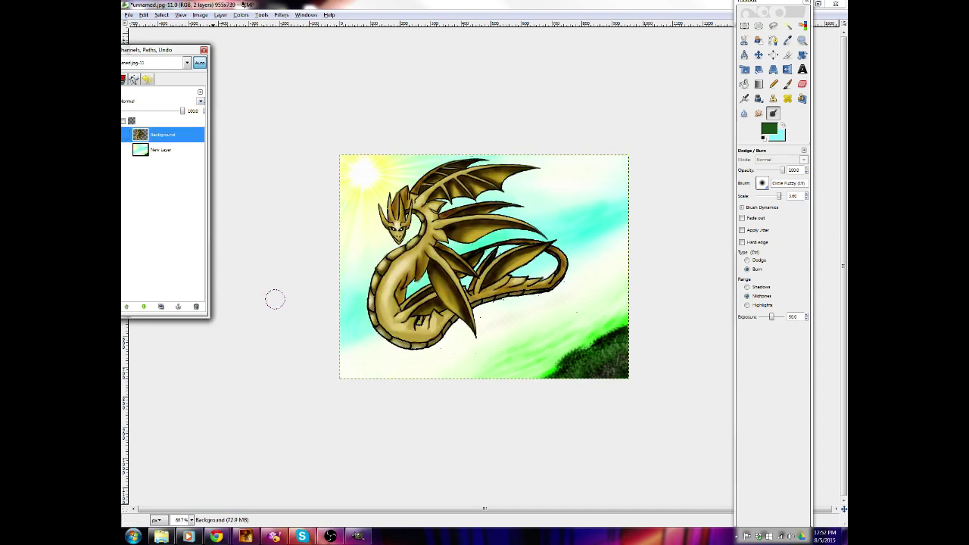
Add a black drop shadow to the dragon's Background layer with offset Y 8, blur radius 15 and opacity 80, allowing resizing
left_click(280, 15)
mouse_move(343, 95)
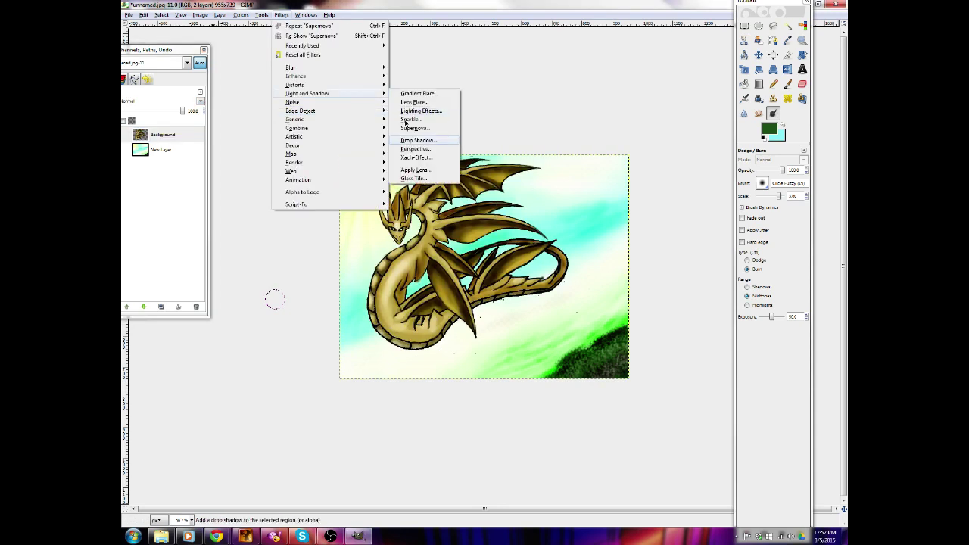
left_click(431, 141)
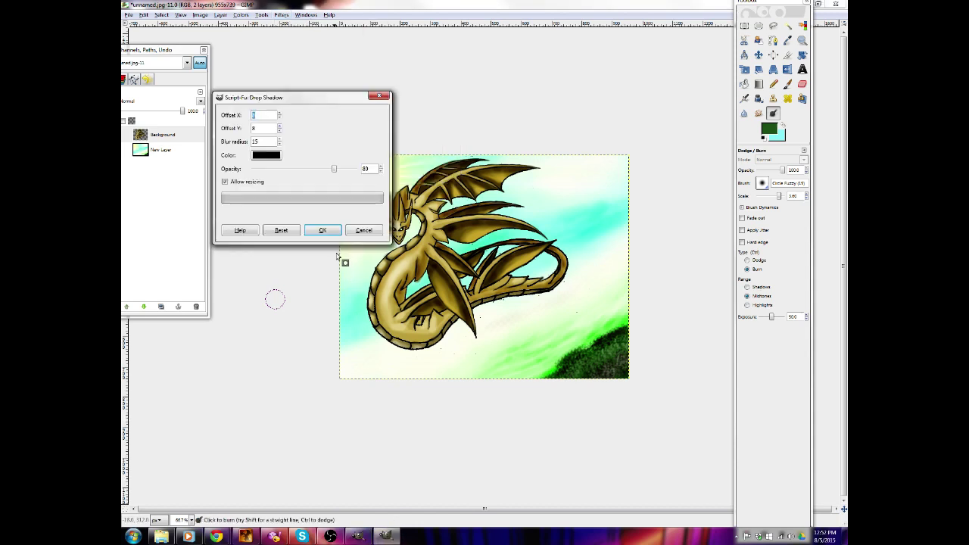
left_click(333, 232)
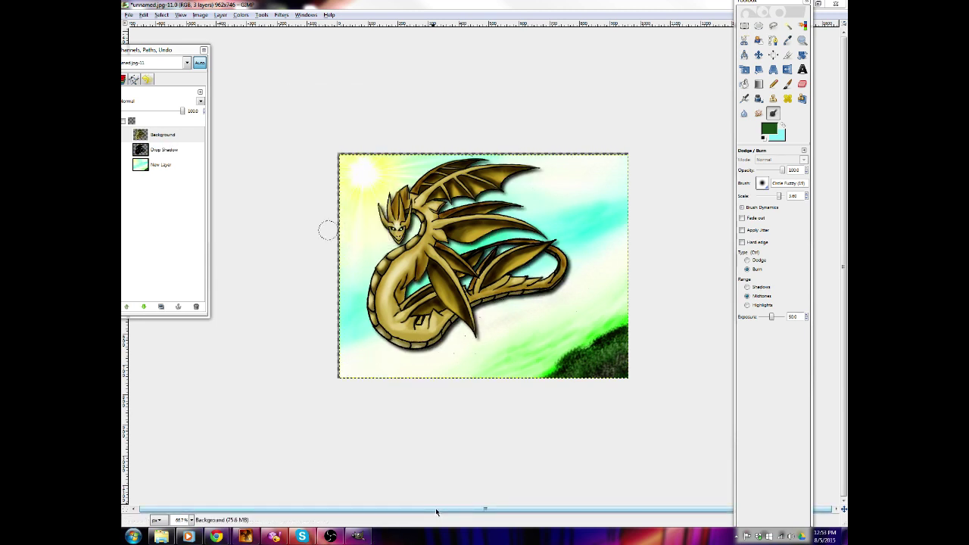
Move the sky layer, New Layer, up and left to cover the canvas's upper-left corner
left_click(164, 166)
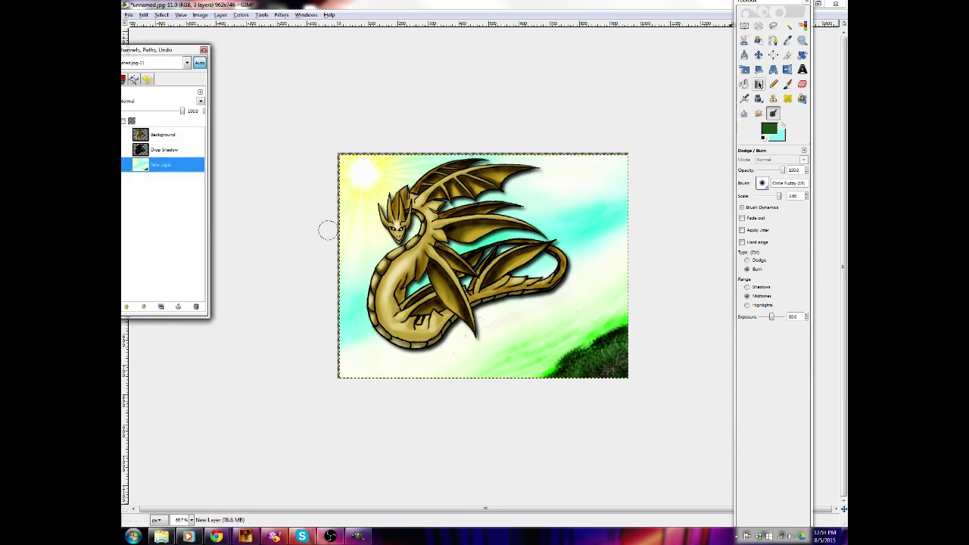
left_click(759, 55)
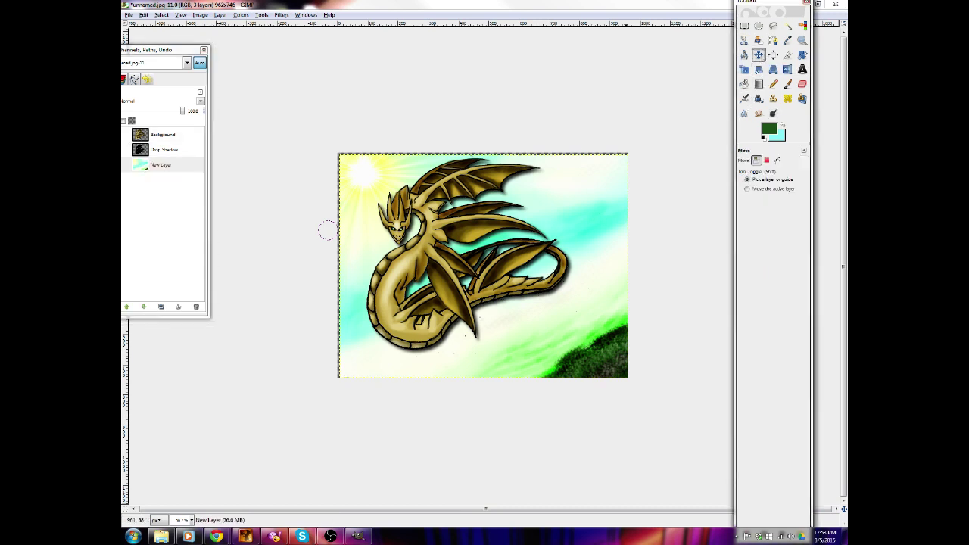
left_click_drag(582, 322, 579, 317)
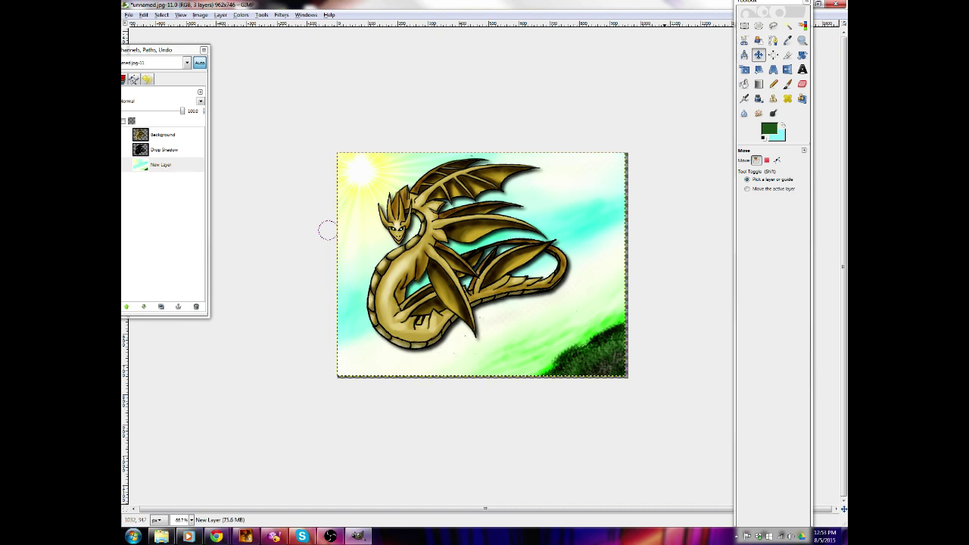
Scale New Layer to 964 × 745 pixels by its lower-right corner to cover the enlarged canvas
left_click(744, 69)
left_click(632, 380)
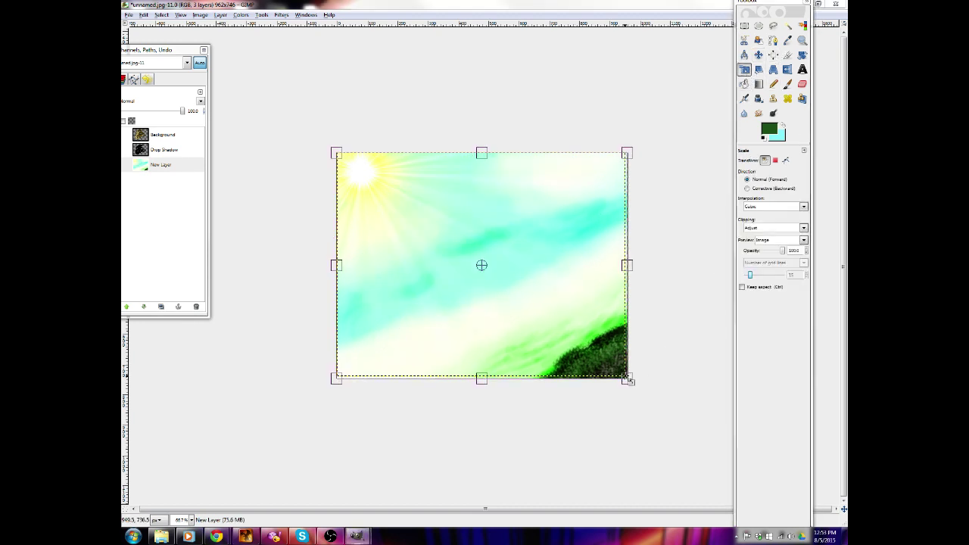
left_click_drag(631, 380, 629, 378)
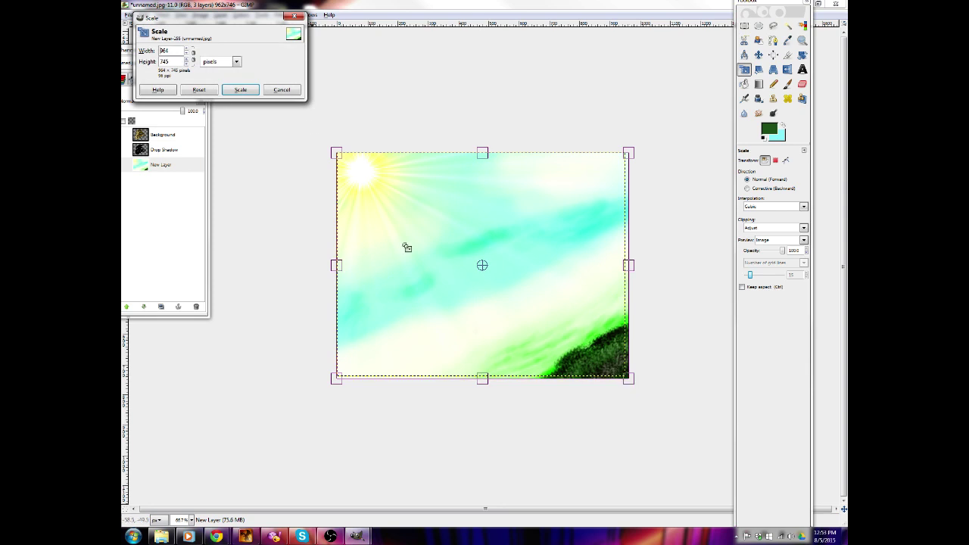
left_click(239, 89)
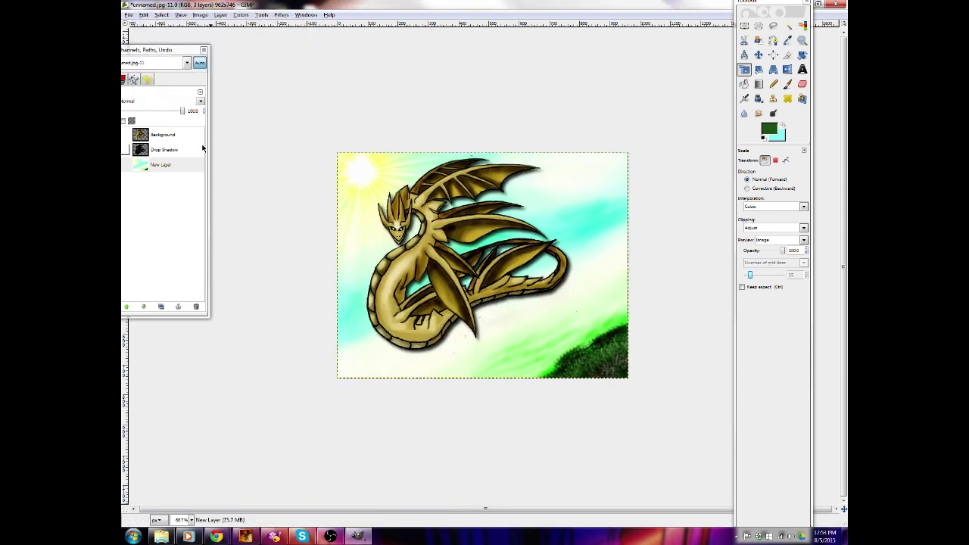
Select New Layer and move the Layers dialog fully into view beside the image
left_click(129, 168)
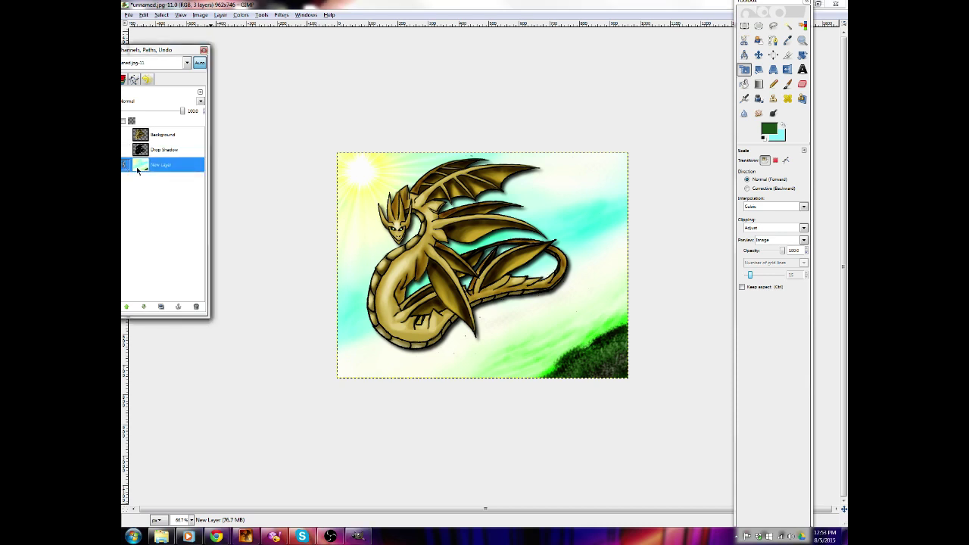
right_click(131, 165)
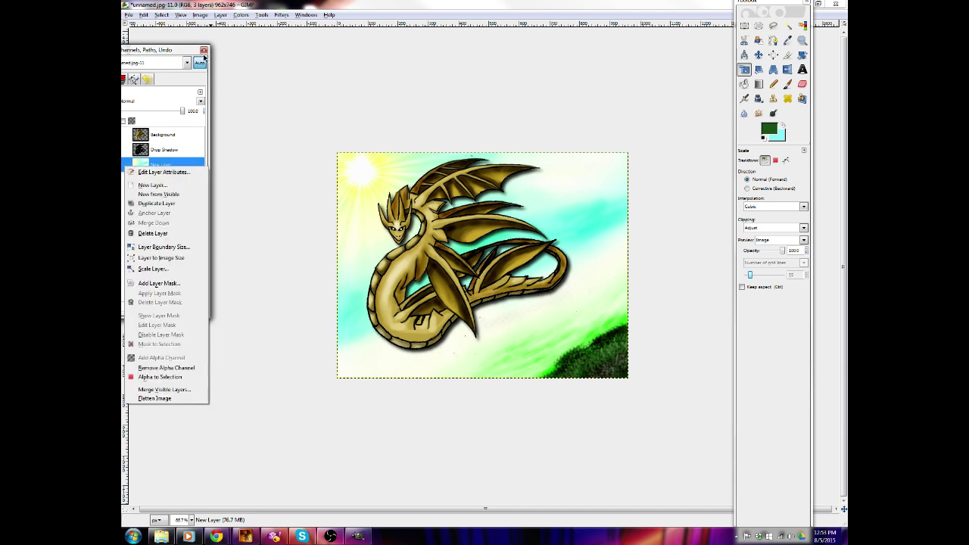
left_click(157, 61)
left_click_drag(159, 51, 217, 57)
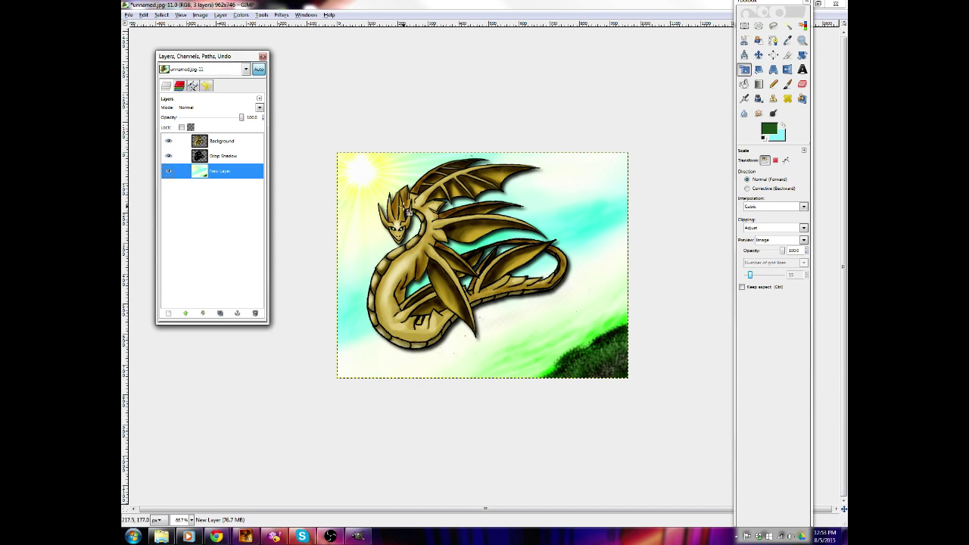
Compare the dragon with and without its backdrop by toggling New Layer's visibility, leaving the layer shown
left_click(168, 172)
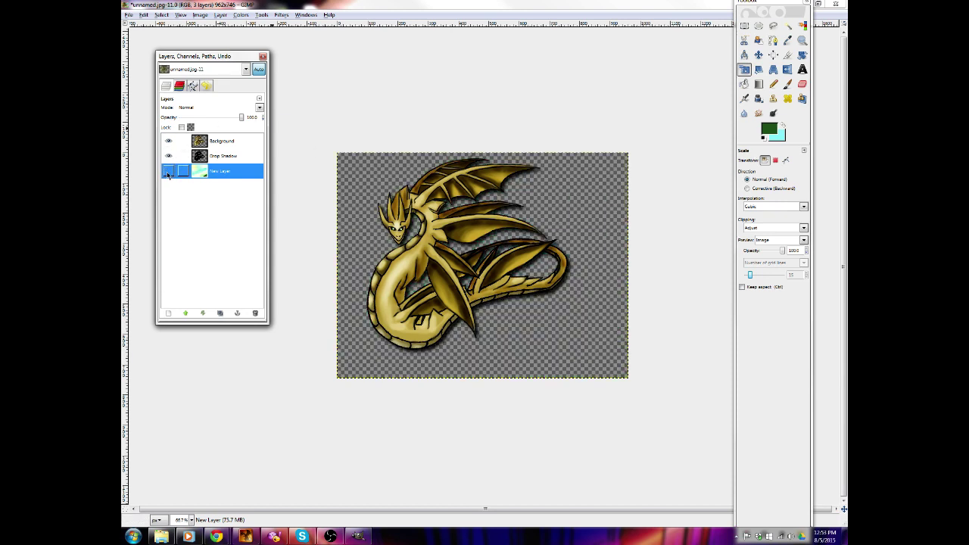
left_click(168, 172)
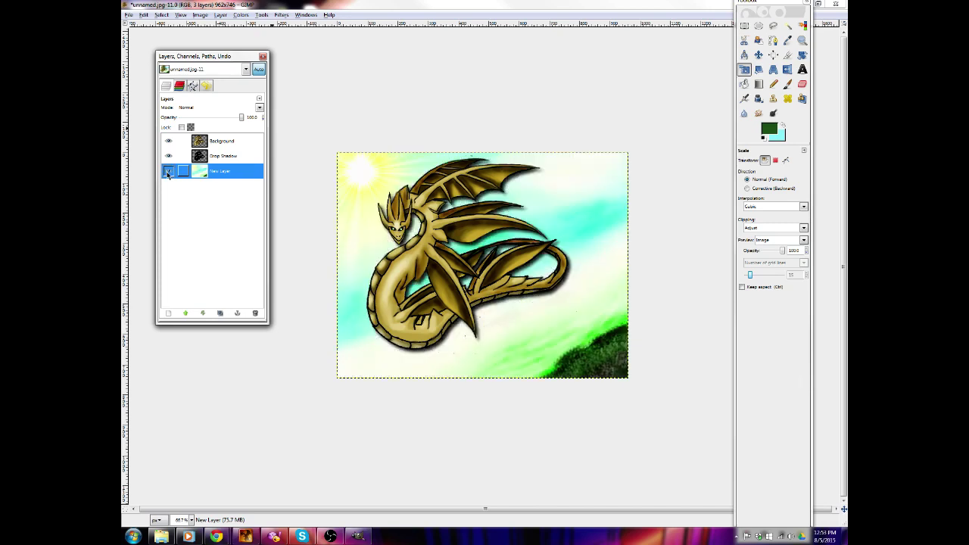
left_click(168, 172)
left_click(168, 173)
left_click(169, 173)
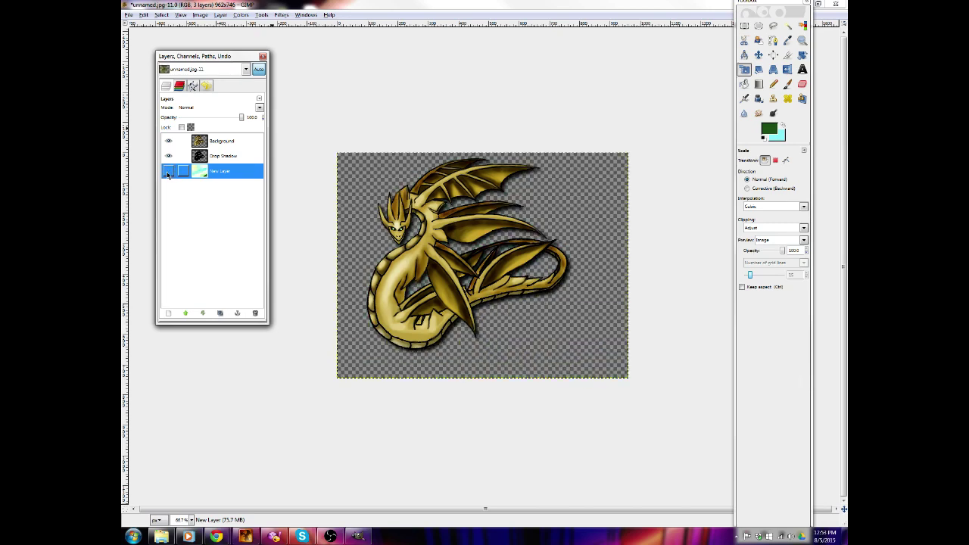
left_click(168, 173)
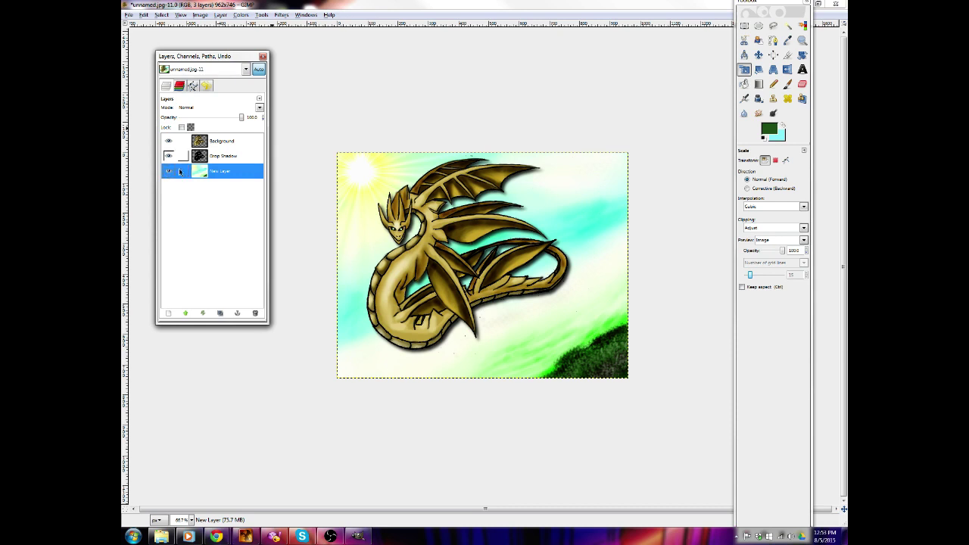
Save the finished artwork as SevenwingedDragon.jpg in the Game Designs folder, exporting it as a flattened JPEG
left_click(131, 15)
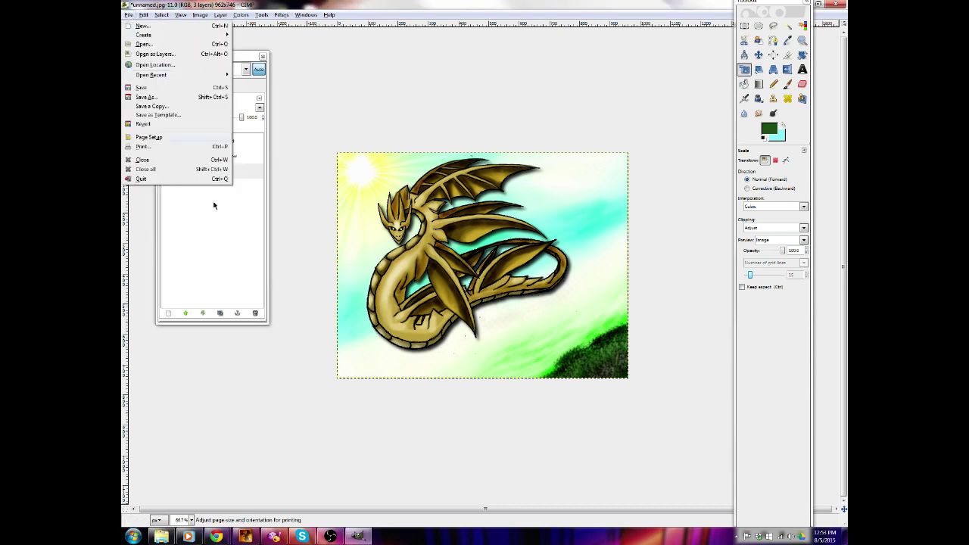
left_click(169, 100)
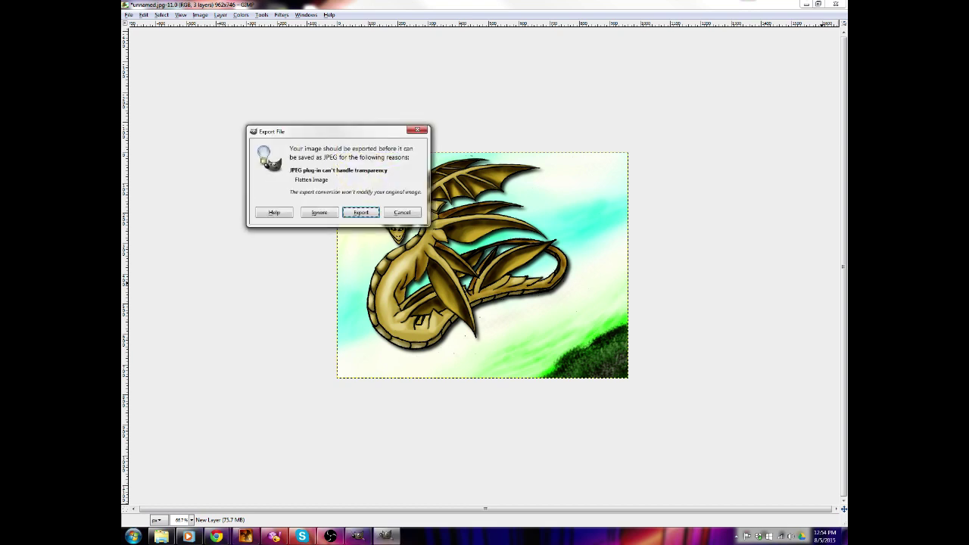
left_click(361, 212)
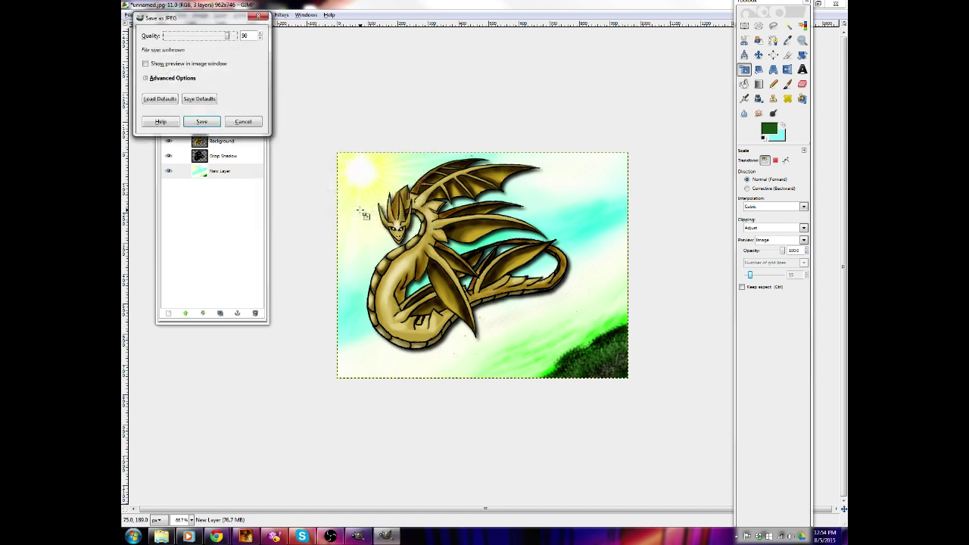
key("Return")
Remove the painted backdrop together with its New Layer, and merge the Background layer down into Drop Shadow
left_click(222, 169)
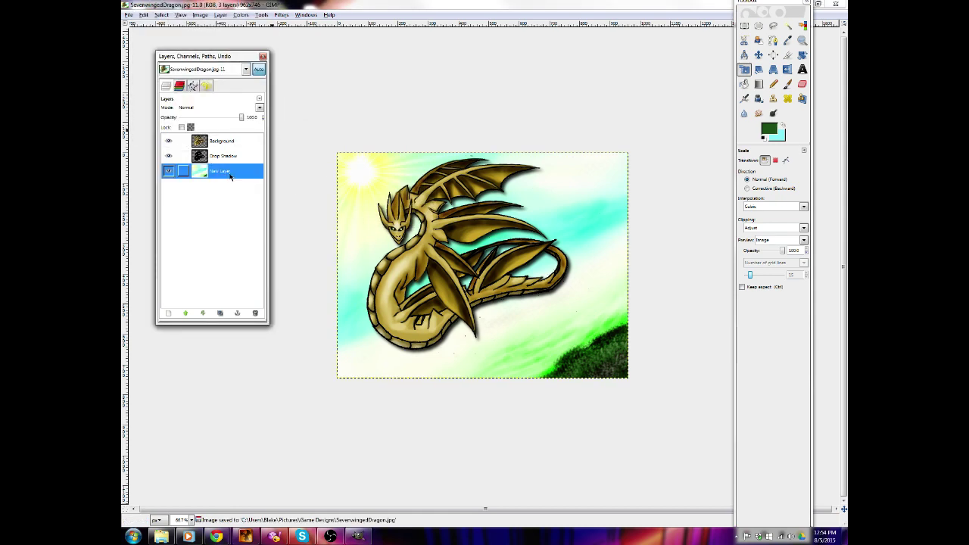
key("Delete")
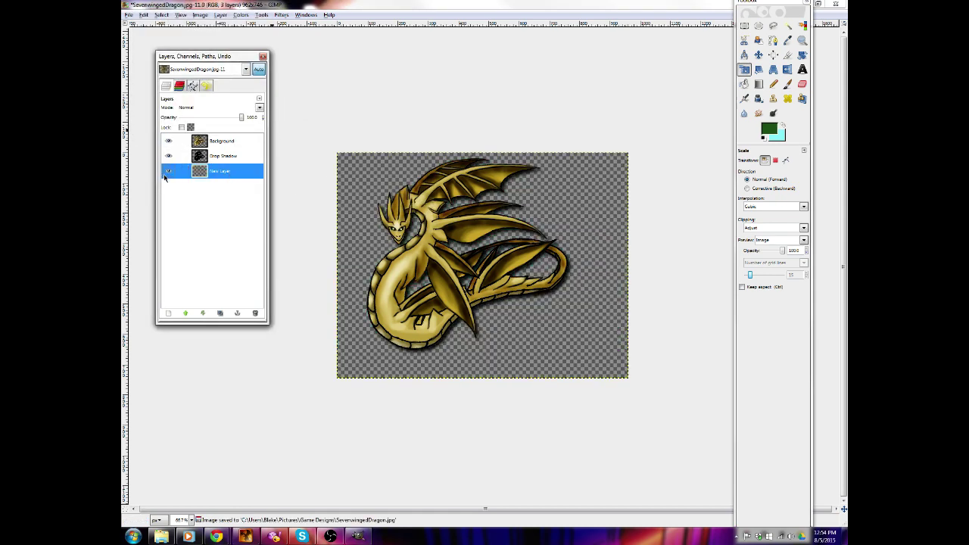
right_click(237, 145)
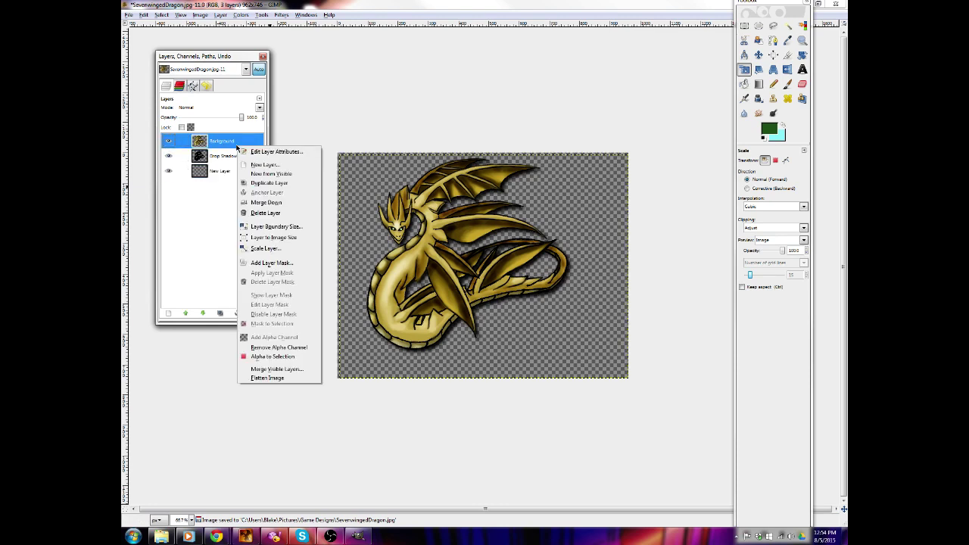
left_click(289, 212)
right_click(249, 159)
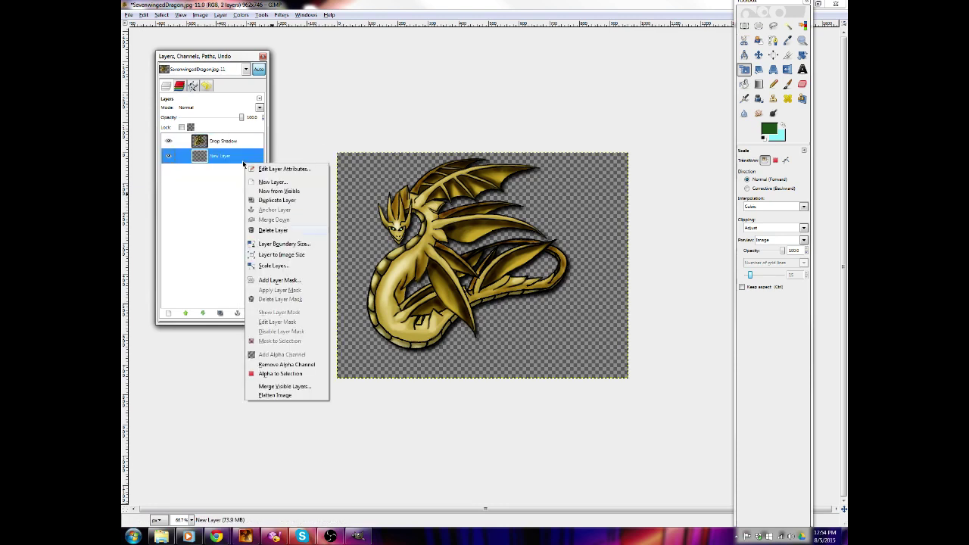
left_click(284, 230)
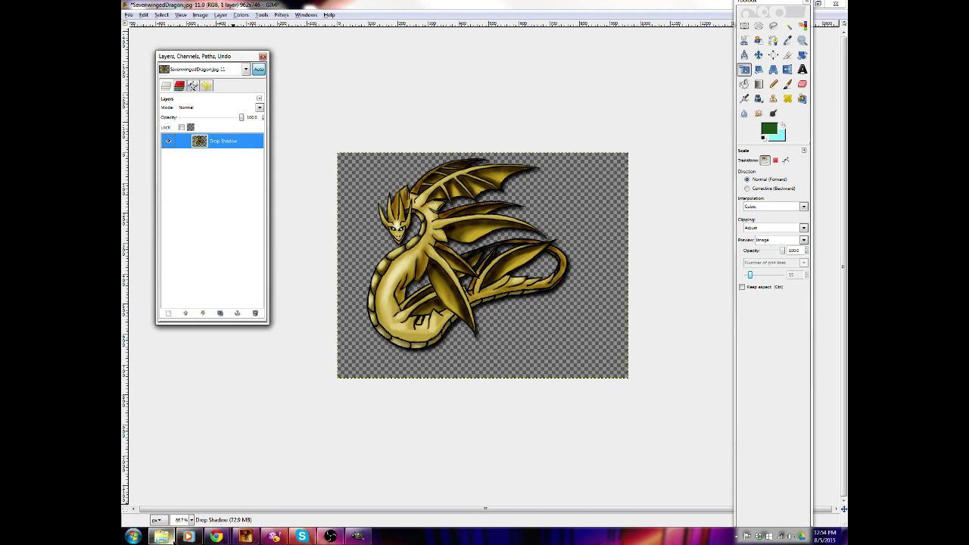
Scale the whole image to 385 × 390 pixels with the width and height unlinked
left_click(161, 536)
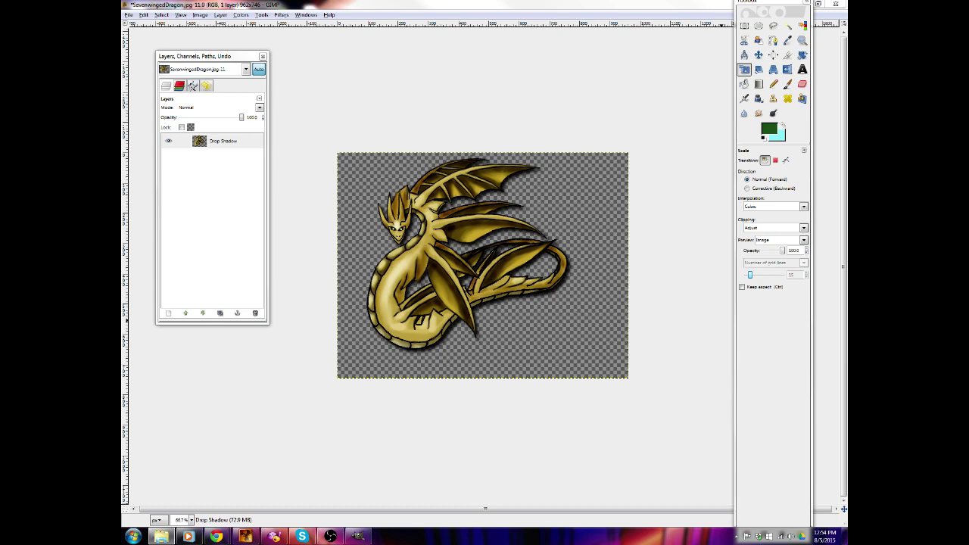
left_click(219, 15)
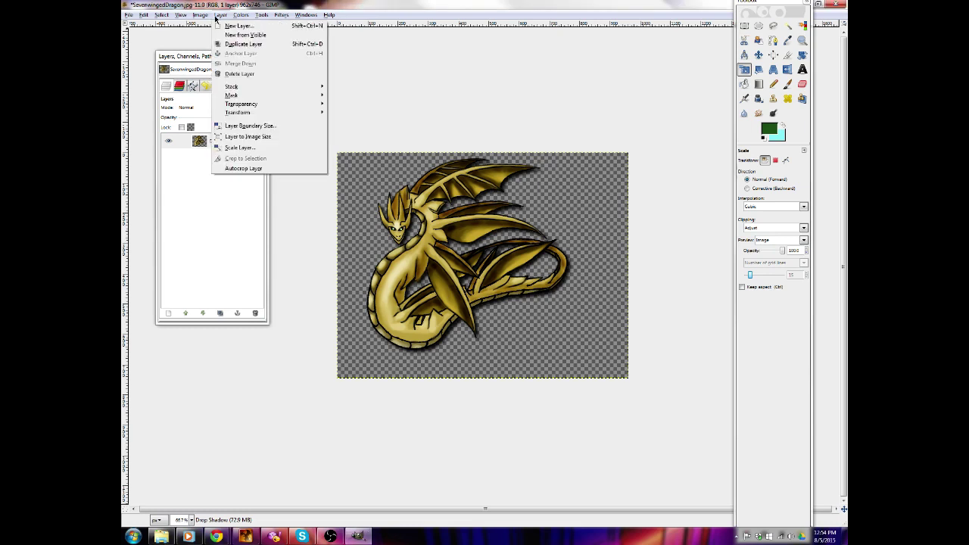
mouse_move(200, 15)
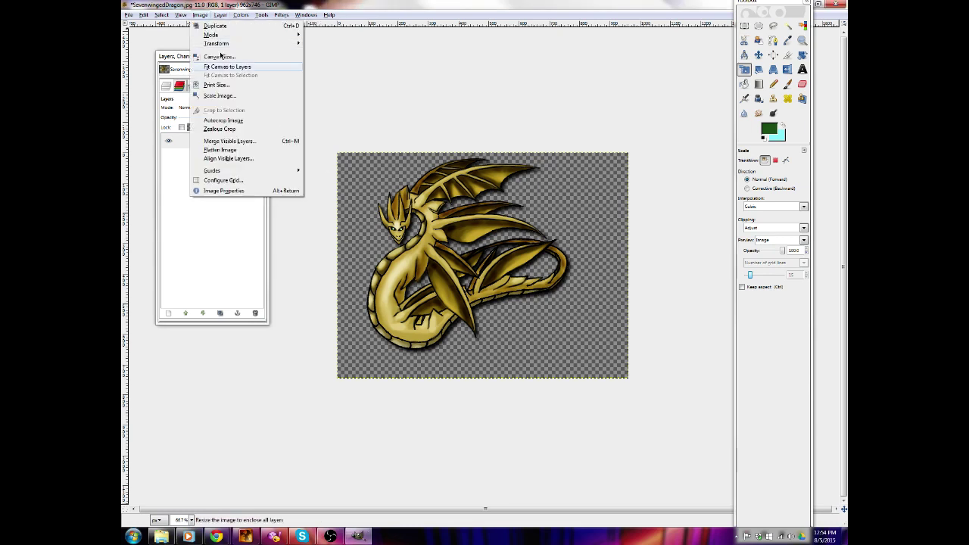
left_click(231, 95)
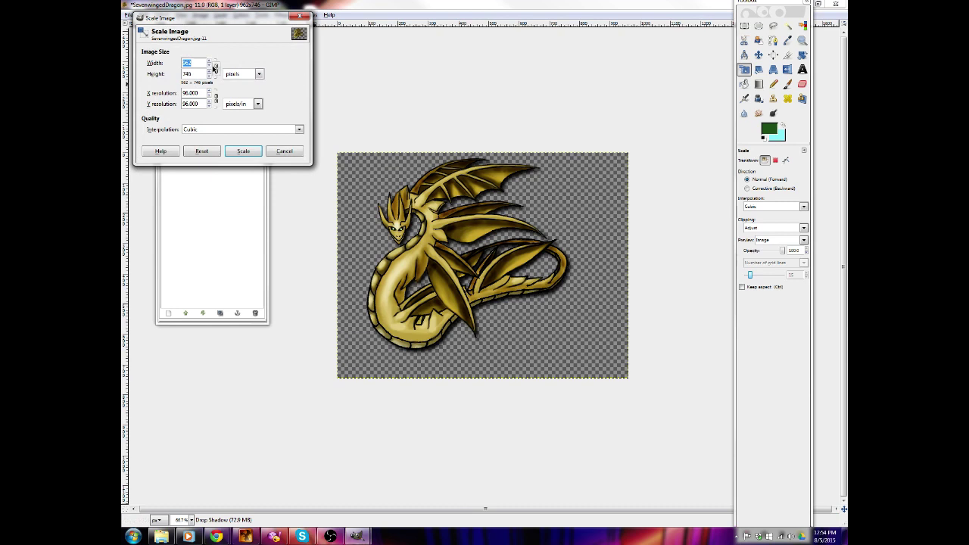
left_click(217, 69)
double_click(198, 62)
key("BackSpace")
type("385")
double_click(192, 74)
key("BackSpace")
type("299")
left_click(243, 151)
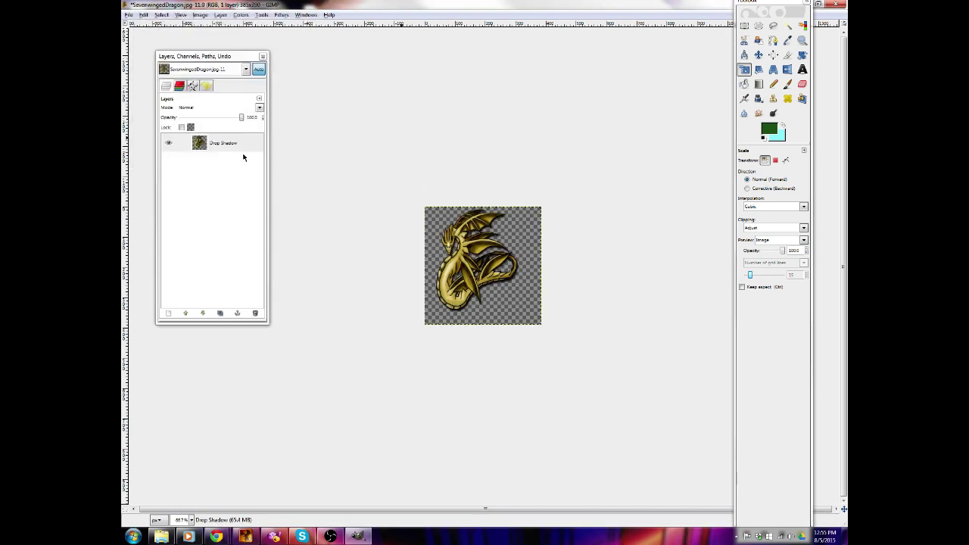
Crop the image closely around the dragon to 303 × 354 pixels, starting at position 27, 0
left_click(787, 55)
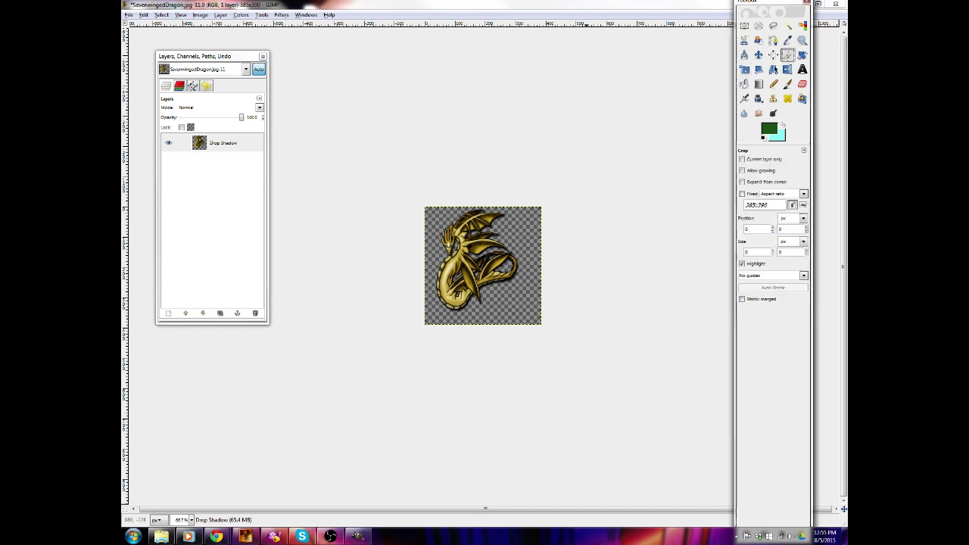
left_click_drag(433, 191, 523, 312)
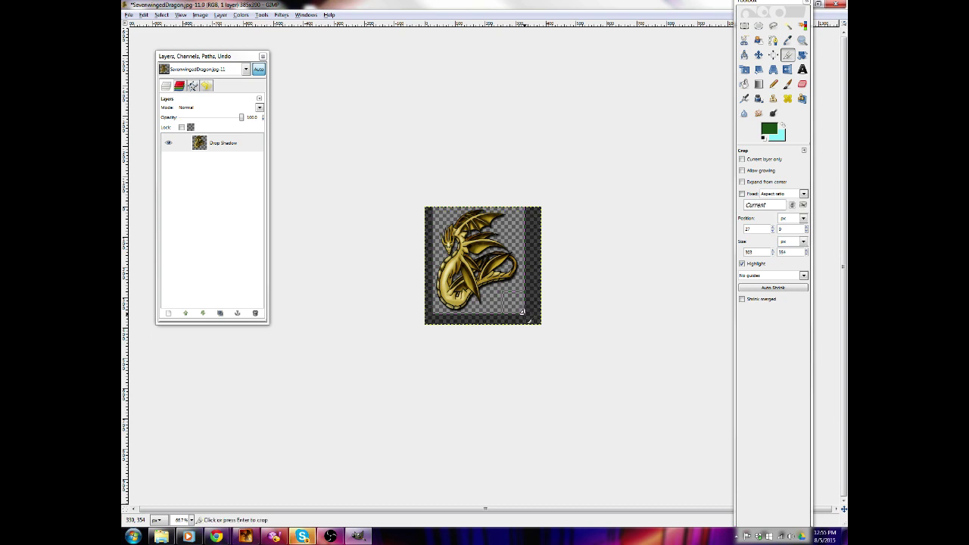
key("Return")
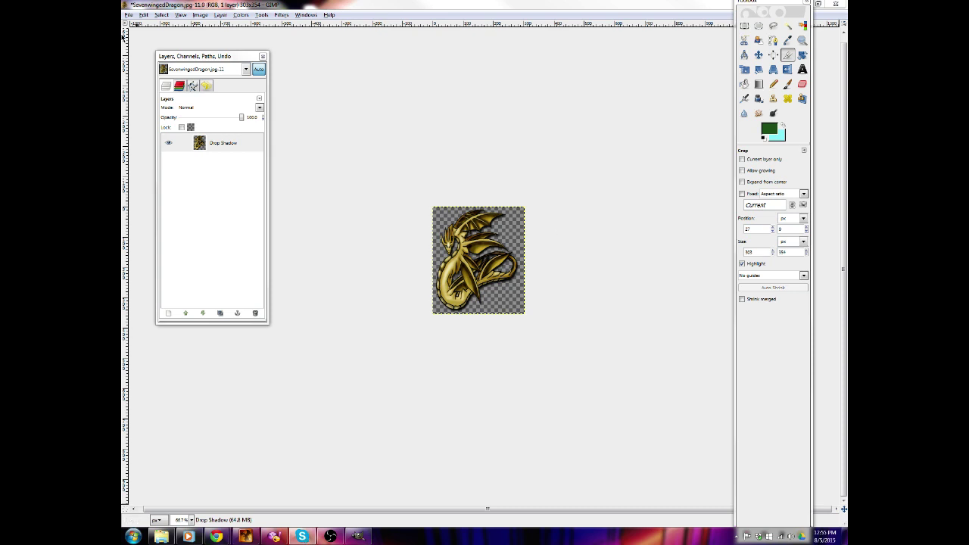
Save the cropped dragon as SevenwingedDragon.png in the RPG project's Graphics\Battlers folder
left_click(129, 16)
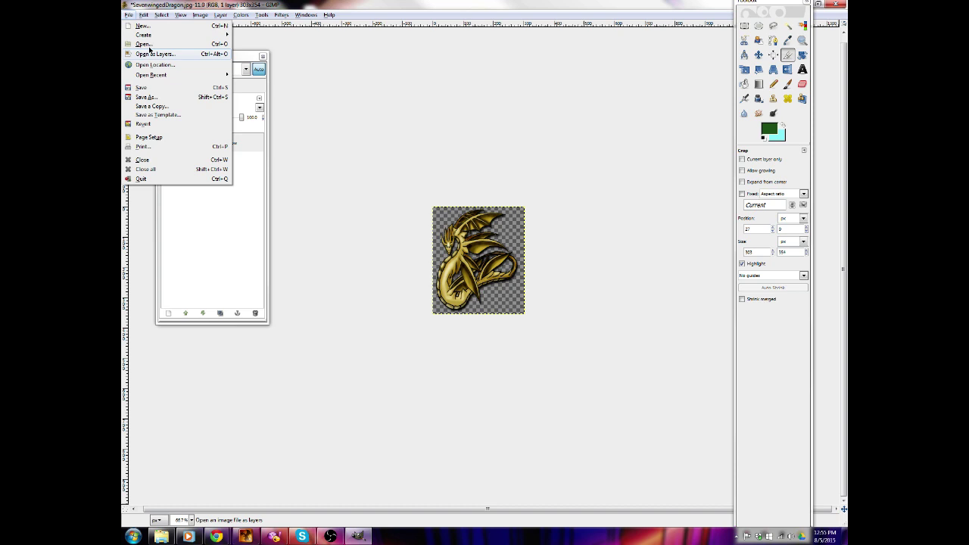
left_click(157, 97)
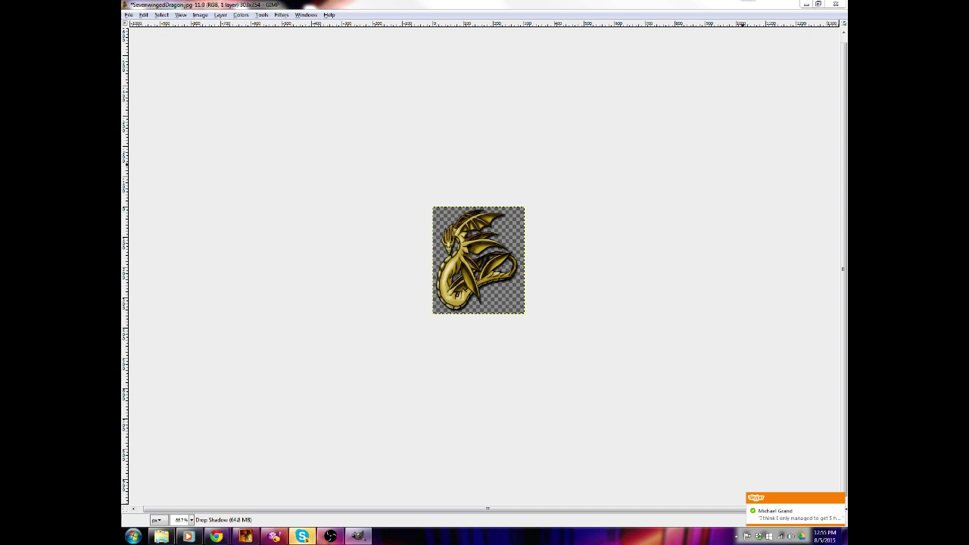
key("ctrl+e")
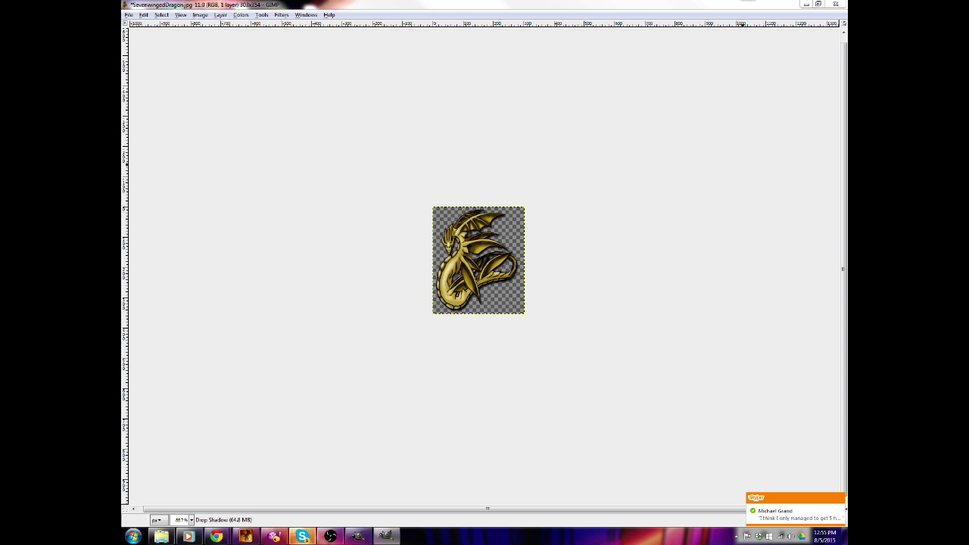
left_click(234, 194)
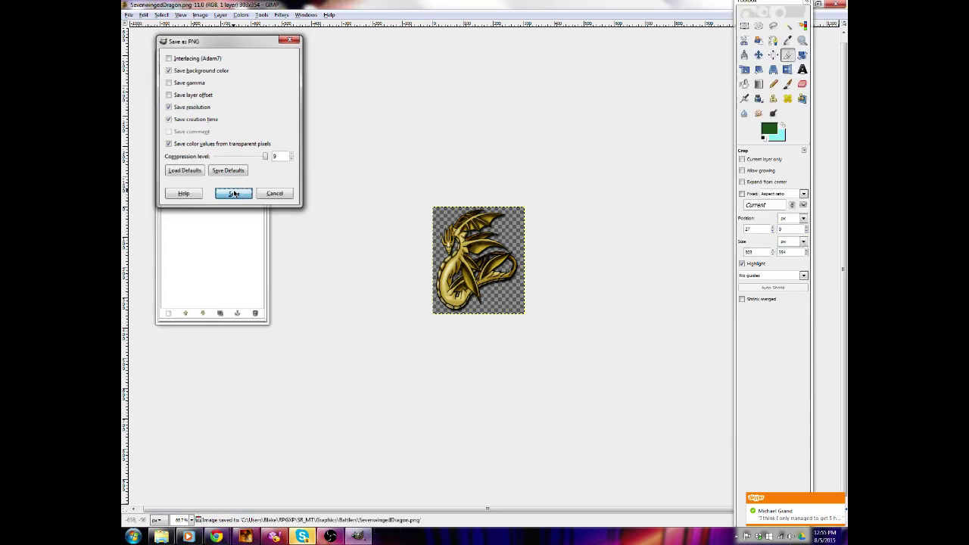
Move the Toolbox fully into view, switch to RPG Maker XP and open the project's database
left_click_drag(784, 2, 774, 30)
left_click(804, 4)
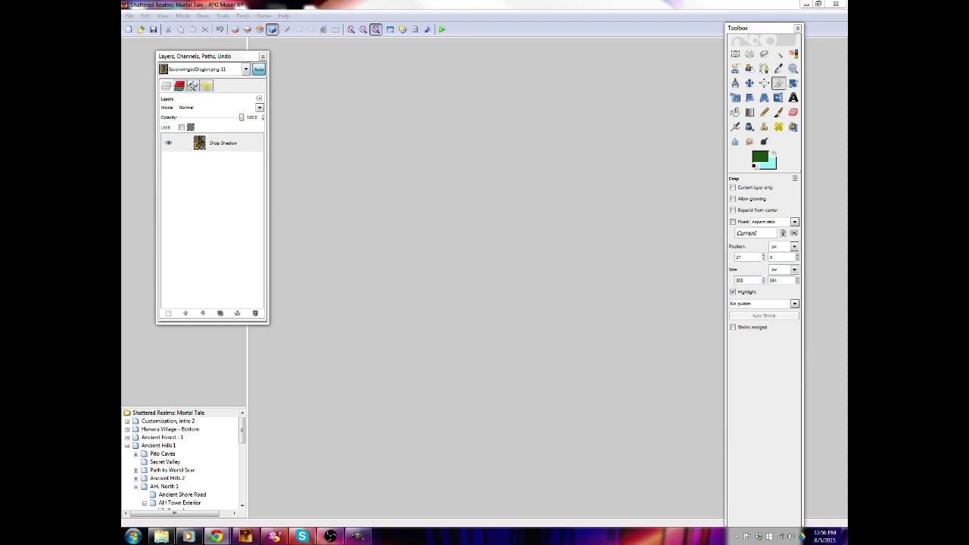
left_click(294, 4)
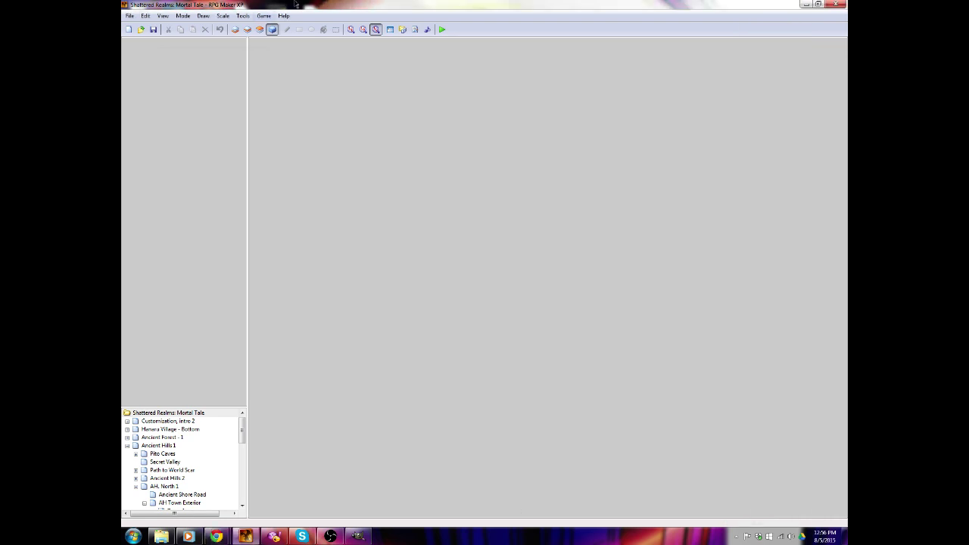
left_click(161, 18)
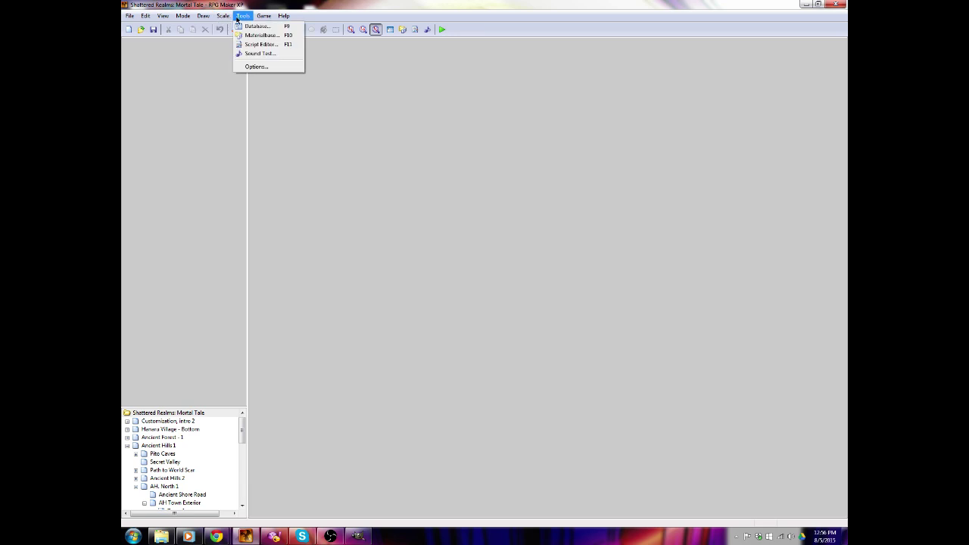
left_click(257, 26)
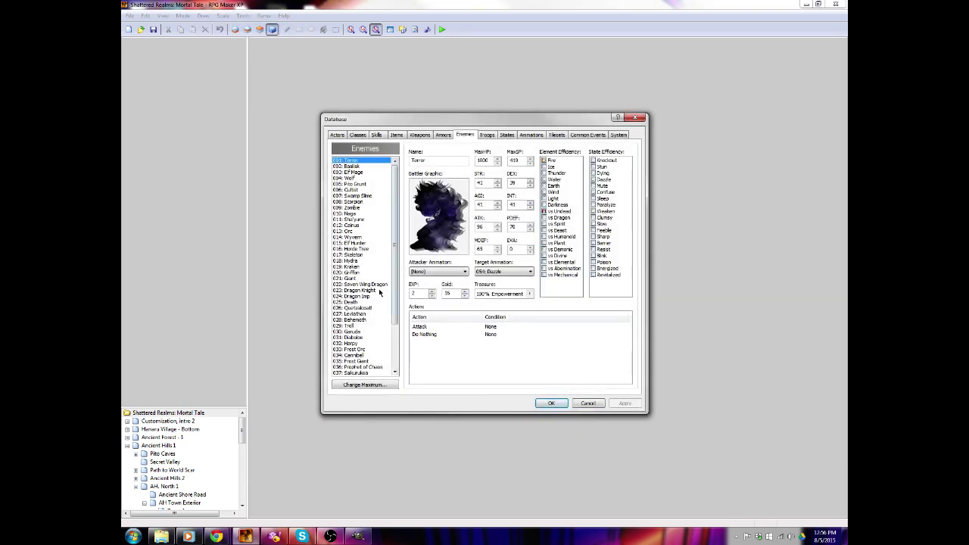
Set the battler graphic of the Seven Wing Dragon enemy to SevenwingedDragon
left_click(366, 283)
double_click(444, 215)
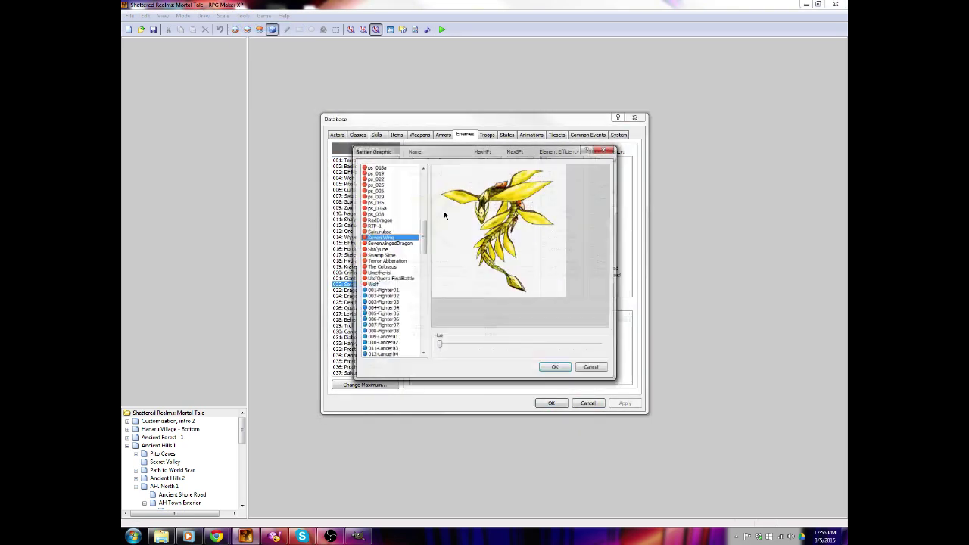
left_click(395, 243)
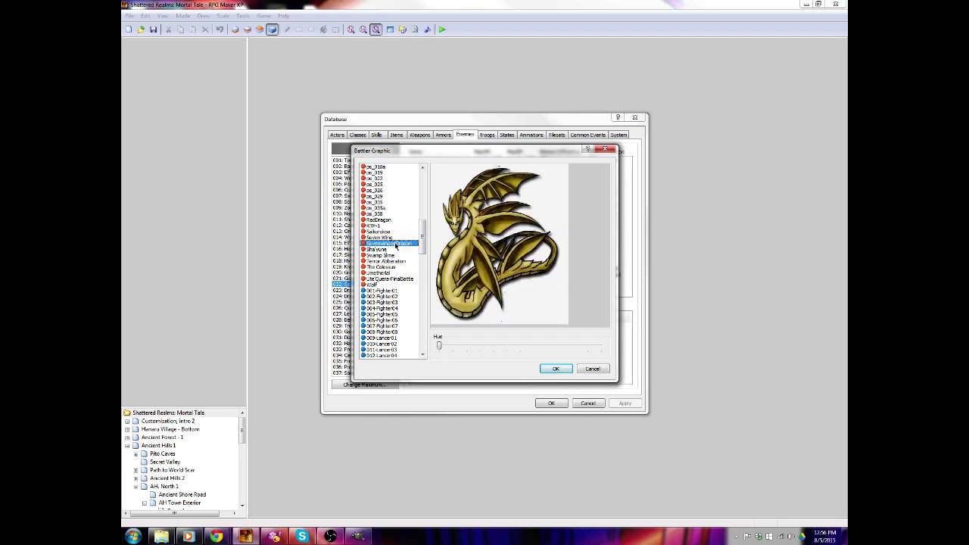
left_click(556, 369)
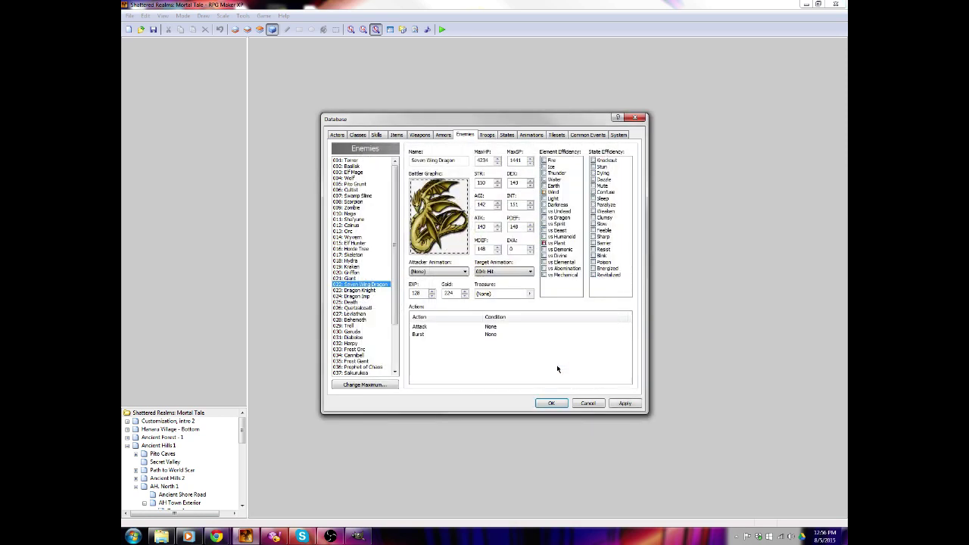
Check how the new dragon graphic looks in the Seven Wing Dragon troop's battle preview
left_click(484, 134)
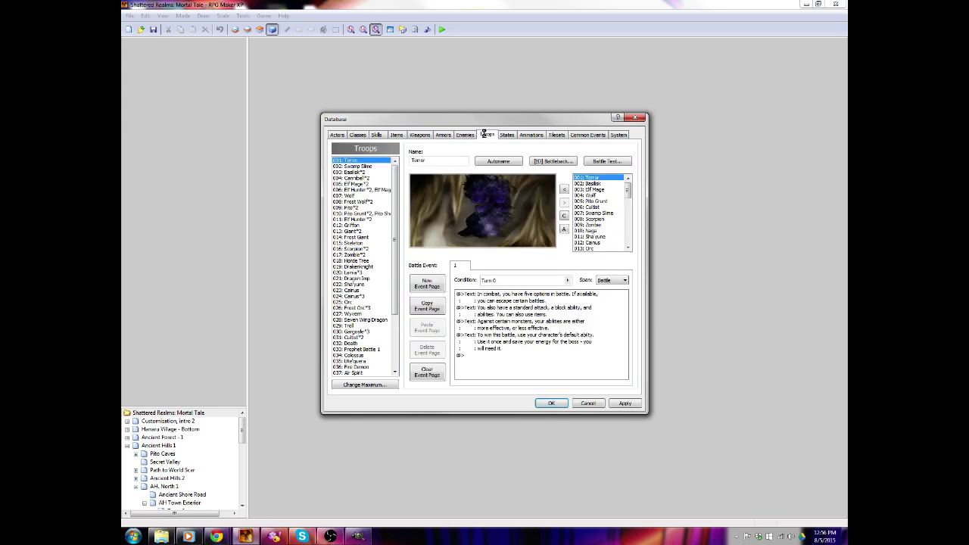
left_click(371, 321)
left_click(479, 216)
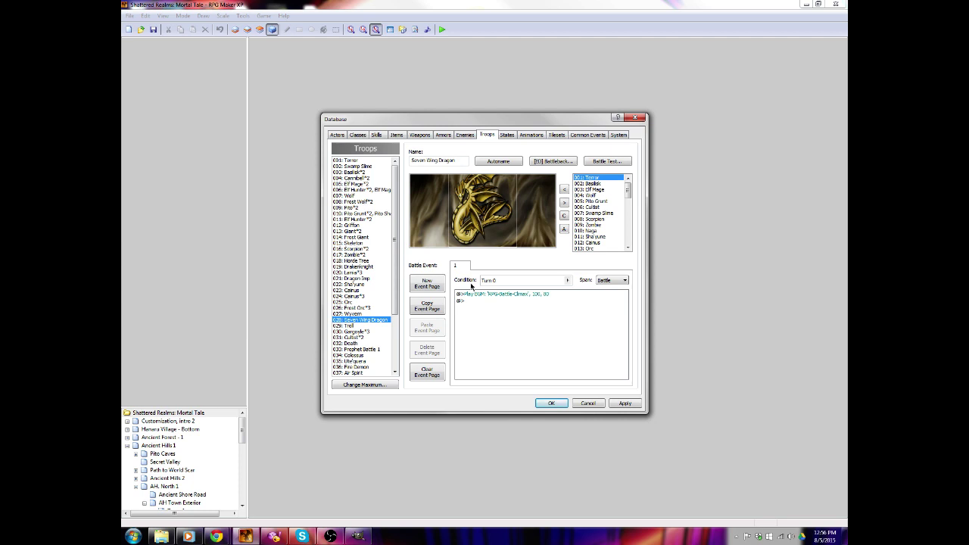
Switch back to GIMP and undo the crop and the image scaling
left_click(360, 537)
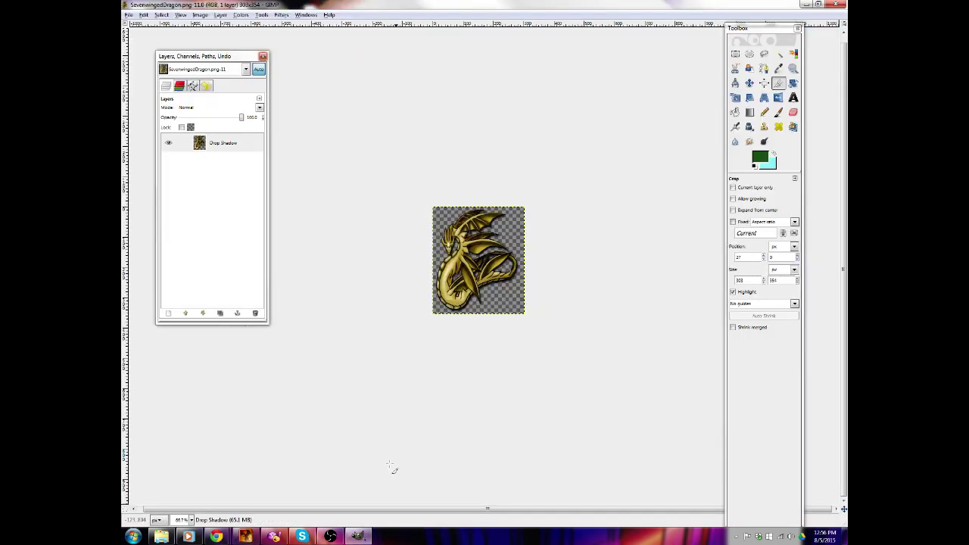
key("ctrl+z")
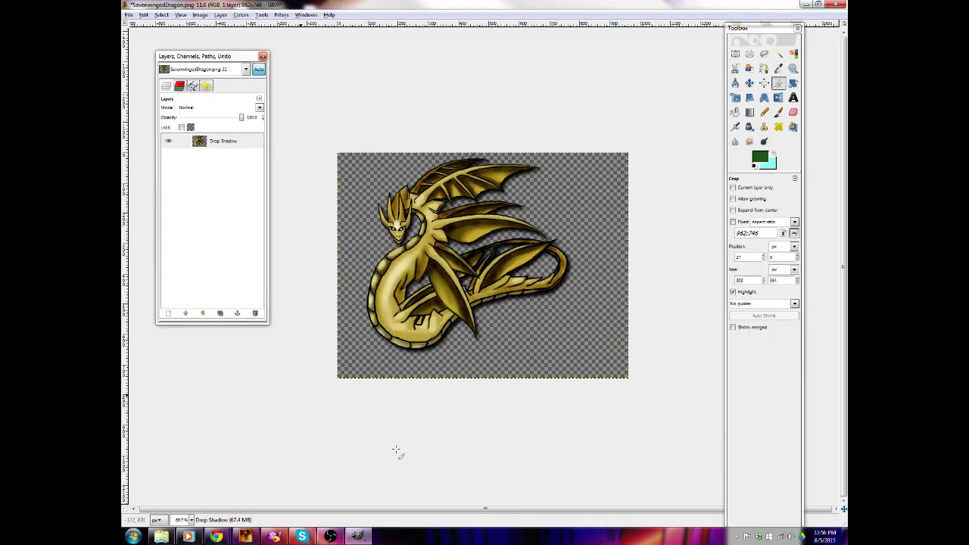
Scale the Drop Shadow layer to 385 × 278 pixels, shrinking it toward the canvas's lower-left corner
left_click(735, 97)
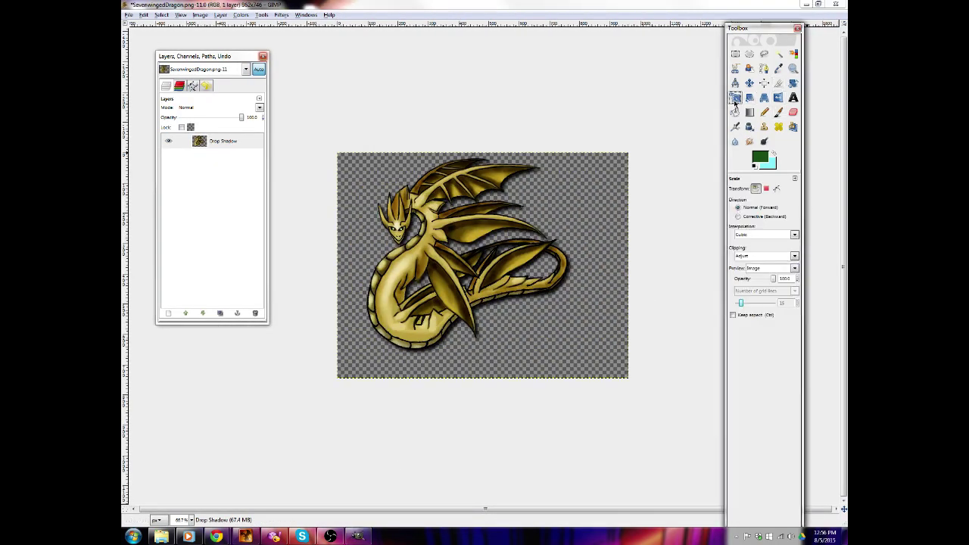
left_click(602, 175)
left_click_drag(602, 176, 430, 307)
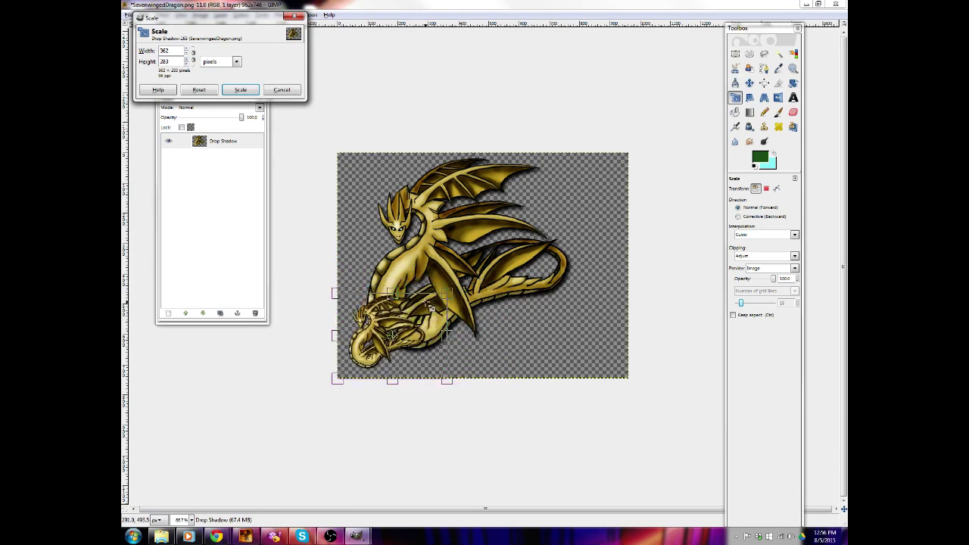
left_click_drag(430, 306, 436, 306)
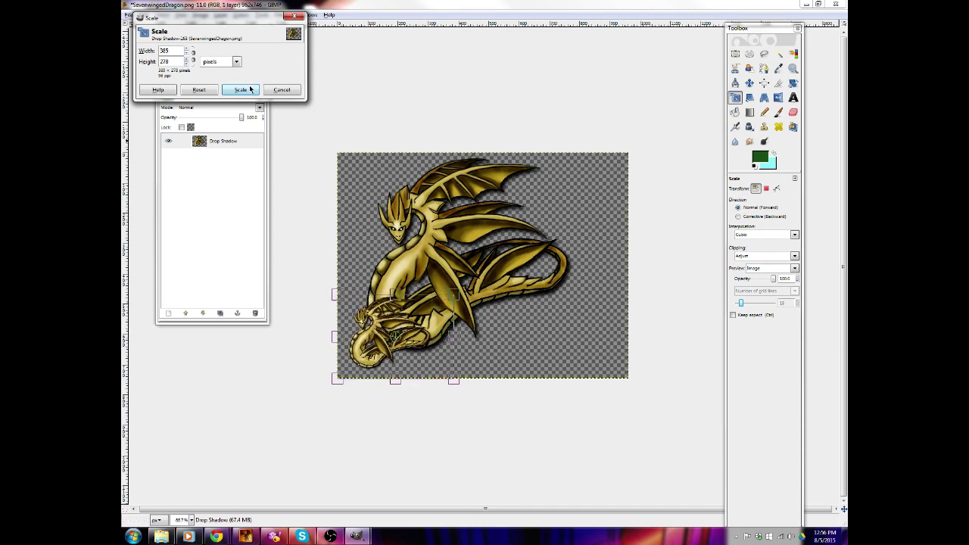
left_click(241, 90)
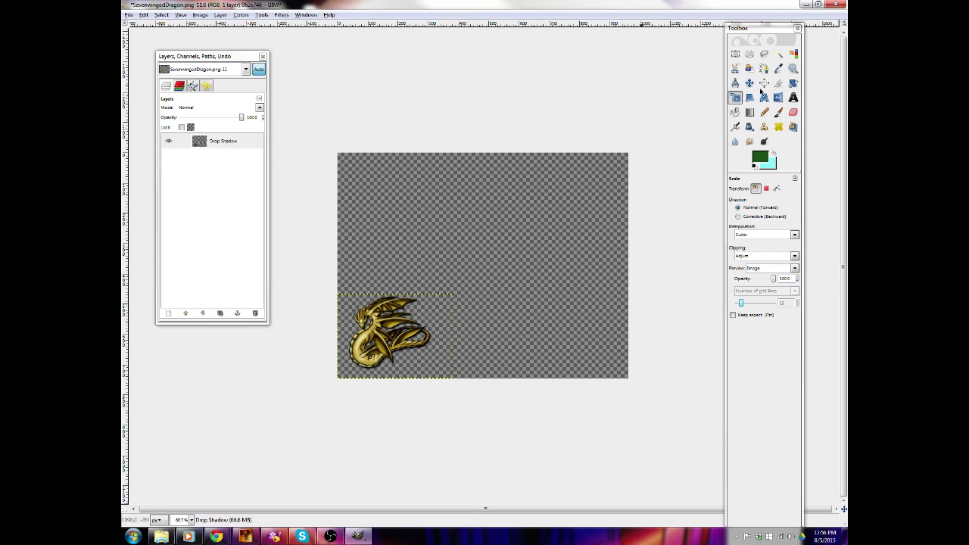
Crop the image tightly around the dragon to 281 × 254 pixels and save it over SevenwingedDragon.png
left_click(200, 15)
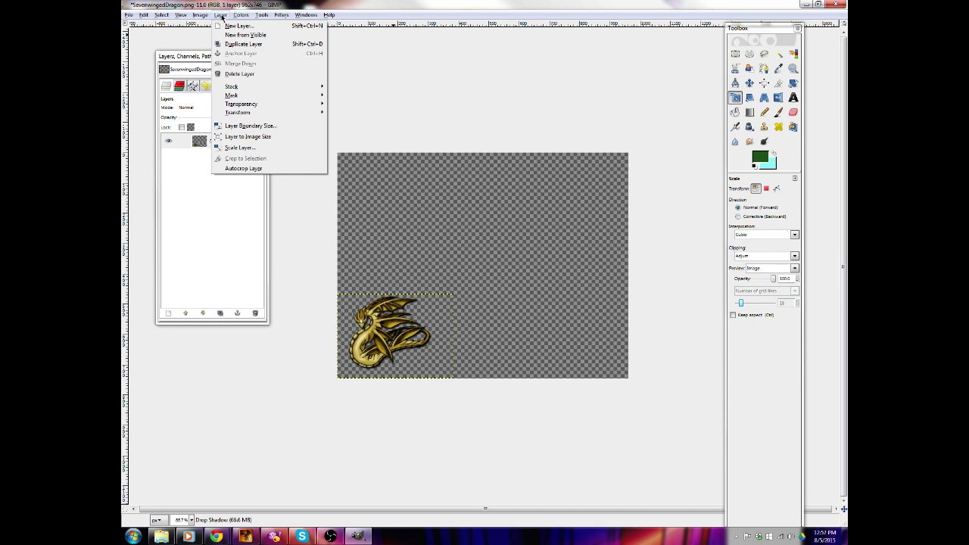
left_click(232, 121)
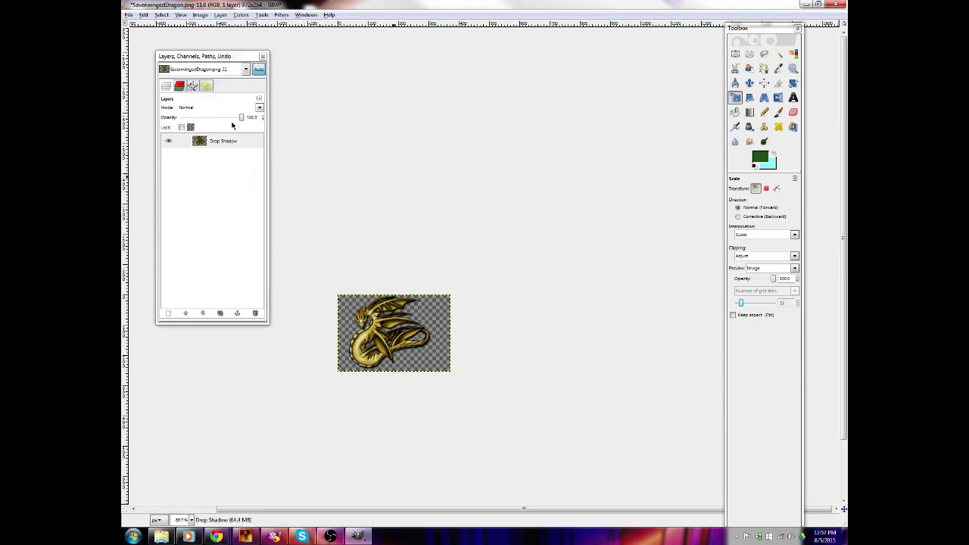
left_click(779, 83)
left_click_drag(348, 290, 434, 388)
key("Return")
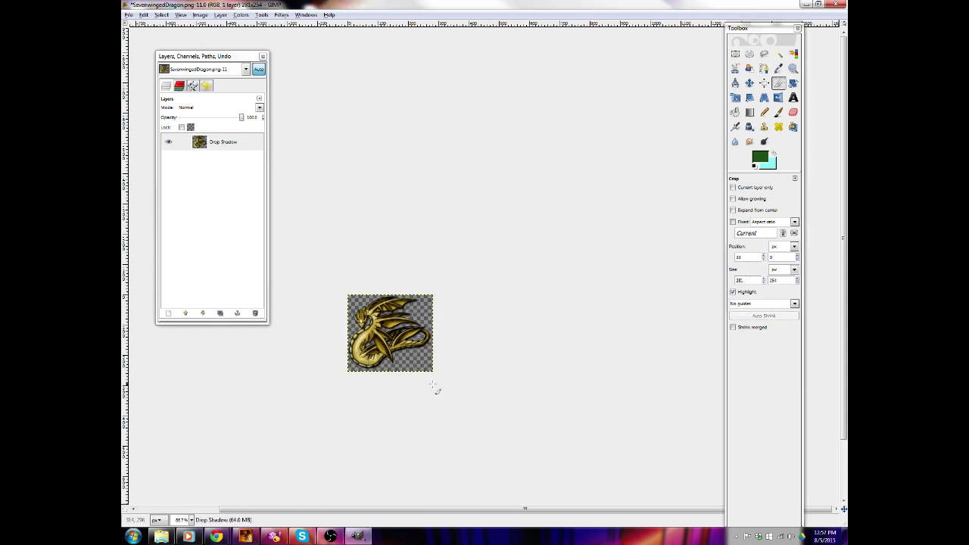
left_click(128, 15)
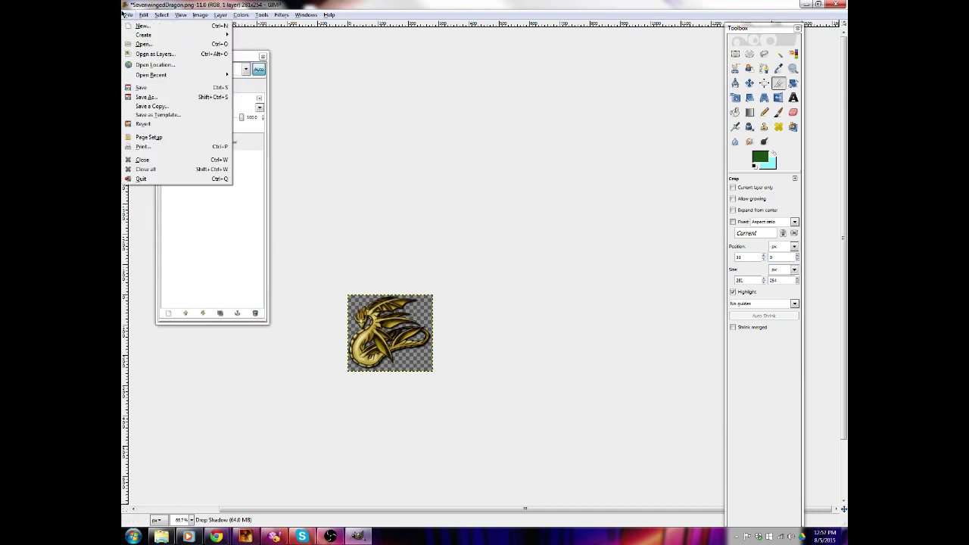
left_click(158, 88)
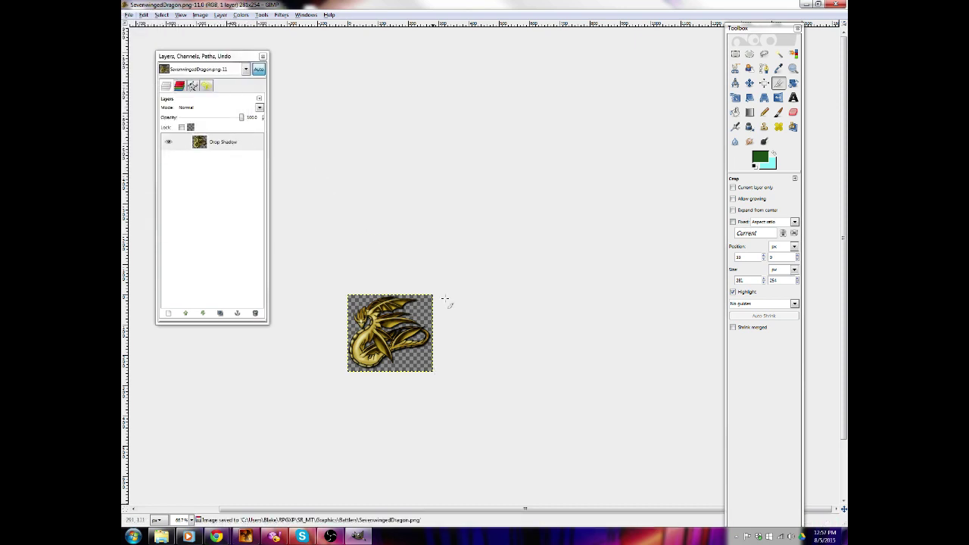
Switch to RPG Maker XP, reopen the database to refresh the graphic, and move the dragon slightly higher in the Seven Wing Dragon troop's preview
left_click(245, 536)
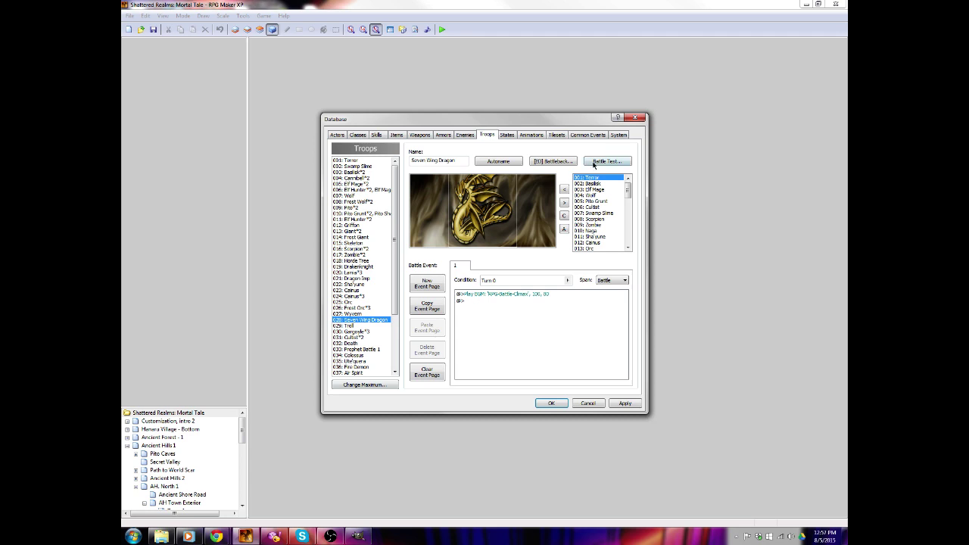
left_click(551, 403)
left_click(223, 15)
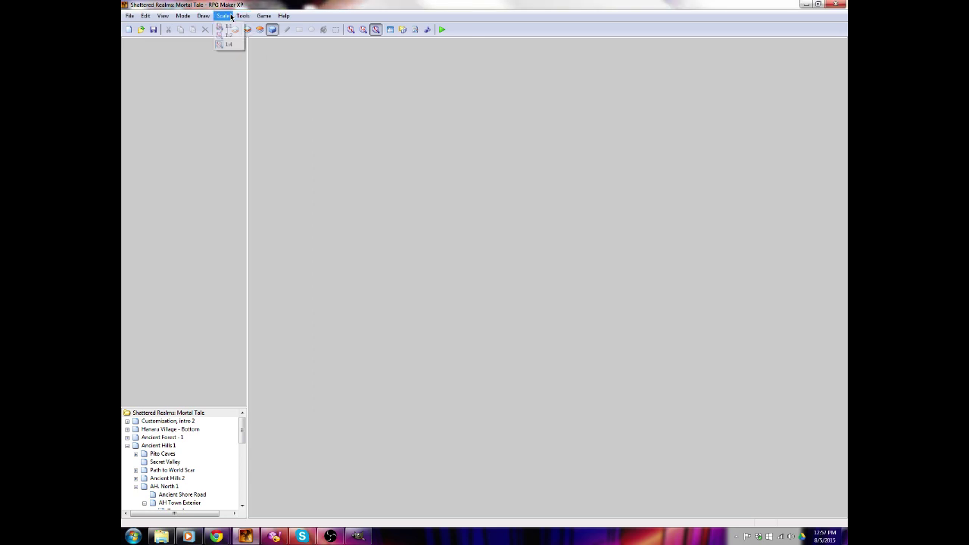
left_click(242, 26)
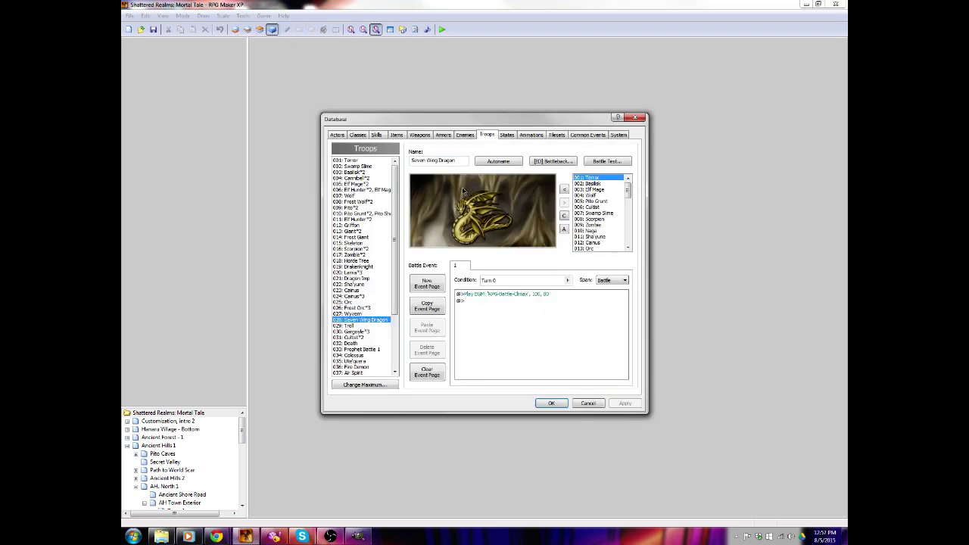
left_click_drag(476, 212, 473, 208)
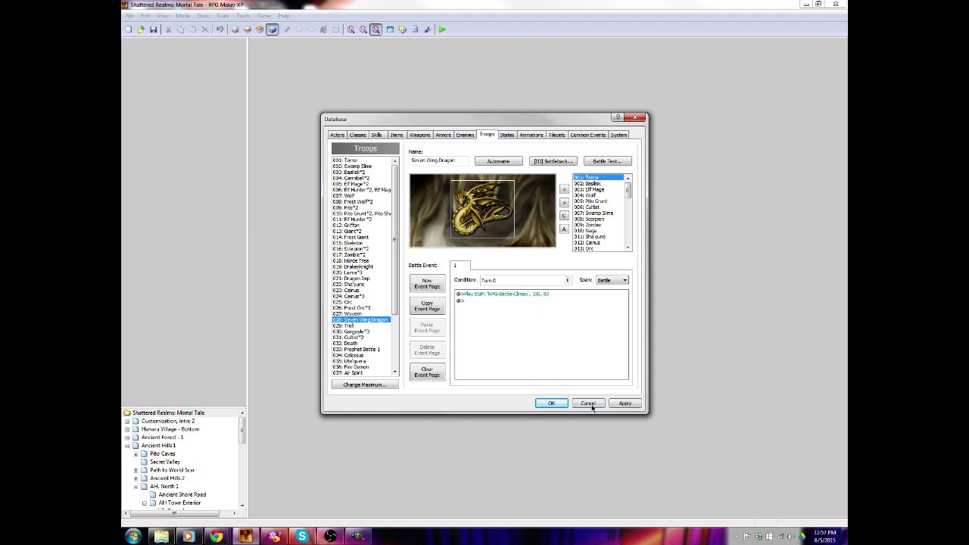
left_click(553, 403)
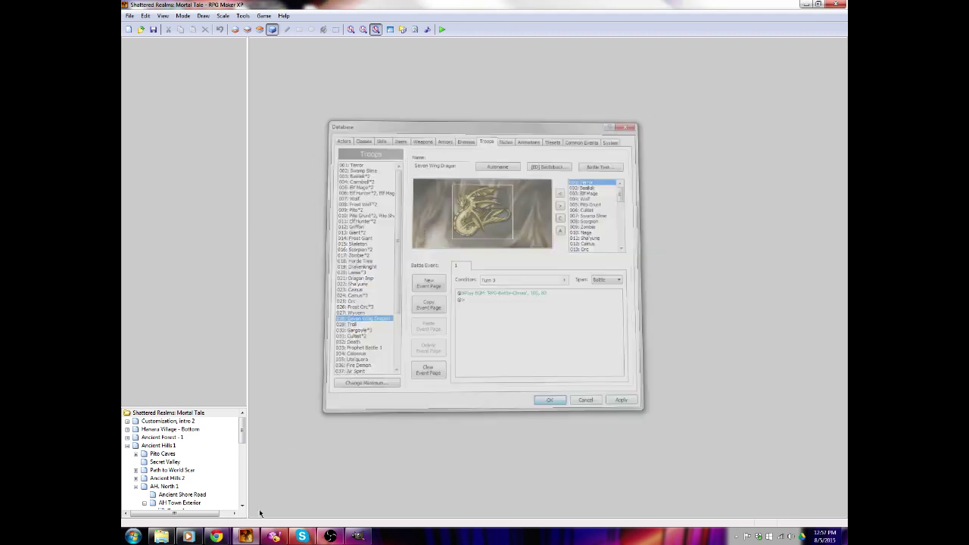
Switch back to GIMP and undo the crops and the layer scaling to restore the full-size dragon
left_click(357, 536)
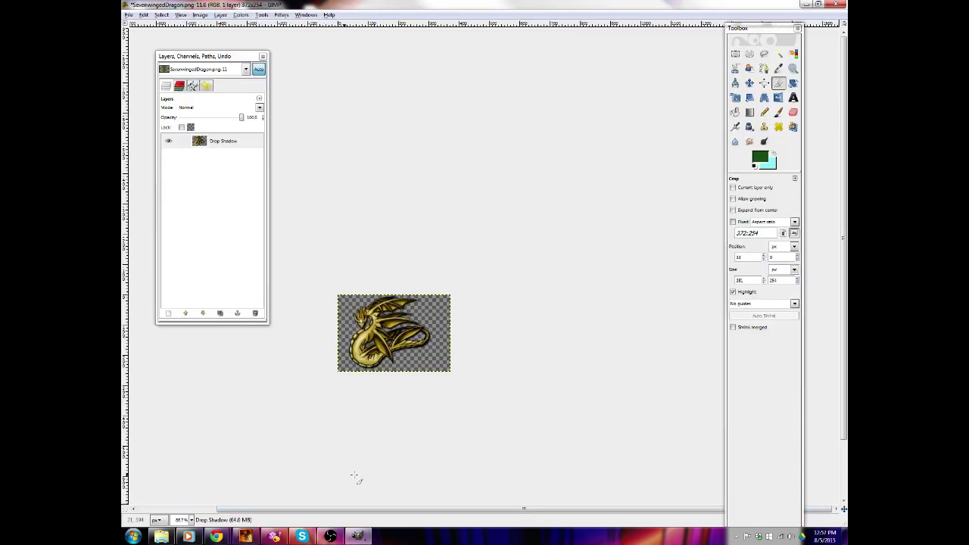
key("ctrl+z")
key("ctrl+z")
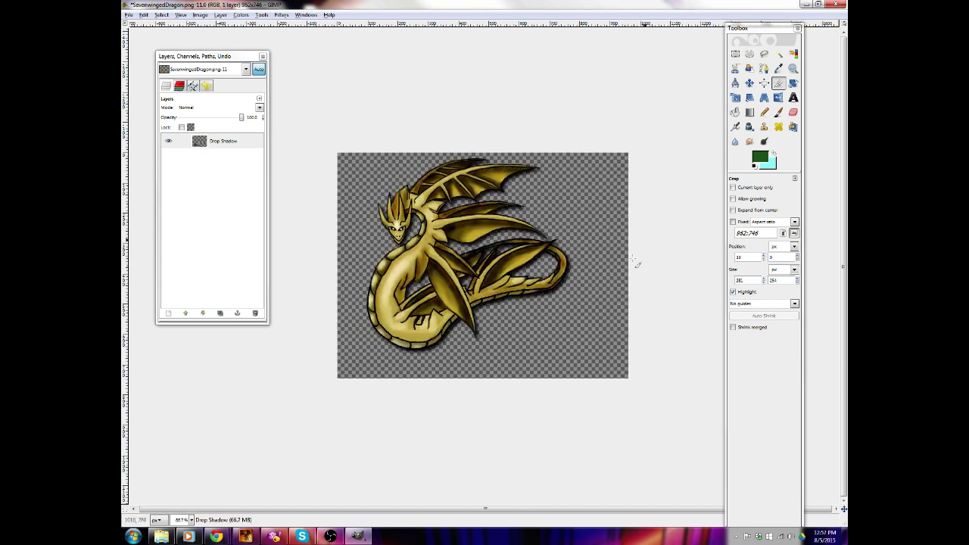
Scale the Drop Shadow layer to 403 × 301 pixels, keeping it anchored at the canvas's lower-left corner
left_click(735, 98)
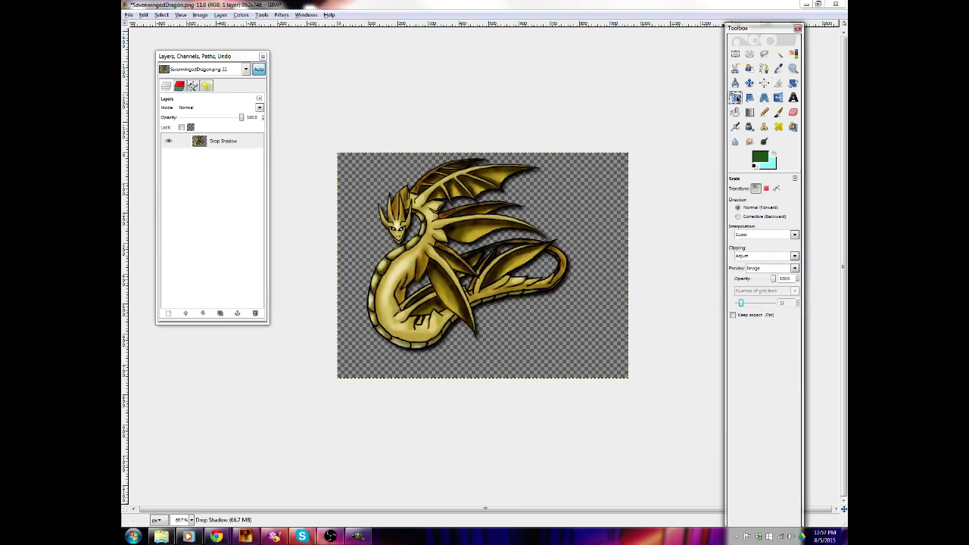
left_click_drag(615, 162, 438, 295)
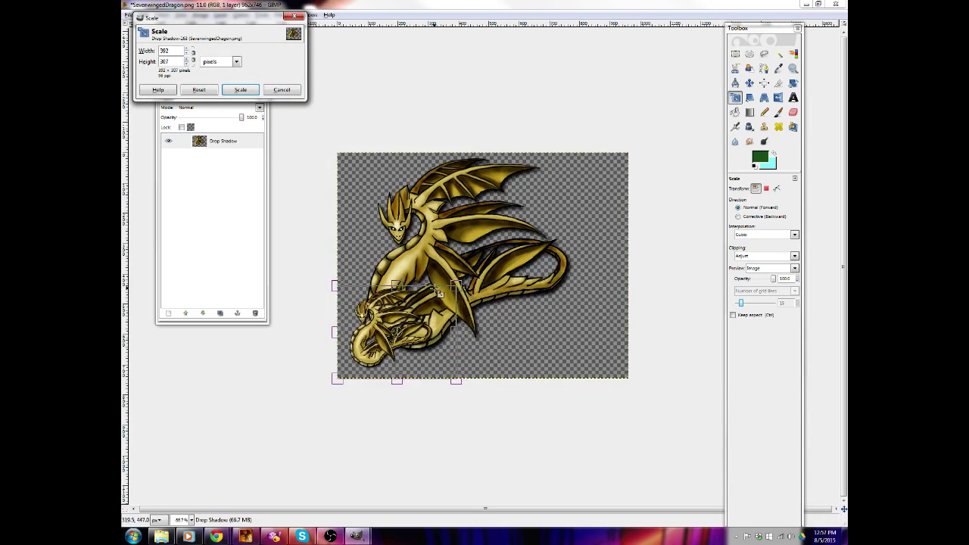
left_click_drag(437, 292, 436, 310)
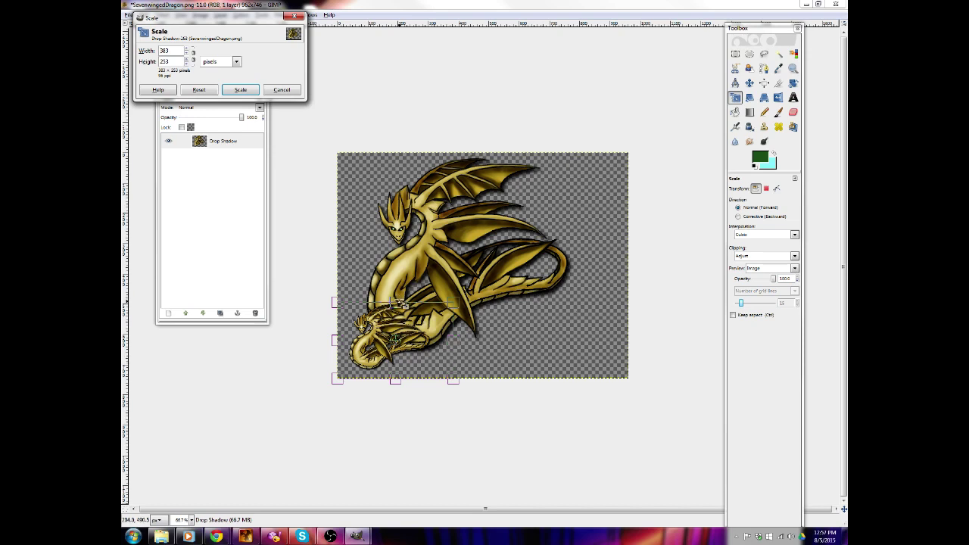
left_click_drag(400, 305, 394, 316)
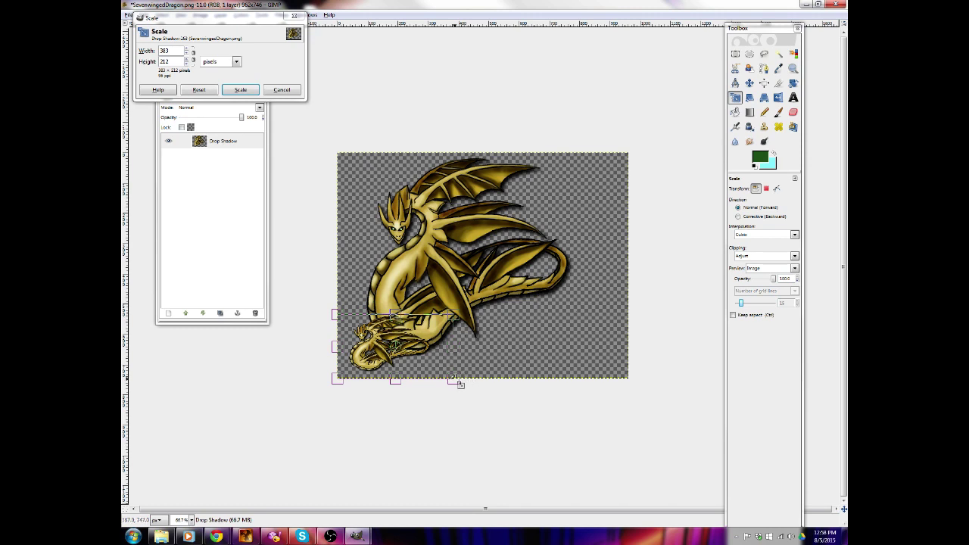
mouse_move(460, 384)
left_mouse_down()
mouse_move(440, 386)
mouse_move(466, 386)
left_mouse_up()
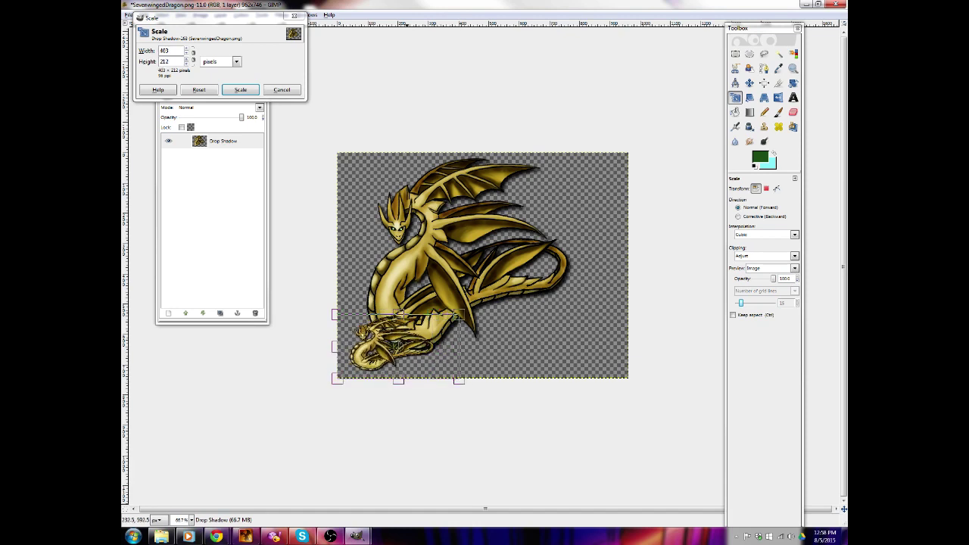
left_click_drag(400, 315, 405, 289)
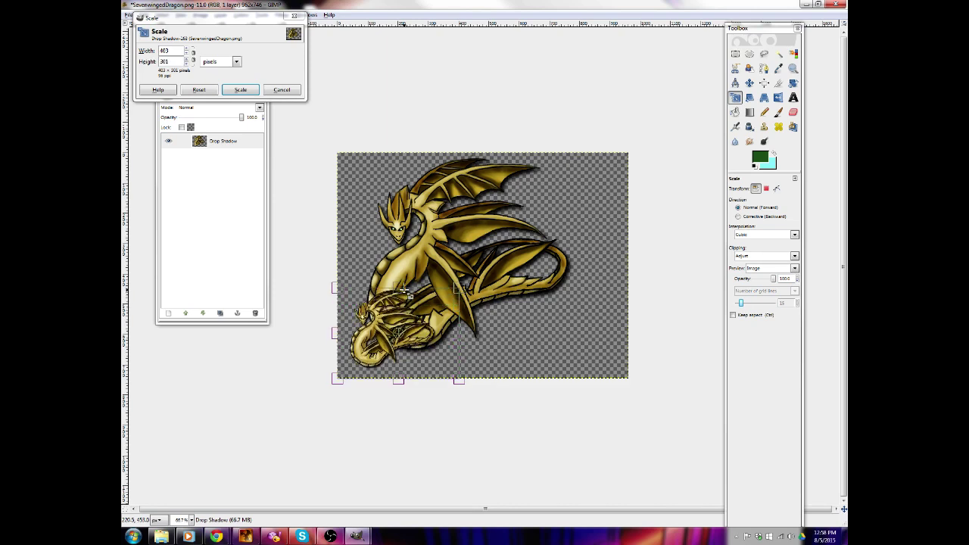
left_click(240, 90)
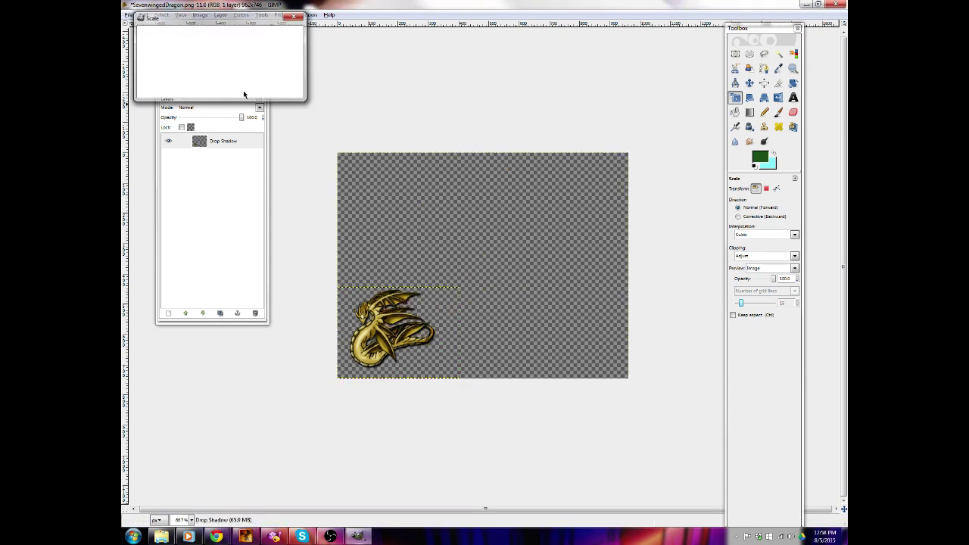
left_click(200, 16)
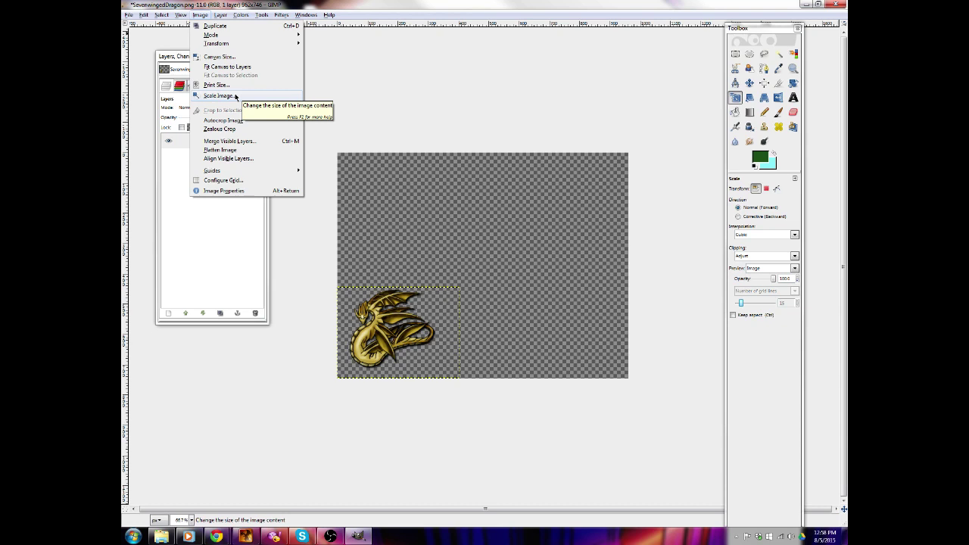
left_click(219, 95)
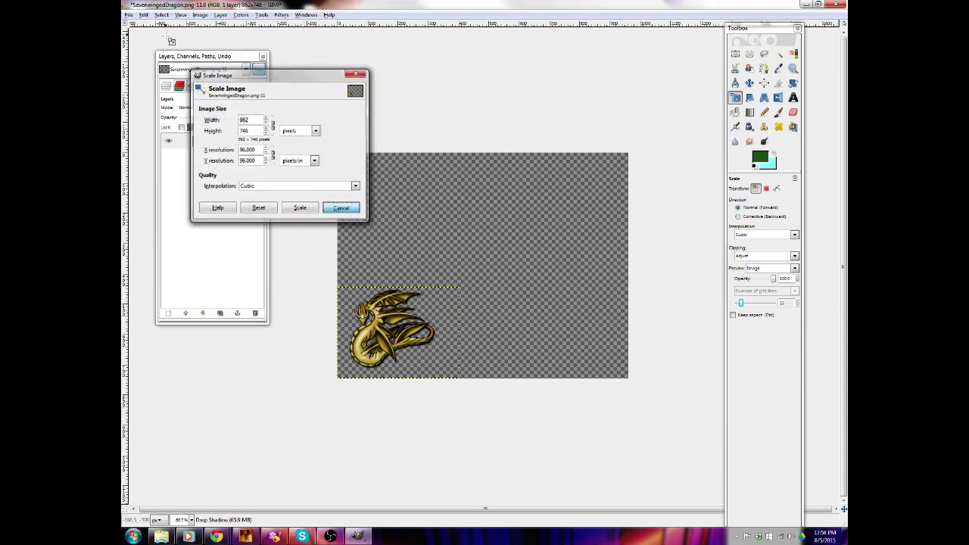
left_click(299, 207)
Autocrop the image to the dragon layer and save it over SevenwingedDragon.png
left_click(200, 15)
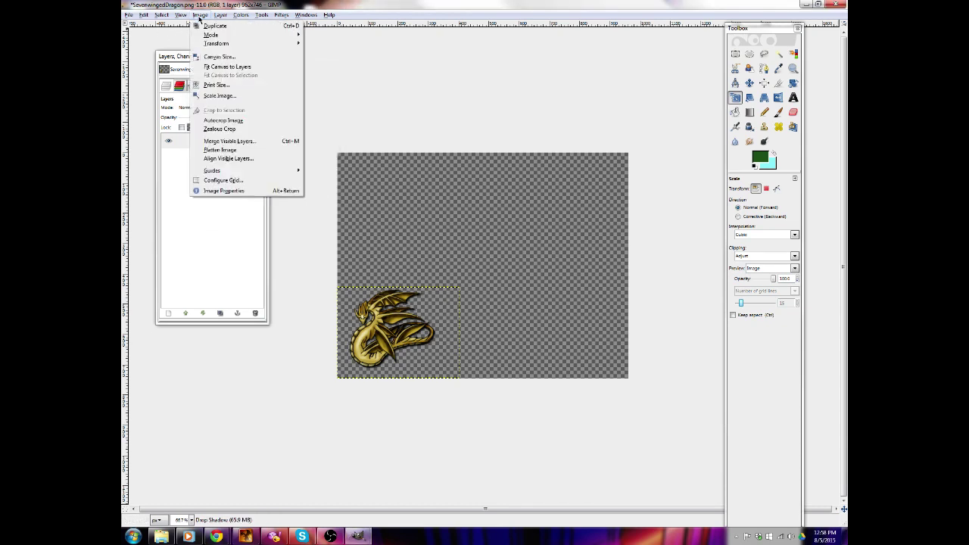
left_click(223, 120)
left_click(129, 15)
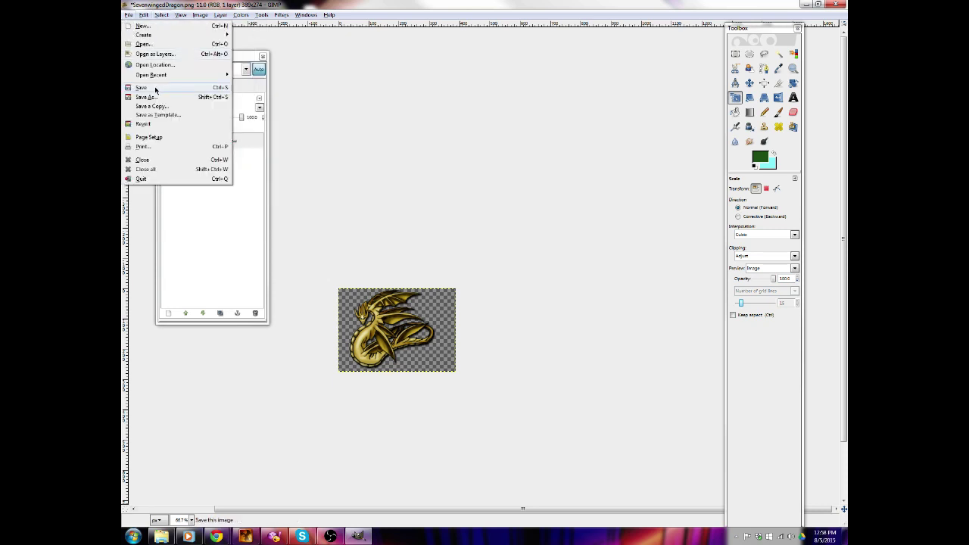
left_click(141, 88)
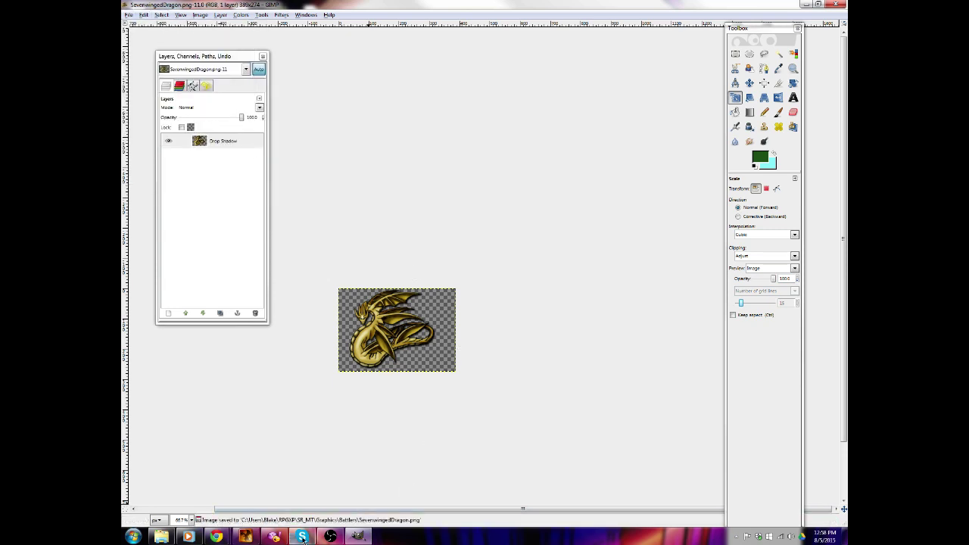
Switch to RPG Maker XP, reopen the database, and reposition the refreshed dragon near the middle of the Seven Wing Dragon troop's preview
left_click(245, 536)
left_click(241, 16)
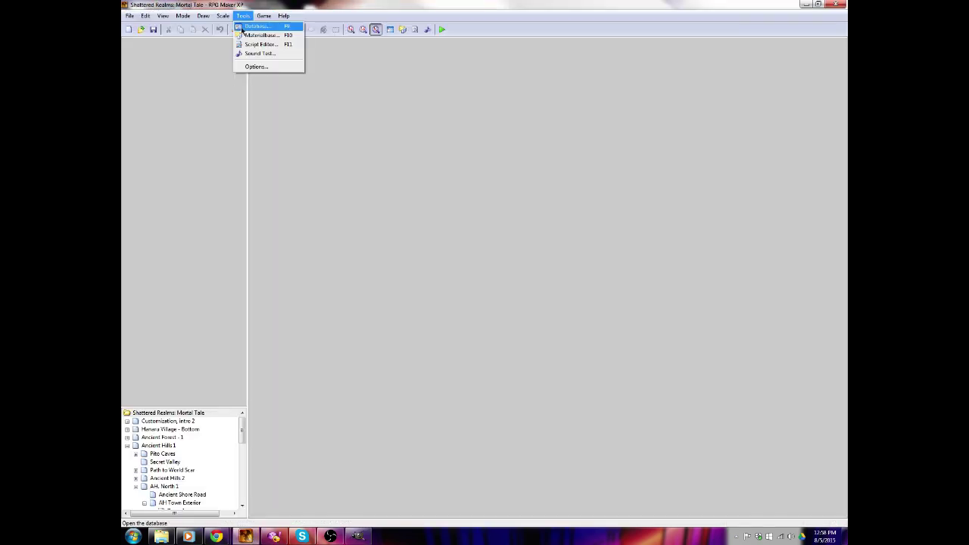
left_click(256, 26)
left_click_drag(470, 193, 477, 198)
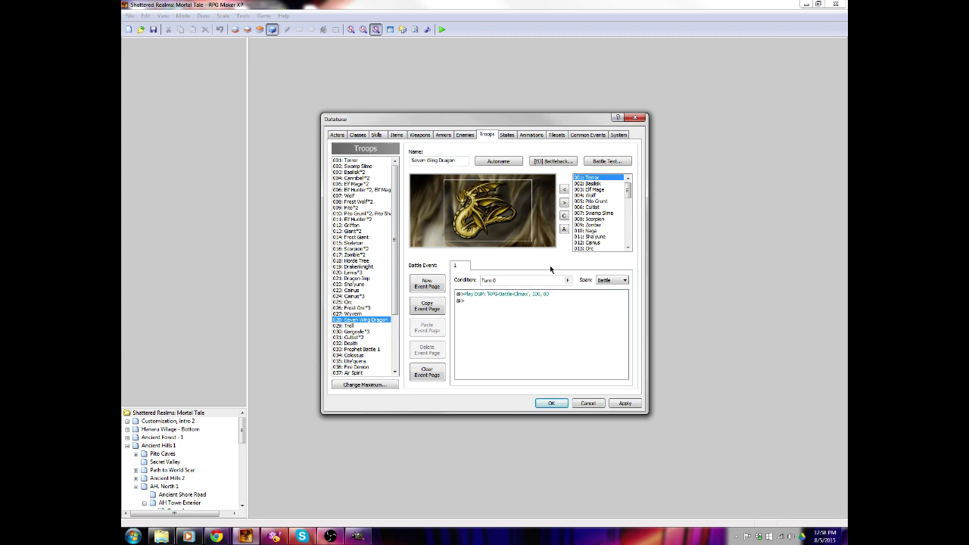
Run a battle test of the Seven Wing Dragon troop in full screen to check the dragon's size and placement, and close the test
left_click(616, 162)
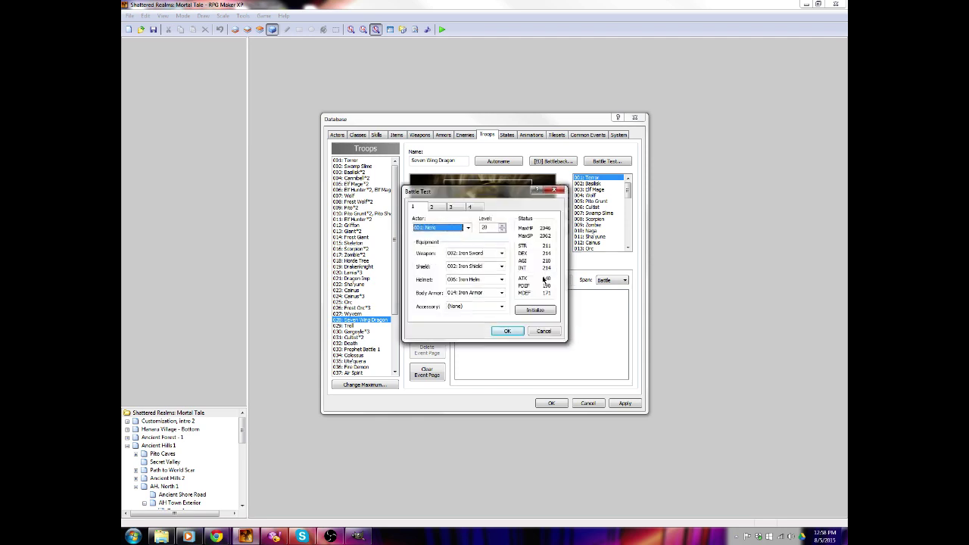
mouse_move(217, 534)
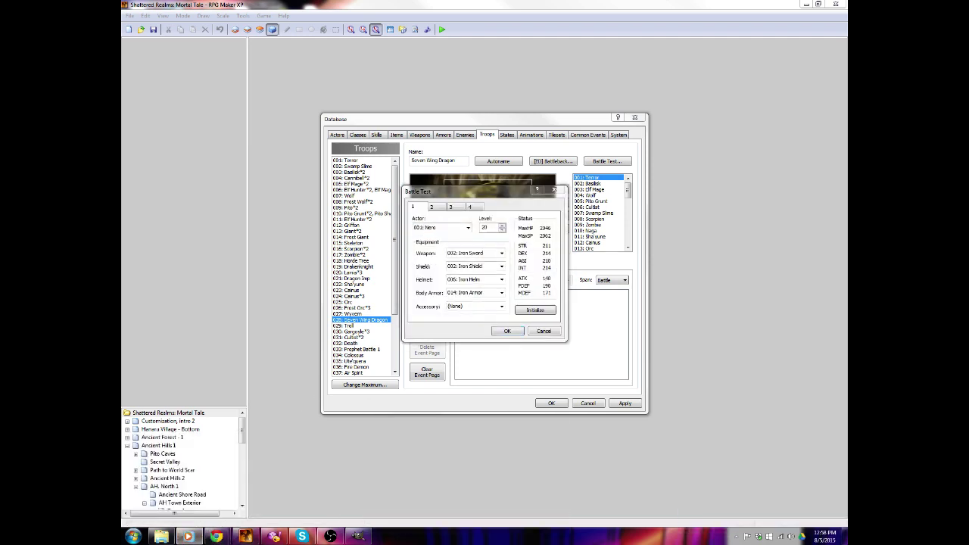
left_click(507, 331)
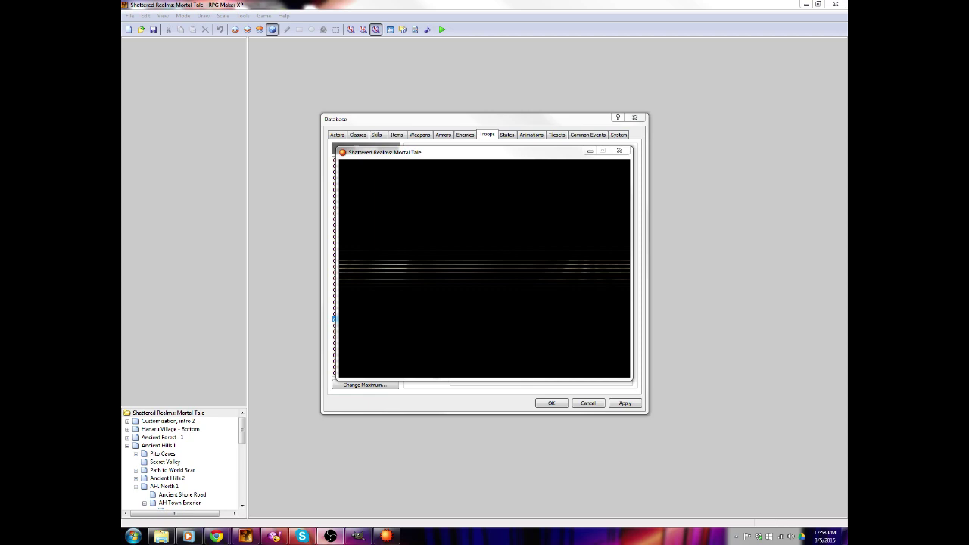
key("alt+Return")
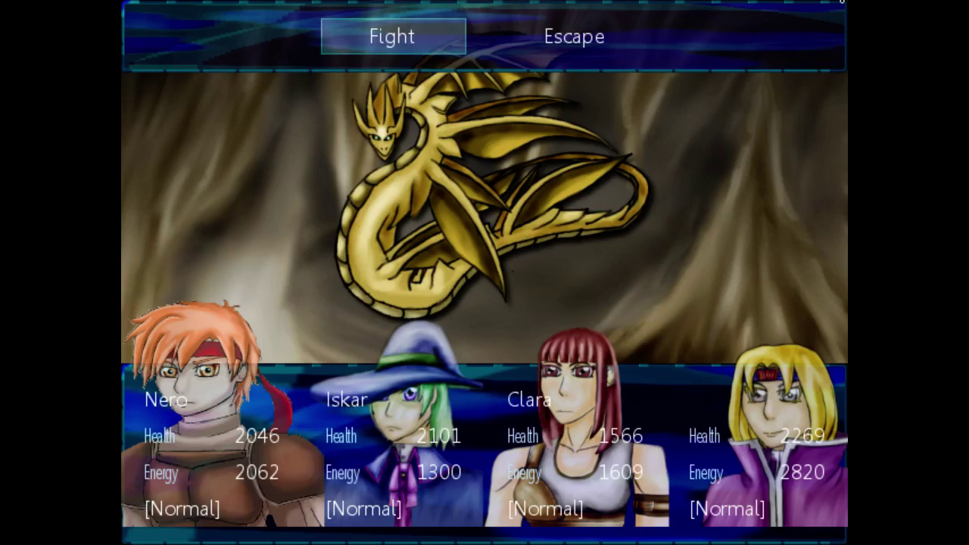
key("alt+F4")
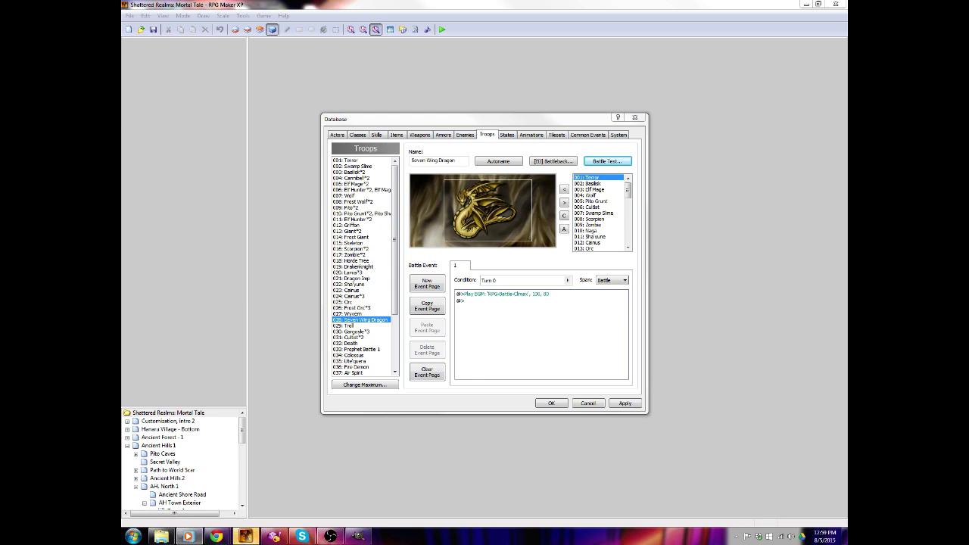
Return to GIMP and undo the autocrop and the 403 × 301 layer scaling to restore the full-size dragon
left_click(189, 536)
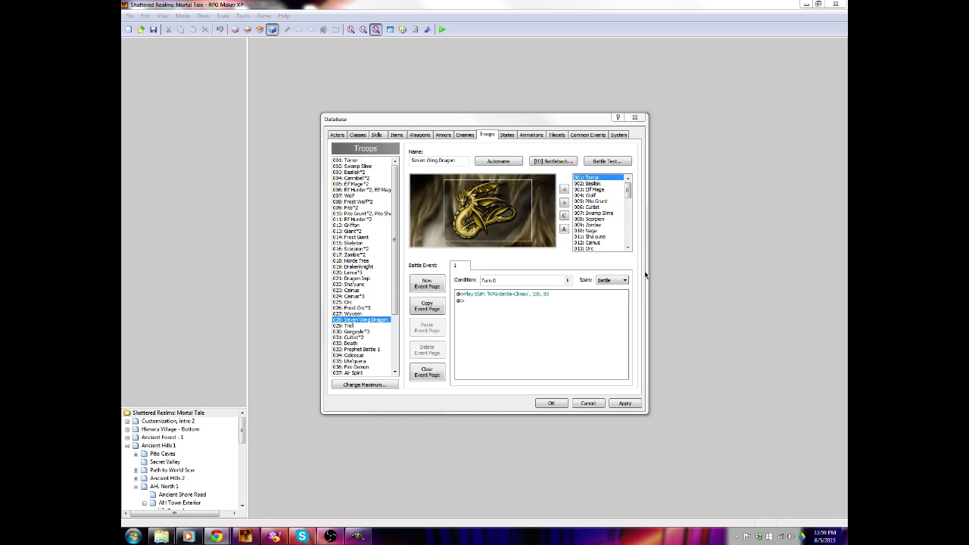
left_click(357, 536)
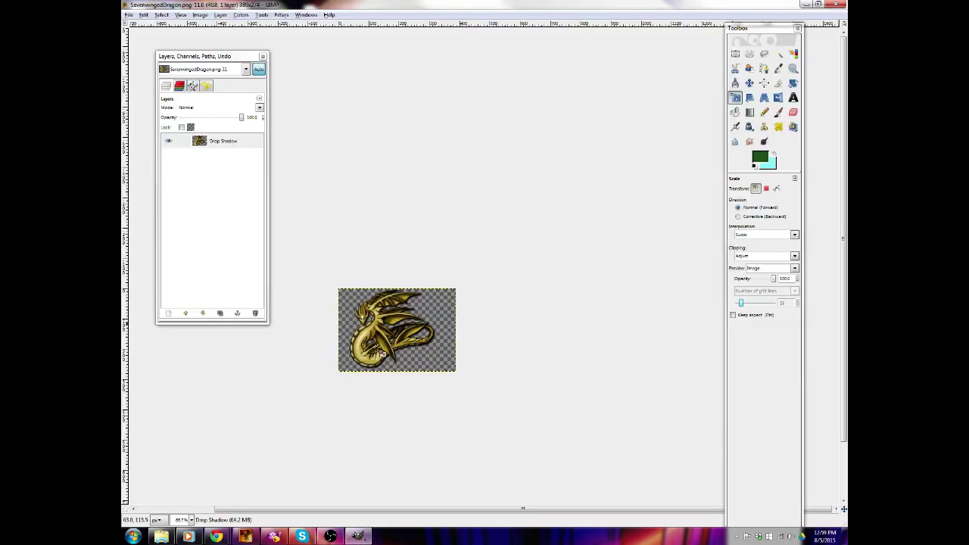
left_click(232, 141)
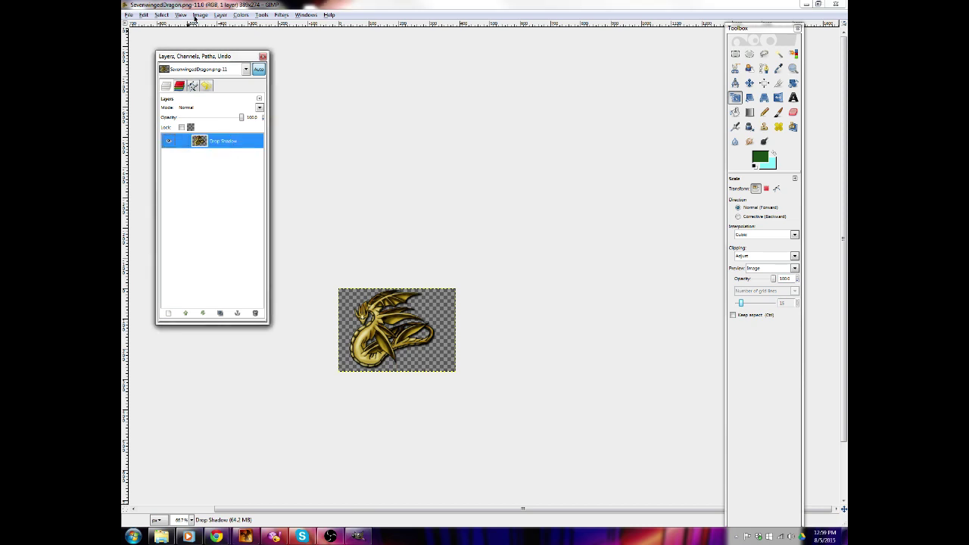
key("ctrl+z")
key("ctrl+z")
Scale the dragon layer toward the canvas's lower-left corner to about half the canvas width
left_click(734, 99)
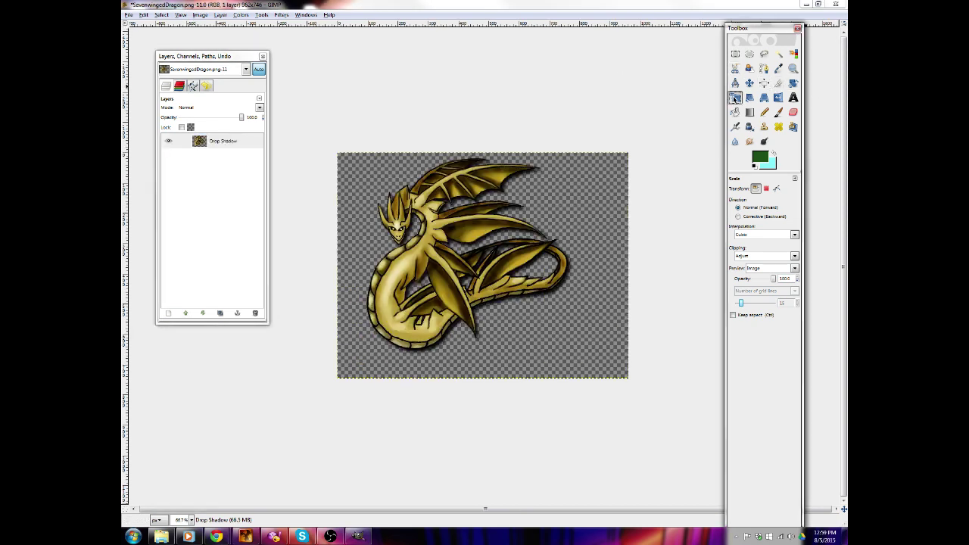
left_click_drag(605, 144, 447, 297)
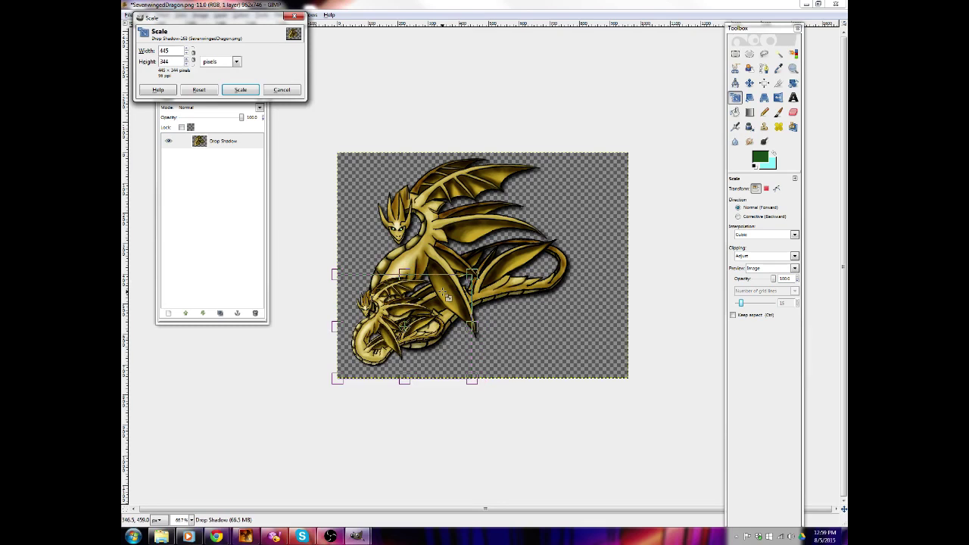
left_click_drag(447, 295, 464, 298)
left_click(240, 89)
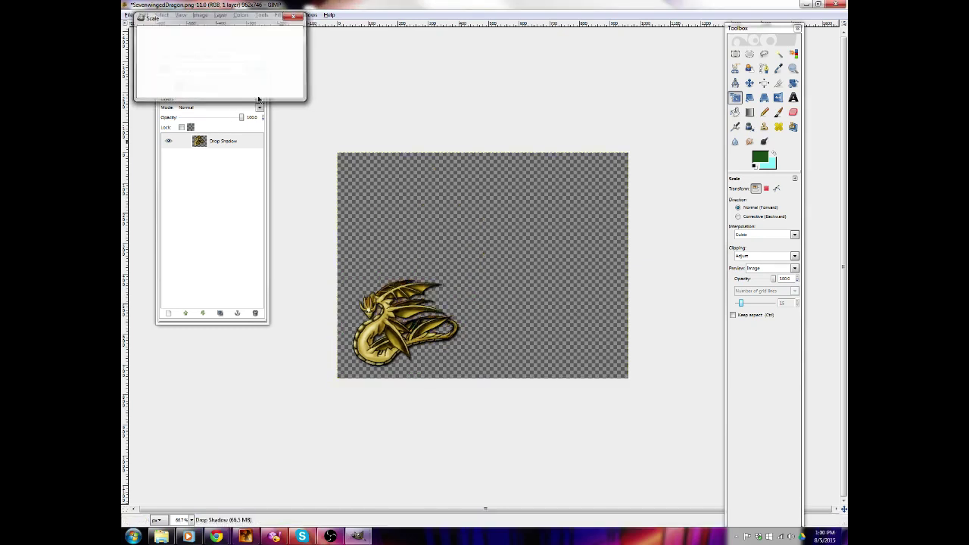
Autocrop the image around the scaled dragon and save it over SevenwingedDragon.png
left_click(200, 14)
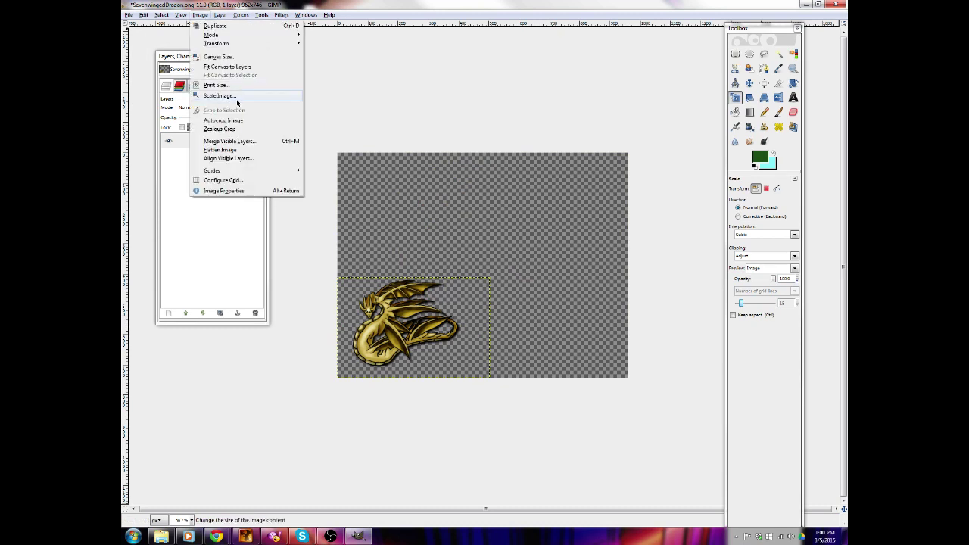
left_click(223, 120)
left_click(162, 14)
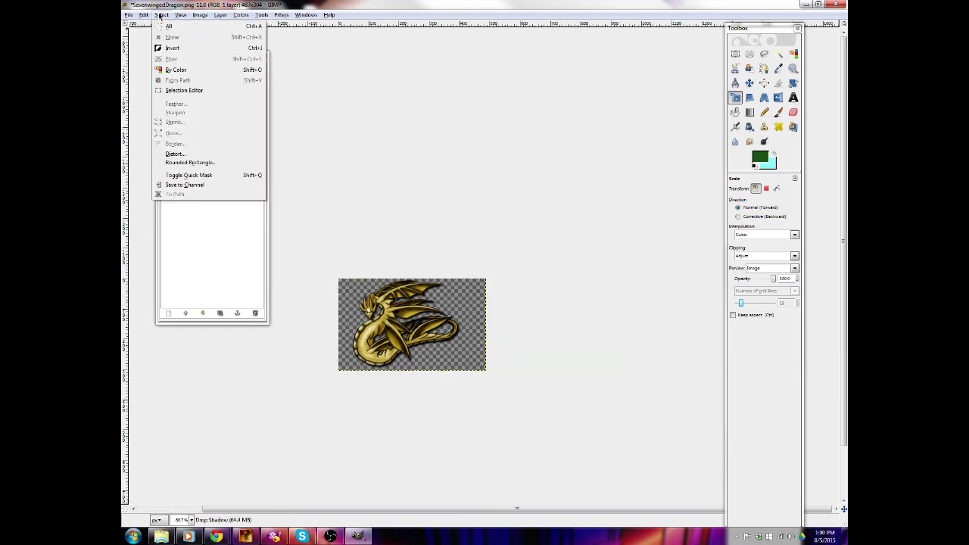
mouse_move(129, 14)
left_click(147, 88)
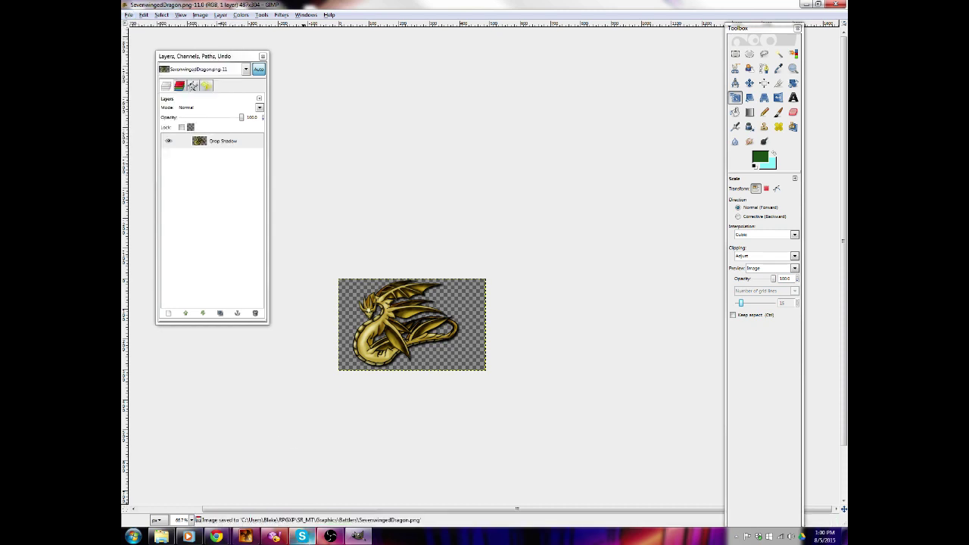
Switch to RPG Maker XP, reopen the database to refresh the dragon graphic, and adjust its position in the Seven Wing Dragon troop's preview
left_click(246, 536)
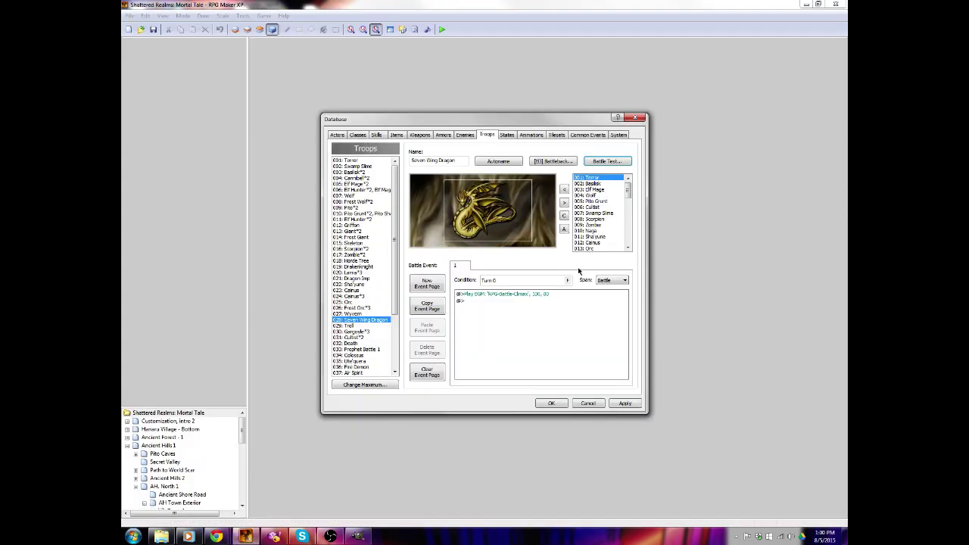
left_click(552, 403)
left_click(223, 16)
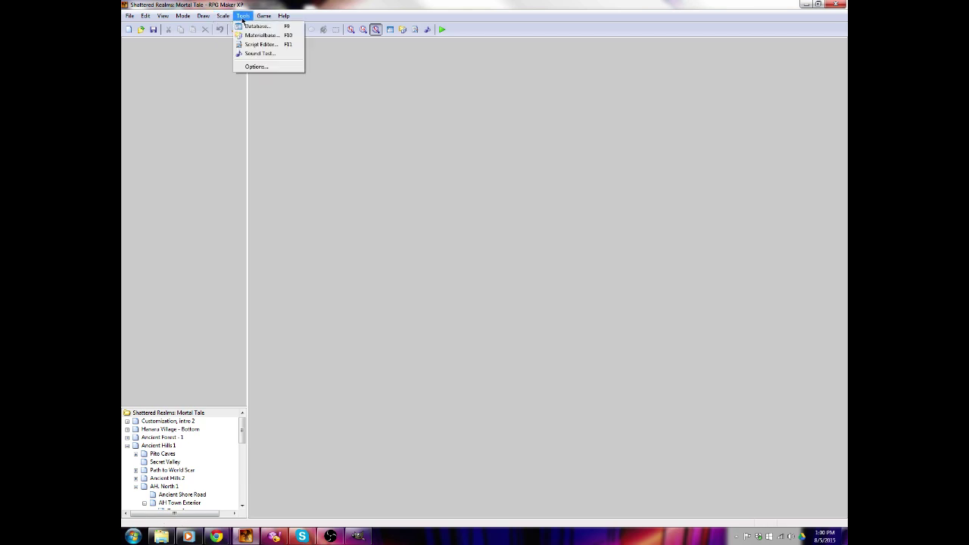
left_click(256, 27)
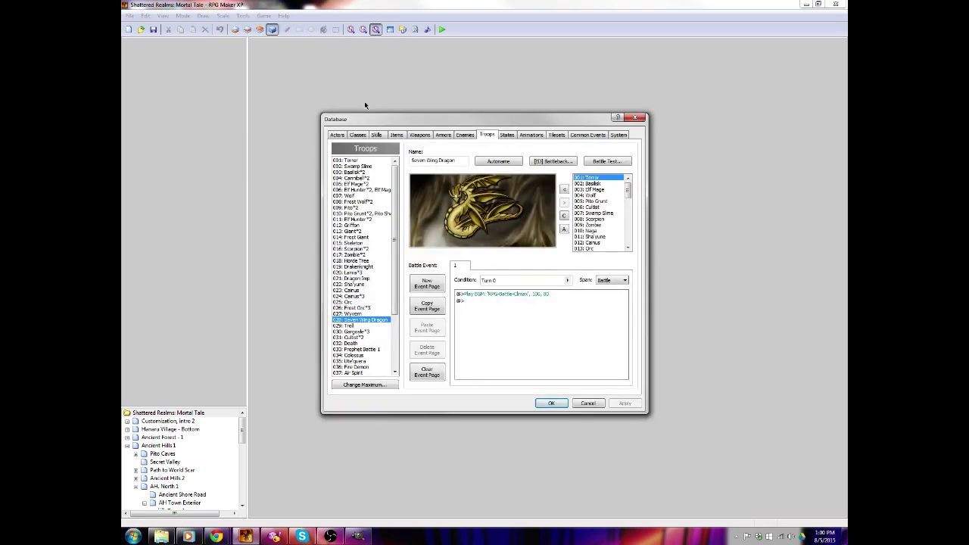
left_click_drag(471, 210, 470, 212)
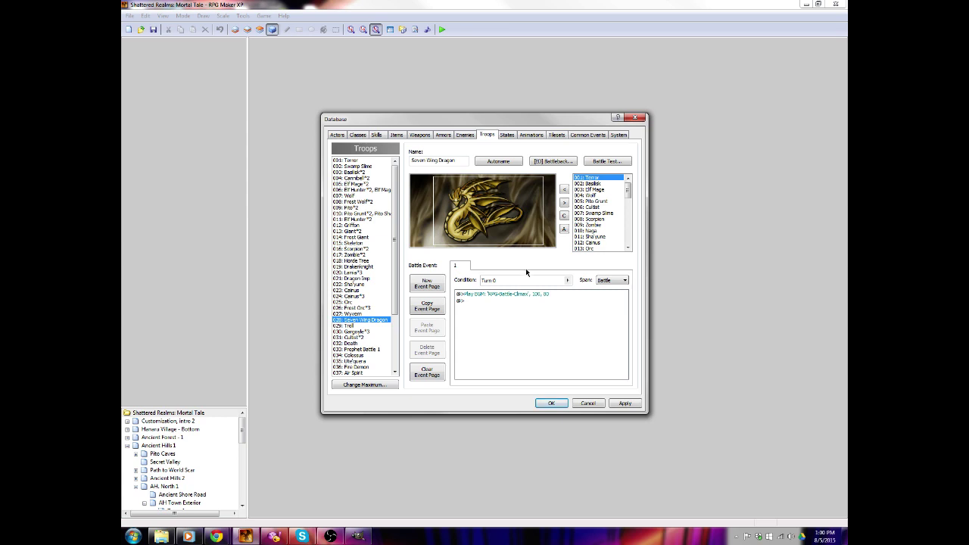
left_click(579, 336)
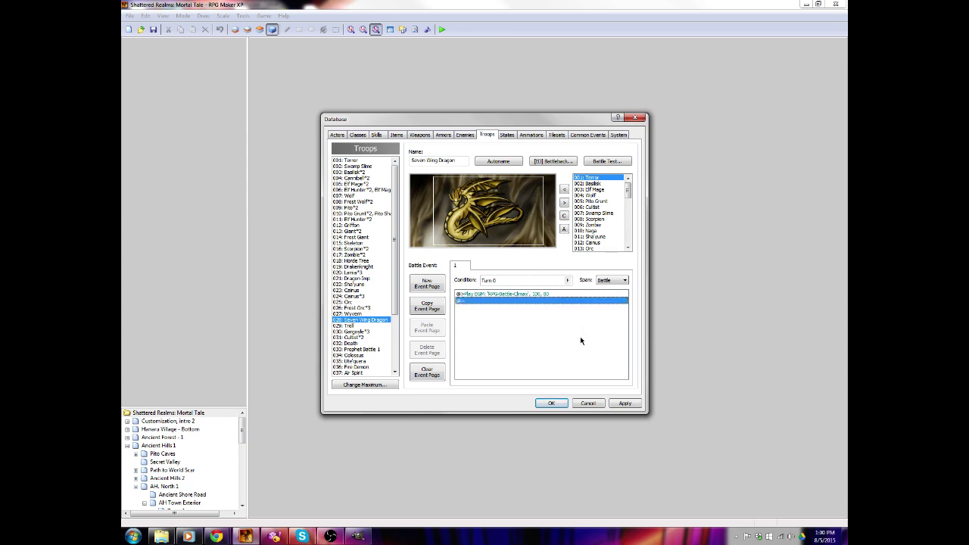
left_click(555, 192)
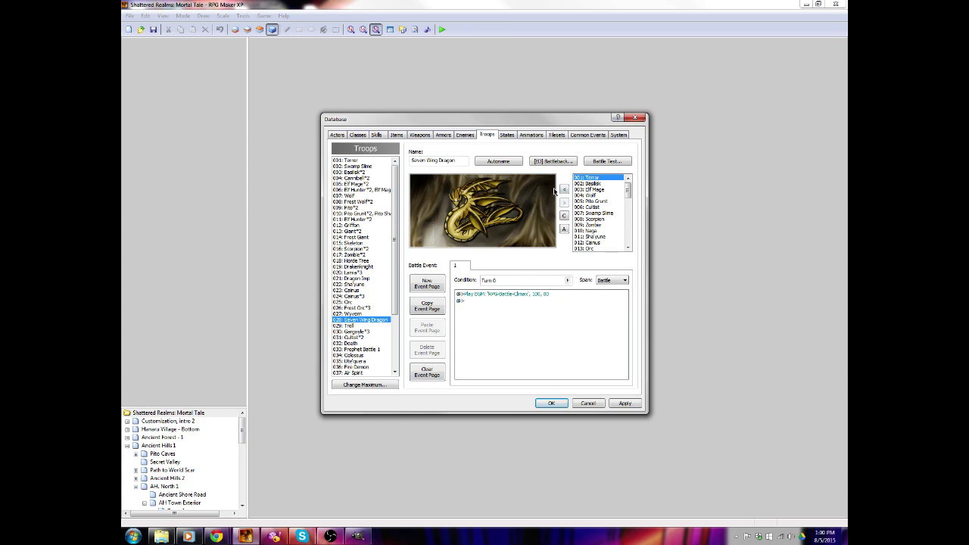
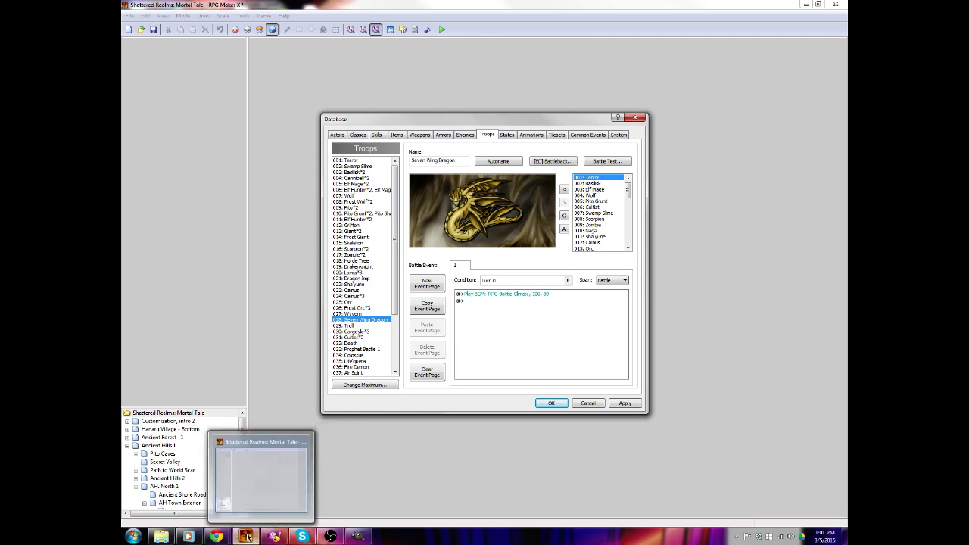
Return to GIMP and undo the autocrop and the layer scaling to restore the full-size dragon
mouse_move(247, 537)
mouse_move(363, 538)
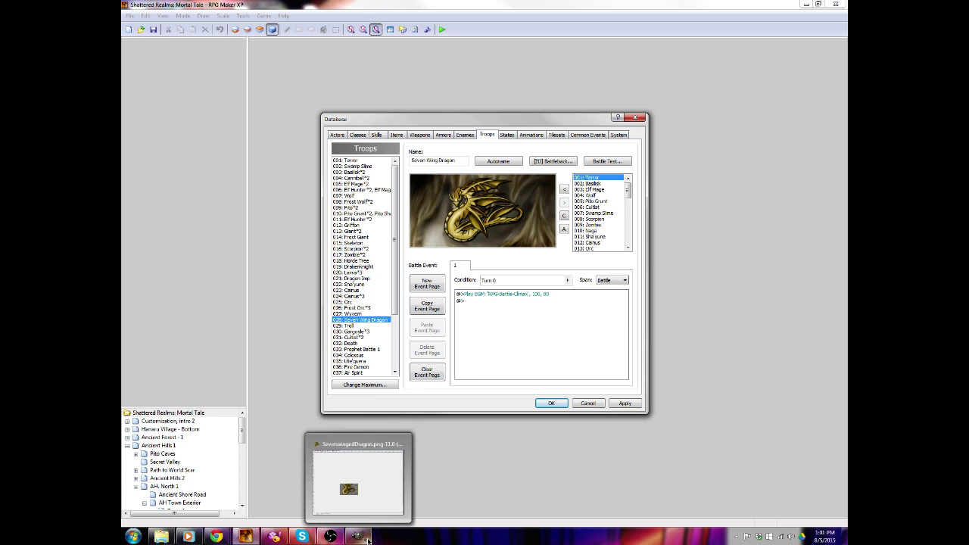
left_click(368, 539)
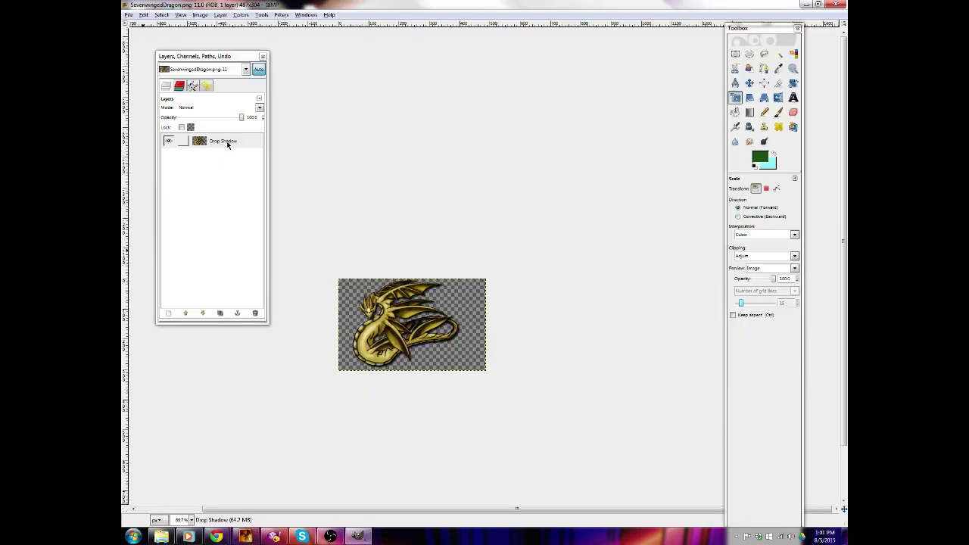
left_click(143, 15)
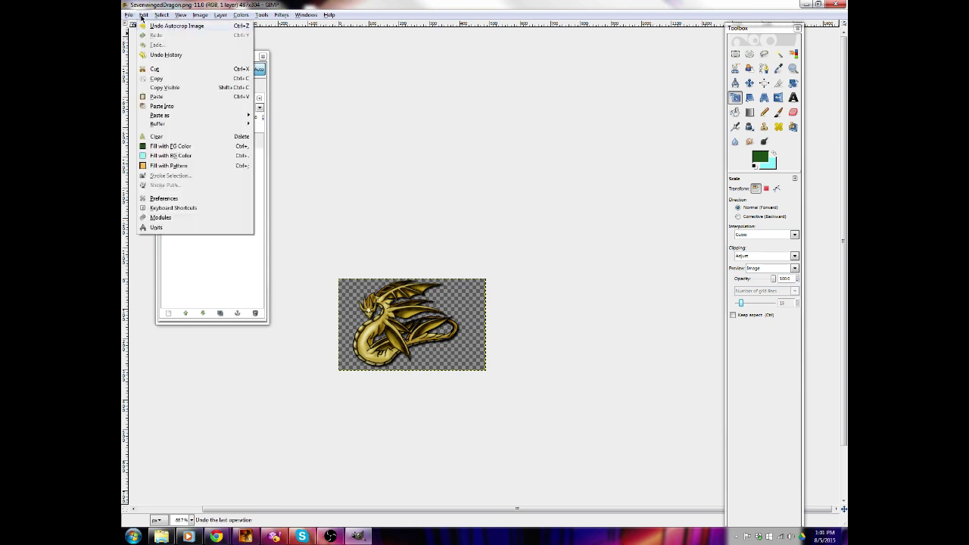
left_click(174, 26)
left_click(143, 15)
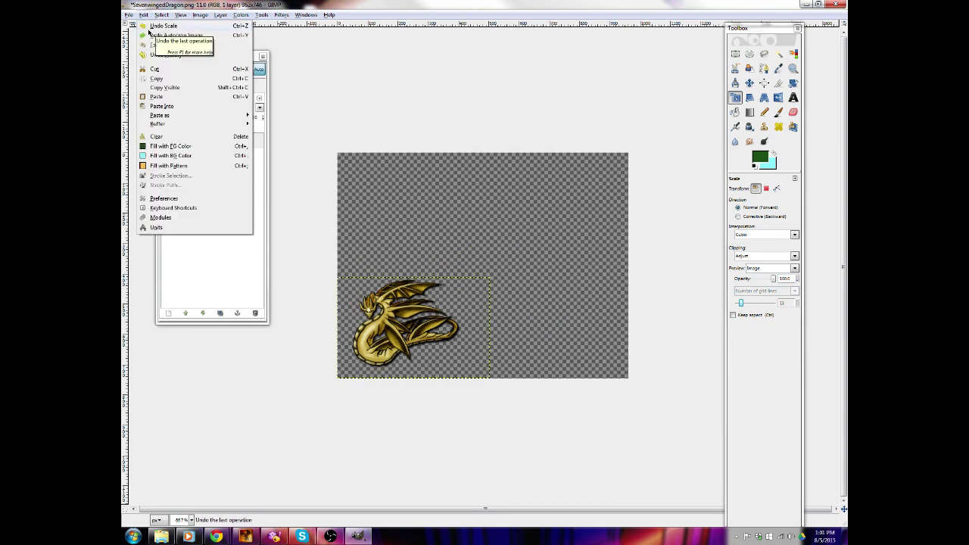
left_click(150, 27)
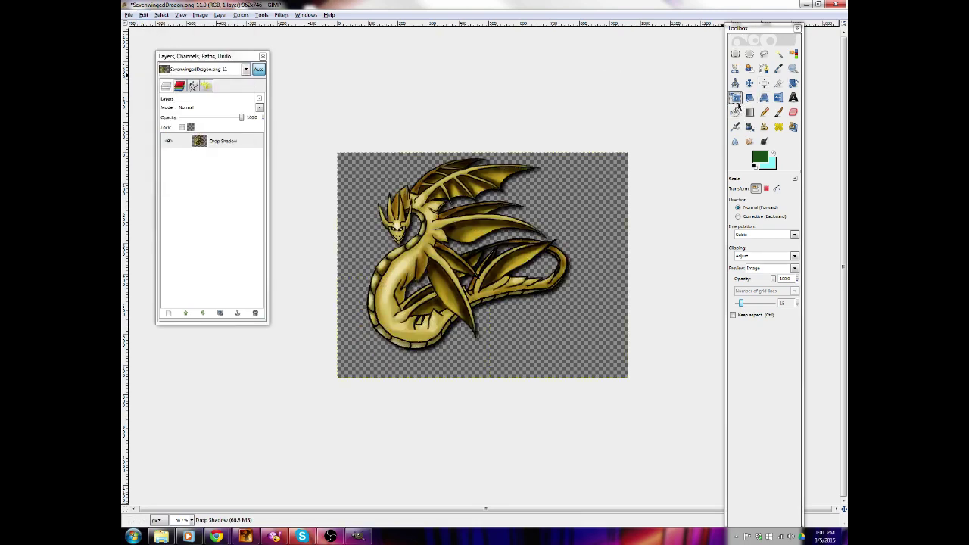
Scale the full-size dragon layer to 589 × 433 pixels, anchored at the canvas's lower-left corner
left_click_drag(627, 154, 538, 265)
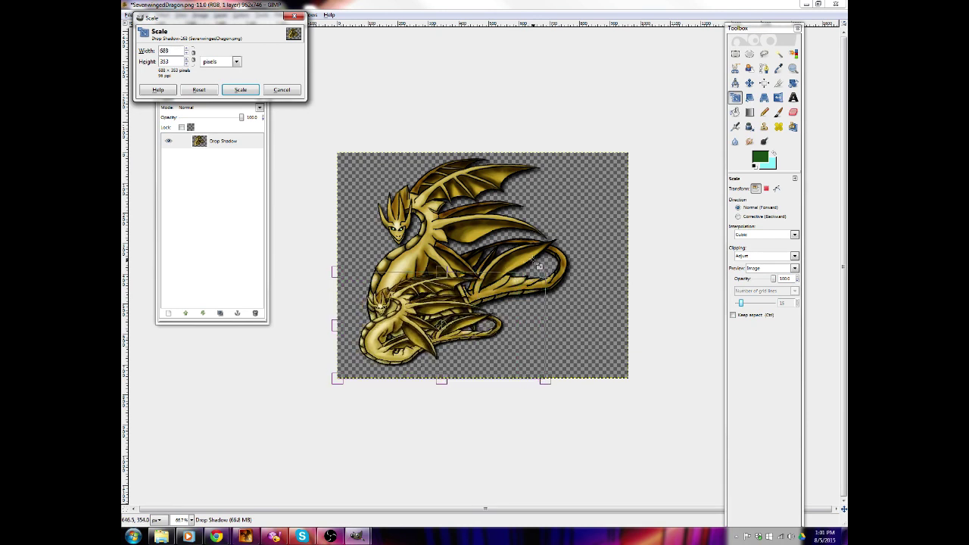
left_click_drag(538, 265, 502, 265)
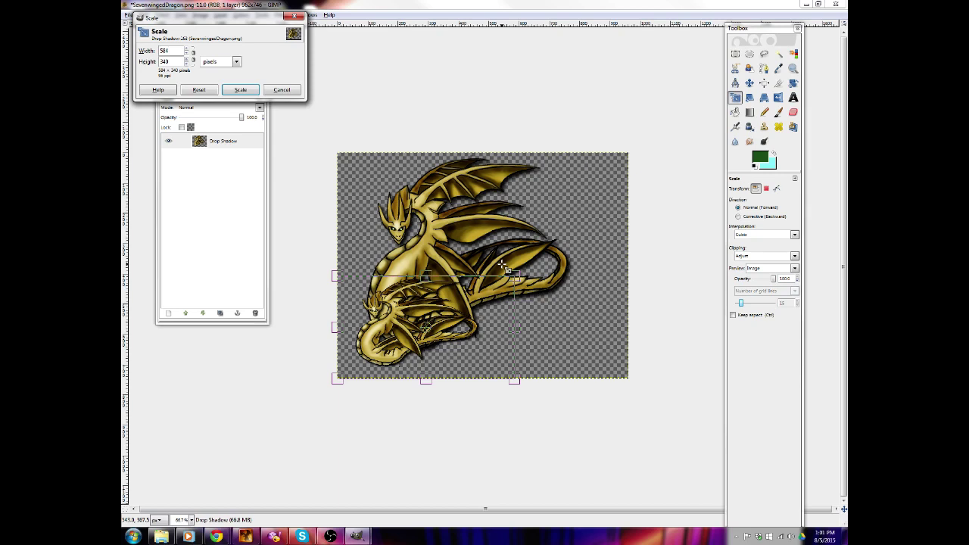
left_click_drag(502, 264, 503, 251)
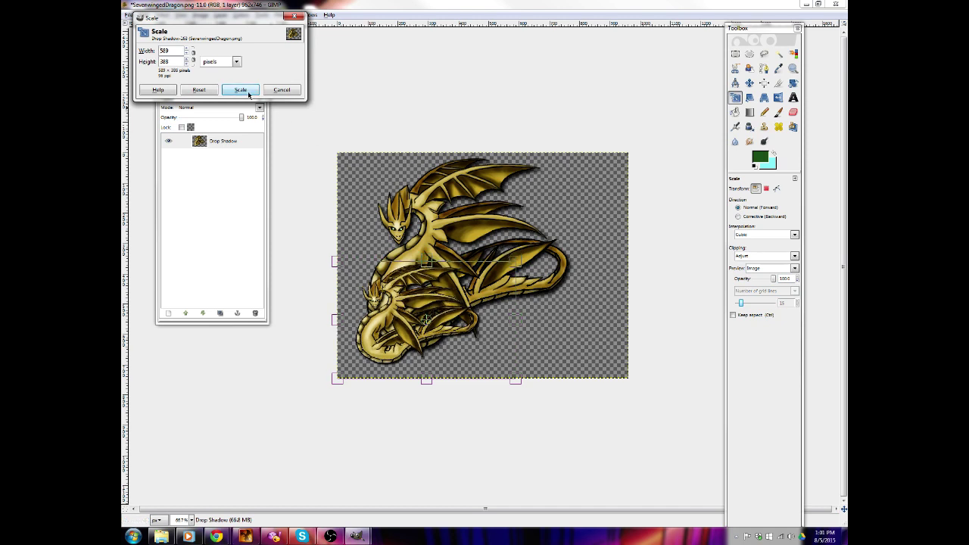
left_click_drag(534, 278, 521, 250)
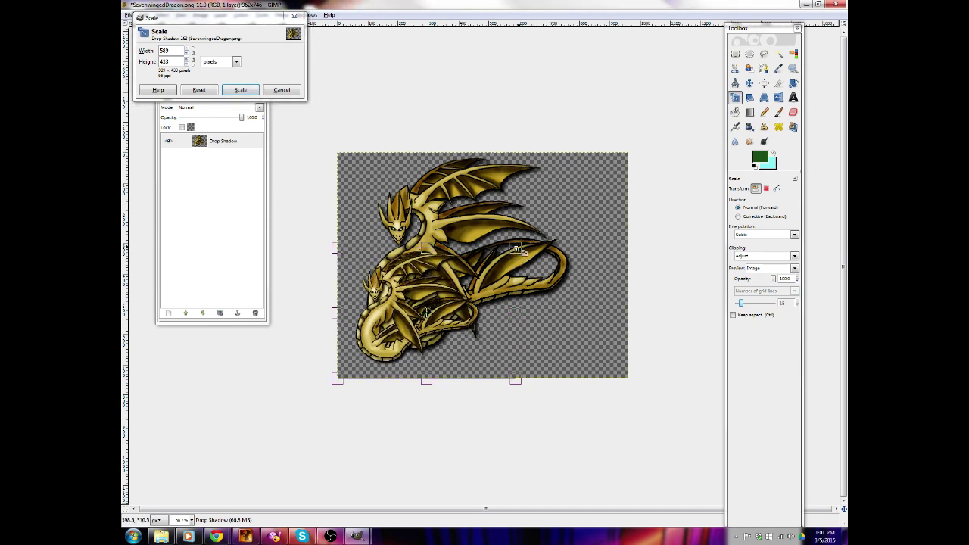
left_click(239, 91)
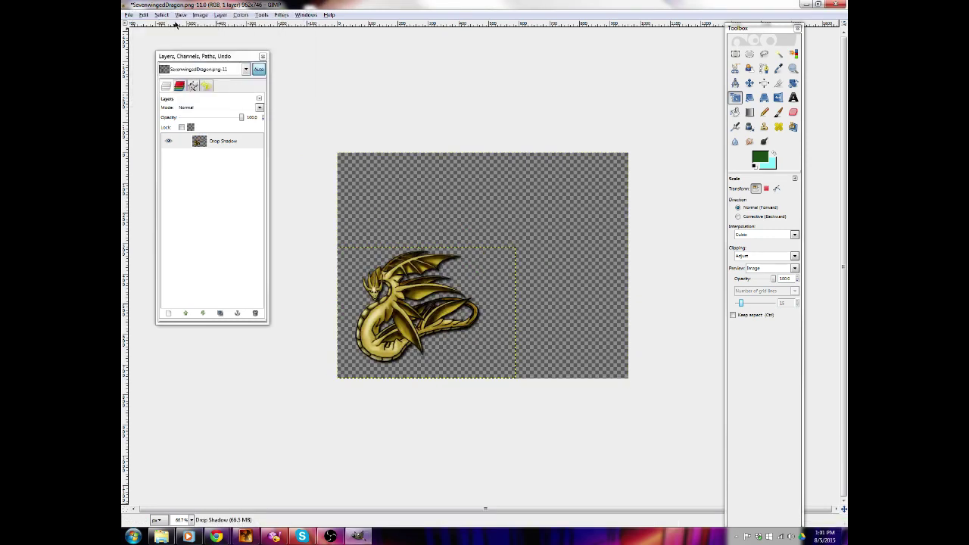
Apply Zealous Crop to the image to remove the empty space and save it over SevenwingedDragon.png
left_click(179, 15)
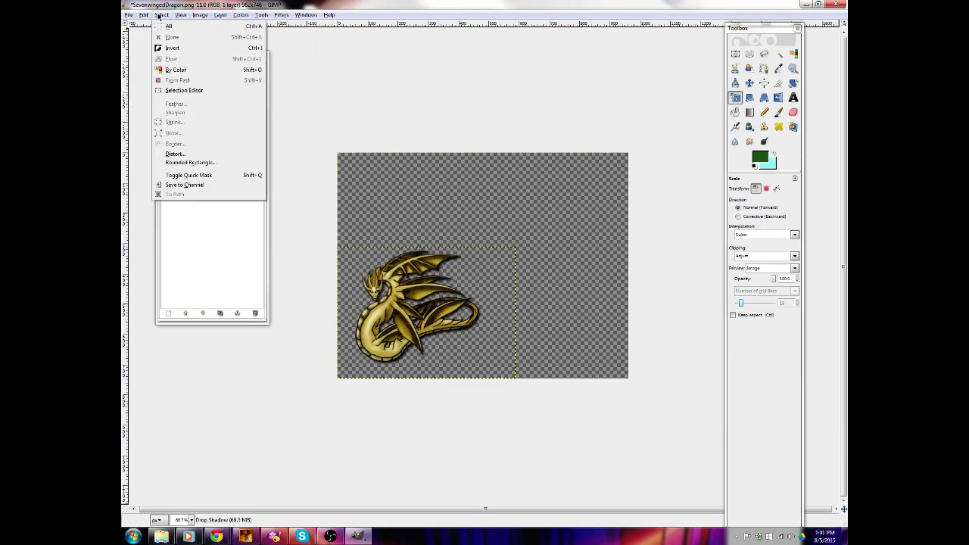
mouse_move(200, 15)
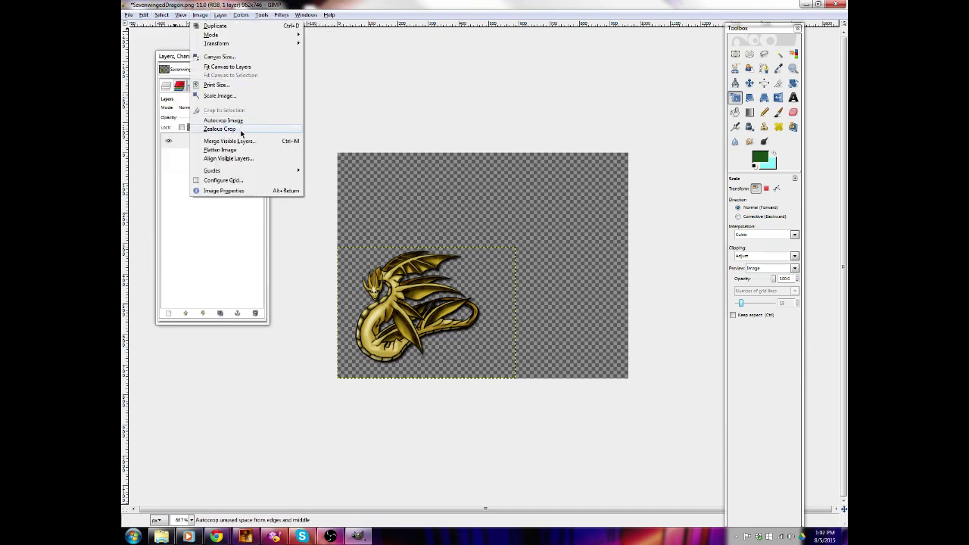
left_click(220, 129)
left_click(131, 15)
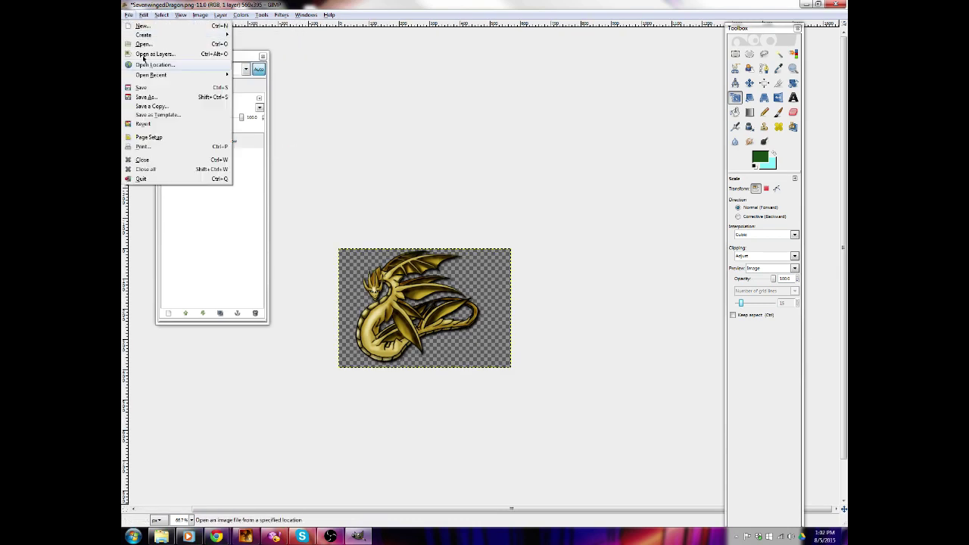
left_click(142, 87)
Switch to RPG Maker XP, reopen the database, and move the enlarged dragon slightly down and right in the Seven Wing Dragon troop's preview
left_click(245, 536)
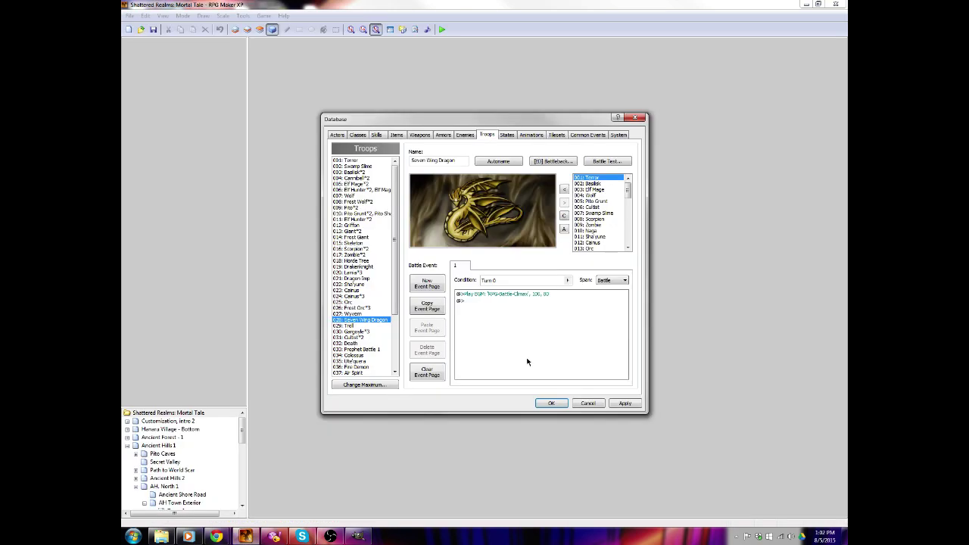
left_click(551, 403)
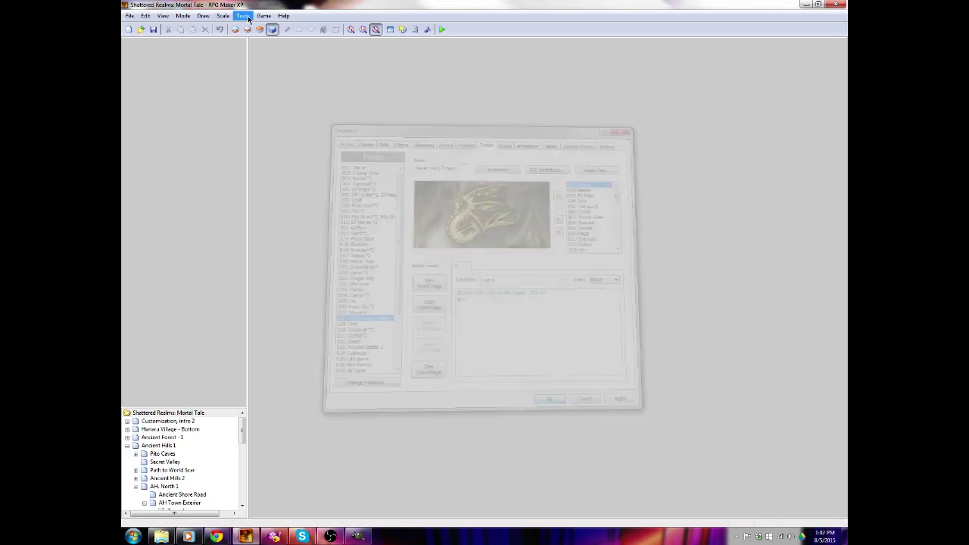
left_click(243, 16)
left_click(252, 28)
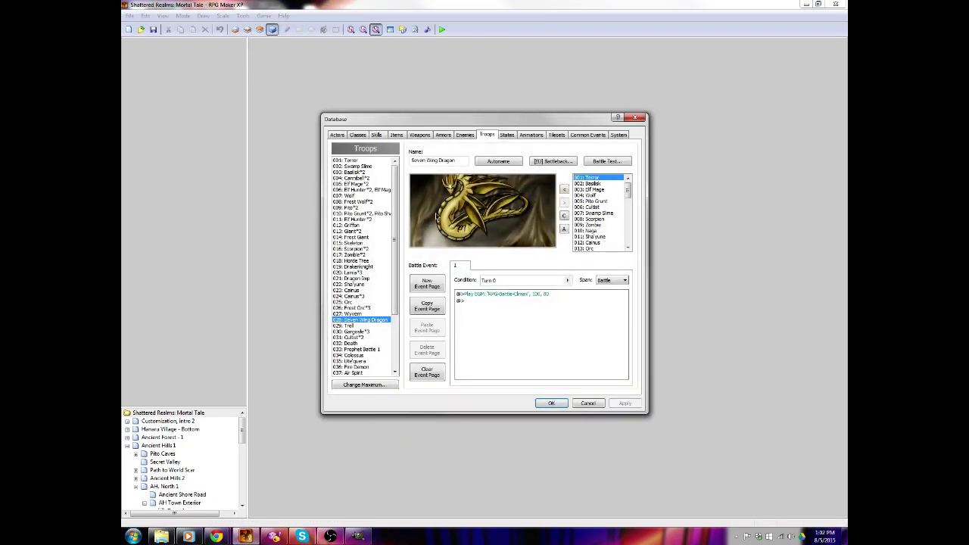
left_click_drag(436, 213, 460, 228)
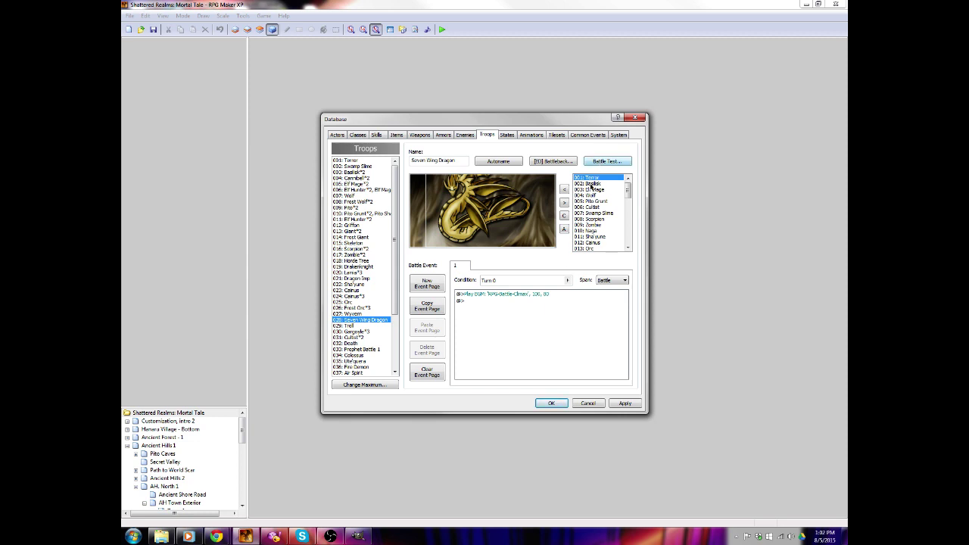
left_click(508, 296)
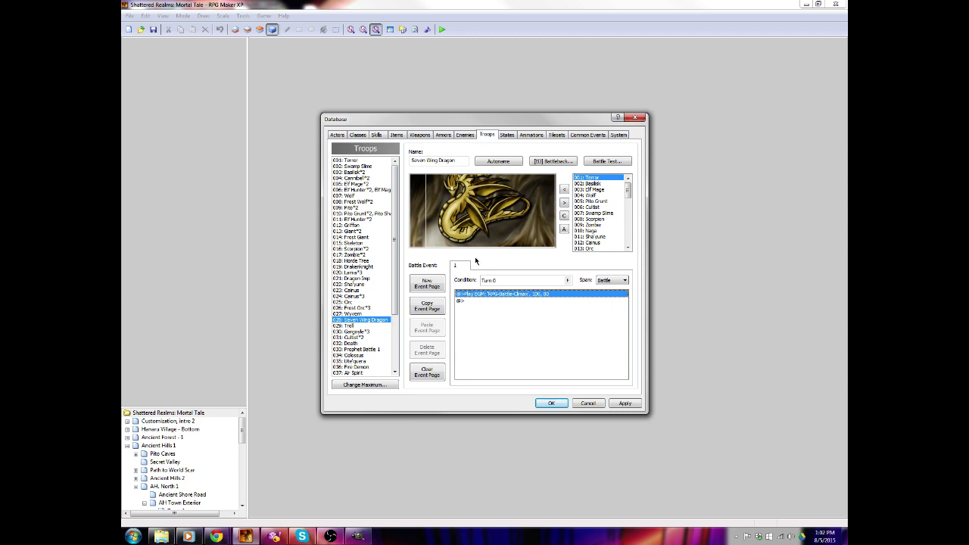
Browse the custom battlebacks and set Ute'Quera-FinalBattle as the Seven Wing Dragon troop's battle background
left_click(553, 161)
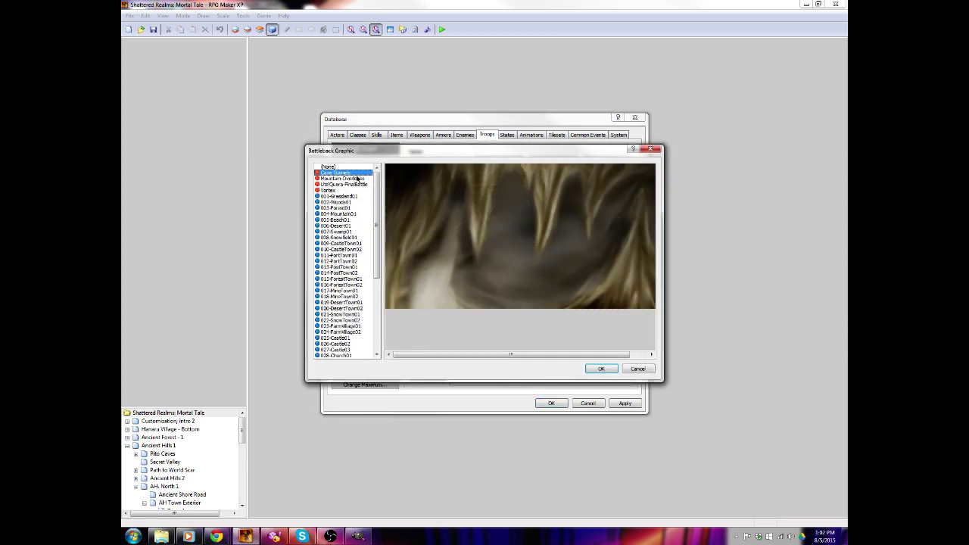
left_click(358, 178)
left_click(353, 184)
left_click(349, 190)
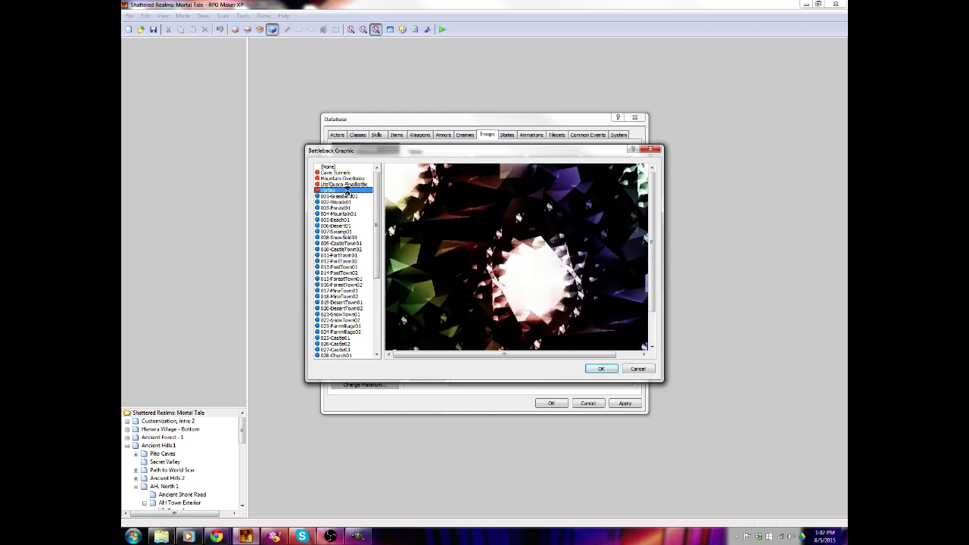
left_click(348, 185)
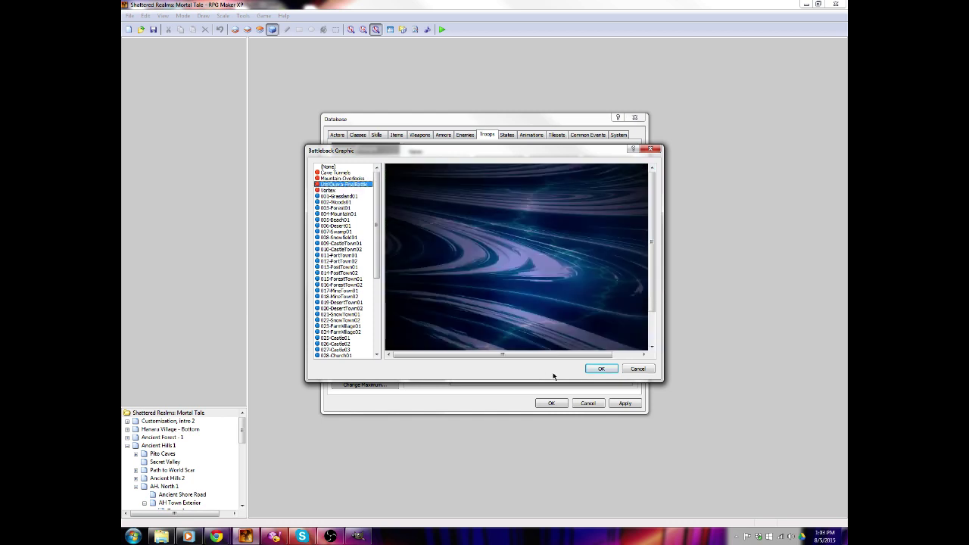
left_click(601, 369)
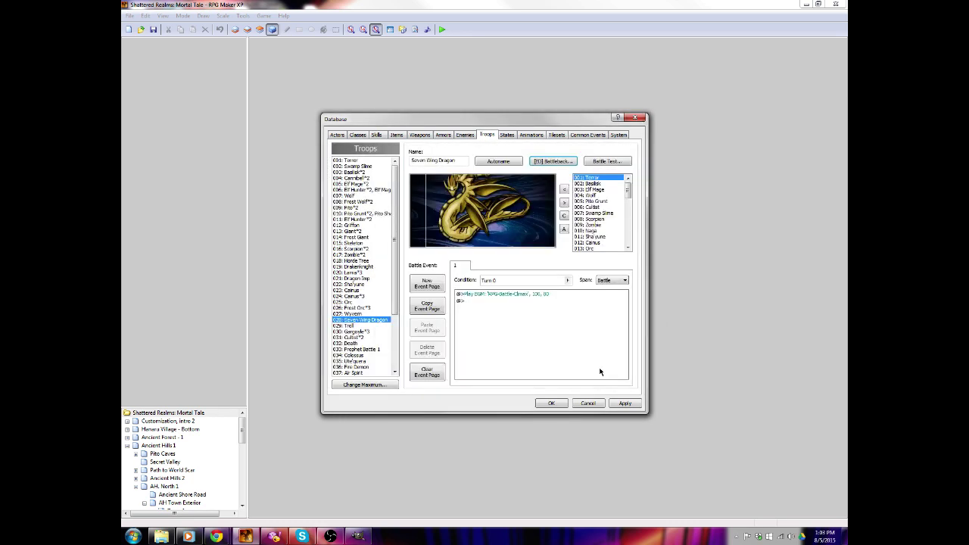
Change the Seven Wing Dragon troop's battle background to the custom mountain landscape
left_click(552, 161)
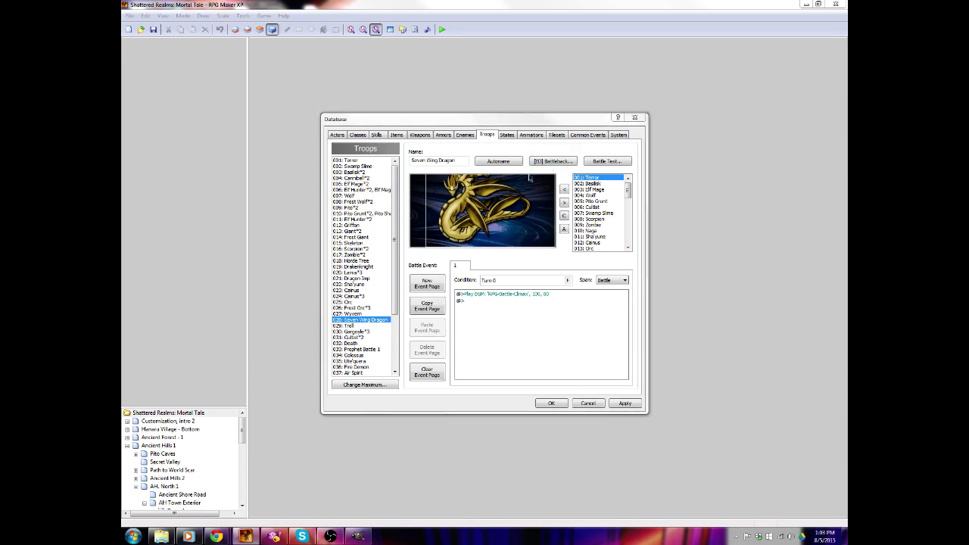
left_click(342, 178)
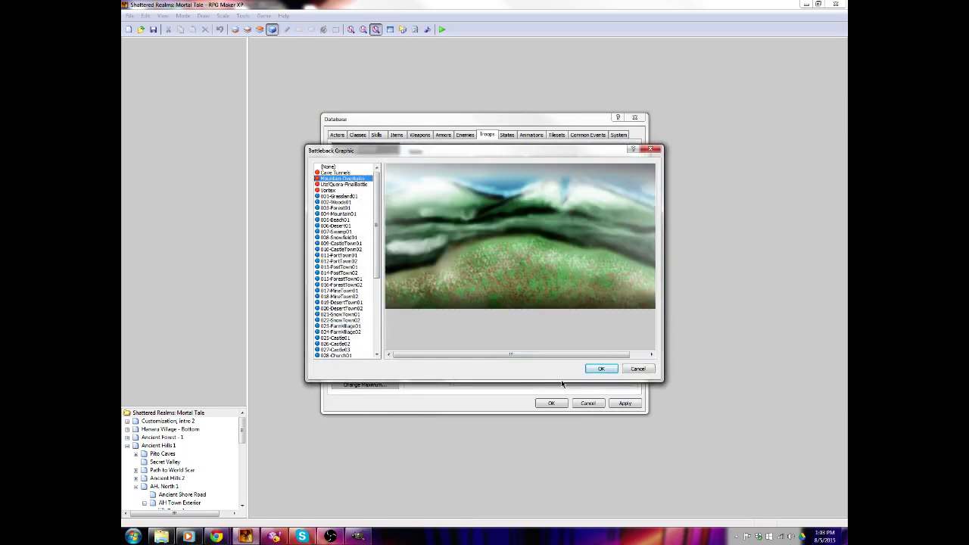
left_click(601, 369)
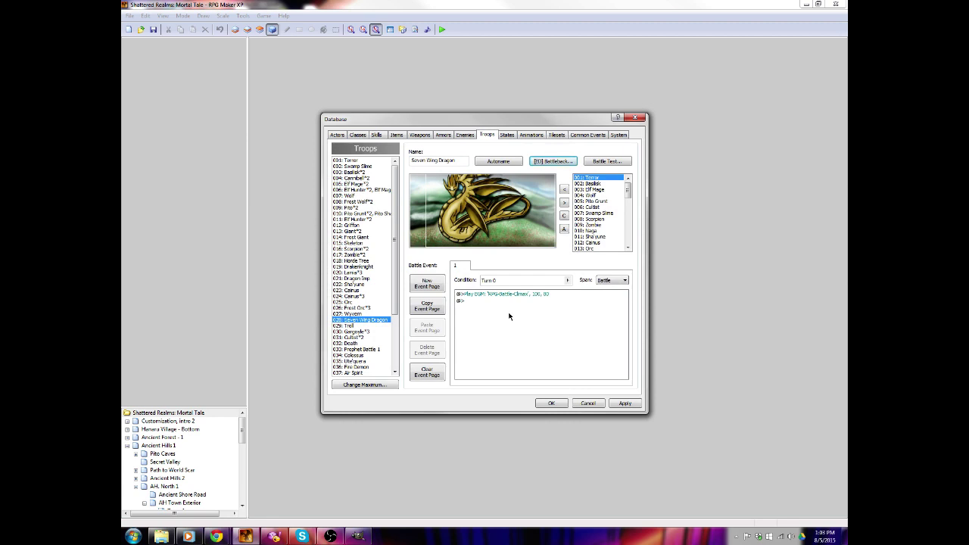
Start a battle test of the Seven Wing Dragon troop with the preset party and show it full screen
left_click(595, 162)
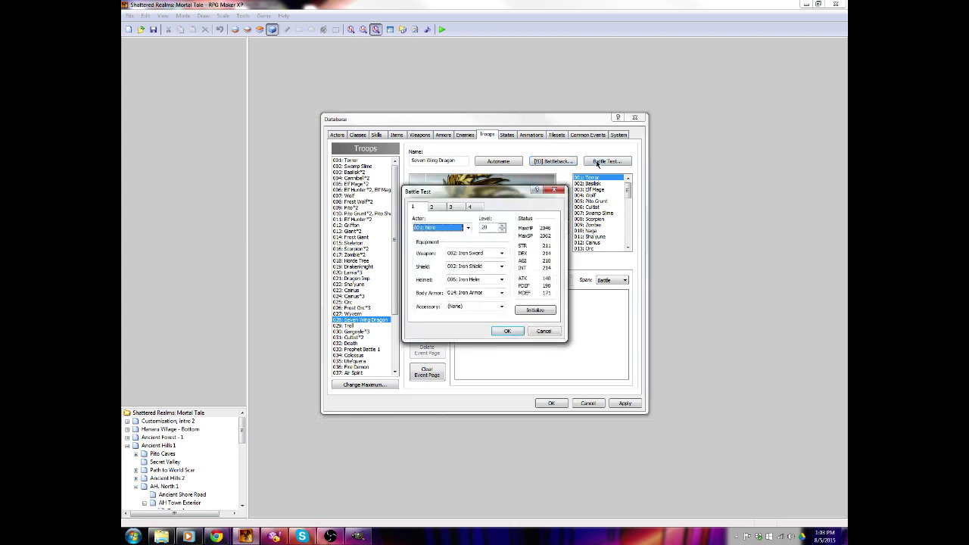
left_click(330, 536)
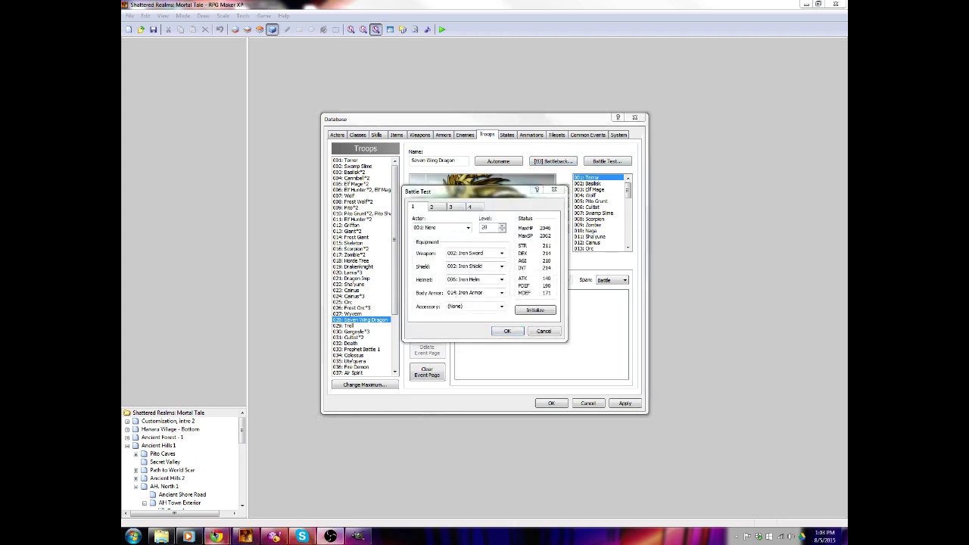
left_click(189, 537)
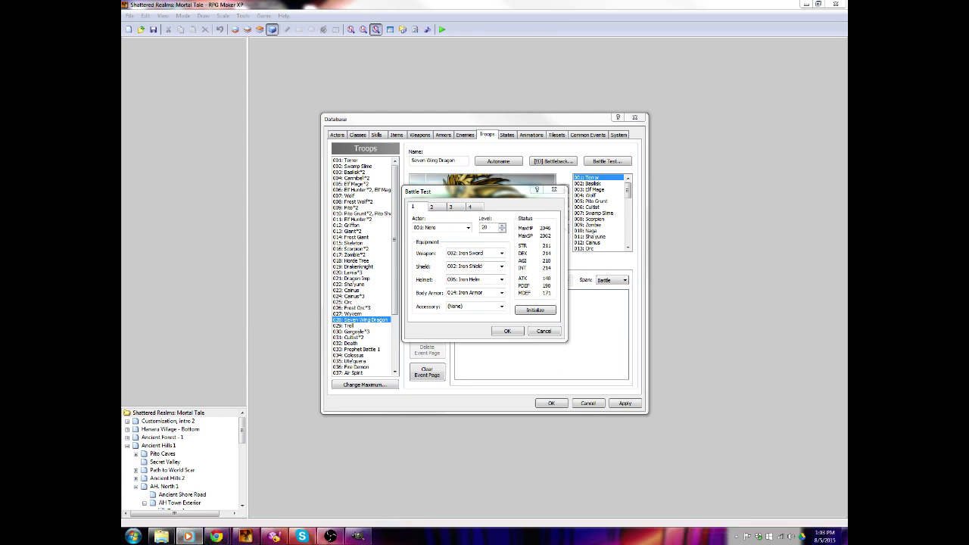
left_click(506, 332)
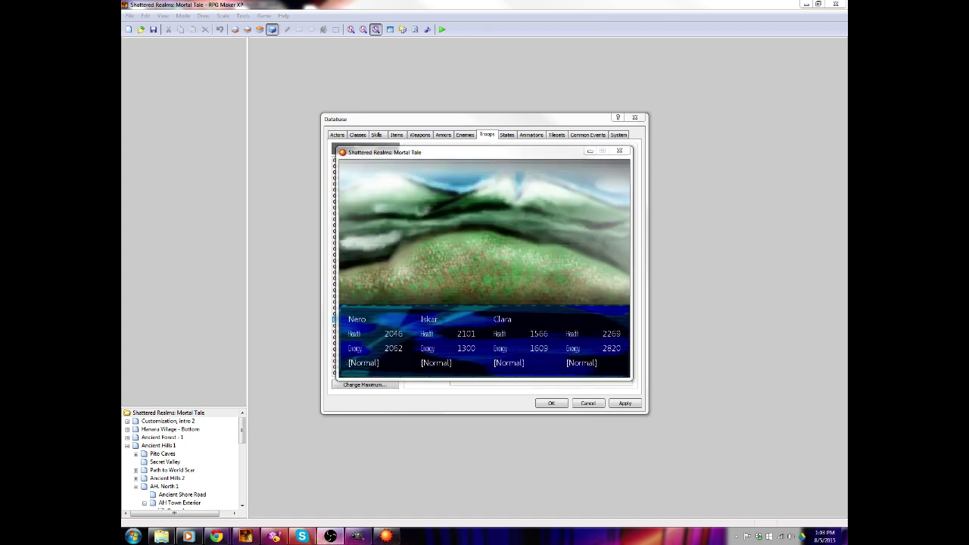
key("alt+Return")
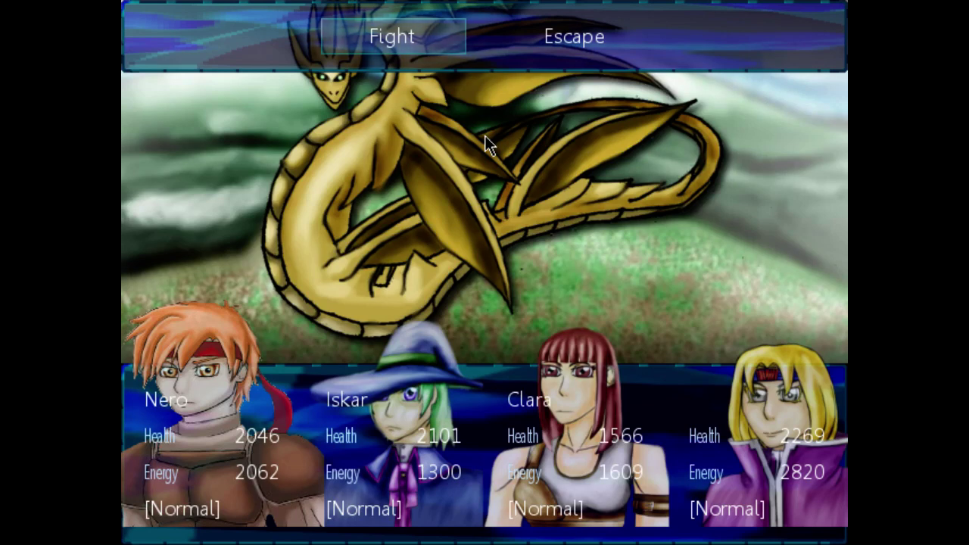
Choose to fight, open Nero's skill list over the dragon, and back out to the Fight and Escape choice
key("Return")
key("Down")
key("Return")
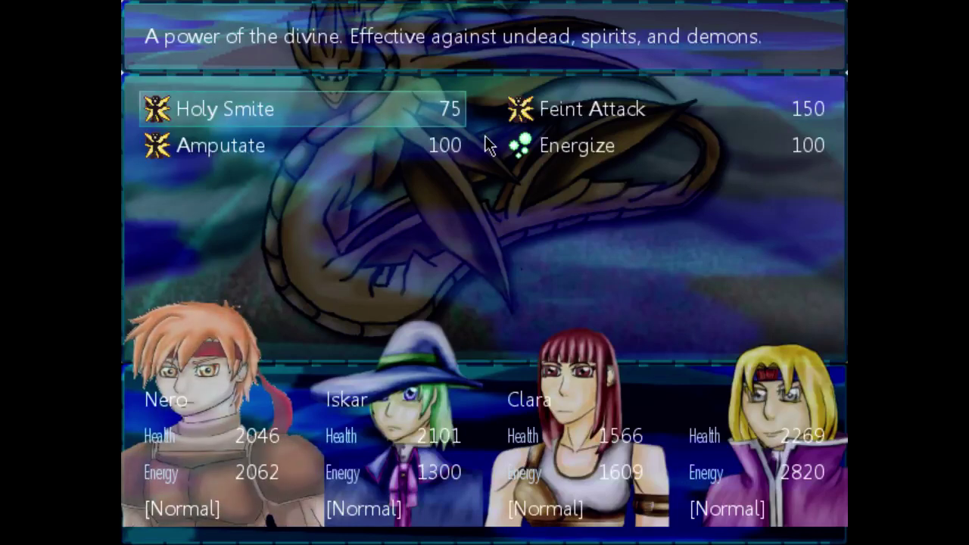
key("Escape")
key("Escape")
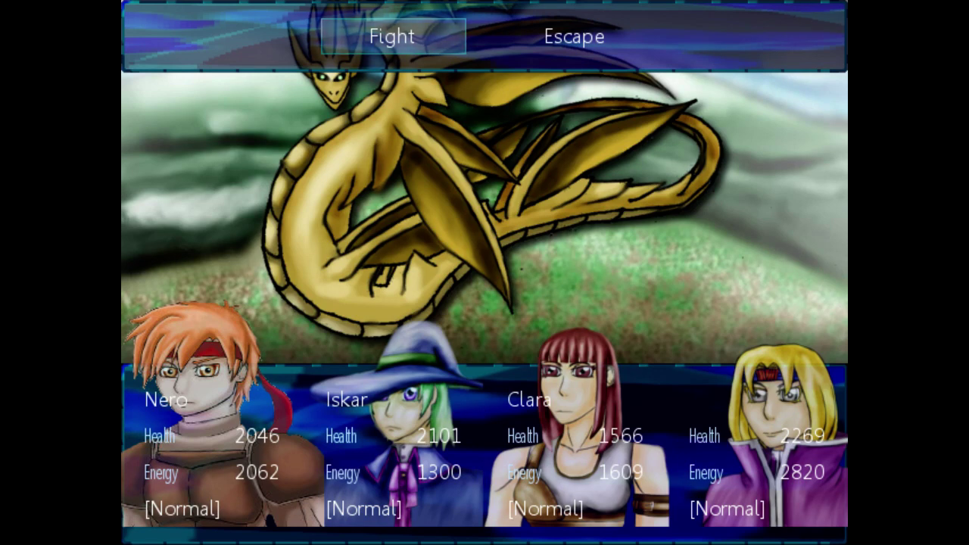
Close the battle test and save the database changes
key("alt+F4")
mouse_move(362, 536)
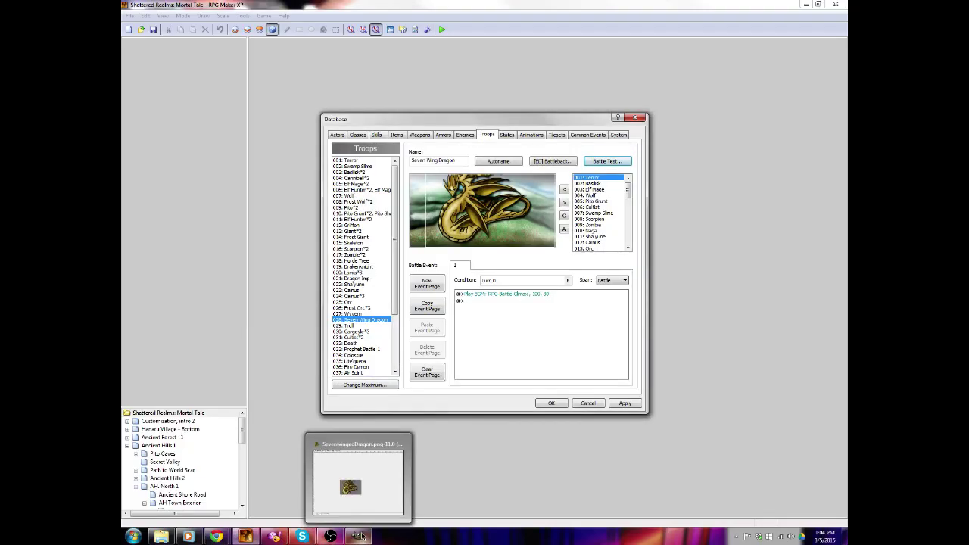
left_click(552, 403)
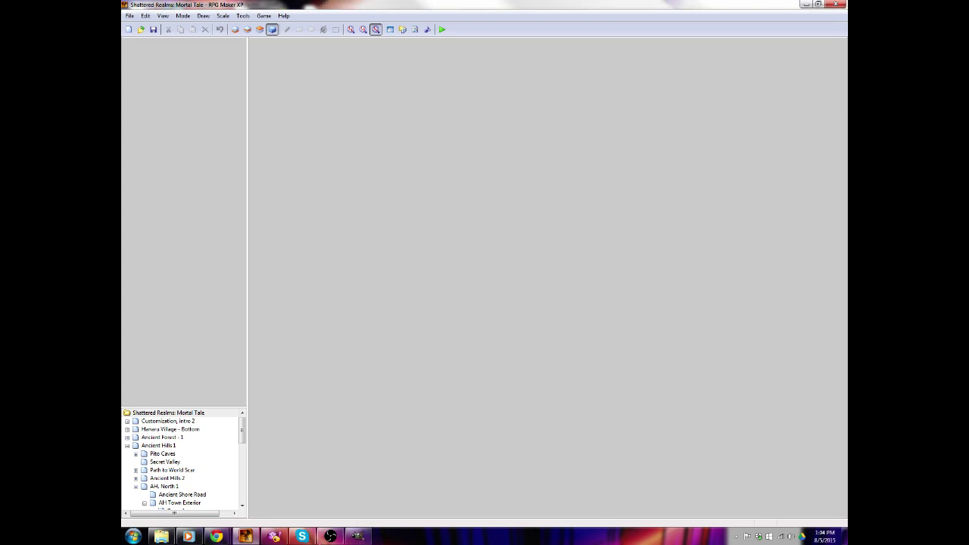
Switch to GIMP and scale the dragon layer to 599 × 338 pixels, anchored at the canvas's lower-left corner
left_click(358, 536)
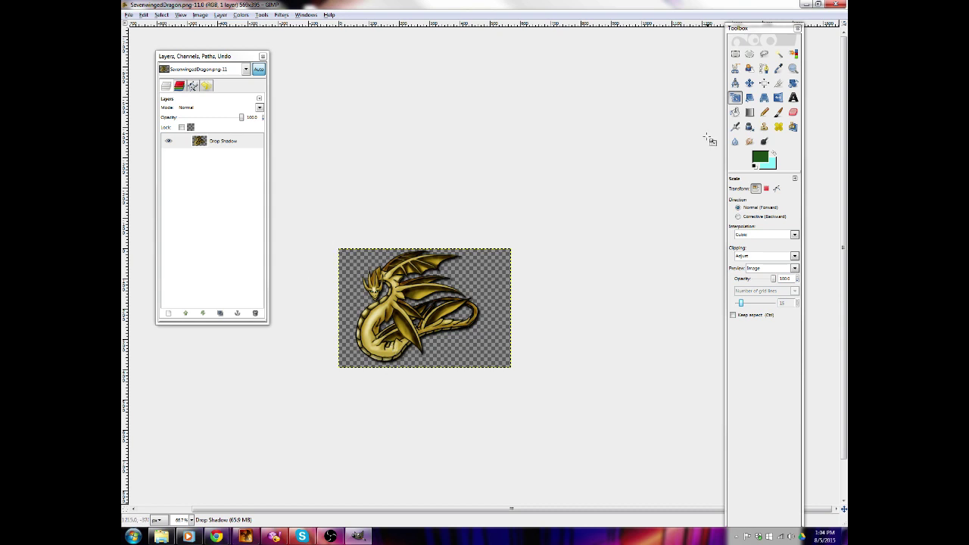
left_click(734, 97)
left_click(481, 279)
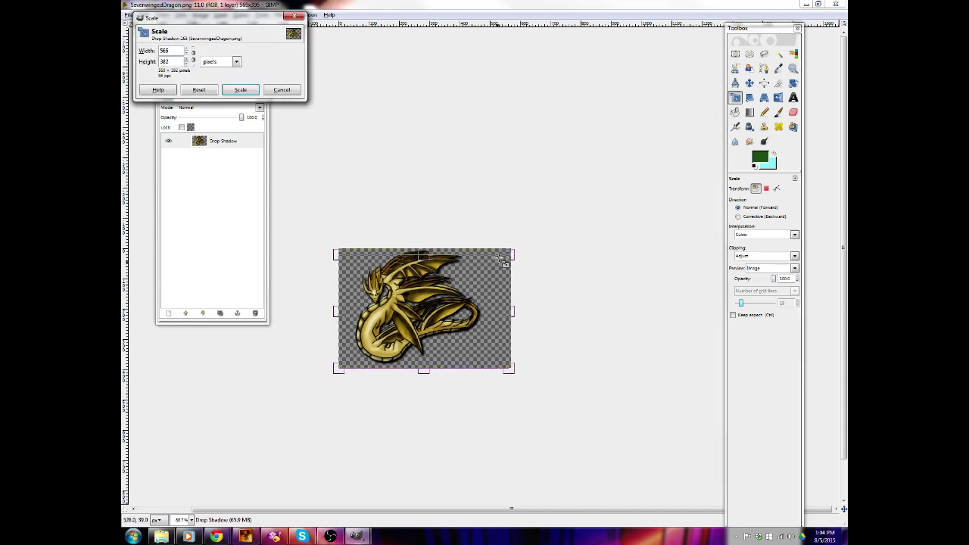
left_click_drag(503, 262, 490, 279)
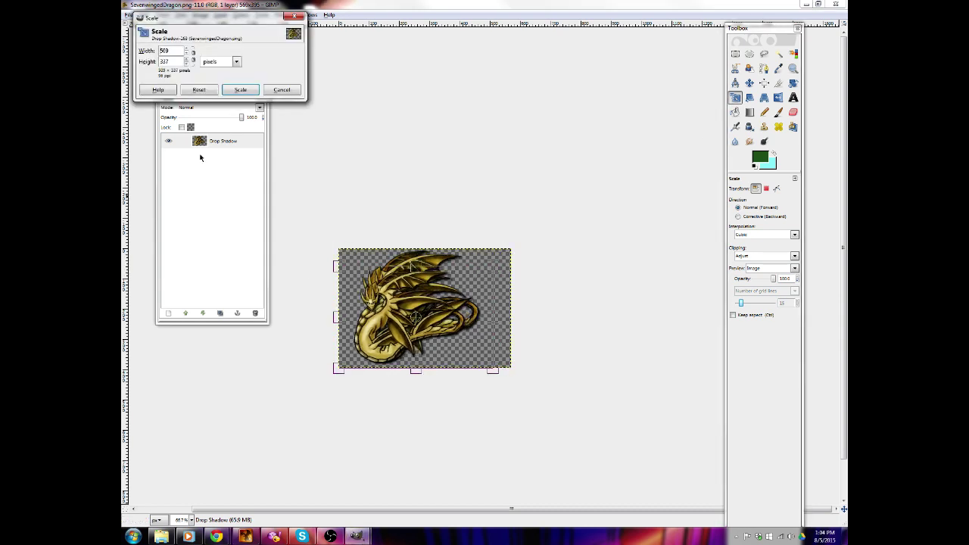
left_click_drag(503, 380, 530, 379)
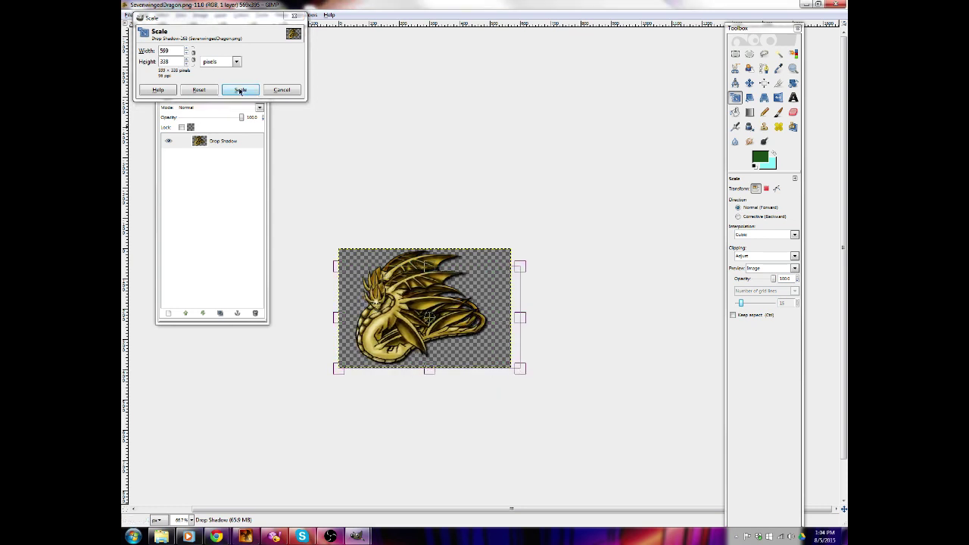
left_click(240, 89)
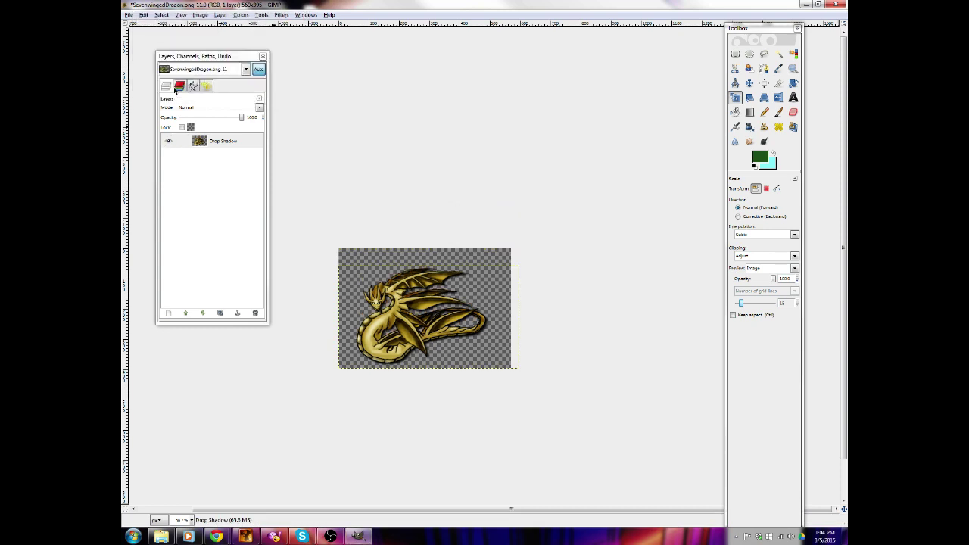
Fit the canvas to the resized dragon layer and save the image over SevenwingedDragon.png
left_click(200, 15)
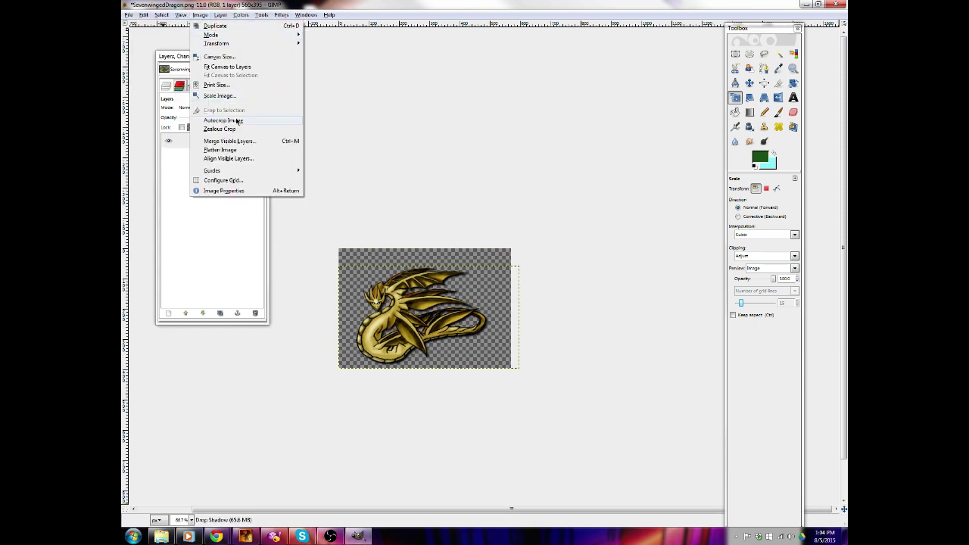
left_click(227, 67)
left_click(130, 15)
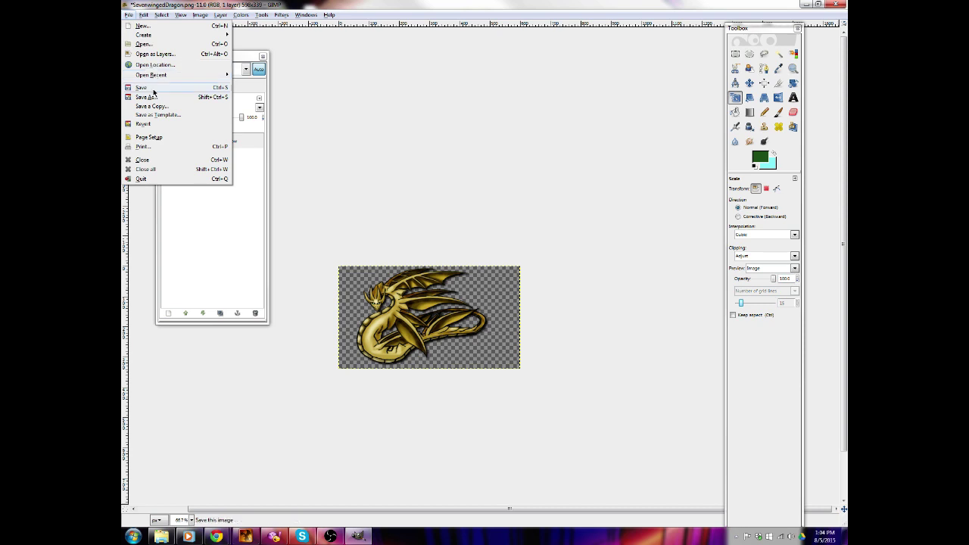
left_click(149, 94)
Switch to RPG Maker XP, reopen the database, and move the dragon slightly left and down in the Seven Wing Dragon troop's preview
left_click(245, 536)
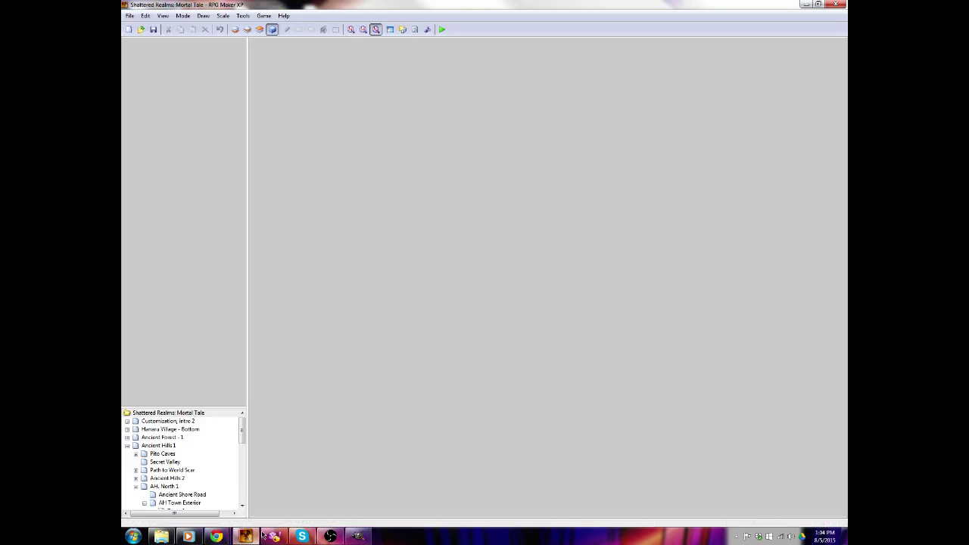
left_click(242, 15)
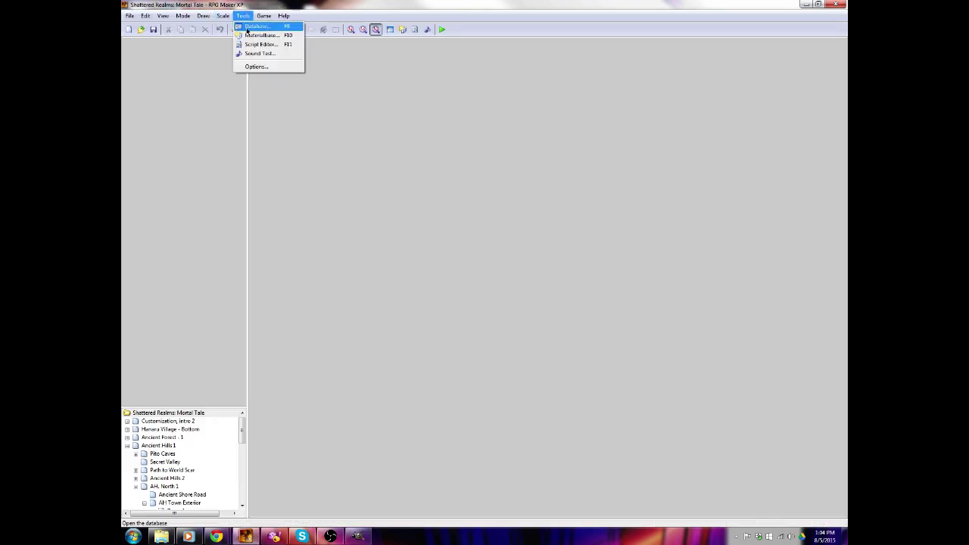
left_click(253, 23)
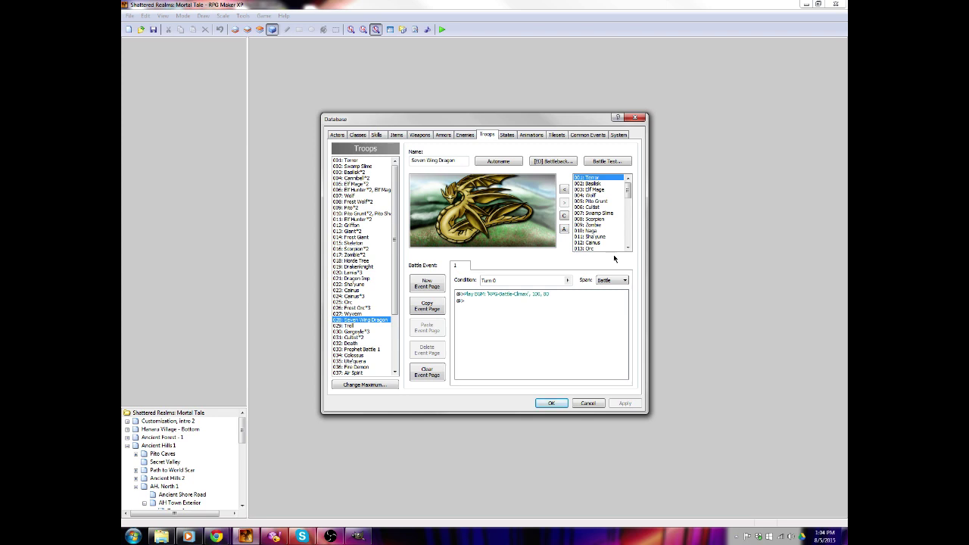
left_click_drag(514, 220, 501, 230)
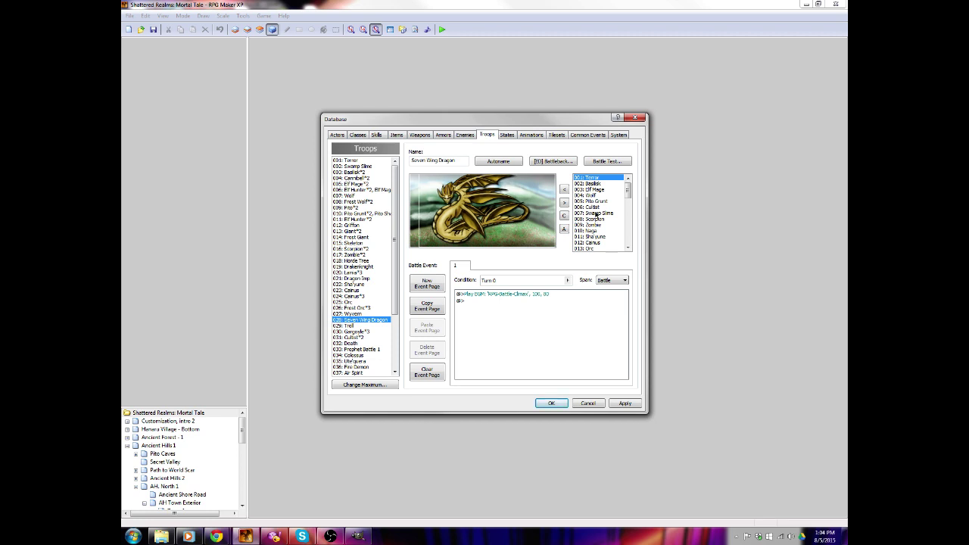
Run another battle test to check the resized and repositioned dragon, and close it
left_click(614, 160)
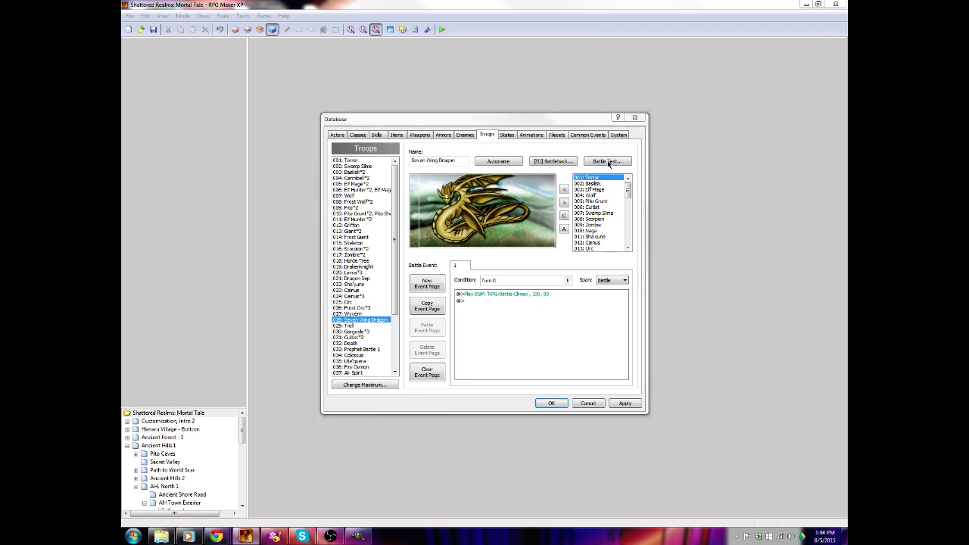
left_click(502, 329)
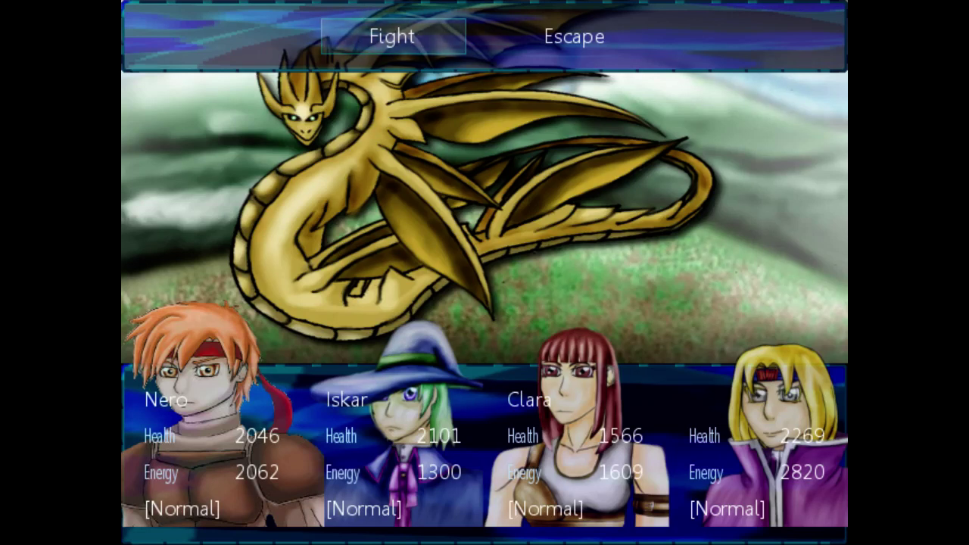
left_click(618, 151)
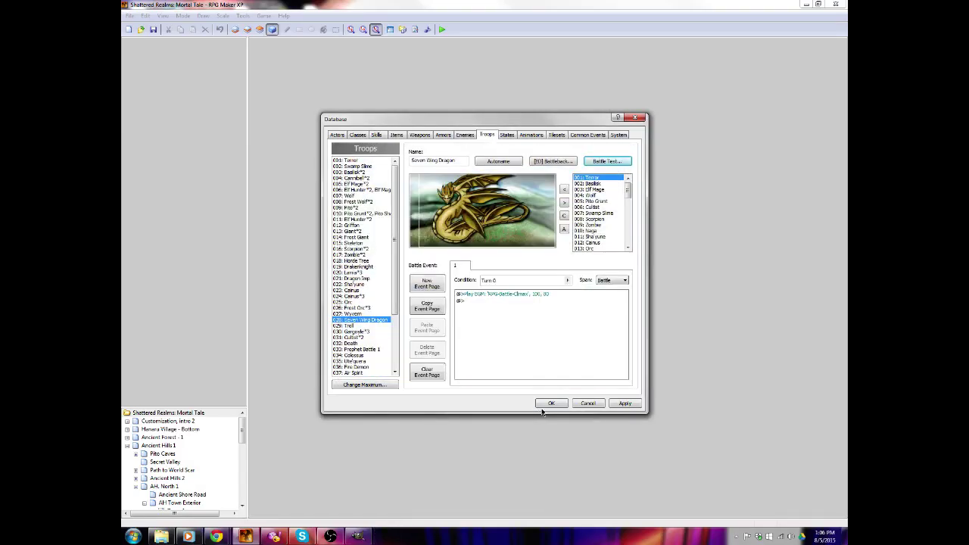
Try out the hue adjustment on the Seven Wing Dragon enemy's battler graphic, keeping its original gold colouring
left_click(465, 135)
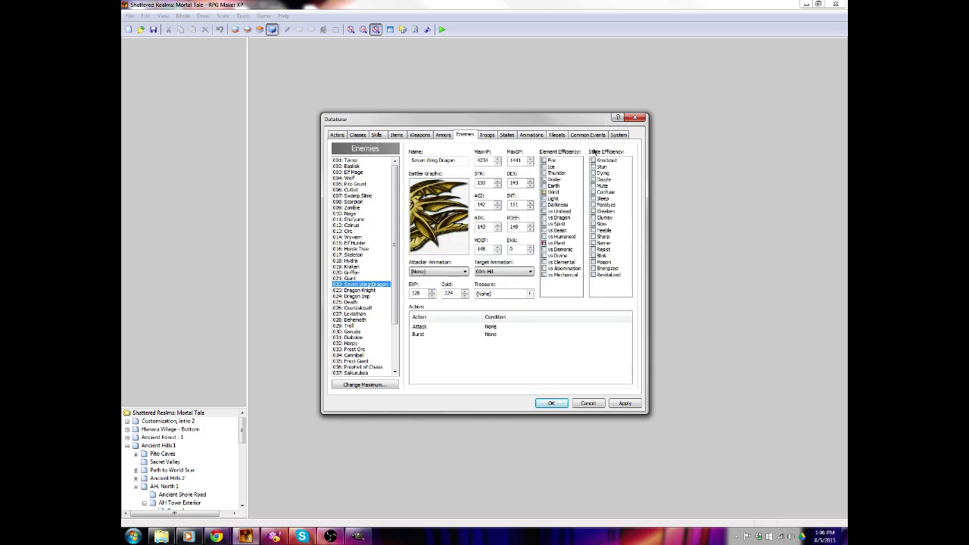
double_click(460, 233)
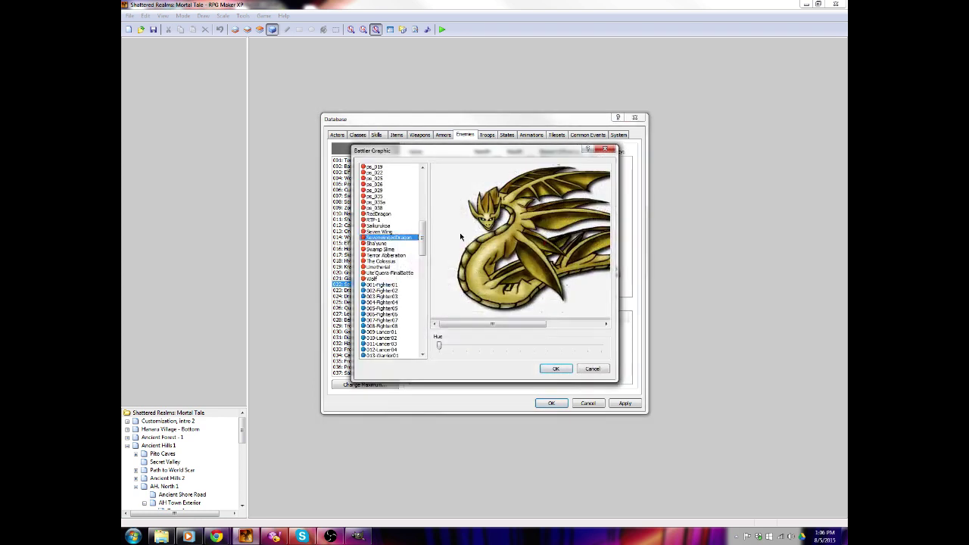
left_click_drag(438, 345, 417, 367)
left_click(555, 369)
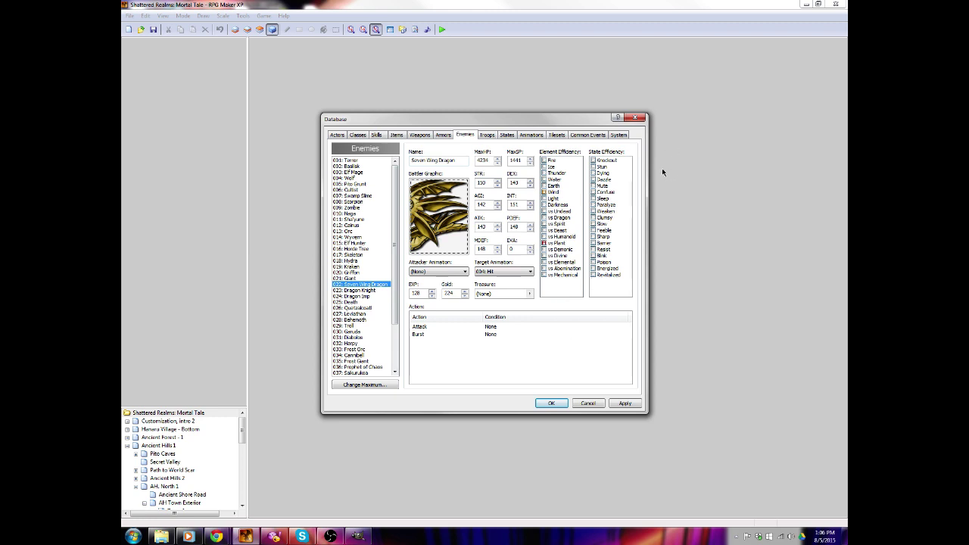
Reset the Seven Wing Dragon enemy's vs Plant and Wind efficiencies to match its other elements, and save the database changes
left_click(544, 243)
left_click(544, 243)
left_click(544, 192)
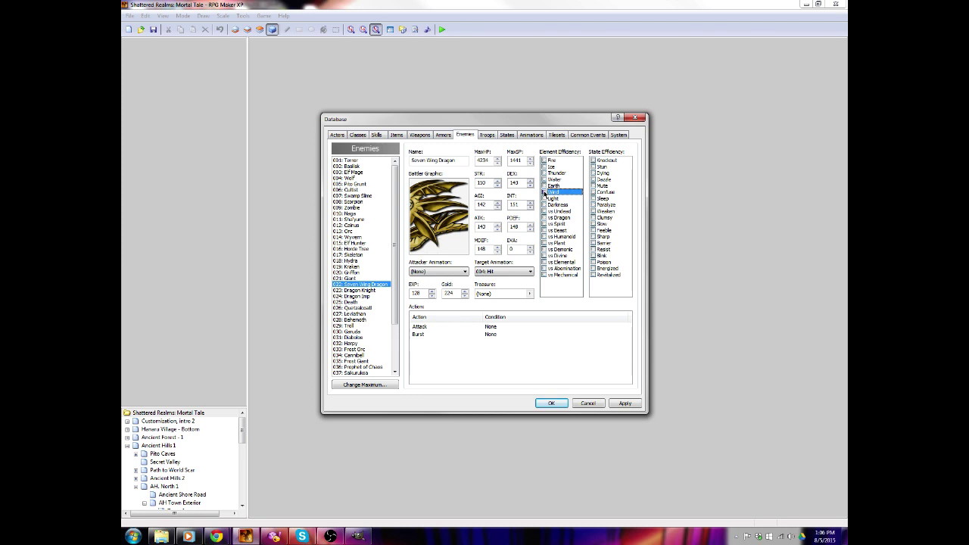
left_click(617, 406)
left_click(558, 409)
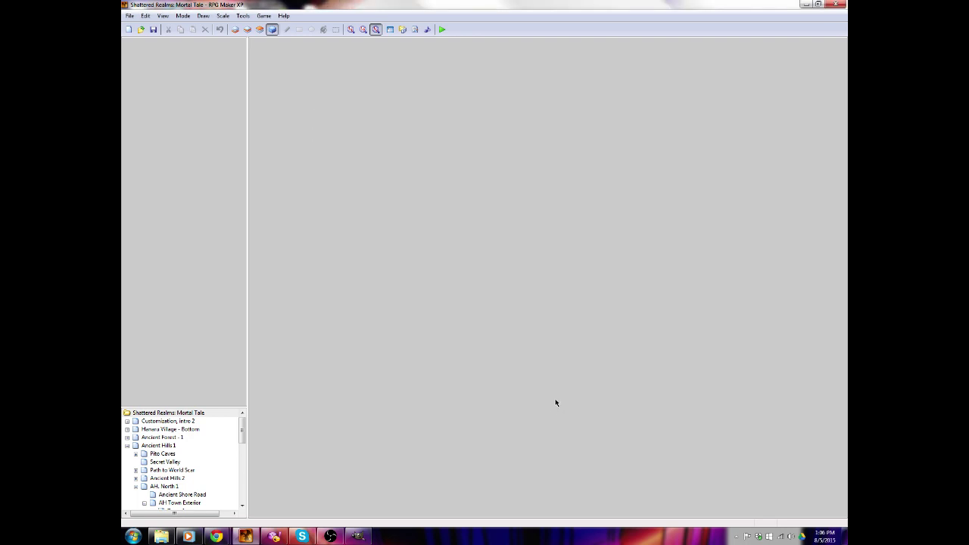
Switch to GIMP, close SevenwingedDragon.png, and open the line-art sketch sheet unnamed (1).jpg in a maximized window
left_click(359, 536)
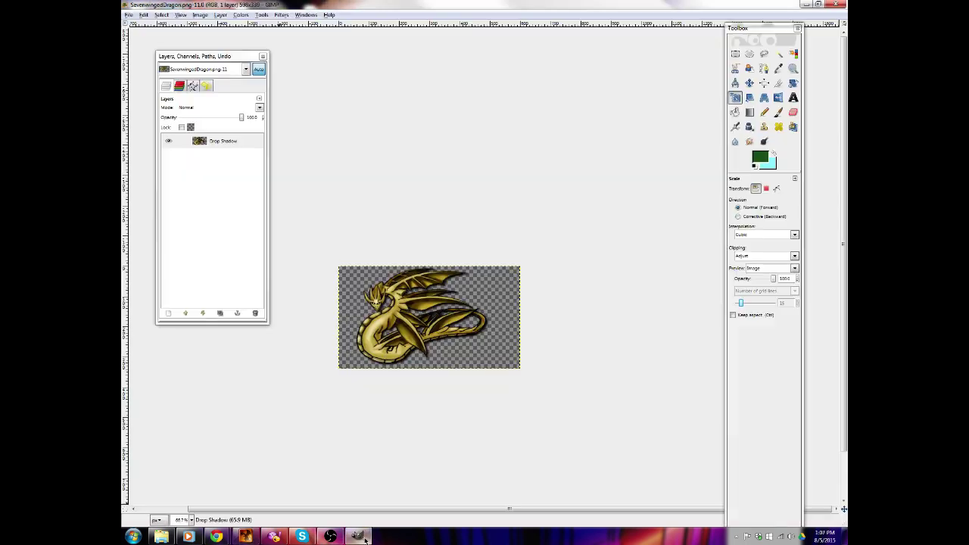
left_click(835, 4)
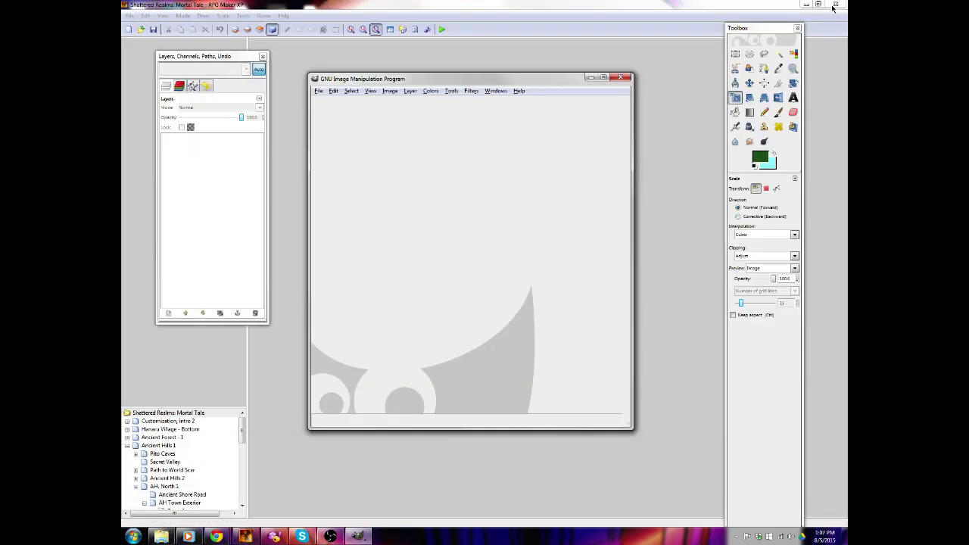
left_click(602, 78)
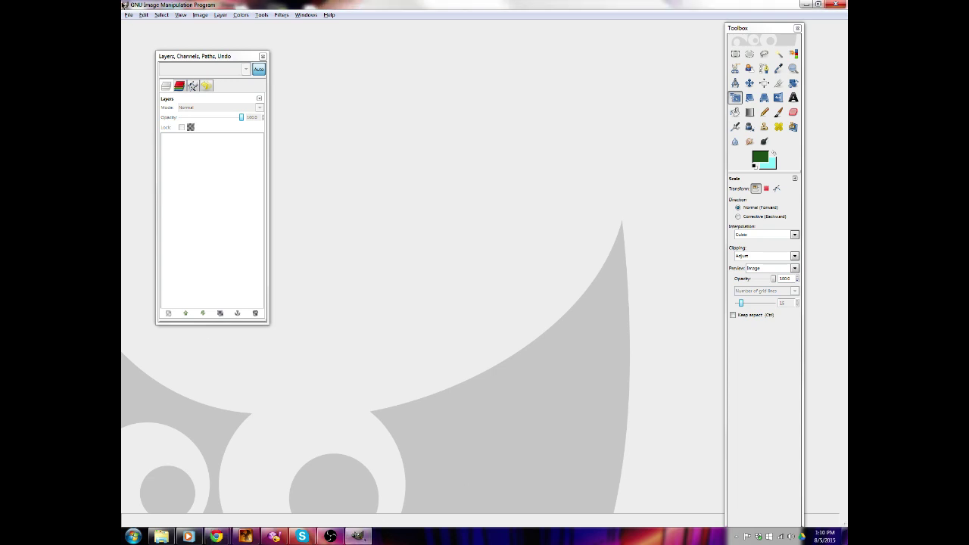
left_click(129, 14)
left_click(143, 44)
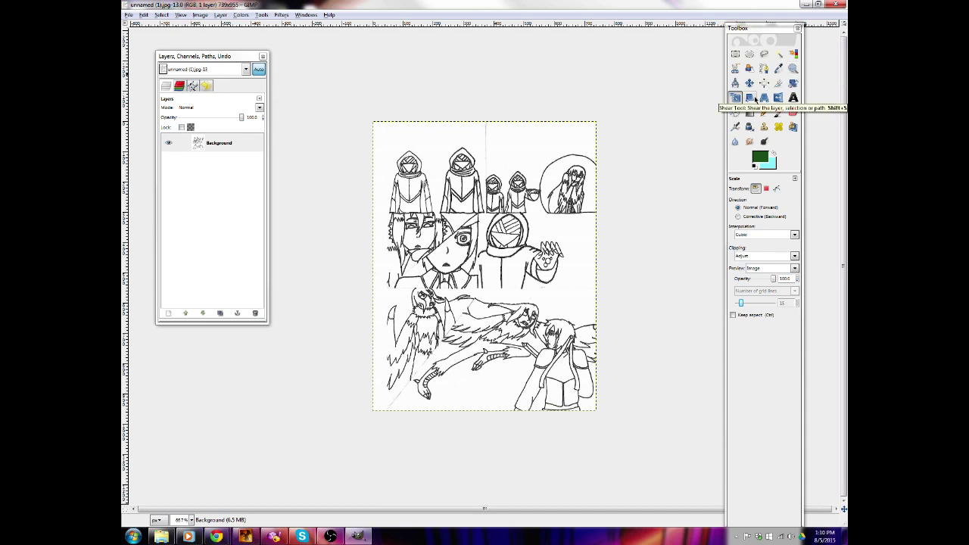
Select a rectangle about 413 by 360 px around the sketch sheet's panel with the two large standing hooded figures
left_click(735, 53)
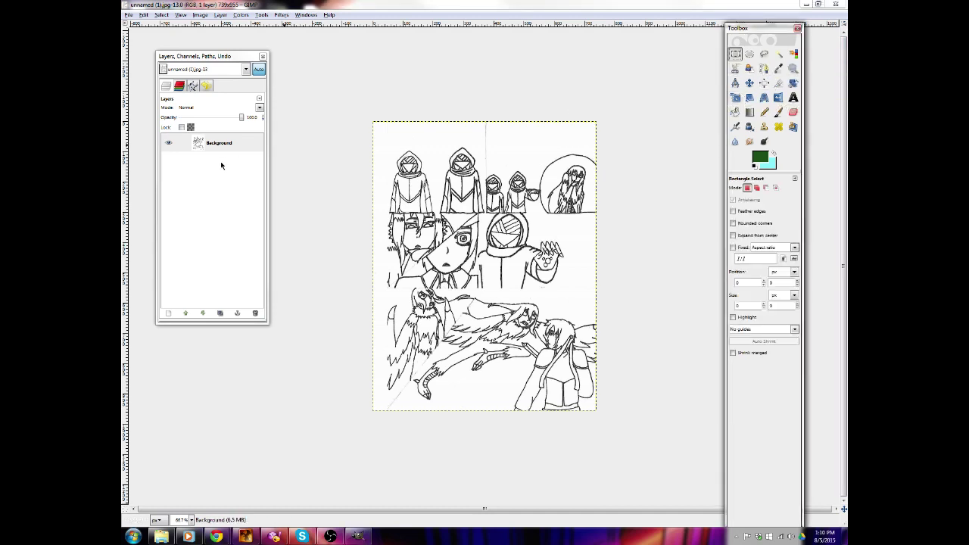
left_click_drag(362, 105, 486, 212)
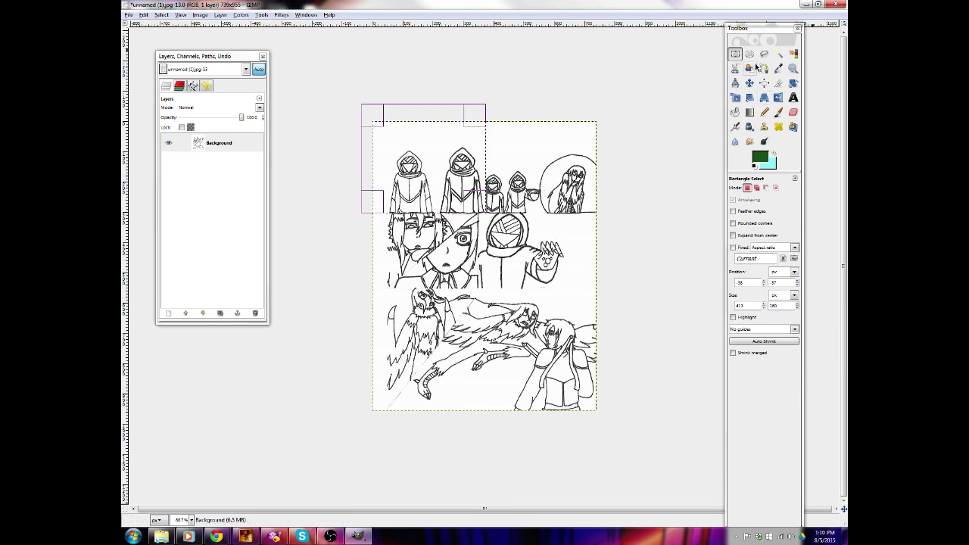
left_click(792, 68)
left_click(752, 206)
left_click(362, 152)
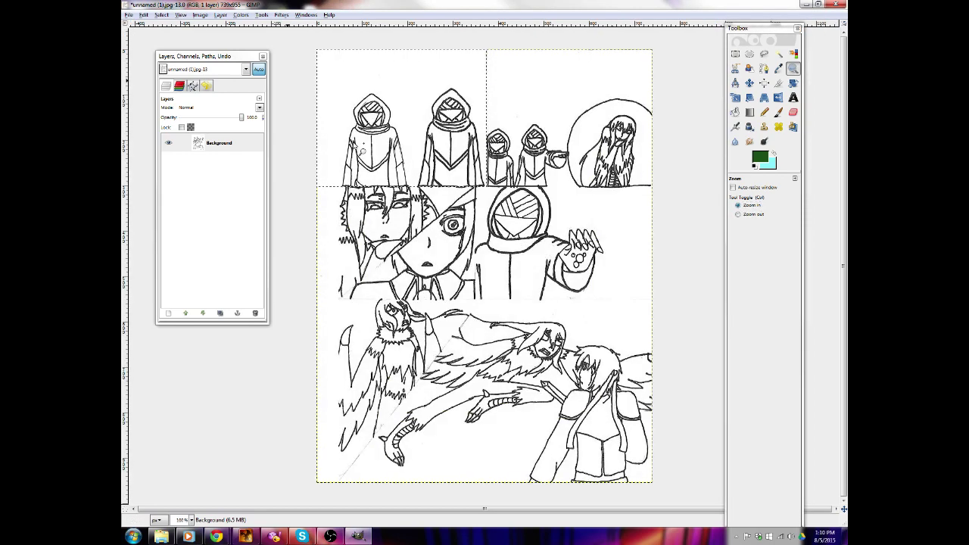
left_click(362, 151)
scroll(350, 246, "up", 1)
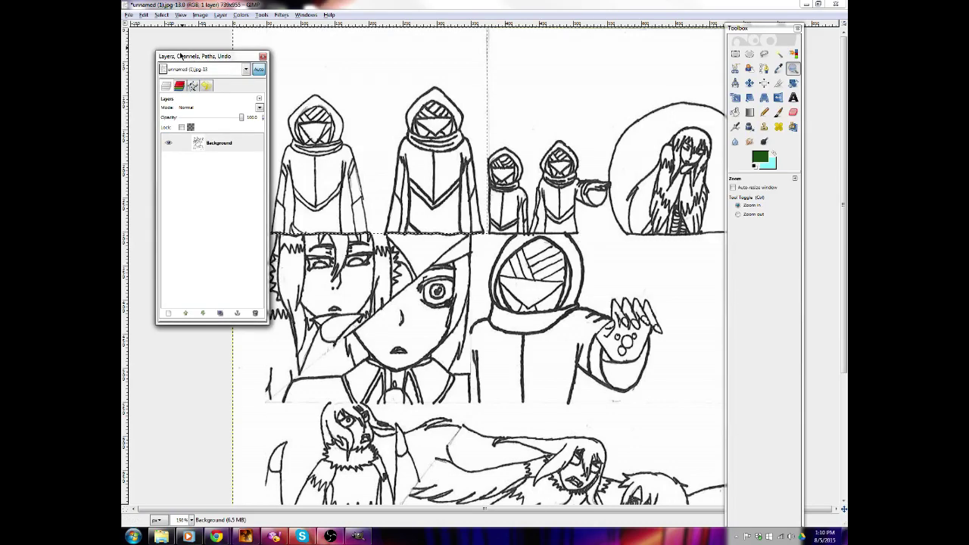
Apply a Threshold of 140 to 255 to the selected panel to clean up its line art
left_click_drag(192, 56, 174, 56)
left_click(244, 15)
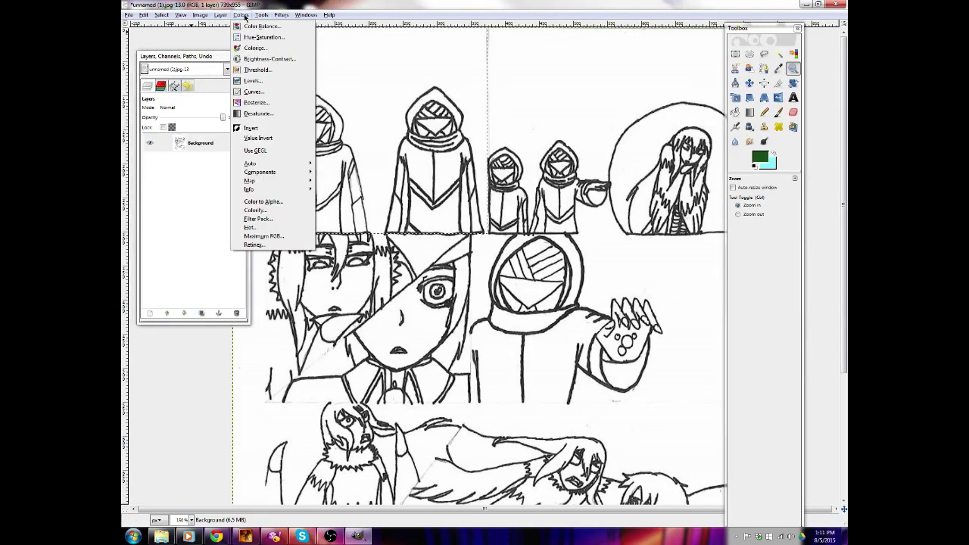
left_click(270, 68)
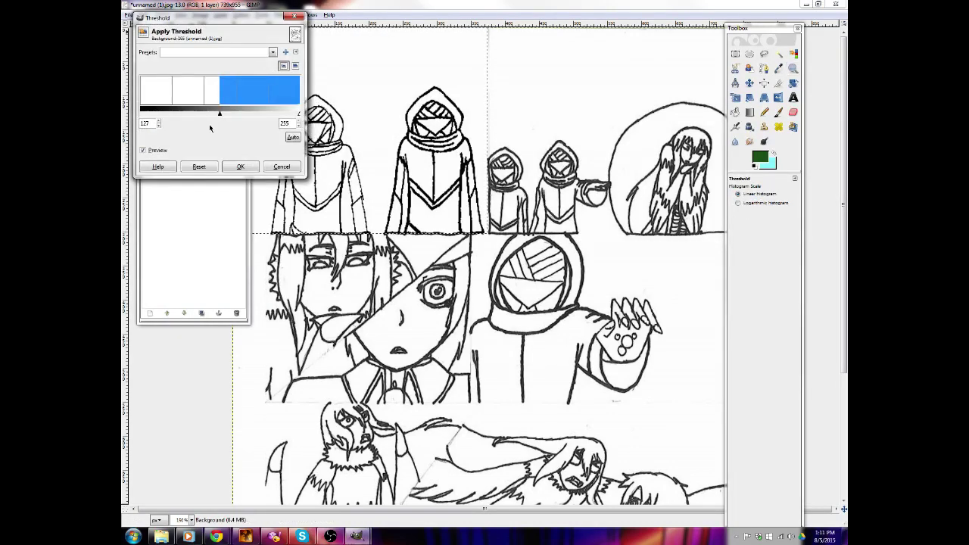
left_click_drag(219, 112, 228, 114)
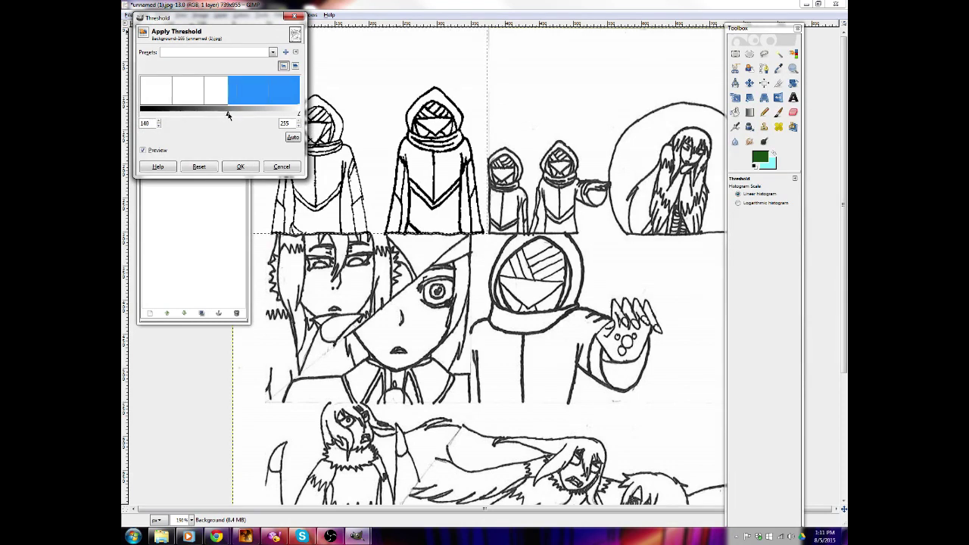
left_click(240, 167)
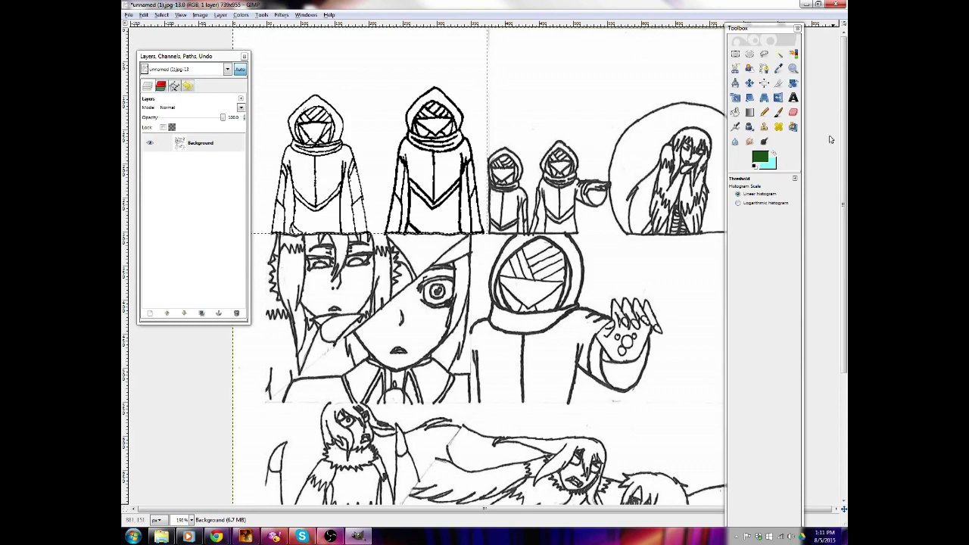
Try a dark green bucket fill on the left hooded figure's robe, and undo it
left_click(736, 112)
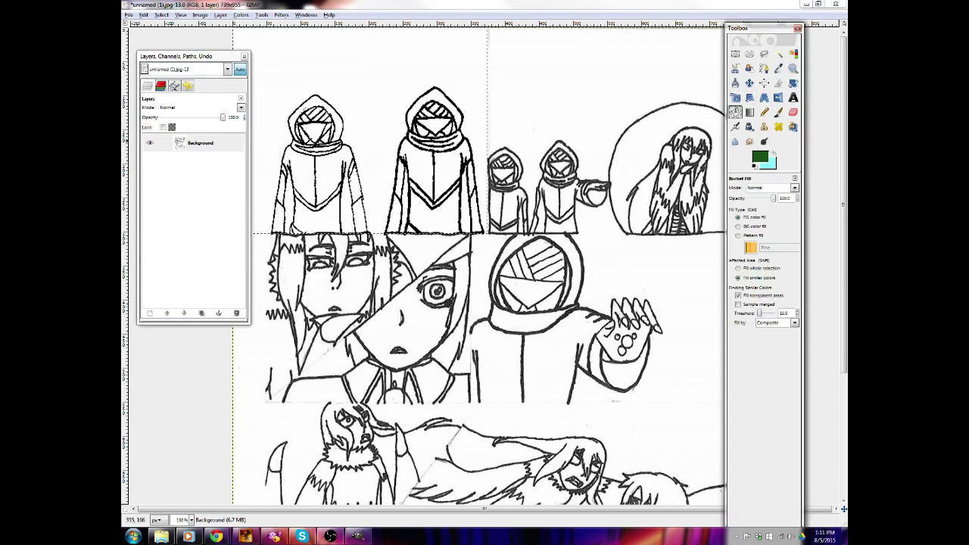
left_click(328, 168)
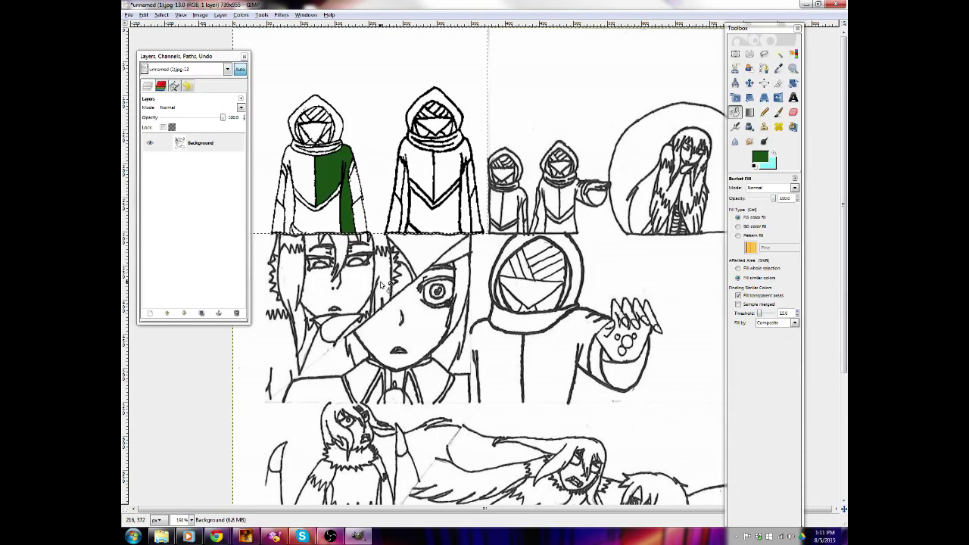
key("ctrl+z")
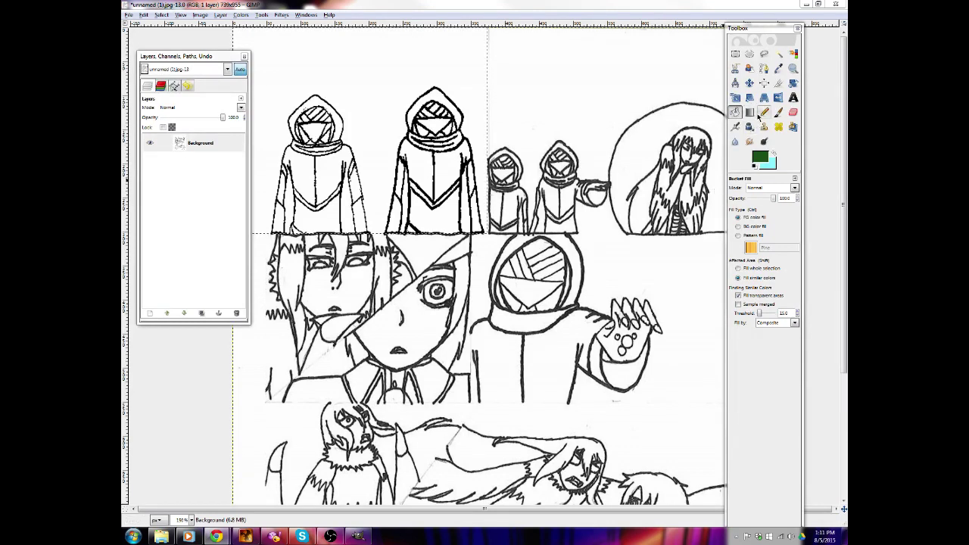
Set the foreground colour to purple 703e76 and bucket-fill the left hooded figure's robe with it
left_click(760, 159)
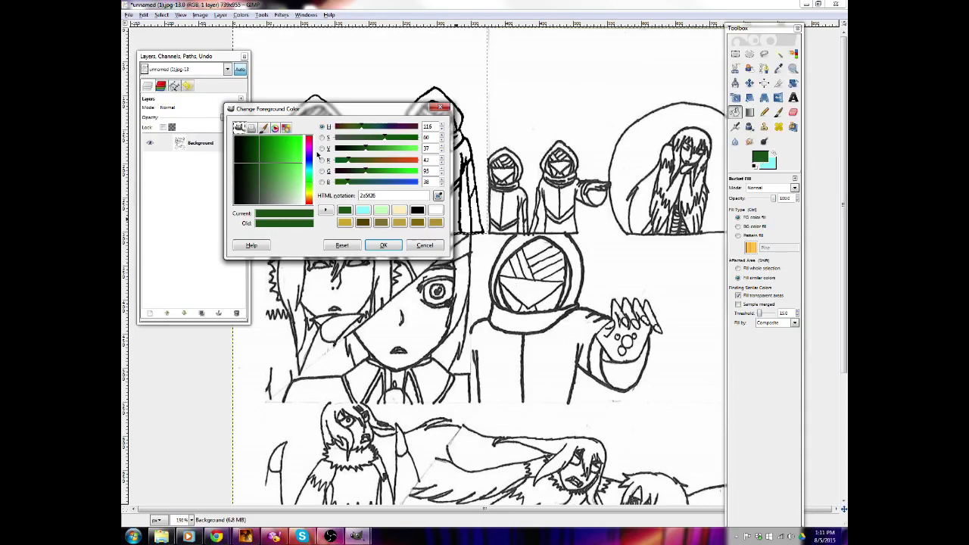
left_click(309, 149)
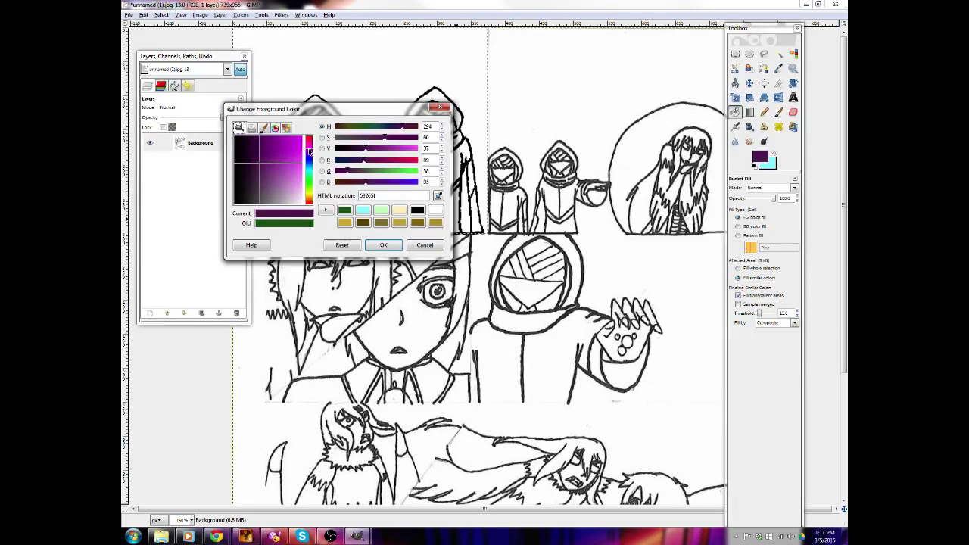
left_click(266, 174)
left_click(383, 245)
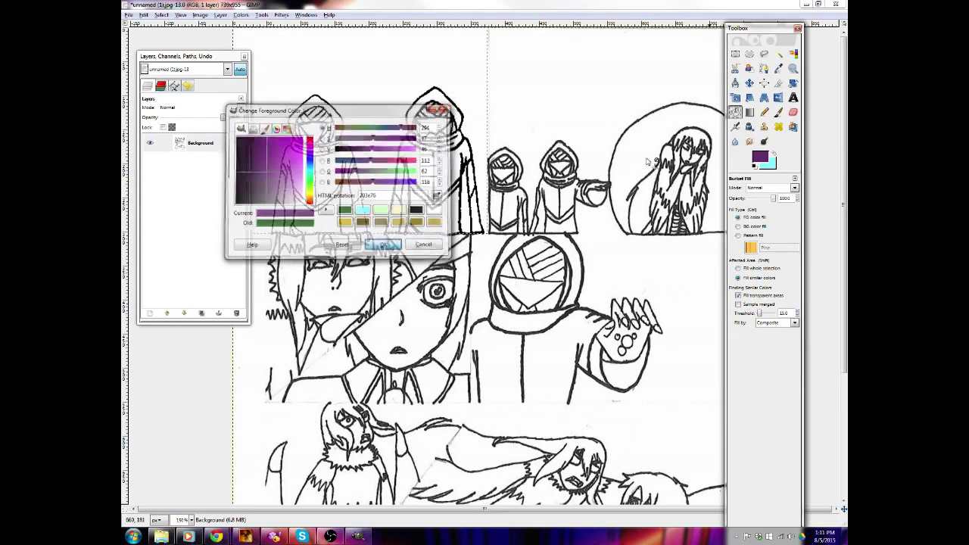
left_click(335, 168)
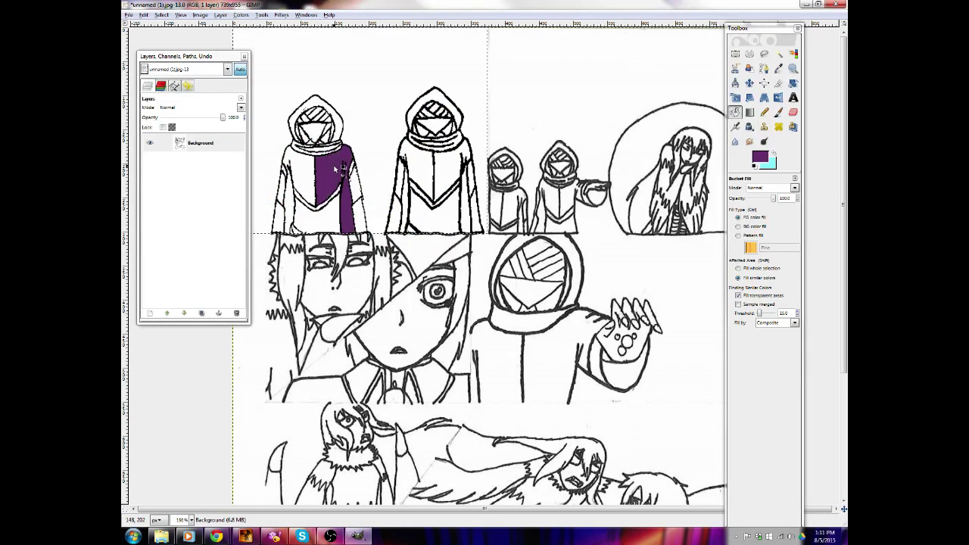
left_click(303, 178)
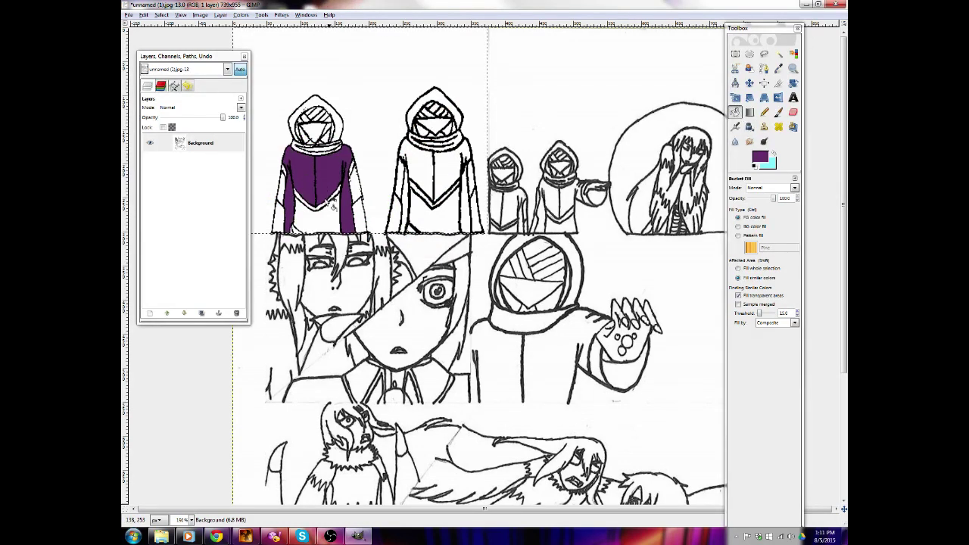
left_click(328, 223)
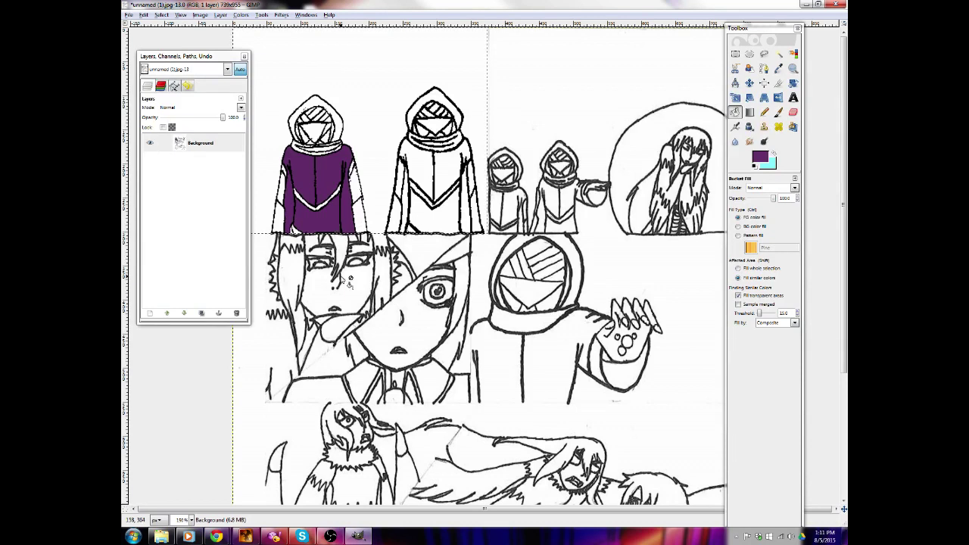
Fill the second large hooded figure's robe and both figures' hoods with the same purple
left_click(423, 219)
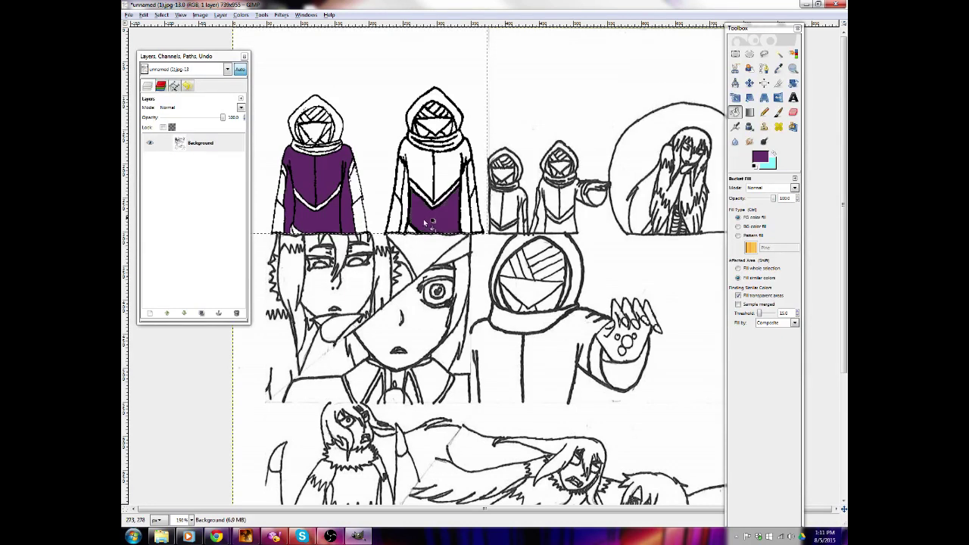
left_click(420, 173)
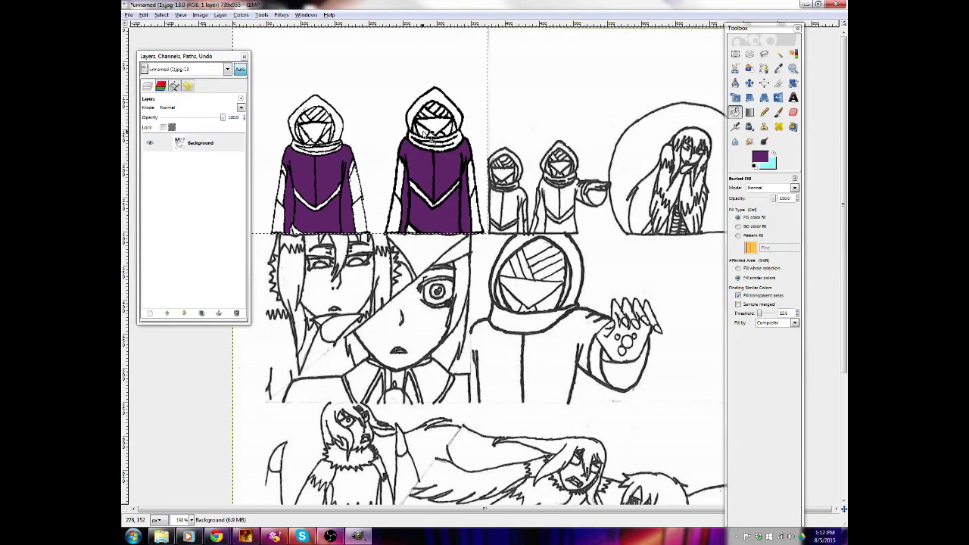
left_click(338, 119)
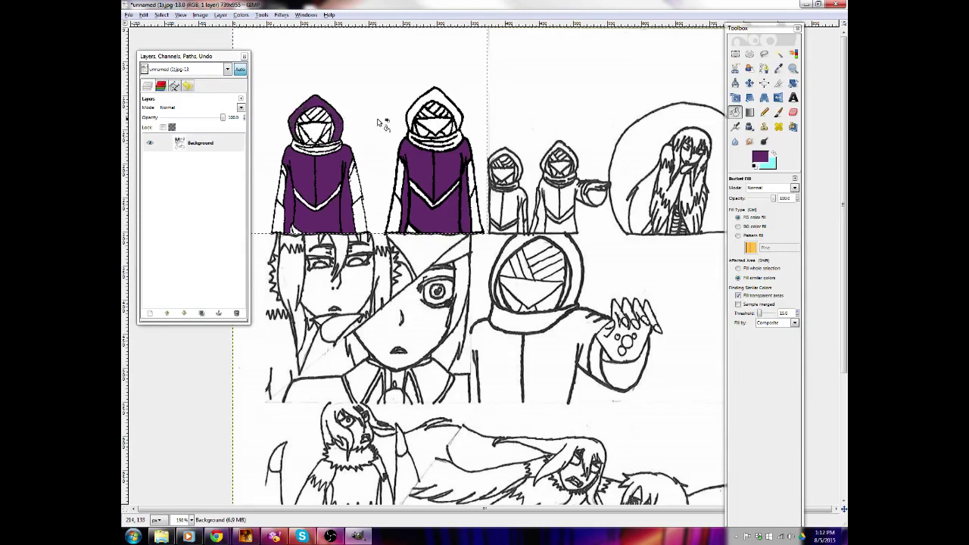
left_click(421, 107)
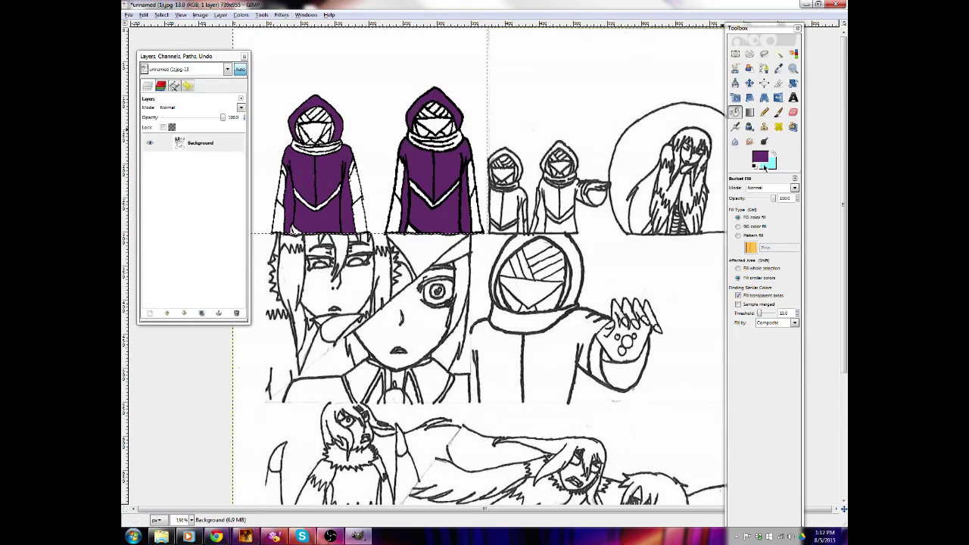
Set the foreground colour to dark red a72525 and the background colour to black
left_click(761, 158)
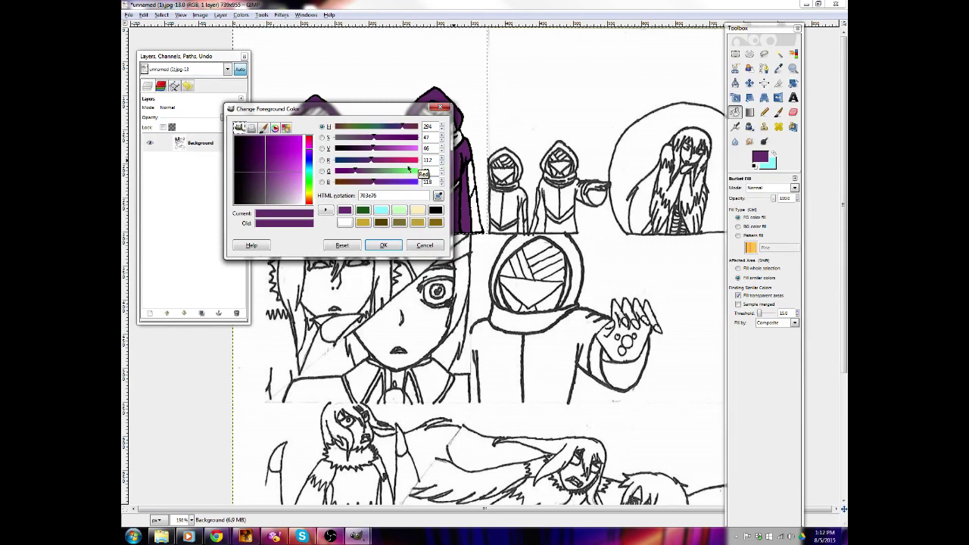
left_click_drag(283, 187, 235, 212)
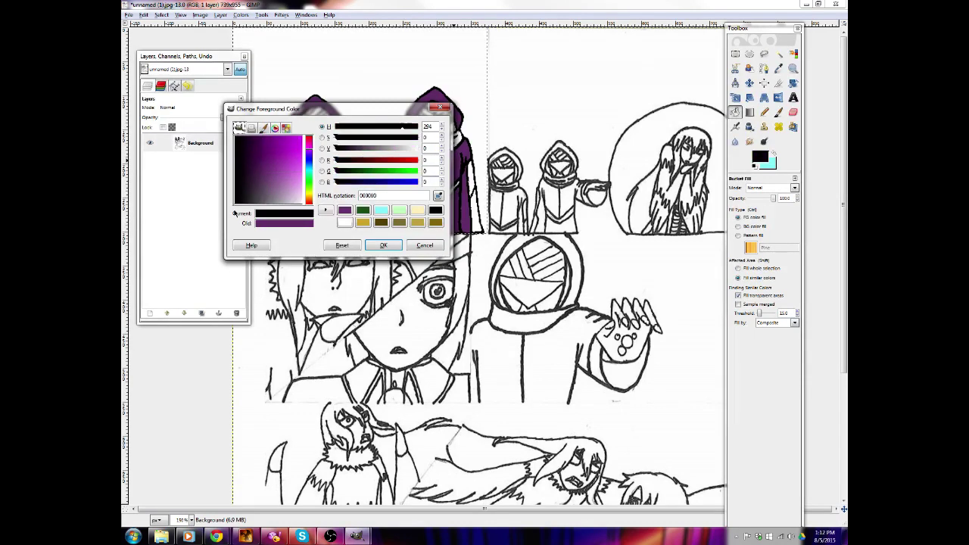
left_click(384, 246)
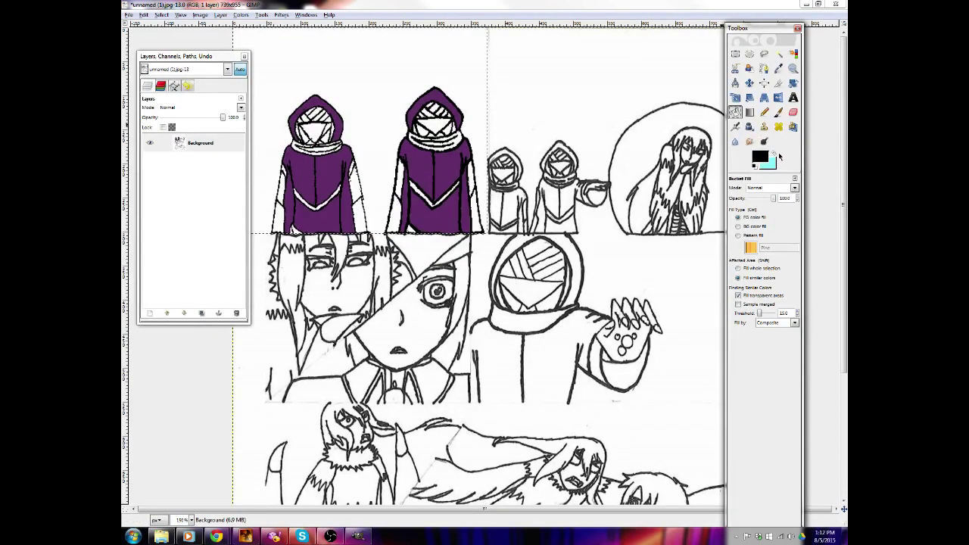
left_click(779, 154)
left_click(761, 157)
left_click_drag(309, 204, 311, 213)
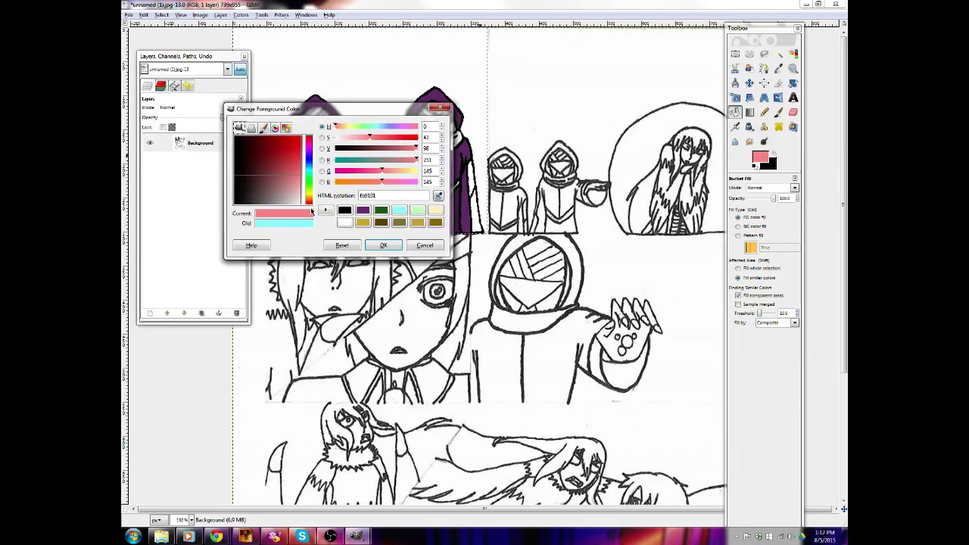
left_click_drag(268, 168, 278, 151)
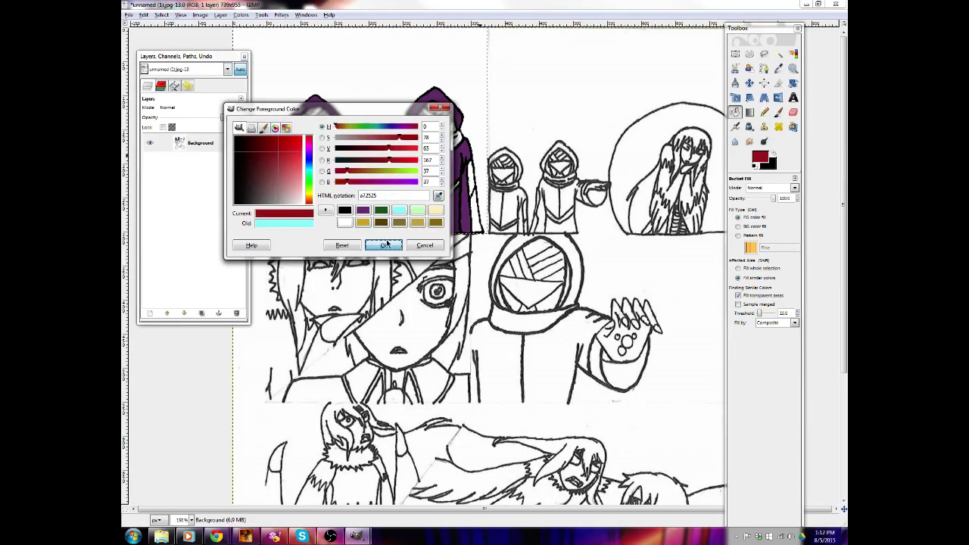
left_click(386, 245)
Set the Blend tool to a Radial shape, try the red-to-black gradient over the selected panel on the Background layer, and undo that gradient
left_click(750, 112)
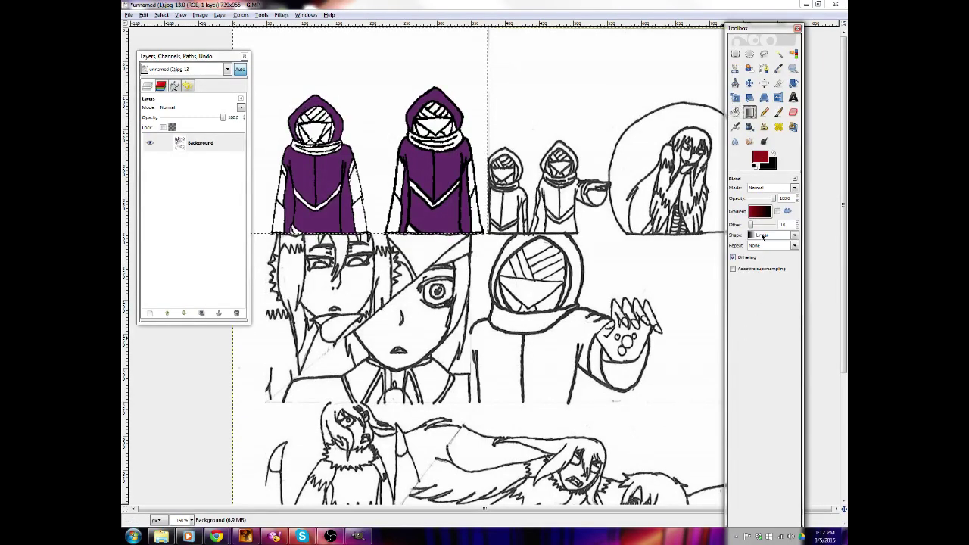
left_click(762, 237)
left_click(764, 265)
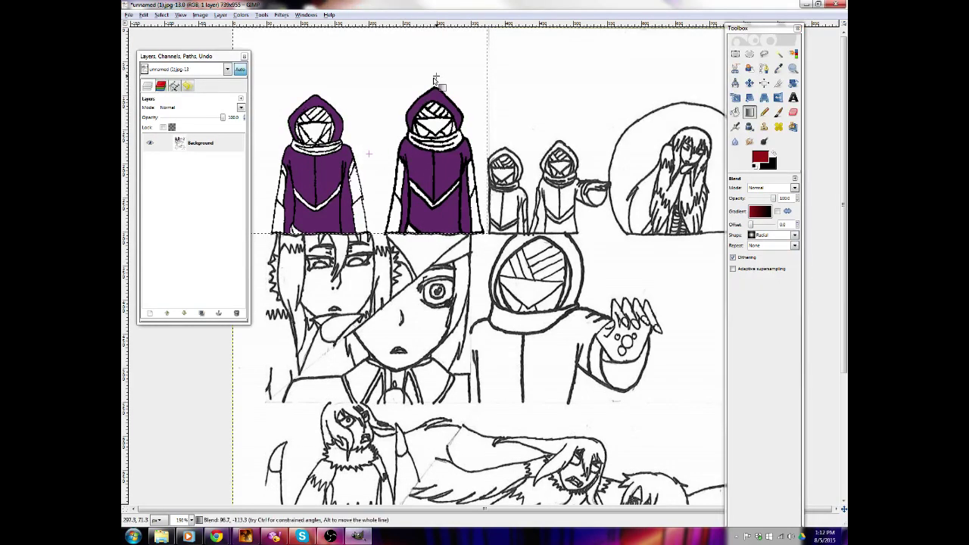
left_click_drag(435, 79, 488, 33)
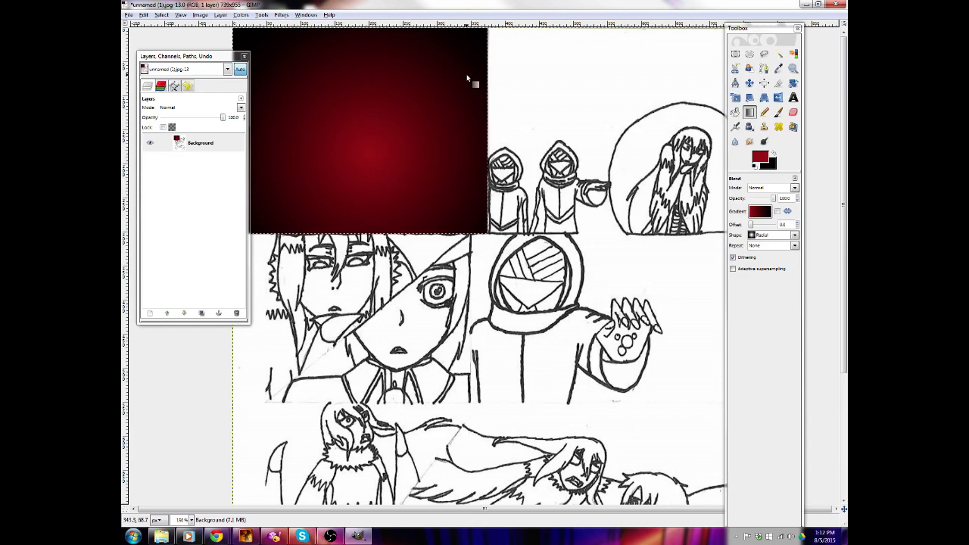
key("ctrl+z")
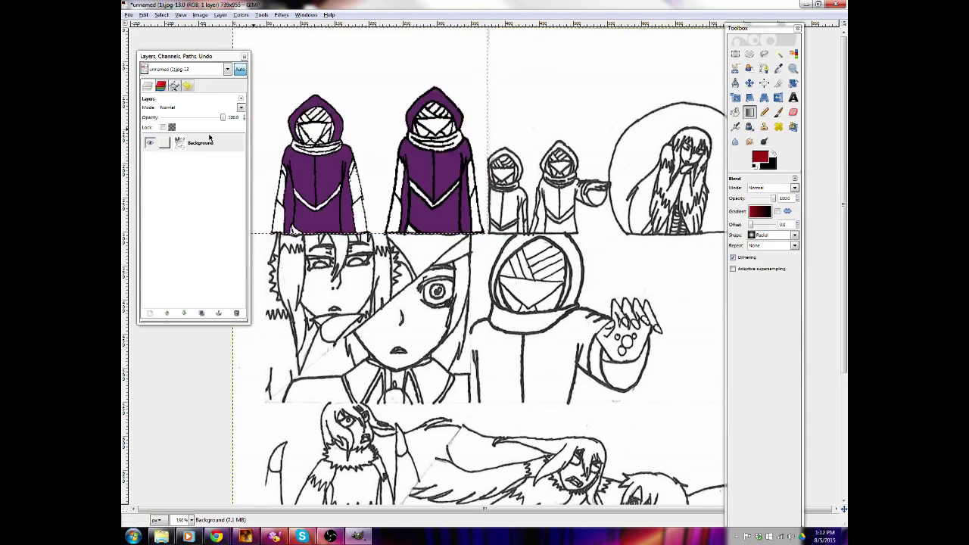
Add a transparent 739 by 955 px layer and draw the dark red to black radial gradient outward from the selected panel's centre
left_click(200, 143)
right_click(209, 144)
left_click(235, 163)
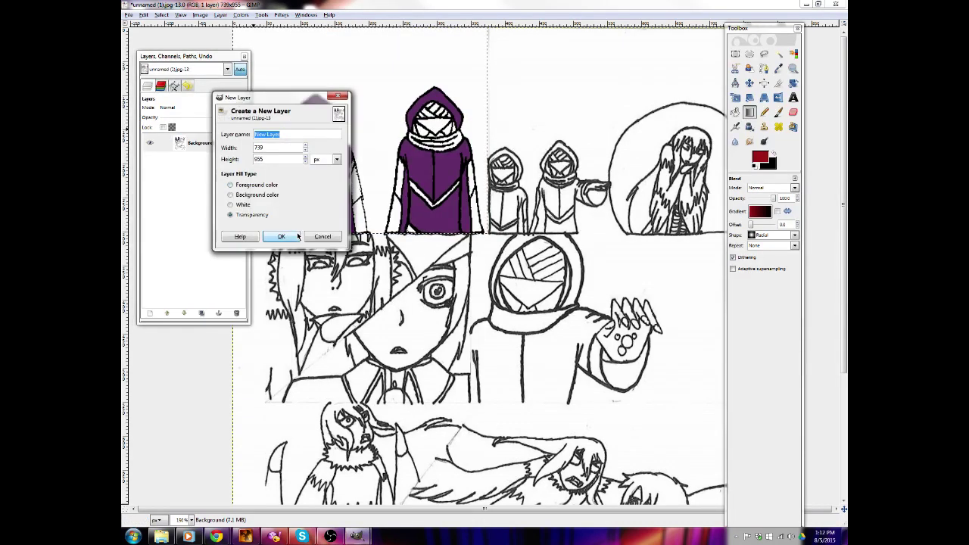
key("Return")
left_click_drag(373, 149, 488, 30)
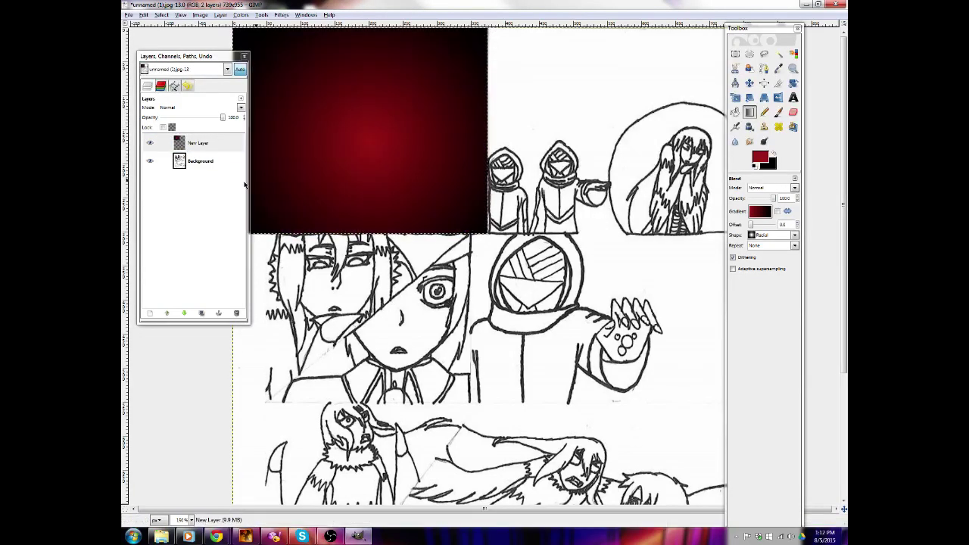
Move the gradient layer beneath the Background layer, and make the Background layer active
left_click_drag(201, 151, 195, 164)
left_click(198, 143)
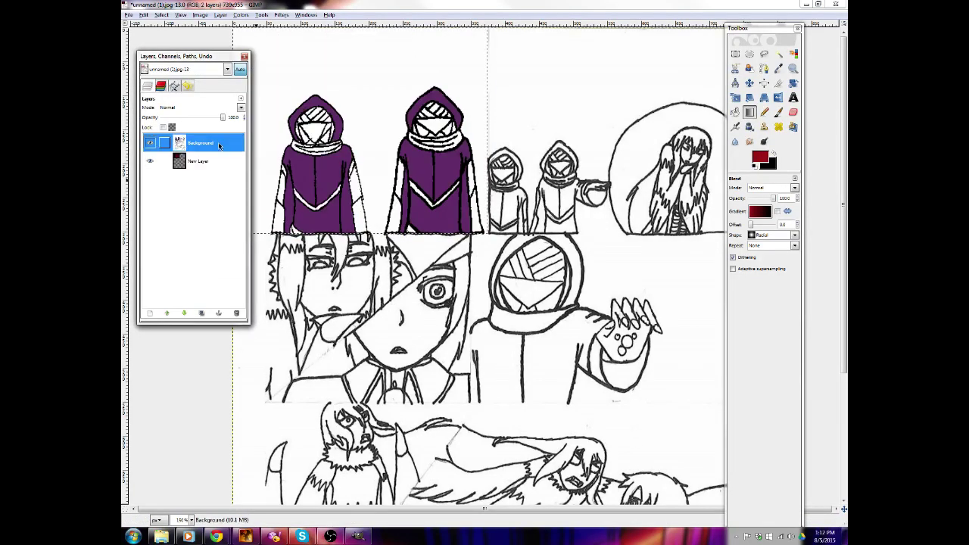
Crop the image to the 376 by 301 px panel containing the two purple hooded figures
left_click(778, 54)
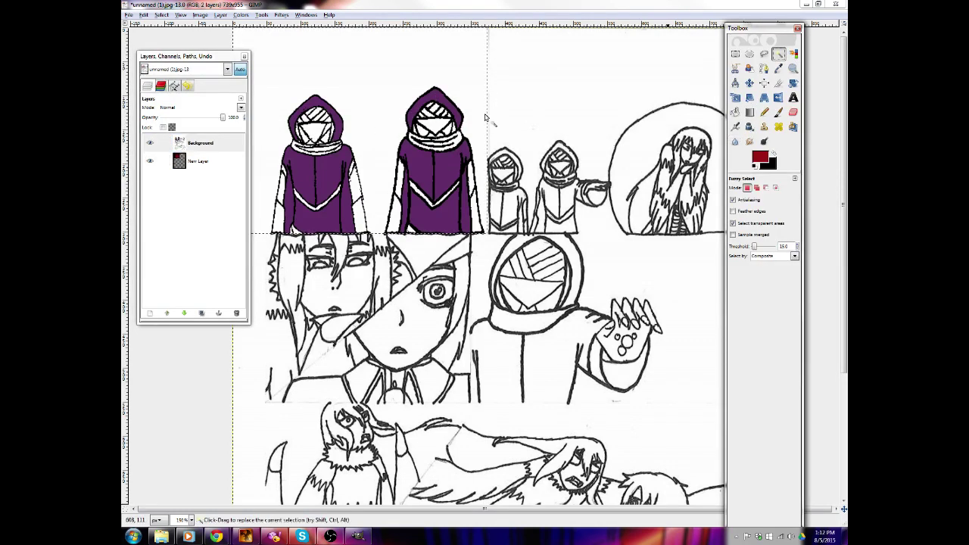
left_click(778, 82)
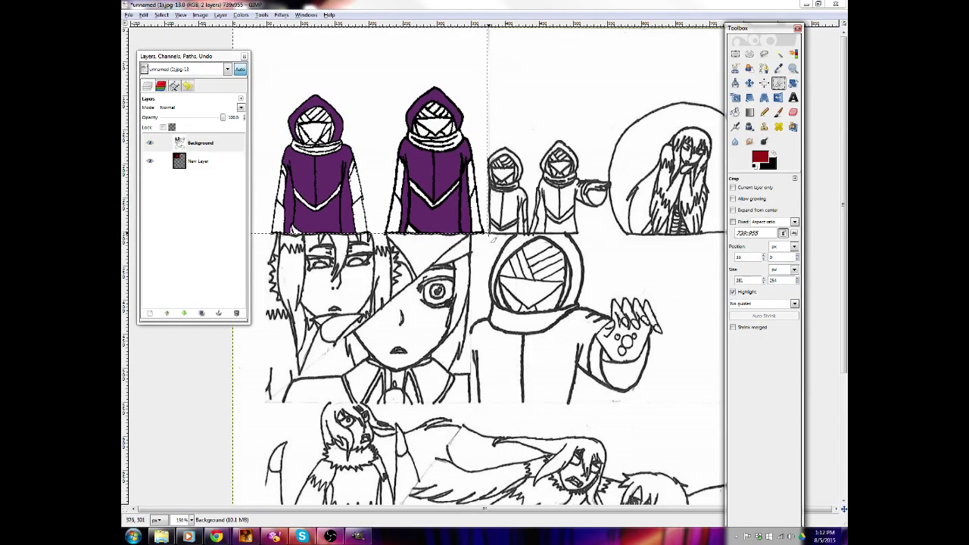
left_click_drag(489, 234, 295, 114)
left_click_drag(260, 75, 219, 20)
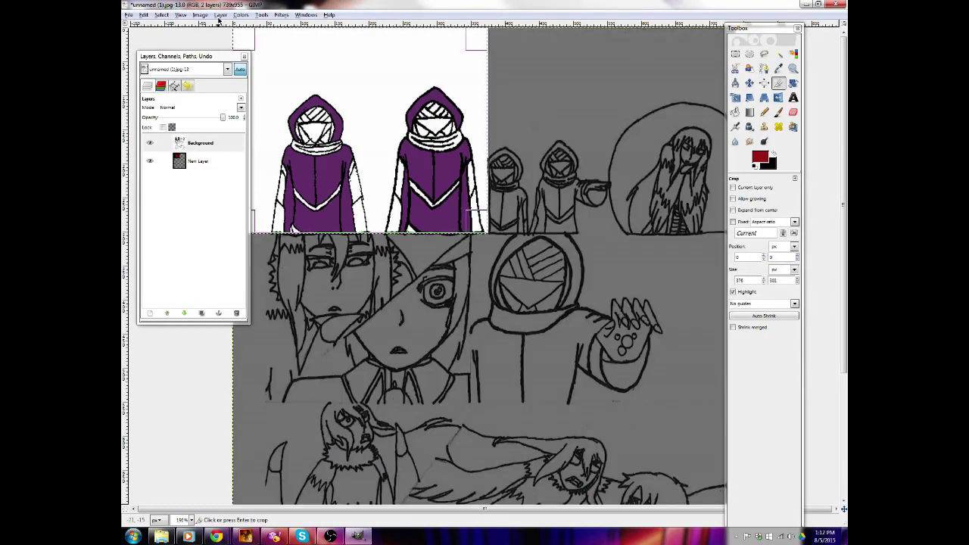
key("Return")
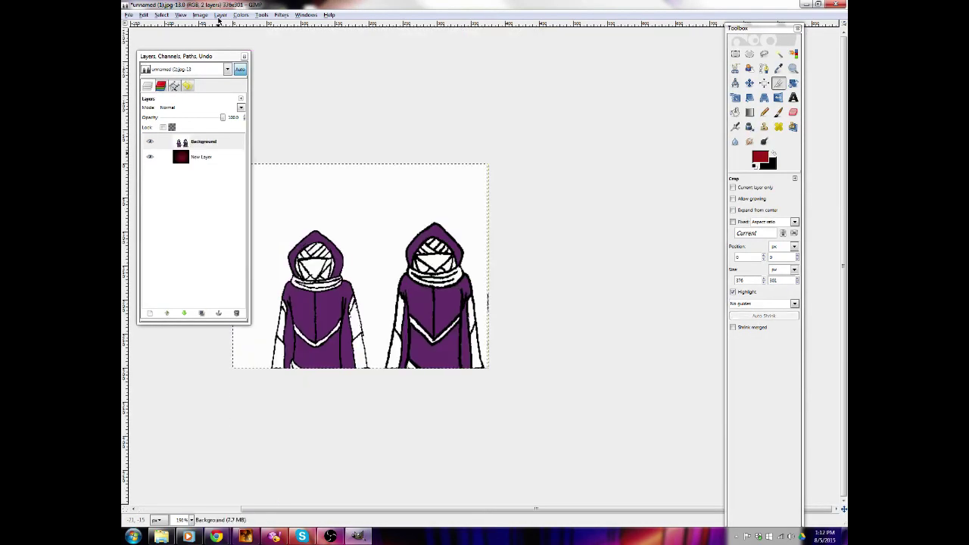
Select the white area around the figures on the Background layer, add an alpha channel and clear the area to transparency
left_click(778, 53)
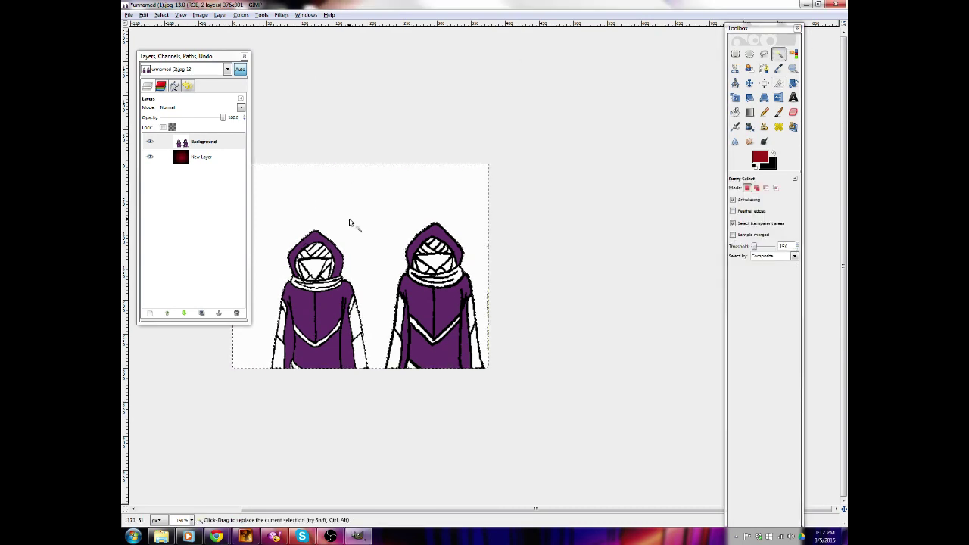
left_click(349, 221)
key("Delete")
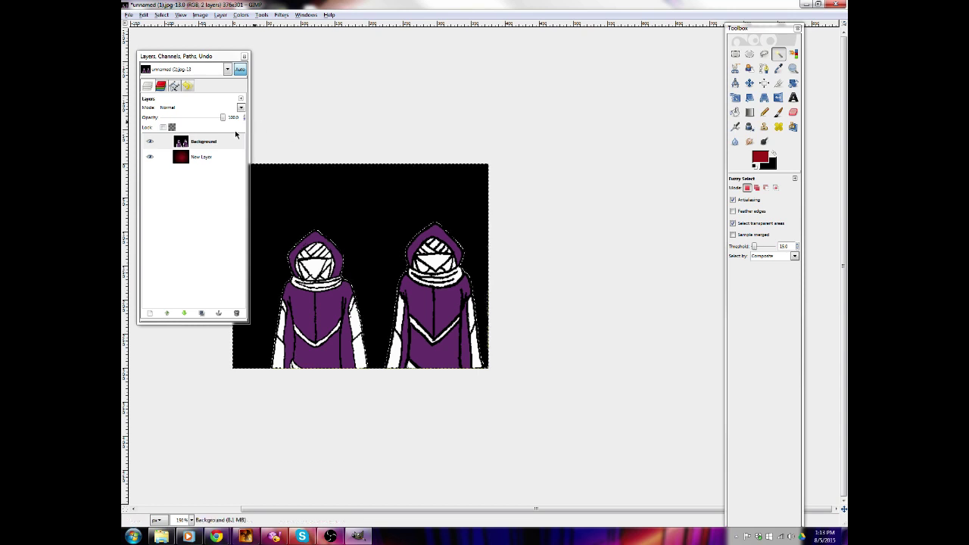
right_click(229, 140)
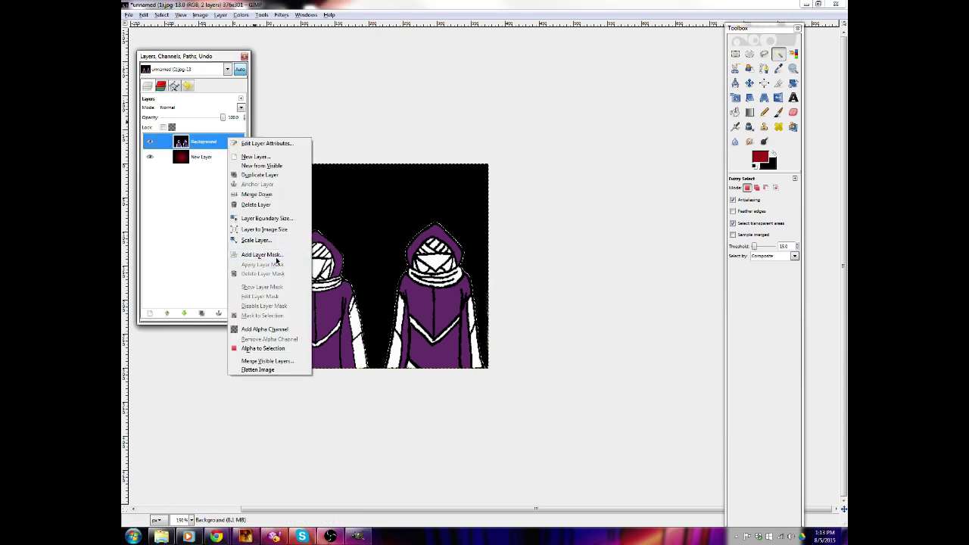
left_click(269, 330)
left_click(270, 329)
key("Delete")
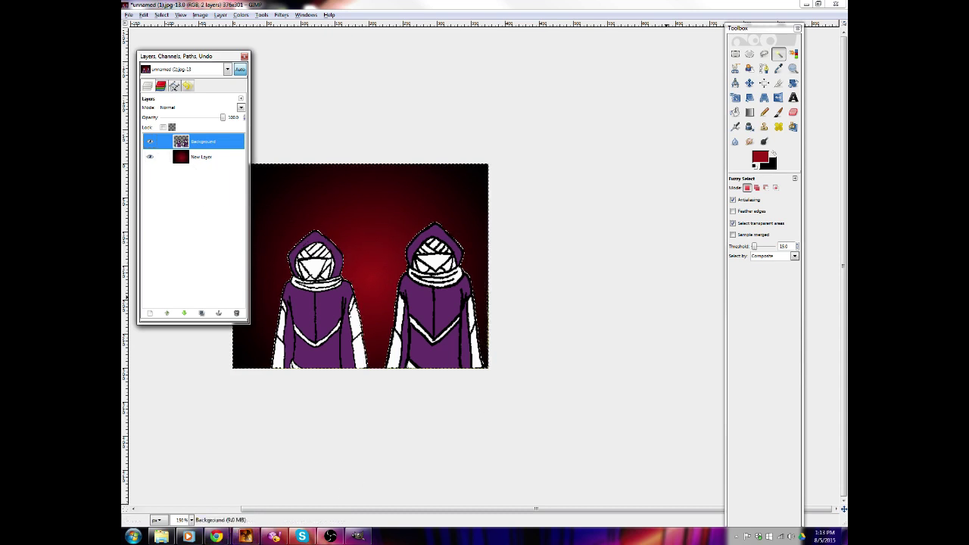
Move the Layers dialog clear of the image and remove the selection
left_click(217, 536)
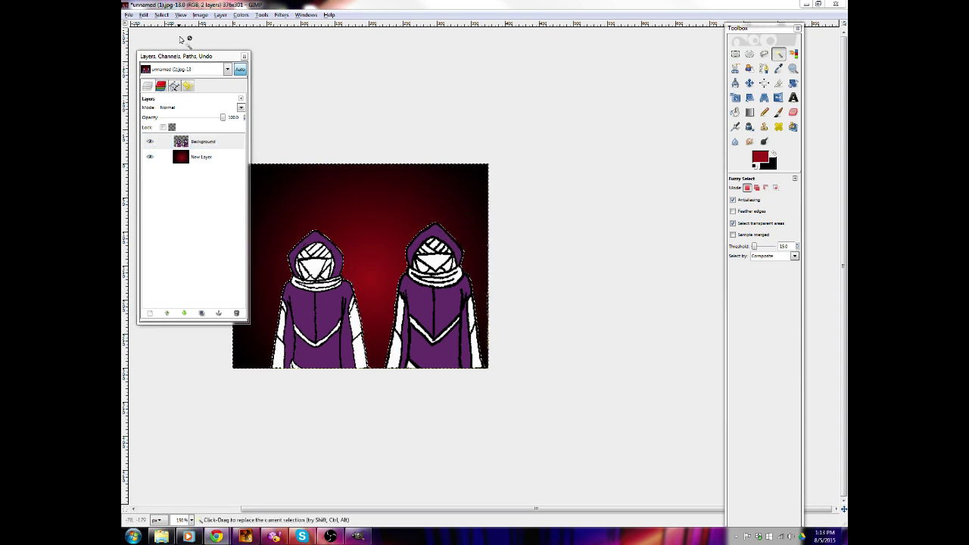
left_click_drag(205, 57, 608, 73)
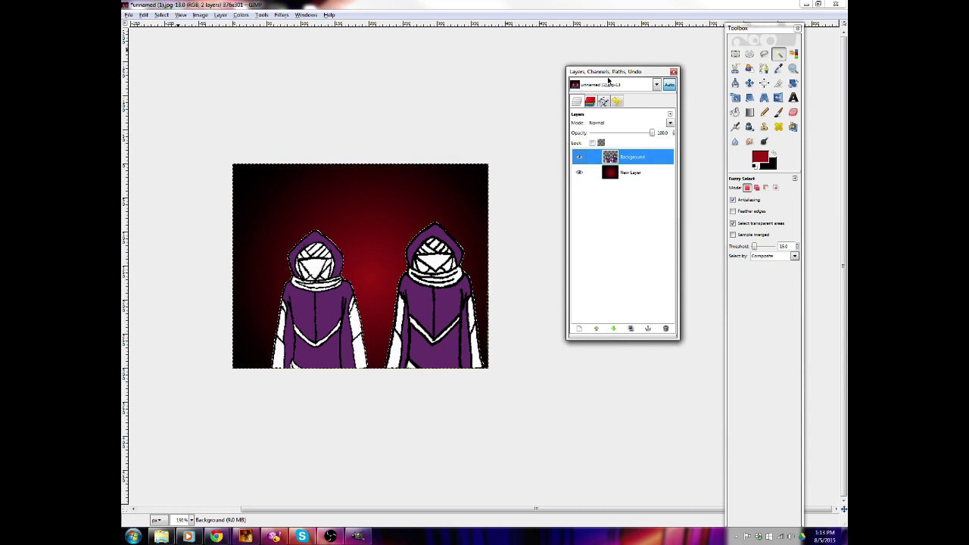
left_click(151, 15)
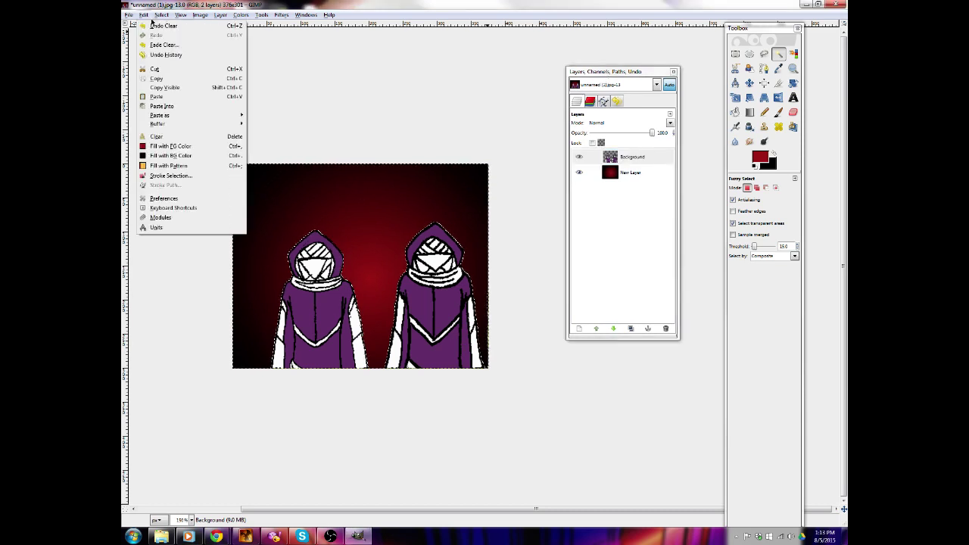
mouse_move(161, 16)
left_click(174, 38)
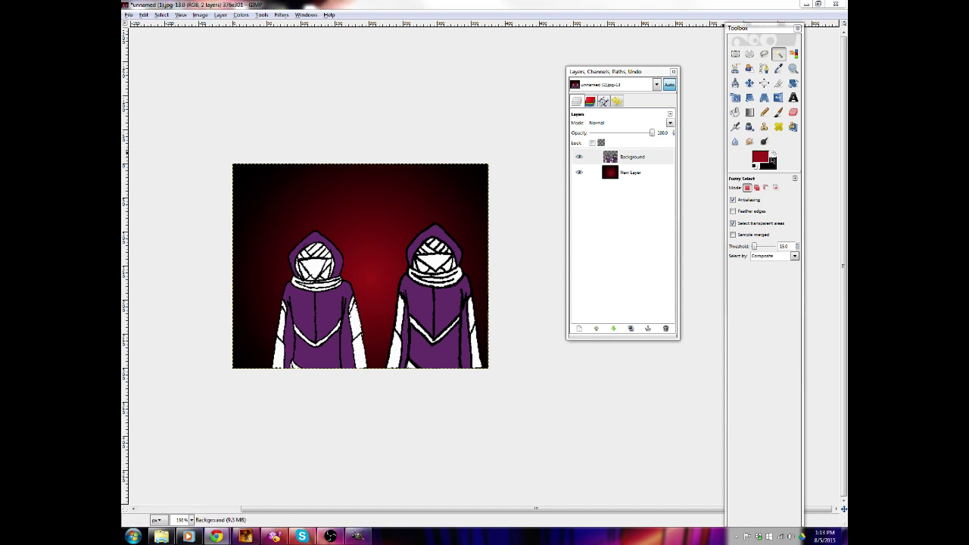
Swap the foreground and background colours, and set the foreground colour to greyish purple 93819d
left_click(773, 154)
left_click(761, 158)
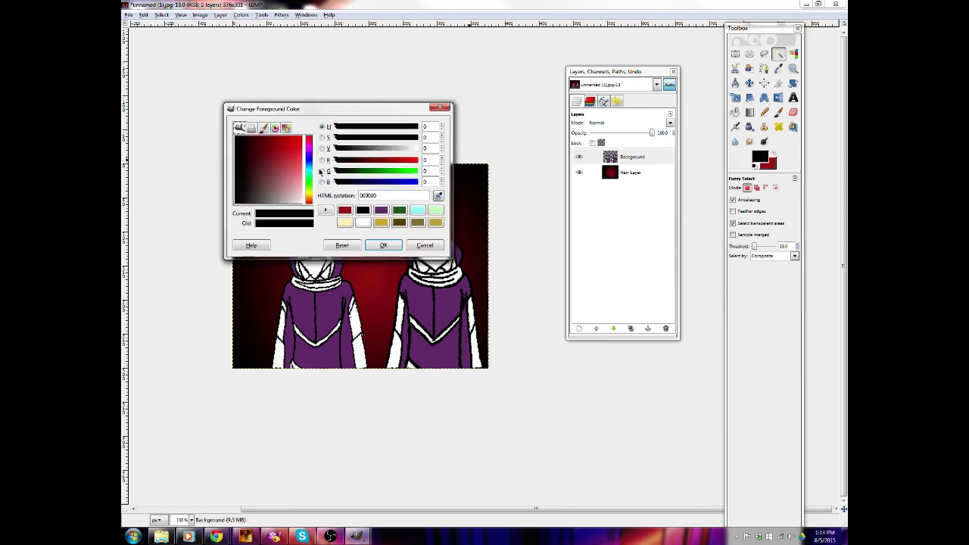
left_click(308, 151)
left_click_drag(297, 157, 277, 195)
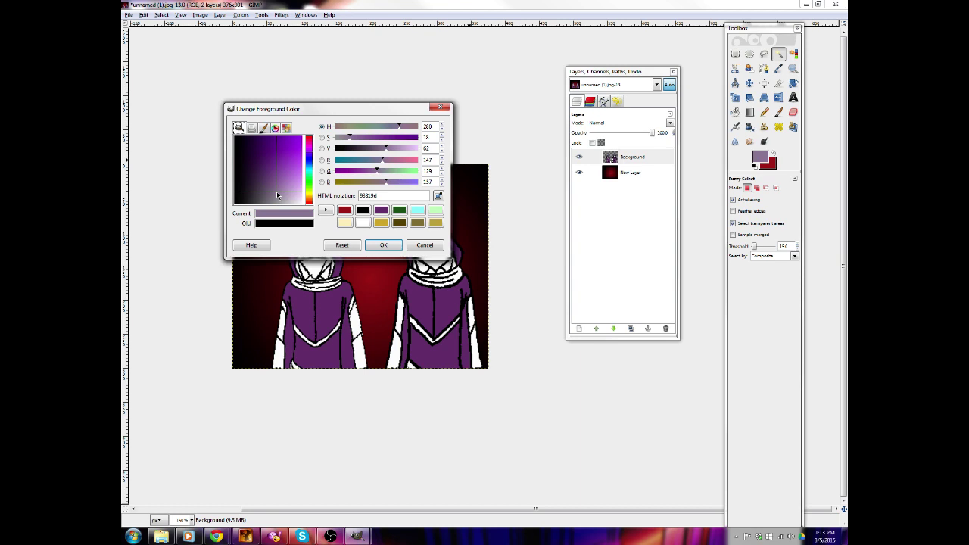
left_click(383, 245)
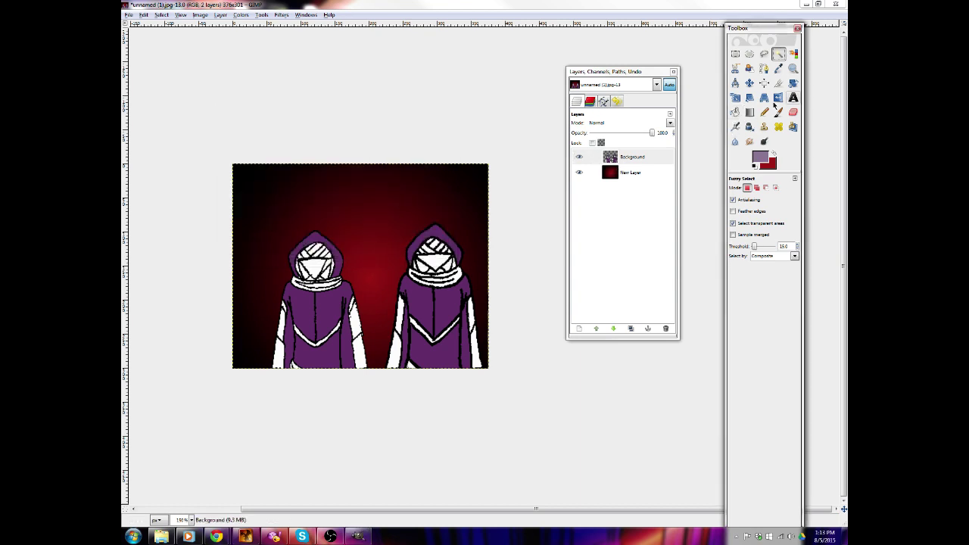
Bucket-fill the striped forehead wraps and lower side pieces of both figures' masks with the greyish purple
left_click(734, 112)
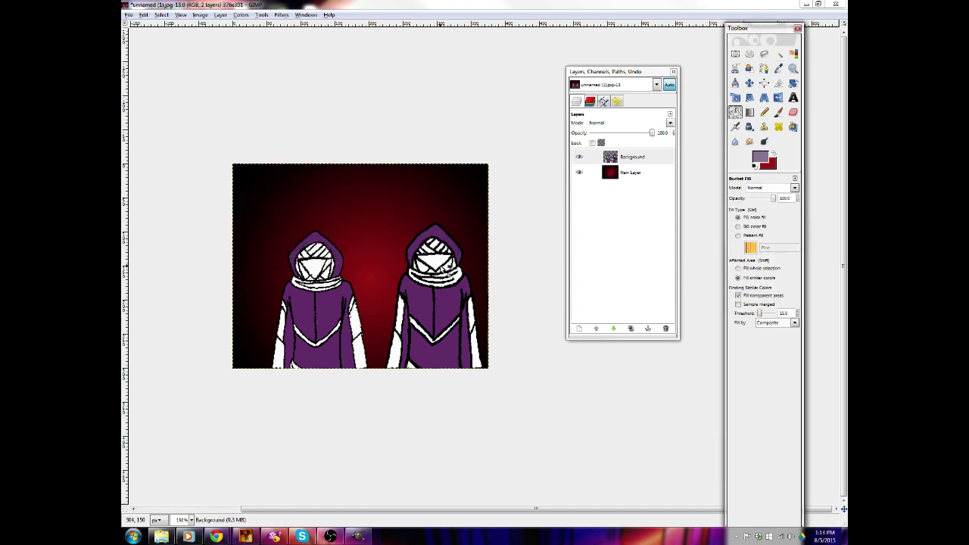
left_click(441, 270)
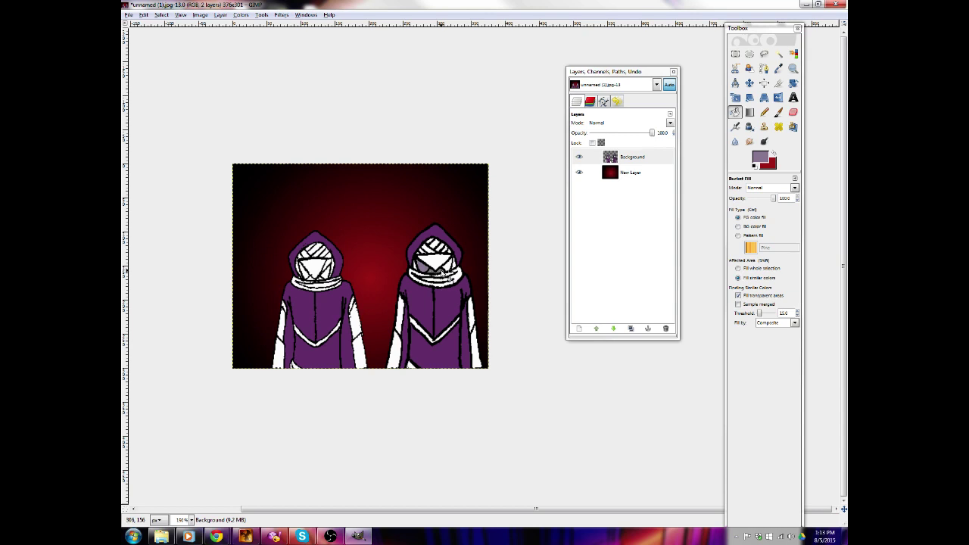
left_click(445, 265)
left_click(434, 245)
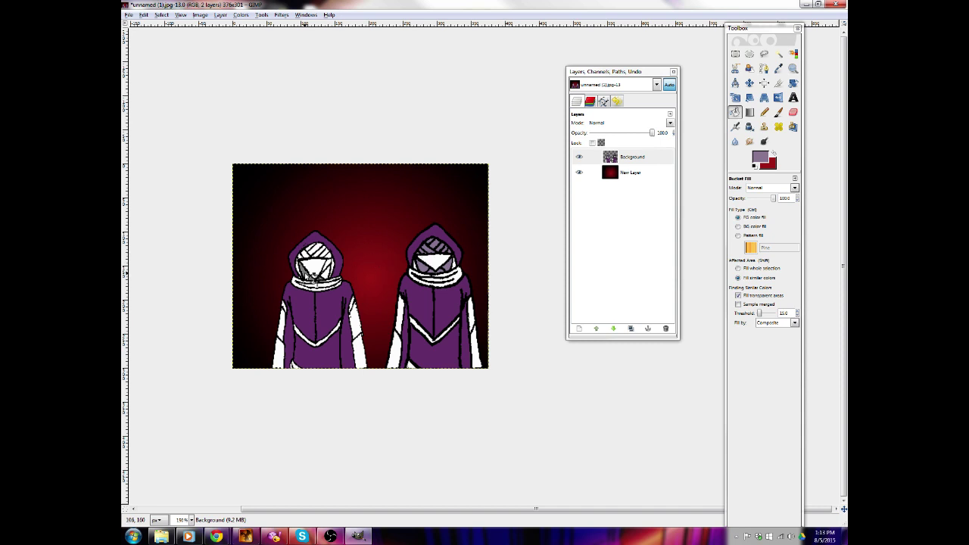
left_click(303, 251)
left_click(309, 247)
left_click(312, 250)
left_click(318, 248)
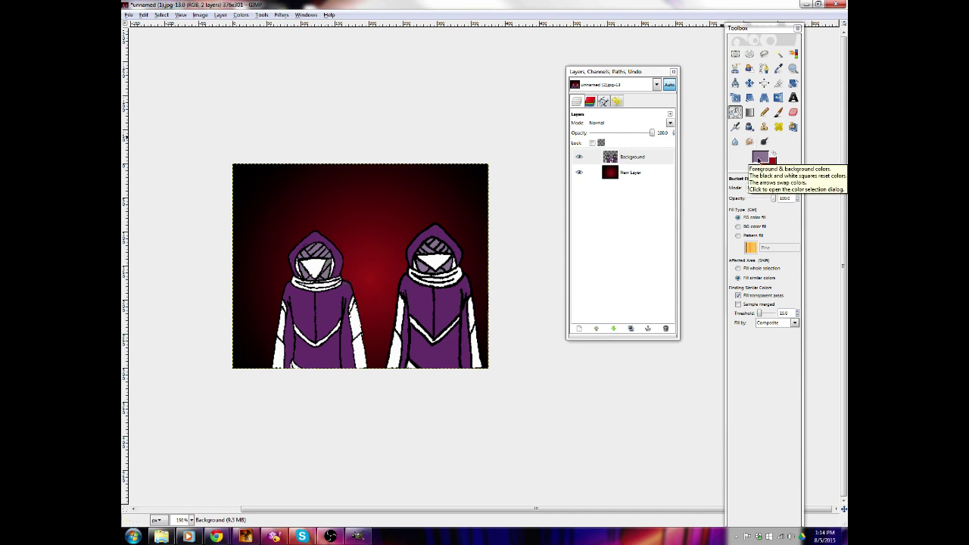
Set the foreground colour to black
left_click(759, 156)
left_click(381, 210)
left_click(383, 244)
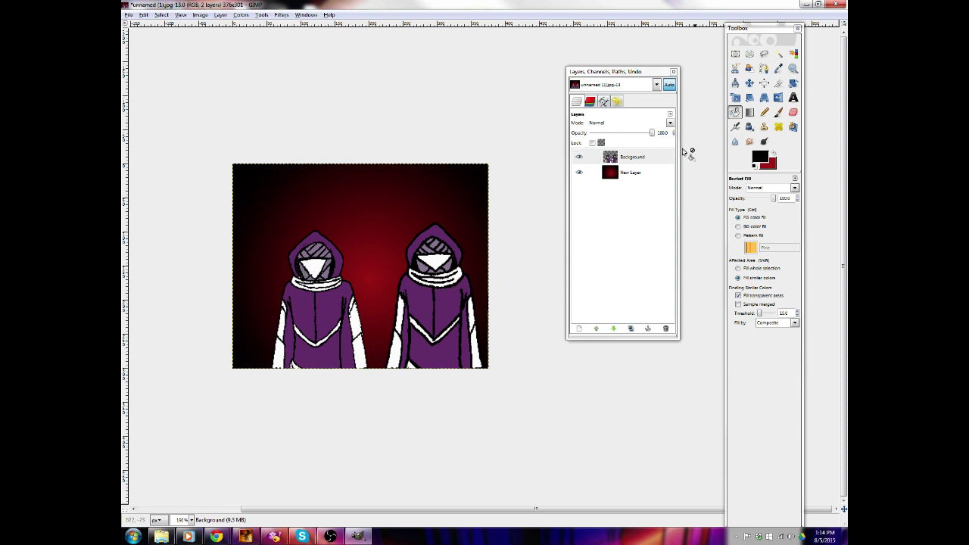
Set the foreground colour to purple 823d96 and fill the triangular face piece of both figures' masks
left_click(760, 156)
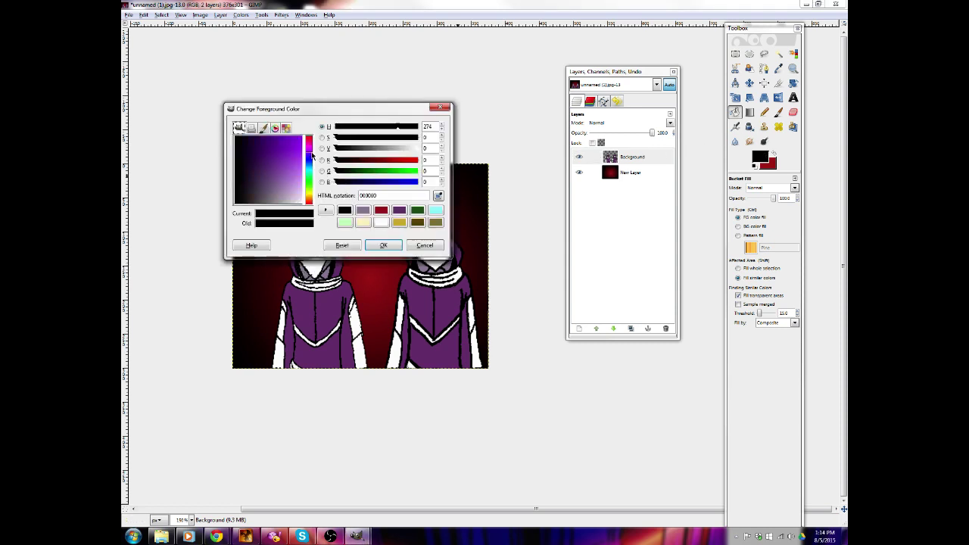
left_click_drag(284, 156, 274, 164)
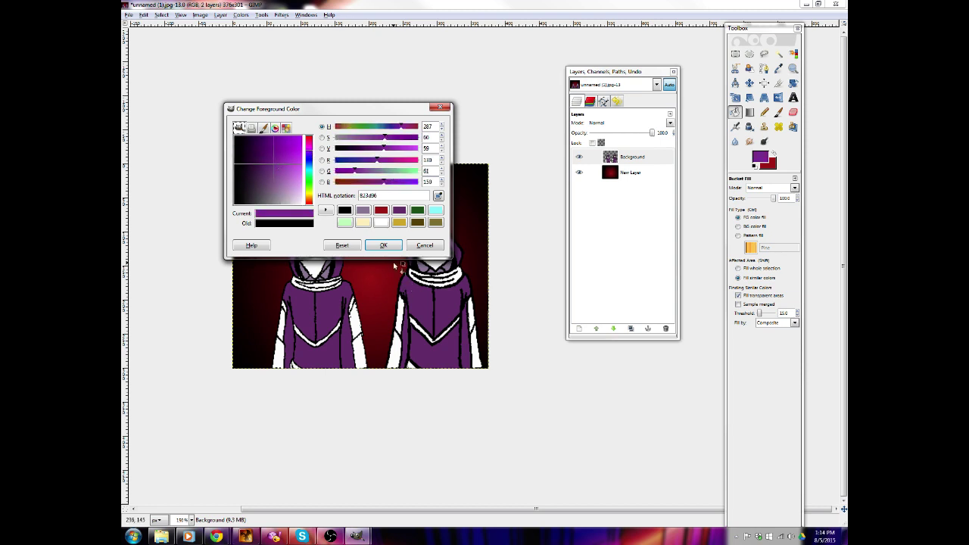
left_click(377, 244)
left_click(377, 244)
left_click(433, 261)
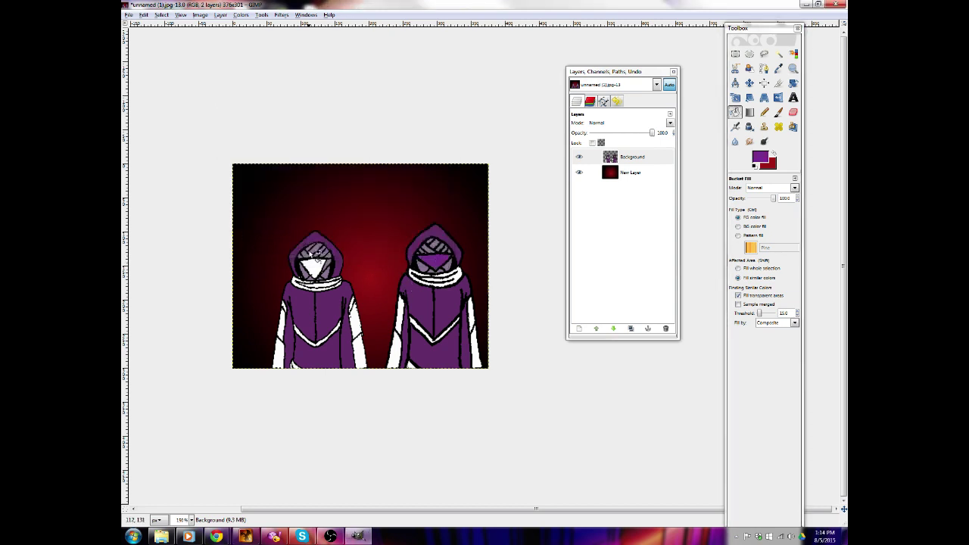
left_click(315, 263)
Try the purple on the smaller figure's chest chevron, undo that fill, and set the foreground colour to brighter purple a529c9
left_click(330, 338)
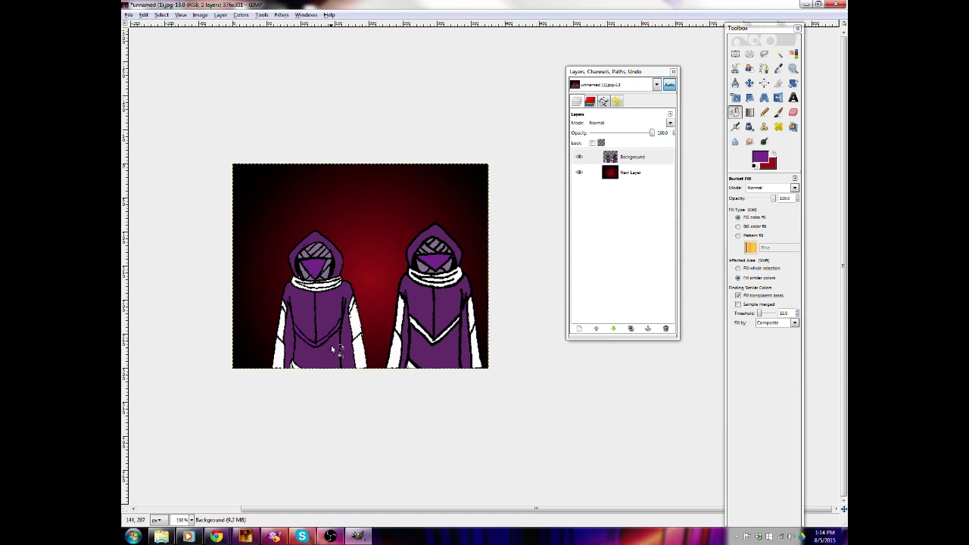
key("ctrl+z")
left_click(770, 155)
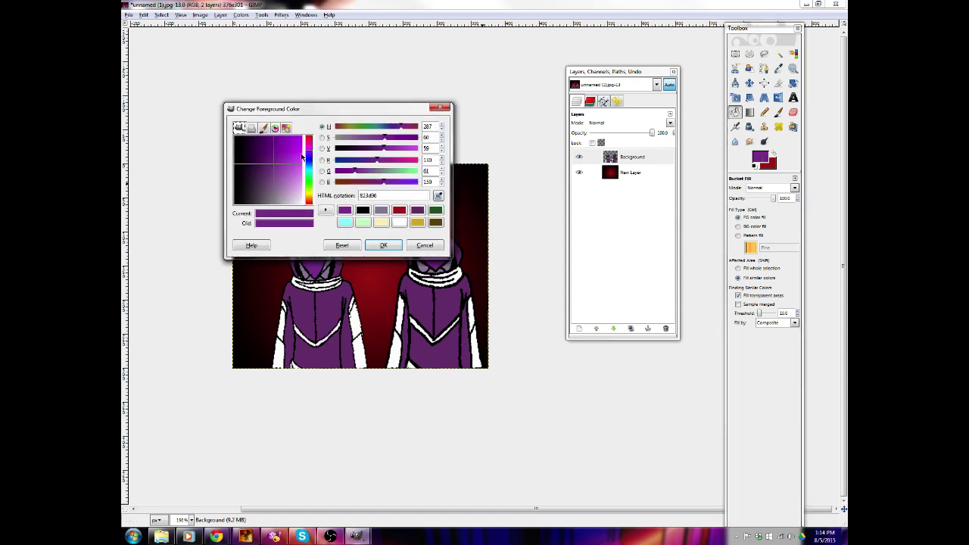
left_click(288, 154)
left_click(380, 249)
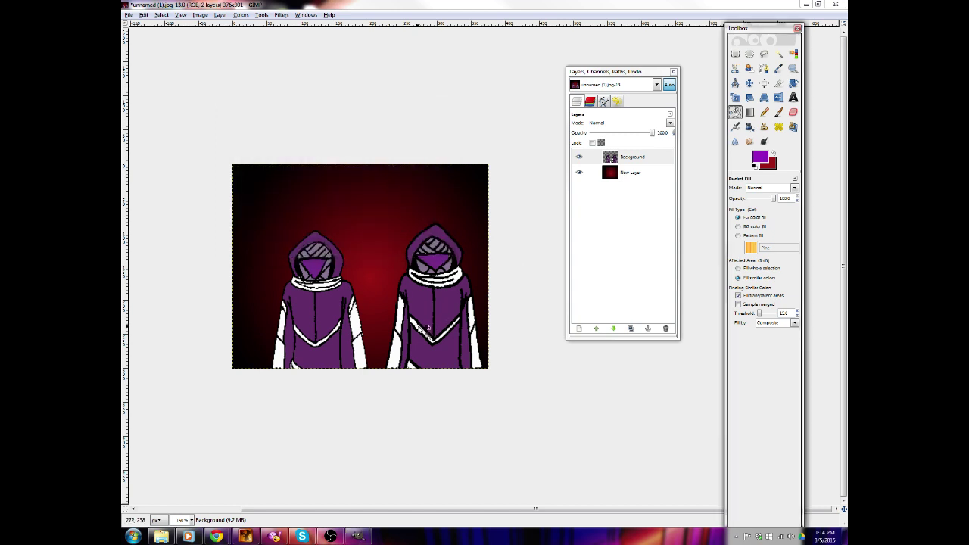
Fill the chest chevrons and all white sleeve sections of both figures with the brighter purple
left_click(421, 327)
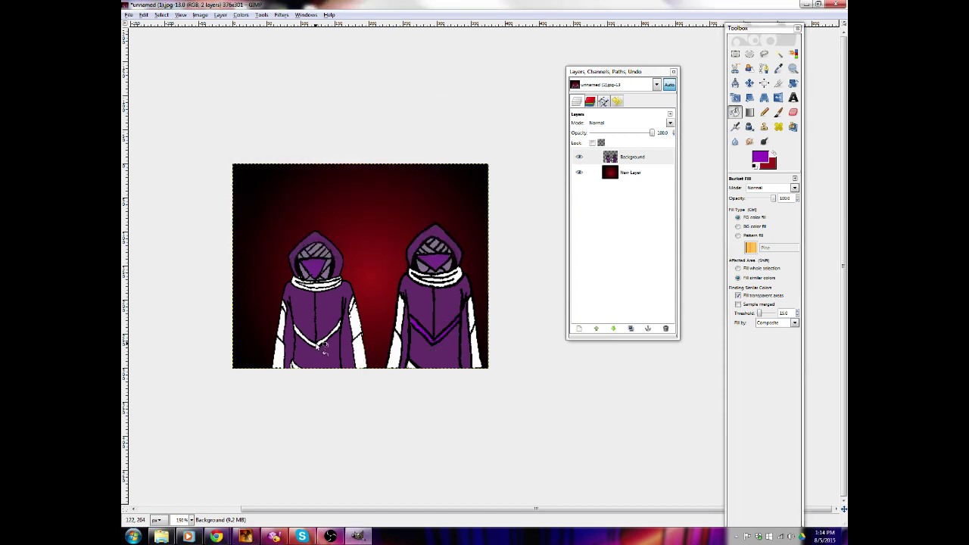
left_click(316, 345)
left_click(473, 314)
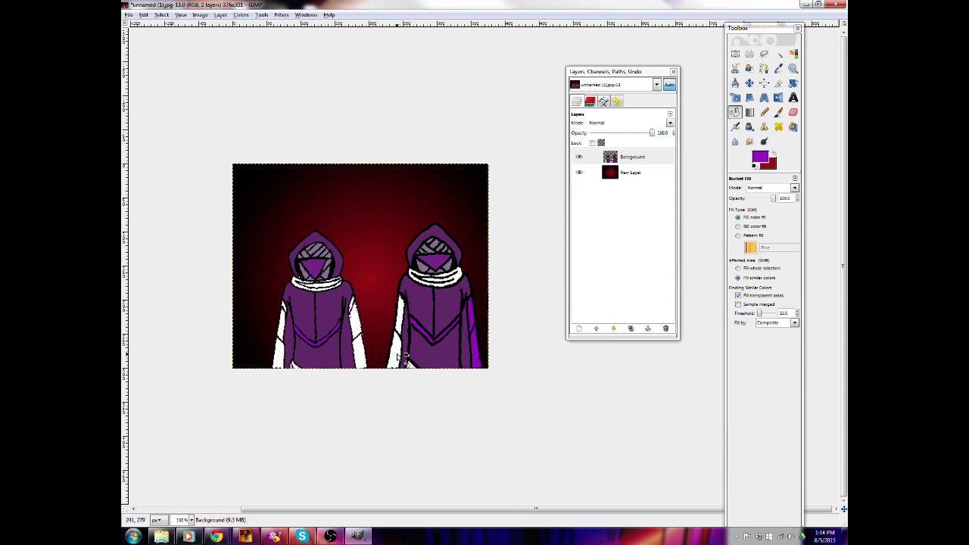
left_click(397, 342)
left_click(400, 307)
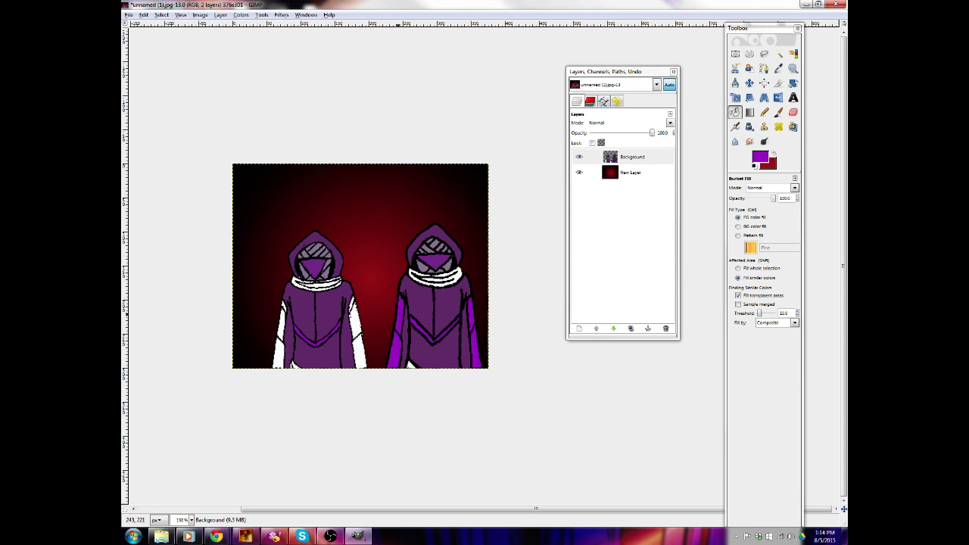
left_click(357, 317)
left_click(363, 348)
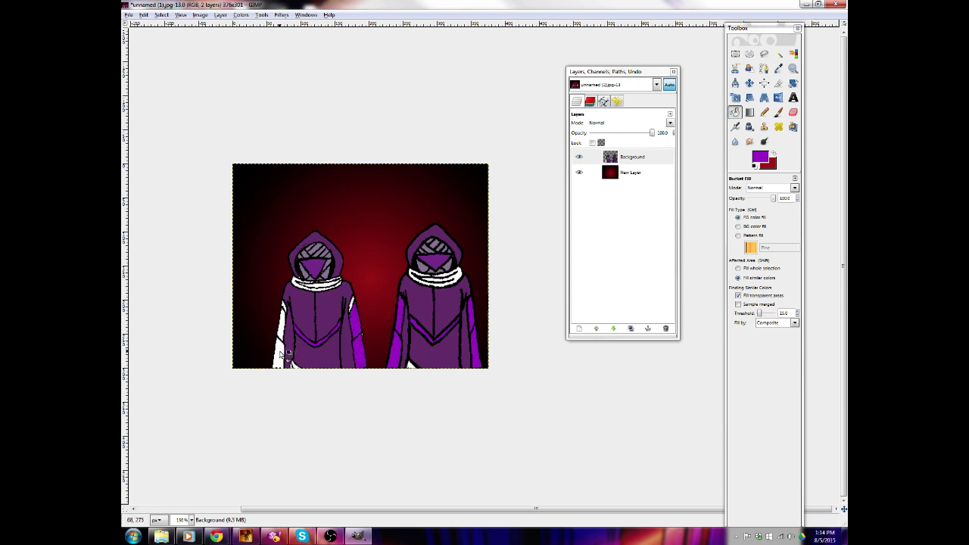
left_click(283, 354)
left_click(286, 324)
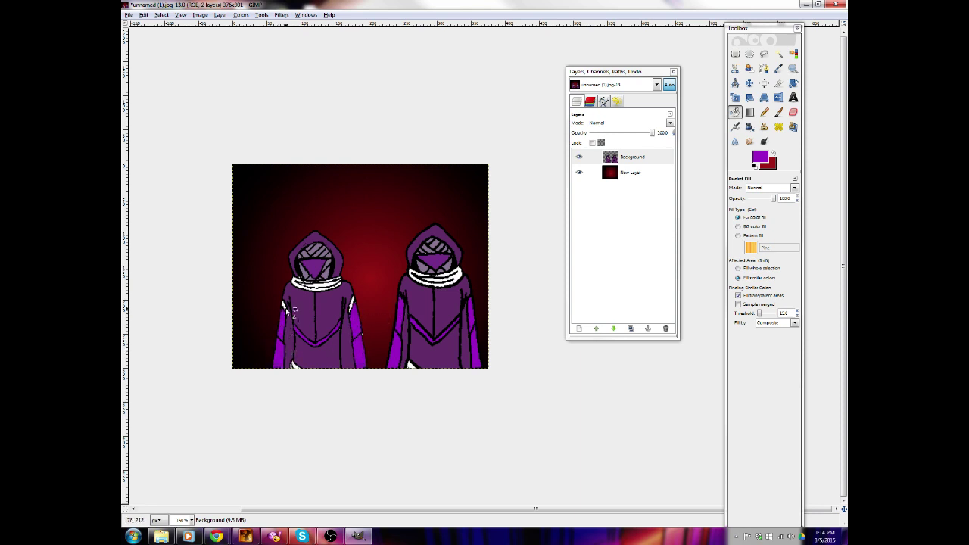
left_click(283, 304)
Fill the white scarf folds and the white corners at the robe hems of both figures with the brighter purple
left_click(319, 291)
left_click(331, 288)
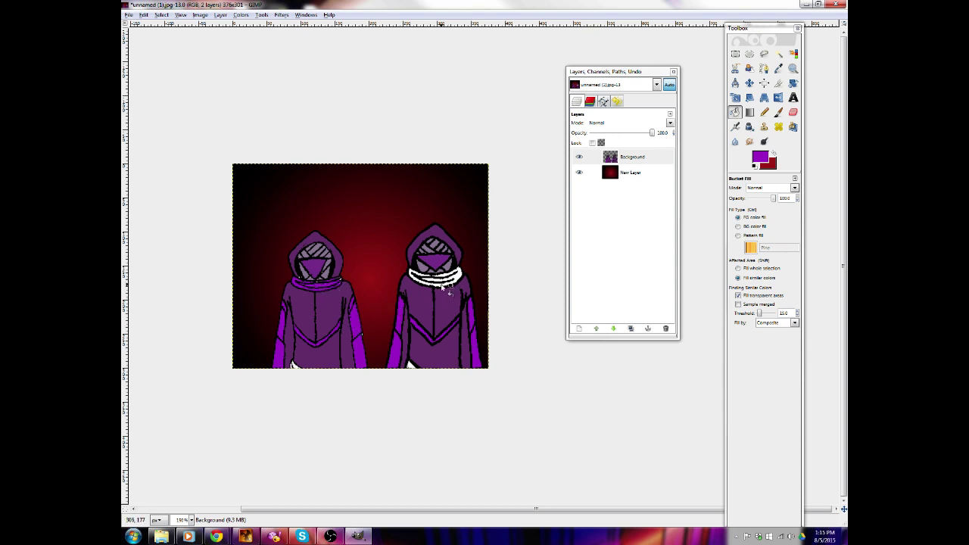
left_click(441, 286)
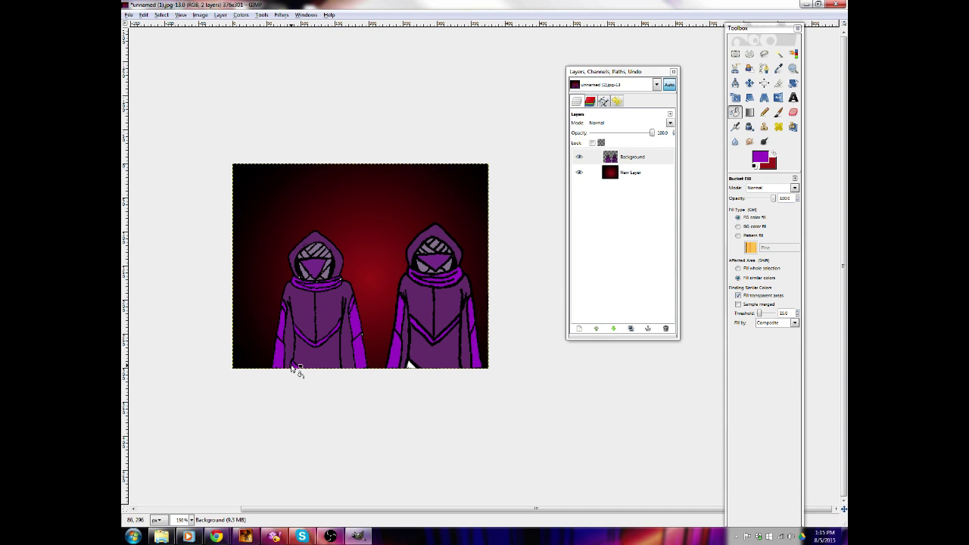
left_click(411, 366)
Set the foreground colour to dark purple 55315f and fill the lower robe panels of both figures
left_click(760, 157)
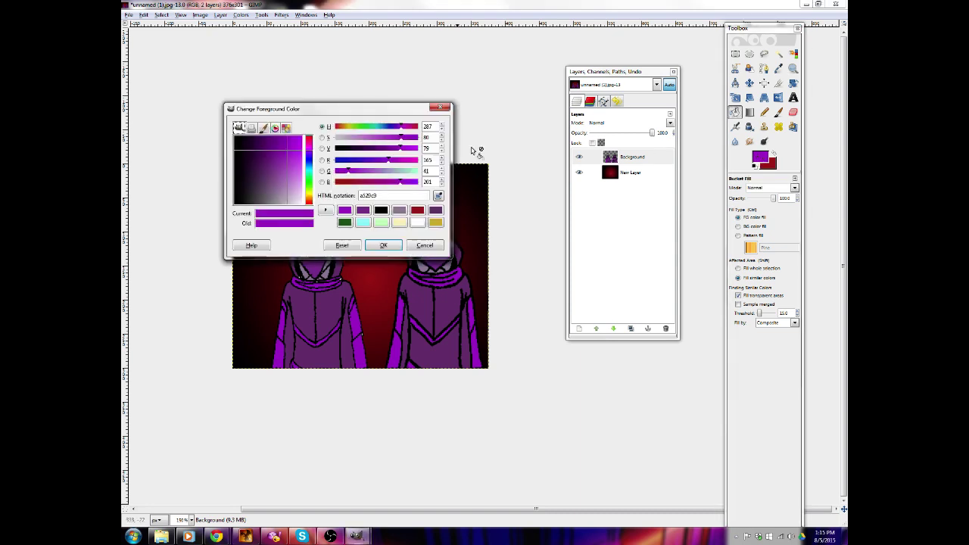
left_click(274, 176)
left_click(260, 175)
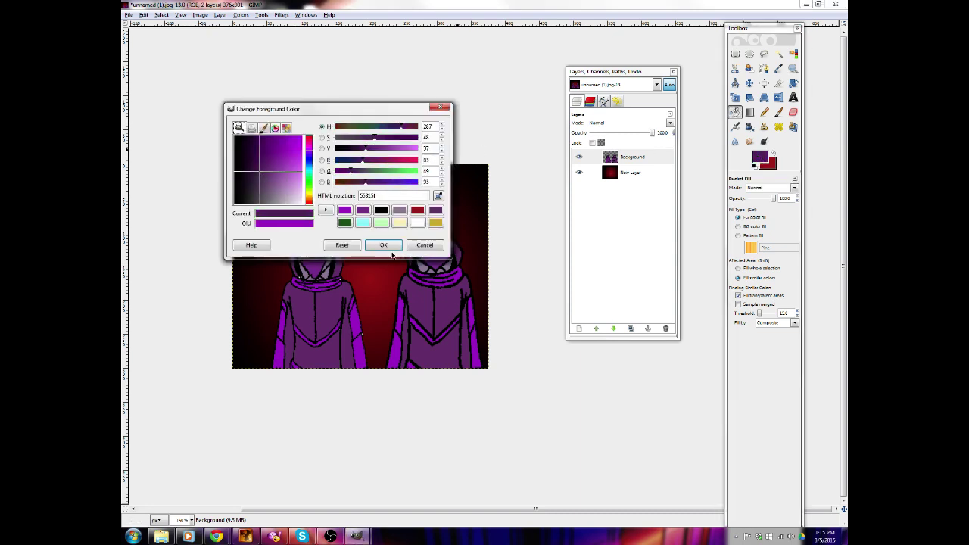
left_click(385, 247)
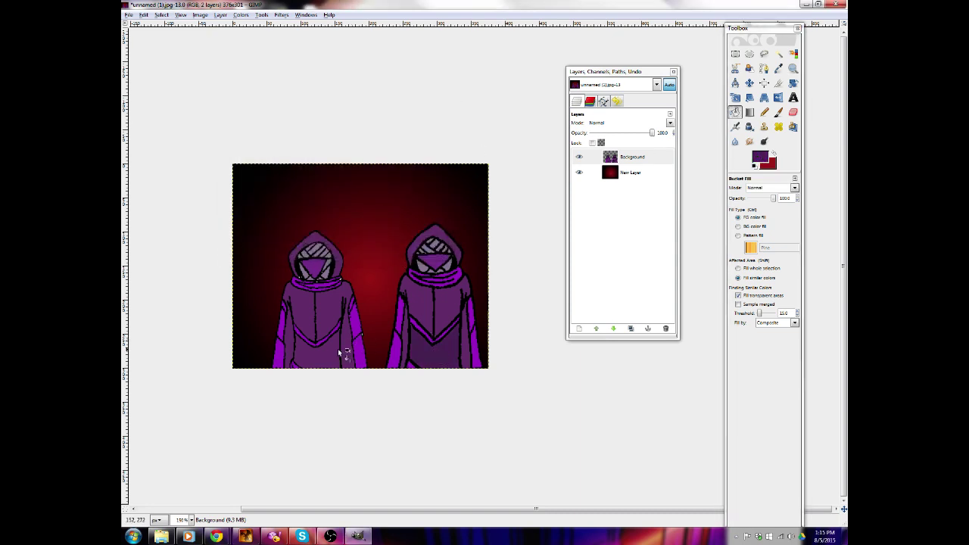
mouse_move(225, 537)
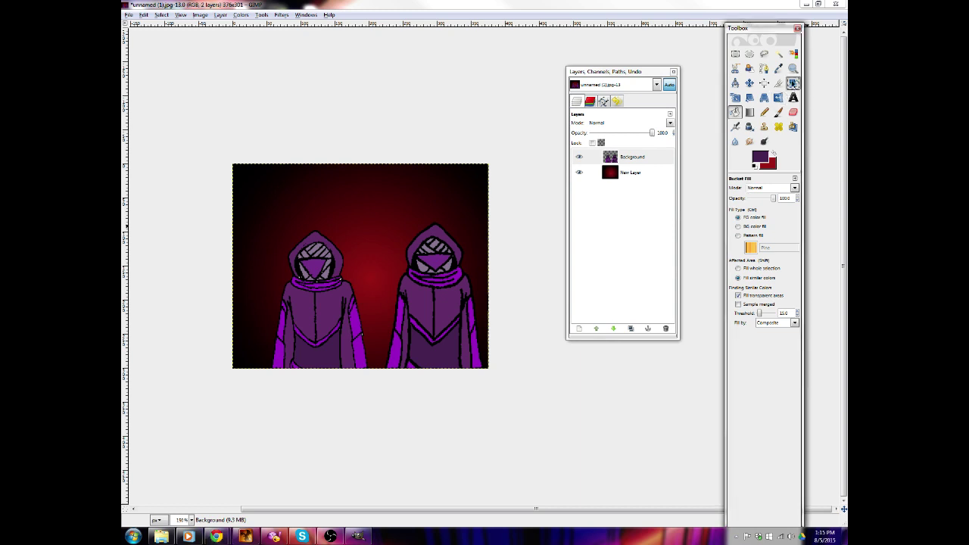
Smudge the black outlines and stray white specks around the larger figure's mask, hood and scarf with a small Circle Fuzzy brush
left_click(792, 68)
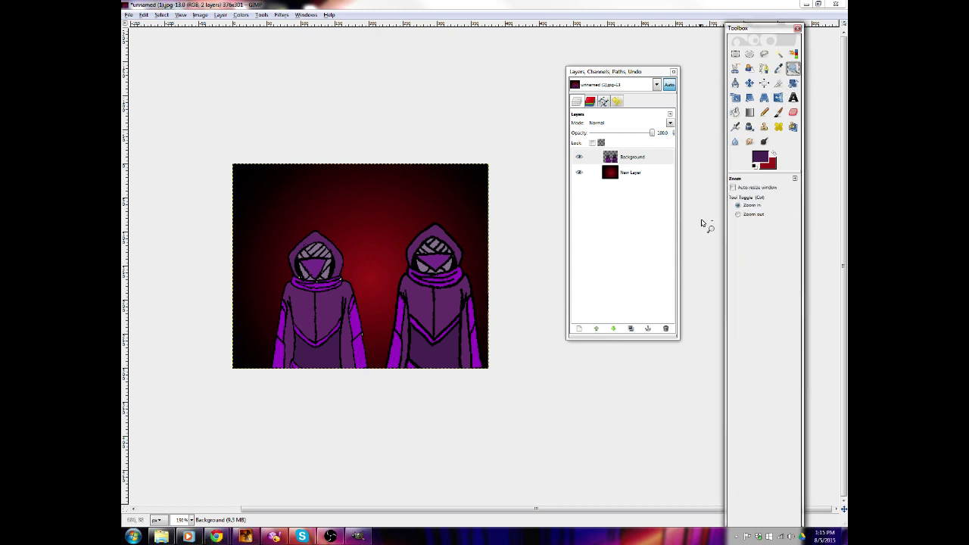
left_click(450, 302)
left_click(436, 301)
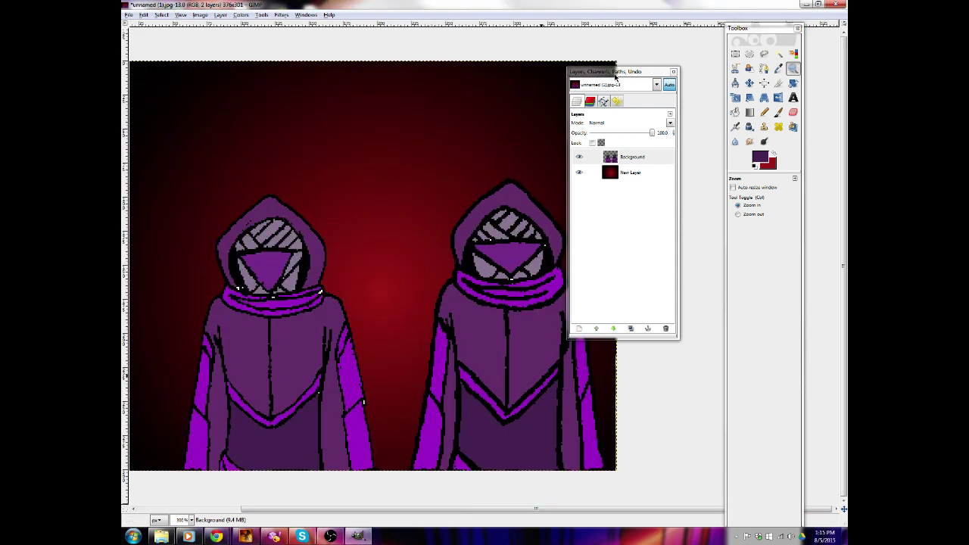
left_click_drag(615, 76, 650, 57)
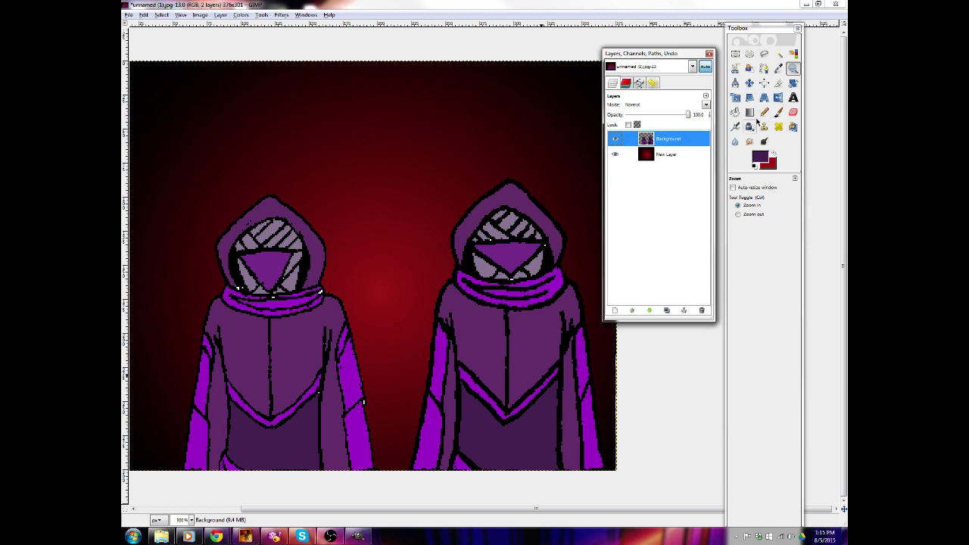
left_click(749, 143)
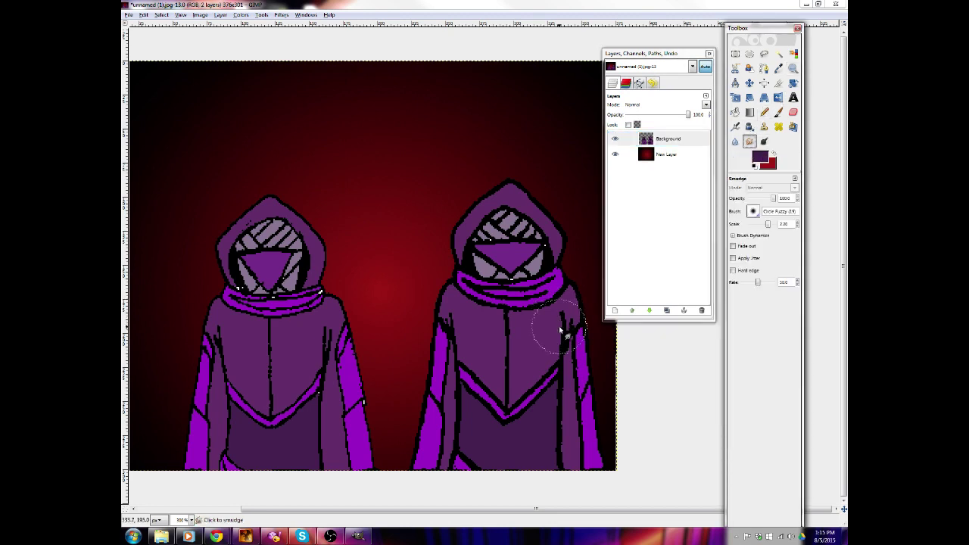
key("bracketleft")
key("bracketleft")
key("bracketleft")
key("bracketleft")
key("bracketleft")
key("bracketleft")
key("bracketleft")
key("bracketleft")
key("bracketleft")
key("bracketleft")
key("bracketleft")
key("bracketleft")
key("bracketleft")
key("bracketleft")
key("bracketleft")
key("bracketleft")
key("bracketleft")
key("bracketleft")
key("bracketleft")
key("bracketleft")
key("bracketright")
key("bracketright")
key("bracketright")
left_click_drag(514, 281, 510, 281)
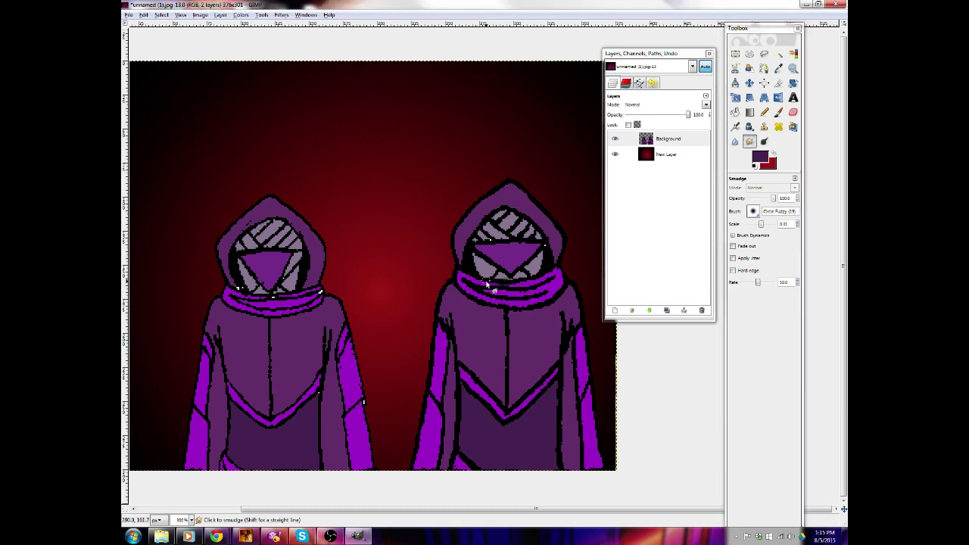
left_click_drag(486, 282, 465, 274)
mouse_move(496, 220)
left_mouse_down()
mouse_move(527, 228)
mouse_move(519, 238)
mouse_move(530, 223)
mouse_move(521, 239)
mouse_move(533, 223)
mouse_move(515, 240)
mouse_move(540, 230)
mouse_move(530, 241)
mouse_move(536, 231)
mouse_move(543, 246)
mouse_move(464, 247)
mouse_move(485, 243)
mouse_move(474, 238)
mouse_move(499, 242)
mouse_move(481, 229)
mouse_move(507, 244)
mouse_move(477, 266)
mouse_move(472, 252)
mouse_move(502, 274)
mouse_move(546, 256)
mouse_move(527, 266)
left_mouse_up()
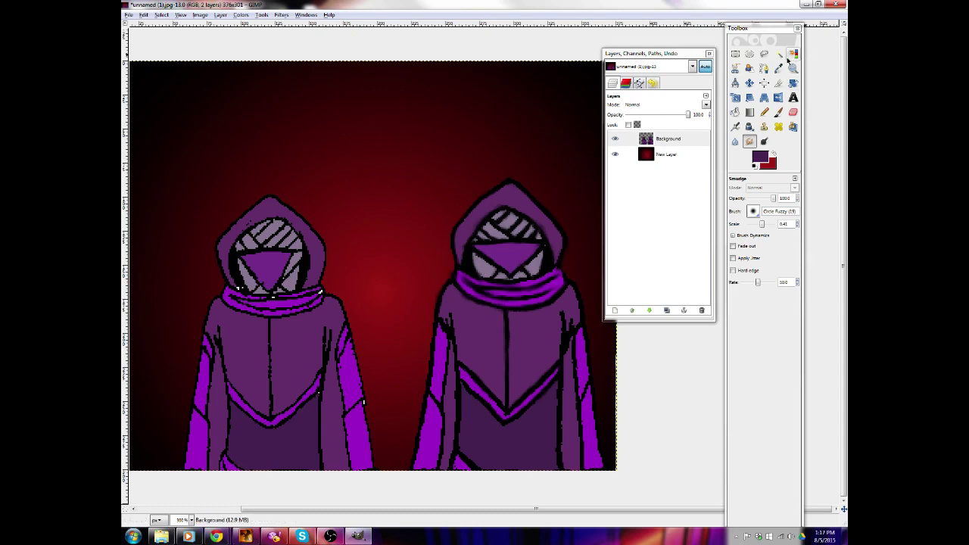
Select the main robe purple by colour on both figures and set the foreground colour to darker purple 5d2d63
left_click(792, 54)
left_click(535, 335)
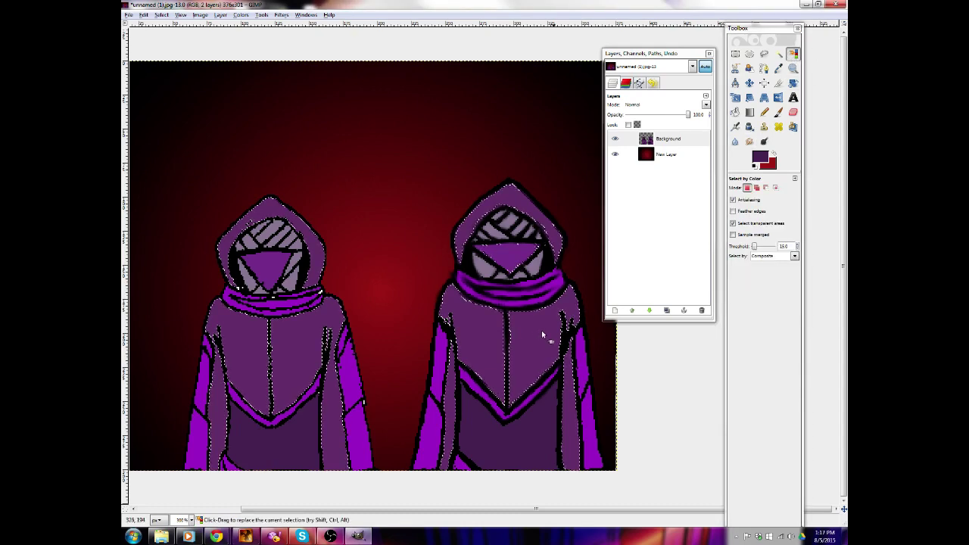
left_click(779, 68)
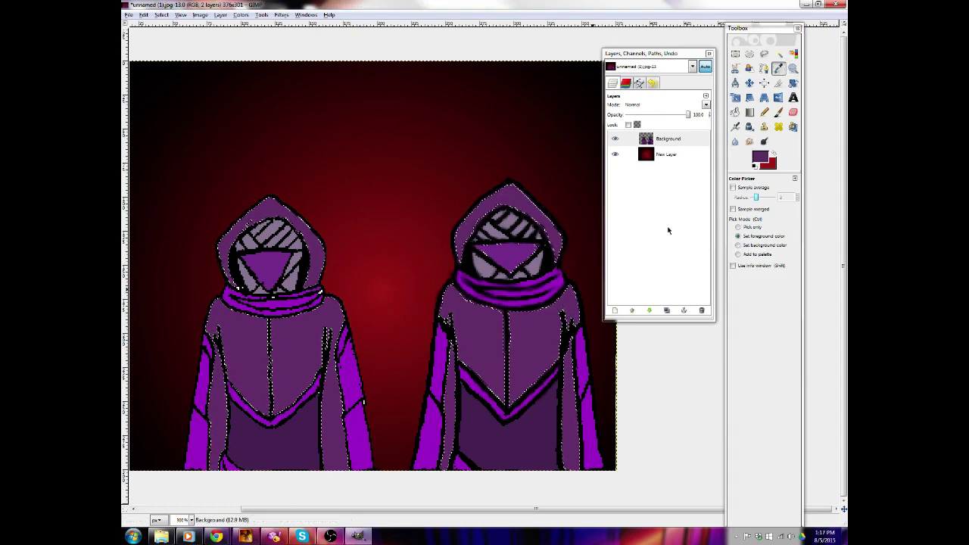
left_click(760, 156)
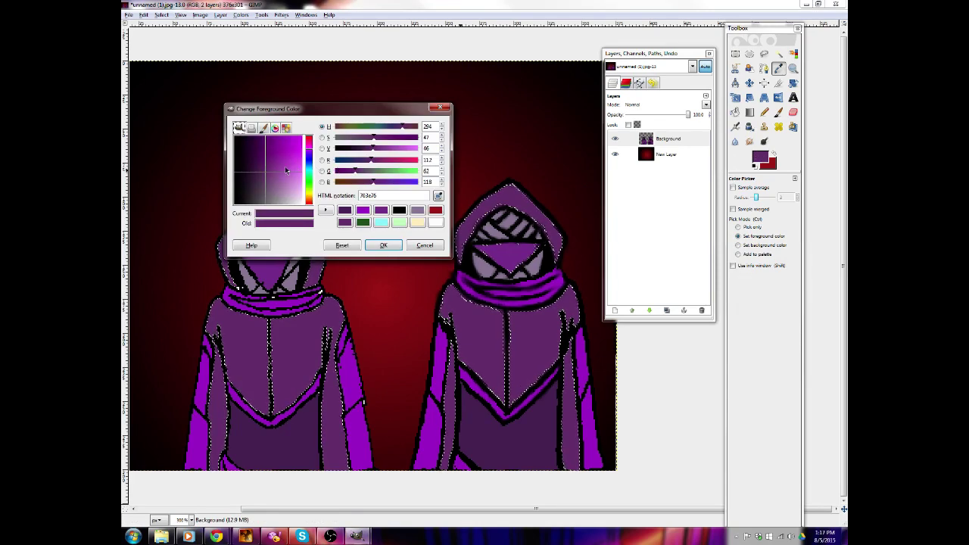
left_click(273, 178)
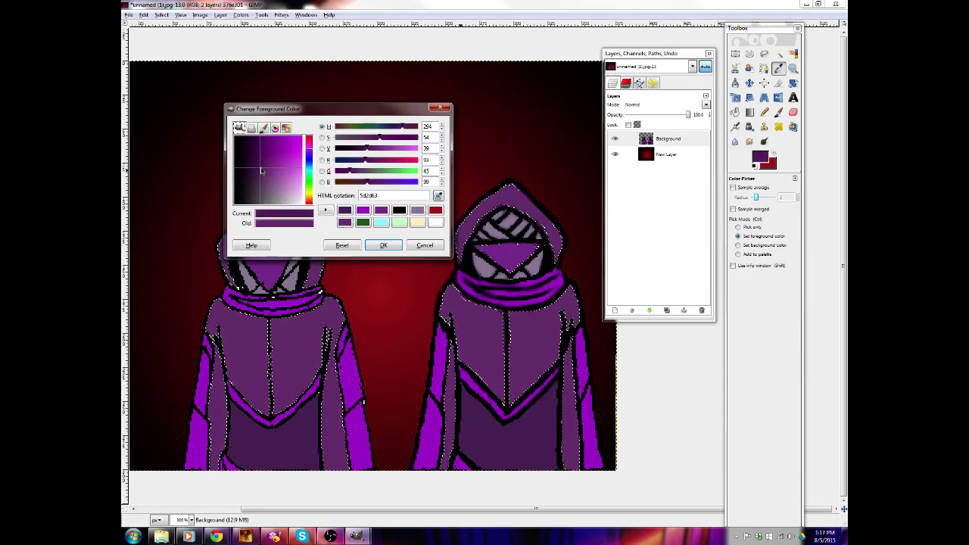
left_click(384, 246)
Paint soft dark shading along the edges of the larger figure's sleeves, chest panels and hood with a small Circle Fuzzy paintbrush
key("p")
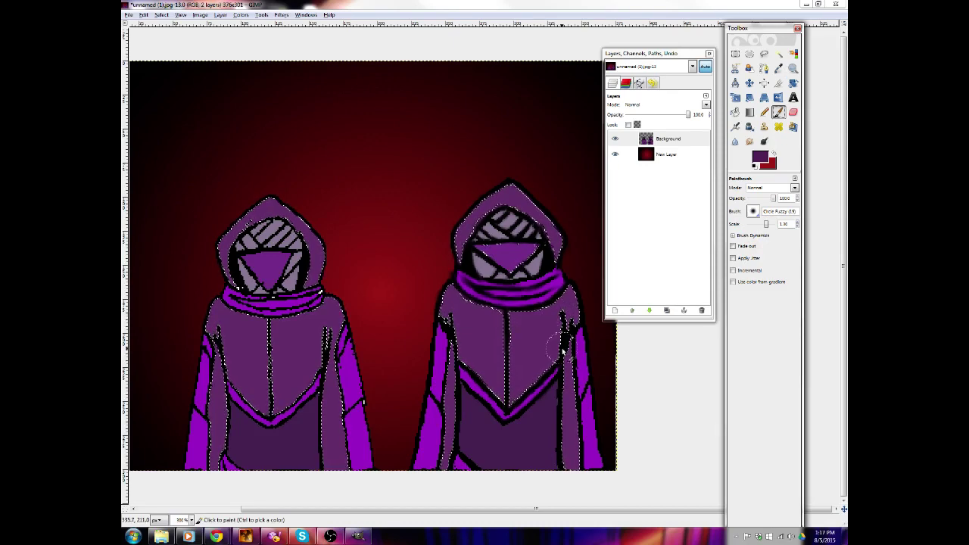
key("bracketleft")
key("bracketleft")
key("bracketleft")
key("bracketleft")
key("bracketleft")
key("bracketleft")
left_click(570, 324)
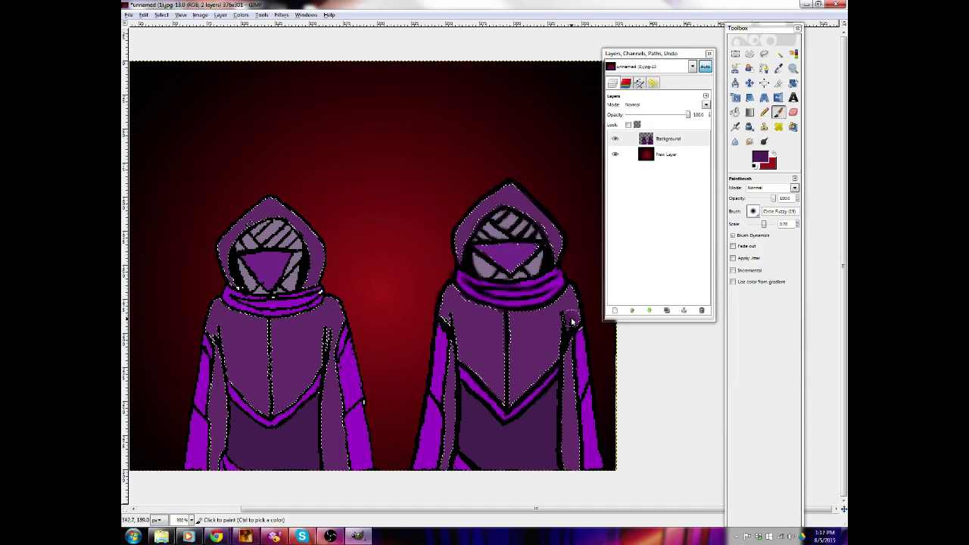
mouse_move(565, 342)
left_mouse_down()
mouse_move(567, 389)
mouse_move(565, 355)
left_mouse_up()
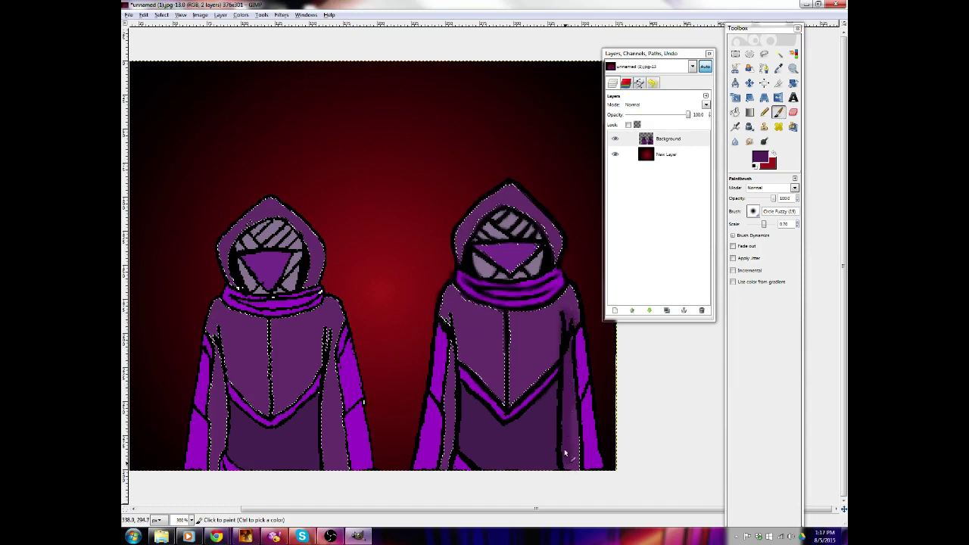
left_click_drag(565, 453, 561, 476)
left_click_drag(453, 316, 455, 375)
left_click_drag(458, 415, 455, 413)
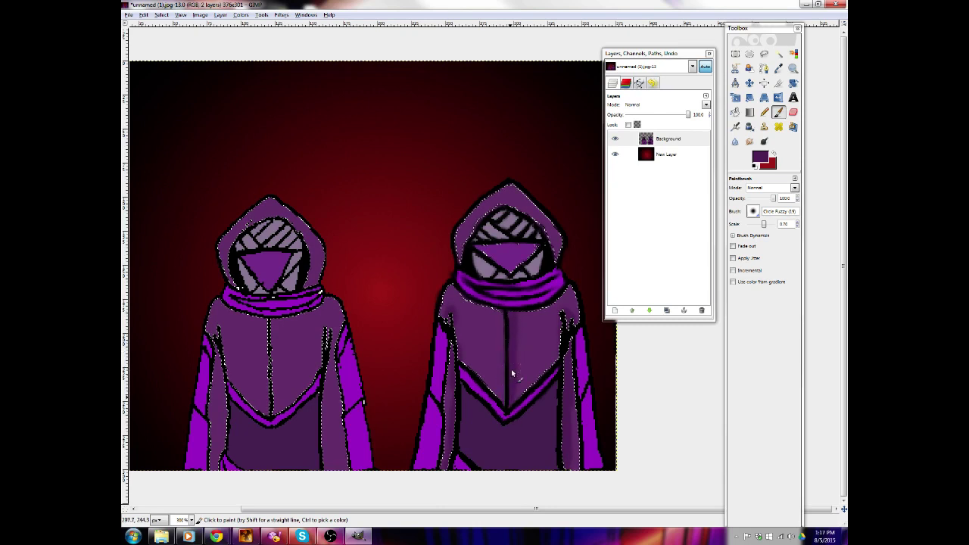
mouse_move(511, 371)
left_mouse_down()
mouse_move(539, 372)
mouse_move(514, 406)
mouse_move(551, 368)
mouse_move(541, 377)
mouse_move(563, 327)
mouse_move(554, 364)
mouse_move(492, 398)
mouse_move(504, 406)
mouse_move(485, 385)
mouse_move(498, 410)
mouse_move(453, 313)
mouse_move(508, 325)
mouse_move(501, 319)
mouse_move(498, 413)
mouse_move(502, 332)
mouse_move(448, 291)
mouse_move(515, 321)
mouse_move(553, 315)
mouse_move(517, 323)
mouse_move(570, 295)
mouse_move(530, 318)
left_mouse_up()
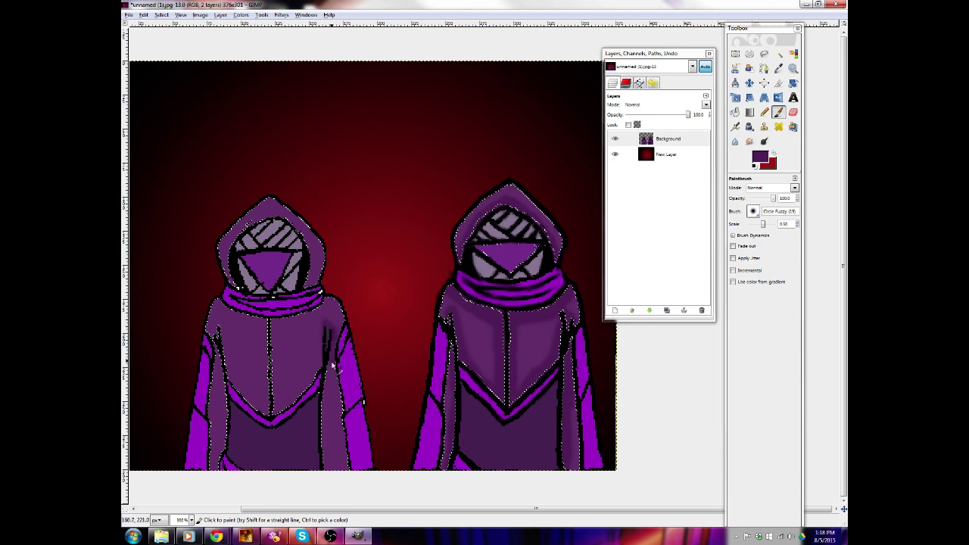
Paint the same dark shading along the sleeves, chest panel edges and hood of the smaller figure
left_click_drag(332, 370, 323, 453)
left_click_drag(328, 403, 331, 487)
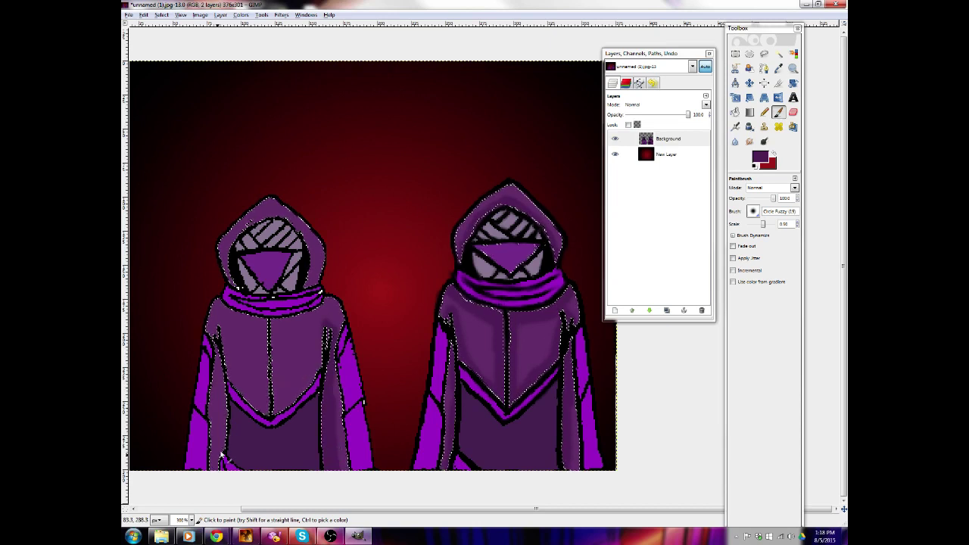
mouse_move(221, 453)
left_mouse_down()
mouse_move(216, 469)
mouse_move(226, 422)
left_mouse_up()
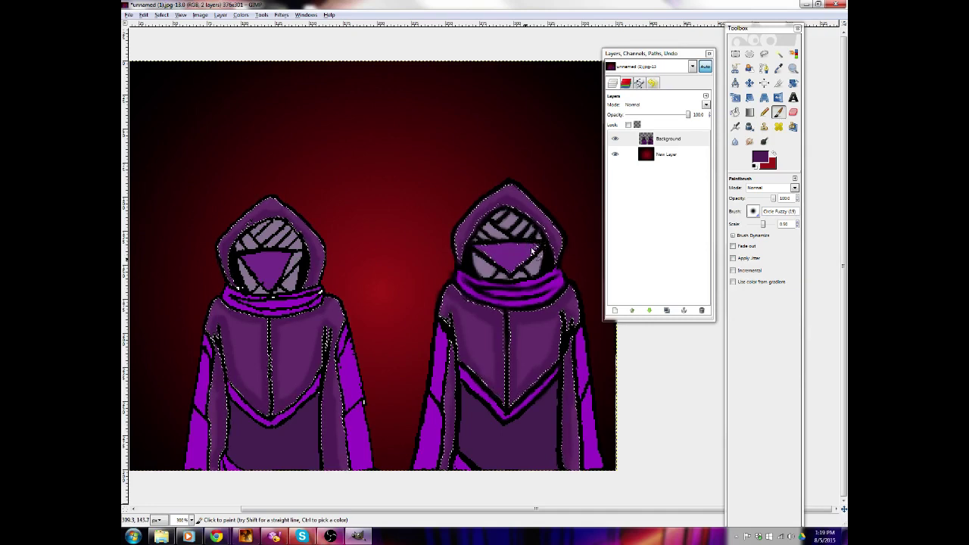
Sample the robe purple from the larger figure's chest and set the foreground colour to lighter purple a740b3
left_click(778, 68)
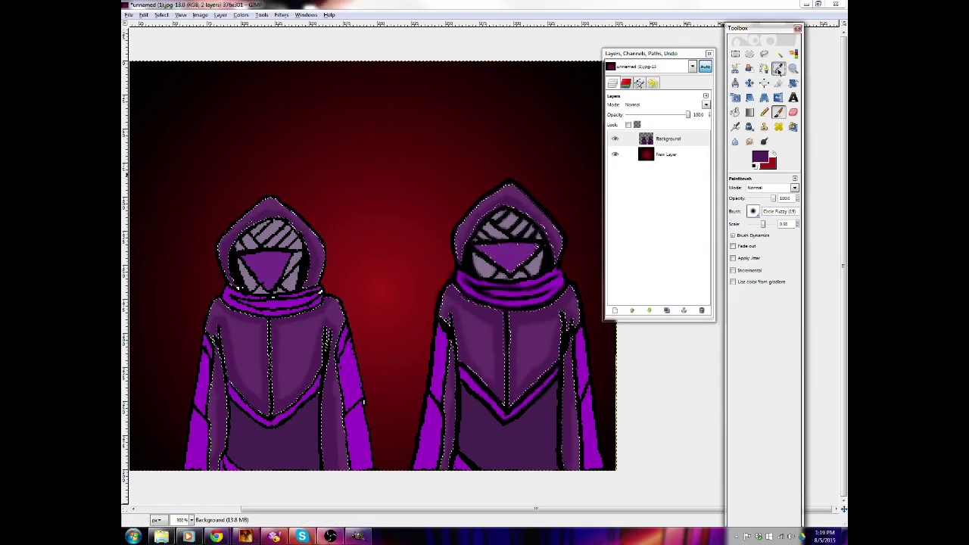
left_click(547, 326)
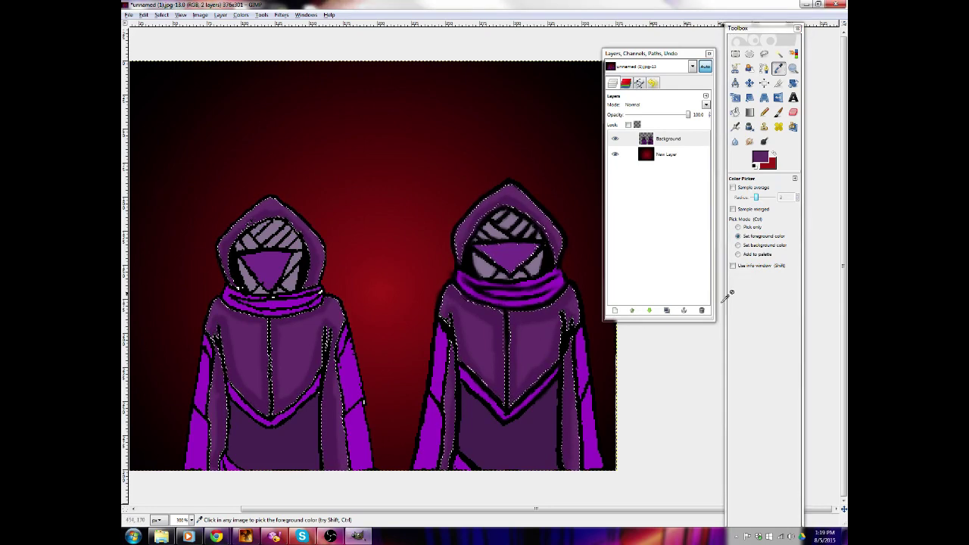
left_click(760, 159)
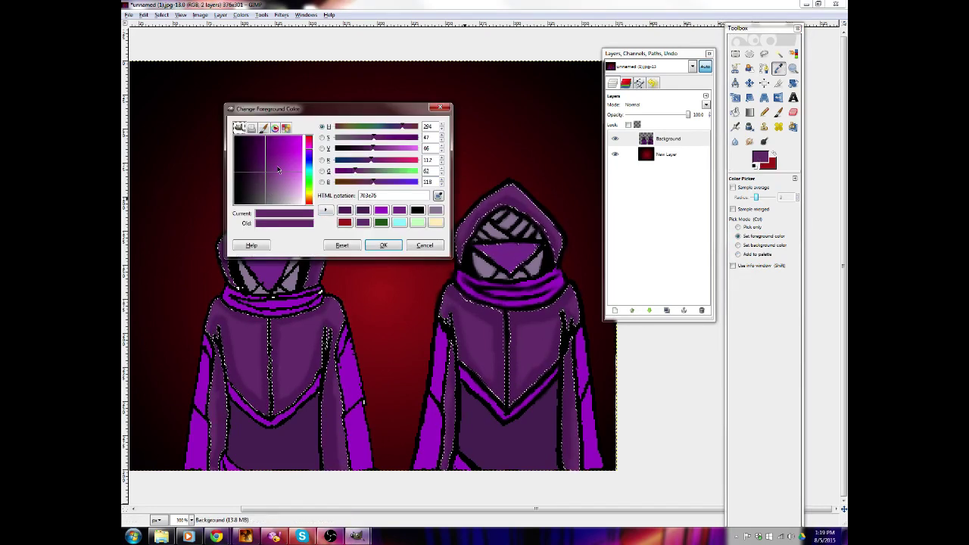
left_click_drag(278, 170, 282, 164)
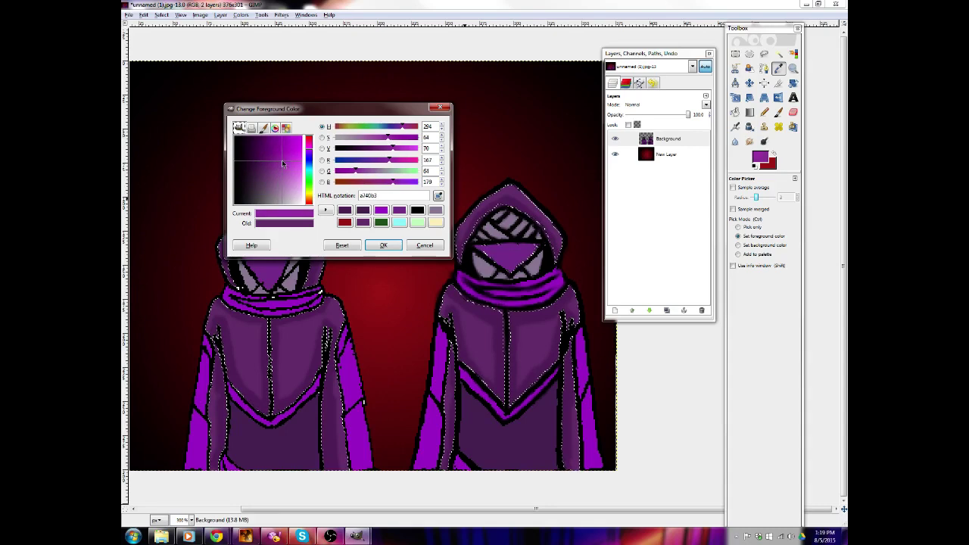
left_click(383, 244)
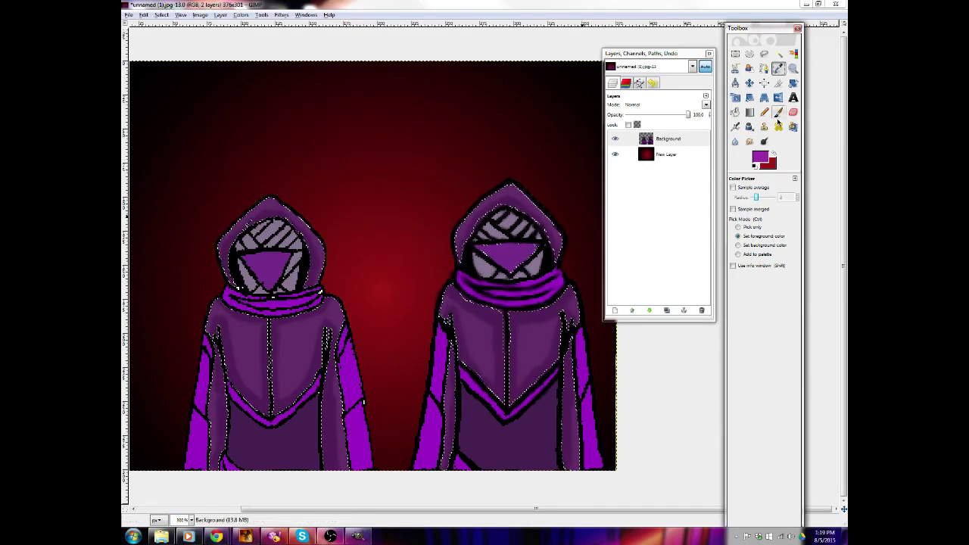
Paint lighter purple highlights on the hoods, shoulders and chest panels of both figures
left_click(778, 114)
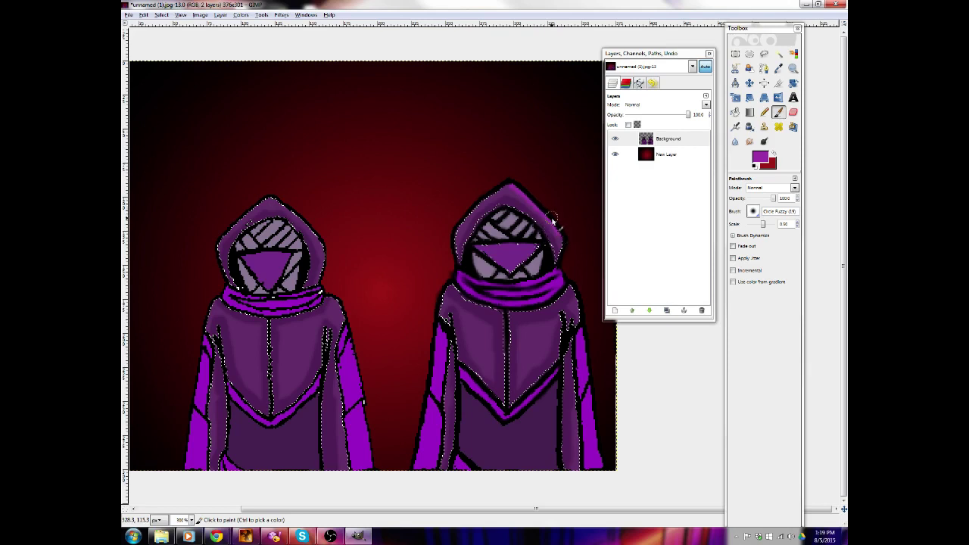
left_click_drag(570, 256, 515, 190)
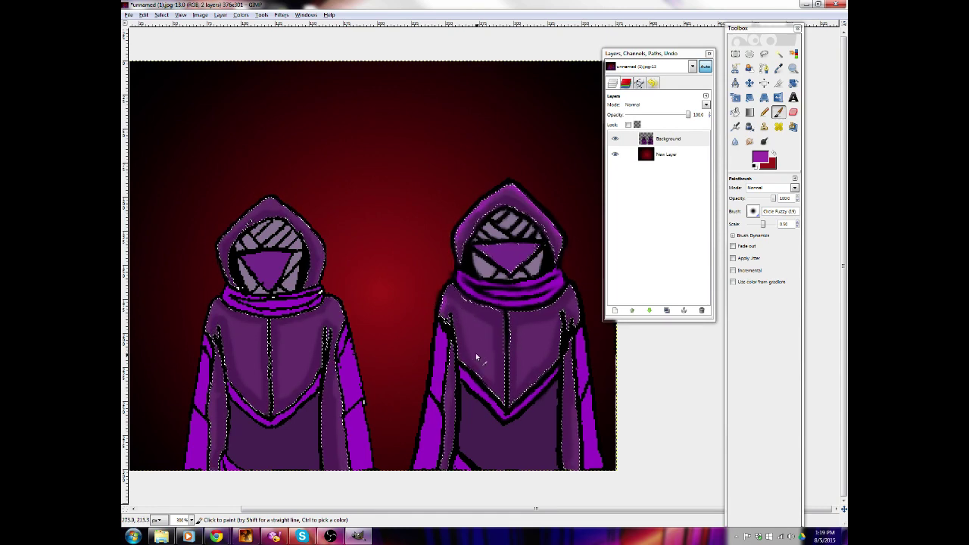
mouse_move(477, 348)
left_mouse_down()
mouse_move(481, 364)
mouse_move(471, 327)
left_mouse_up()
left_click_drag(543, 353, 551, 327)
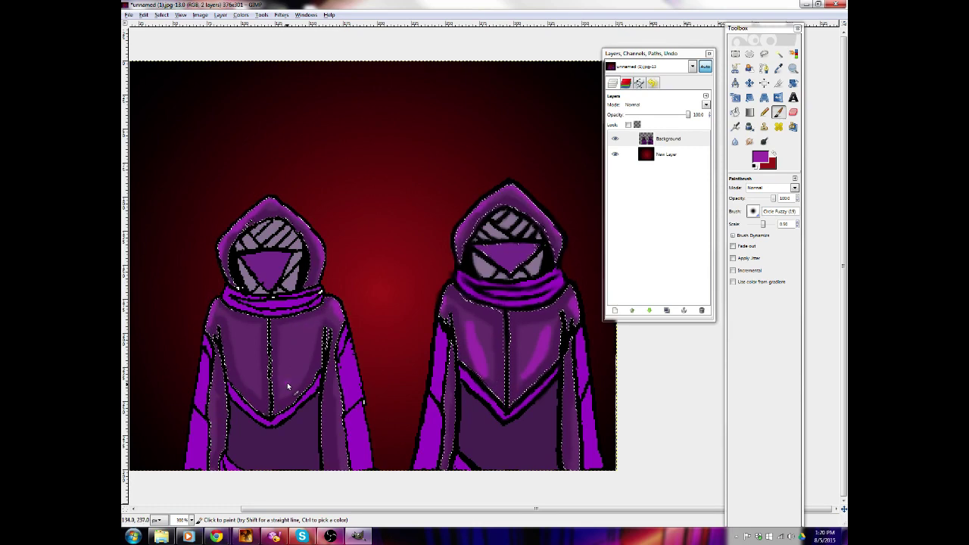
left_click_drag(301, 373, 314, 342)
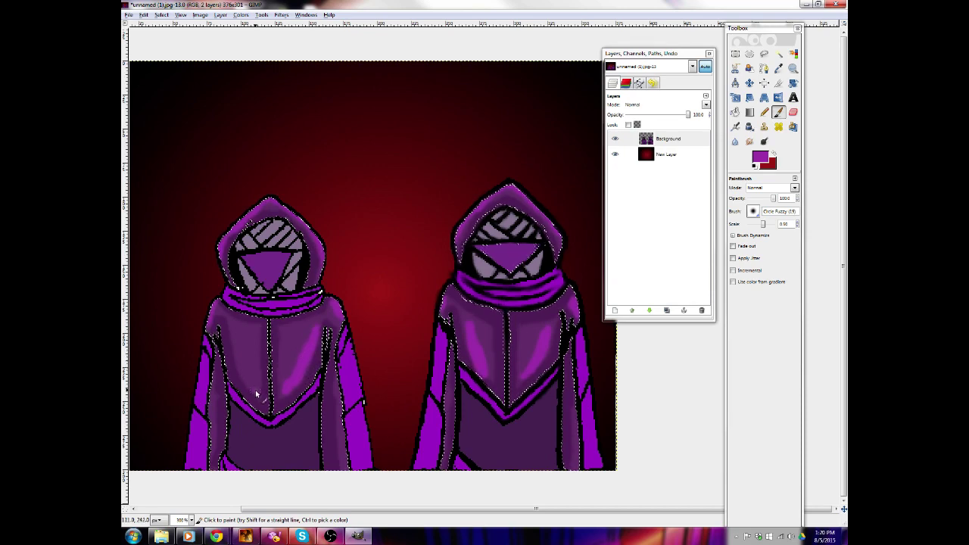
left_click_drag(255, 395, 243, 376)
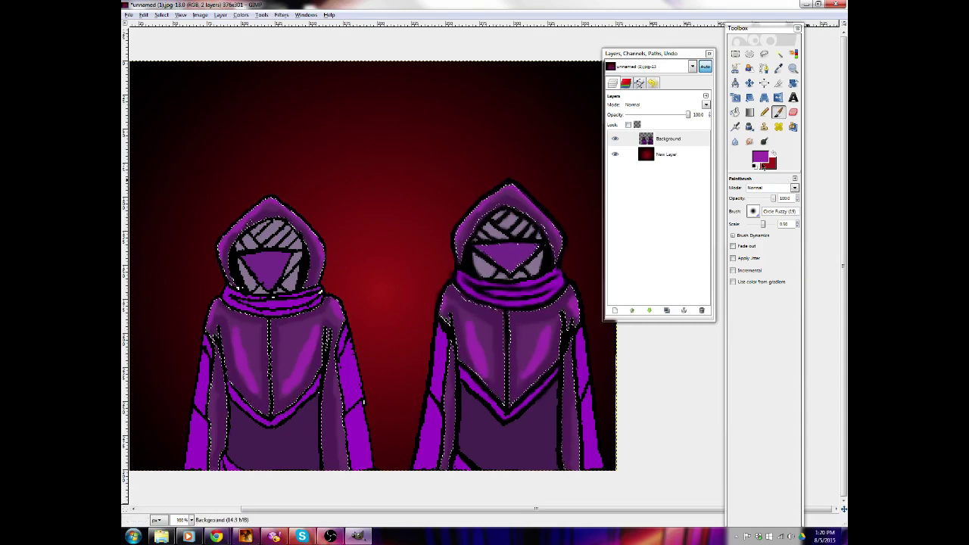
Smudge the highlights and shading on the larger figure's hood, chest panels and sleeves to blend them, enlarging the brush for the robe
left_click(749, 141)
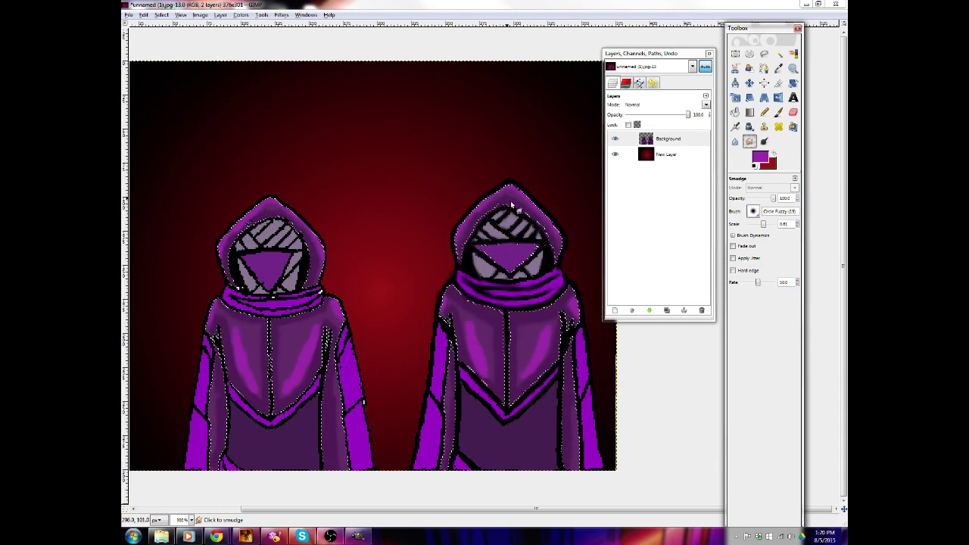
mouse_move(502, 201)
left_mouse_down()
mouse_move(467, 223)
mouse_move(484, 214)
mouse_move(464, 250)
mouse_move(486, 207)
mouse_move(471, 220)
mouse_move(479, 209)
mouse_move(464, 231)
mouse_move(510, 194)
mouse_move(496, 201)
mouse_move(510, 194)
mouse_move(523, 205)
mouse_move(508, 194)
mouse_move(561, 241)
left_mouse_up()
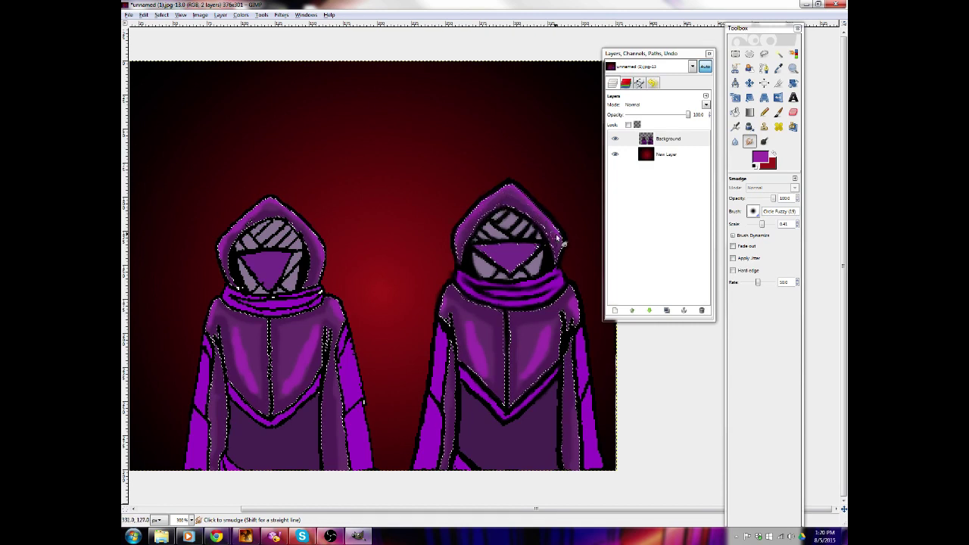
key("bracketright")
key("bracketright")
key("bracketright")
left_click_drag(476, 334, 460, 305)
mouse_move(467, 338)
left_mouse_down()
mouse_move(493, 383)
mouse_move(472, 341)
mouse_move(475, 333)
mouse_move(489, 367)
mouse_move(493, 337)
mouse_move(495, 371)
mouse_move(479, 314)
mouse_move(490, 361)
mouse_move(480, 319)
mouse_move(493, 352)
mouse_move(487, 326)
mouse_move(492, 356)
mouse_move(452, 301)
mouse_move(477, 332)
mouse_move(456, 301)
mouse_move(480, 368)
mouse_move(504, 384)
mouse_move(479, 367)
mouse_move(494, 387)
mouse_move(475, 335)
mouse_move(487, 371)
mouse_move(463, 333)
mouse_move(559, 371)
mouse_move(532, 373)
mouse_move(518, 389)
mouse_move(526, 325)
mouse_move(517, 367)
left_mouse_up()
left_click_drag(526, 358, 521, 384)
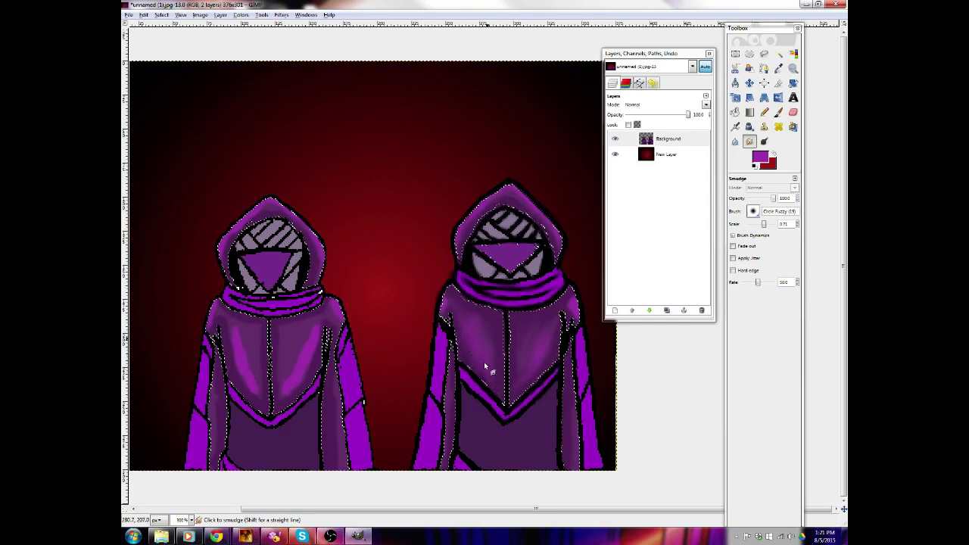
mouse_move(491, 370)
left_mouse_down()
mouse_move(496, 315)
mouse_move(483, 335)
mouse_move(481, 315)
mouse_move(470, 320)
mouse_move(453, 297)
mouse_move(442, 315)
mouse_move(464, 323)
mouse_move(481, 351)
mouse_move(467, 317)
mouse_move(465, 356)
mouse_move(477, 363)
mouse_move(539, 338)
mouse_move(520, 354)
mouse_move(533, 355)
mouse_move(519, 385)
left_mouse_up()
mouse_move(522, 344)
left_mouse_down()
mouse_move(540, 327)
mouse_move(534, 344)
mouse_move(544, 354)
mouse_move(532, 371)
mouse_move(558, 338)
mouse_move(544, 357)
mouse_move(550, 314)
mouse_move(547, 350)
mouse_move(547, 329)
mouse_move(518, 377)
mouse_move(538, 347)
mouse_move(523, 371)
mouse_move(570, 346)
mouse_move(598, 313)
mouse_move(587, 295)
mouse_move(575, 308)
mouse_move(570, 291)
mouse_move(582, 316)
mouse_move(569, 317)
mouse_move(569, 305)
mouse_move(577, 313)
mouse_move(569, 459)
mouse_move(568, 441)
mouse_move(571, 398)
mouse_move(576, 468)
left_mouse_up()
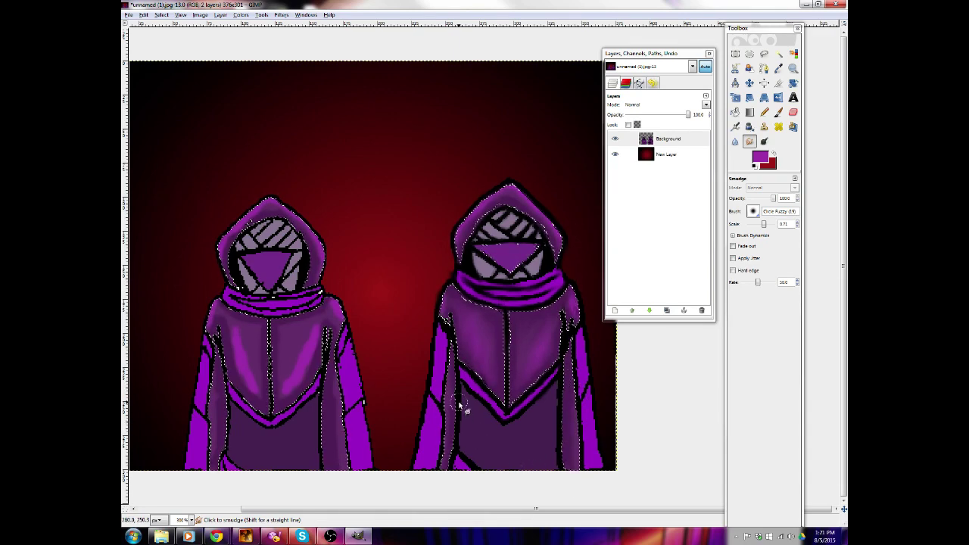
Smudge the larger figure's shoulder and blend the highlights across the smaller figure's chest panels, clearing the selection when done
mouse_move(566, 311)
left_mouse_down()
mouse_move(576, 322)
mouse_move(580, 314)
mouse_move(580, 328)
left_mouse_up()
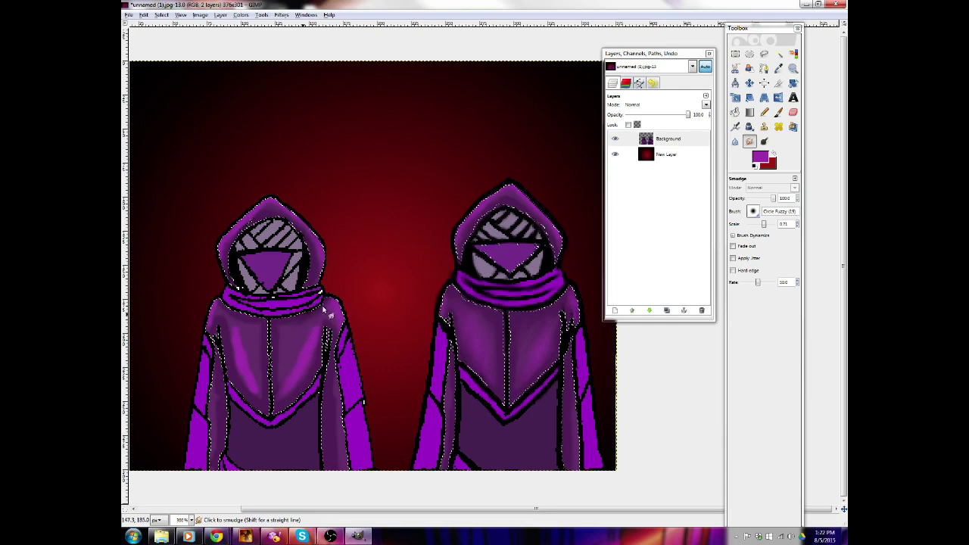
mouse_move(284, 352)
left_mouse_down()
mouse_move(291, 323)
mouse_move(271, 320)
mouse_move(296, 338)
left_mouse_up()
mouse_move(282, 386)
left_mouse_down()
mouse_move(284, 326)
mouse_move(291, 343)
mouse_move(295, 329)
mouse_move(302, 340)
mouse_move(299, 317)
mouse_move(311, 329)
mouse_move(327, 315)
mouse_move(296, 333)
mouse_move(320, 322)
mouse_move(284, 324)
mouse_move(323, 315)
mouse_move(294, 321)
mouse_move(319, 315)
mouse_move(292, 341)
mouse_move(312, 327)
mouse_move(293, 367)
mouse_move(311, 328)
mouse_move(315, 352)
mouse_move(313, 329)
mouse_move(320, 334)
mouse_move(305, 375)
mouse_move(317, 341)
mouse_move(280, 397)
mouse_move(284, 343)
mouse_move(279, 380)
mouse_move(296, 338)
mouse_move(294, 369)
mouse_move(297, 337)
mouse_move(270, 356)
mouse_move(298, 336)
mouse_move(290, 344)
mouse_move(302, 353)
mouse_move(307, 332)
mouse_move(297, 372)
mouse_move(287, 374)
mouse_move(287, 341)
mouse_move(287, 373)
mouse_move(299, 337)
left_mouse_up()
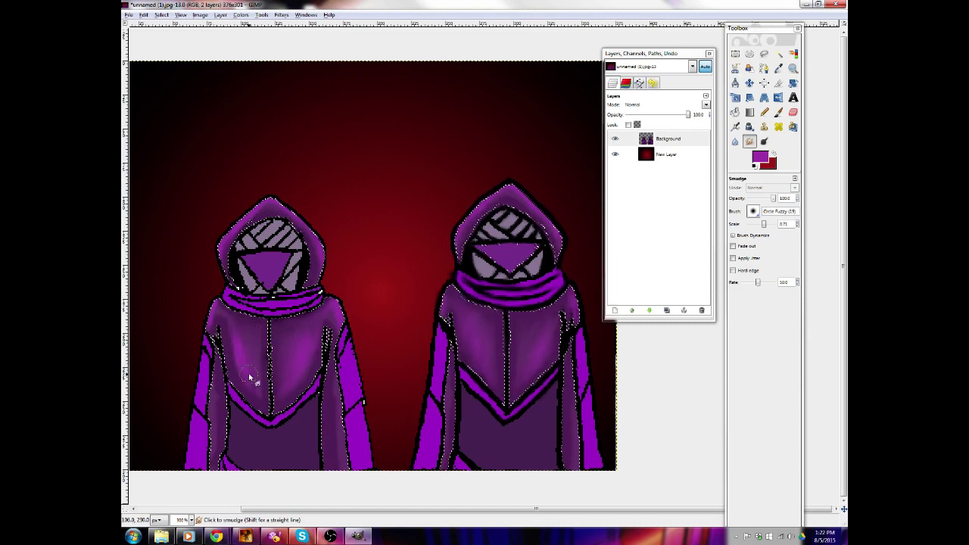
mouse_move(253, 369)
left_mouse_down()
mouse_move(259, 404)
mouse_move(264, 377)
left_mouse_up()
mouse_move(255, 374)
left_mouse_down()
mouse_move(257, 334)
mouse_move(242, 340)
mouse_move(222, 314)
mouse_move(206, 323)
mouse_move(212, 311)
mouse_move(208, 328)
mouse_move(218, 299)
mouse_move(230, 343)
mouse_move(231, 321)
mouse_move(255, 339)
left_mouse_up()
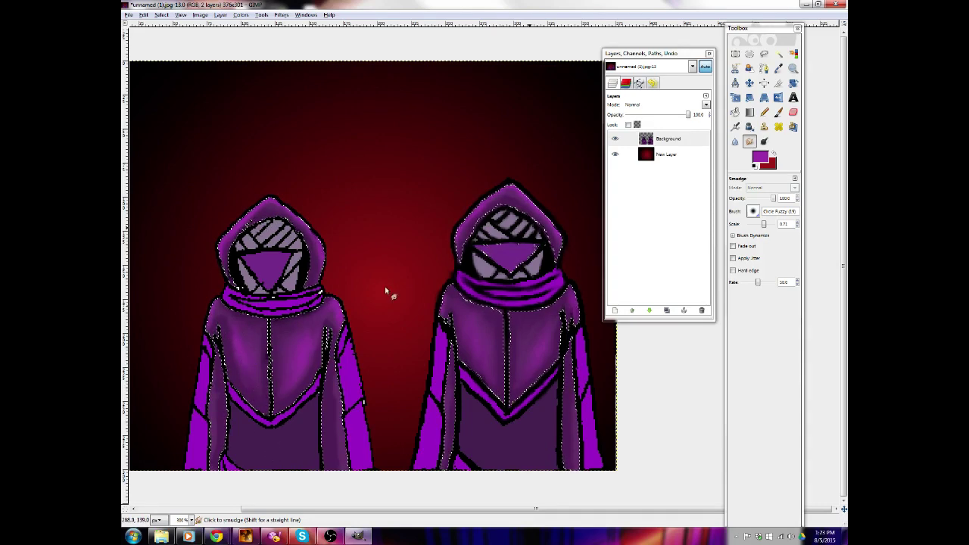
left_click(161, 15)
left_click(169, 36)
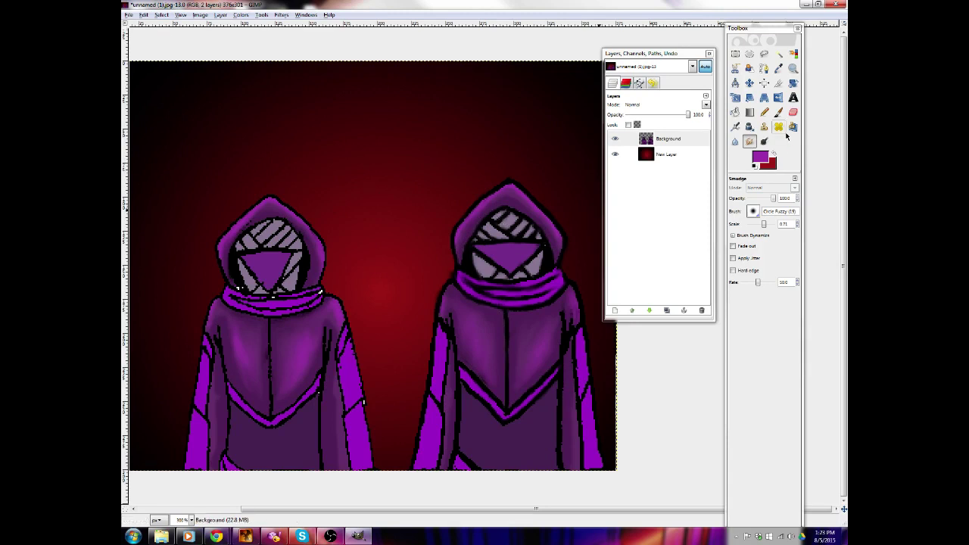
Smudge the smaller figure's chest panels and their outlines without a selection, and reduce the Smudge brush size
left_click(750, 142)
mouse_move(266, 344)
left_mouse_down()
mouse_move(271, 395)
mouse_move(284, 404)
mouse_move(314, 383)
mouse_move(332, 342)
left_mouse_up()
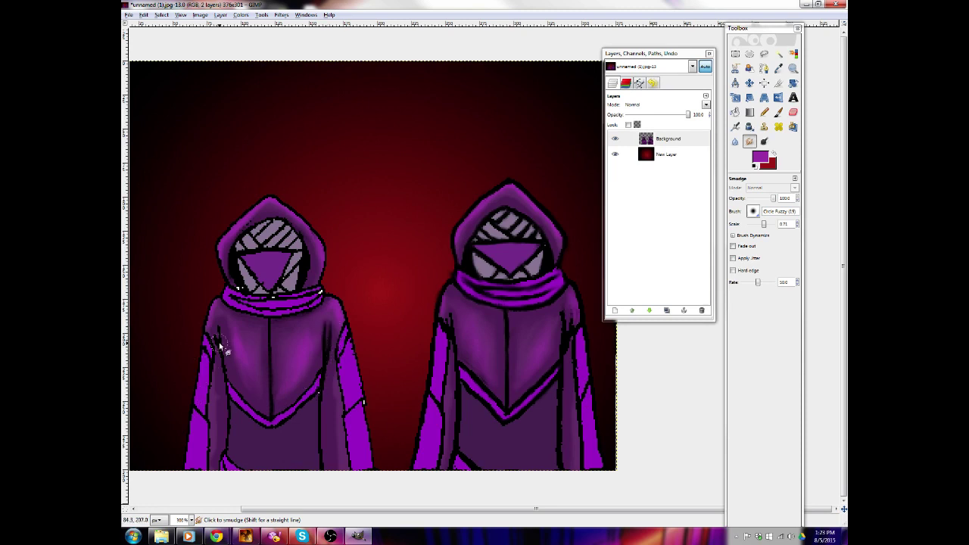
mouse_move(226, 326)
left_mouse_down()
mouse_move(223, 368)
mouse_move(254, 378)
left_mouse_up()
key("bracketleft")
key("bracketleft")
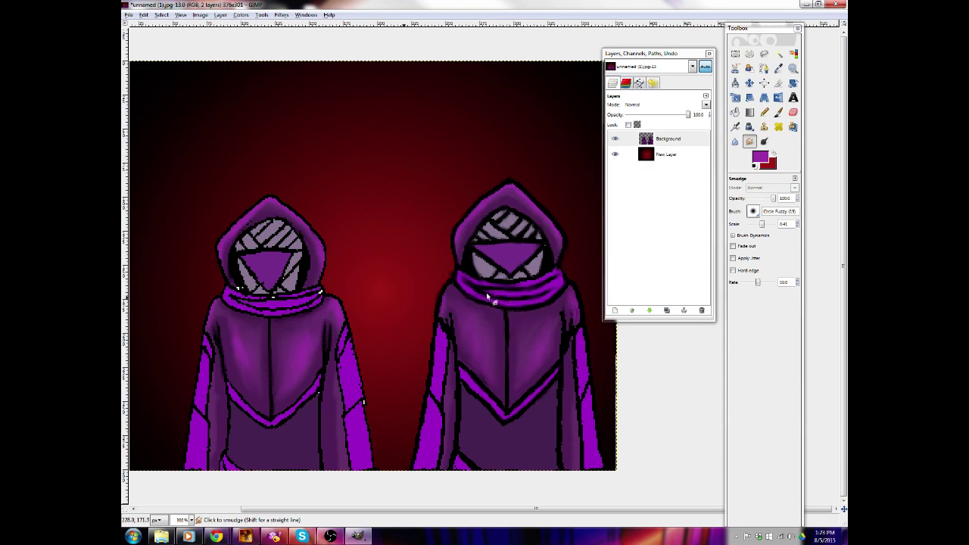
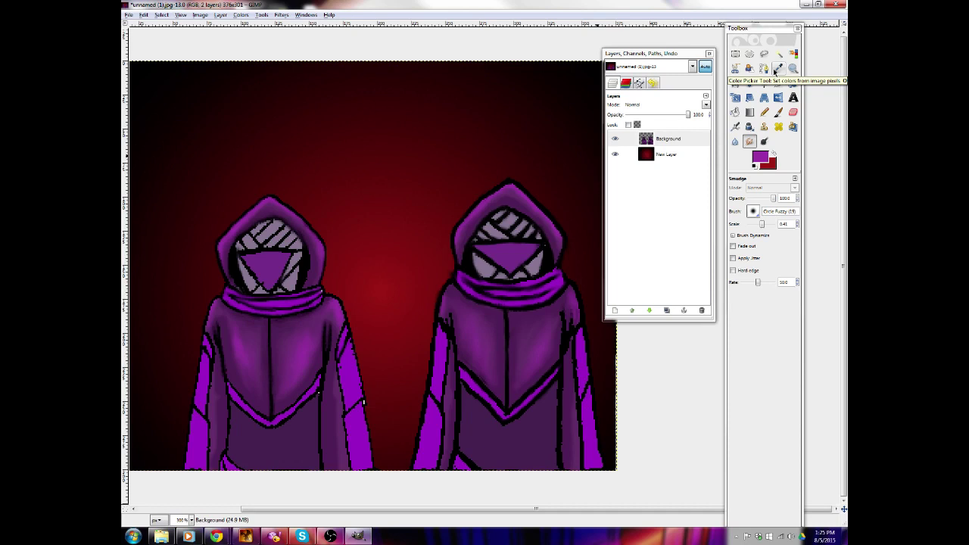
Sample the grey-purple of the smaller figure's mask and select all mask segments of that colour
left_click(778, 69)
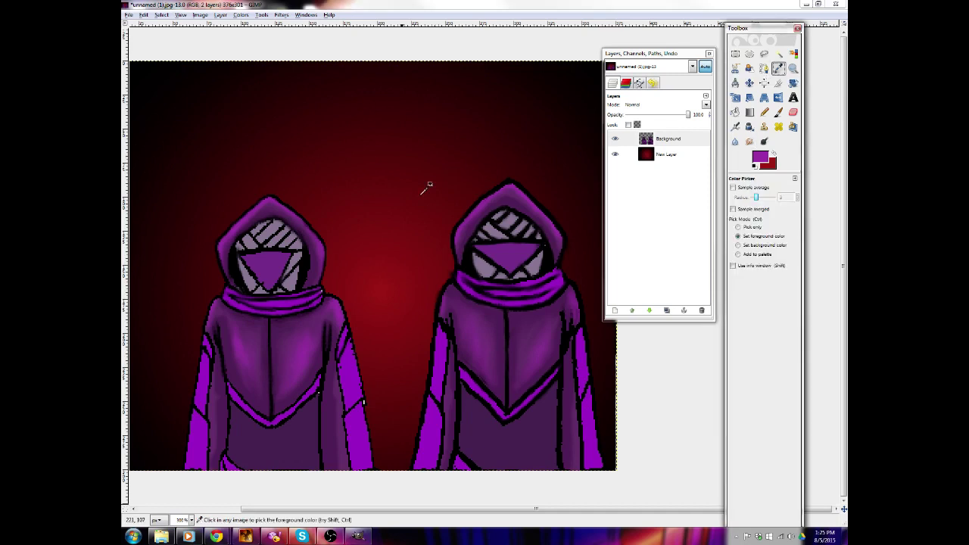
left_click(301, 238)
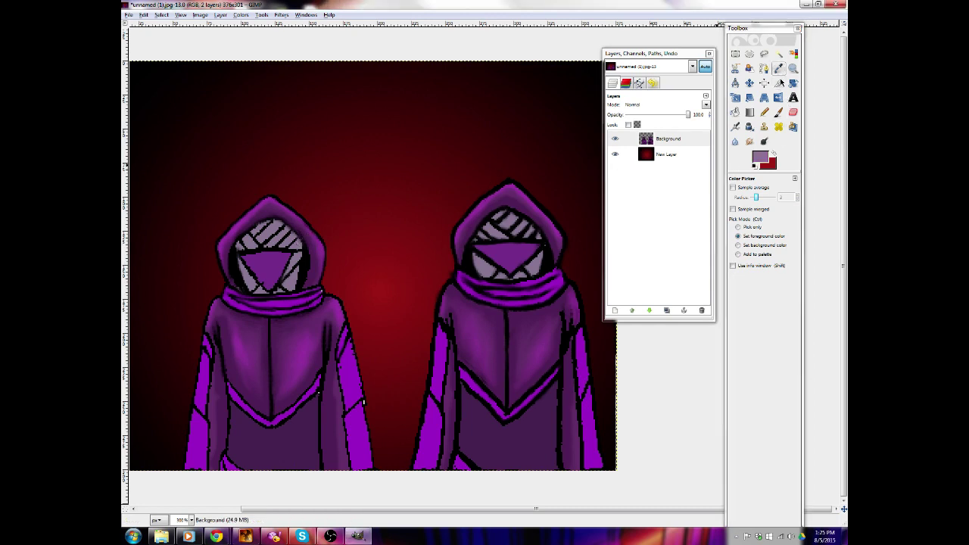
left_click(793, 53)
left_click(296, 288)
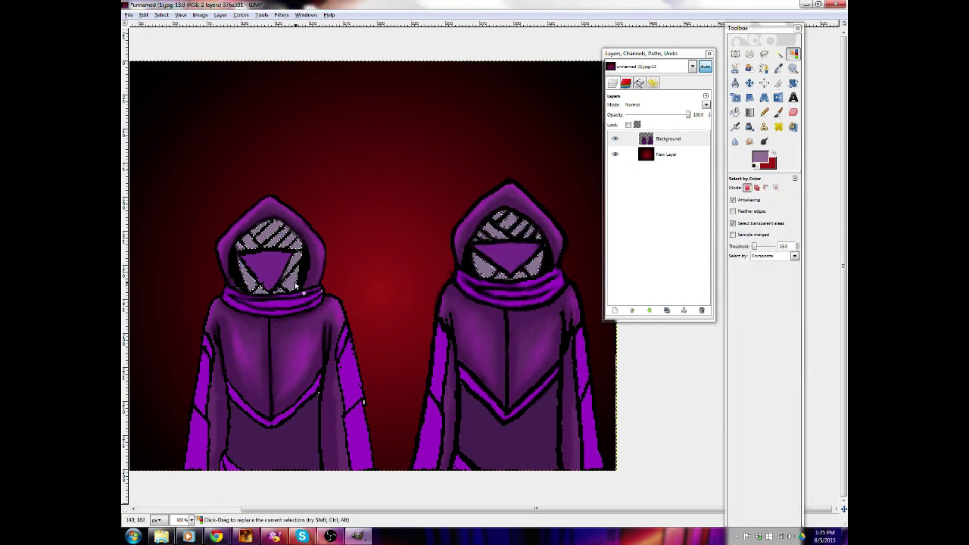
Prepare the Paintbrush with a darker grey foreground colour for shading the masks
left_click(764, 142)
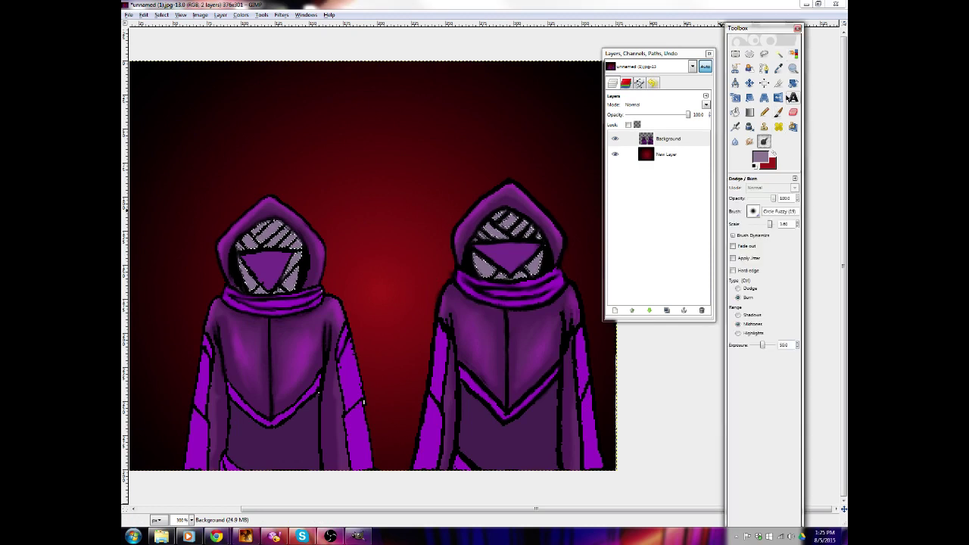
left_click(793, 68)
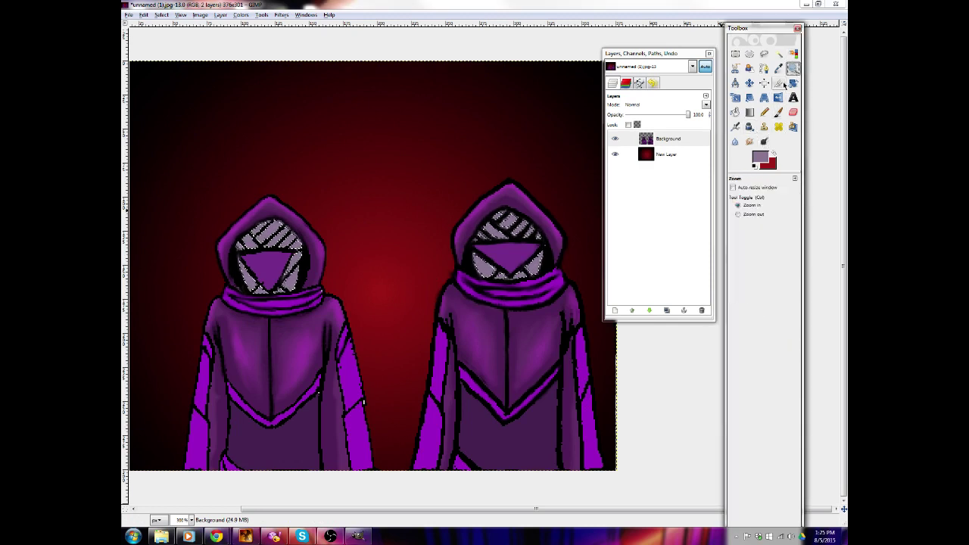
left_click(778, 111)
left_click(757, 160)
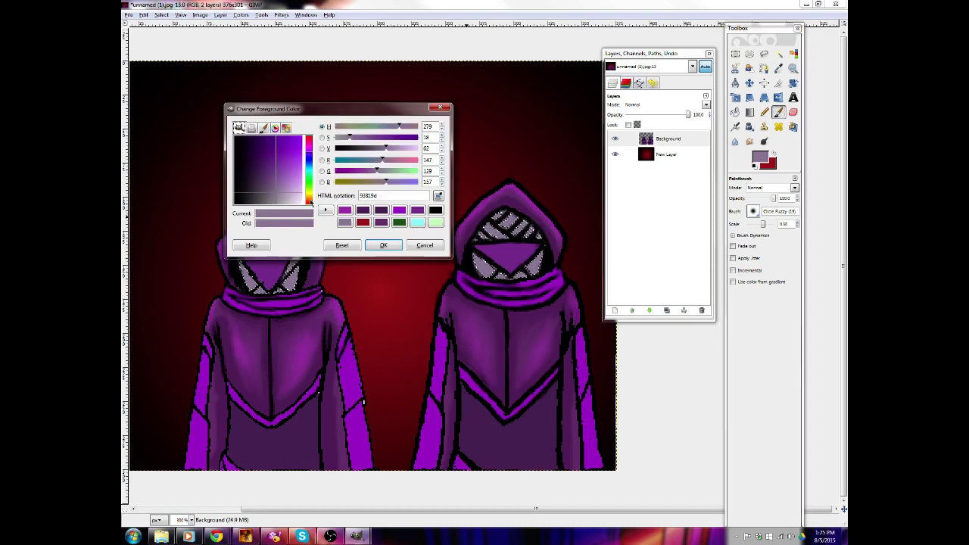
left_click(260, 198)
left_click(383, 245)
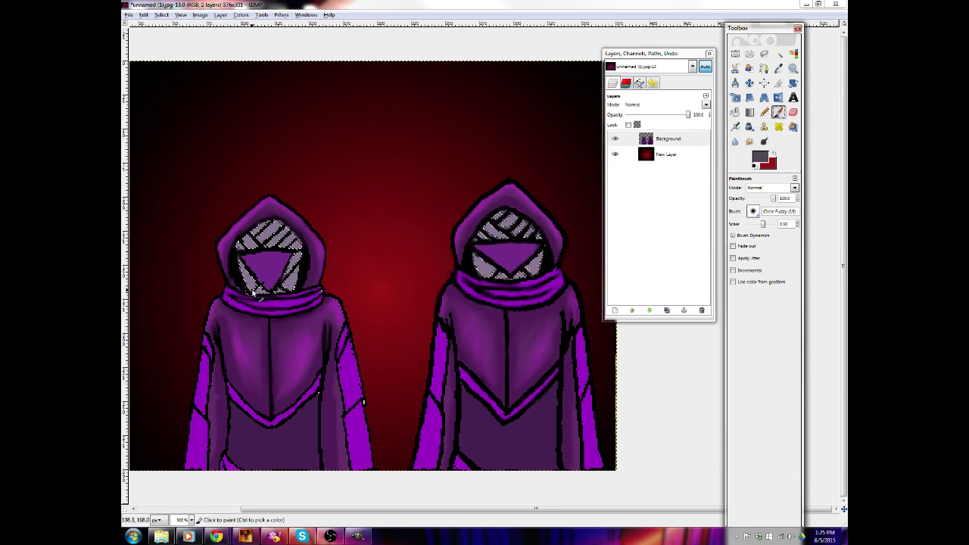
Paint dark grey shading along the edges of the mask segments on both figures and clear the selection
left_click_drag(252, 290, 249, 291)
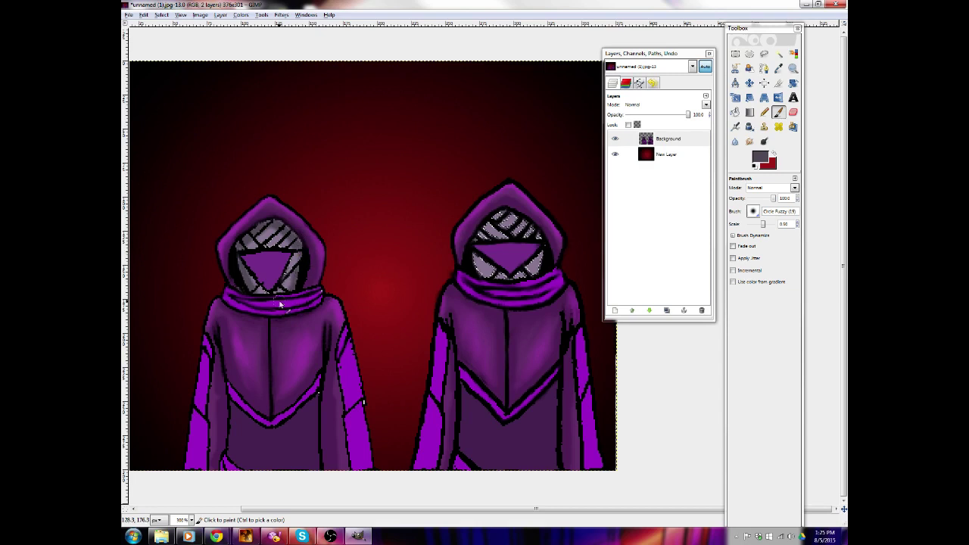
left_click(254, 295)
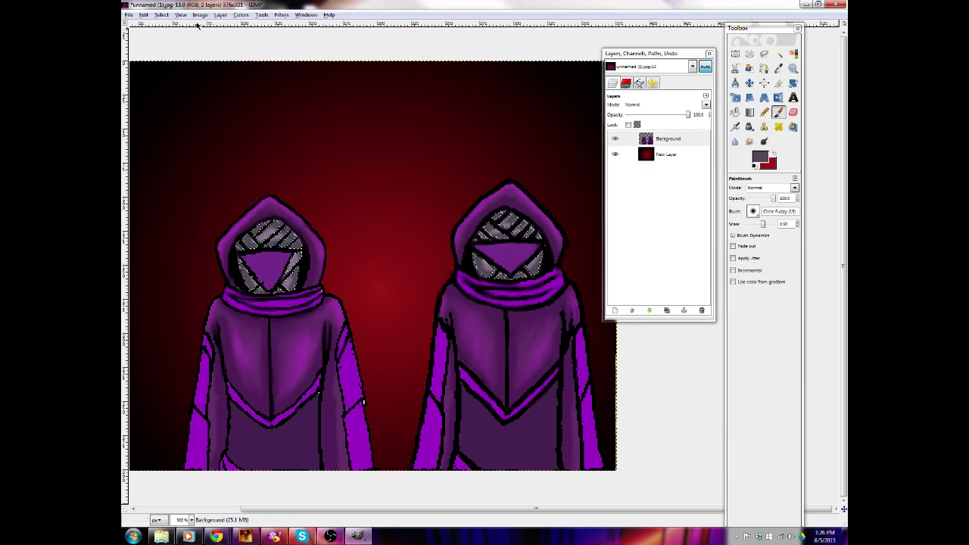
left_click(161, 14)
left_click(171, 38)
Sample the purple of the larger figure's face triangle, select by that colour, and set the foreground to darker purple 5c186f
left_click(779, 68)
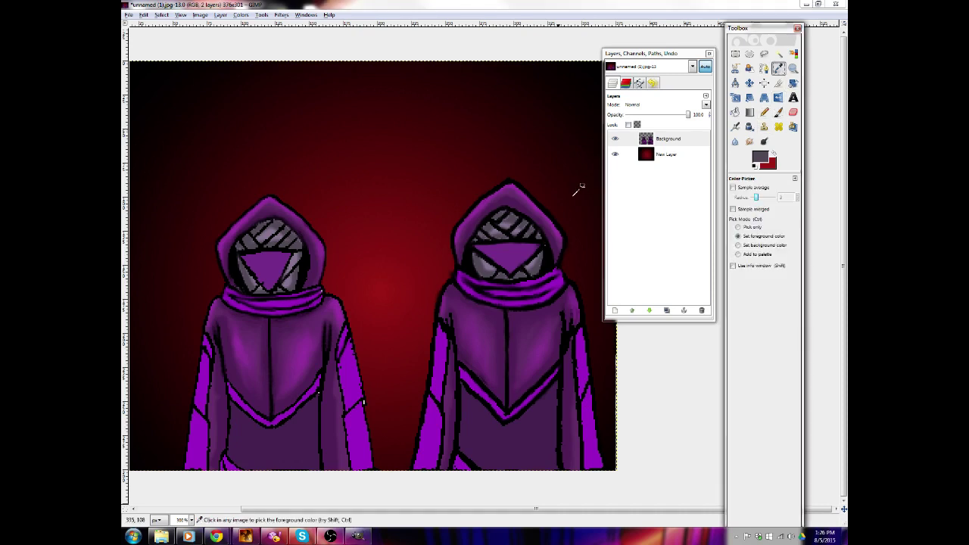
left_click(525, 247)
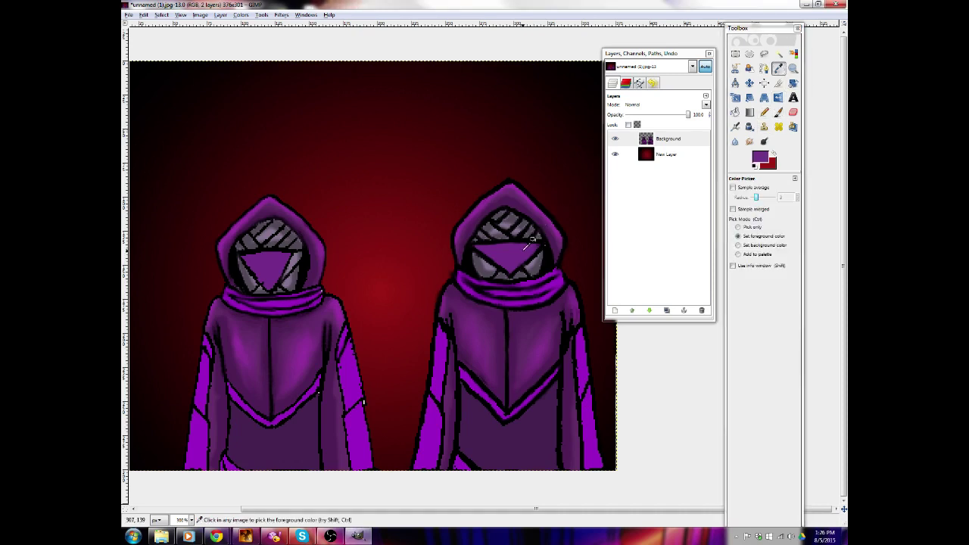
left_click(793, 54)
left_click(519, 250)
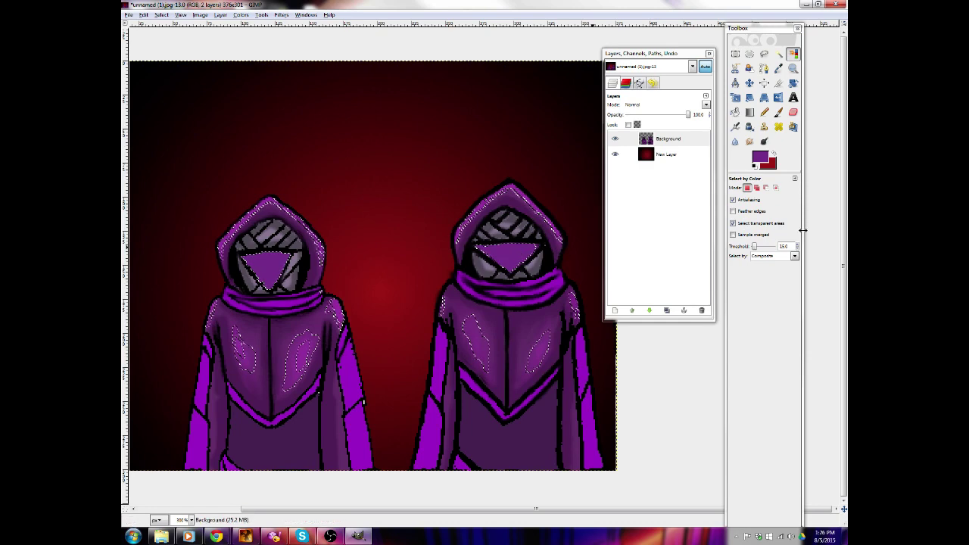
left_click(760, 156)
left_click(263, 150)
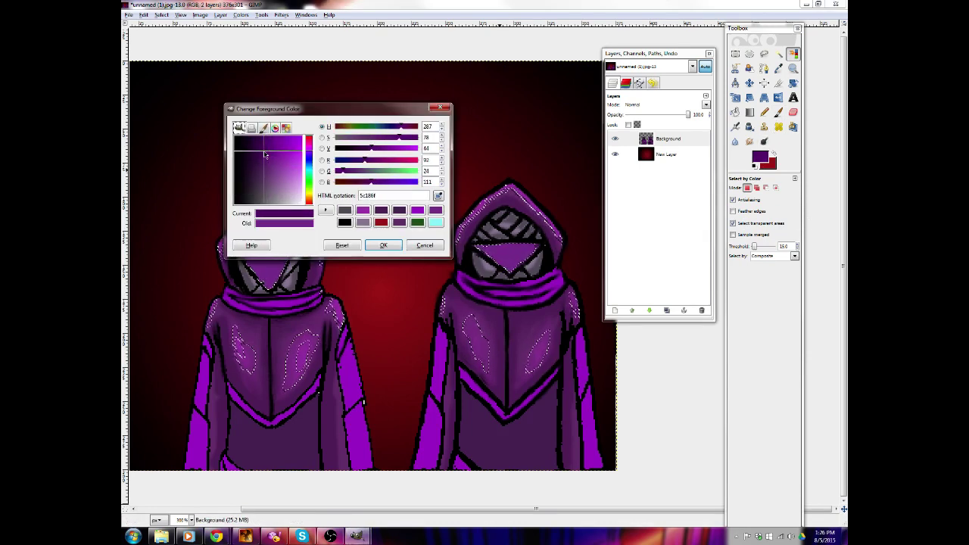
left_click(384, 246)
Paint darker purple shading around the edges of both face triangles, redoing one stroke on the smaller figure, and clear the selection
key("p")
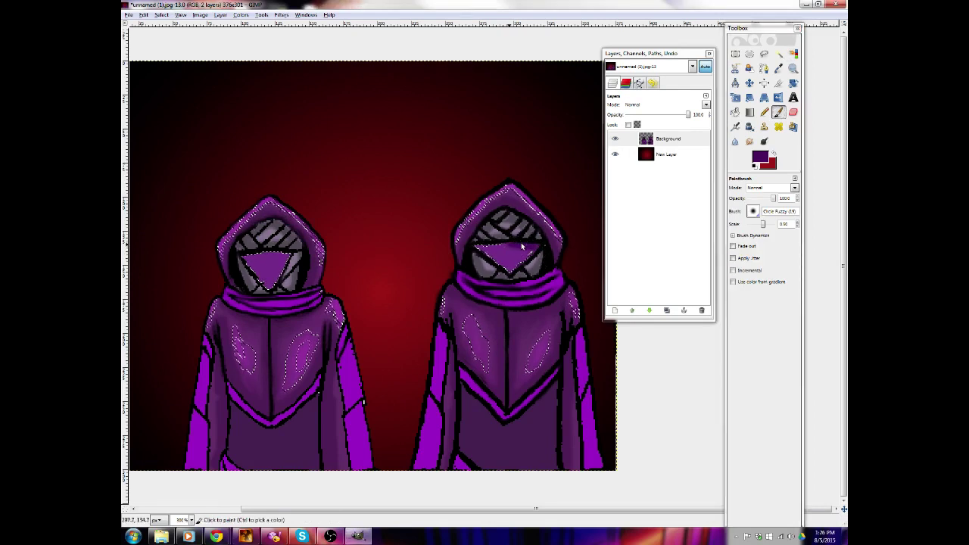
left_click_drag(507, 247, 490, 249)
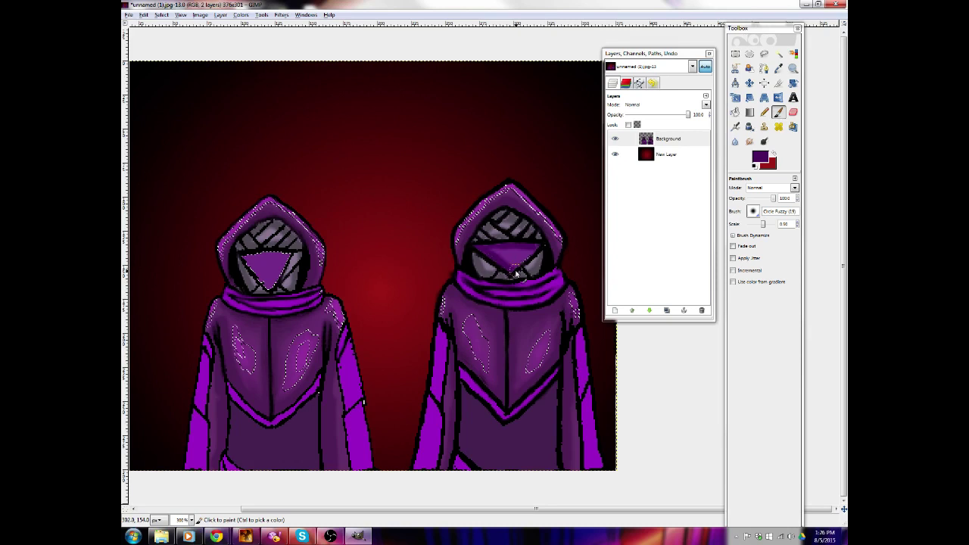
left_click_drag(517, 267, 538, 247)
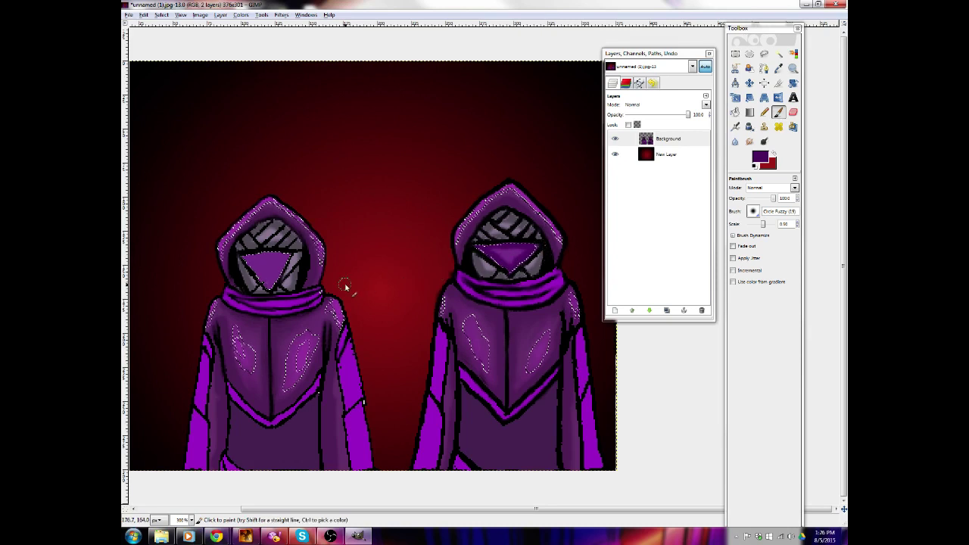
left_click_drag(265, 281, 261, 278)
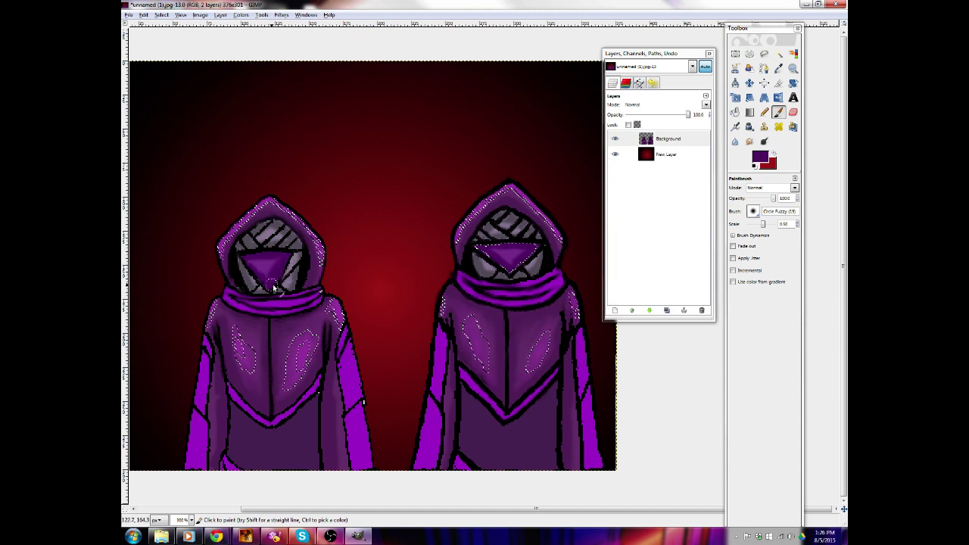
key("ctrl+z")
mouse_move(267, 282)
left_mouse_down()
mouse_move(245, 258)
mouse_move(270, 287)
left_mouse_up()
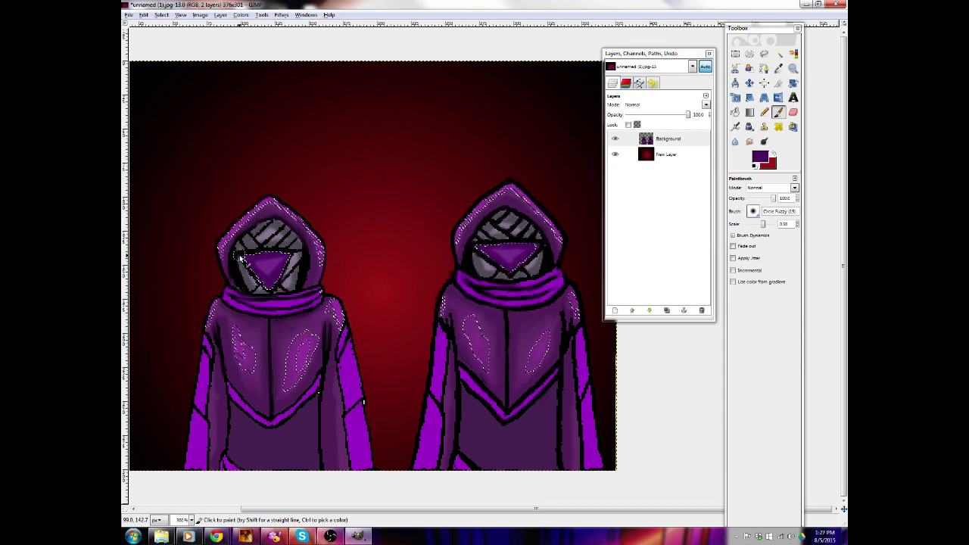
left_click(161, 14)
left_click(182, 37)
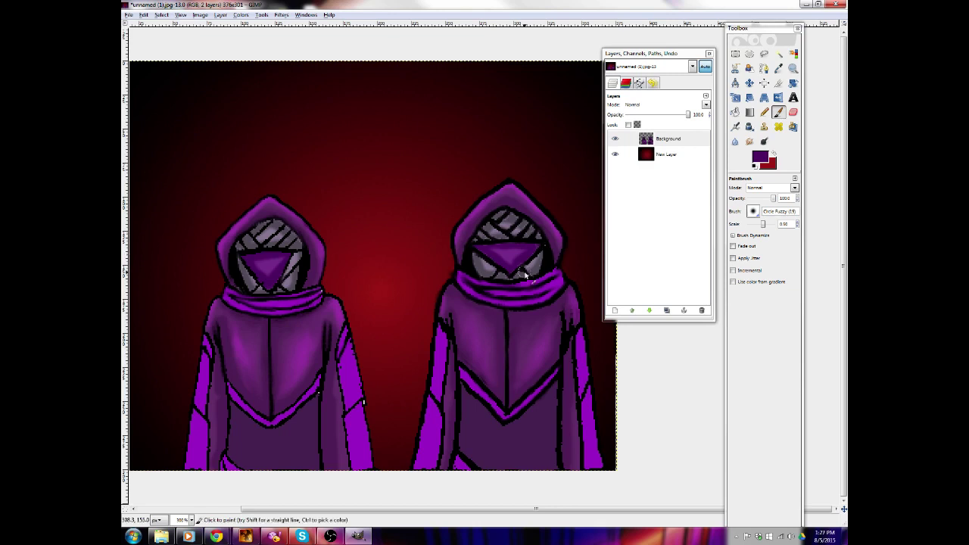
Sample the lower robe's dark purple, select by that colour, and set the foreground colour to darker purple 381841
left_click(778, 53)
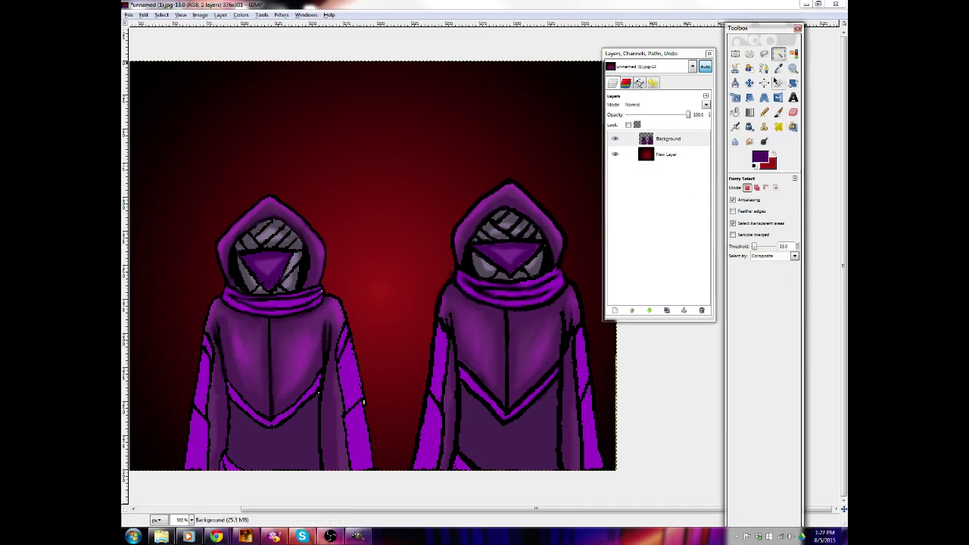
left_click(777, 68)
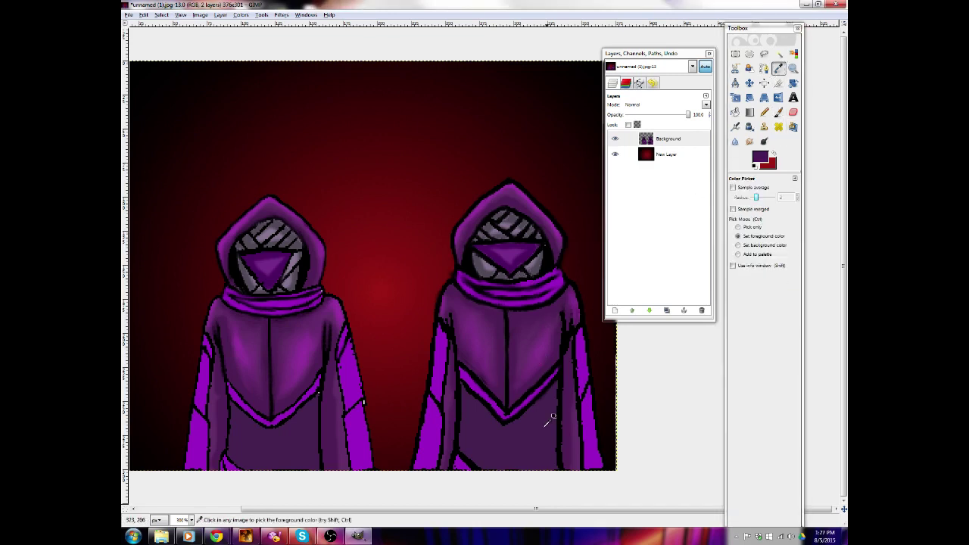
key("shift+o")
left_click(572, 405)
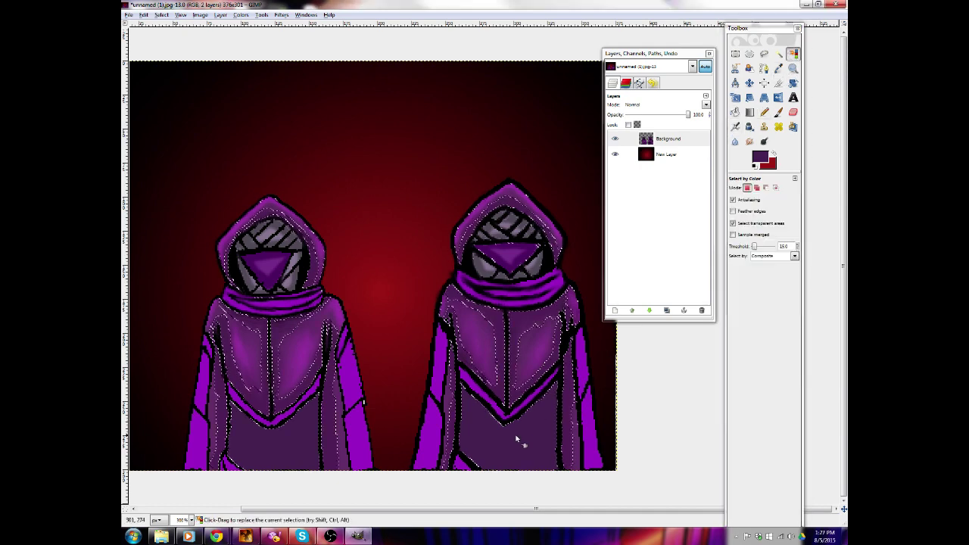
left_click(761, 157)
left_click(252, 164)
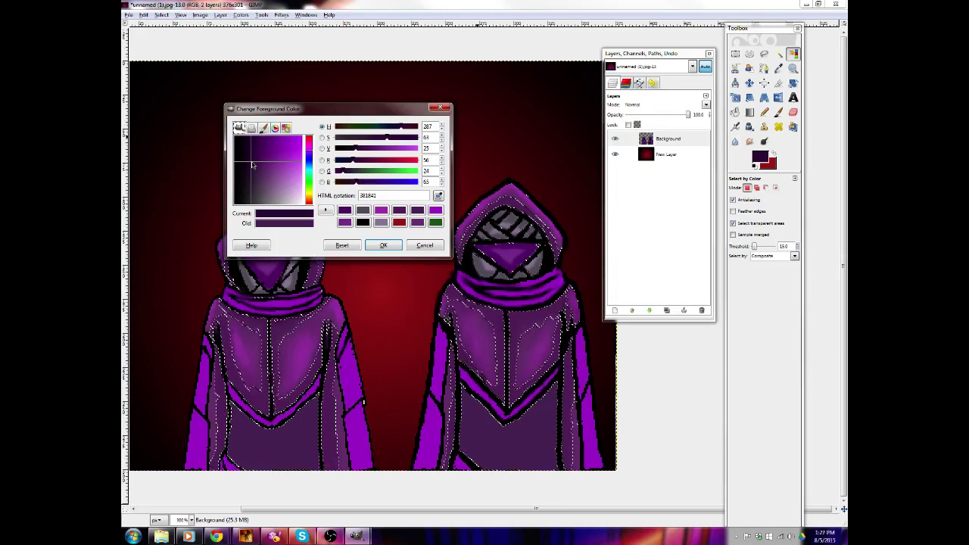
left_click(383, 245)
Paint the darker purple shading around the edges of the lower robe panels on both figures with a larger Paintbrush
left_click(778, 112)
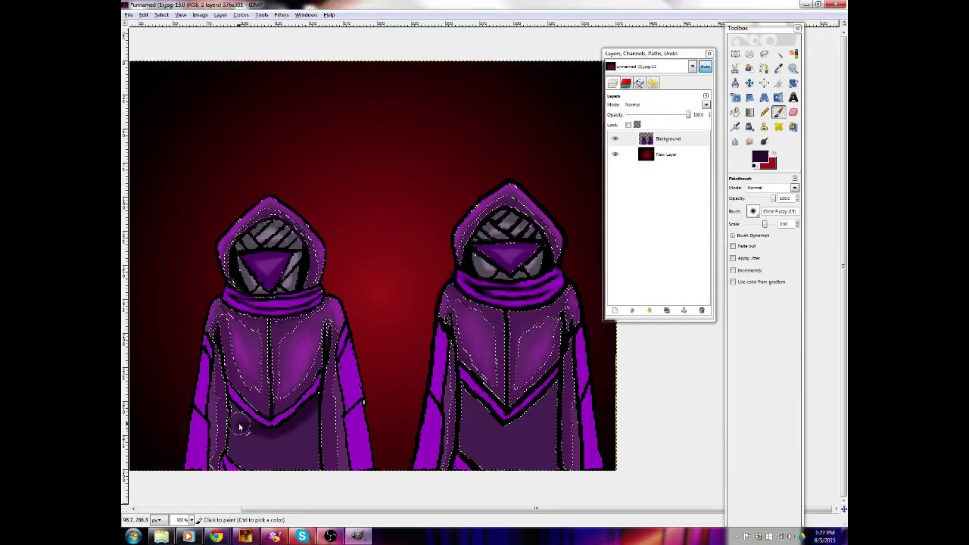
mouse_move(239, 427)
left_mouse_down()
mouse_move(261, 435)
mouse_move(236, 408)
mouse_move(234, 459)
mouse_move(304, 432)
mouse_move(309, 420)
mouse_move(315, 474)
mouse_move(262, 475)
mouse_move(280, 477)
mouse_move(250, 457)
left_mouse_up()
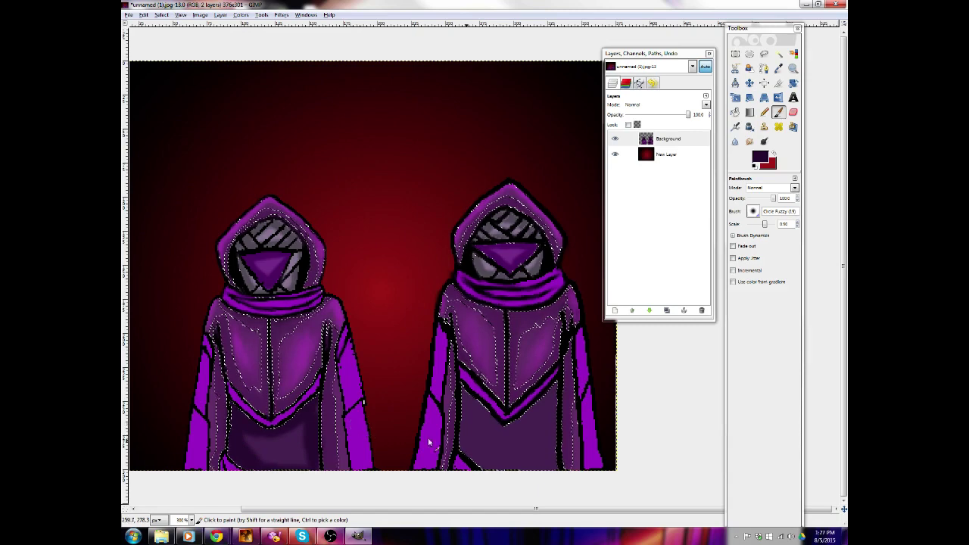
mouse_move(469, 411)
left_mouse_down()
mouse_move(463, 385)
mouse_move(491, 433)
mouse_move(536, 414)
mouse_move(505, 438)
mouse_move(555, 388)
mouse_move(549, 420)
mouse_move(556, 384)
mouse_move(554, 470)
mouse_move(542, 420)
mouse_move(518, 432)
mouse_move(548, 453)
mouse_move(549, 471)
mouse_move(511, 477)
mouse_move(469, 425)
left_mouse_up()
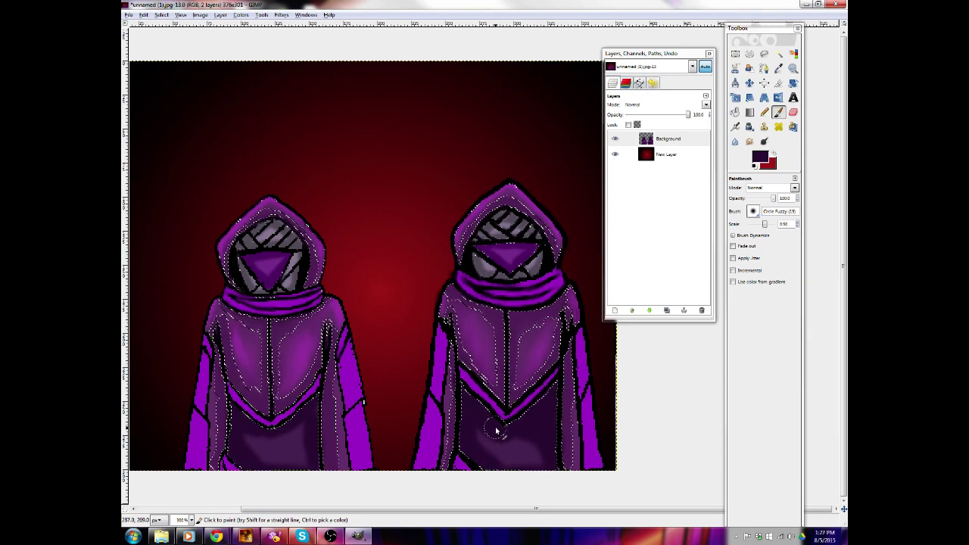
left_click(749, 141)
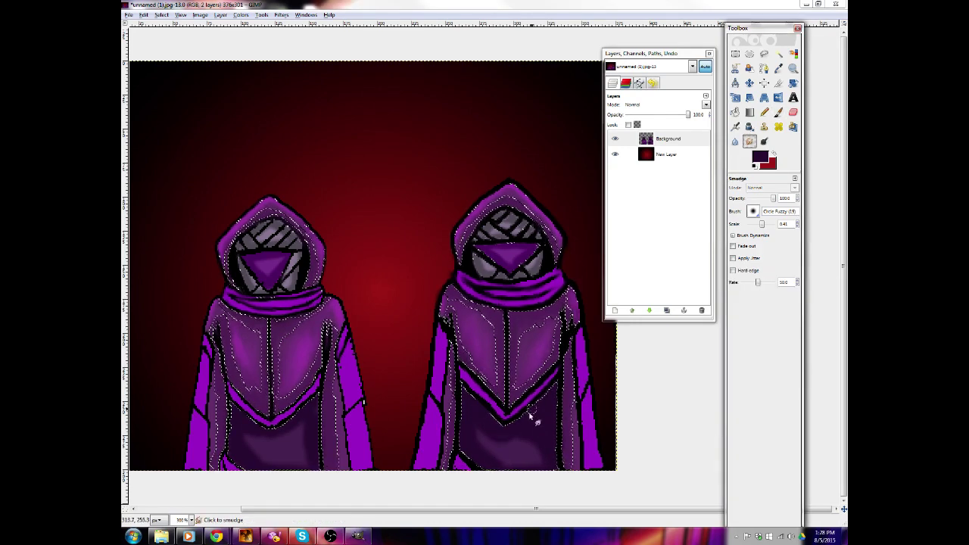
mouse_move(513, 411)
left_mouse_down()
mouse_move(489, 402)
mouse_move(510, 425)
mouse_move(481, 388)
mouse_move(510, 418)
left_mouse_up()
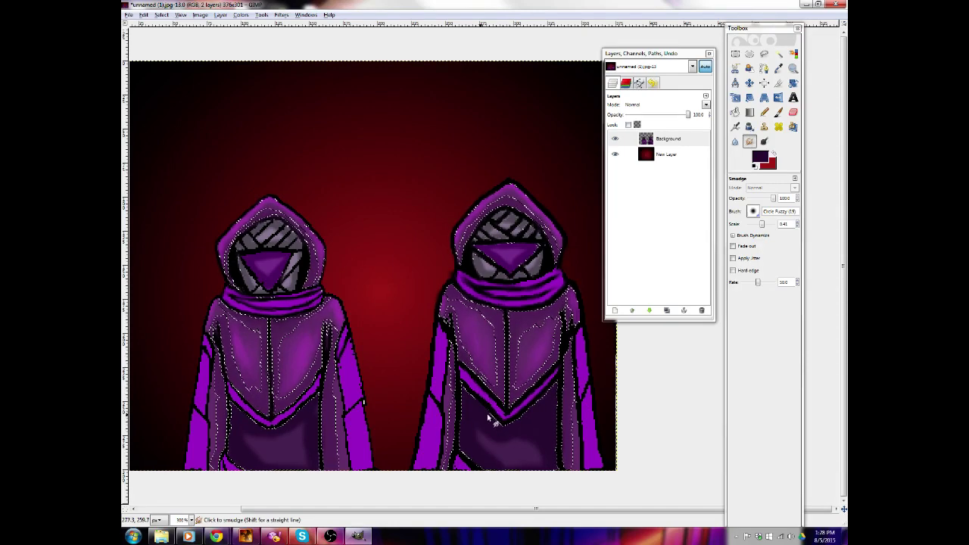
key("ctrl+z")
key("ctrl+z")
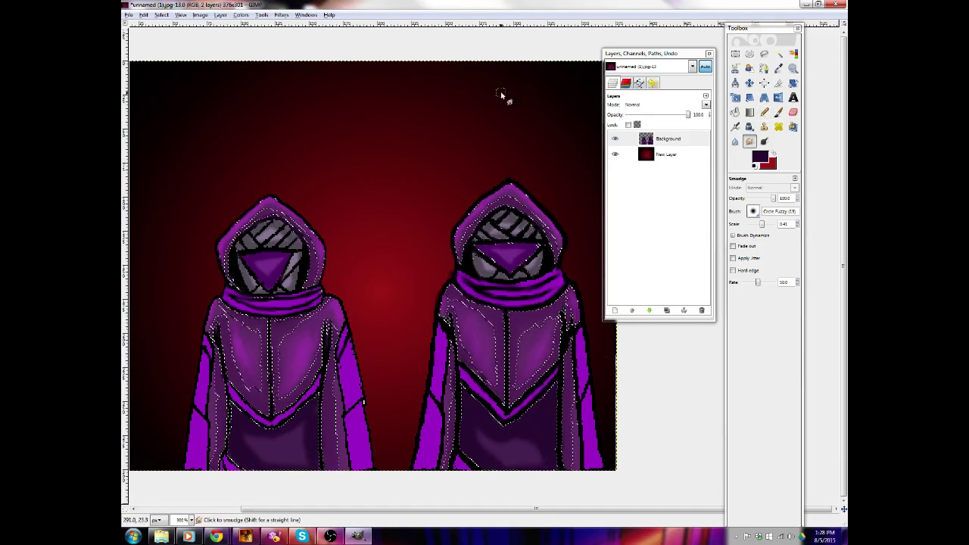
Clear the selection and use Dodge with a smaller brush to lighten a curved highlight on the larger figure's lower robe panel
left_click(162, 15)
left_click(175, 36)
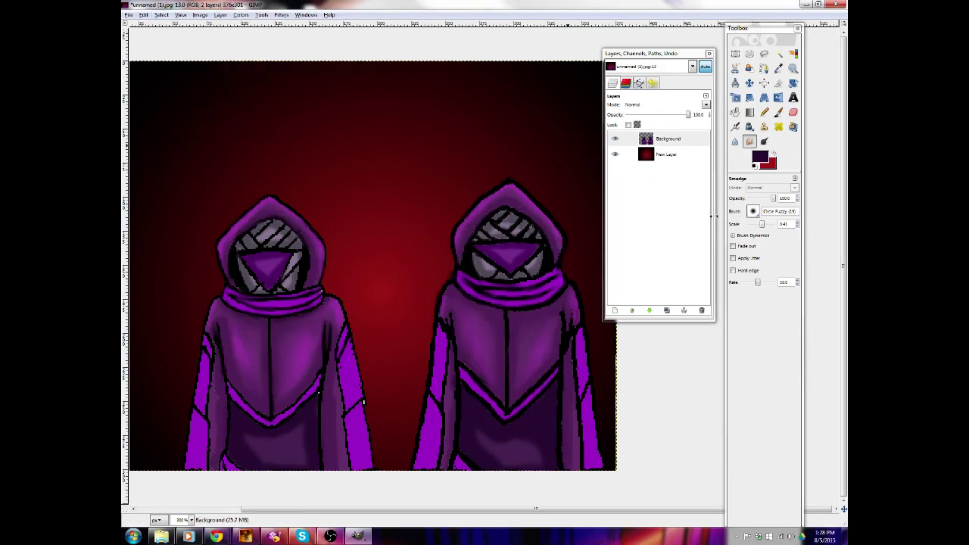
left_click(764, 142)
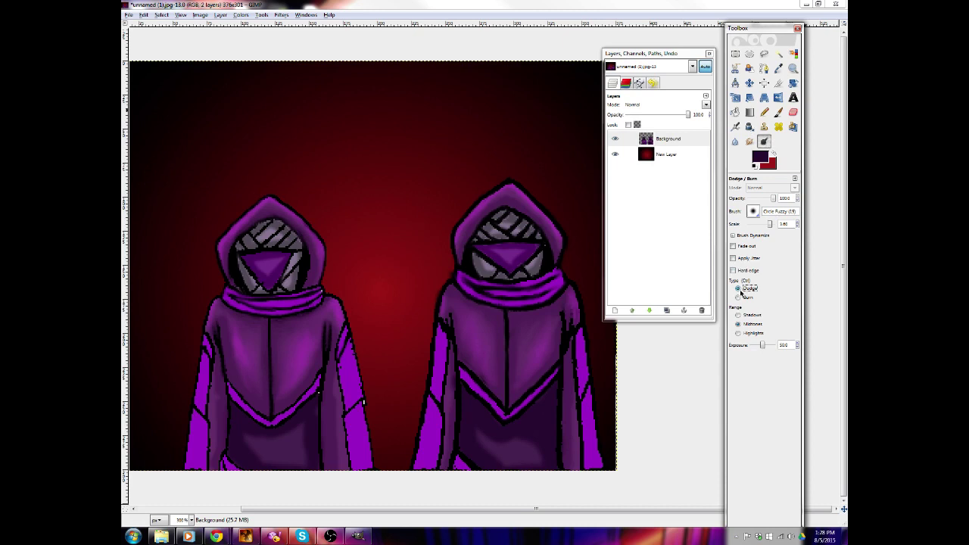
key("bracketleft")
key("bracketleft")
key("bracketleft")
key("bracketleft")
key("bracketleft")
key("bracketleft")
key("bracketleft")
key("bracketleft")
key("bracketleft")
key("bracketleft")
left_click(479, 432)
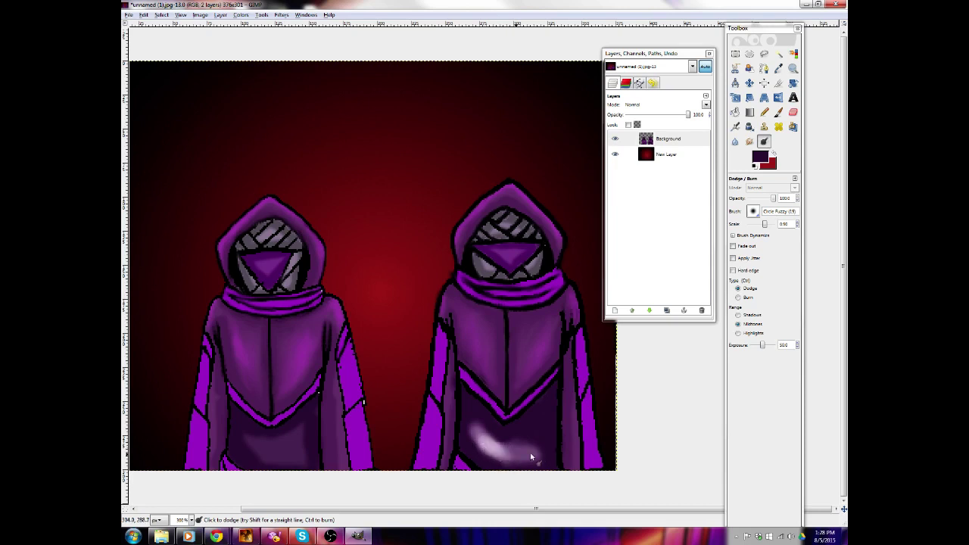
left_click_drag(522, 446, 534, 441)
Smudge the highlight on the larger figure's lower robe panel to blend it into the darker shading
left_click(749, 141)
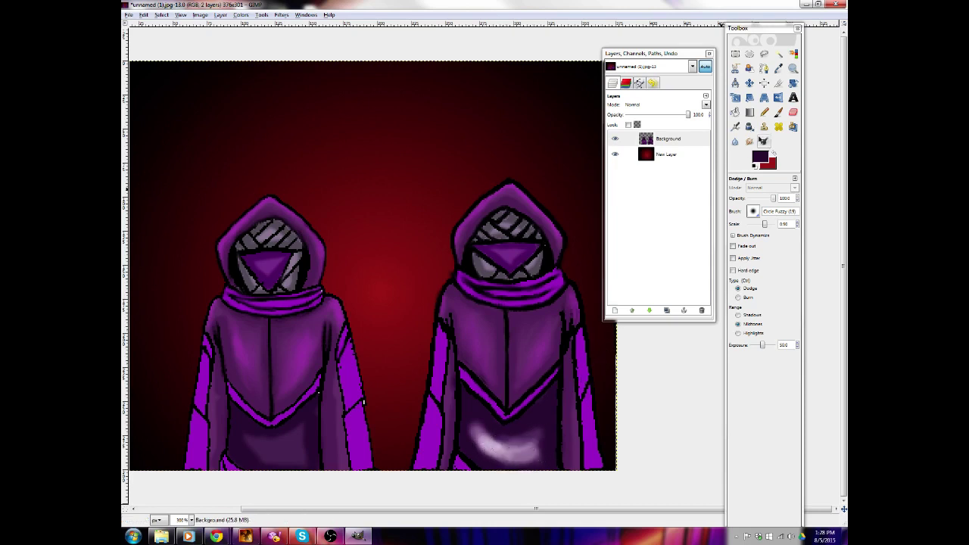
left_click(541, 449)
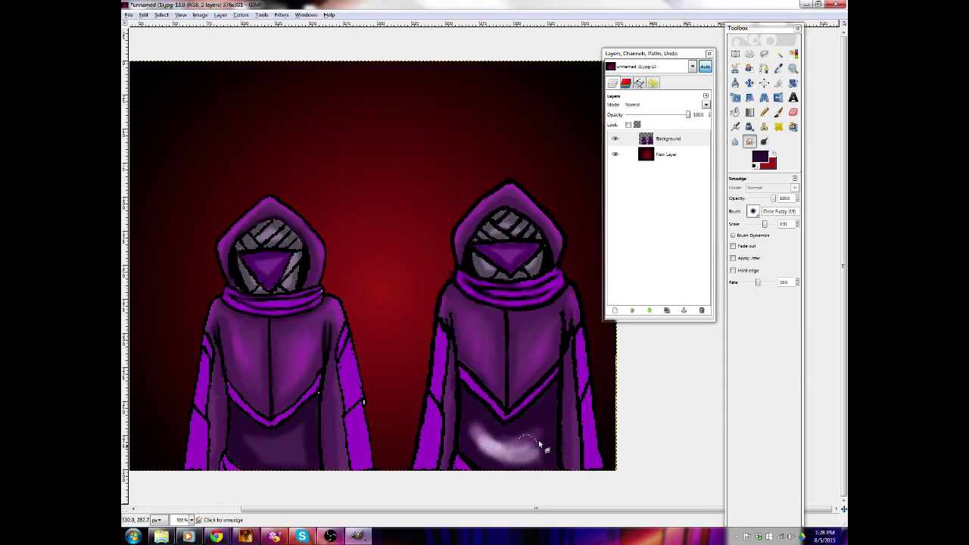
mouse_move(505, 455)
left_mouse_down()
mouse_move(477, 441)
mouse_move(470, 415)
mouse_move(507, 443)
left_mouse_up()
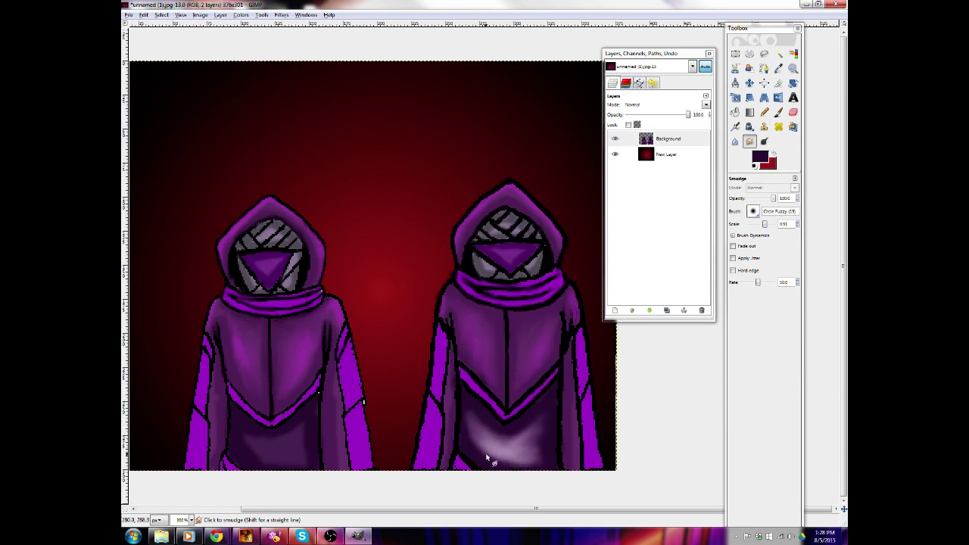
left_click_drag(487, 457, 532, 454)
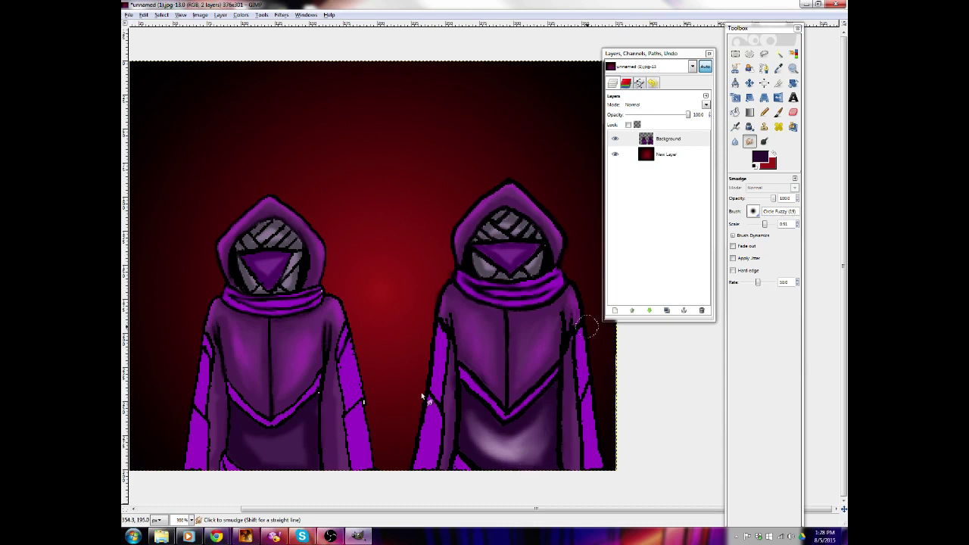
Dodge a highlight on the smaller figure's lower robe panel and smudge it into the surrounding purple
left_click(766, 142)
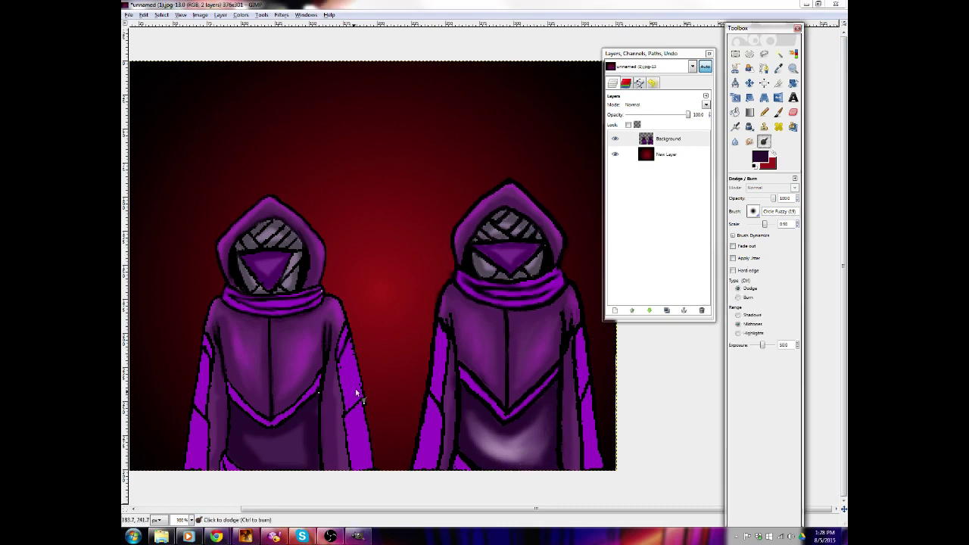
mouse_move(256, 455)
left_mouse_down()
mouse_move(289, 461)
mouse_move(307, 448)
mouse_move(276, 452)
mouse_move(302, 437)
mouse_move(273, 453)
left_mouse_up()
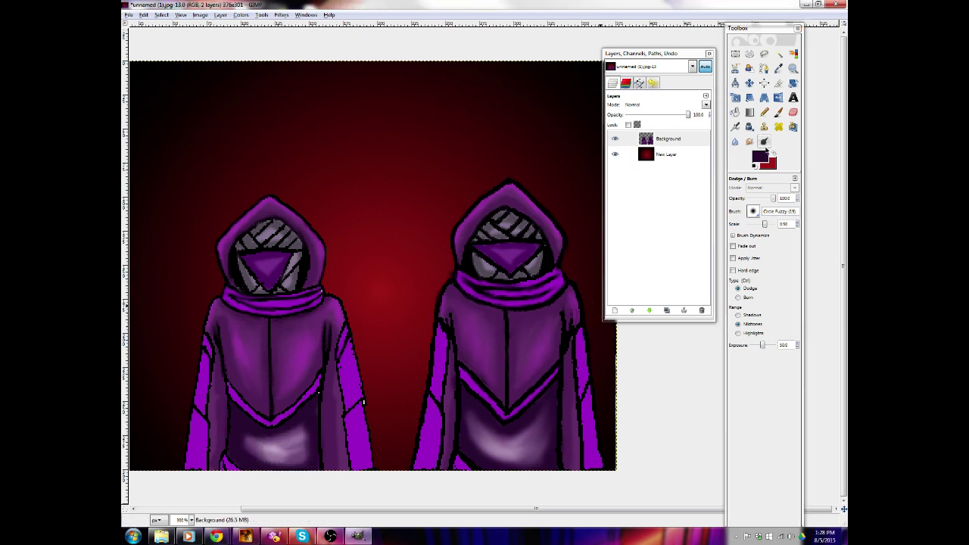
left_click(749, 142)
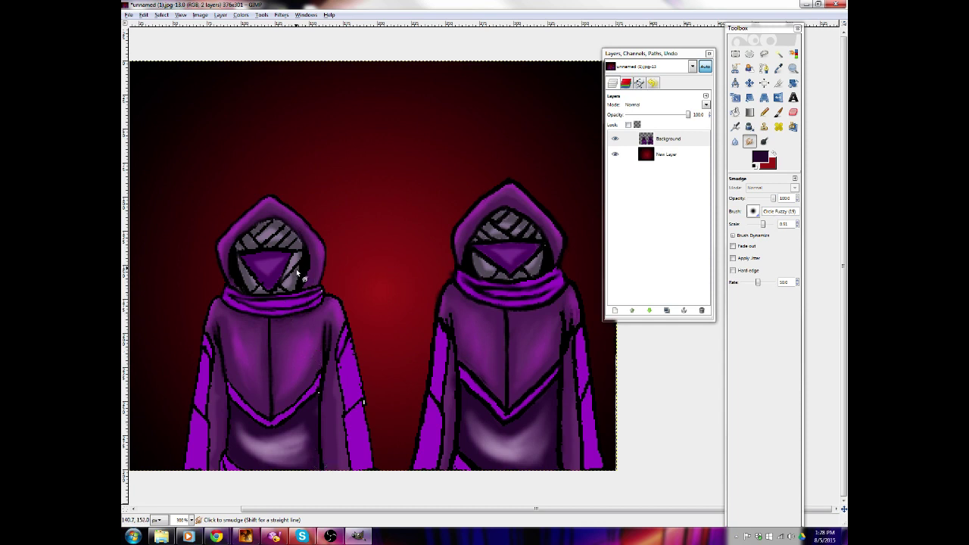
Smudge the shading inside both figures' face triangles with a smaller brush
key("bracketleft")
key("bracketleft")
key("bracketleft")
key("bracketleft")
key("bracketleft")
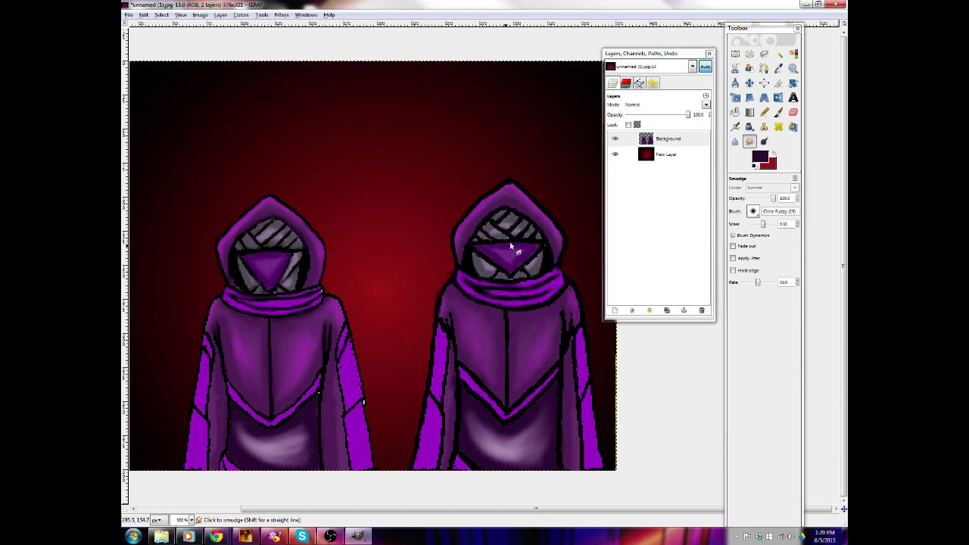
mouse_move(533, 248)
left_mouse_down()
mouse_move(504, 267)
mouse_move(525, 260)
mouse_move(511, 270)
mouse_move(543, 247)
mouse_move(489, 256)
left_mouse_up()
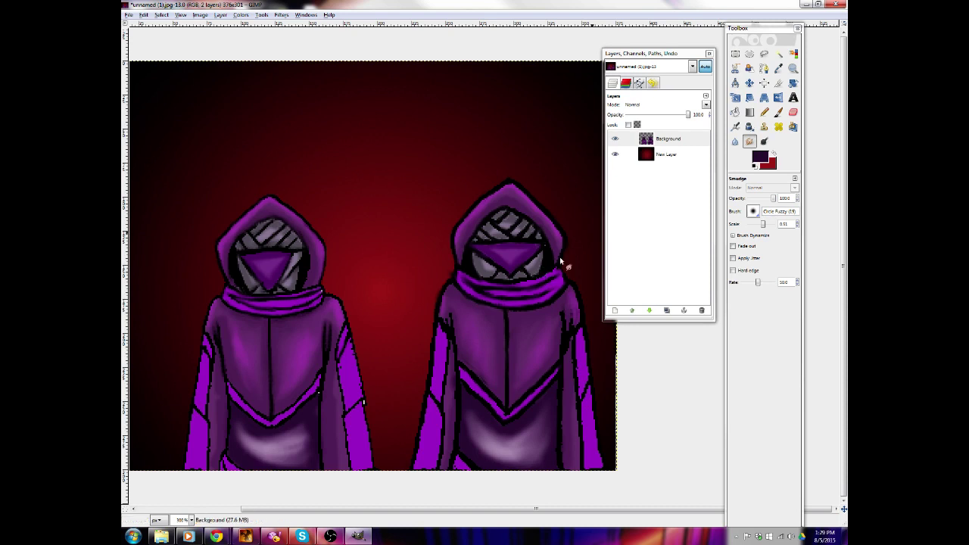
Dodge a bright highlight into the centre of both figures' face triangles
left_click(764, 142)
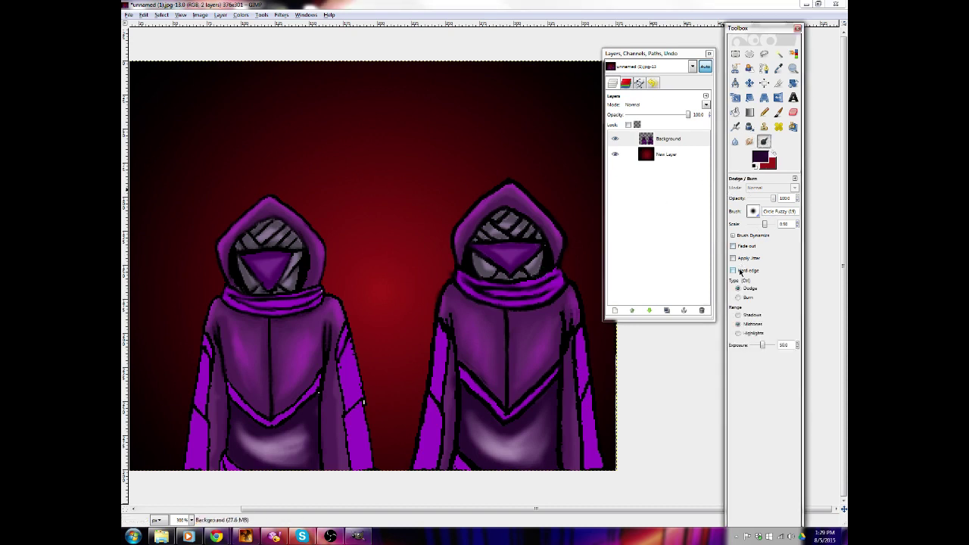
left_click(512, 257)
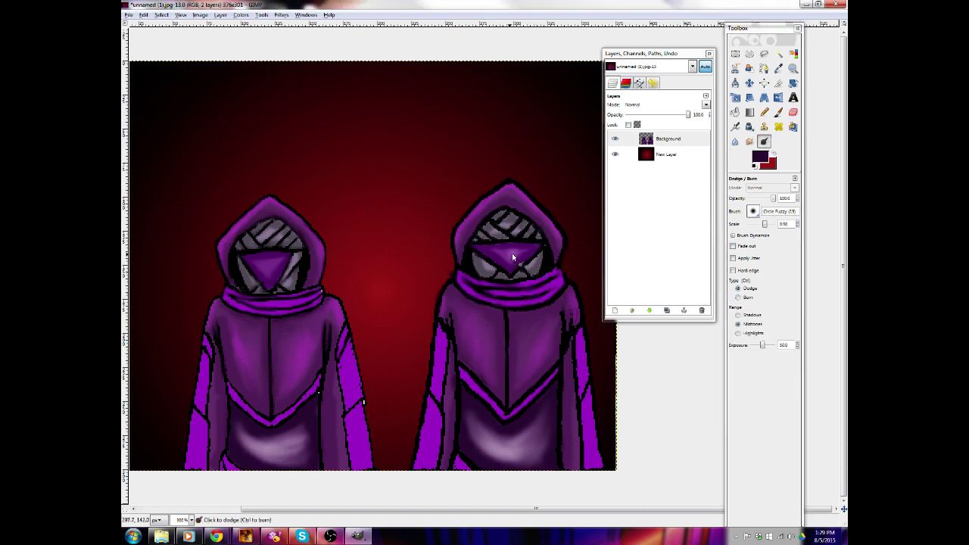
left_click(514, 258)
left_click(268, 265)
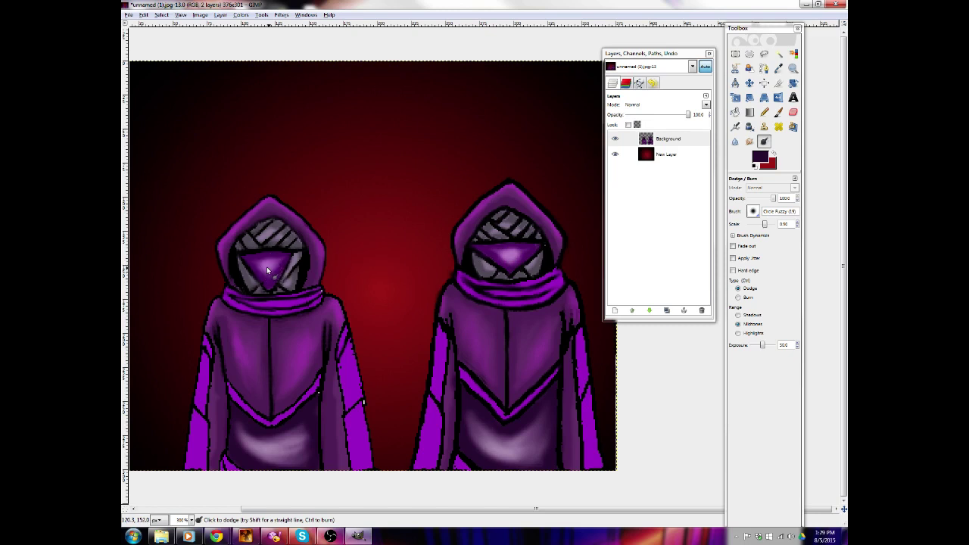
left_click(268, 267)
Sample the sleeve's bright purple, select by that colour, and set the foreground to darker purple 893e9f
left_click(779, 68)
left_click(584, 355)
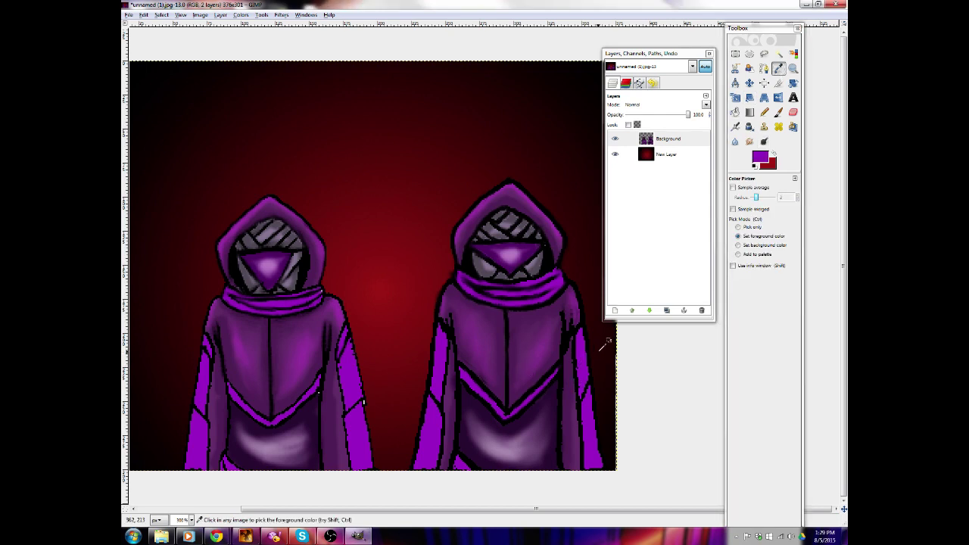
left_click(793, 53)
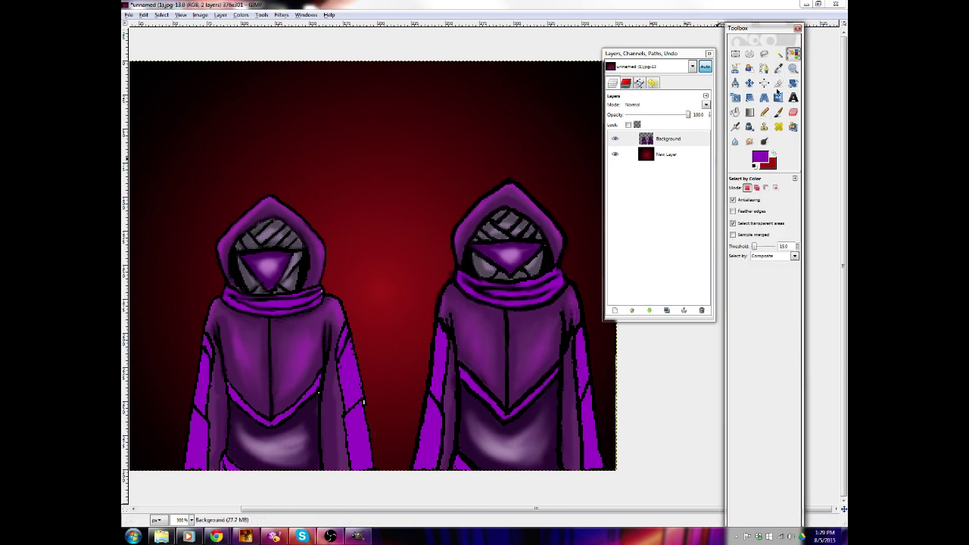
left_click(588, 349)
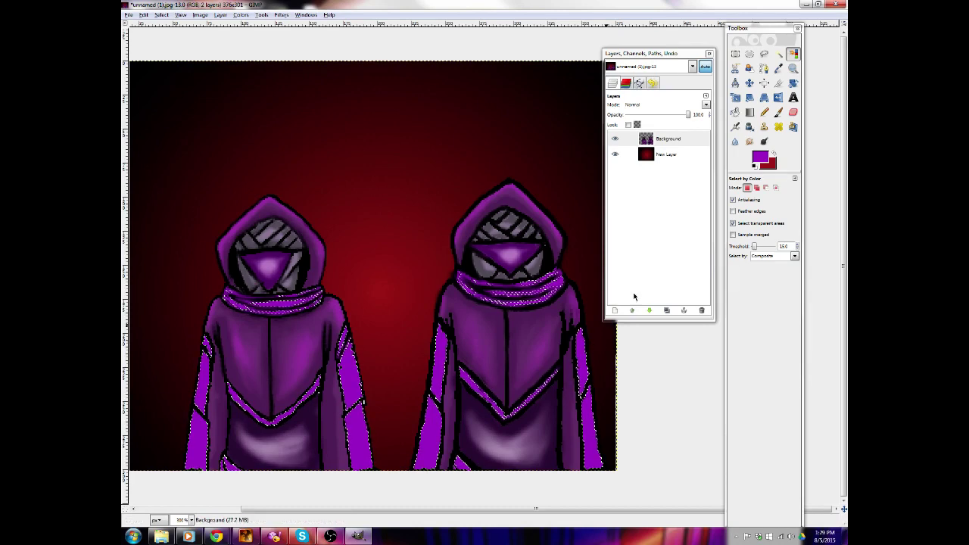
left_click(778, 112)
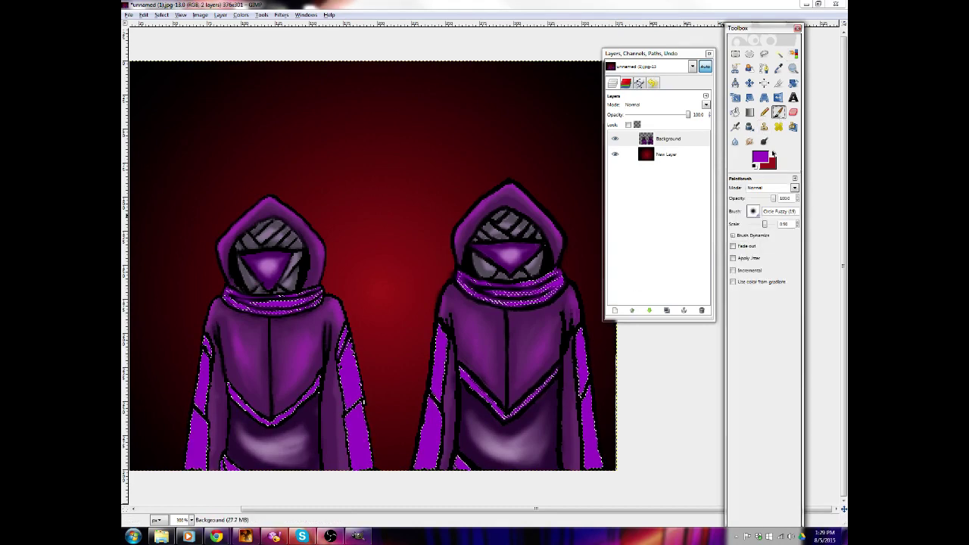
left_click(761, 156)
left_click_drag(286, 157, 279, 164)
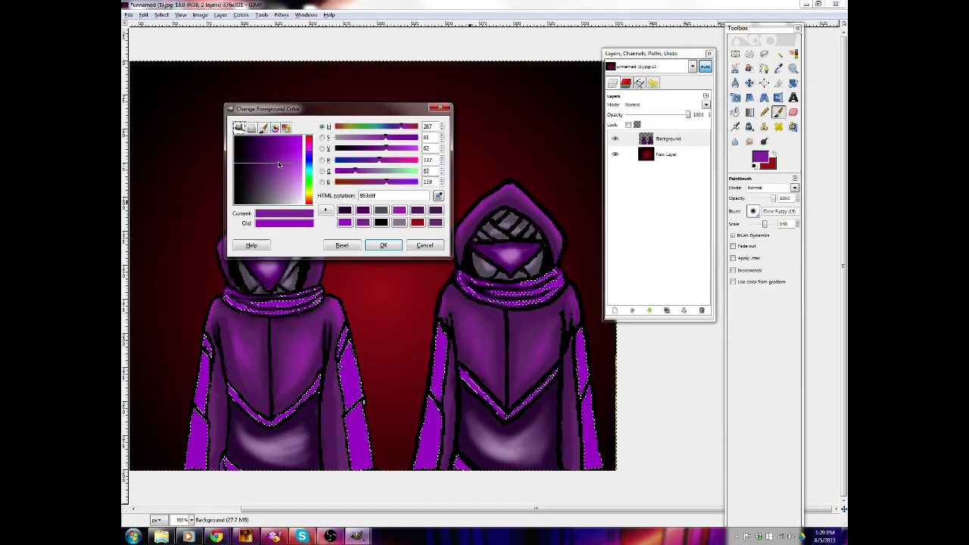
key("Return")
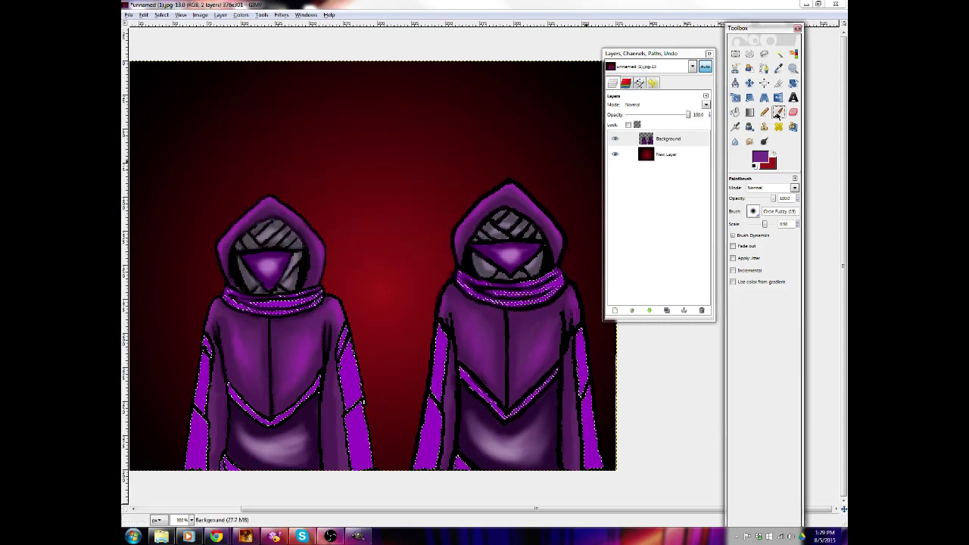
Paint the darker purple shading along the sleeve panels of both figures with a smaller Paintbrush, and clear the selection
left_click_drag(765, 224, 757, 224)
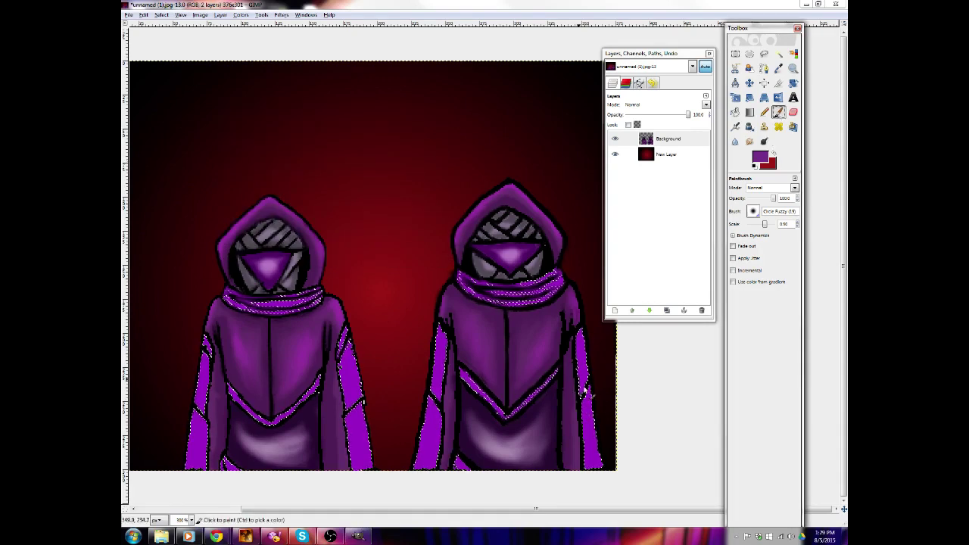
left_click(577, 342)
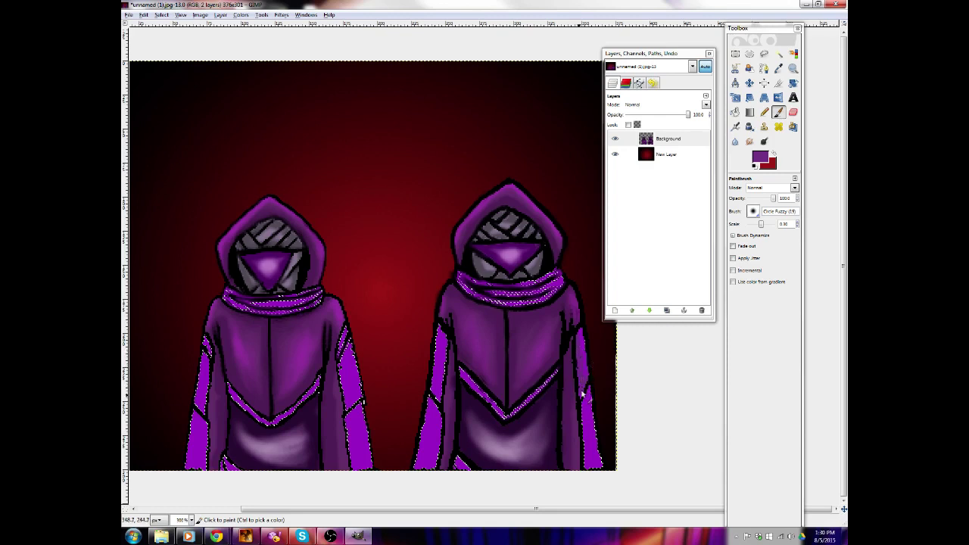
left_click_drag(580, 384, 577, 352)
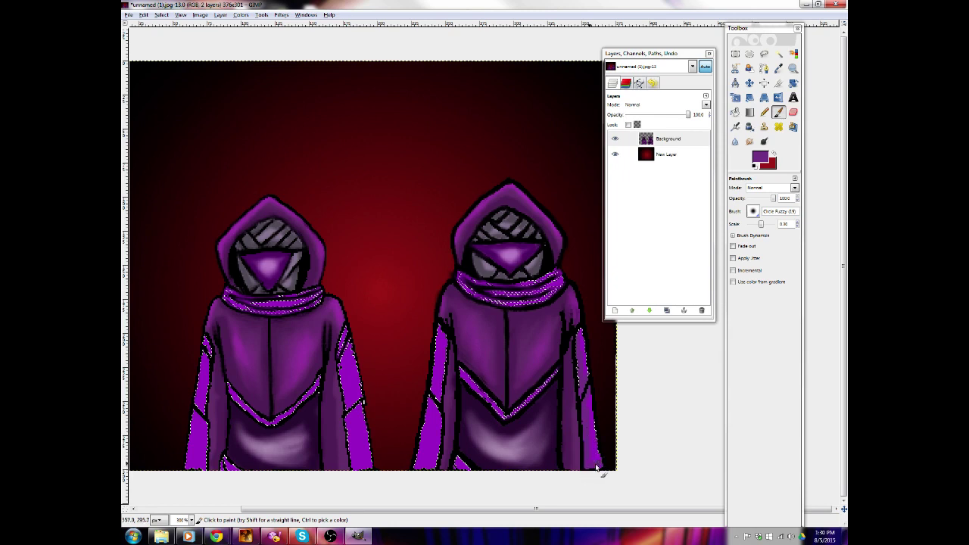
key("bracketright")
key("bracketright")
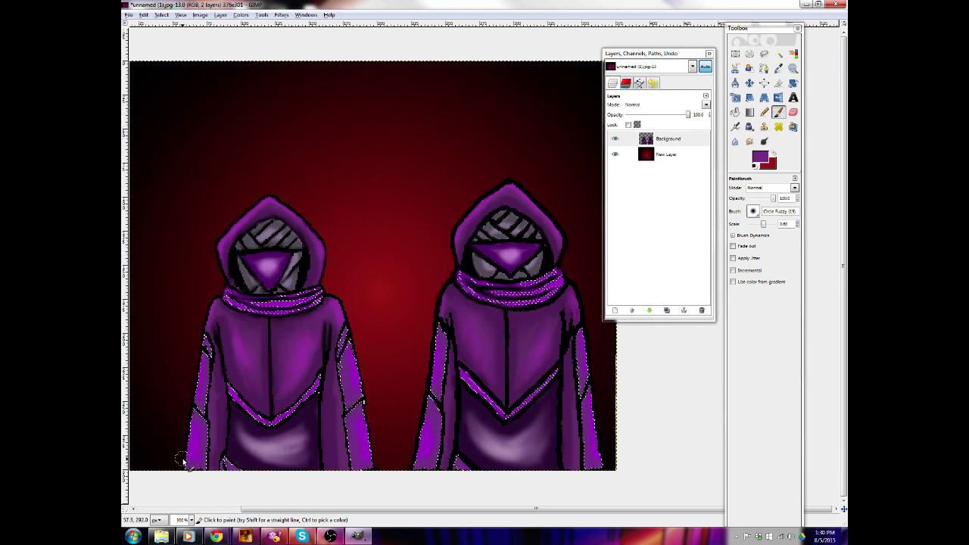
left_click(161, 14)
left_click(174, 40)
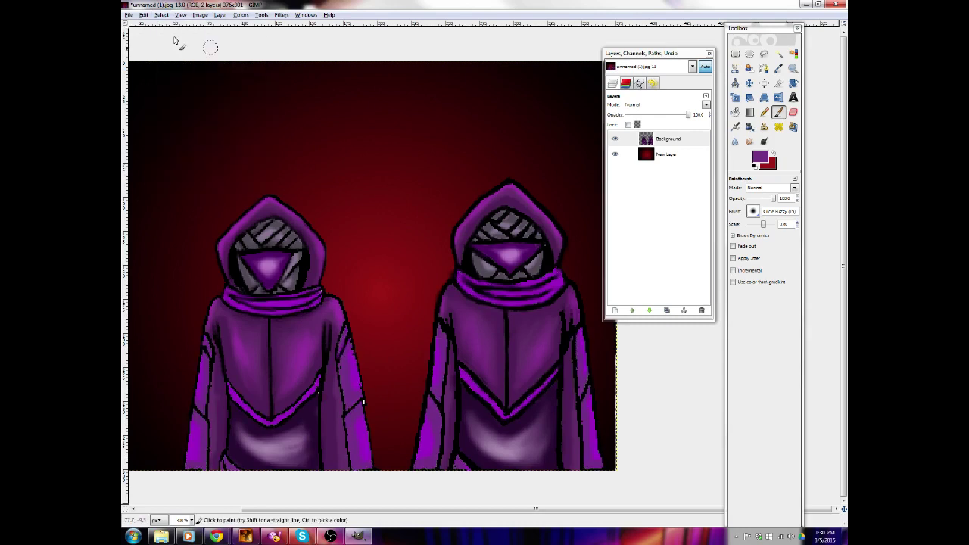
Smudge the new shading on the sleeves and the V-shaped robe trim to blend the purples
left_click(750, 141)
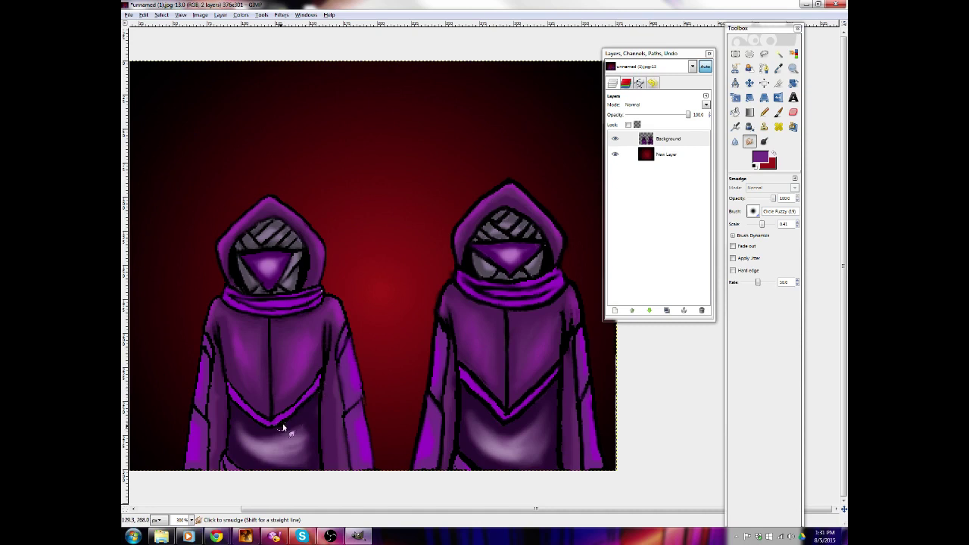
left_click_drag(291, 417, 275, 429)
left_click(793, 68)
left_click(752, 214)
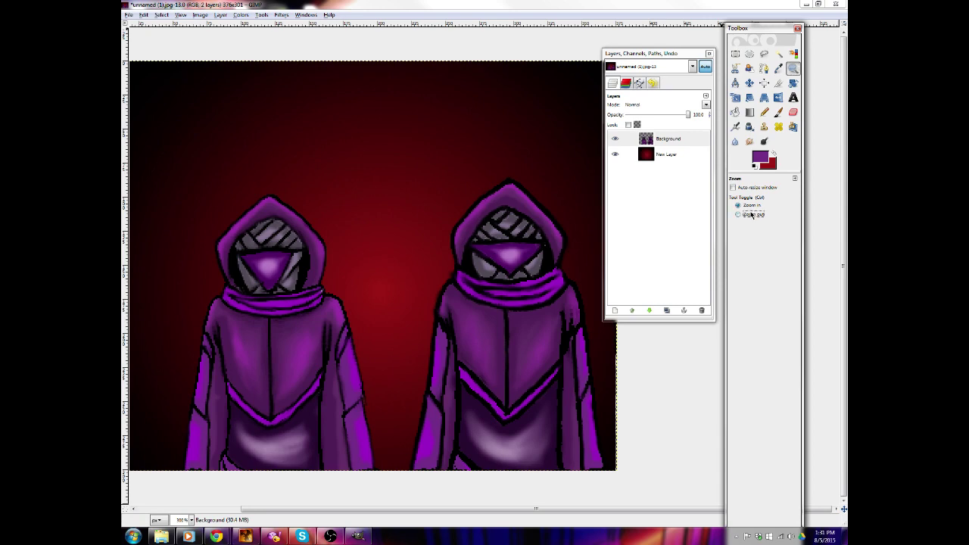
Add a new transparent 376 × 301 px layer above the red gradient layer, beneath the hooded figures
left_click(698, 328)
left_click(702, 345)
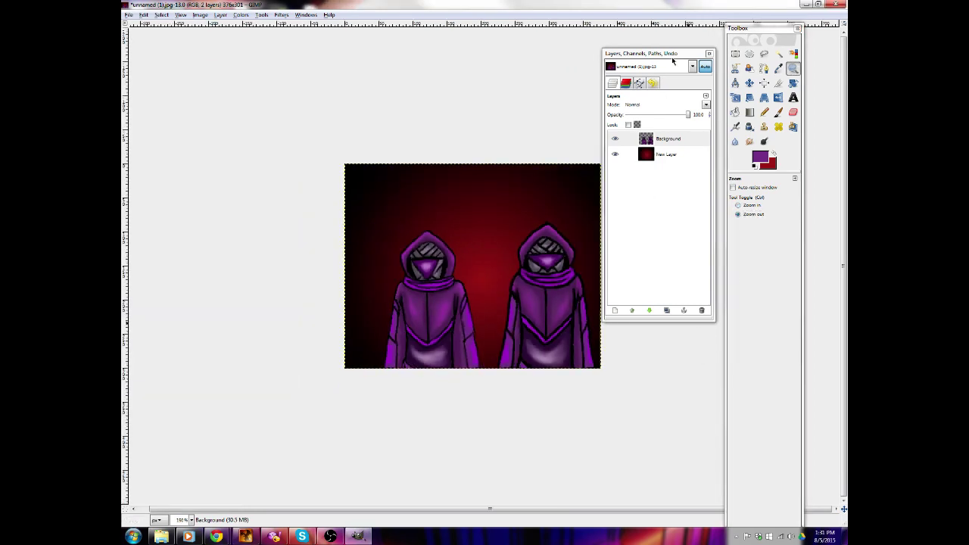
left_click_drag(671, 56, 242, 78)
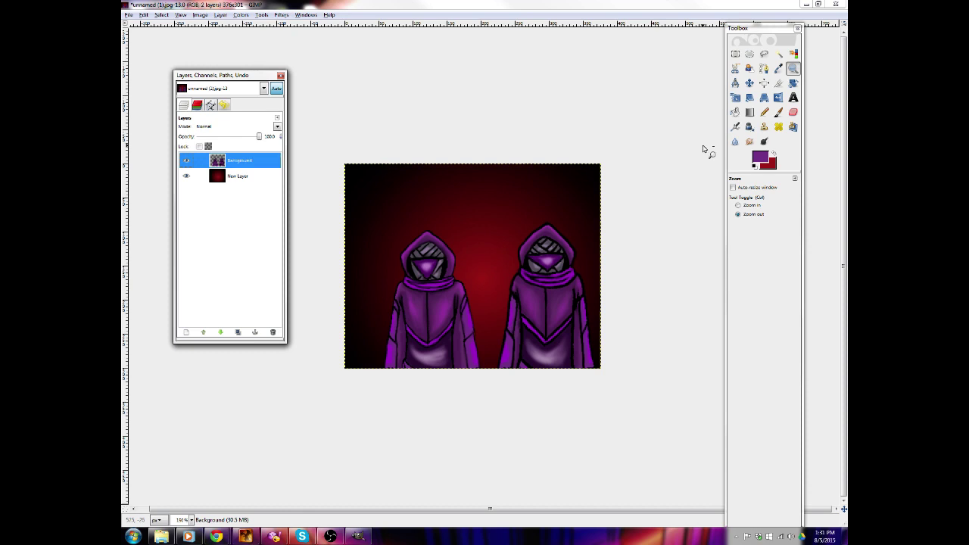
left_click(230, 177)
right_click(241, 181)
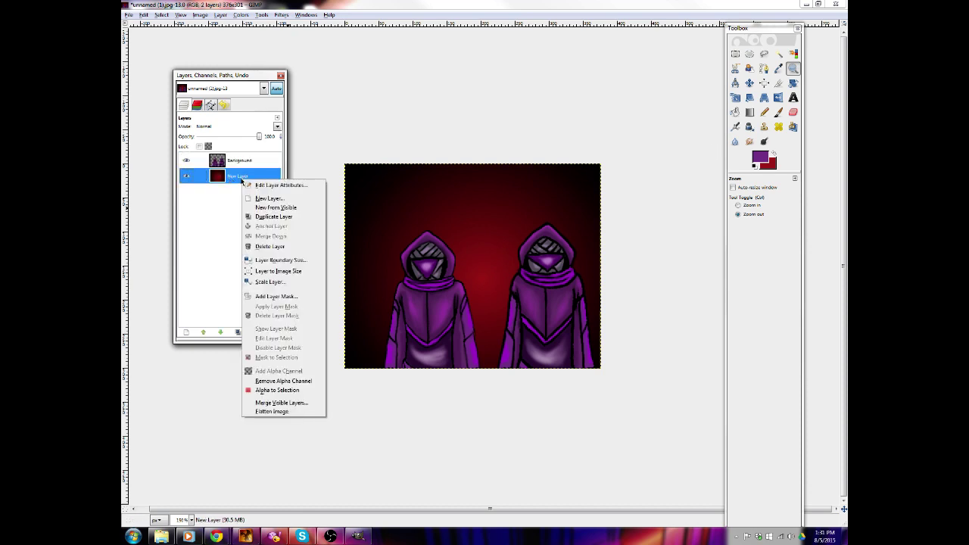
left_click(278, 201)
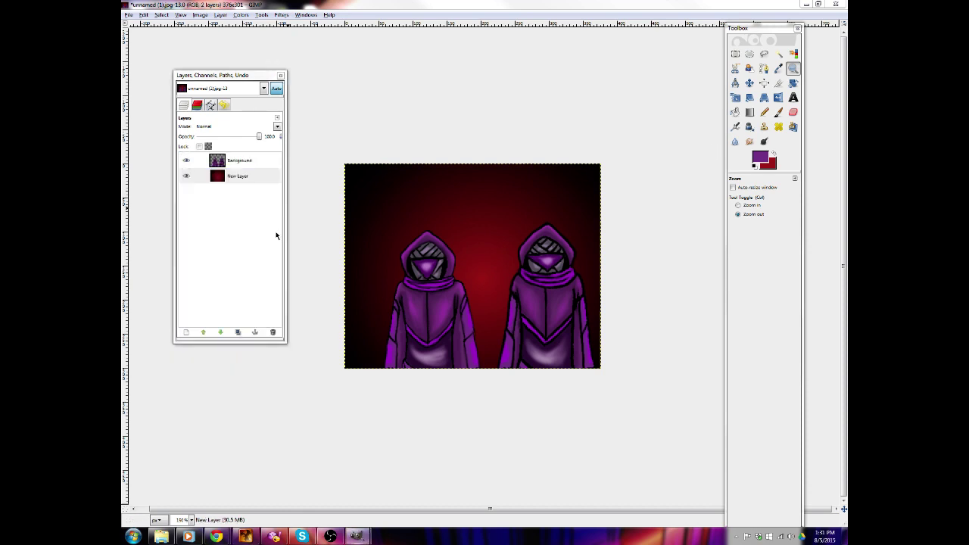
left_click(305, 257)
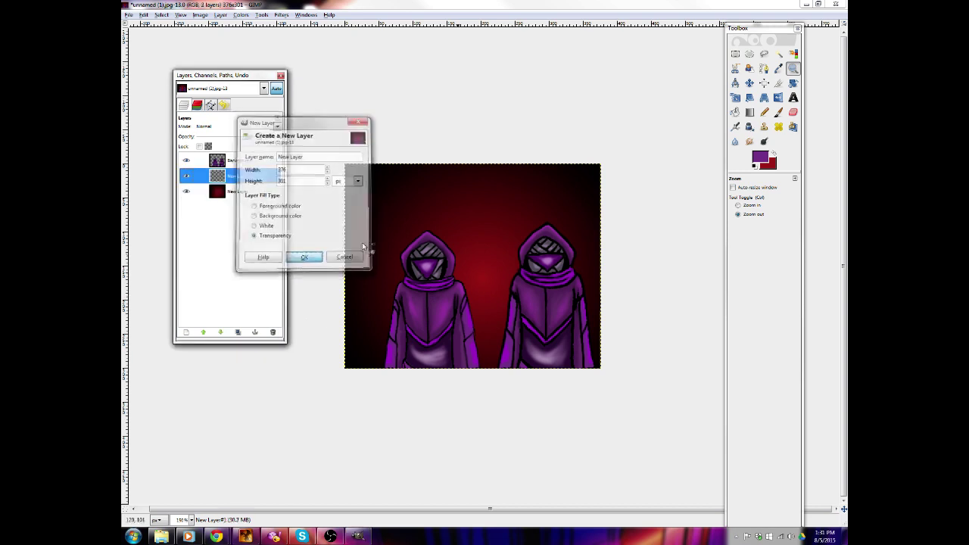
Set the foreground color to a muted grayish purple
left_click(758, 157)
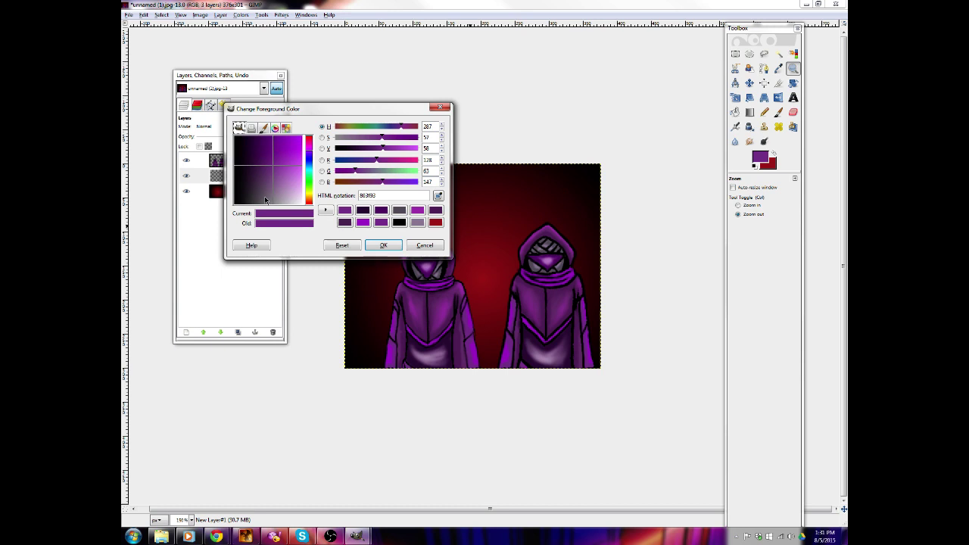
left_click_drag(265, 200, 268, 193)
left_click(371, 244)
Paint a solid grayish-purple wall behind the figures with the Paintbrush, leaving a red arched opening between them
left_click(778, 113)
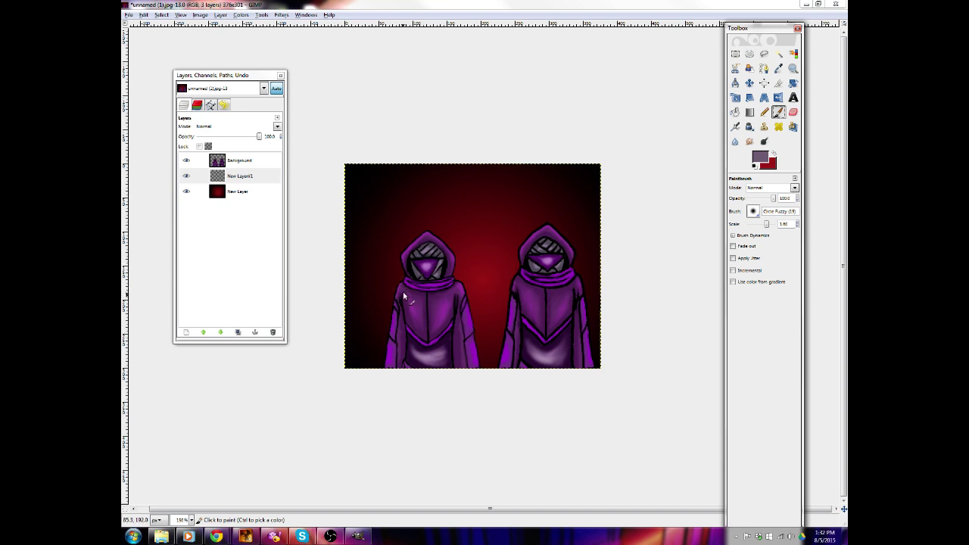
mouse_move(401, 287)
left_mouse_down()
mouse_move(416, 239)
mouse_move(413, 260)
mouse_move(431, 218)
mouse_move(424, 224)
mouse_move(444, 204)
mouse_move(428, 220)
mouse_move(471, 196)
mouse_move(440, 209)
mouse_move(474, 197)
mouse_move(506, 201)
mouse_move(487, 198)
mouse_move(527, 208)
mouse_move(542, 226)
left_mouse_up()
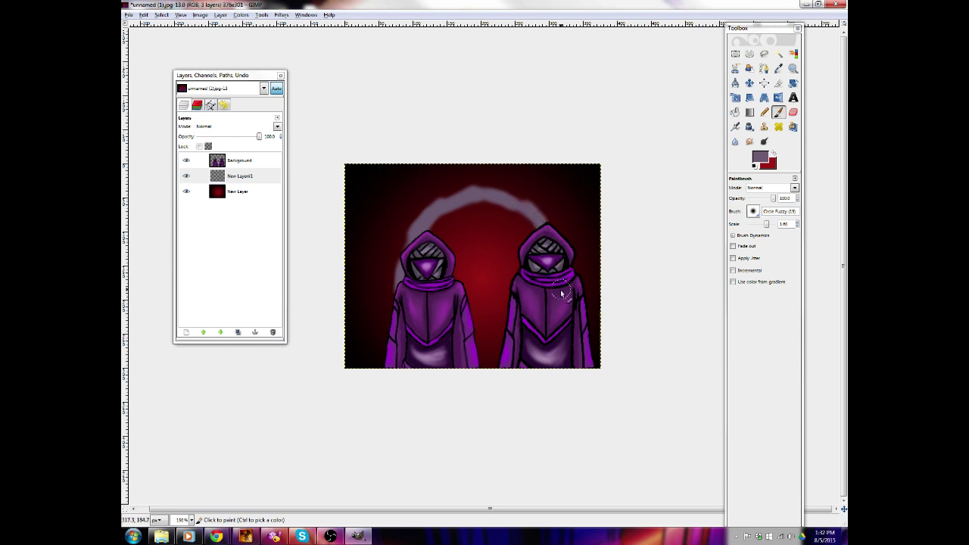
left_click_drag(400, 304, 335, 314)
left_click_drag(573, 304, 595, 306)
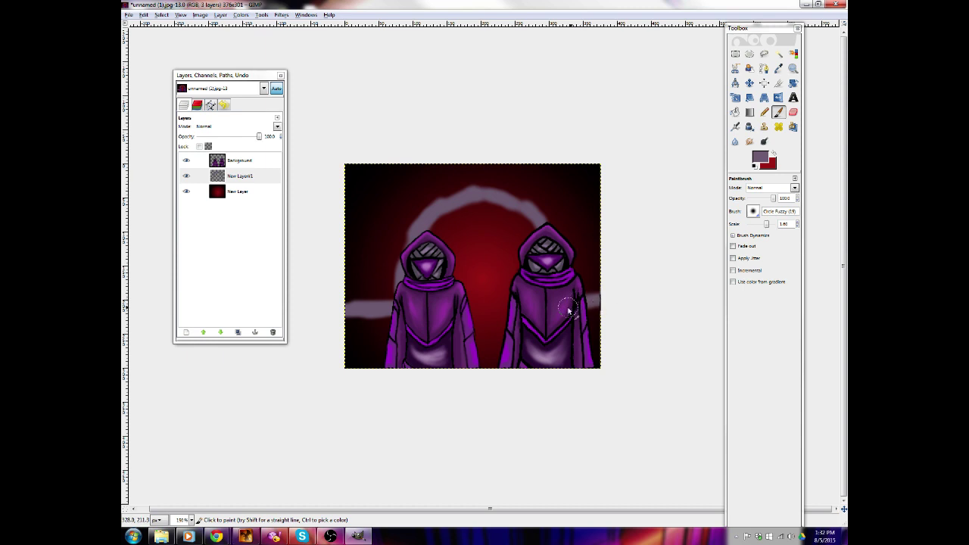
mouse_move(364, 266)
left_mouse_down()
mouse_move(390, 262)
mouse_move(390, 302)
mouse_move(377, 305)
mouse_move(380, 288)
mouse_move(349, 292)
mouse_move(363, 297)
mouse_move(348, 308)
mouse_move(389, 281)
mouse_move(399, 234)
mouse_move(423, 199)
mouse_move(368, 210)
mouse_move(361, 255)
mouse_move(389, 240)
mouse_move(372, 232)
mouse_move(393, 116)
mouse_move(369, 102)
left_mouse_up()
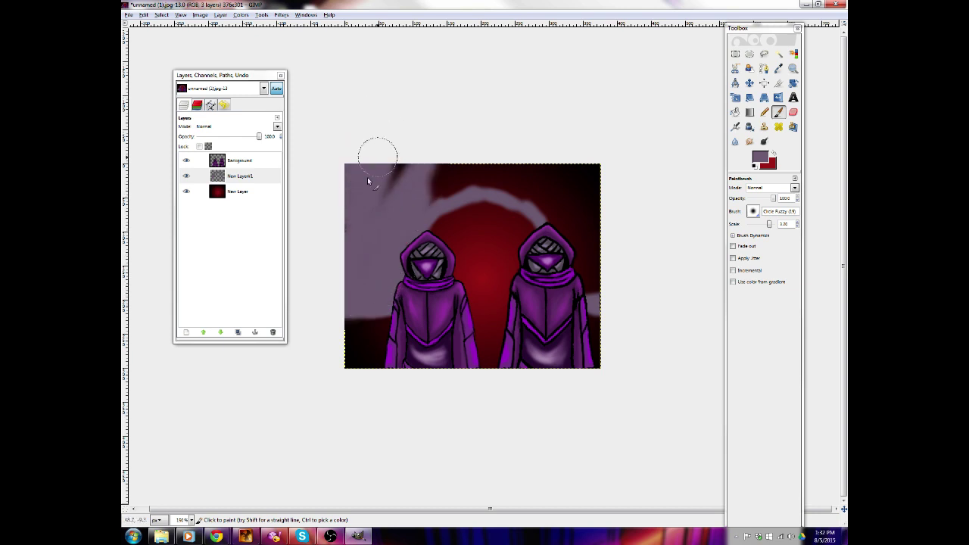
mouse_move(367, 177)
left_mouse_down()
mouse_move(413, 199)
mouse_move(478, 156)
mouse_move(512, 160)
mouse_move(469, 190)
mouse_move(388, 197)
mouse_move(407, 174)
mouse_move(470, 150)
mouse_move(363, 182)
mouse_move(521, 144)
mouse_move(517, 178)
mouse_move(420, 205)
mouse_move(579, 159)
mouse_move(497, 181)
mouse_move(561, 209)
mouse_move(584, 242)
mouse_move(580, 277)
mouse_move(582, 266)
mouse_move(592, 279)
mouse_move(593, 225)
mouse_move(578, 191)
mouse_move(589, 170)
left_mouse_up()
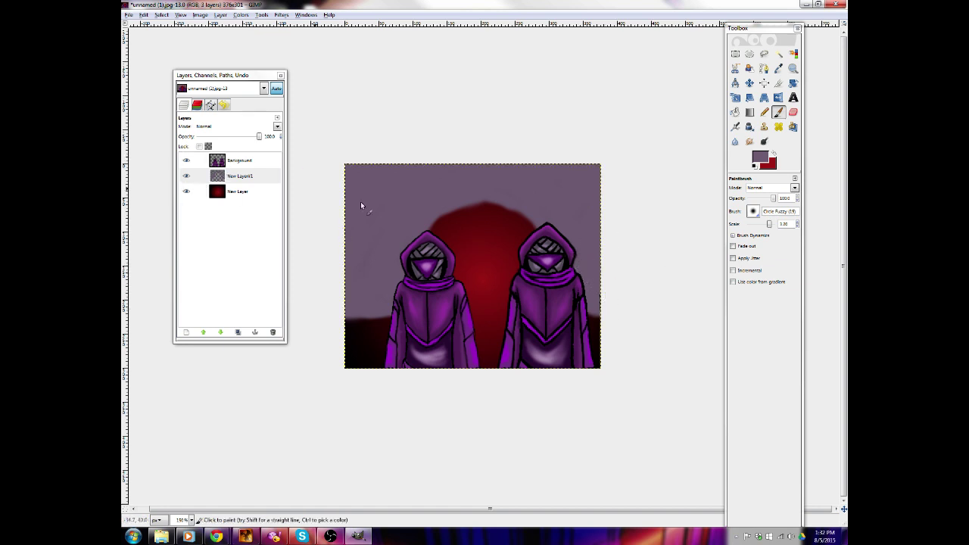
left_click(274, 161)
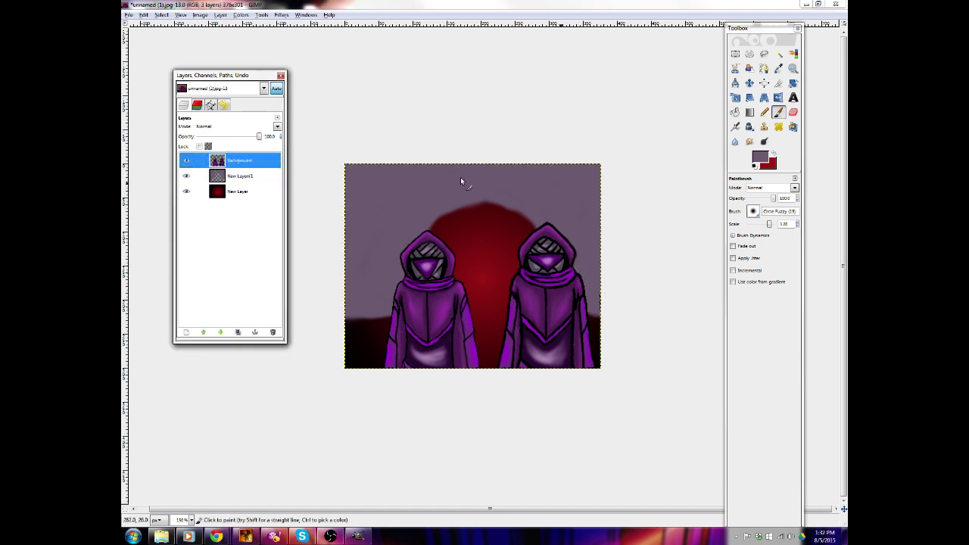
left_click(750, 141)
scroll(599, 299, "up", 6)
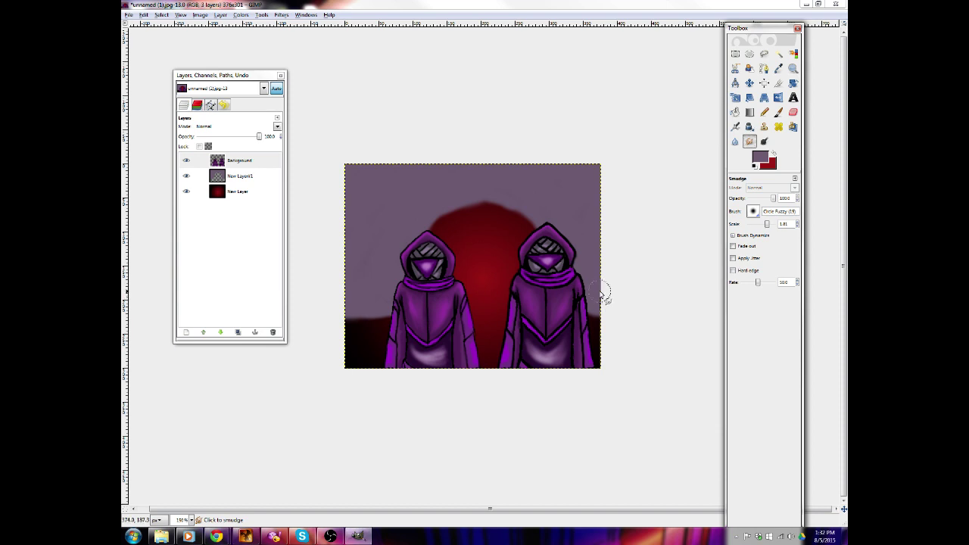
left_click(603, 302)
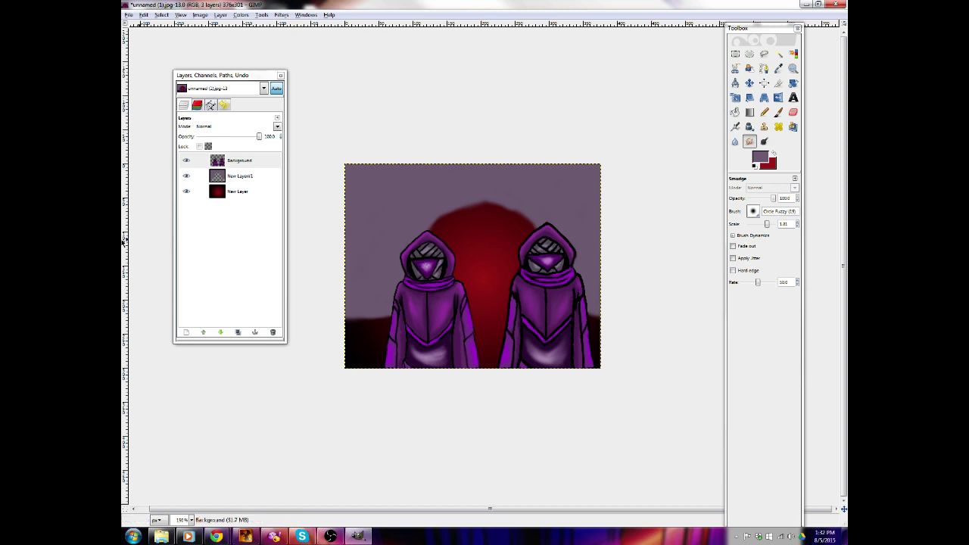
Burn midtones on the wall layer with an enlarged fuzzy brush, shading along the arch's edge and in broad streaks across the wall
left_click(183, 176)
left_click(764, 142)
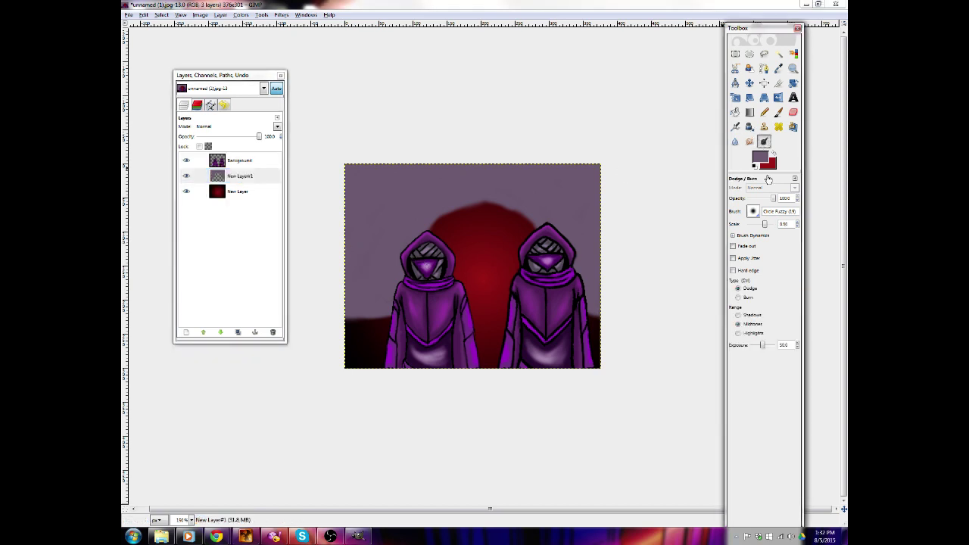
left_click(738, 297)
key("bracketright")
key("bracketright")
key("bracketright")
key("bracketright")
key("bracketright")
key("bracketright")
key("bracketright")
key("bracketright")
key("bracketright")
left_click_drag(472, 203, 427, 248)
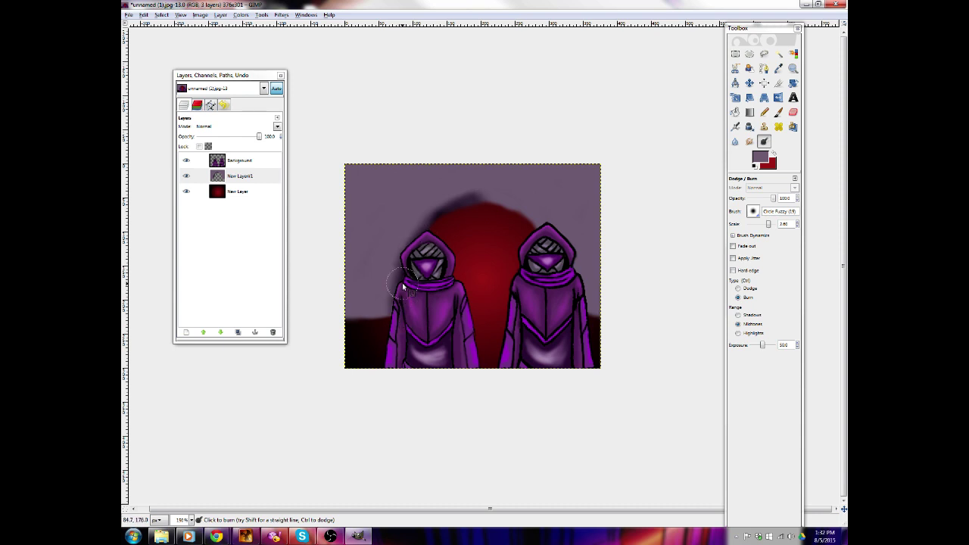
mouse_move(420, 239)
left_mouse_down()
mouse_move(490, 200)
mouse_move(510, 203)
mouse_move(561, 248)
mouse_move(581, 324)
mouse_move(579, 245)
mouse_move(559, 225)
left_mouse_up()
mouse_move(368, 320)
left_mouse_down()
mouse_move(400, 270)
mouse_move(385, 316)
mouse_move(427, 210)
left_mouse_up()
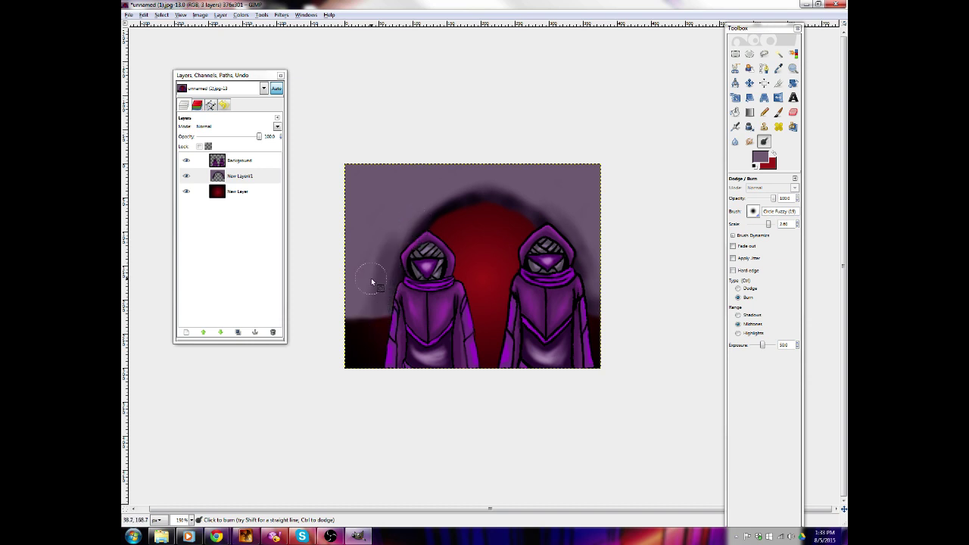
mouse_move(392, 249)
left_mouse_down()
mouse_move(367, 313)
mouse_move(417, 215)
mouse_move(387, 261)
mouse_move(408, 221)
mouse_move(436, 217)
mouse_move(401, 242)
mouse_move(454, 194)
mouse_move(413, 213)
mouse_move(539, 181)
mouse_move(457, 199)
mouse_move(467, 184)
mouse_move(541, 199)
mouse_move(536, 172)
mouse_move(567, 232)
mouse_move(515, 186)
mouse_move(583, 261)
mouse_move(544, 196)
mouse_move(617, 298)
mouse_move(589, 194)
mouse_move(589, 268)
mouse_move(586, 180)
mouse_move(587, 200)
mouse_move(573, 174)
mouse_move(606, 200)
mouse_move(556, 163)
mouse_move(609, 200)
mouse_move(421, 187)
mouse_move(350, 232)
mouse_move(437, 169)
mouse_move(342, 262)
mouse_move(439, 158)
mouse_move(346, 288)
mouse_move(382, 205)
mouse_move(358, 302)
mouse_move(365, 318)
mouse_move(412, 188)
left_mouse_up()
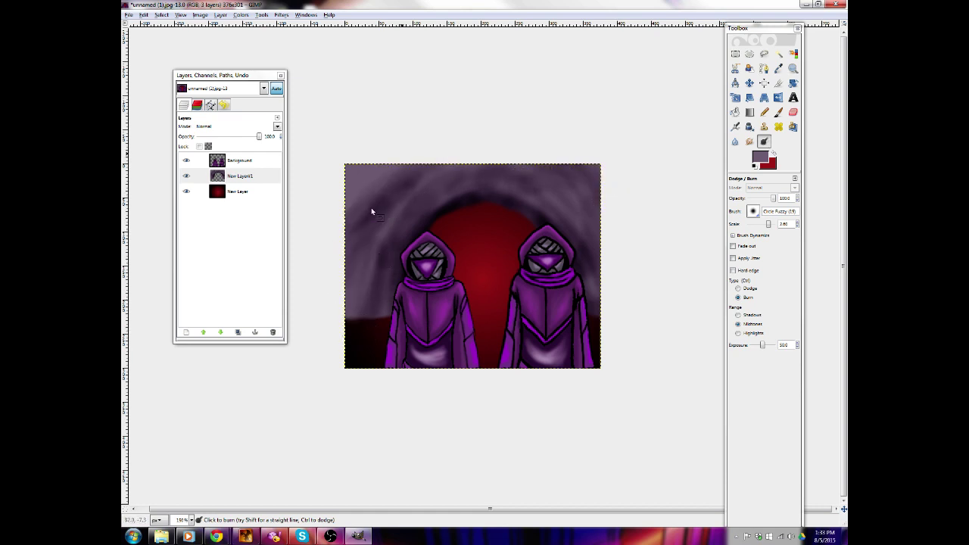
Burn dark horizontal mortar lines into the wall on both sides of the arch with a smaller brush
mouse_move(371, 211)
left_mouse_down()
mouse_move(371, 175)
mouse_move(385, 156)
mouse_move(387, 243)
mouse_move(330, 241)
left_mouse_up()
key("bracketleft")
key("bracketleft")
key("bracketleft")
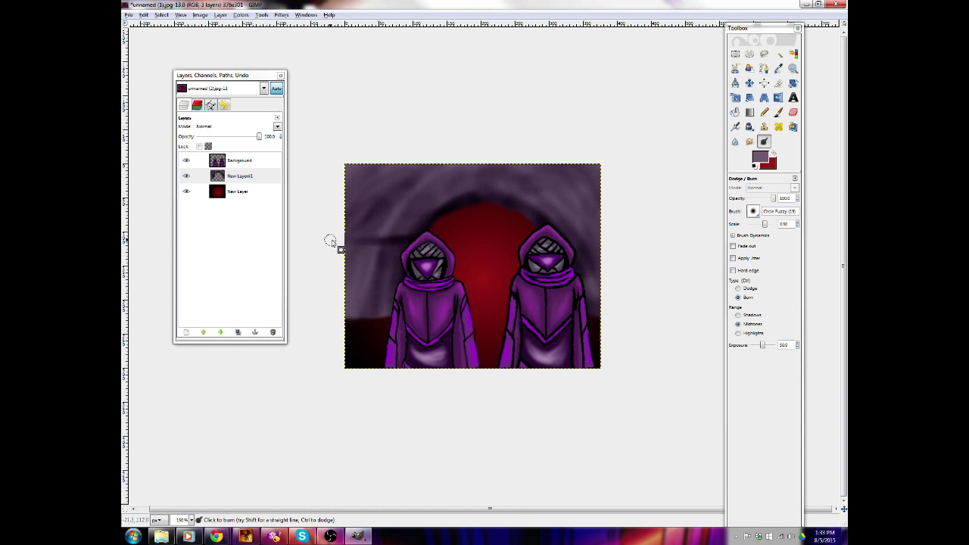
mouse_move(393, 239)
left_mouse_down()
mouse_move(306, 250)
mouse_move(336, 254)
left_mouse_up()
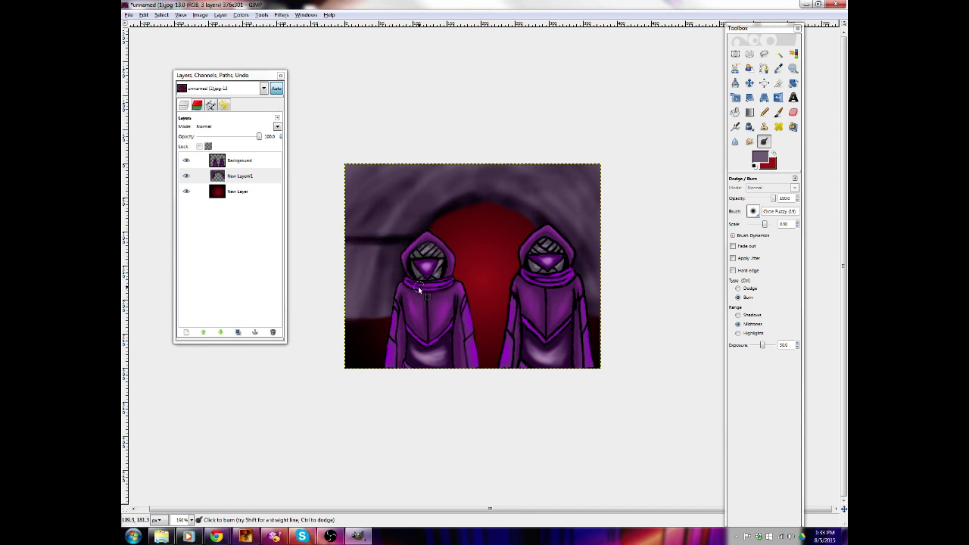
mouse_move(408, 283)
left_mouse_down()
mouse_move(290, 281)
mouse_move(306, 279)
left_mouse_up()
mouse_move(382, 261)
left_mouse_down()
mouse_move(333, 263)
mouse_move(328, 252)
mouse_move(404, 258)
mouse_move(356, 265)
left_mouse_up()
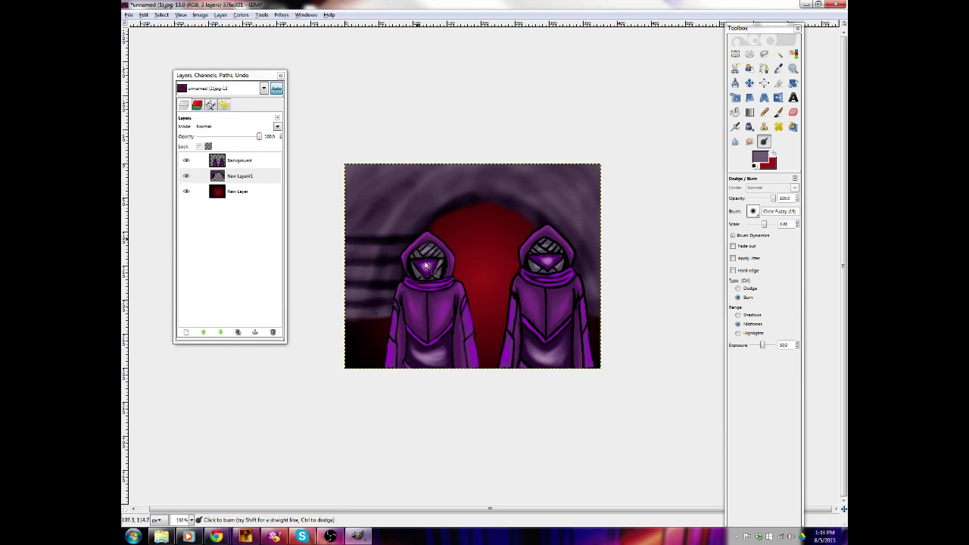
left_click_drag(447, 216, 341, 218)
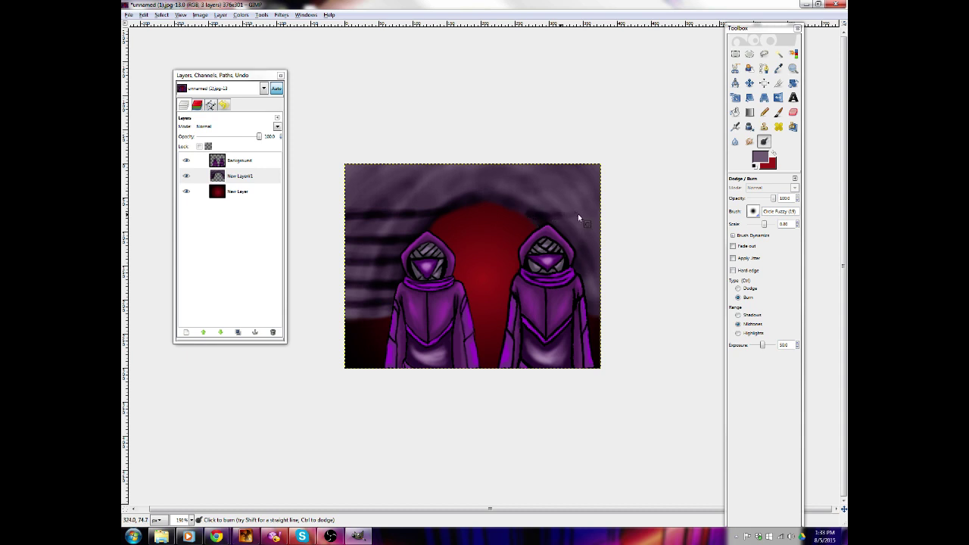
mouse_move(578, 214)
left_mouse_down()
mouse_move(524, 214)
mouse_move(595, 217)
mouse_move(556, 237)
mouse_move(579, 242)
mouse_move(551, 237)
mouse_move(621, 237)
left_mouse_up()
left_click_drag(552, 236, 624, 242)
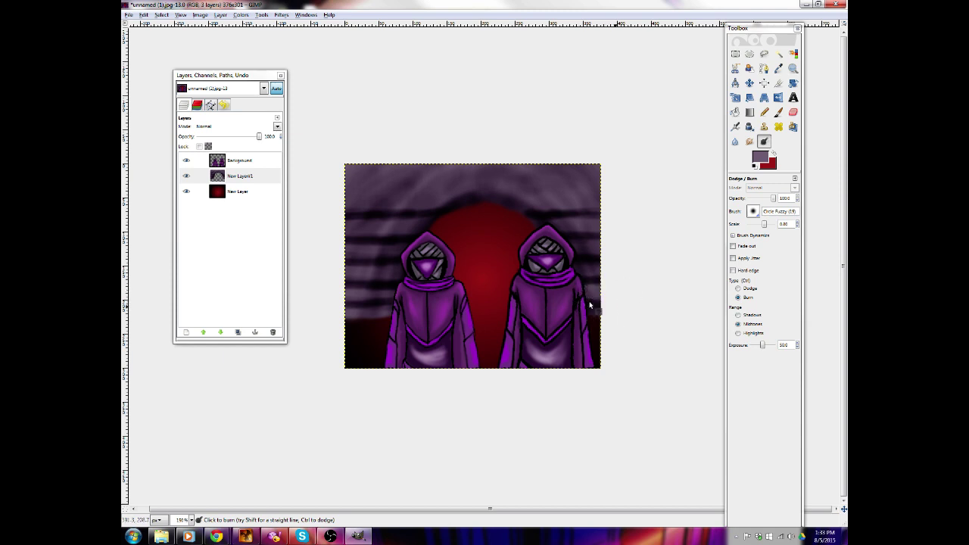
Burn the remaining upper mortar line and vertical joints to form bricks, and darken the wall around the arch's top with a larger brush
left_click_drag(342, 187, 436, 192)
mouse_move(520, 188)
left_mouse_down()
mouse_move(454, 189)
mouse_move(552, 184)
mouse_move(460, 193)
mouse_move(519, 193)
mouse_move(630, 179)
mouse_move(528, 186)
left_mouse_up()
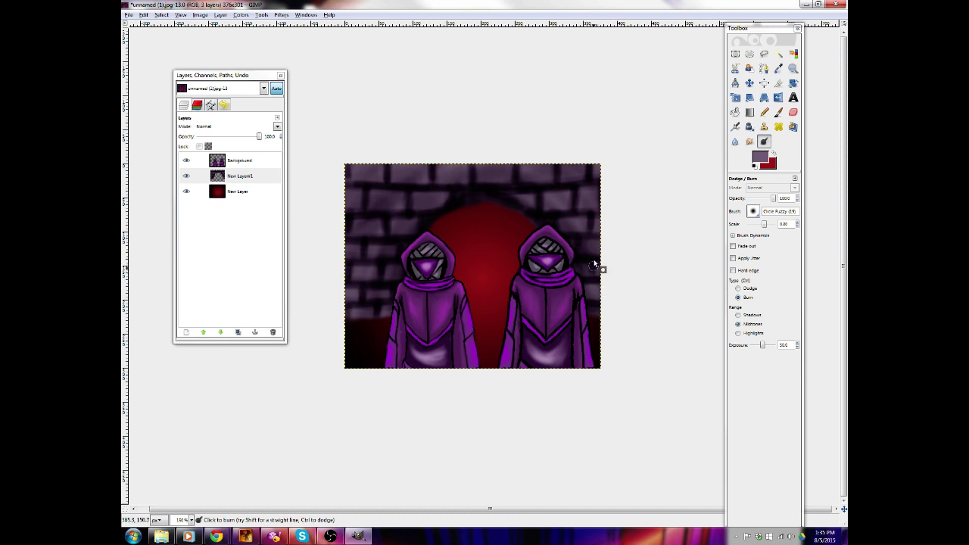
mouse_move(594, 265)
left_mouse_down()
mouse_move(595, 299)
mouse_move(597, 271)
mouse_move(593, 280)
left_mouse_up()
mouse_move(564, 247)
left_mouse_down()
mouse_move(554, 247)
mouse_move(559, 256)
left_mouse_up()
key("bracketright")
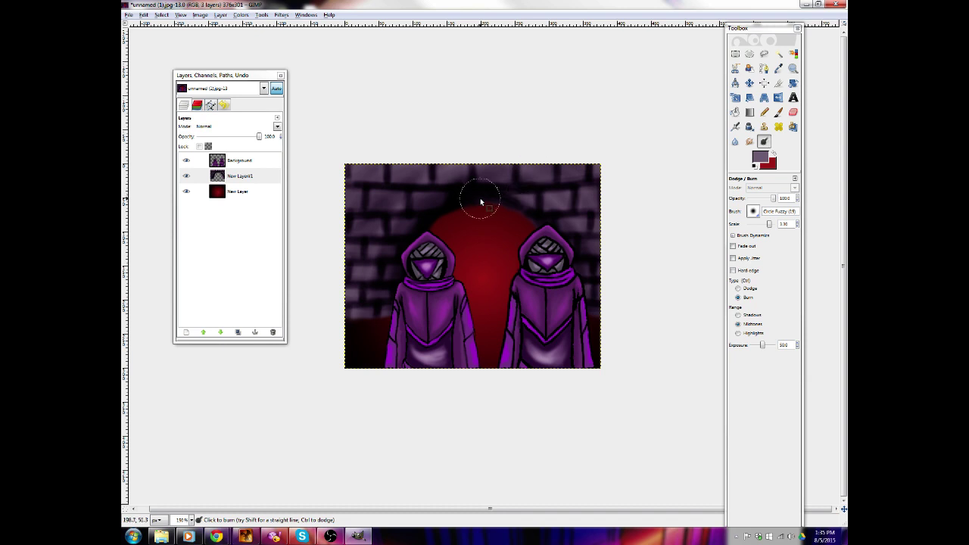
On the red gradient layer, burn the area inside the arch darker and dodge a bright glow at its center
left_click(252, 192)
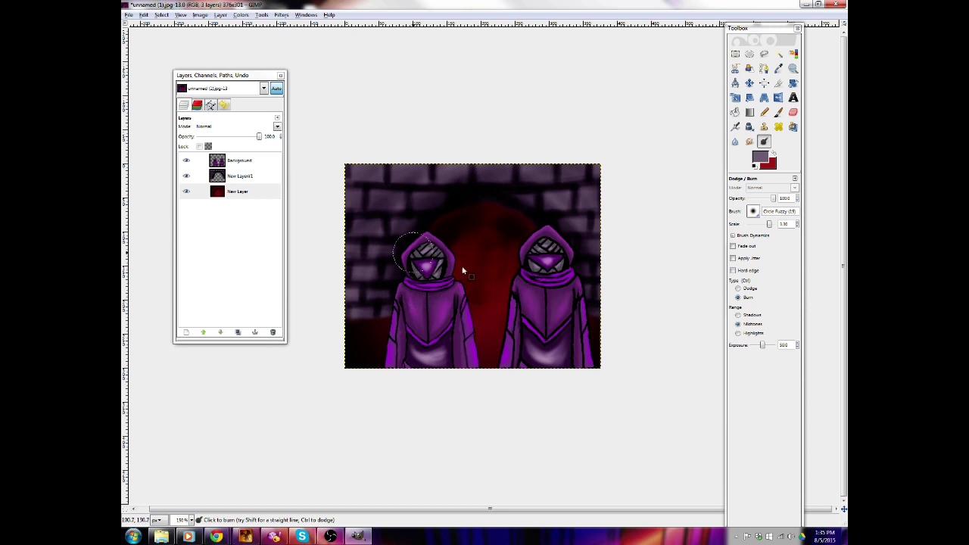
left_click(738, 289)
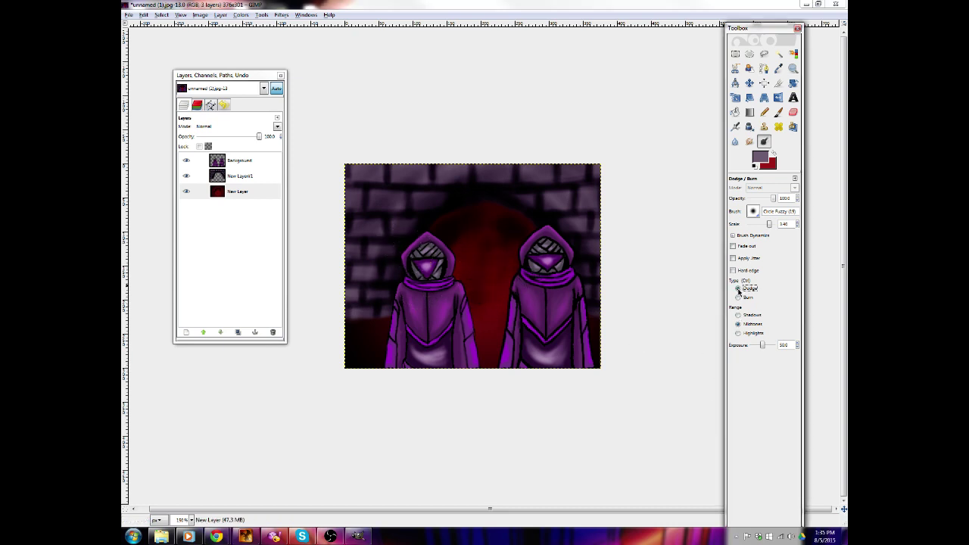
left_click(484, 270)
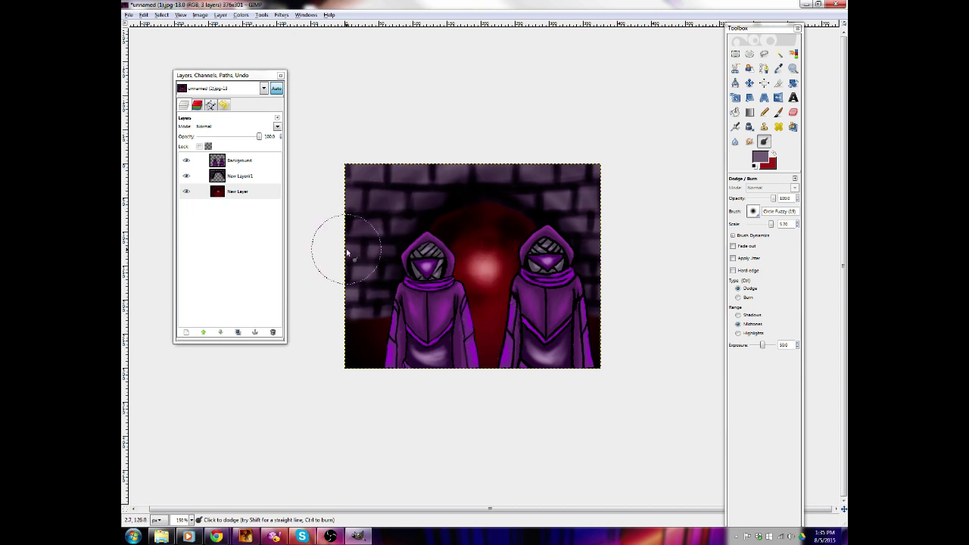
Dodge bright highlights onto the brick wall's left and right edges at head height with a larger brush
key("bracketright")
key("bracketright")
left_click(254, 177)
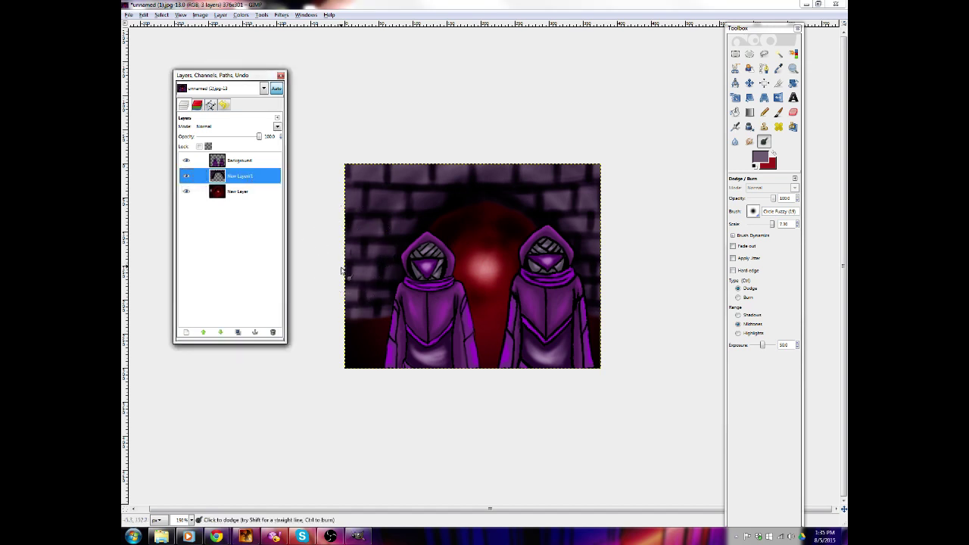
left_click_drag(330, 250, 368, 261)
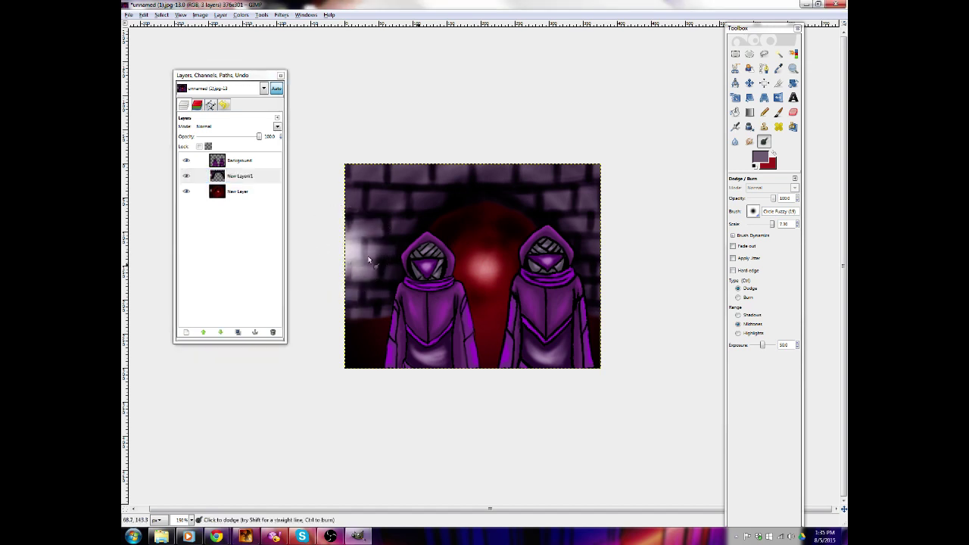
left_click_drag(589, 244, 599, 250)
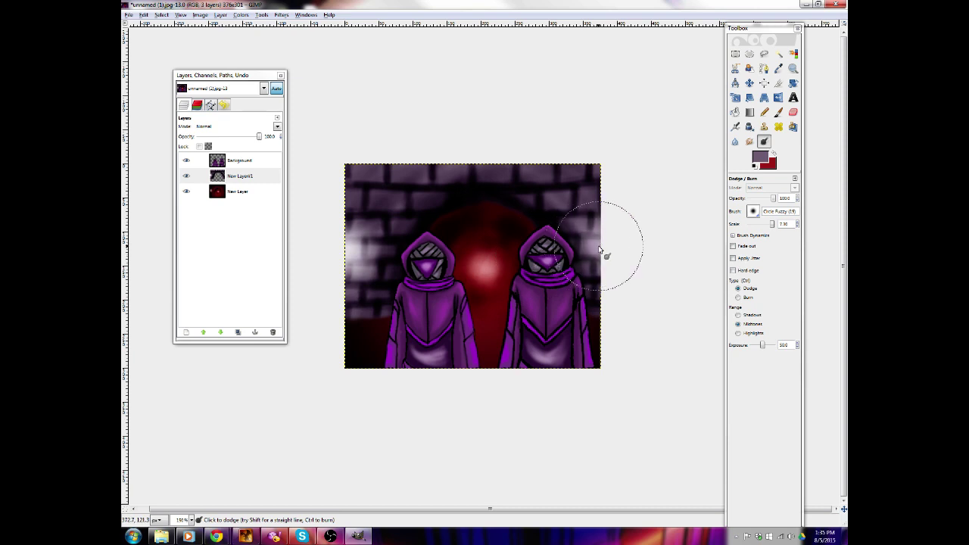
left_click(599, 246)
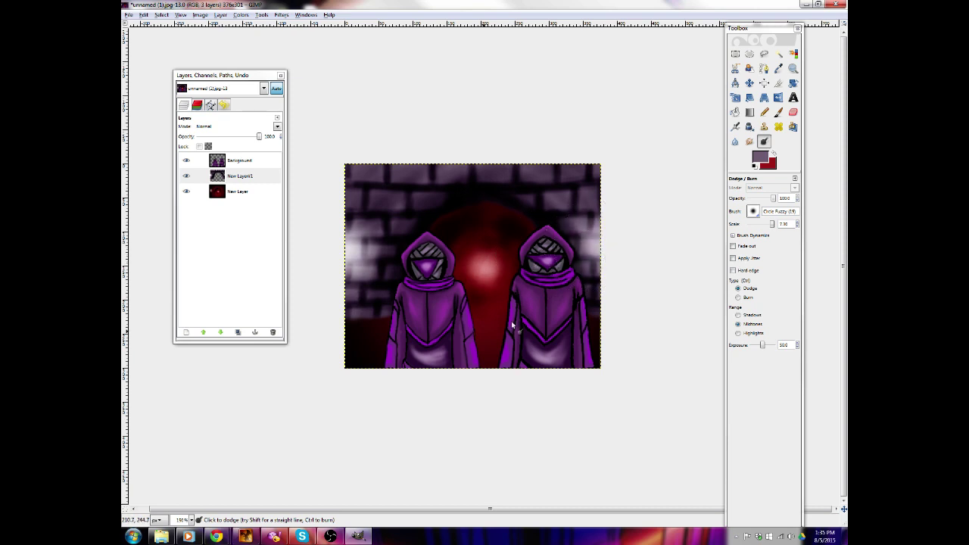
Burn the bricks along the top of the wall darker with the large brush
left_click(736, 297)
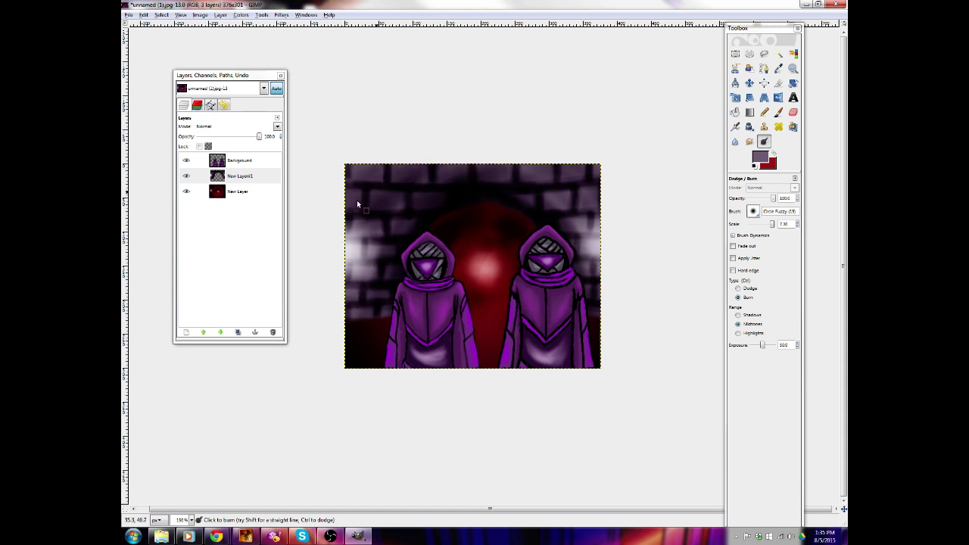
mouse_move(561, 179)
left_mouse_down()
mouse_move(612, 203)
mouse_move(590, 186)
left_mouse_up()
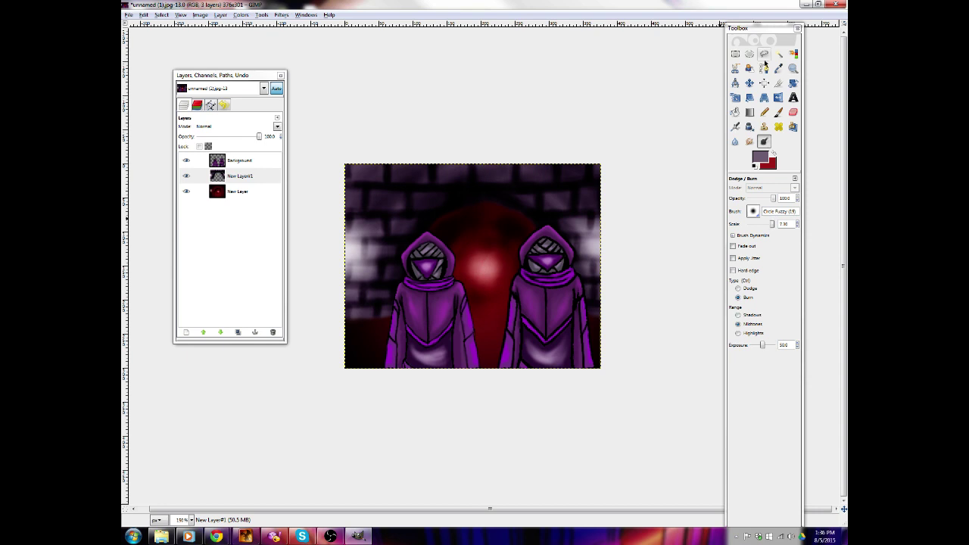
Merge the hooded figures layer down into the brick wall layer, and merge the result down into the red gradient layer
left_click(233, 162)
right_click(232, 164)
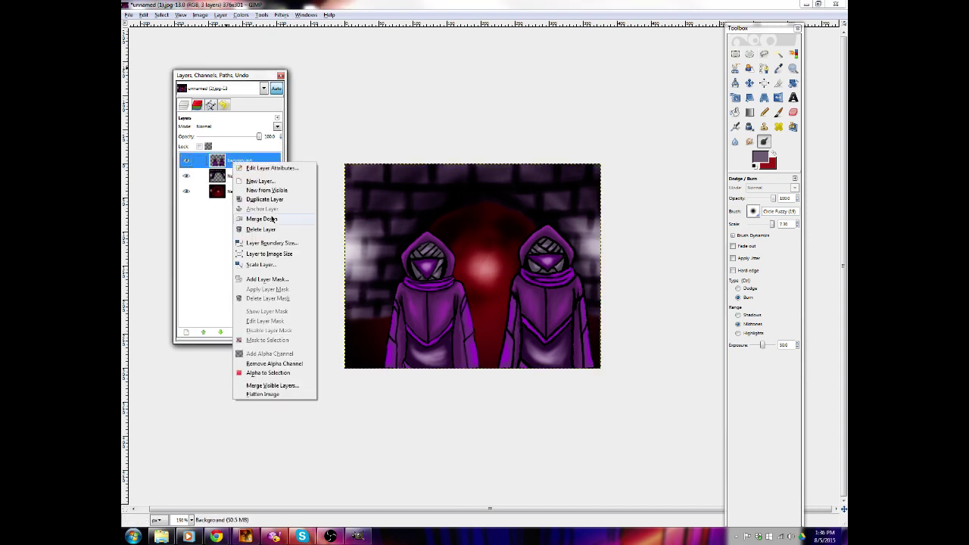
left_click(274, 219)
right_click(254, 162)
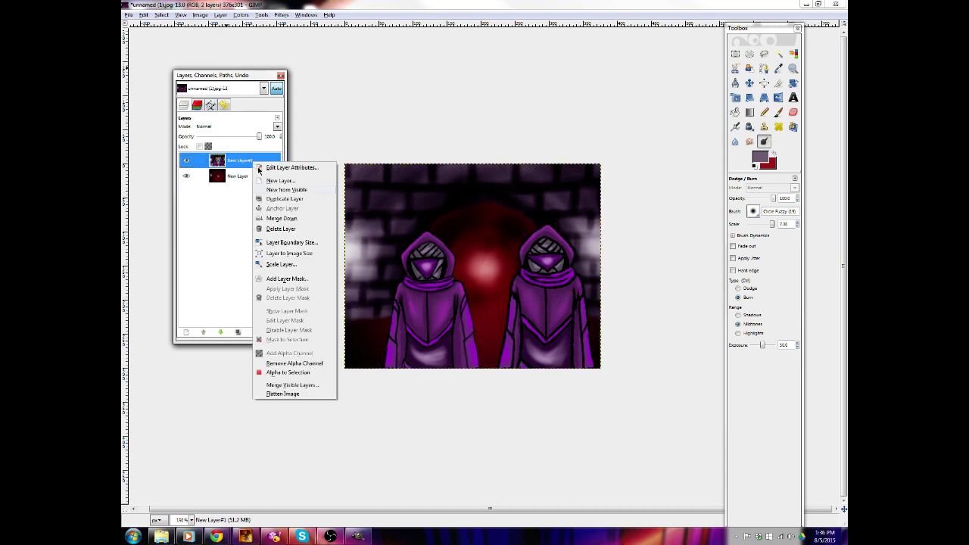
left_click(290, 218)
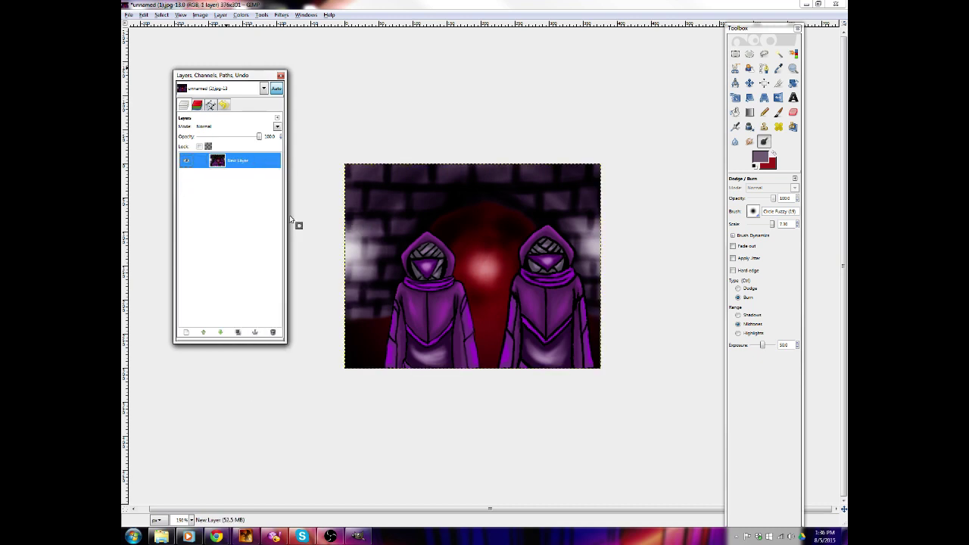
Duplicate the merged layer, try the Laplace edge-detect filter on the copy, and undo the filter
right_click(232, 173)
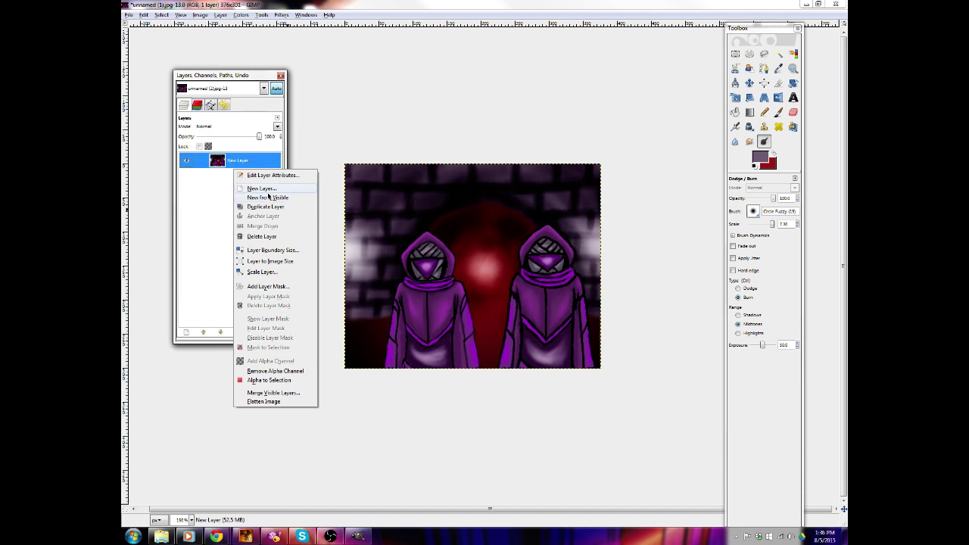
left_click(270, 204)
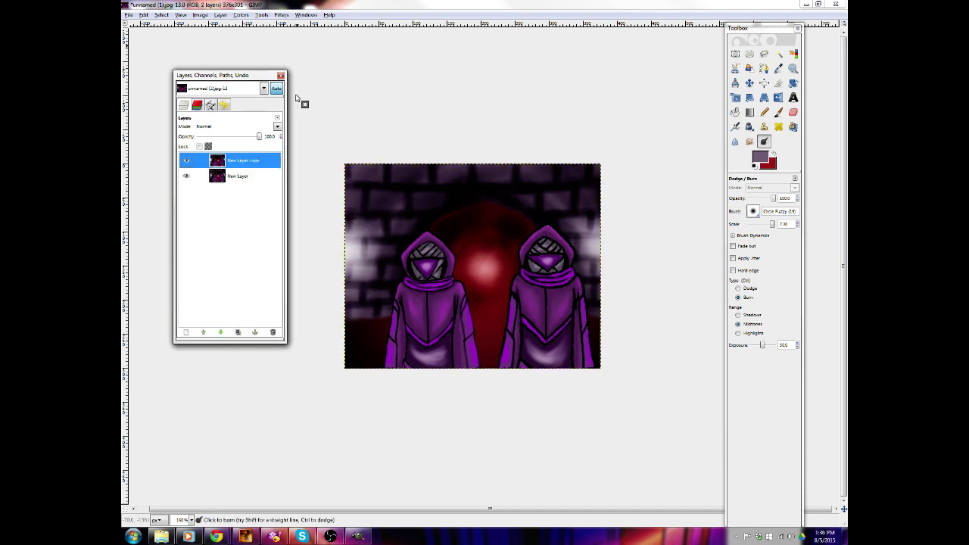
left_click(282, 14)
mouse_move(327, 111)
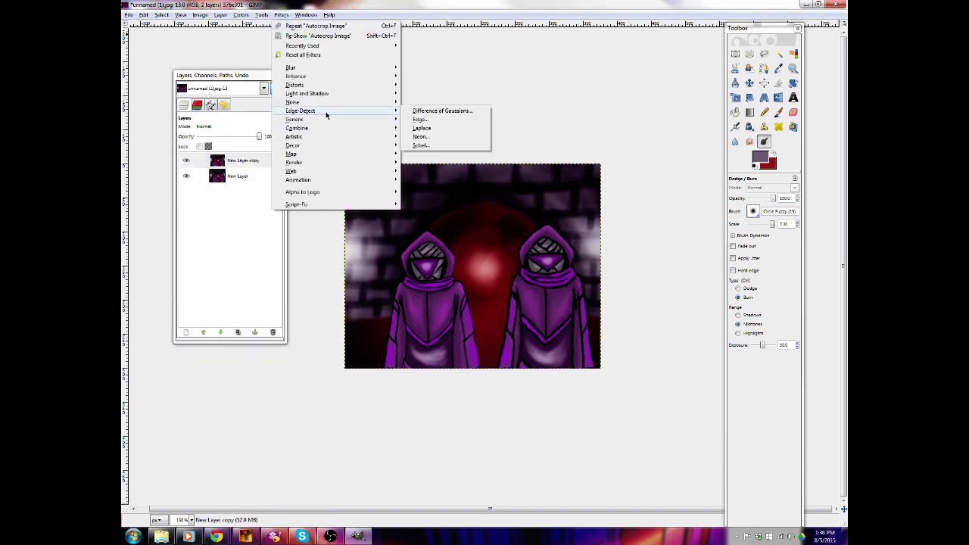
left_click(448, 128)
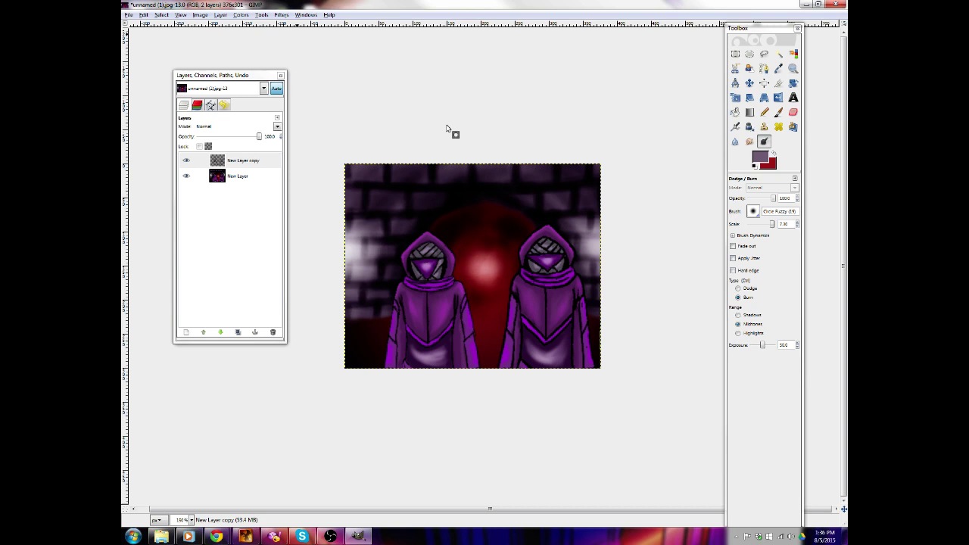
left_click(147, 14)
left_click(150, 25)
Apply the Edge filter to the layer copy with the Sobel algorithm, amount 2.0 and Smear
left_click(262, 15)
mouse_move(281, 14)
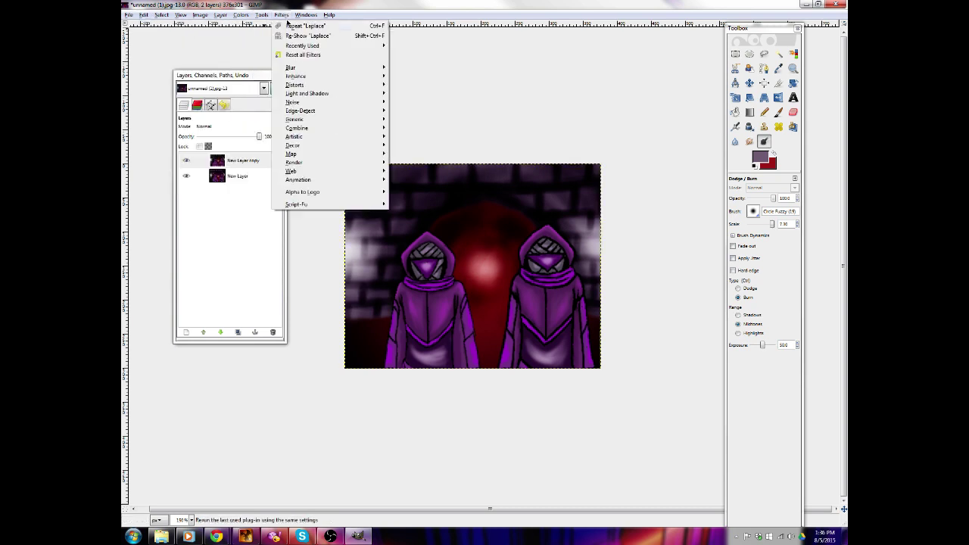
mouse_move(321, 114)
left_click(423, 119)
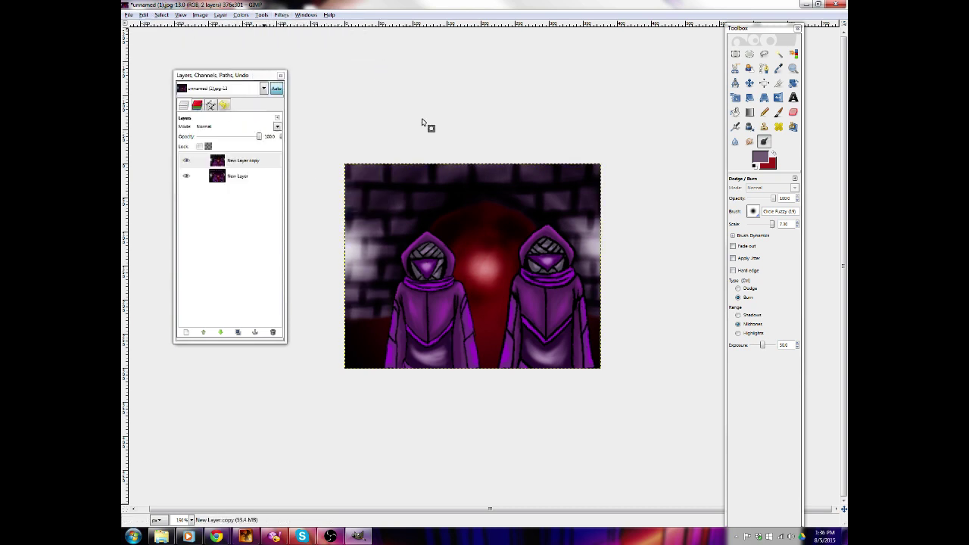
left_click(316, 315)
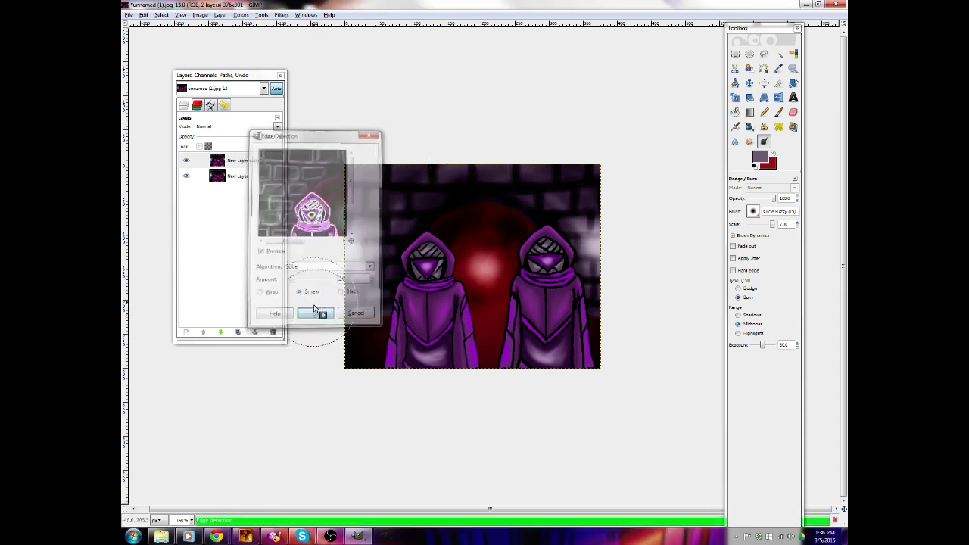
Try the Divide, Screen and Soft light blend modes on the edge-detected copy, and delete that layer
left_click(277, 128)
left_click(277, 128)
scroll(278, 128, "down", 3)
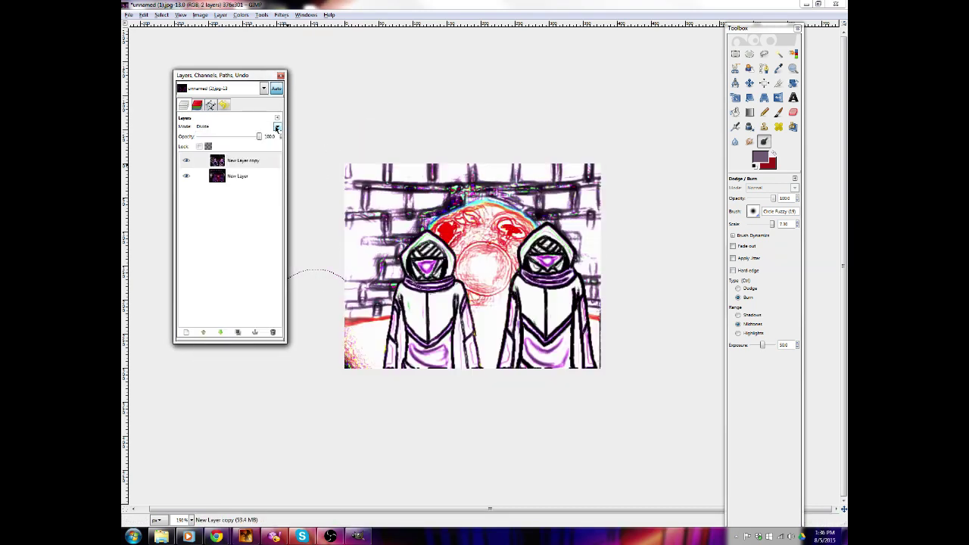
scroll(277, 129, "down", 1)
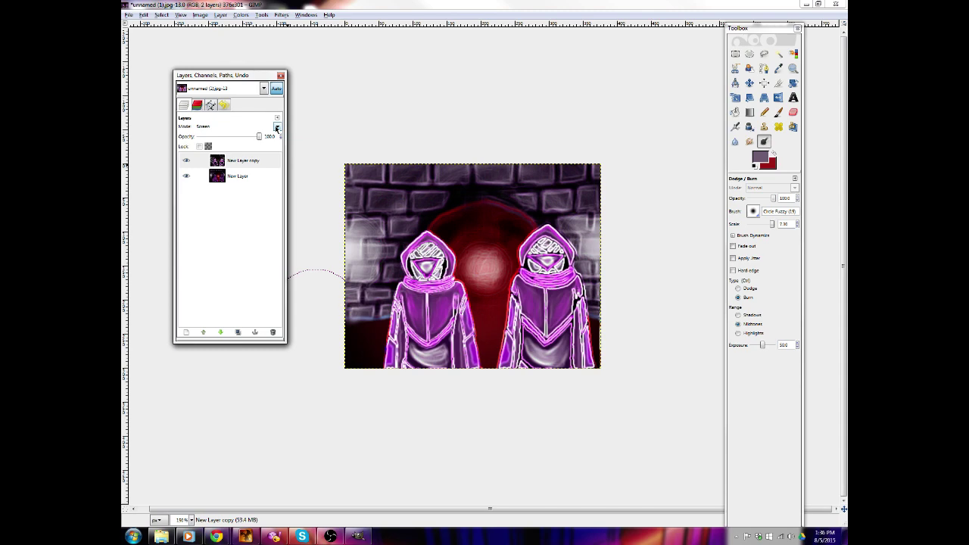
scroll(277, 128, "down", 1)
scroll(277, 128, "down", 4)
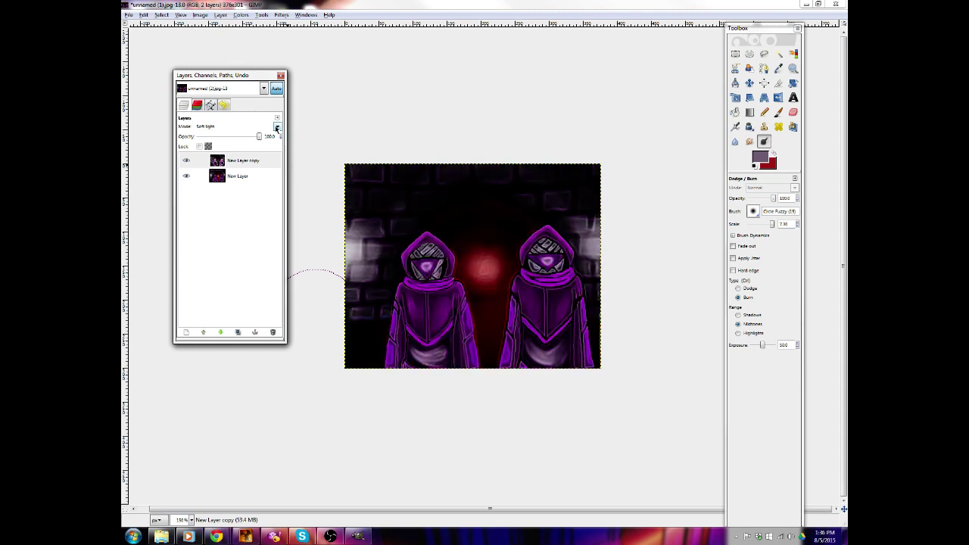
right_click(246, 161)
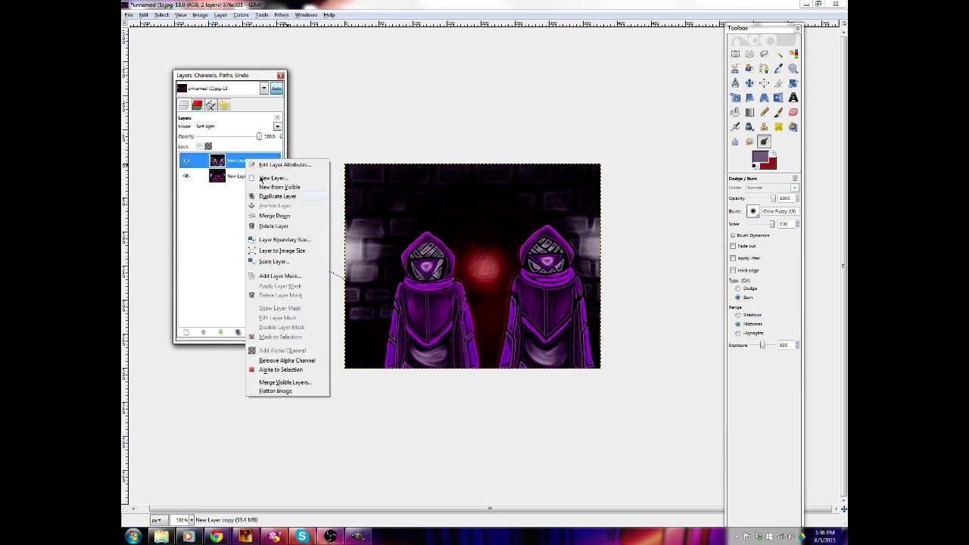
left_click(286, 225)
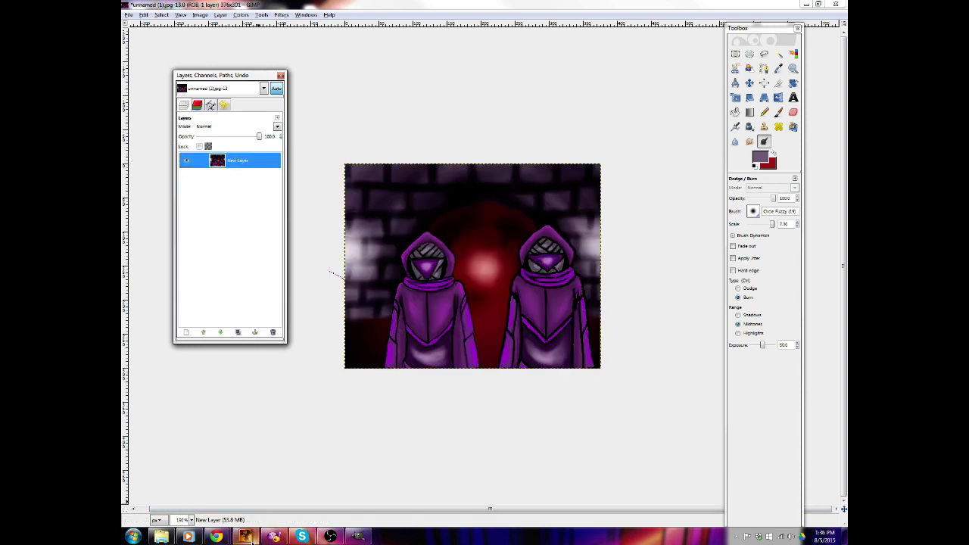
mouse_move(250, 536)
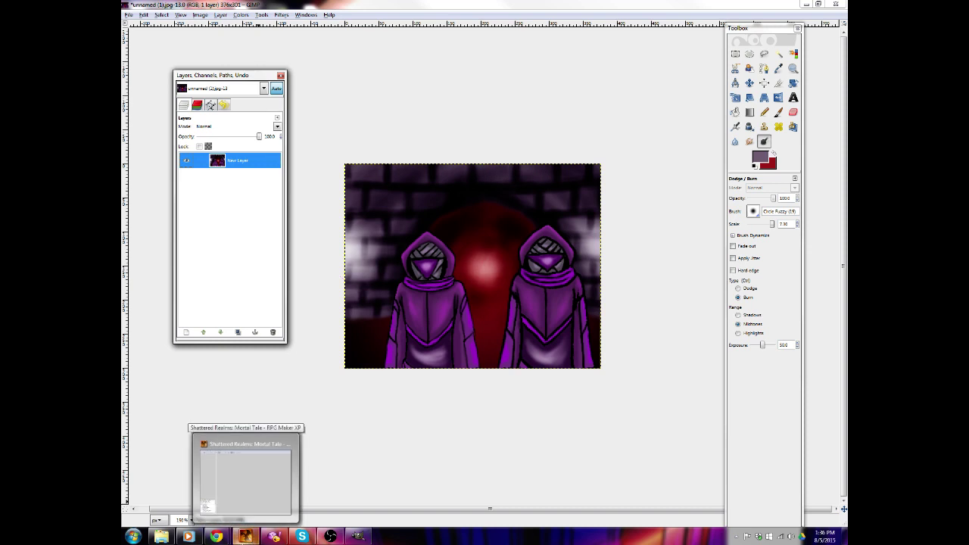
left_click(161, 536)
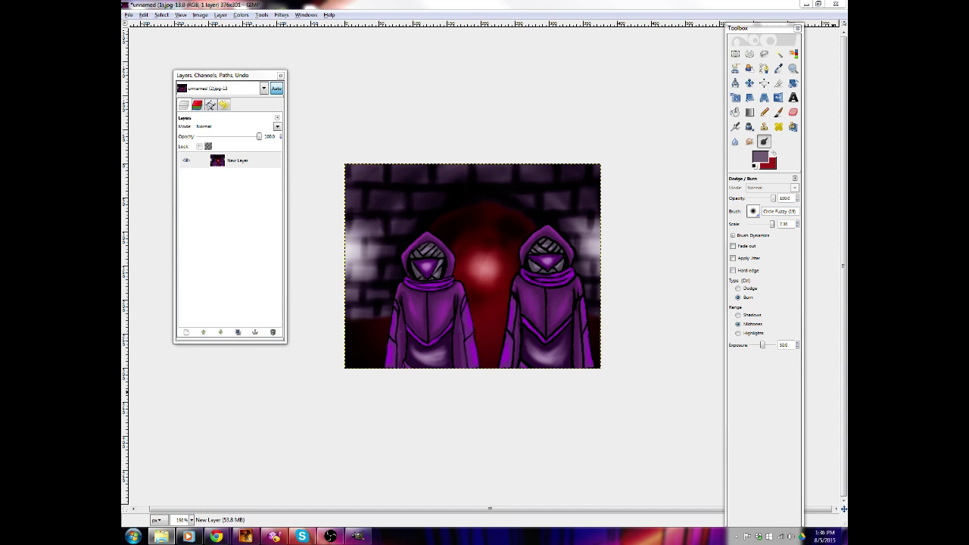
Scale the image to 650 by 500 pixels and move the Layers dock clear of the canvas
left_click(201, 15)
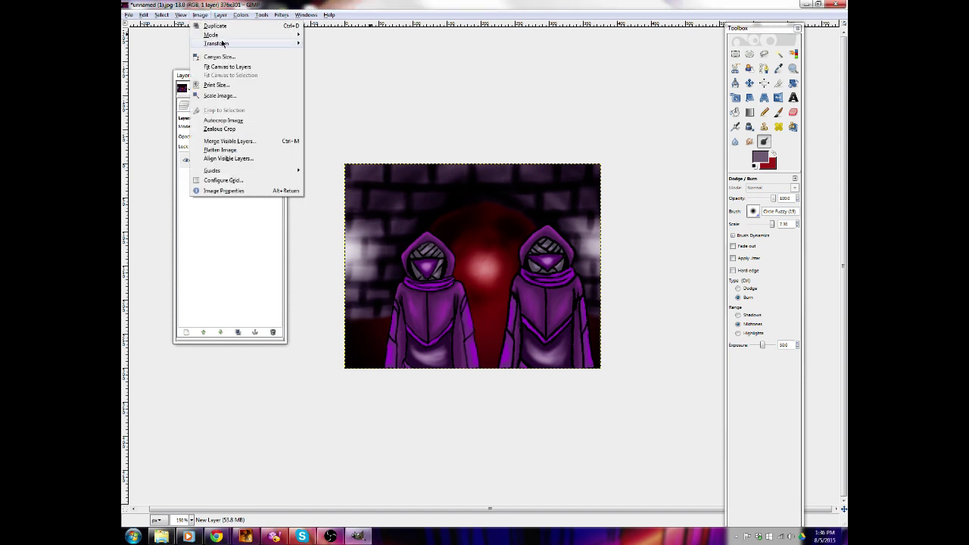
left_click(222, 95)
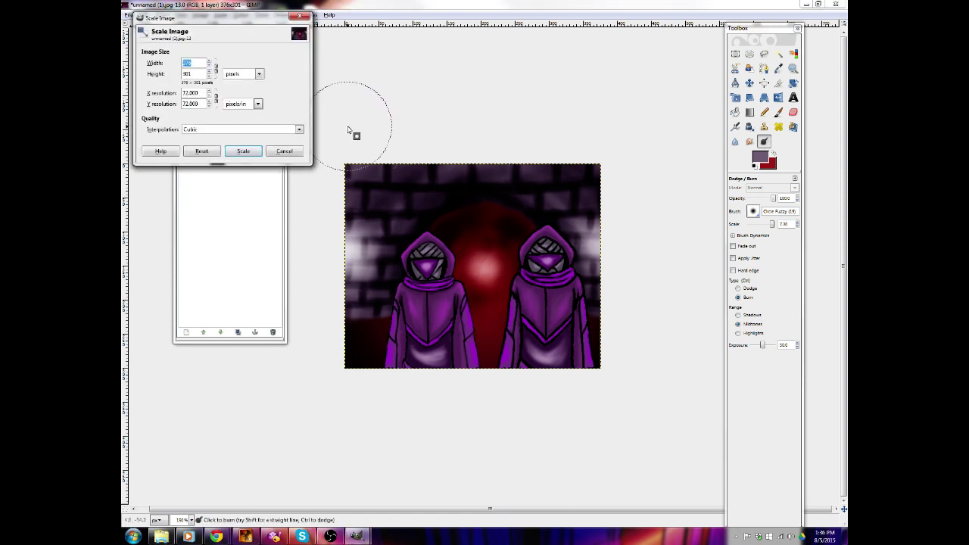
left_click(197, 63)
double_click(196, 63)
key("BackSpace")
double_click(196, 72)
key("BackSpace")
type("500")
left_click(240, 151)
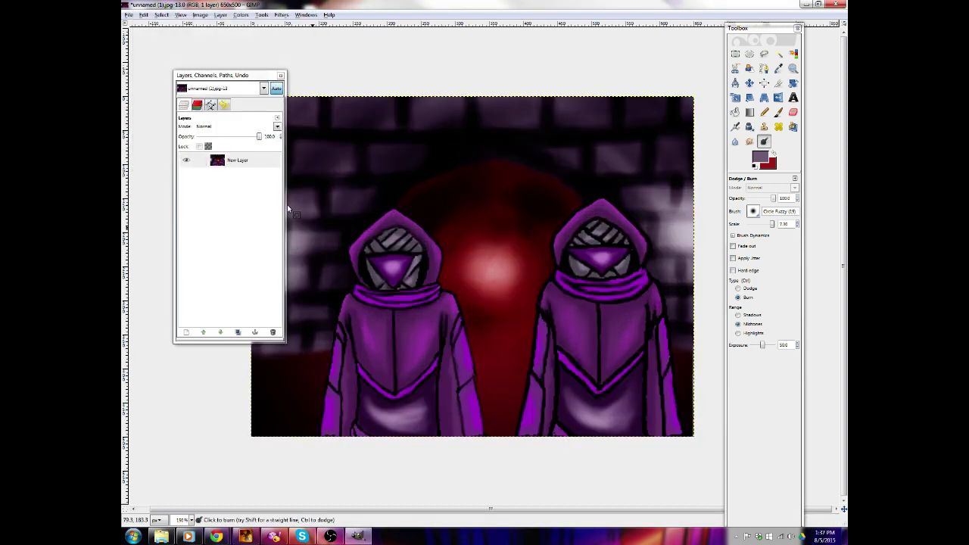
left_click(213, 76)
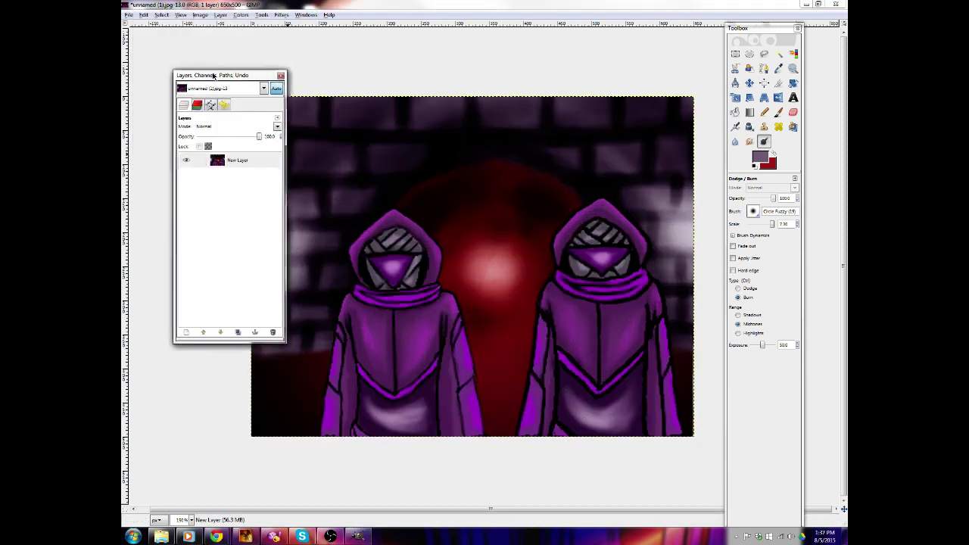
left_click_drag(214, 77, 165, 63)
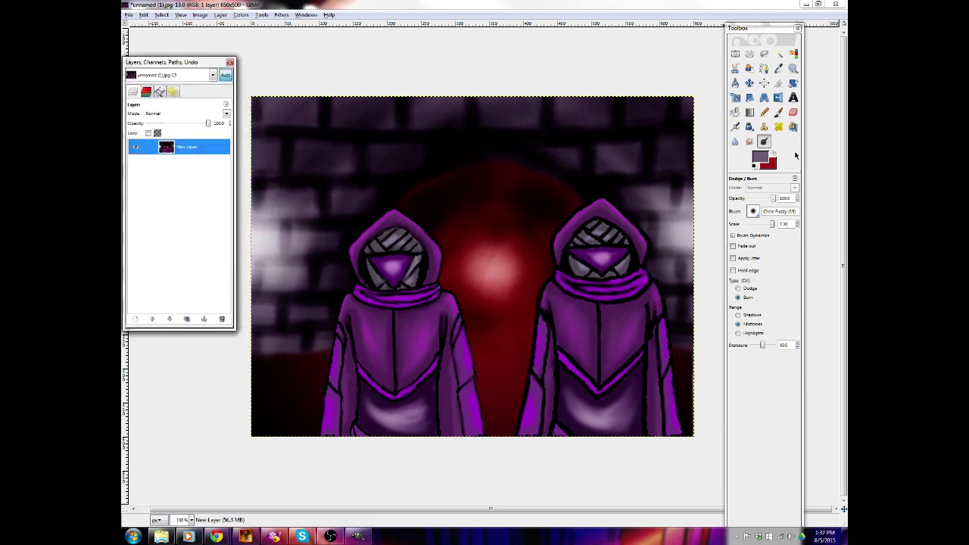
Save the image as Cutscene1Scene1.jpg, exporting it flattened to JPEG at quality 85
left_click(130, 15)
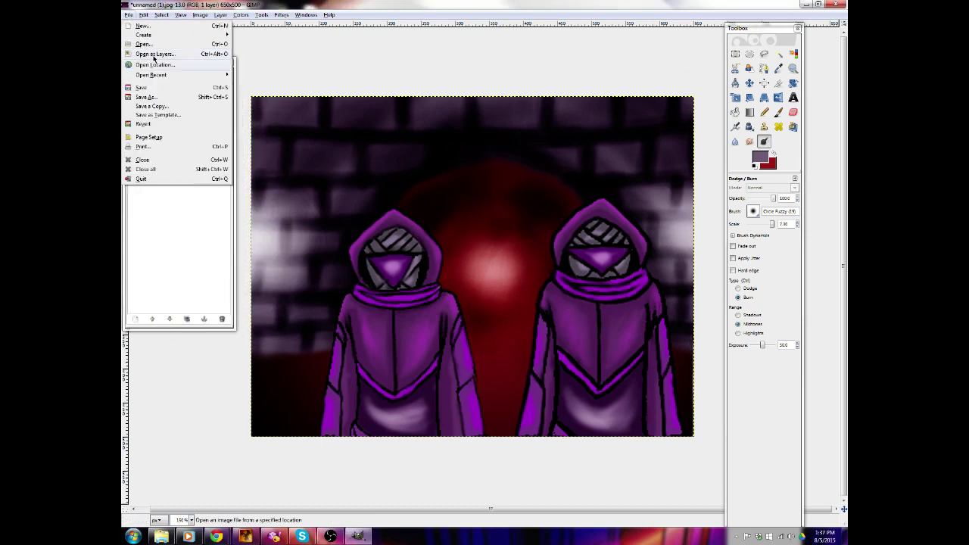
key("Escape")
key("Tab")
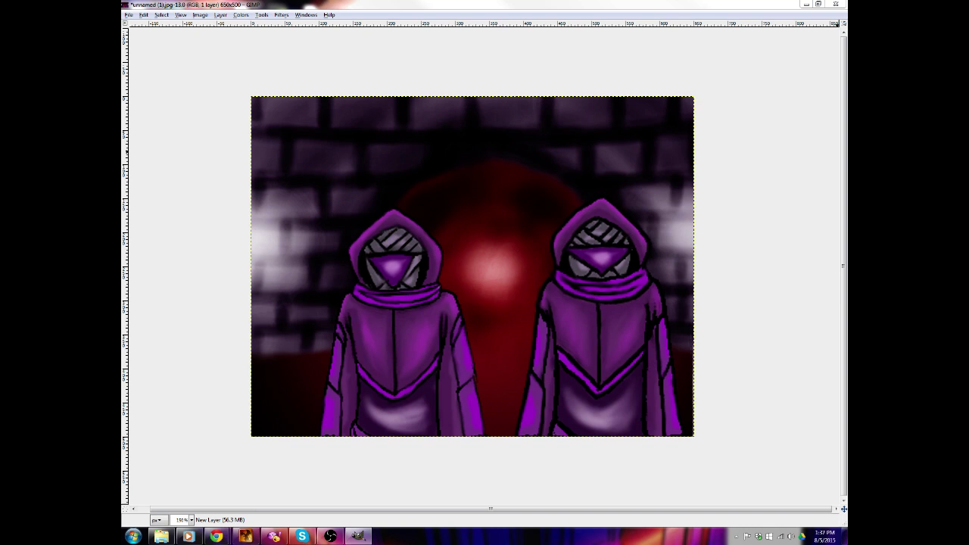
key("ctrl+e")
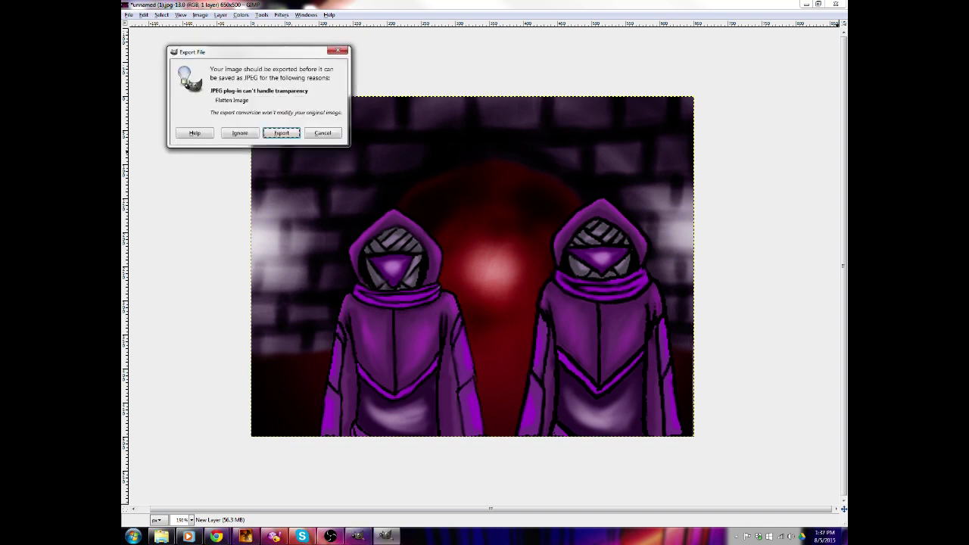
left_click(281, 133)
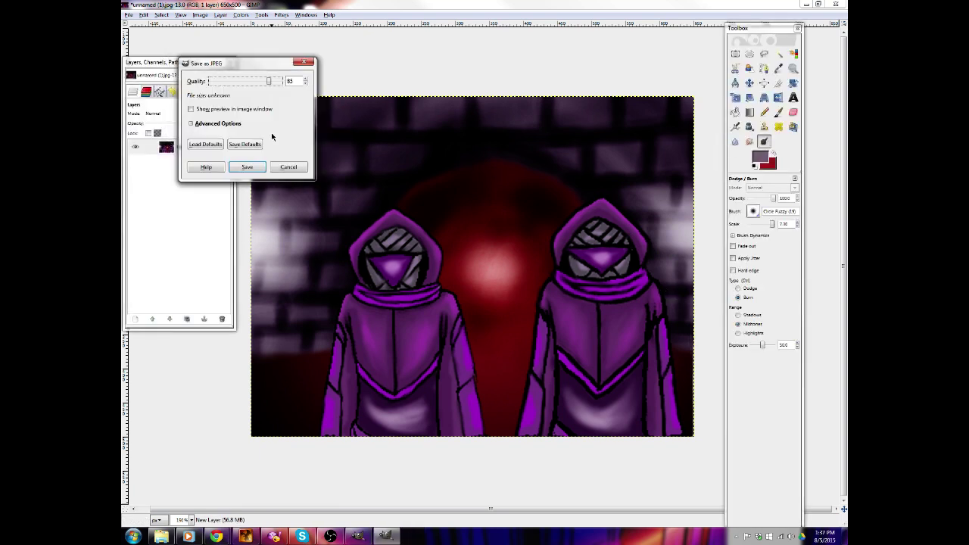
left_click(248, 166)
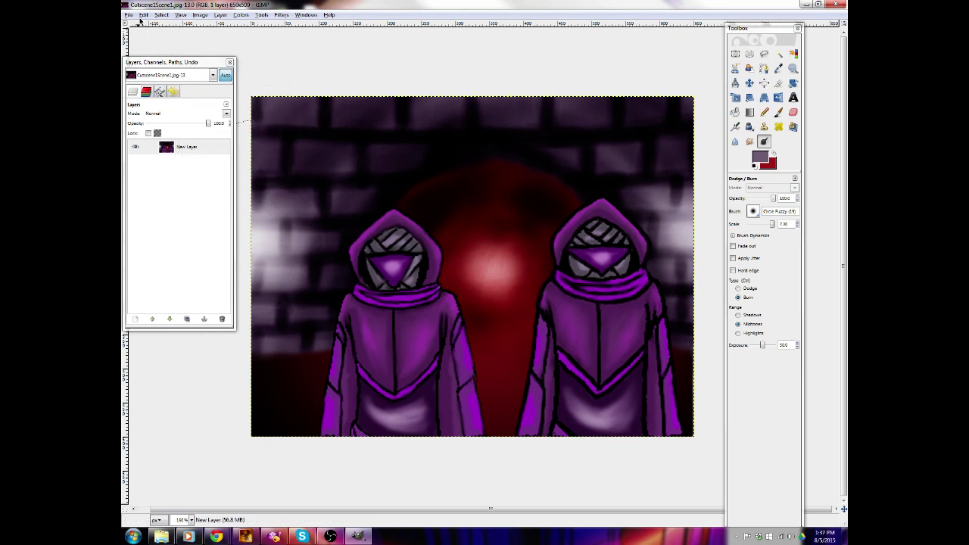
Undo the image scaling and the layer merges to restore the three separate layers at the original size
key("ctrl+z")
key("ctrl+z")
key("ctrl+z")
key("ctrl+z")
key("ctrl+z")
key("ctrl+z")
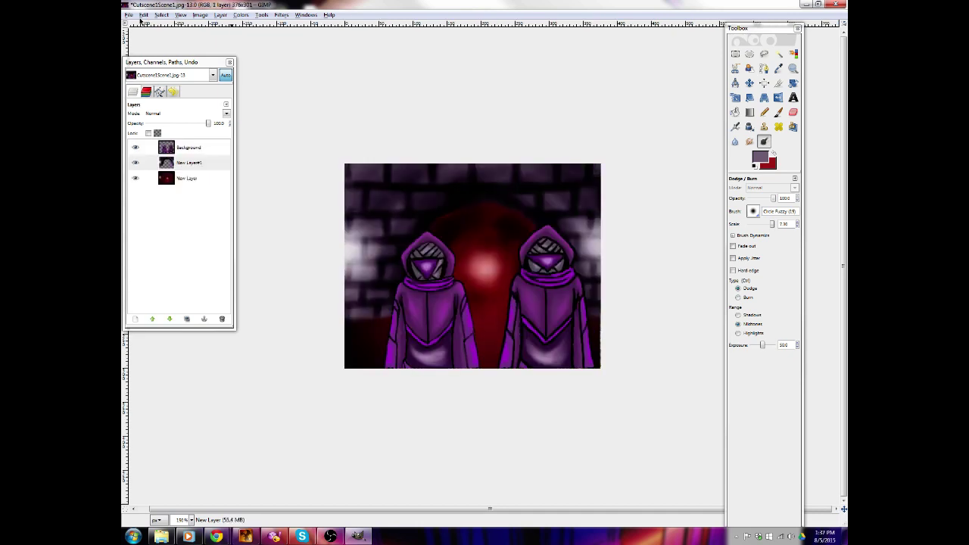
Undo the dodge and burn strokes for the wall highlights, the dark upper bricks and the arch glow
key("ctrl+z")
key("ctrl+z")
key("ctrl+z")
key("ctrl+z")
key("ctrl+z")
key("ctrl+z")
key("ctrl+z")
key("ctrl+z")
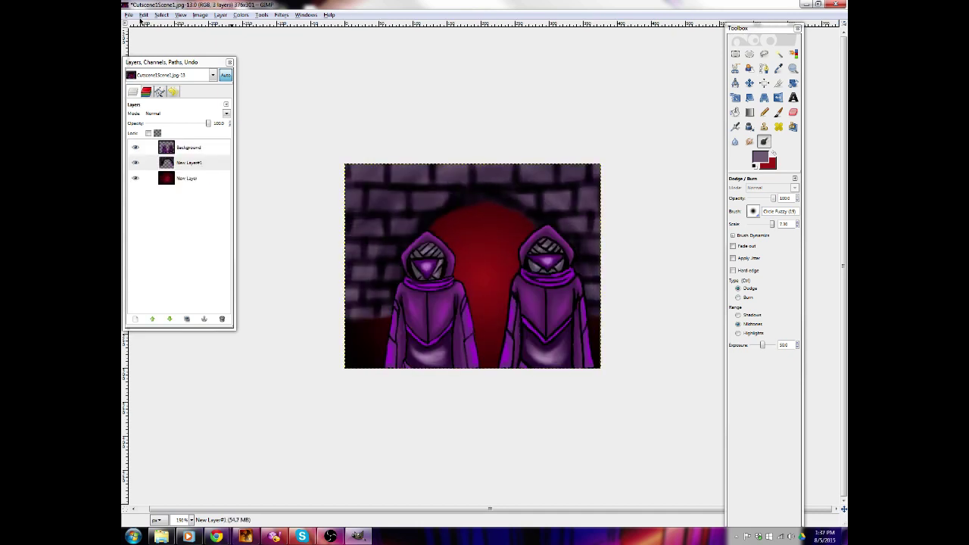
Undo the burned vertical brick joints and most of the horizontal mortar lines on the wall
key("ctrl+z")
key("ctrl+z")
key("ctrl+z")
key("ctrl+z")
key("ctrl+z")
key("ctrl+z")
key("ctrl+z")
key("ctrl+z")
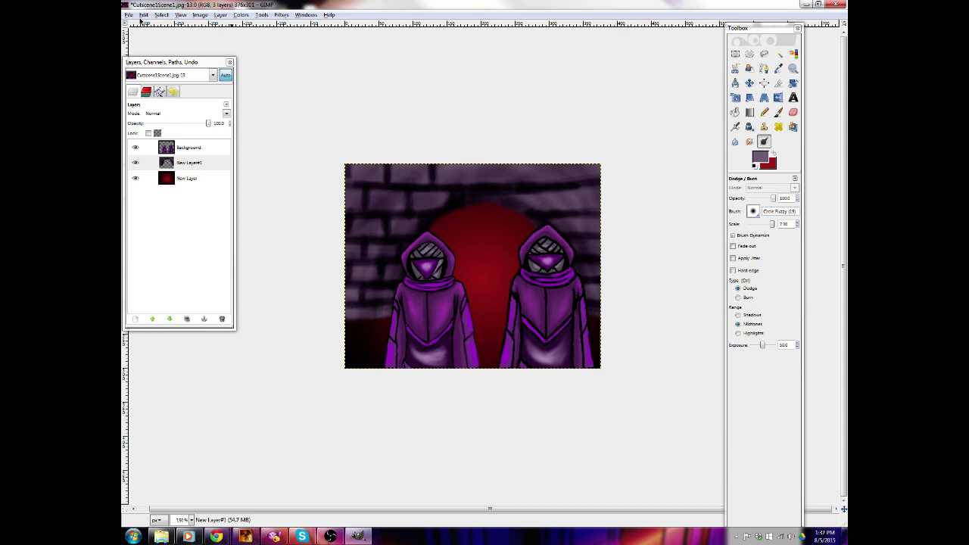
key("ctrl+z")
key("ctrl+z")
key("ctrl+z")
key("ctrl+z")
key("ctrl+z")
key("ctrl+z")
key("ctrl+z")
key("ctrl+z")
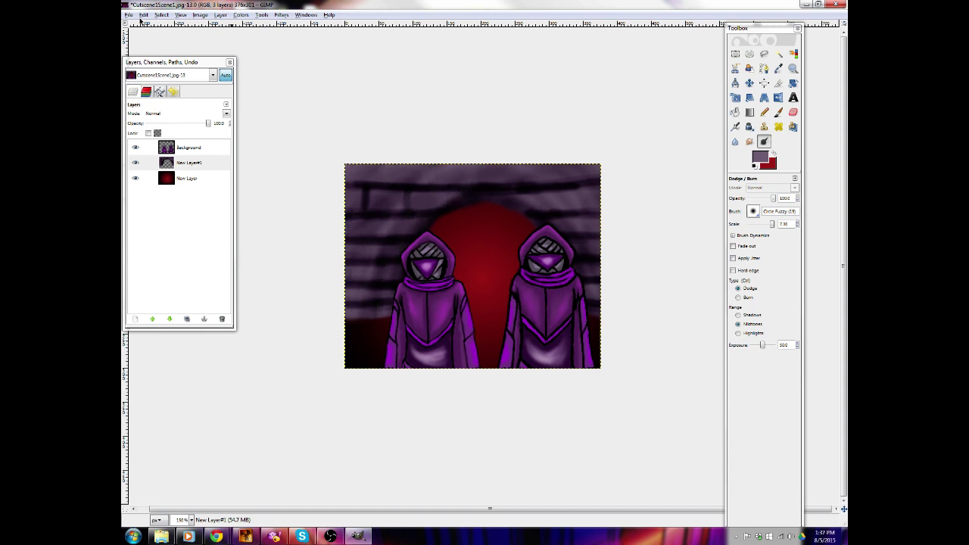
key("ctrl+z")
key("ctrl+z")
key("ctrl+z")
key("ctrl+z")
key("ctrl+z")
key("ctrl+z")
key("ctrl+z")
key("ctrl+z")
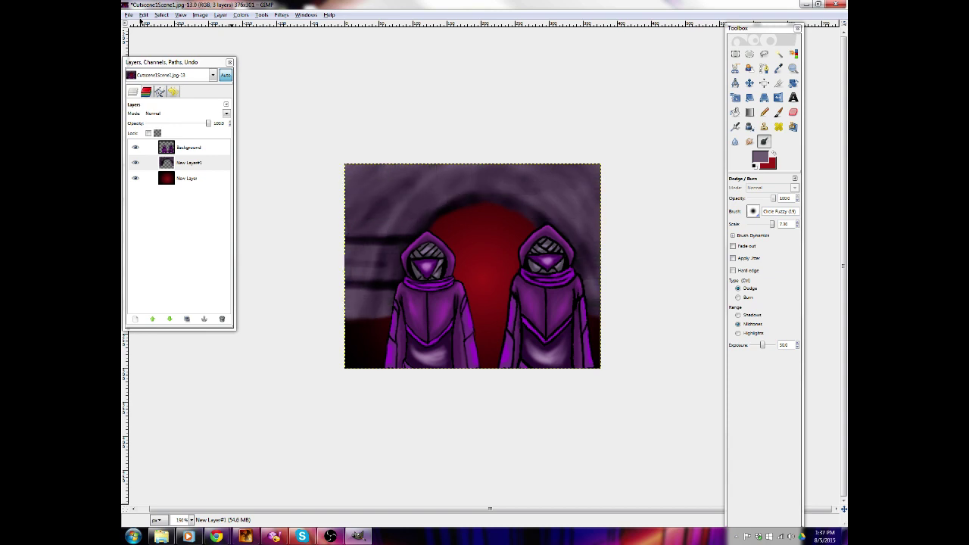
Undo the remaining mortar lines, the wall painting and the wall layer itself, leaving the figures over the red gradient
key("ctrl+z")
key("ctrl+z")
key("ctrl+z")
key("ctrl+z")
key("ctrl+z")
key("ctrl+z")
key("ctrl+z")
key("ctrl+z")
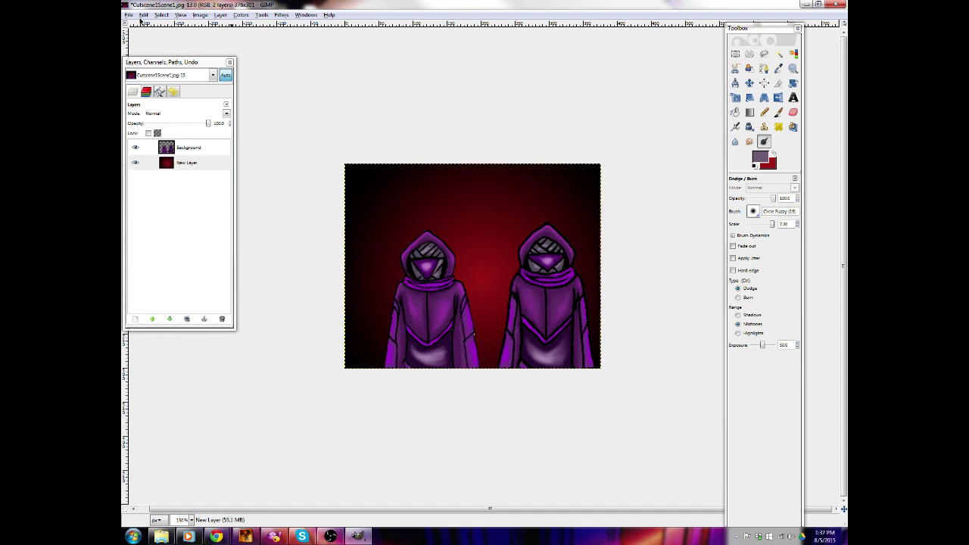
Undo the dodge and burn shading on the figures' sleeves, face wraps and lower robes
key("ctrl+z")
key("ctrl+z")
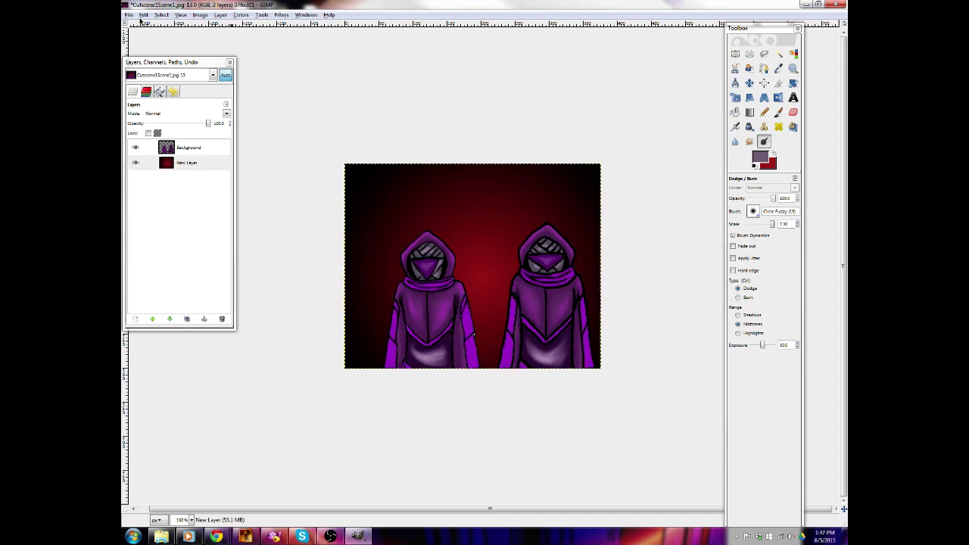
key("ctrl+z")
key("ctrl+z")
key("ctrl+z")
key("ctrl+z")
key("ctrl+z")
key("ctrl+z")
key("ctrl+z")
key("ctrl+z")
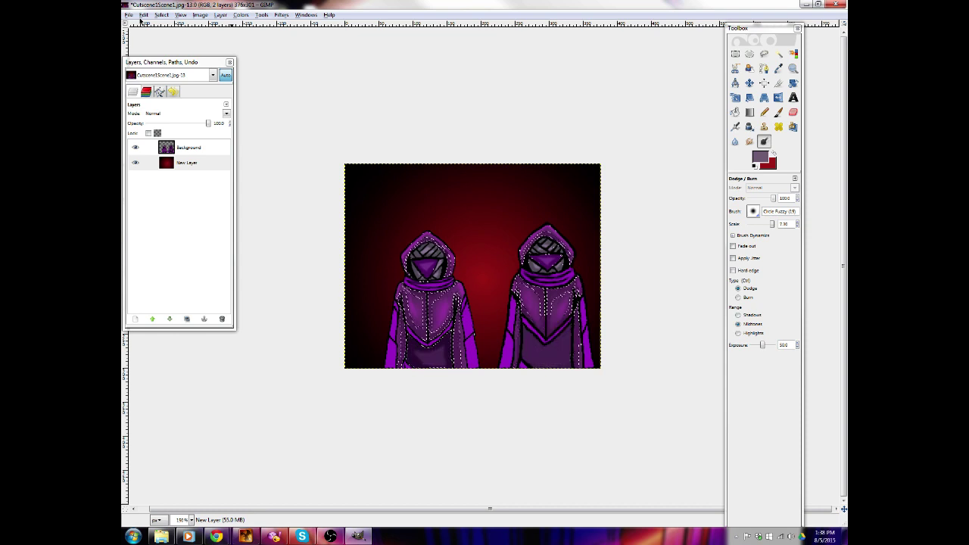
key("ctrl+z")
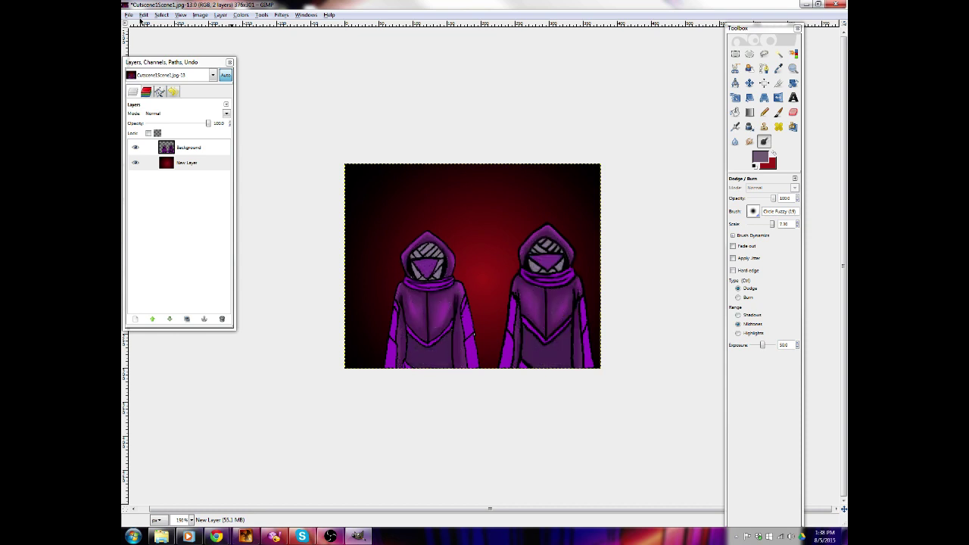
Undo the remaining shading on the hoods and chest sections, back to flat purple figures
key("ctrl+z")
key("ctrl+z")
key("ctrl+z")
key("ctrl+z")
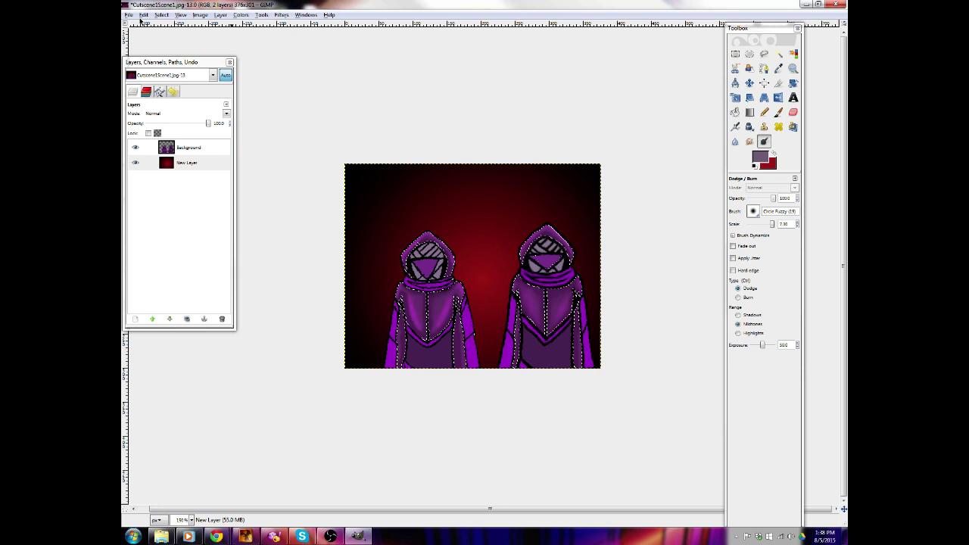
key("ctrl+z")
key("ctrl+z")
key("ctrl+z")
key("ctrl+z")
key("ctrl+z")
key("ctrl+z")
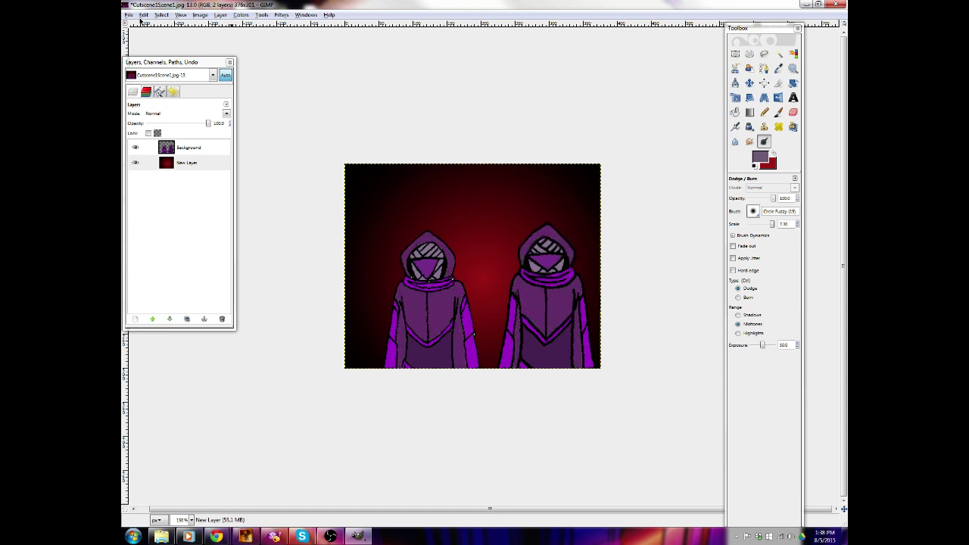
Undo the bright purple fills on both figures' scarves, sleeves and chevron trims
key("ctrl+z")
key("ctrl+z")
key("ctrl+z")
key("ctrl+z")
key("ctrl+z")
key("ctrl+z")
key("ctrl+z")
key("ctrl+z")
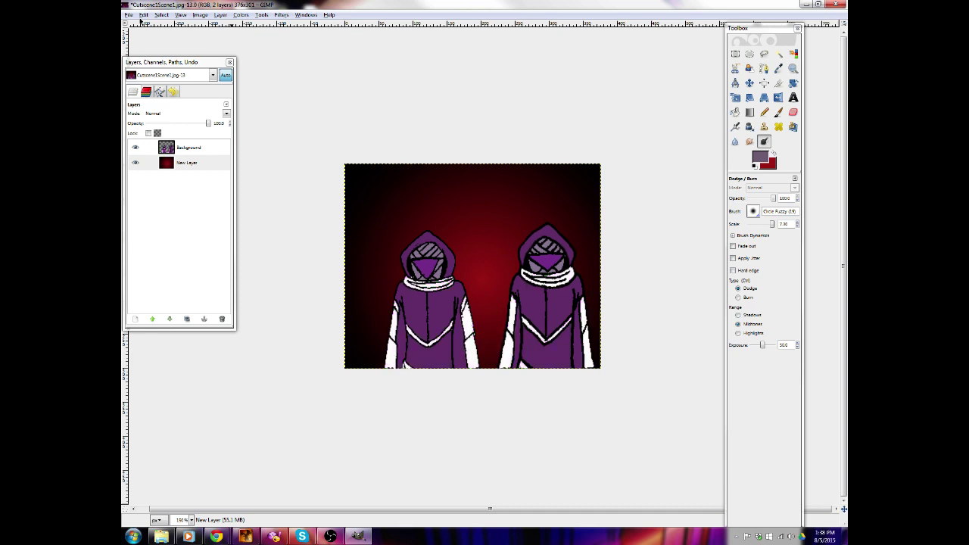
Undo the hood and face fills, the red gradient layer and the crop, back to the full sketch page
key("ctrl+z")
key("ctrl+z")
key("ctrl+z")
key("ctrl+z")
key("ctrl+z")
key("ctrl+z")
key("ctrl+z")
key("ctrl+z")
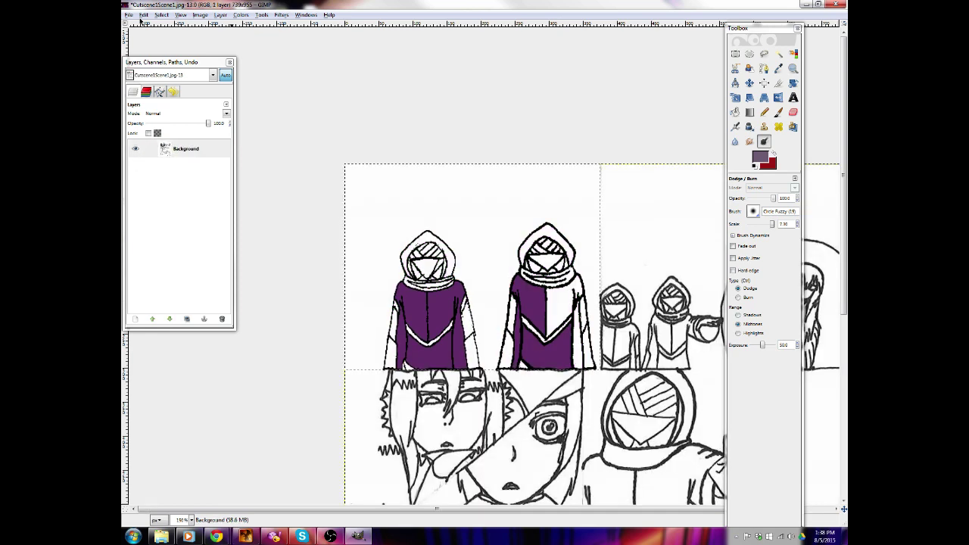
Undo the last purple robe fills so both large hooded figures are plain line art
key("ctrl+z")
key("ctrl+z")
key("ctrl+z")
key("ctrl+z")
key("ctrl+z")
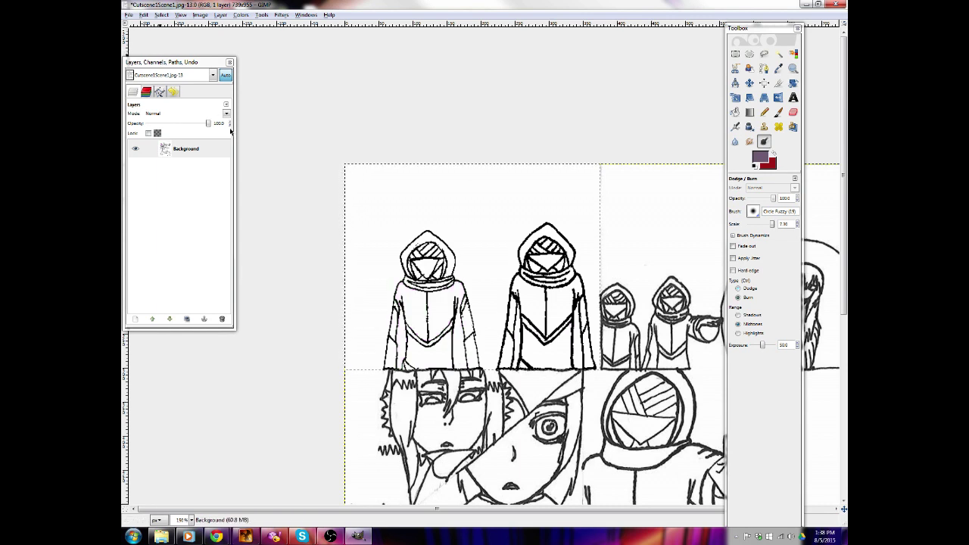
Crop the image to the second panel with the small hooded figures and the long-haired woman, about 361 by 304 px
left_click(793, 68)
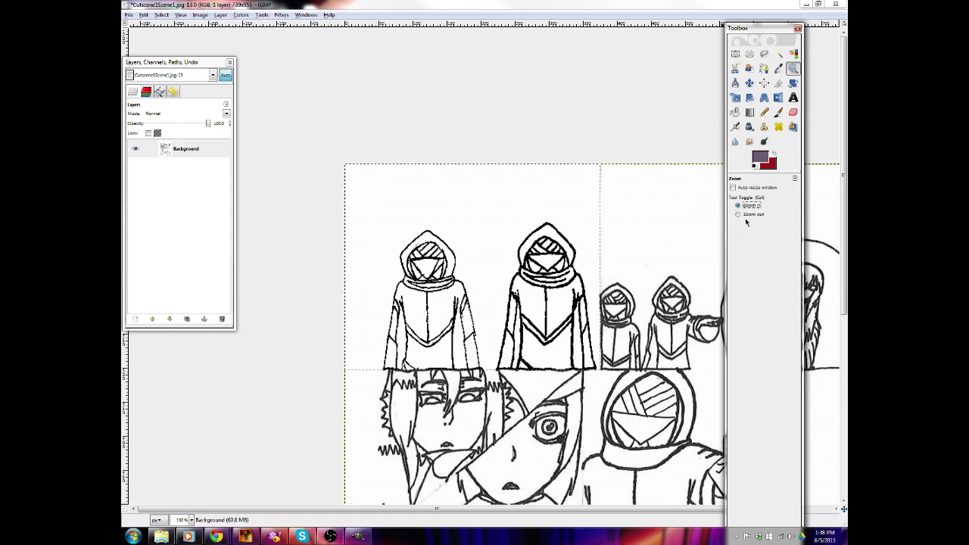
left_click(616, 247, "ctrl")
left_click(616, 247, "ctrl")
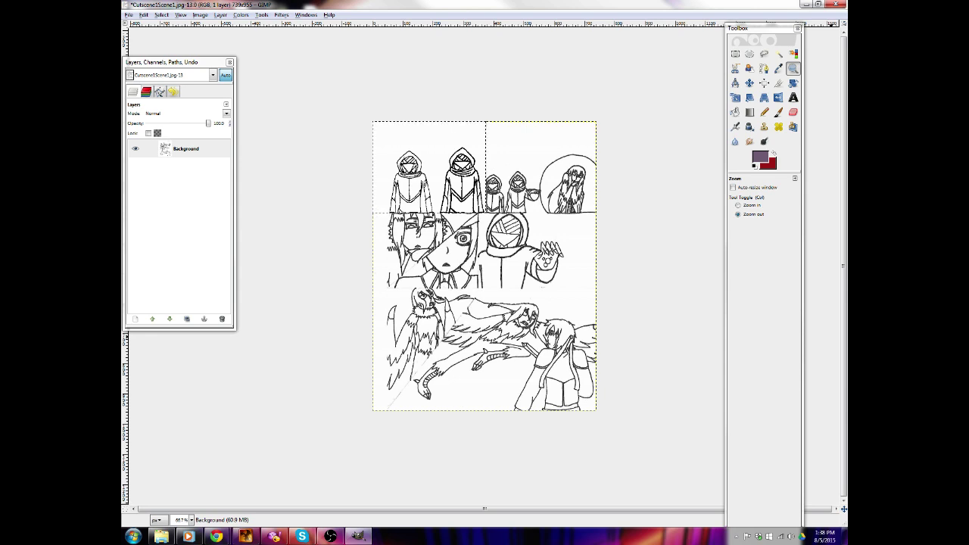
left_click(778, 82)
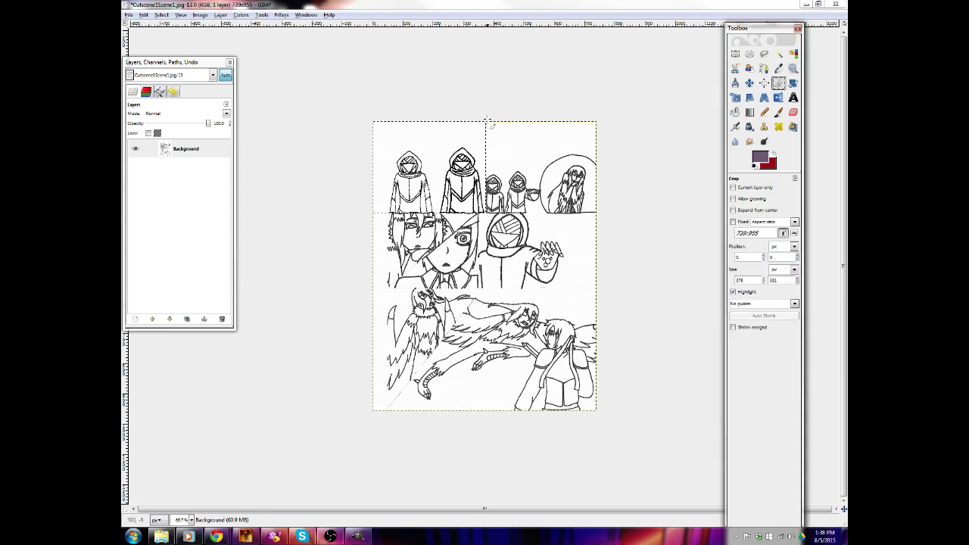
left_click_drag(486, 125, 487, 120)
left_click_drag(492, 157, 613, 218)
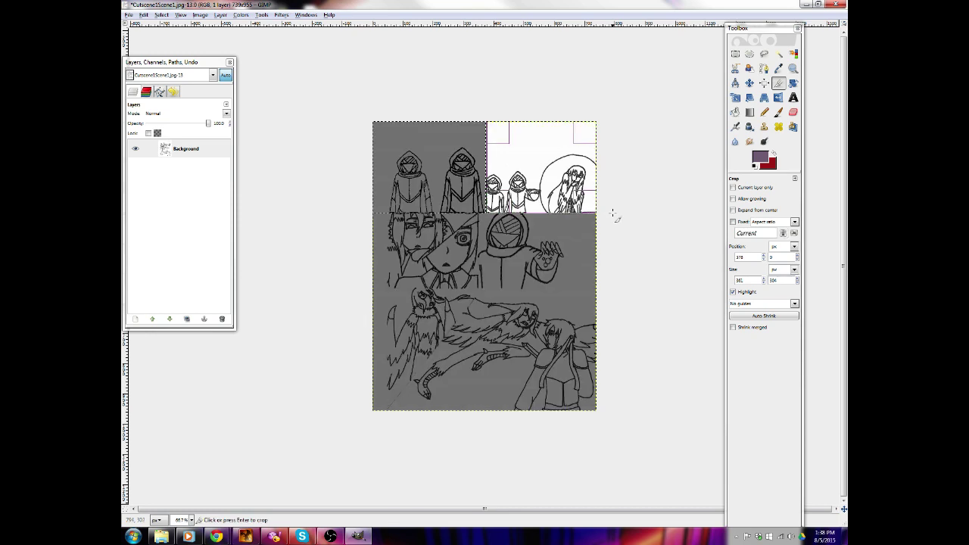
key("Return")
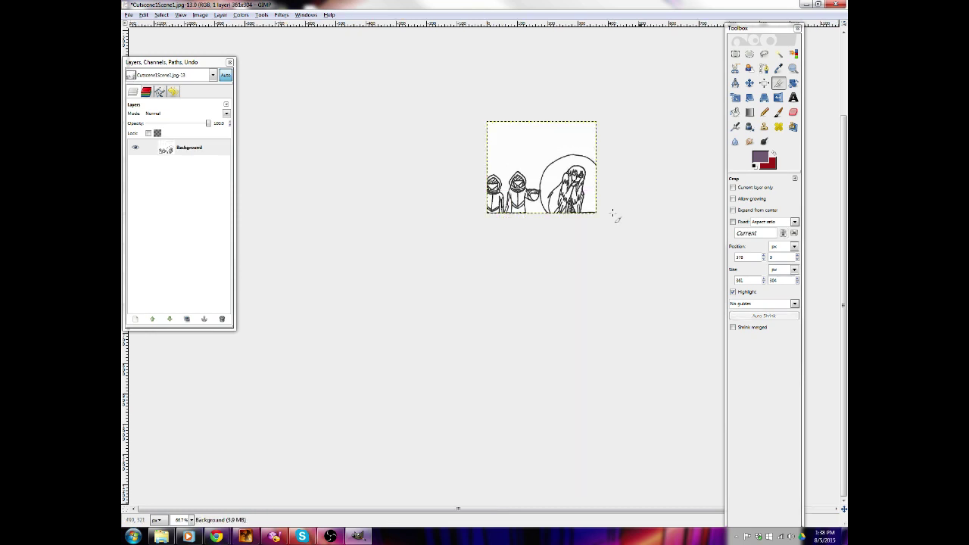
Set the foreground colour to black (000000) for the cropped panel
left_click(793, 69)
left_click(748, 207)
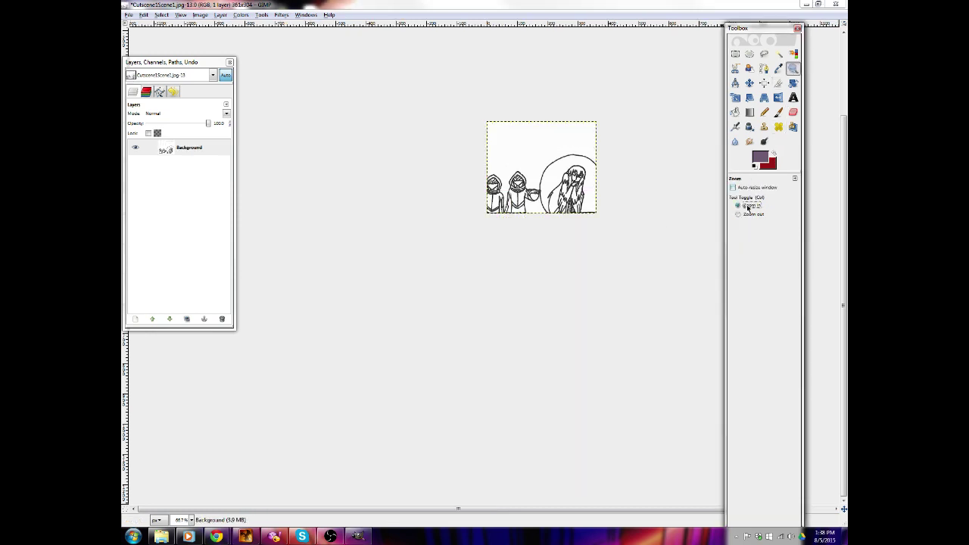
left_click(580, 213)
left_click(580, 213)
left_click(580, 213)
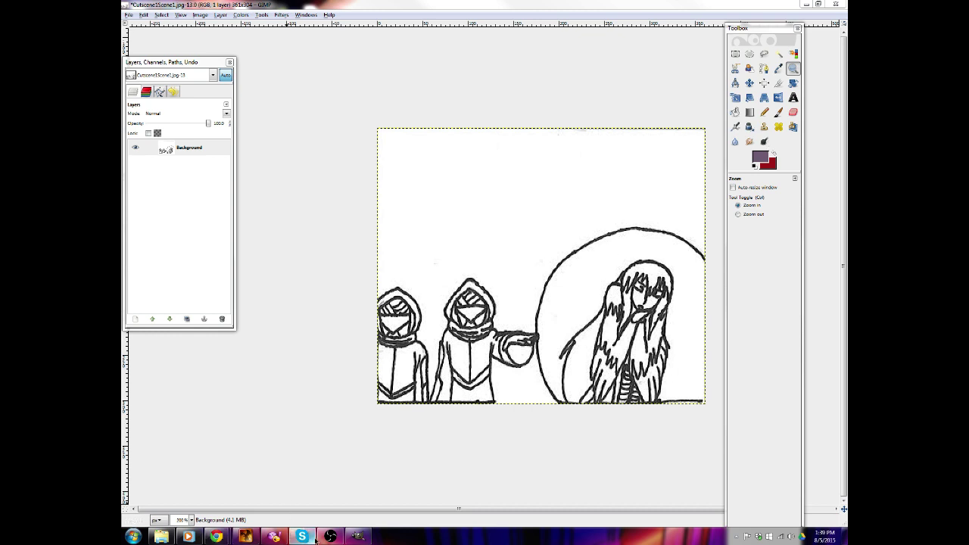
left_click(764, 158)
left_click_drag(296, 194, 341, 223)
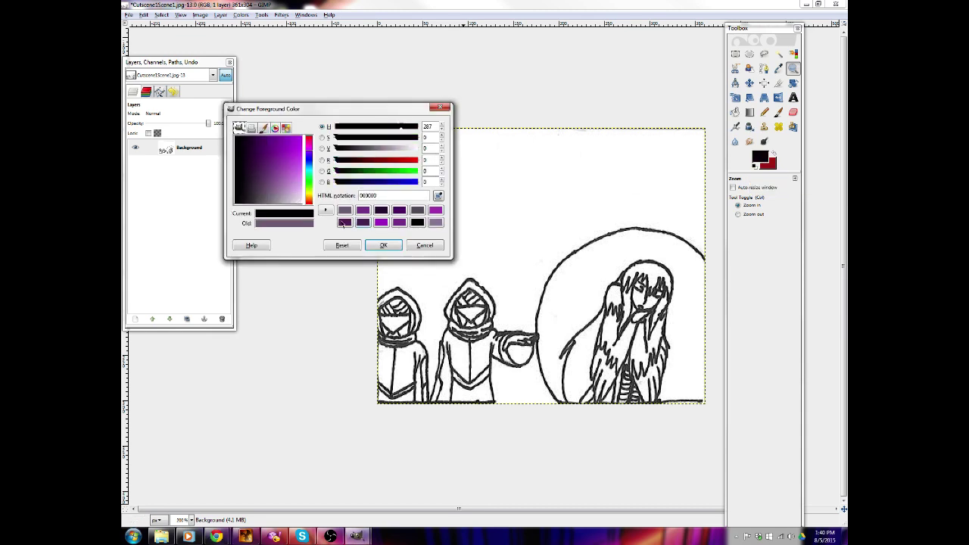
left_click(383, 244)
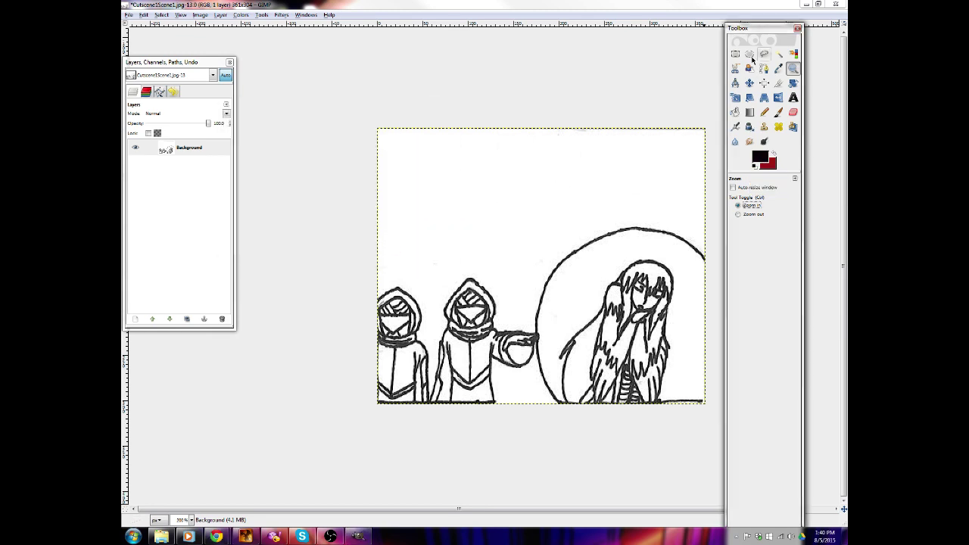
Fuzzy-select the white backdrop around the hooded figures and add the white area inside the circle to the selection
left_click(778, 54)
left_click(554, 183)
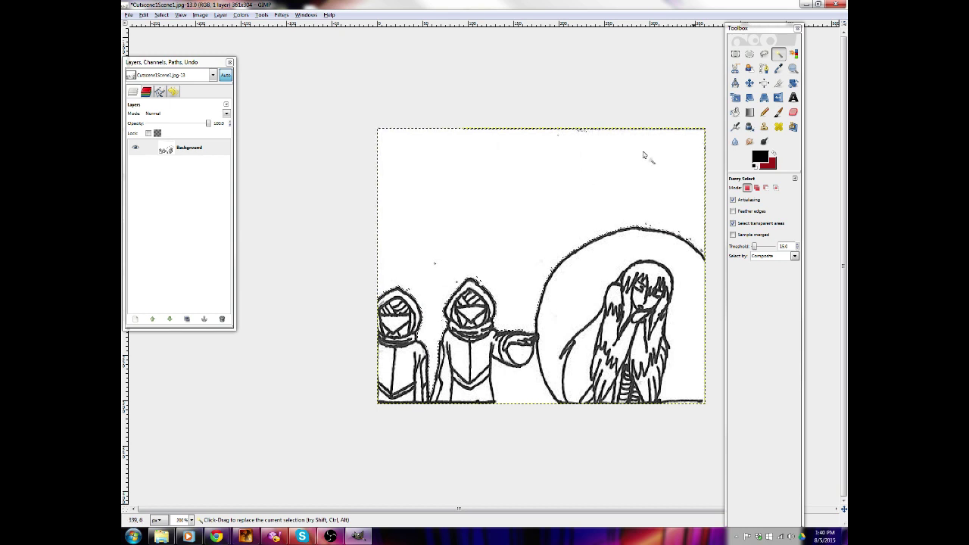
key("shift")
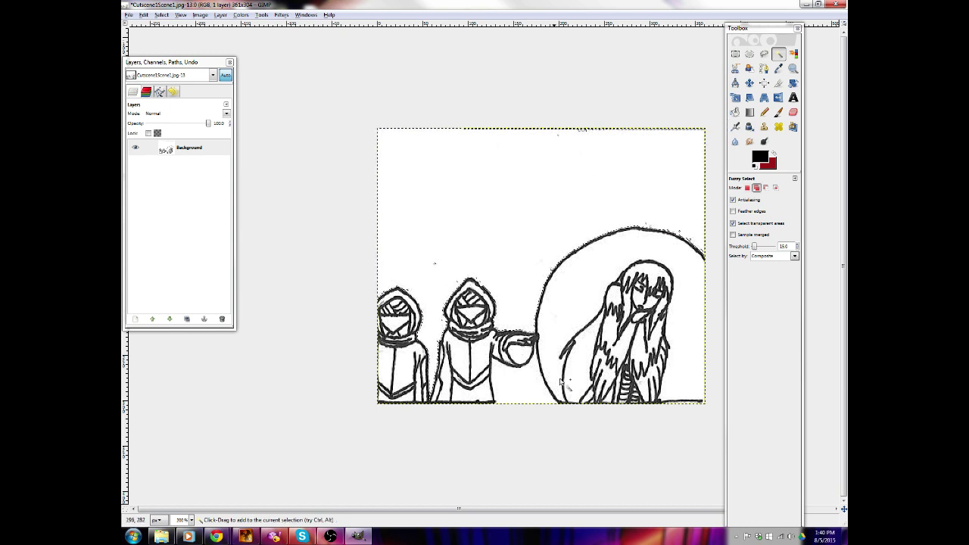
left_click(562, 303, "shift")
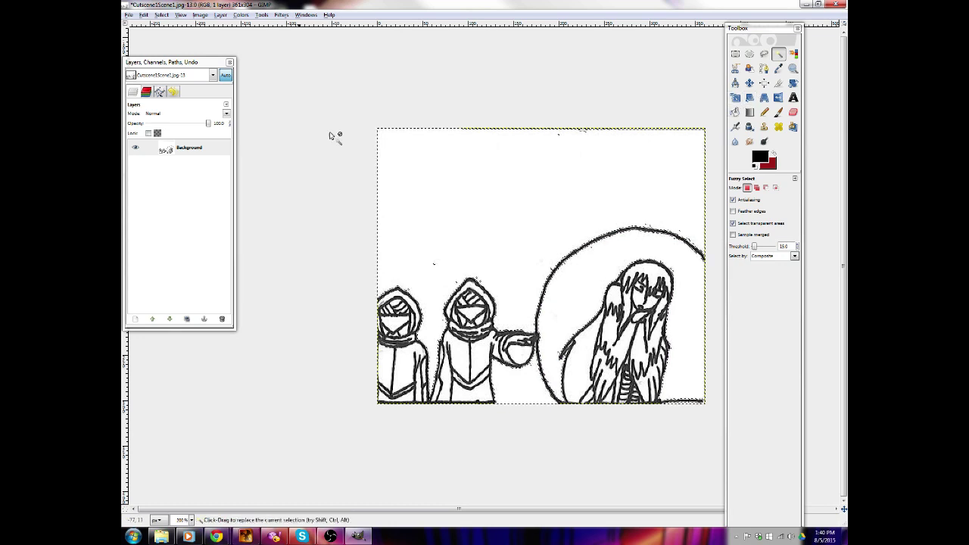
Add a transparent 361 by 304 px layer and move it beneath the Background layer
right_click(185, 148)
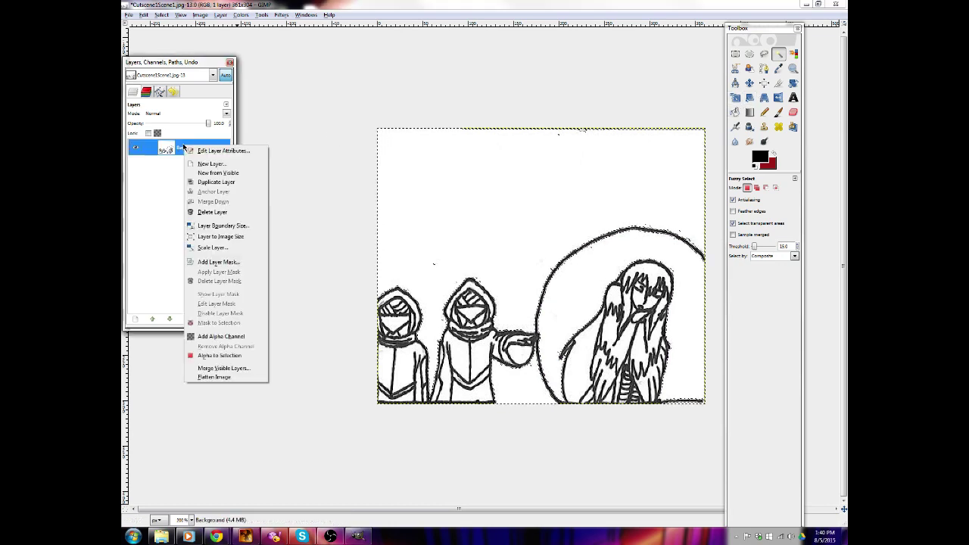
left_click(230, 166)
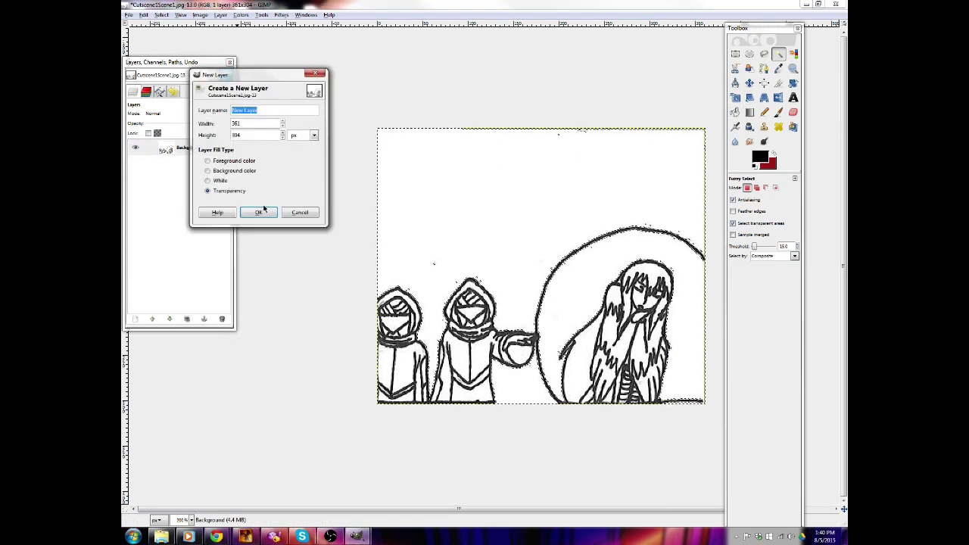
left_click(259, 212)
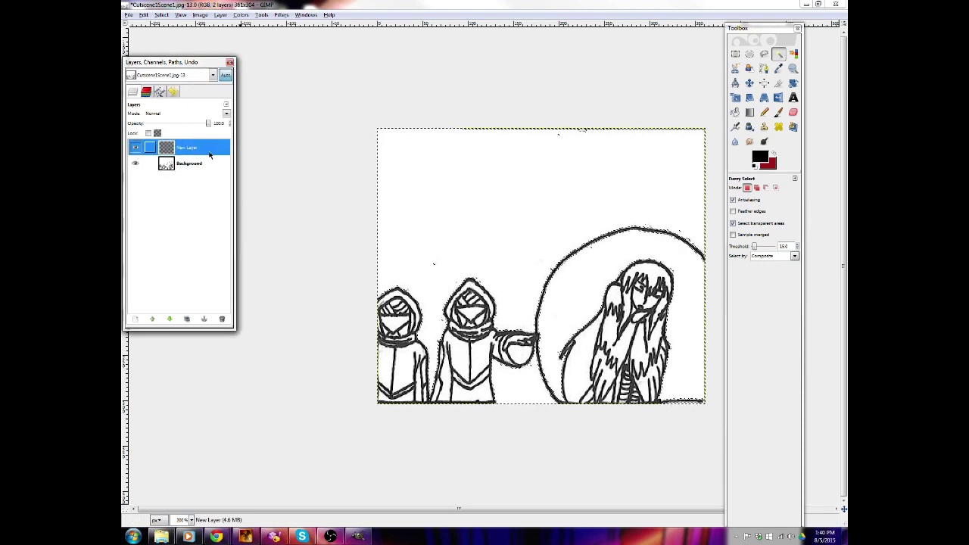
left_click_drag(210, 154, 195, 168)
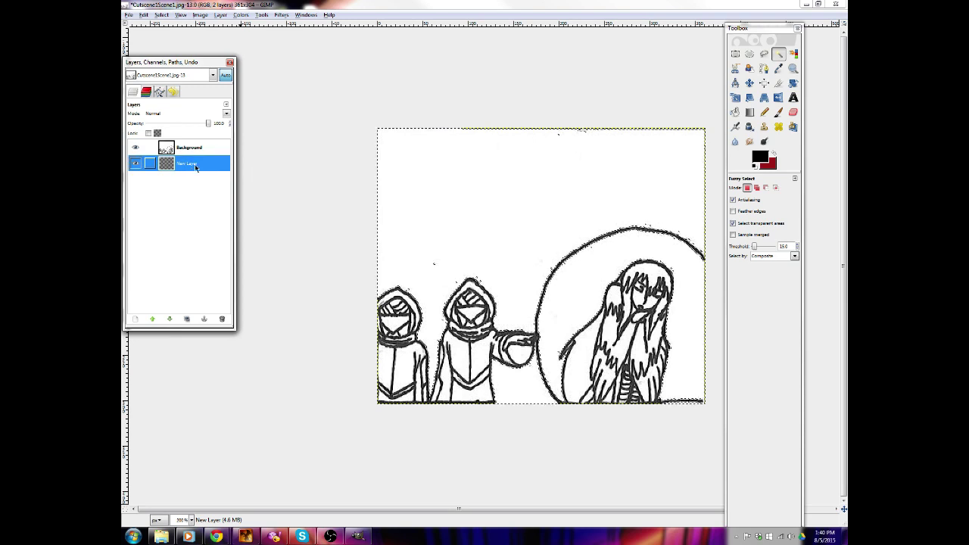
Add an alpha channel to the Background layer and delete the selected white backdrop
left_click(191, 148)
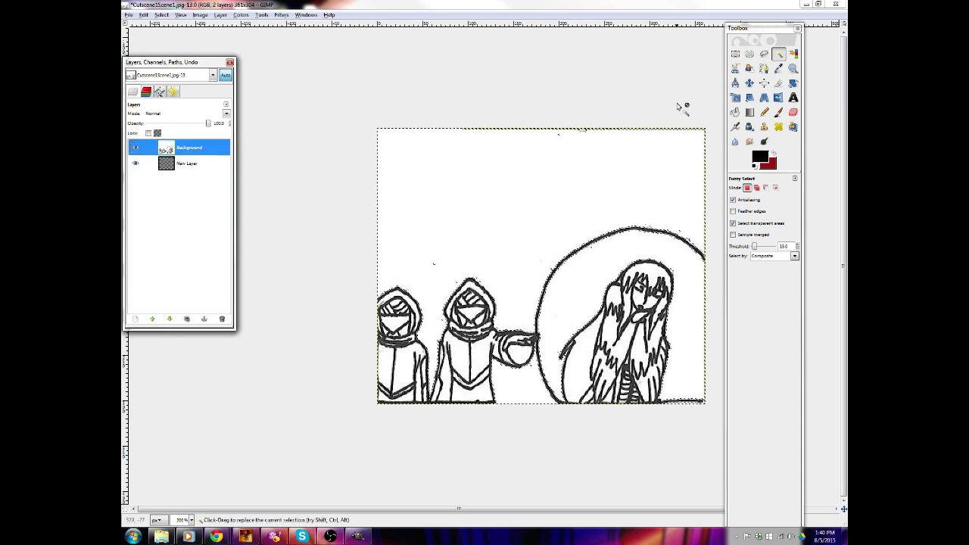
key("ctrl+period")
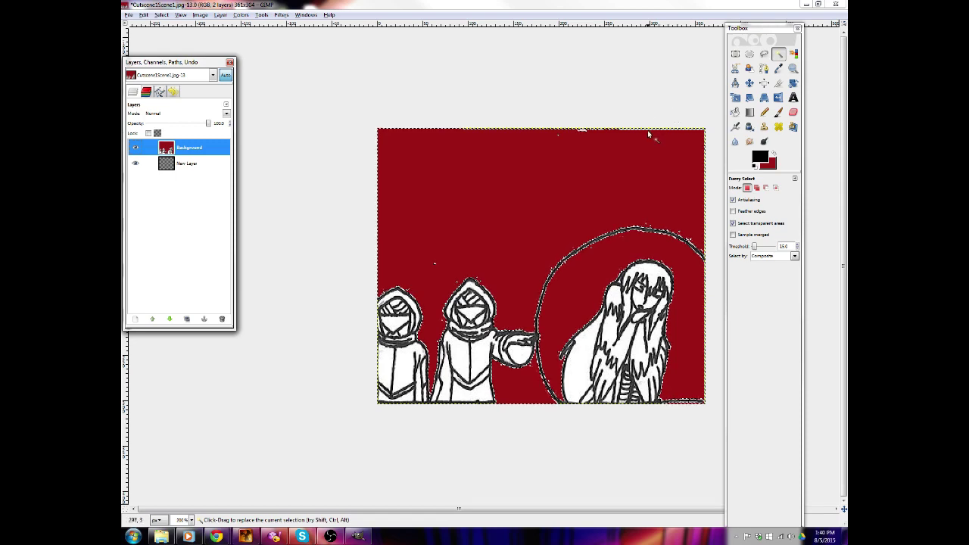
key("ctrl+z")
right_click(201, 149)
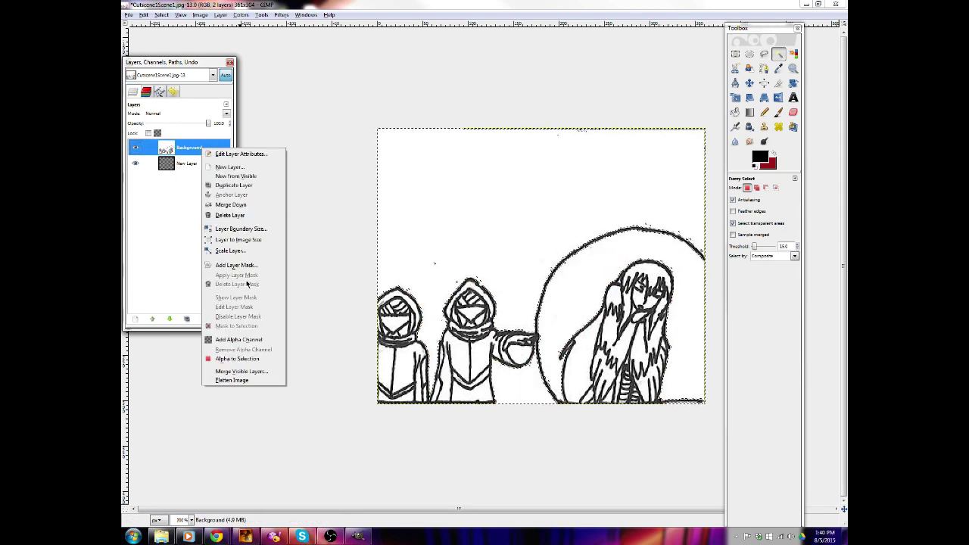
left_click(239, 340)
key("Delete")
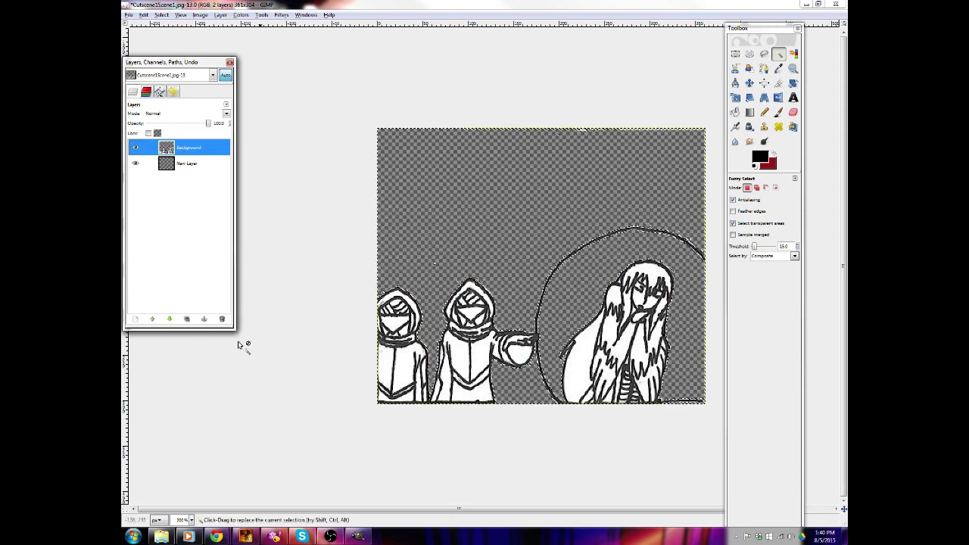
Try a black-to-red radial gradient over the selected backdrop, centred between the two hooded figures, and undo it
left_click(749, 113)
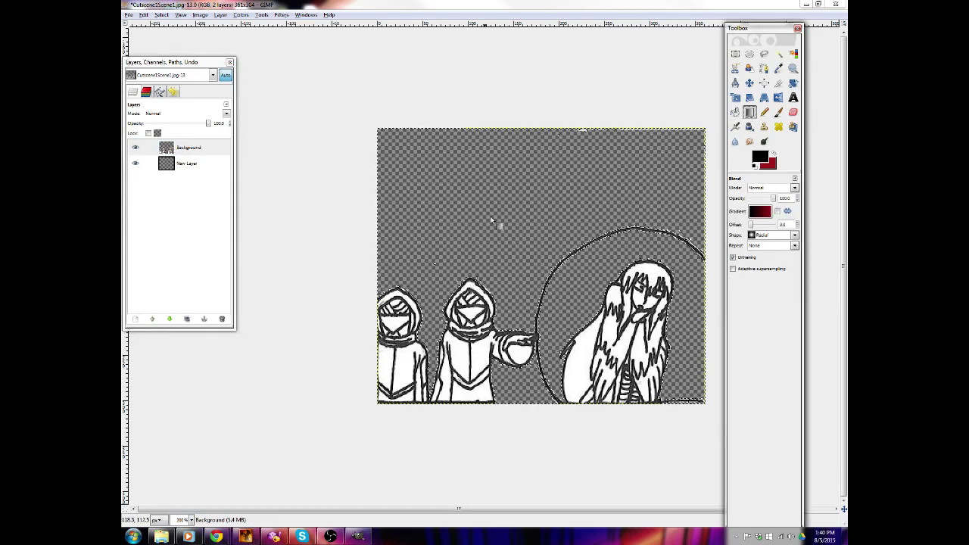
left_click_drag(431, 286, 702, 135)
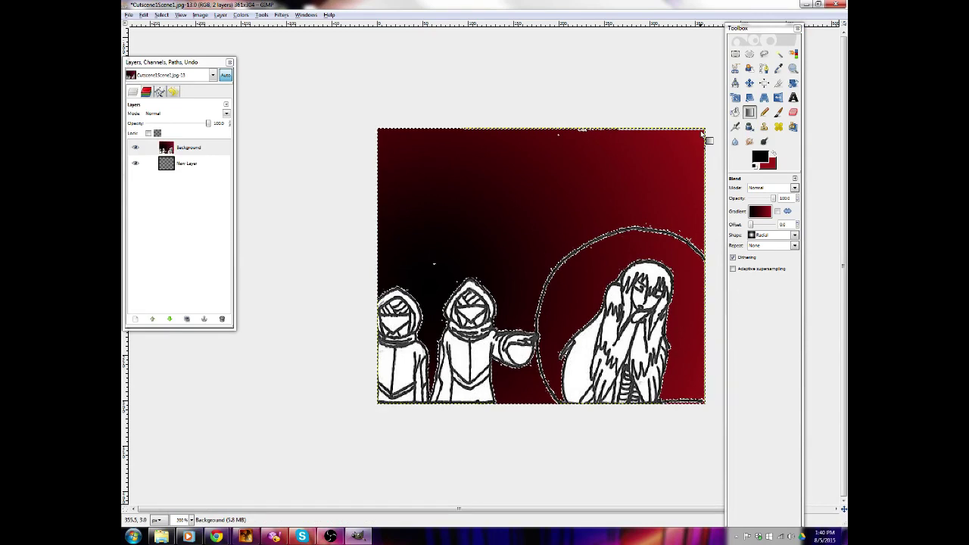
key("ctrl+z")
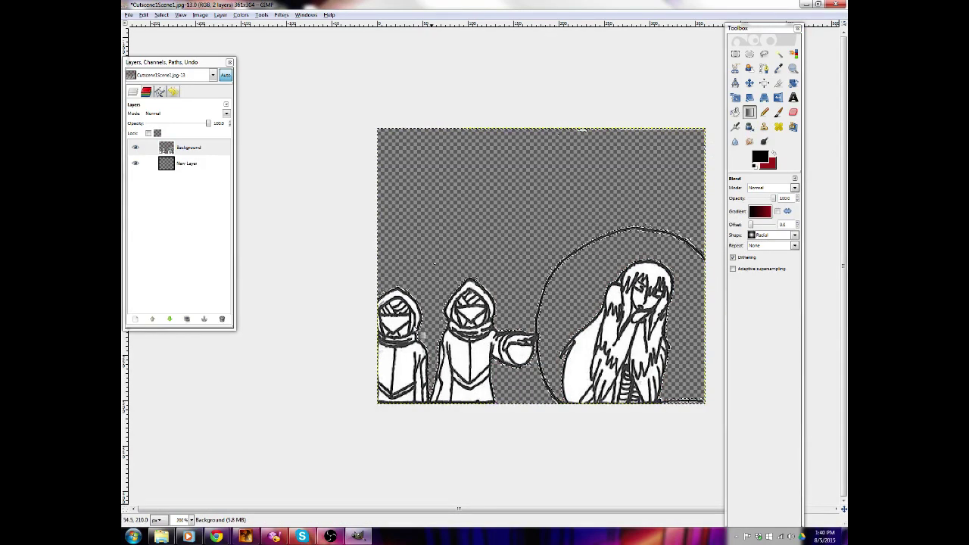
left_click_drag(428, 330, 607, 198)
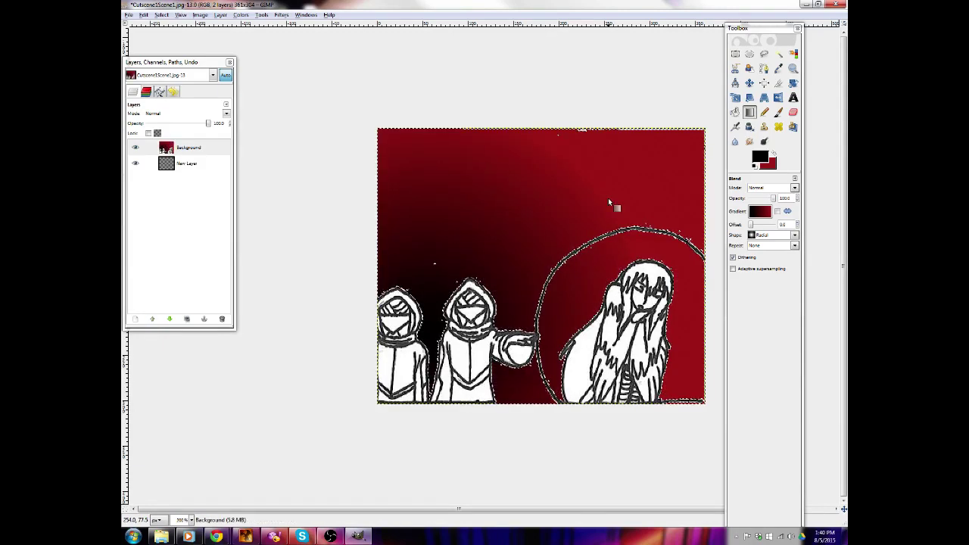
key("ctrl+z")
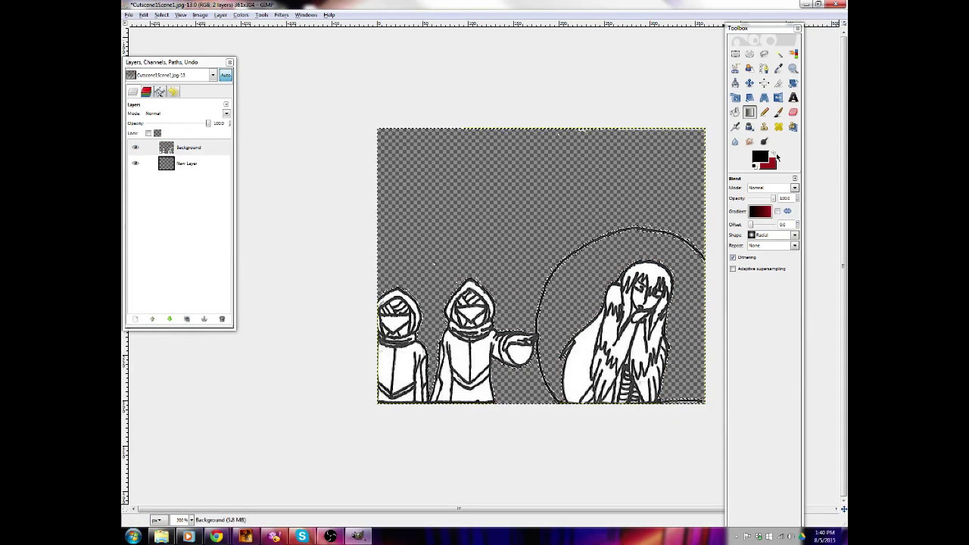
Swap the foreground and background colours so that dark red becomes the foreground colour
left_click(772, 152)
Try a red-to-black radial gradient on the Background layer's empty backdrop, clear the selection, and undo both
left_click_drag(430, 336, 701, 133)
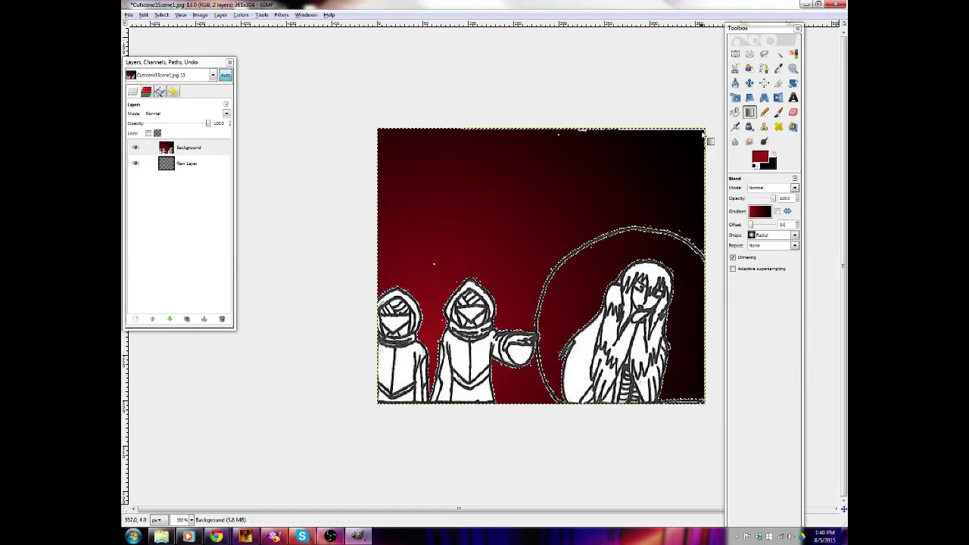
left_click(162, 14)
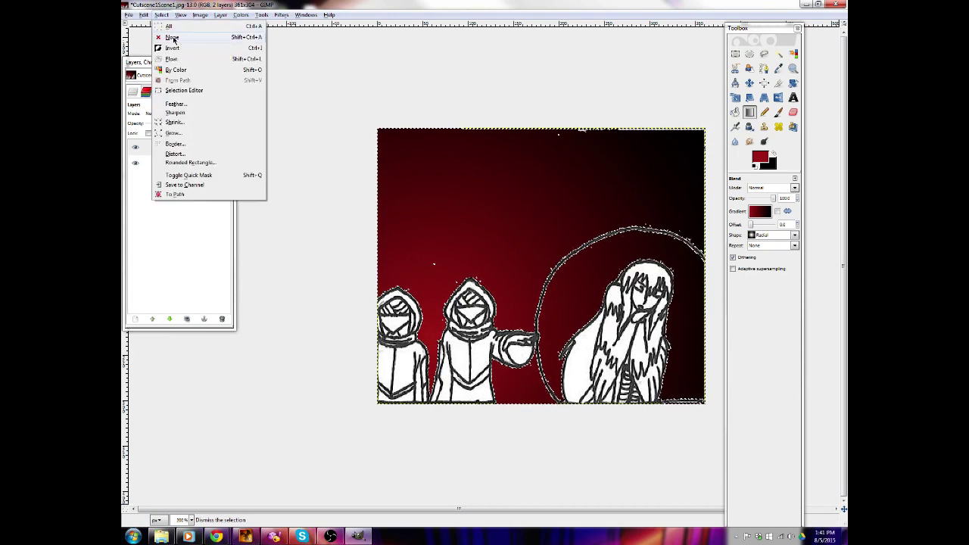
left_click(173, 38)
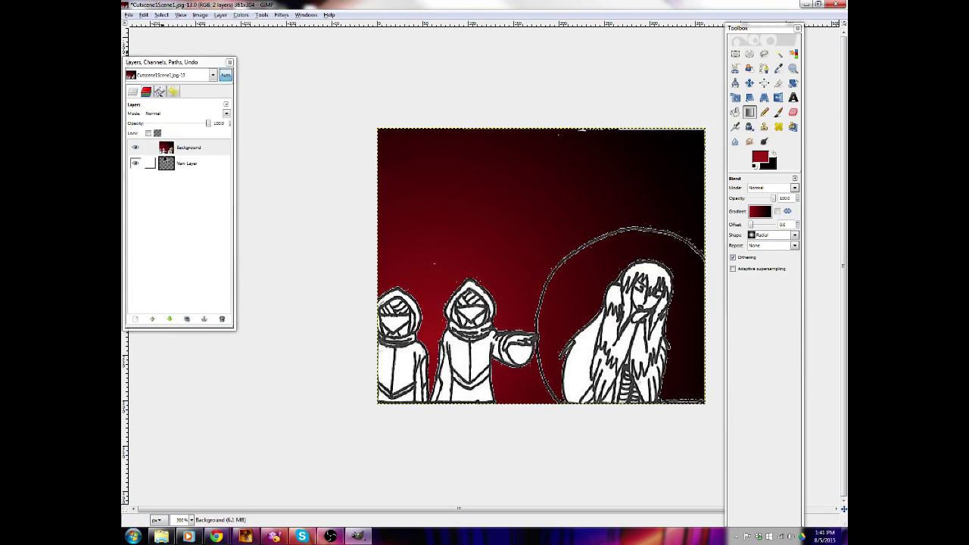
key("ctrl+z")
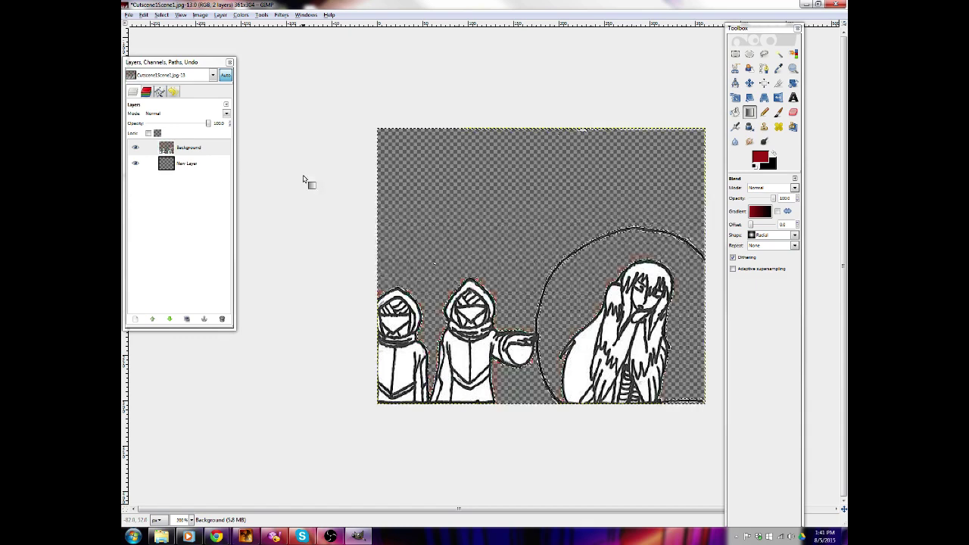
Fill the selected backdrop on New Layer with a red-to-black radial gradient from between the hooded figures to the upper-right corner, and clear the selection
left_click(188, 164)
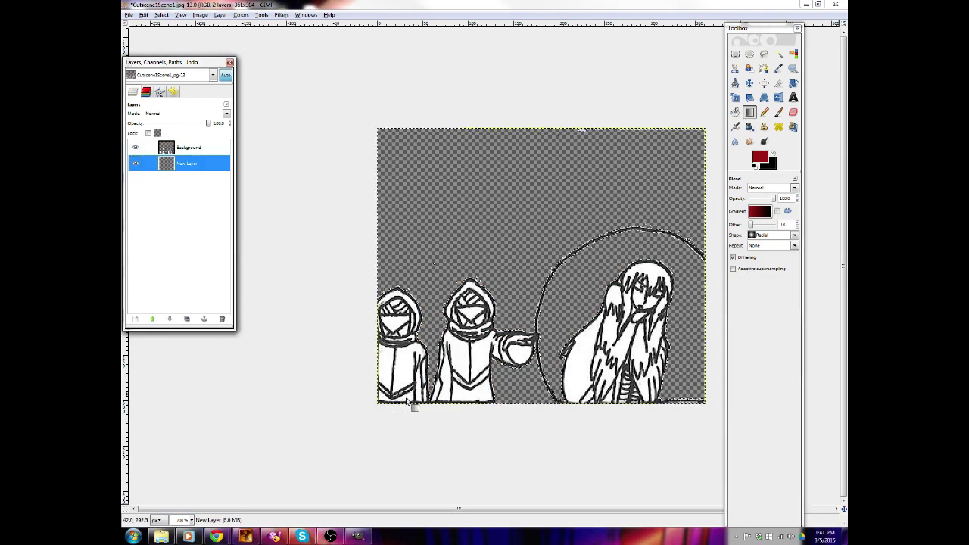
left_click_drag(432, 328, 704, 129)
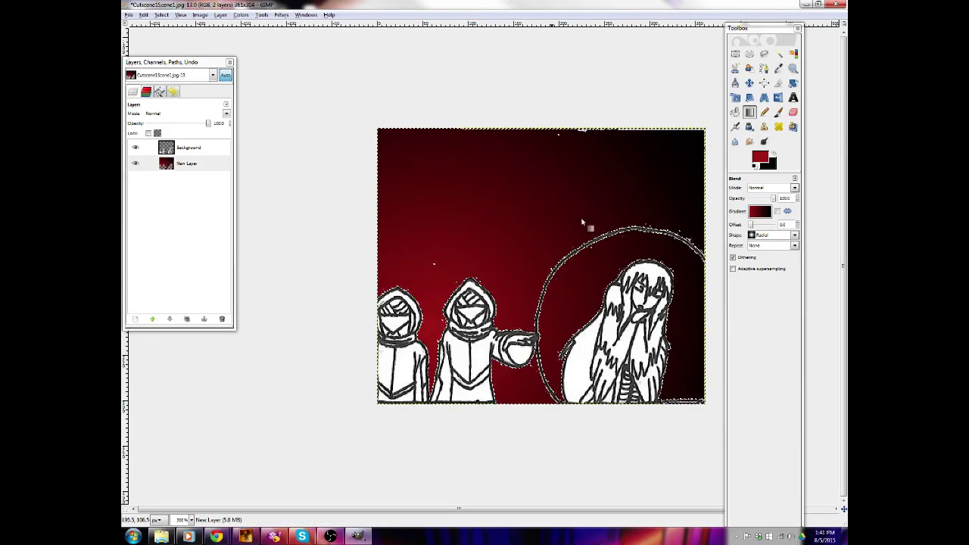
left_click(187, 151)
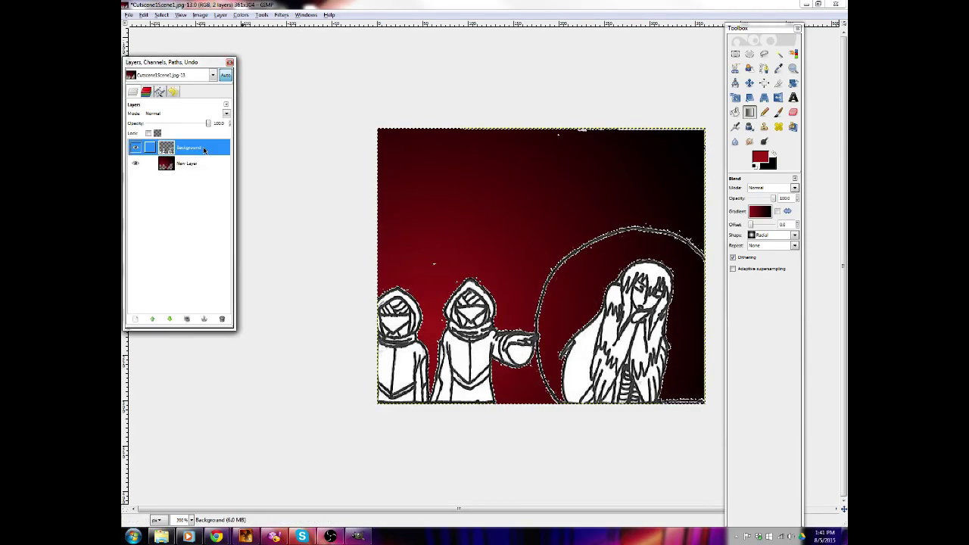
left_click(155, 11)
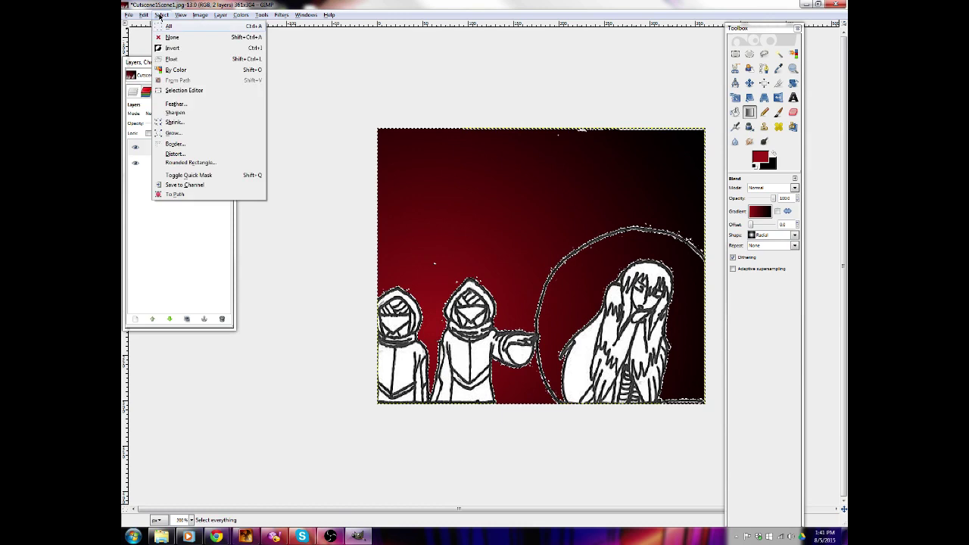
left_click(189, 39)
Fuzzy-select the empty area inside the circle on the Background layer and set the foreground colour to pale yellow d4d294
left_click(778, 53)
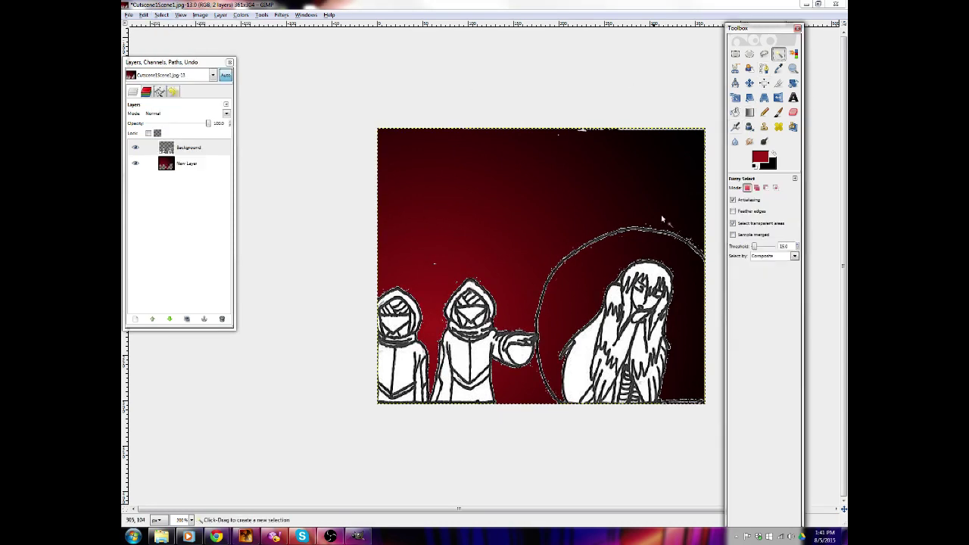
left_click(763, 155)
left_click(308, 194)
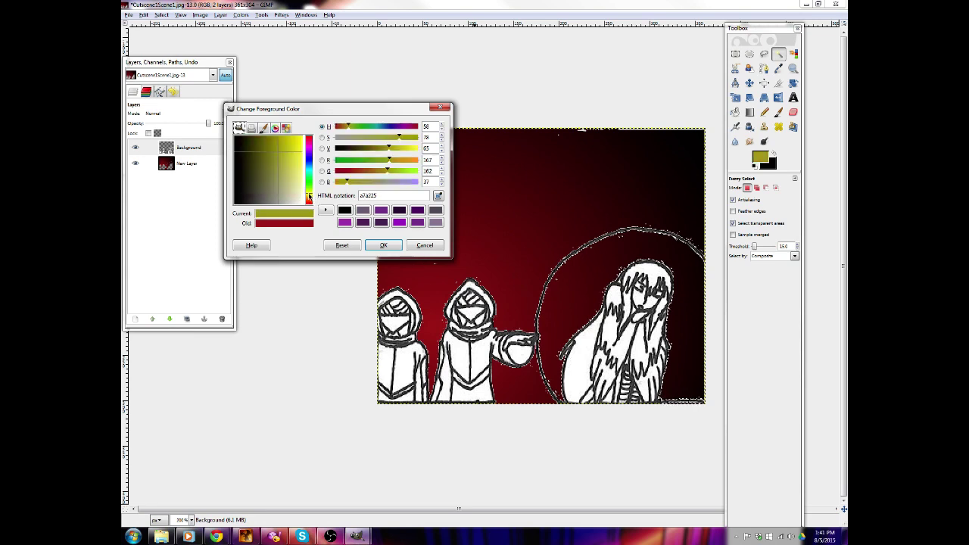
left_click(287, 187)
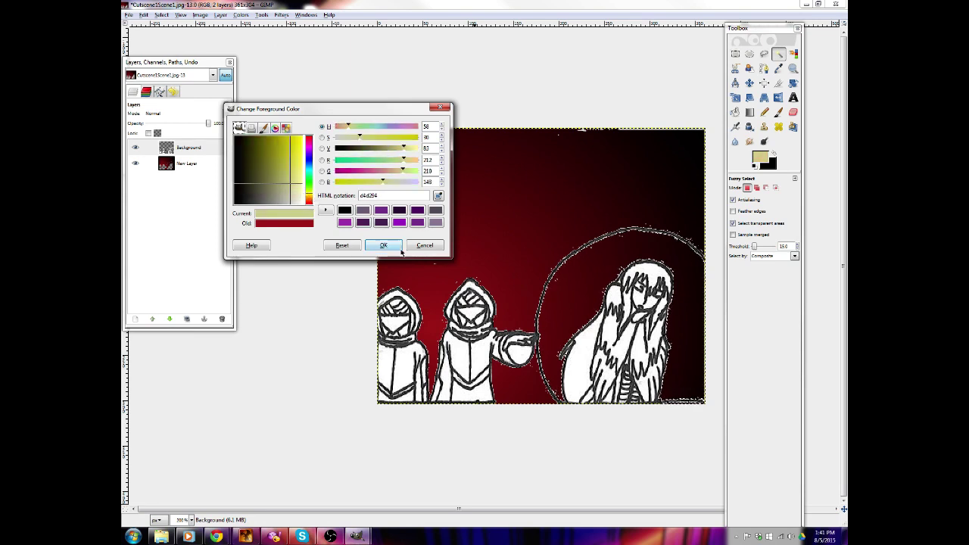
left_click(383, 246)
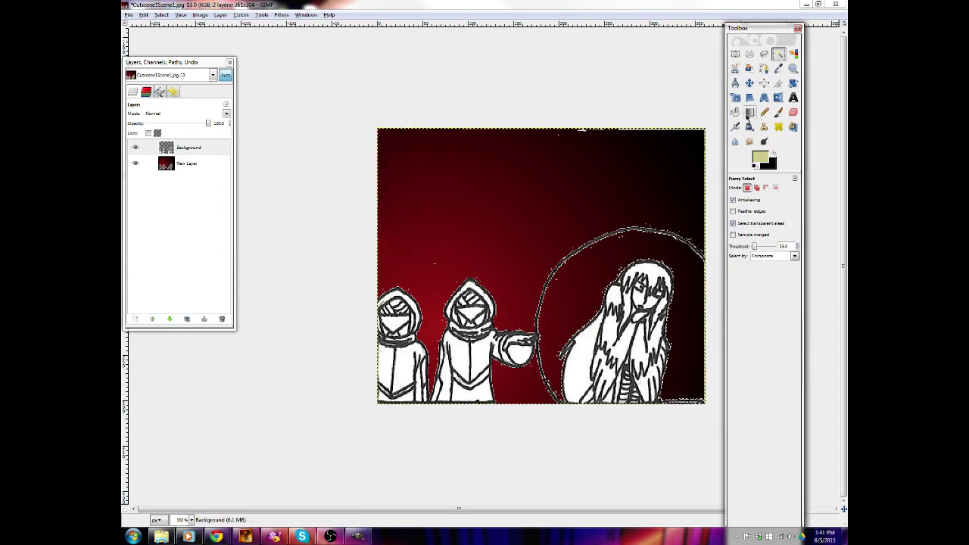
Paint the whole area inside the circle around the long-haired figure pale yellow with the Paintbrush, and clear the selection
left_click(735, 113)
left_click(778, 112)
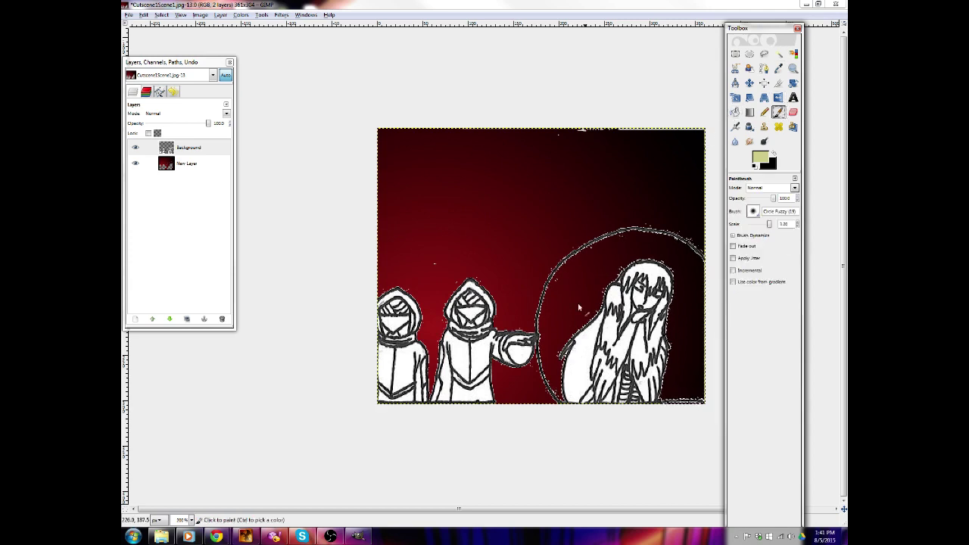
left_click(610, 276)
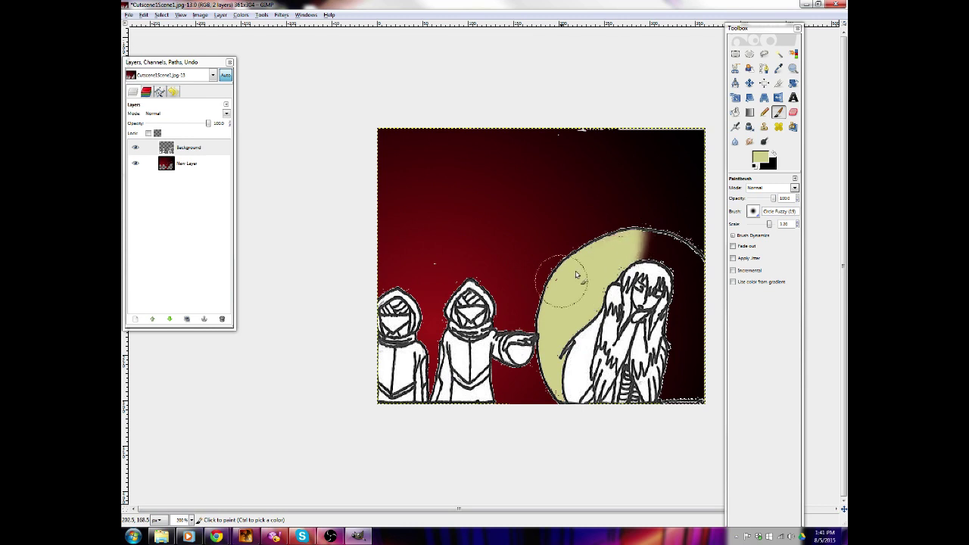
left_click_drag(663, 311, 707, 371)
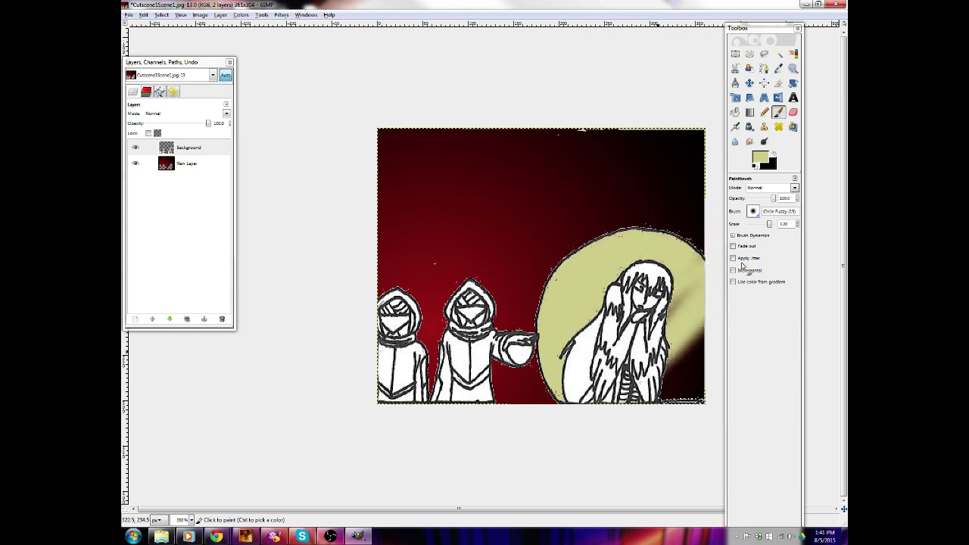
left_click_drag(691, 321, 677, 405)
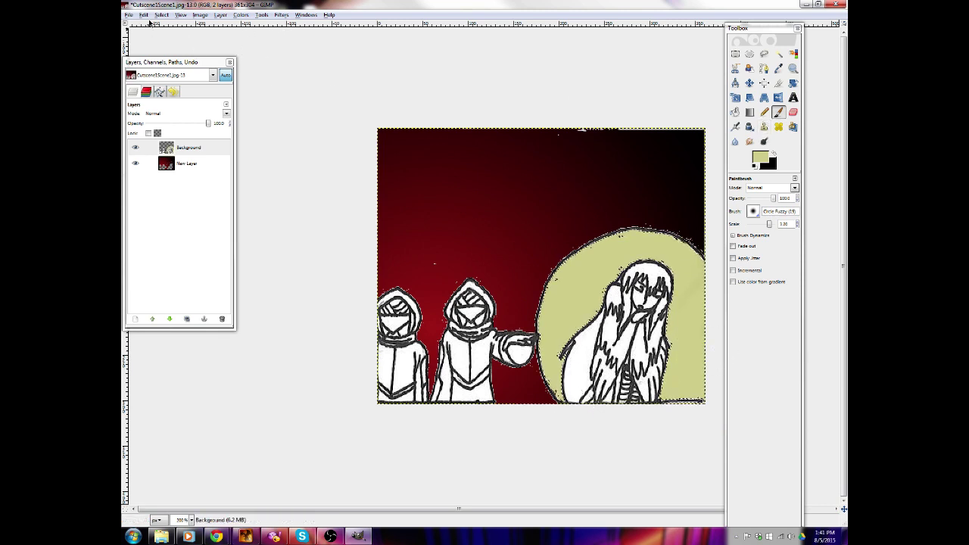
left_click(160, 16)
left_click(191, 39)
Outline the pale yellow circle and its long-haired figure with Free Select, following the circle's edge and the canvas corner
left_click(763, 54)
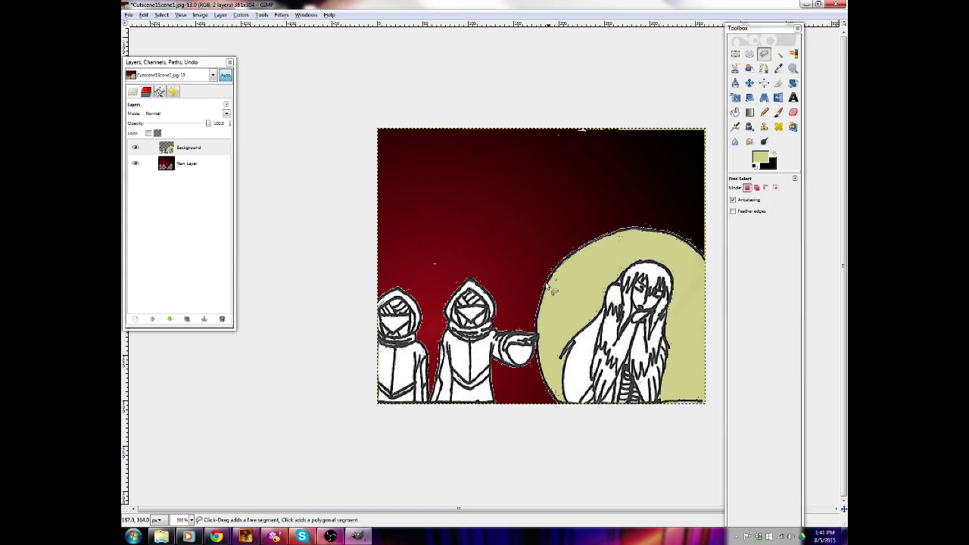
left_click(563, 265)
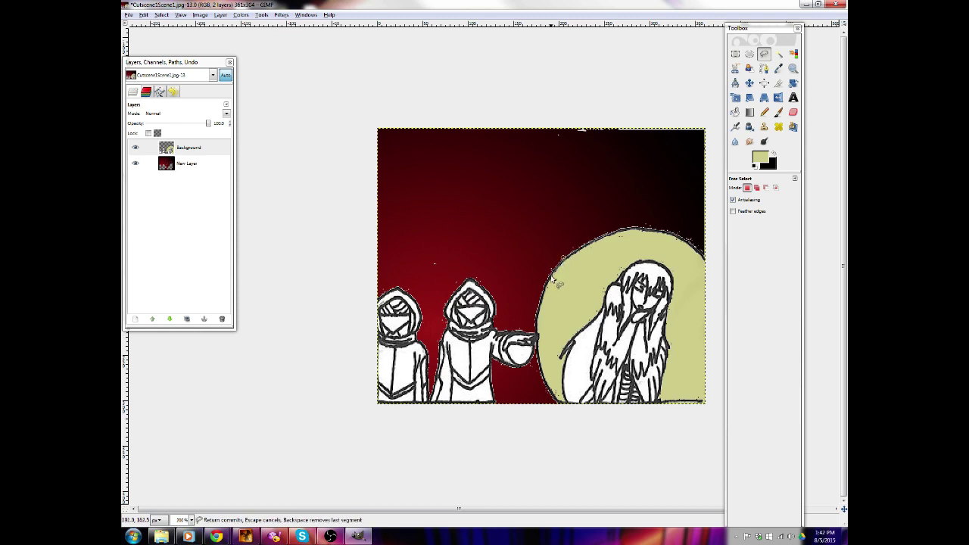
left_click(551, 278)
left_click(544, 344)
left_click(705, 413)
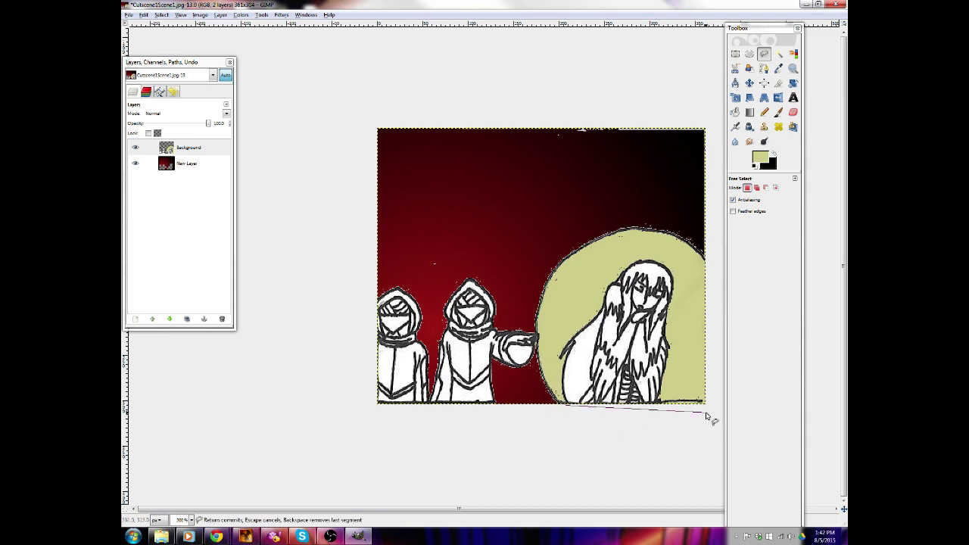
left_click(712, 260)
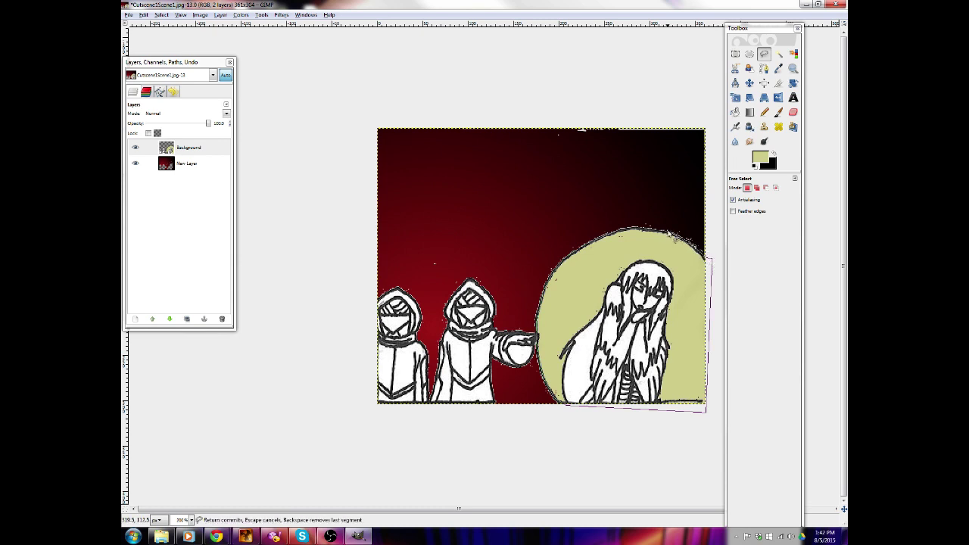
left_click(667, 230)
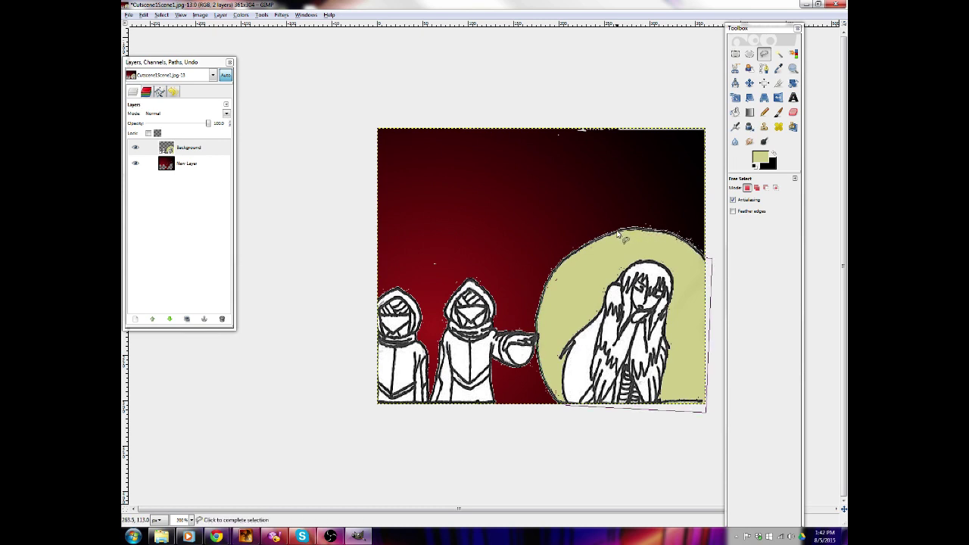
left_click(620, 231)
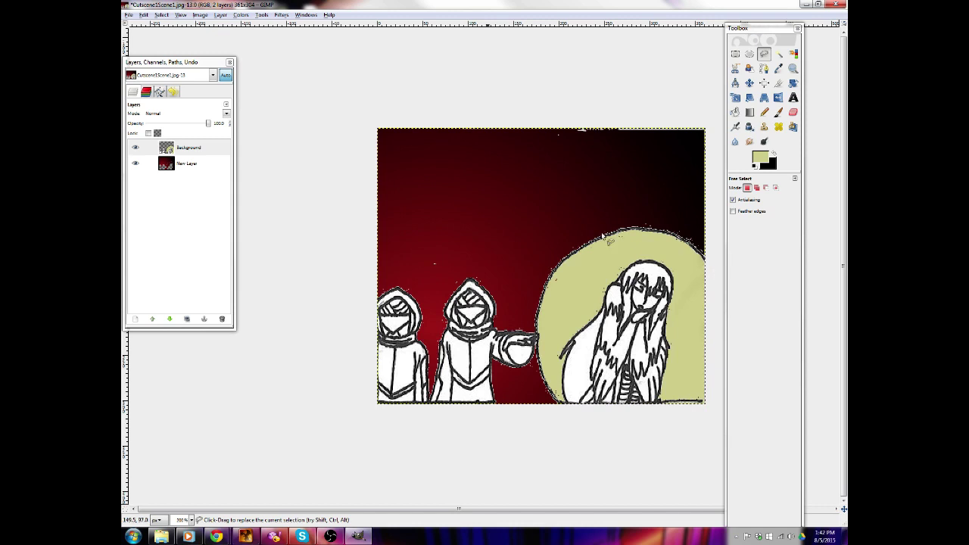
Float the selected circle and figure, and turn the floating selection into its own layer
left_click(161, 14)
left_click(180, 63)
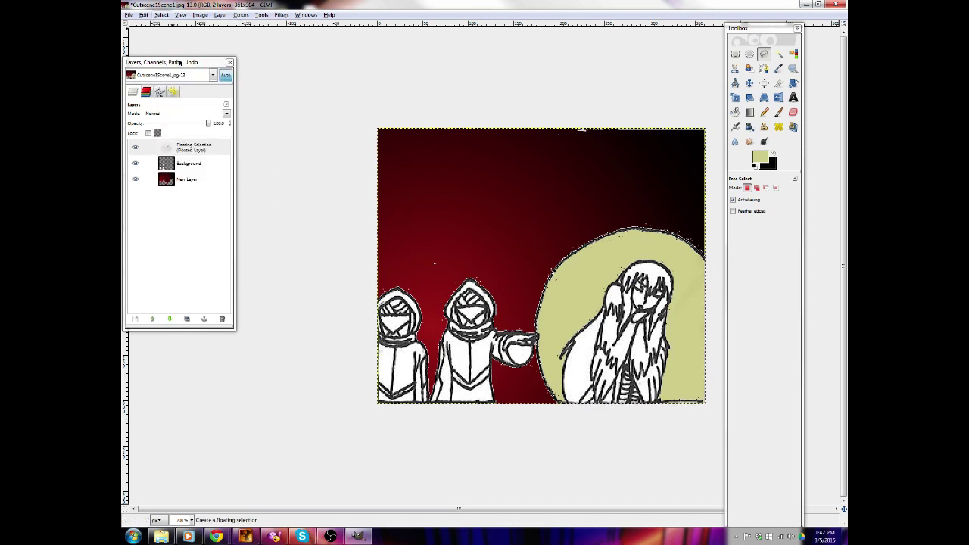
right_click(189, 153)
left_click(216, 174)
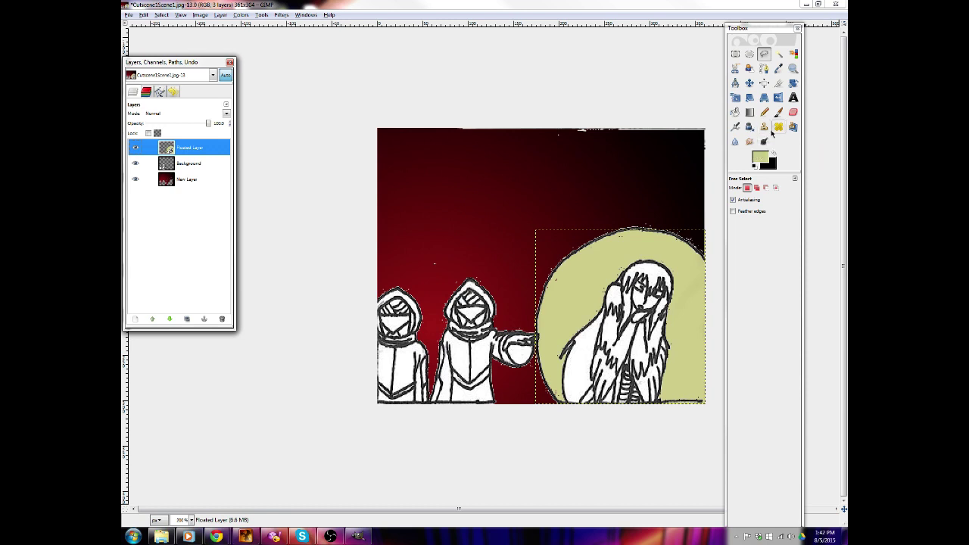
Try painting pale yellow over the circle's upper-right outline, and undo the stroke
left_click(778, 112)
mouse_move(684, 244)
left_mouse_down()
mouse_move(635, 227)
mouse_move(655, 235)
left_mouse_up()
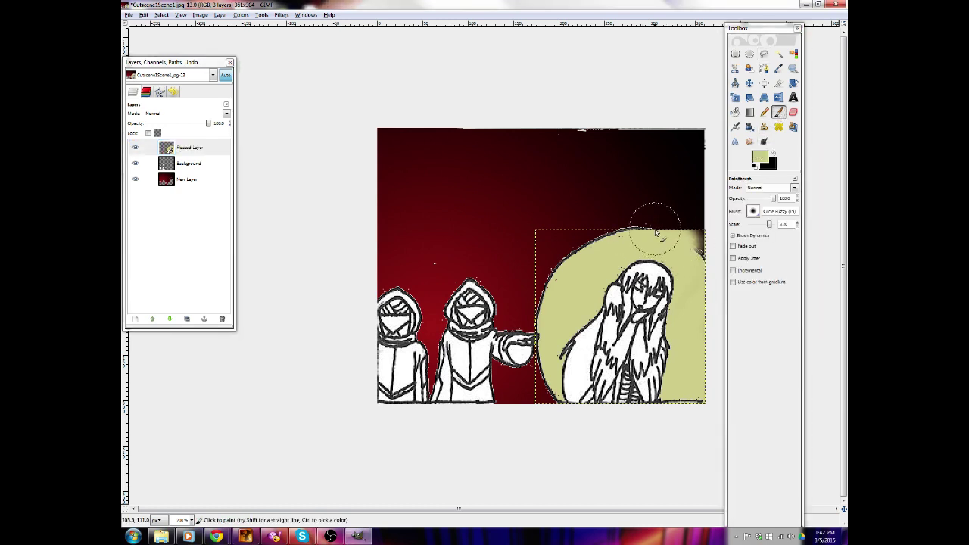
key("ctrl+z")
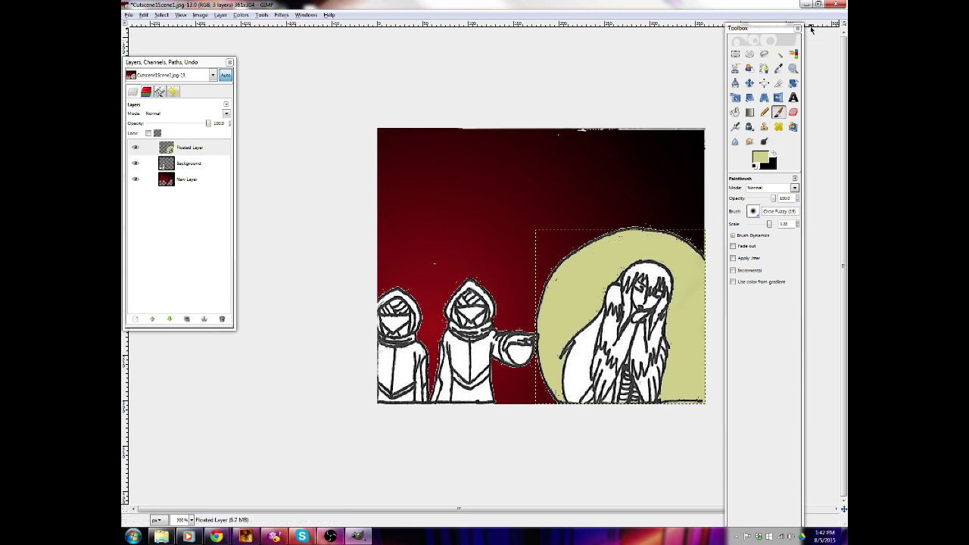
Smudge away the black outline along the circle's left side with the brush scale reduced to 0.71, softening the pale yellow edge
left_click(792, 68)
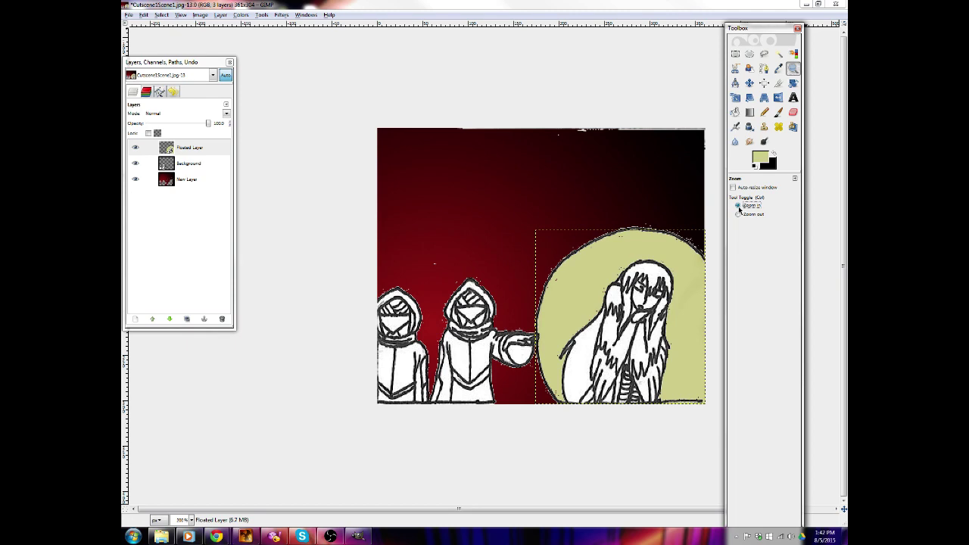
left_click(666, 293)
left_click(670, 297)
left_click_drag(527, 510, 519, 512)
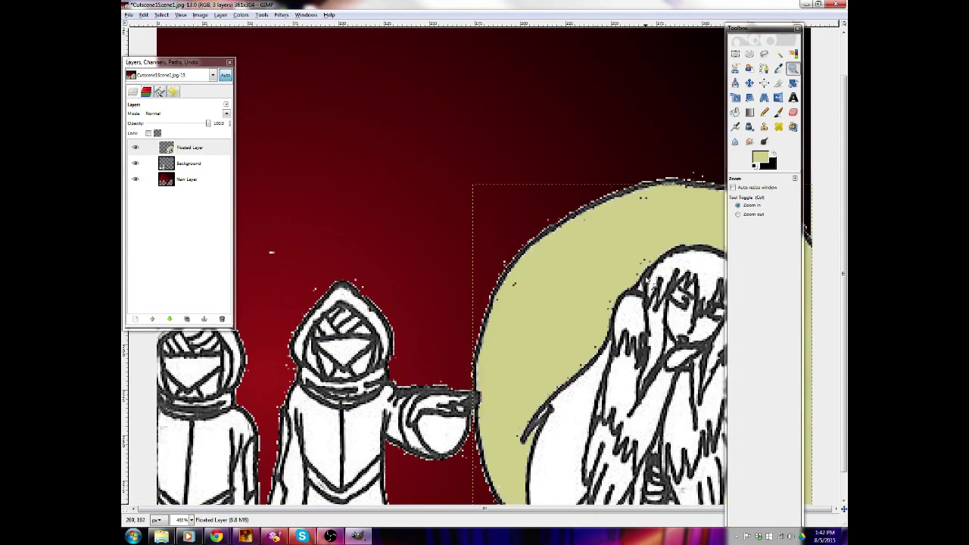
left_click(750, 140)
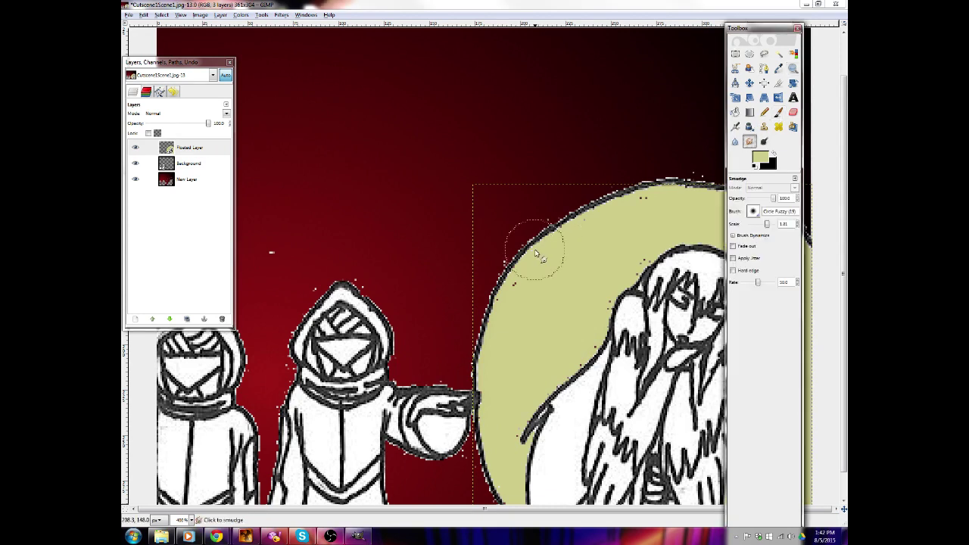
key("bracketleft")
key("bracketleft")
key("bracketleft")
key("bracketleft")
key("bracketleft")
key("bracketleft")
key("bracketleft")
key("bracketleft")
key("bracketleft")
key("bracketleft")
left_click(540, 256)
mouse_move(540, 257)
left_mouse_down()
mouse_move(561, 221)
mouse_move(578, 216)
mouse_move(562, 236)
mouse_move(594, 211)
mouse_move(555, 240)
mouse_move(582, 218)
mouse_move(572, 213)
mouse_move(549, 237)
mouse_move(623, 196)
mouse_move(607, 213)
mouse_move(622, 199)
mouse_move(596, 215)
mouse_move(641, 183)
mouse_move(587, 213)
mouse_move(674, 180)
mouse_move(634, 202)
mouse_move(609, 201)
mouse_move(519, 254)
mouse_move(565, 222)
mouse_move(505, 285)
mouse_move(544, 237)
mouse_move(547, 246)
mouse_move(506, 271)
mouse_move(539, 243)
mouse_move(524, 268)
mouse_move(490, 285)
mouse_move(536, 244)
mouse_move(522, 254)
mouse_move(560, 242)
mouse_move(510, 263)
mouse_move(562, 237)
mouse_move(515, 248)
mouse_move(548, 241)
mouse_move(526, 259)
left_mouse_up()
mouse_move(487, 309)
left_mouse_down()
mouse_move(510, 272)
mouse_move(477, 310)
mouse_move(509, 287)
left_mouse_up()
mouse_move(480, 334)
left_mouse_down()
mouse_move(514, 274)
mouse_move(491, 320)
mouse_move(525, 270)
mouse_move(542, 261)
mouse_move(495, 324)
mouse_move(483, 328)
mouse_move(507, 292)
mouse_move(482, 324)
mouse_move(512, 304)
mouse_move(487, 354)
mouse_move(504, 299)
mouse_move(476, 333)
mouse_move(492, 307)
mouse_move(480, 352)
mouse_move(519, 246)
mouse_move(483, 313)
mouse_move(527, 248)
mouse_move(500, 280)
mouse_move(559, 218)
mouse_move(522, 261)
mouse_move(556, 225)
mouse_move(492, 314)
mouse_move(475, 355)
mouse_move(506, 292)
mouse_move(483, 356)
mouse_move(494, 326)
mouse_move(494, 352)
mouse_move(514, 274)
mouse_move(498, 290)
mouse_move(522, 255)
mouse_move(527, 261)
mouse_move(493, 296)
mouse_move(513, 265)
mouse_move(518, 280)
mouse_move(496, 283)
mouse_move(515, 261)
mouse_move(480, 304)
mouse_move(499, 262)
left_mouse_up()
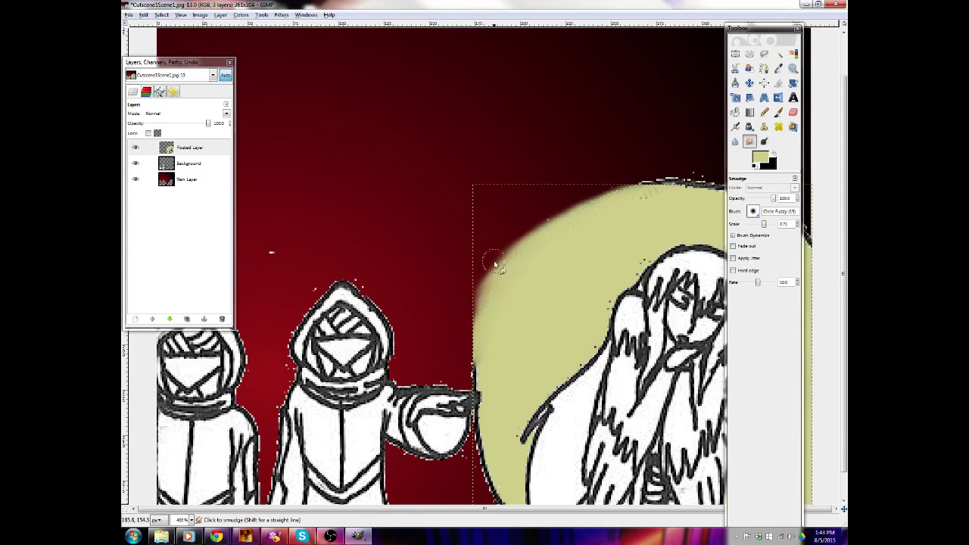
mouse_move(487, 357)
left_mouse_down()
mouse_move(478, 353)
mouse_move(475, 386)
mouse_move(474, 361)
mouse_move(477, 424)
mouse_move(480, 435)
mouse_move(479, 418)
mouse_move(482, 431)
mouse_move(486, 422)
mouse_move(484, 467)
mouse_move(486, 446)
mouse_move(503, 511)
mouse_move(485, 476)
left_mouse_up()
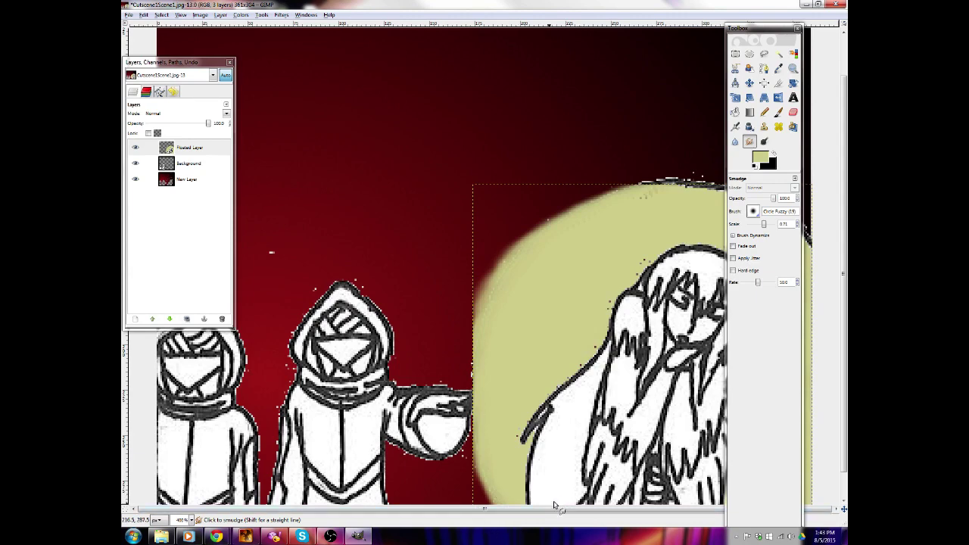
Move the Toolbox off the circle's right side and smudge the black outline there into a soft pale yellow edge
left_click_drag(764, 28, 481, 34)
mouse_move(798, 261)
left_mouse_down()
mouse_move(805, 236)
mouse_move(807, 255)
mouse_move(799, 225)
mouse_move(808, 250)
mouse_move(774, 200)
mouse_move(791, 227)
mouse_move(740, 194)
mouse_move(797, 233)
mouse_move(779, 220)
mouse_move(803, 224)
mouse_move(728, 189)
mouse_move(778, 221)
mouse_move(732, 198)
mouse_move(769, 201)
mouse_move(623, 182)
mouse_move(726, 200)
mouse_move(639, 180)
mouse_move(720, 194)
mouse_move(679, 201)
mouse_move(729, 197)
mouse_move(668, 211)
mouse_move(633, 187)
mouse_move(632, 206)
mouse_move(656, 190)
mouse_move(629, 210)
mouse_move(668, 190)
left_mouse_up()
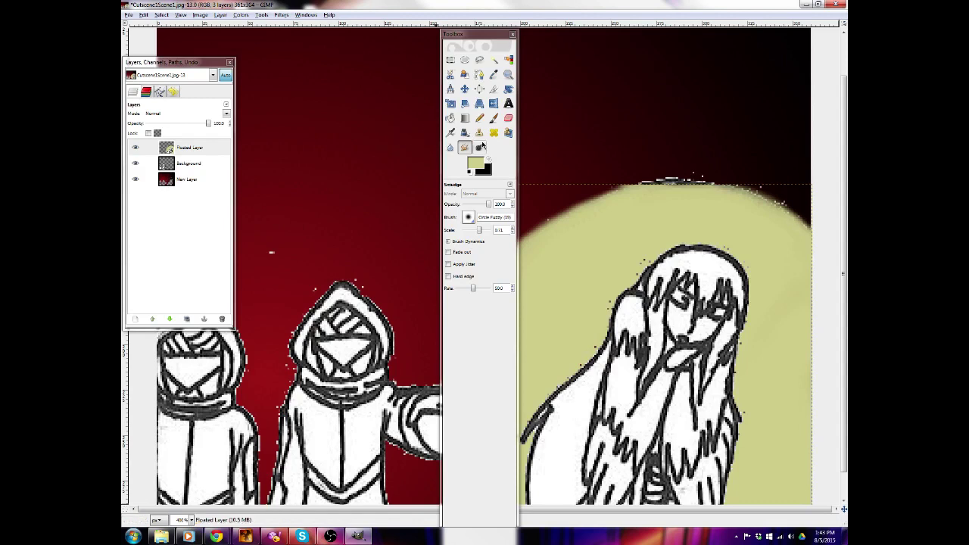
Set the foreground colour to stronger yellow c9c434 and bucket-fill the hair on top of the long-haired figure's head
scroll(641, 286, "down", 1)
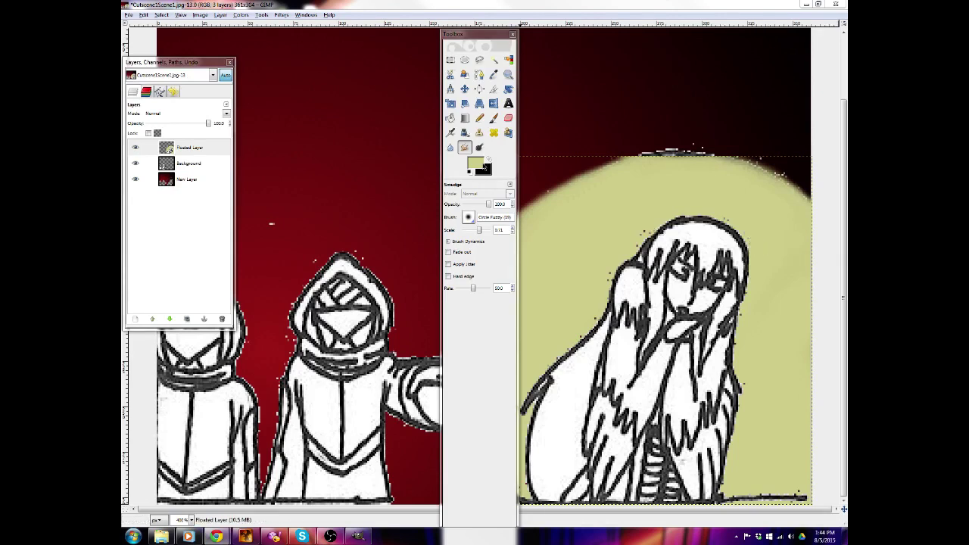
left_click(477, 163)
left_click_drag(296, 156, 288, 157)
left_click(383, 245)
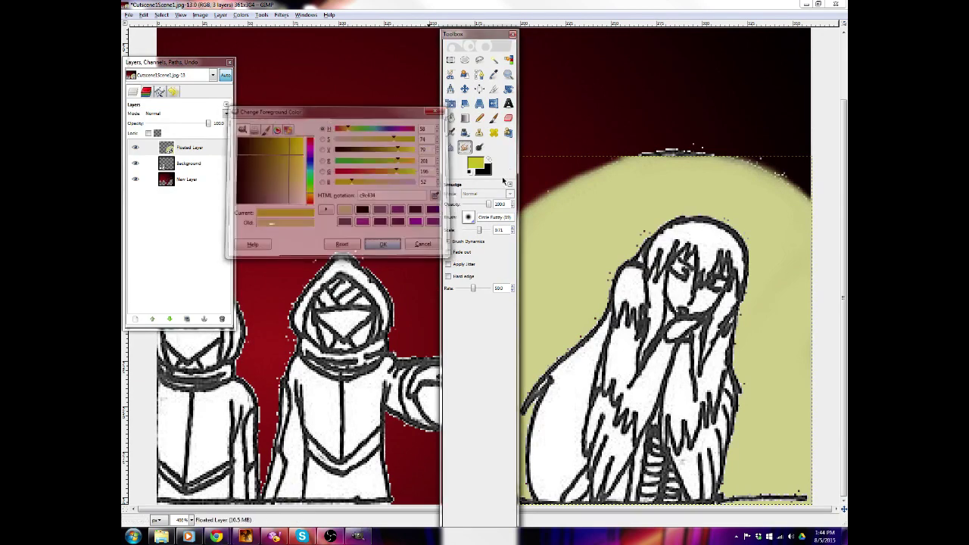
left_click(451, 118)
left_click(712, 243)
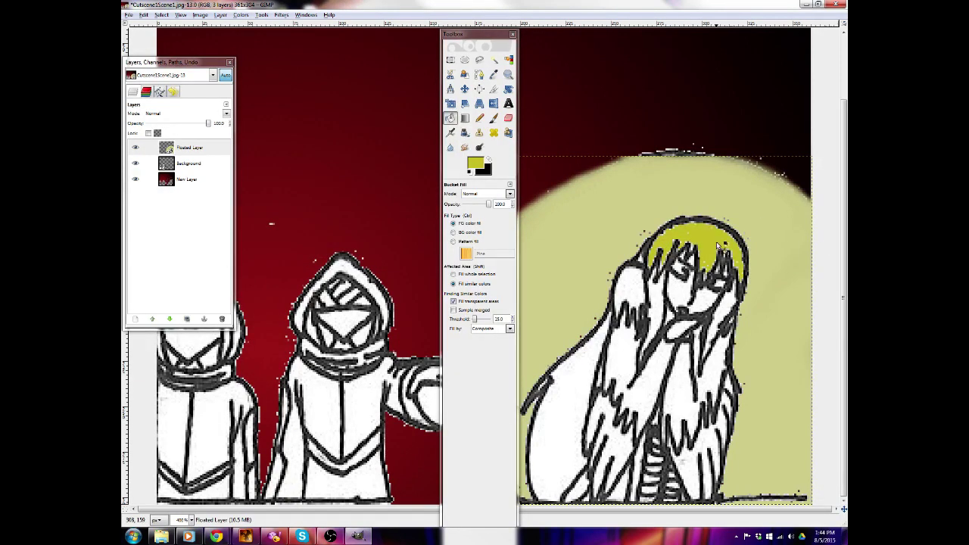
Bucket-fill the long hair behind the figure's back with the yellow, and the strands on both sides of the face with brown 8f7748
left_click(576, 386)
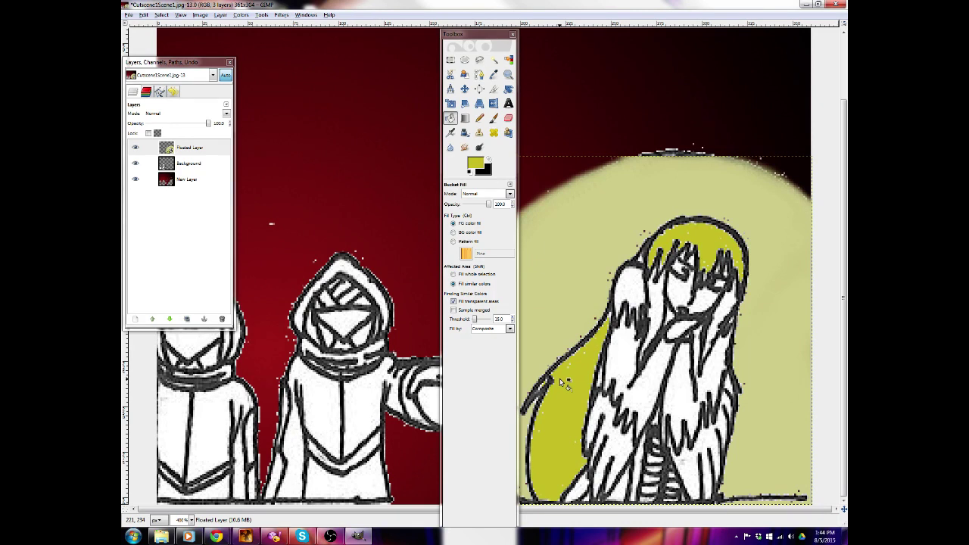
left_click(478, 170)
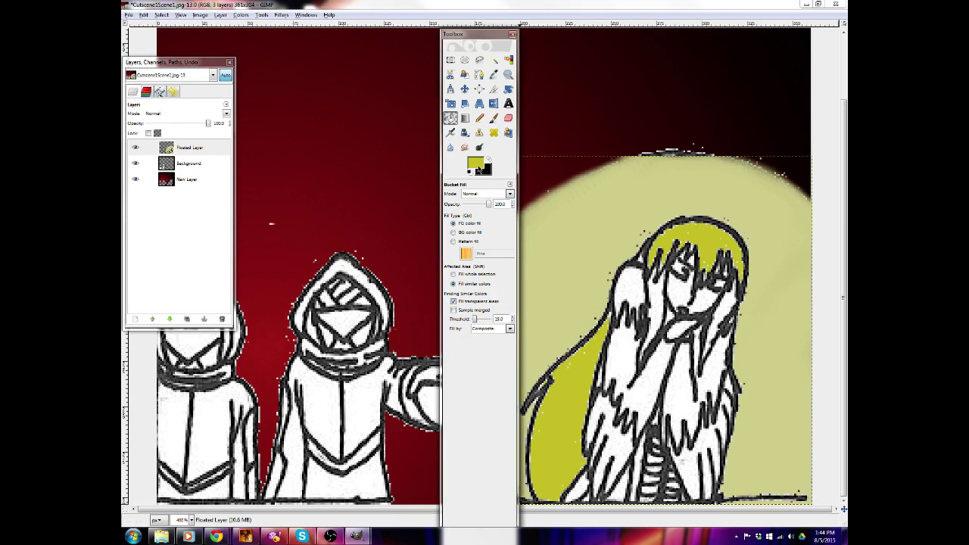
left_click(309, 198)
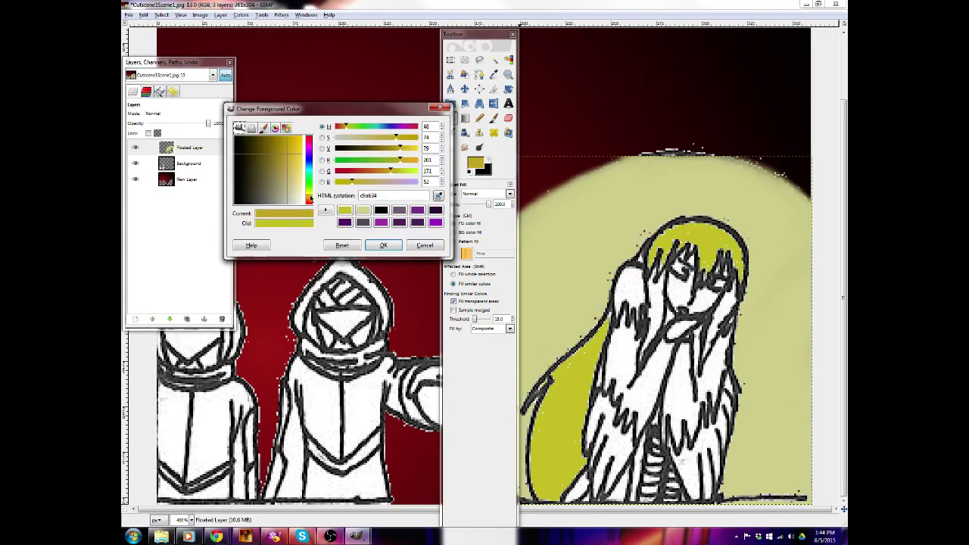
left_click(310, 197)
left_click_drag(287, 181, 272, 171)
left_click(382, 245)
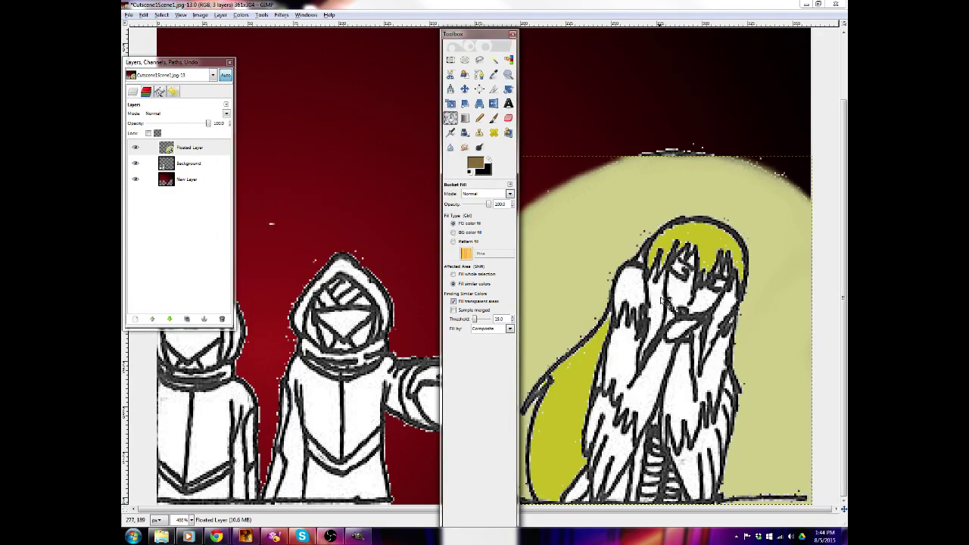
left_click(656, 303)
left_click(720, 316)
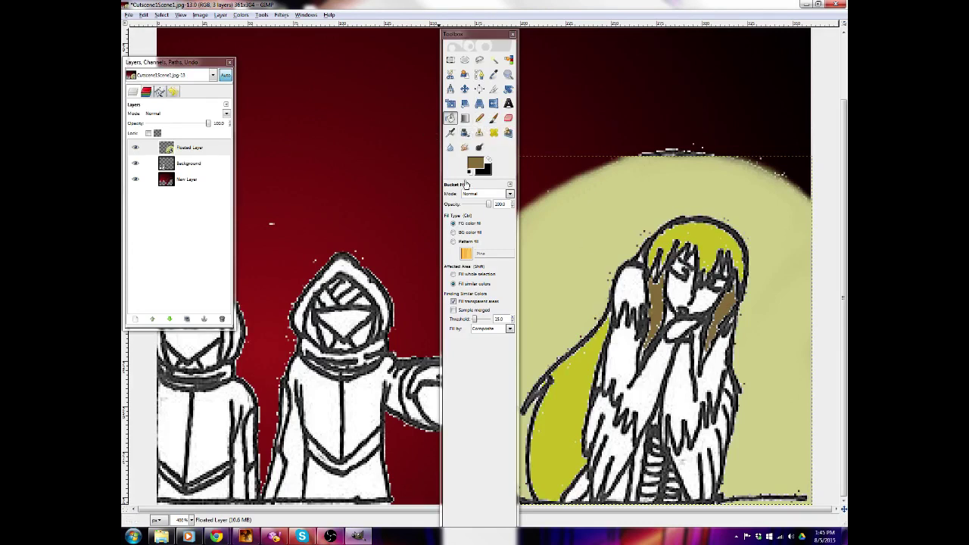
Try filling the figure's face with pale cream ffedca, and undo the fill
left_click(475, 164)
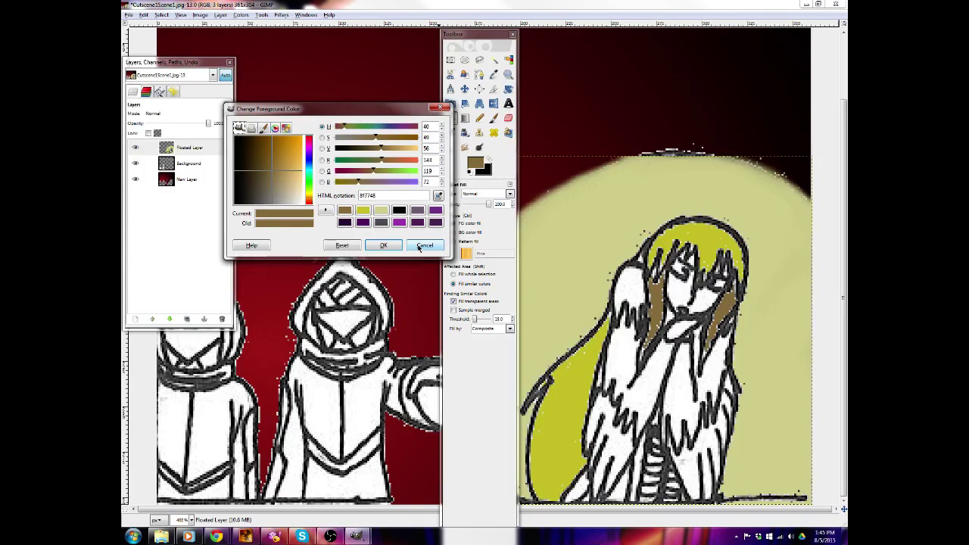
left_click_drag(294, 177, 302, 191)
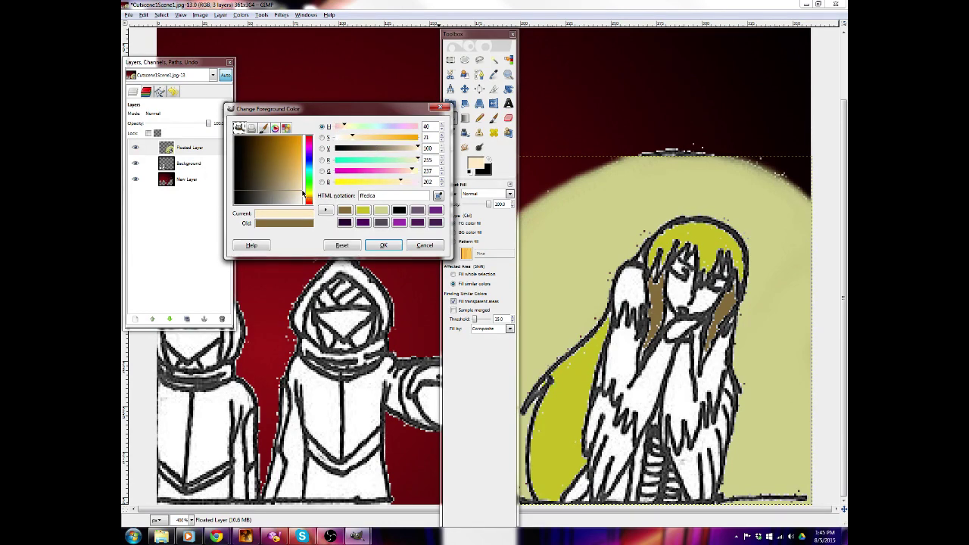
left_click(383, 245)
left_click(680, 295)
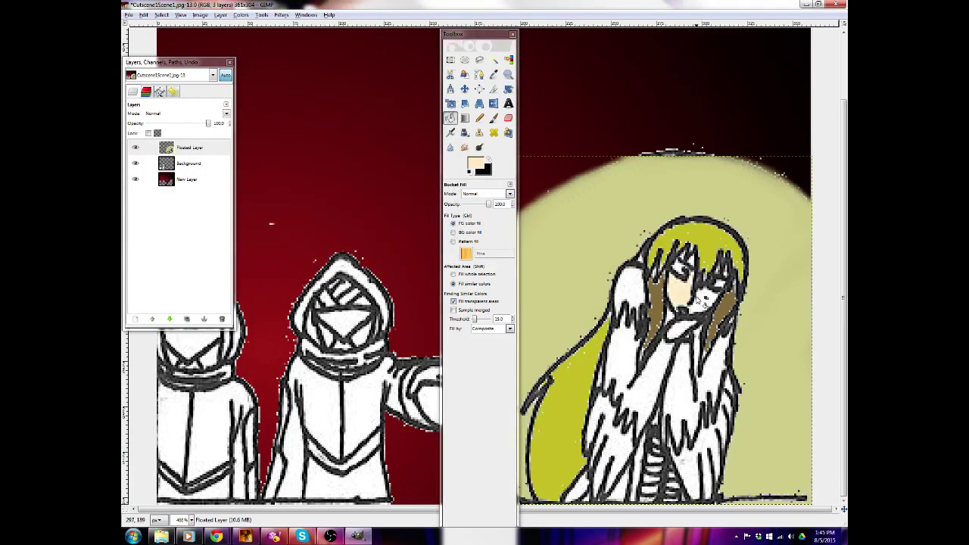
left_click(681, 299)
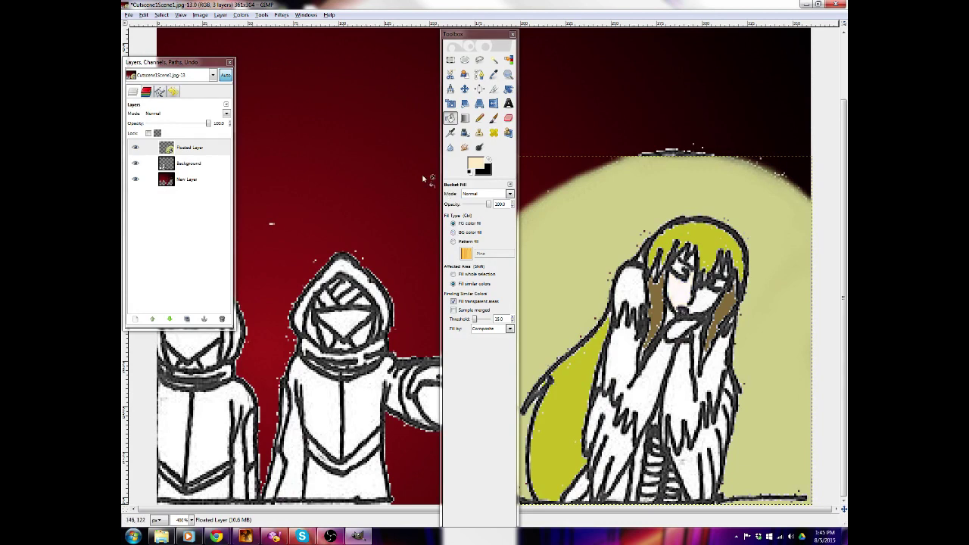
Set the foreground colour to tan dcc7a0 and bucket-fill the figure's face and bare shoulder
left_click(475, 168)
left_click(297, 190)
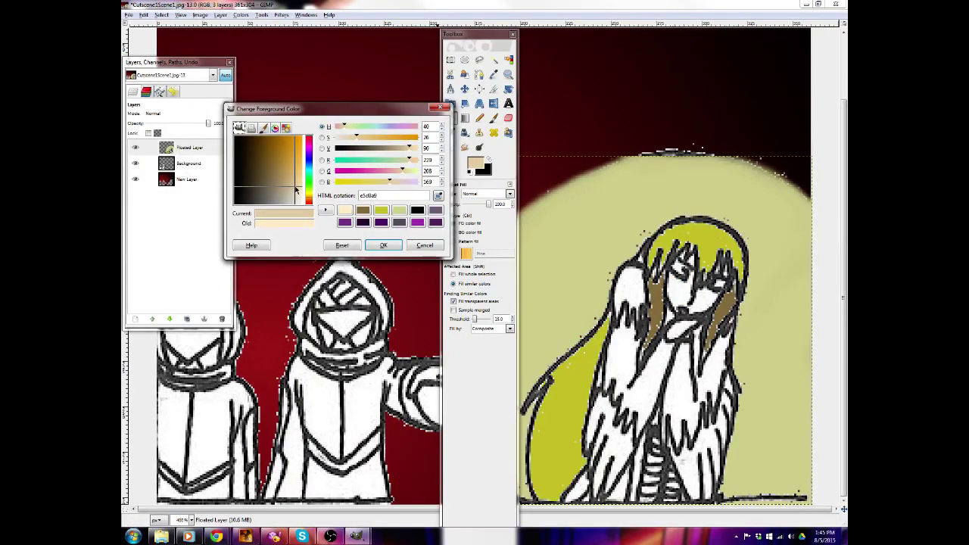
left_click(296, 195)
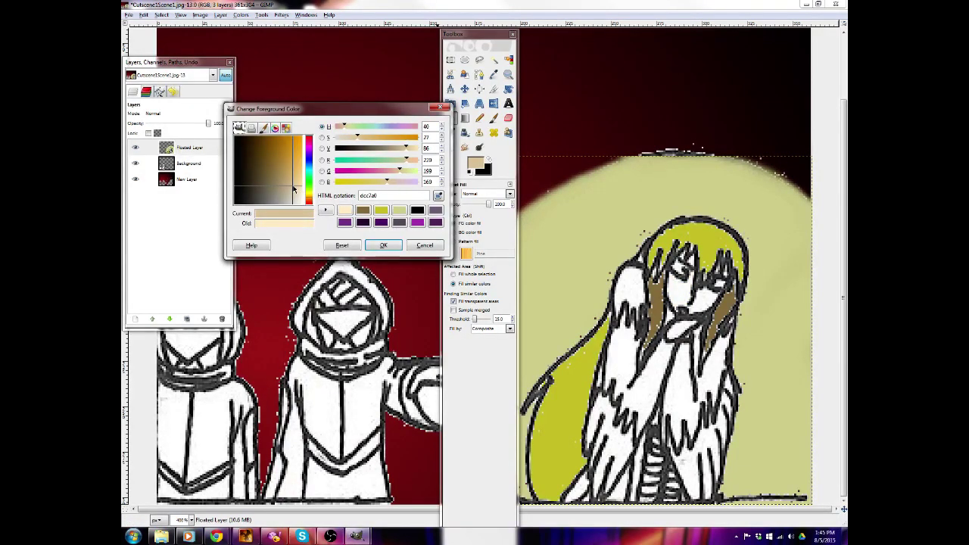
left_click(685, 289)
left_click(696, 302)
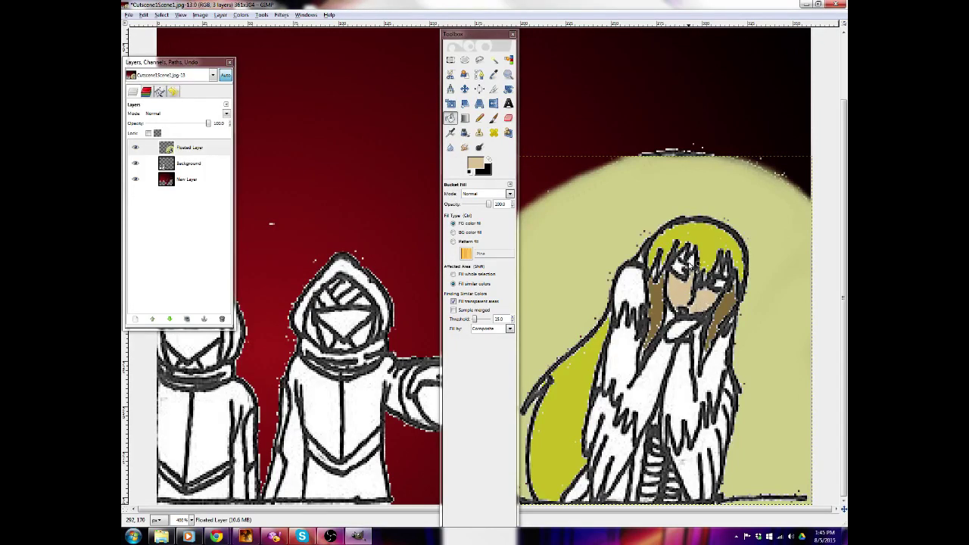
left_click(680, 266)
left_click(629, 289)
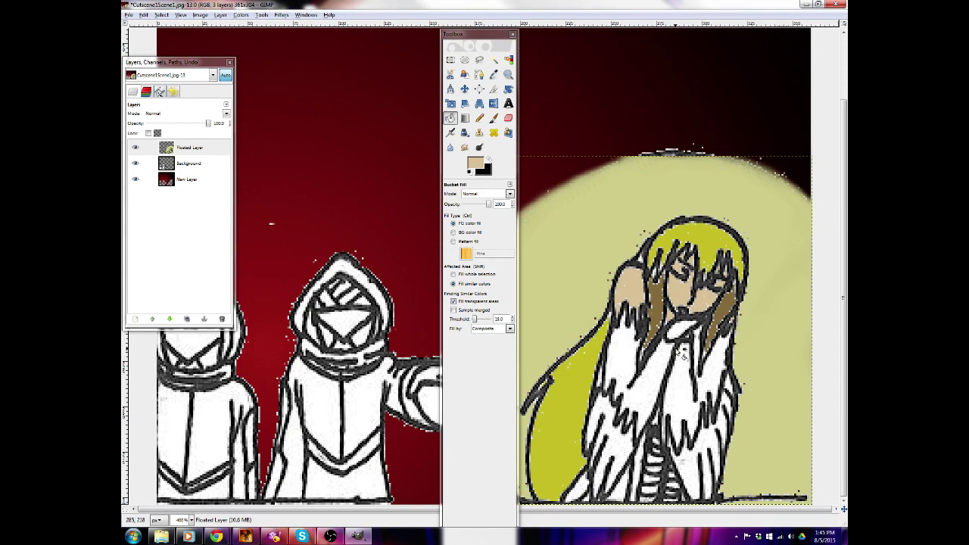
Set the foreground colour to brown 93763e and bucket-fill the jagged upper sleeves and chest of the garment
left_click(476, 163)
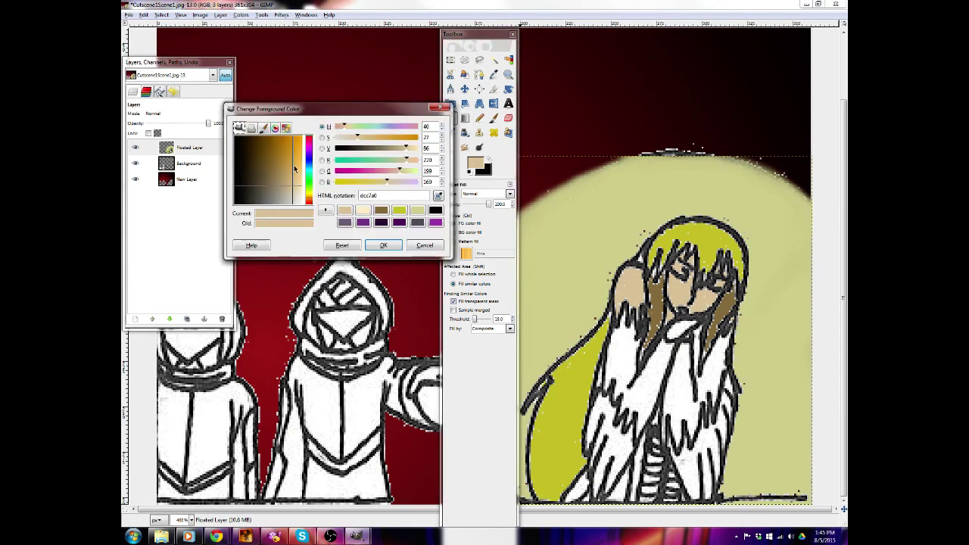
left_click_drag(294, 170, 274, 163)
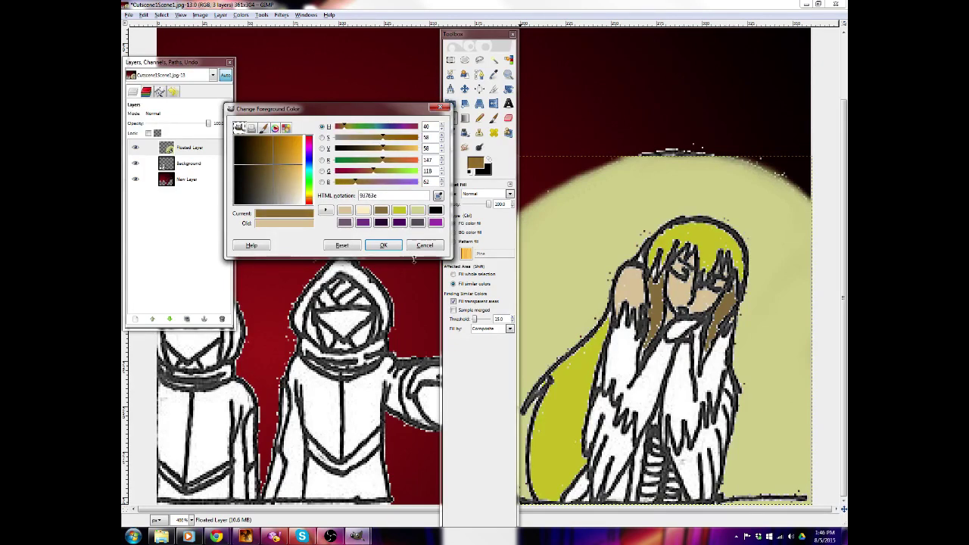
left_click(383, 245)
left_click(634, 347)
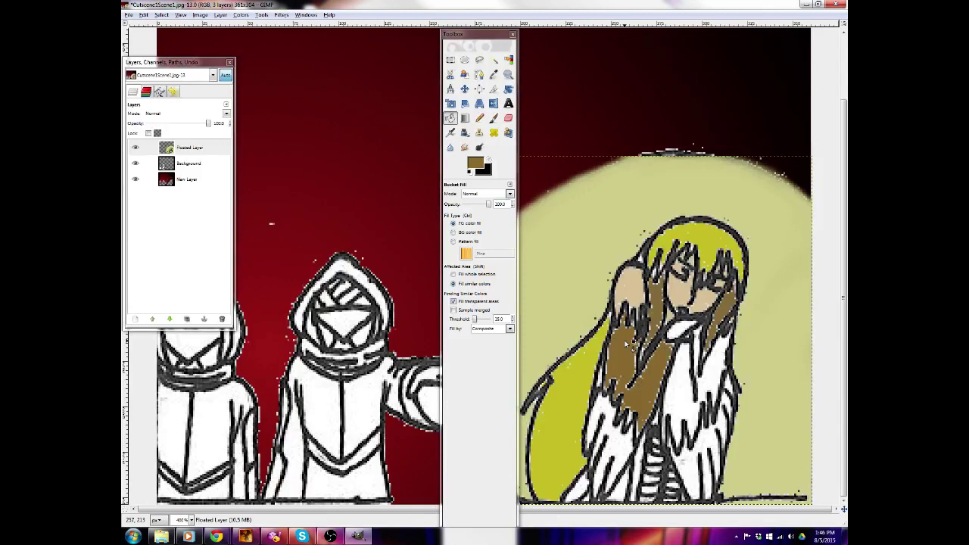
left_click(684, 379)
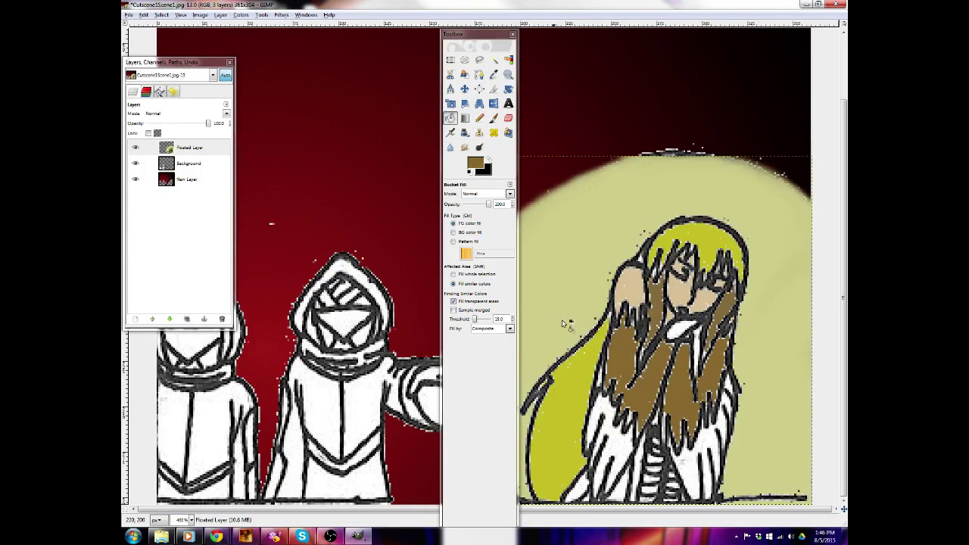
Set the foreground colour to lighter brown b88b35 and bucket-fill the lower layers of both sleeves
left_click(477, 165)
left_click(284, 159)
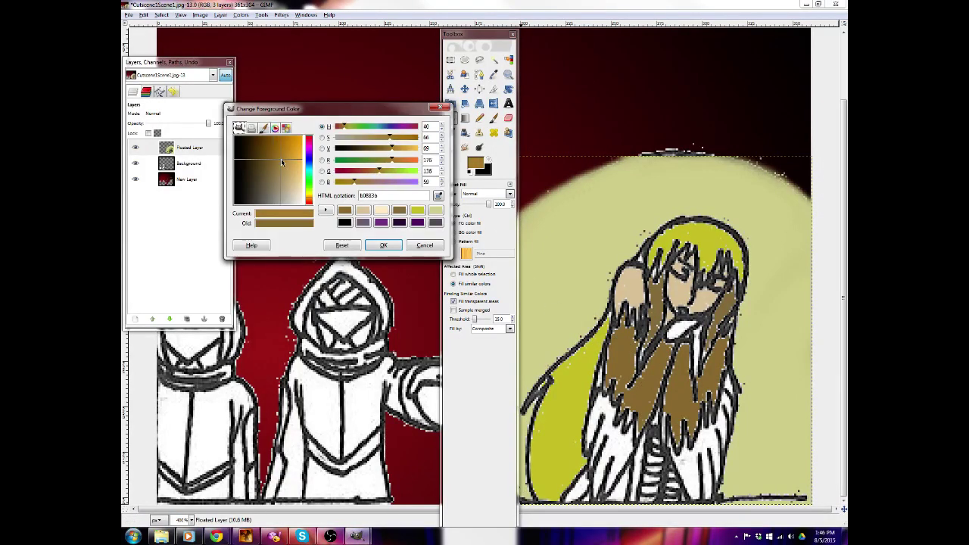
left_click(383, 245)
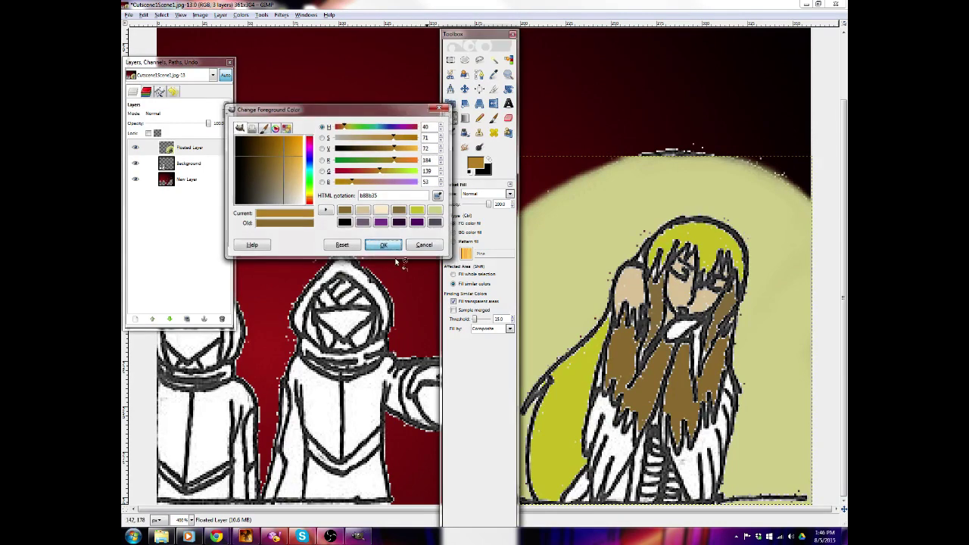
left_click(603, 409)
left_click(695, 465)
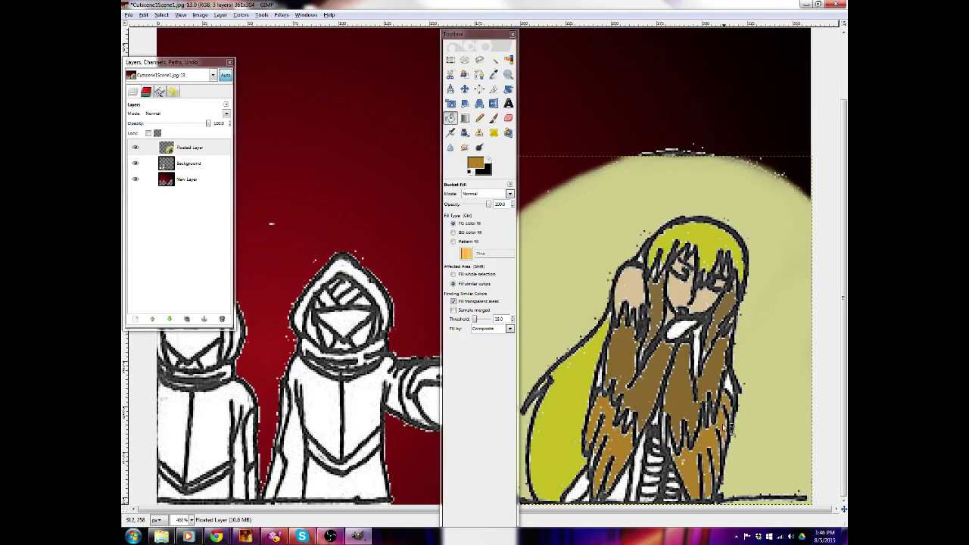
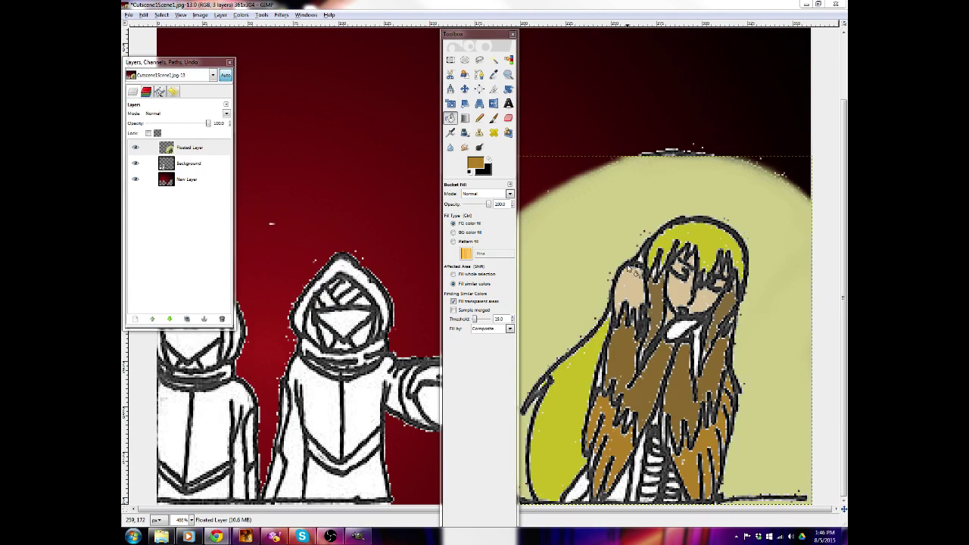
Sample the garment's darker brown and the face's tan, and bucket-fill the bare torso strip beside the ribs with the tan
left_click(494, 74)
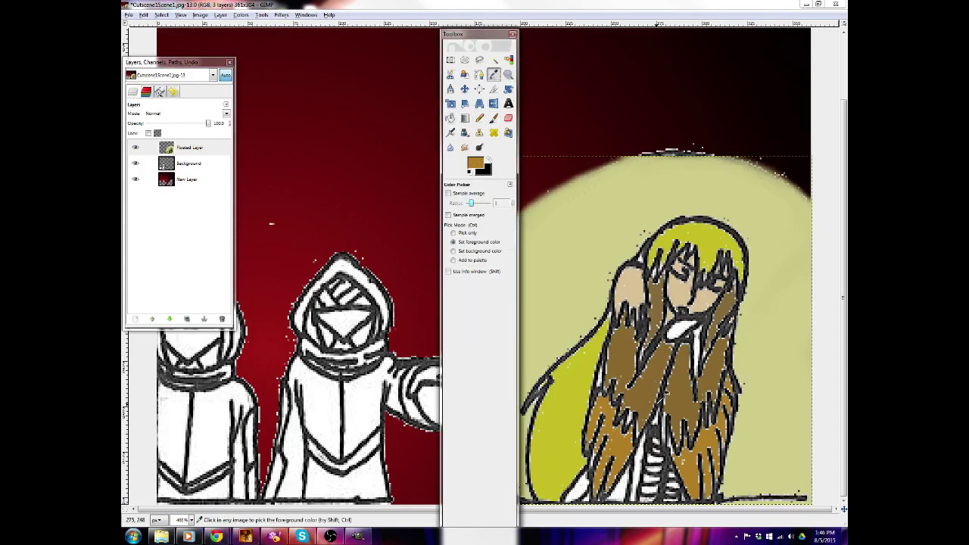
left_click(654, 385)
left_click(450, 118)
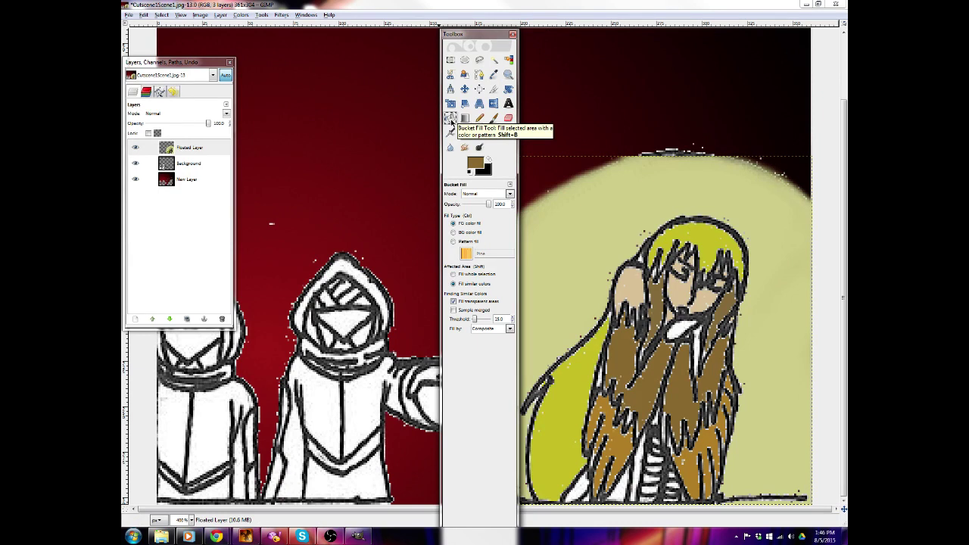
left_click(493, 74)
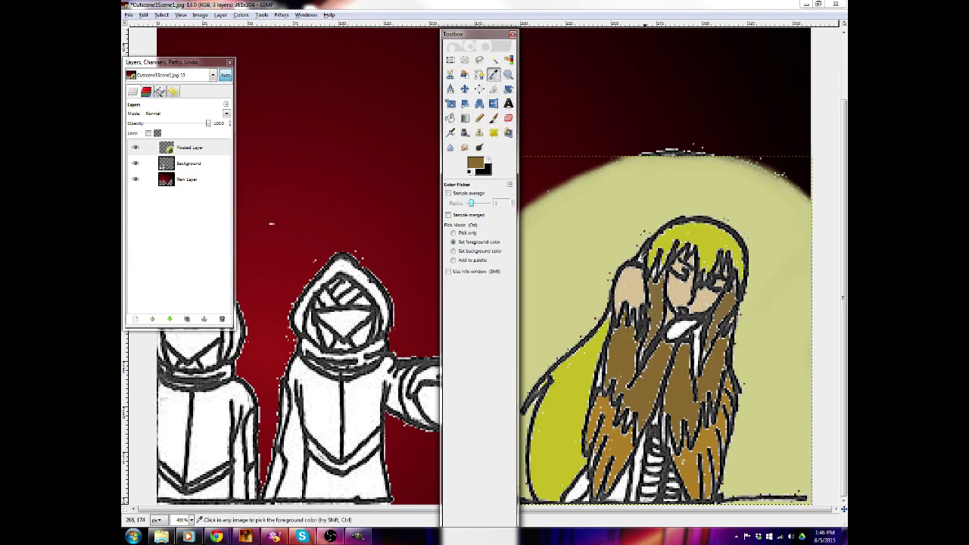
left_click(688, 281)
left_click(450, 118)
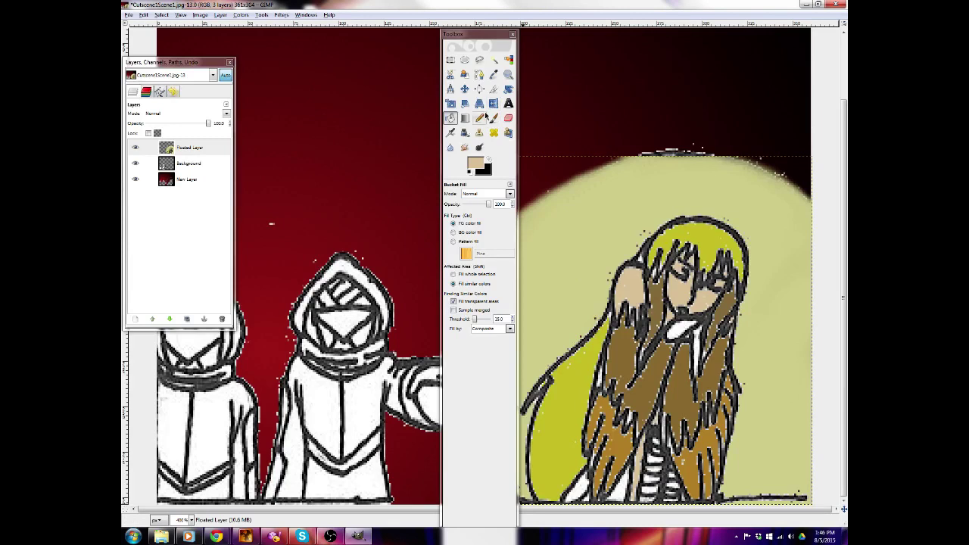
Sample the lighter brown from the lower sleeve and bucket-fill the white corner at the garment's bottom edge beside the hair
left_click(494, 74)
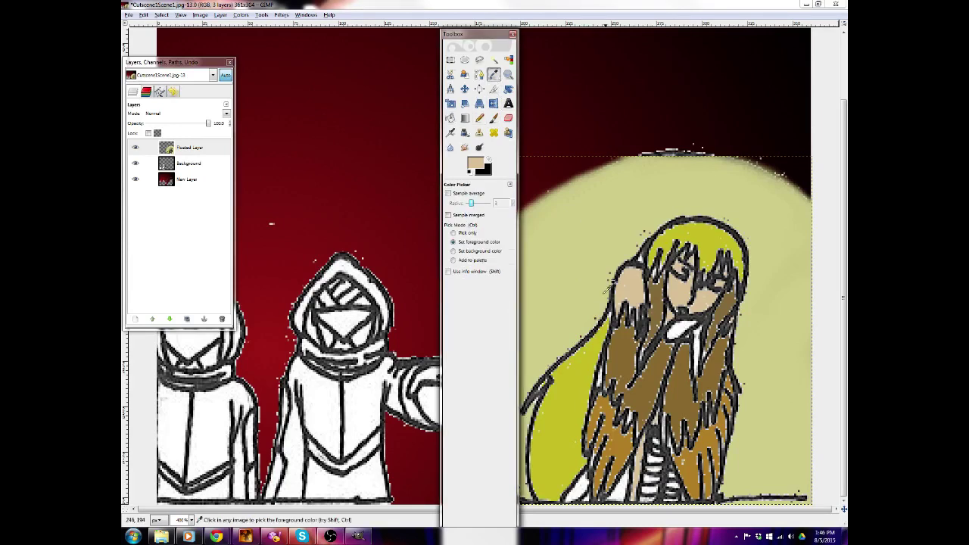
left_click(625, 442)
key("shift+b")
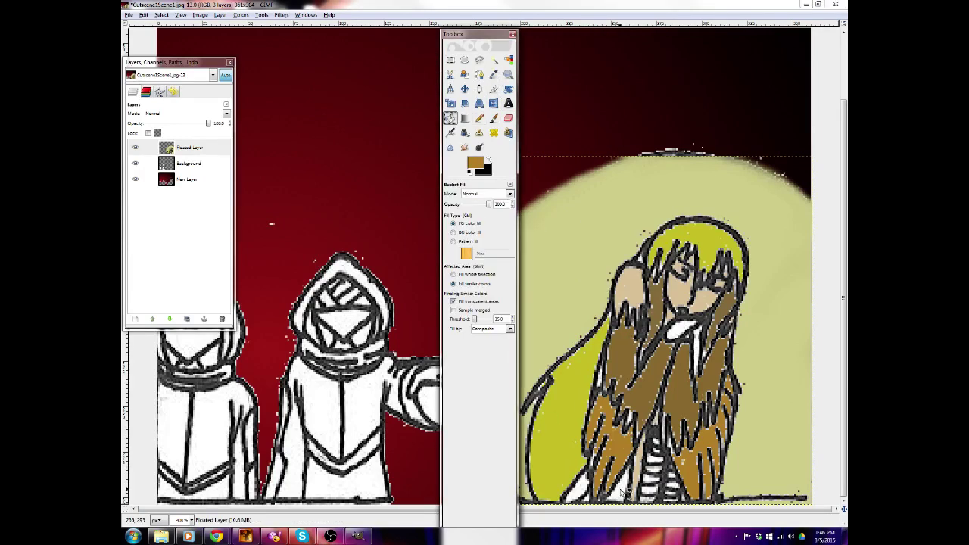
left_click(579, 493)
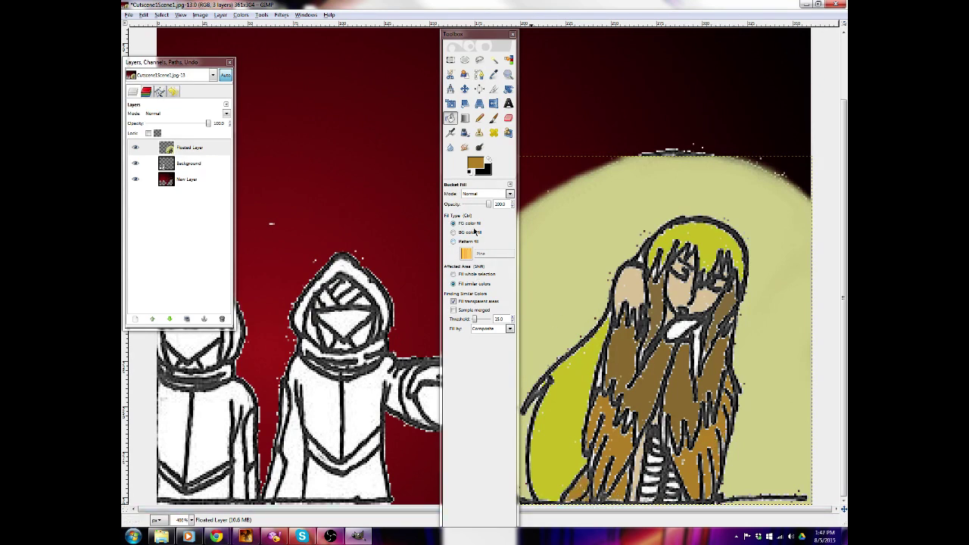
Set the foreground colour to blue 3572b8 and bucket-fill the patch under the chin and the narrow strip below the hand
left_click(475, 162)
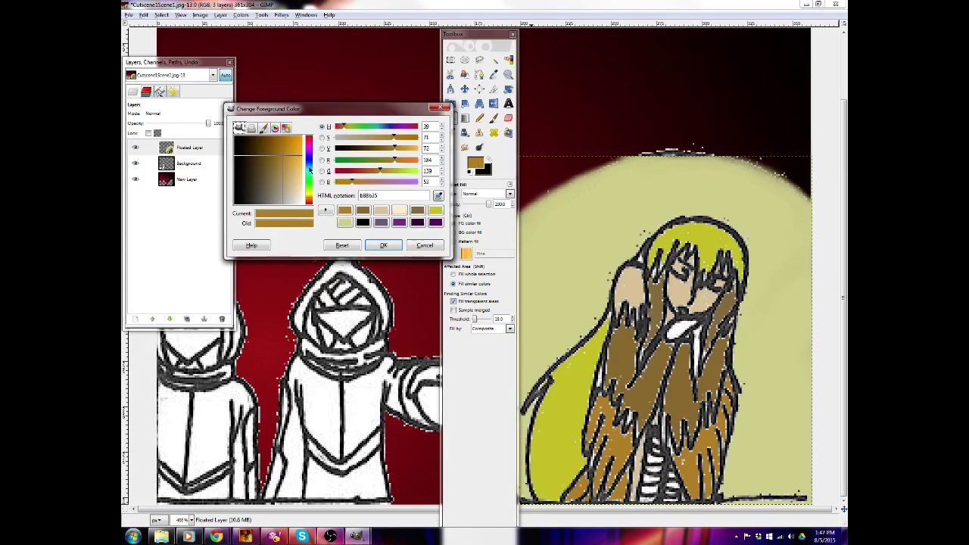
left_click(309, 168)
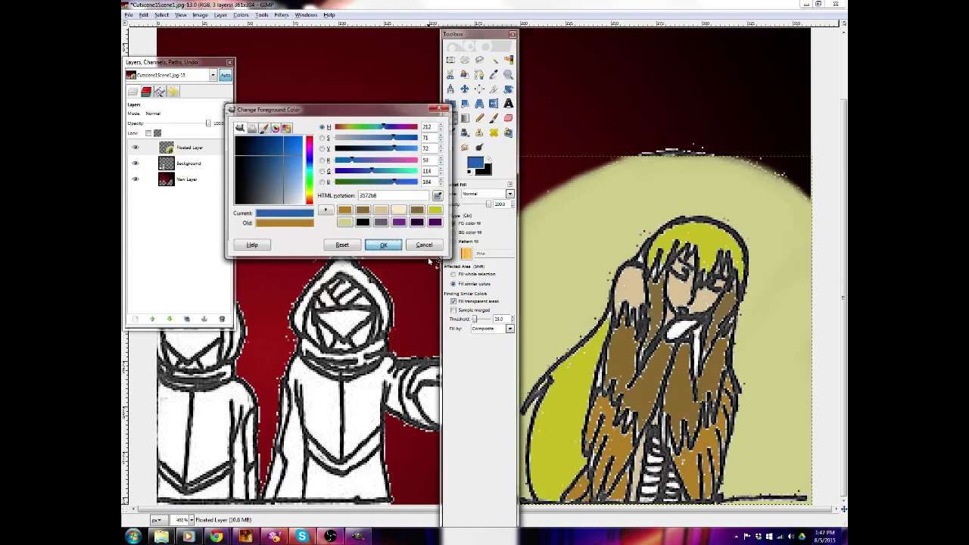
left_click(383, 244)
left_click(697, 348)
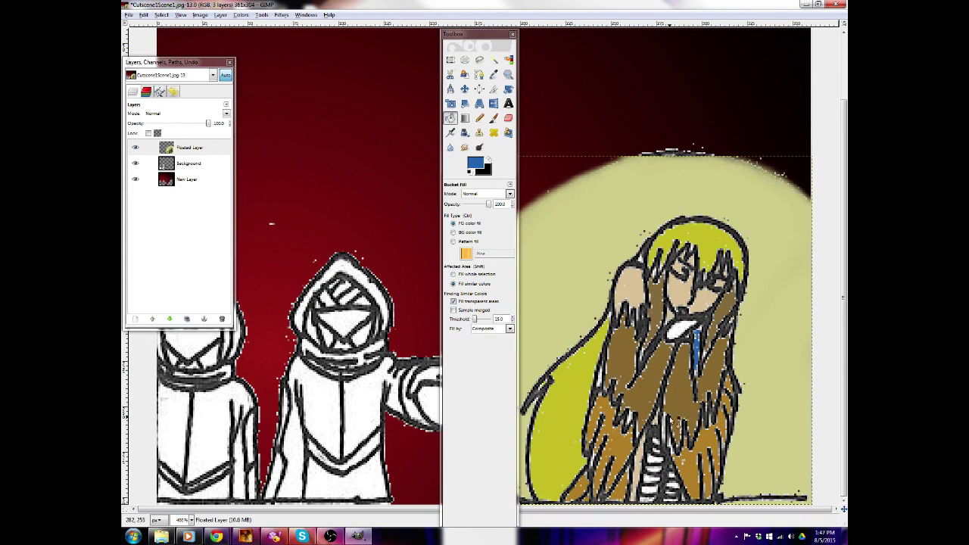
left_click(670, 453, "ctrl")
left_click(671, 317)
left_click(699, 355)
Sample the tan skin colour from the torso and bucket-fill the ribs and the hand at the mouth
left_click(494, 74)
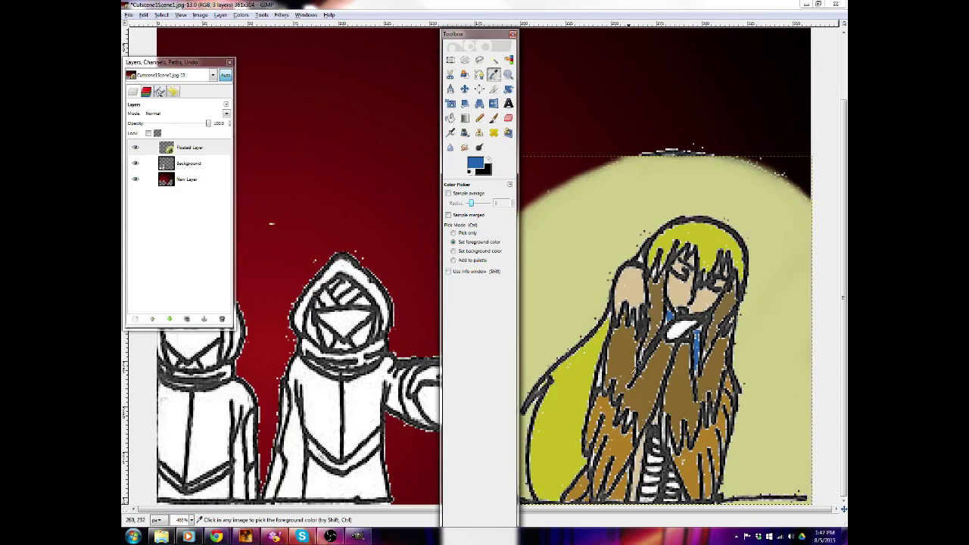
left_click(646, 449)
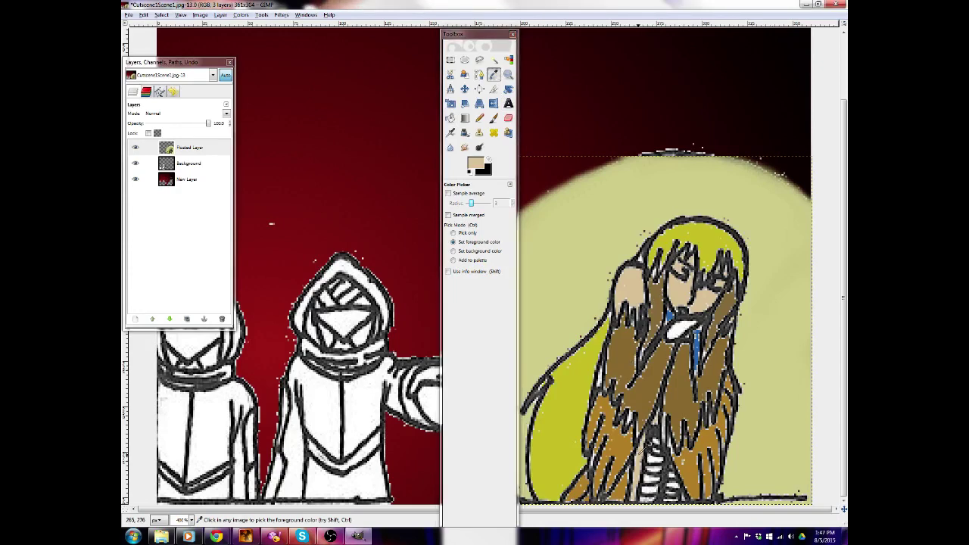
left_click(451, 118)
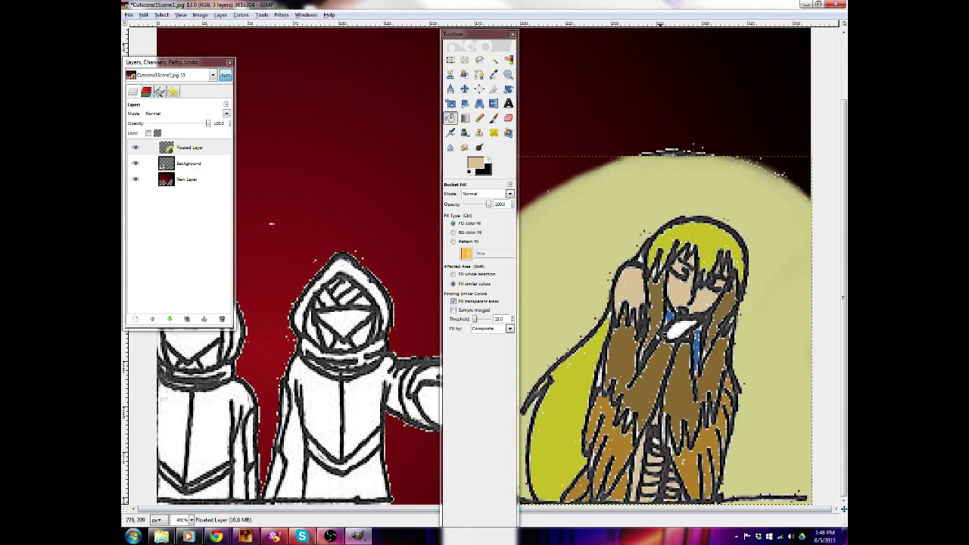
left_click(681, 328)
Sample the yellow-green from the top of the figure's hair as the foreground colour
left_click(493, 74)
left_click(669, 233)
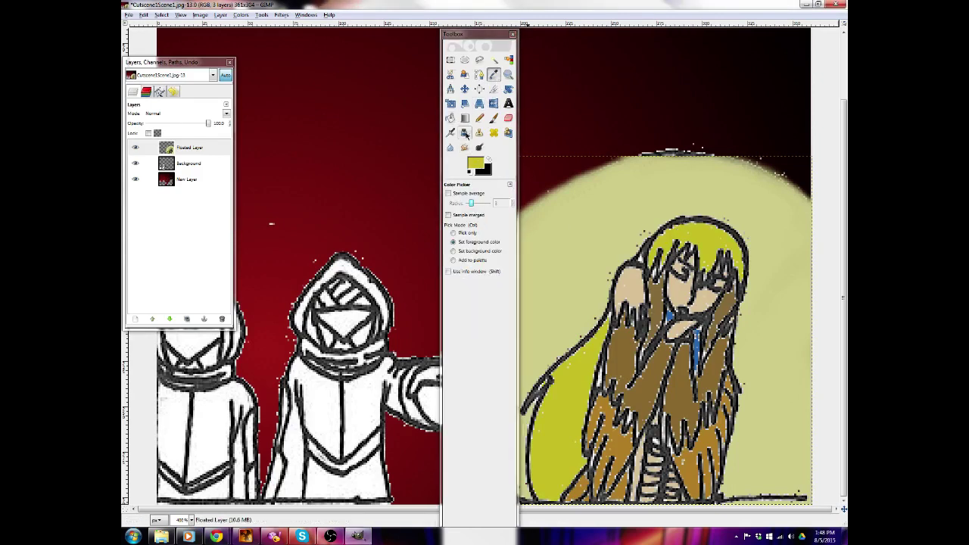
left_click(450, 117)
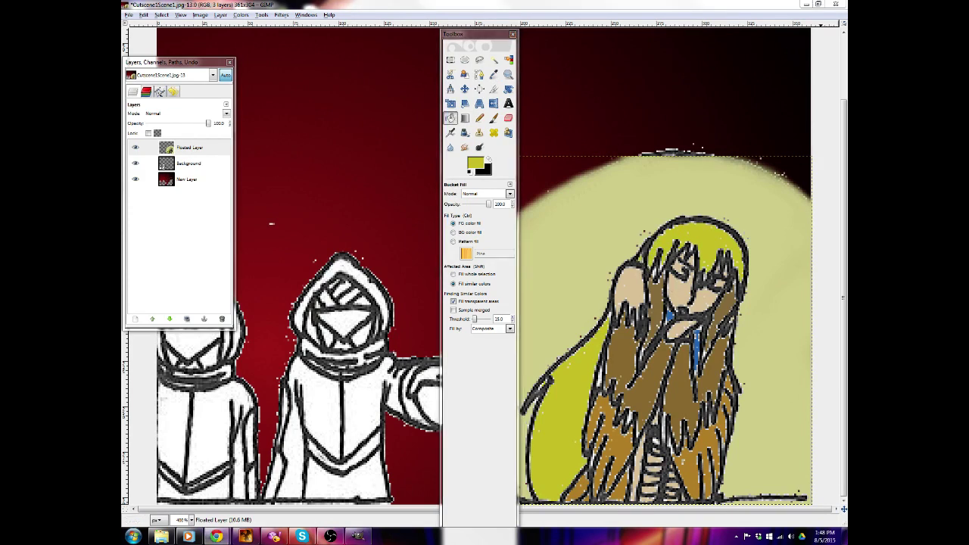
left_click(508, 74)
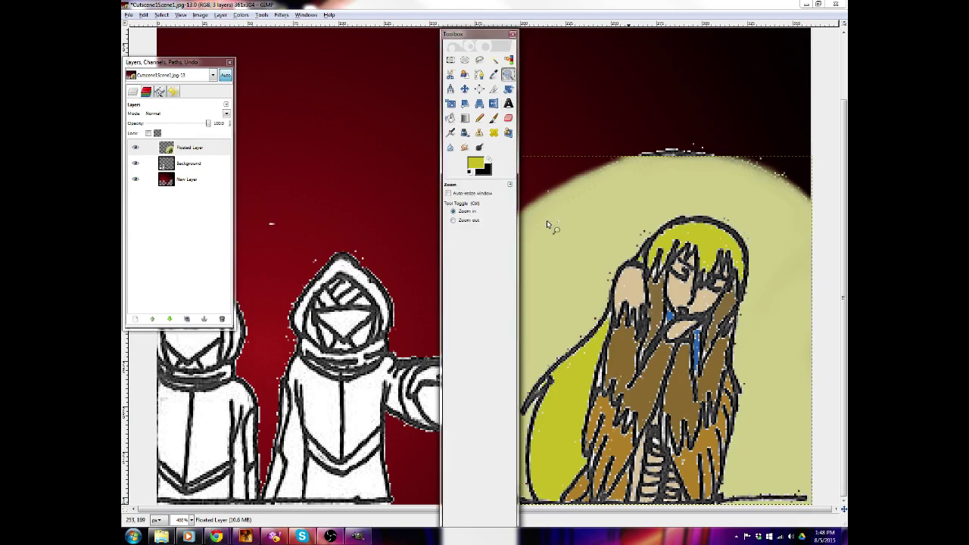
left_click(746, 293)
left_click(746, 294)
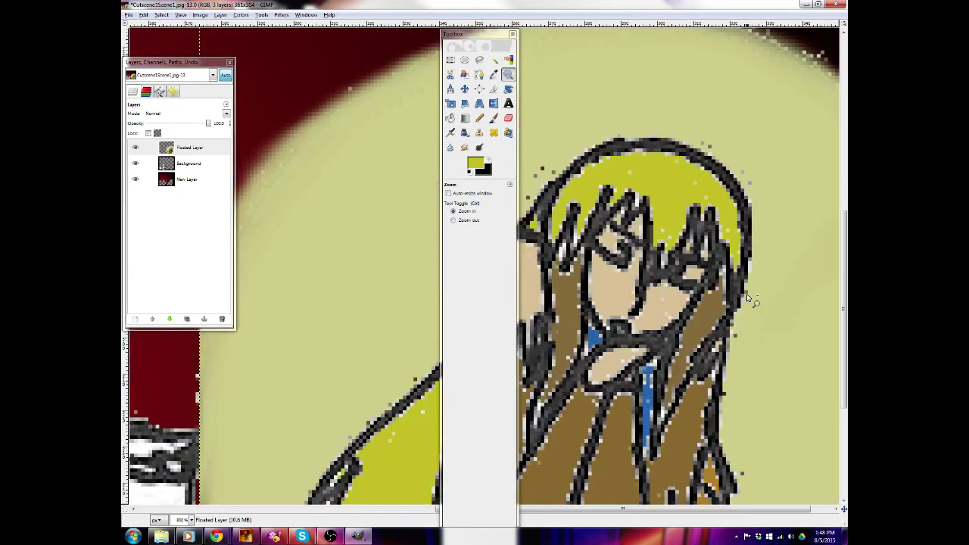
left_click(465, 147)
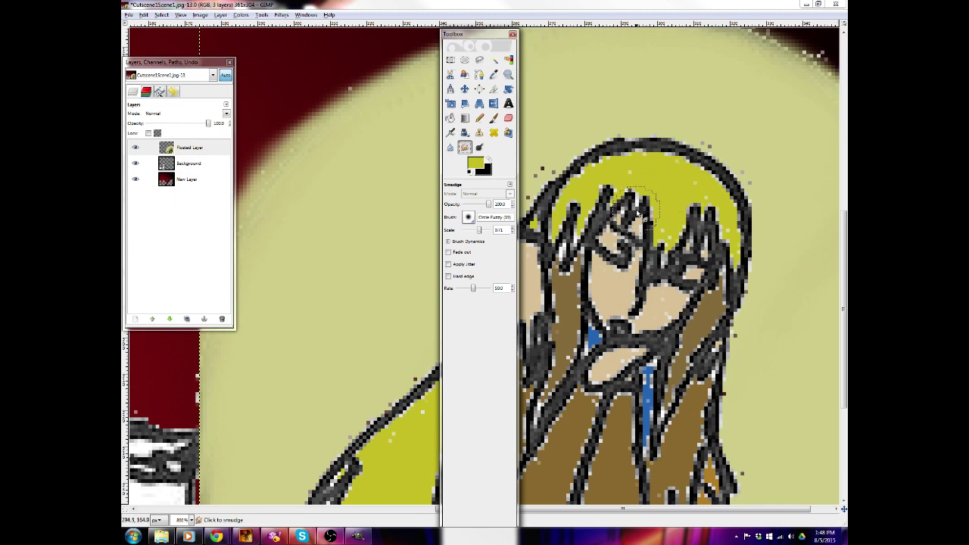
left_click(508, 75)
left_click(457, 220)
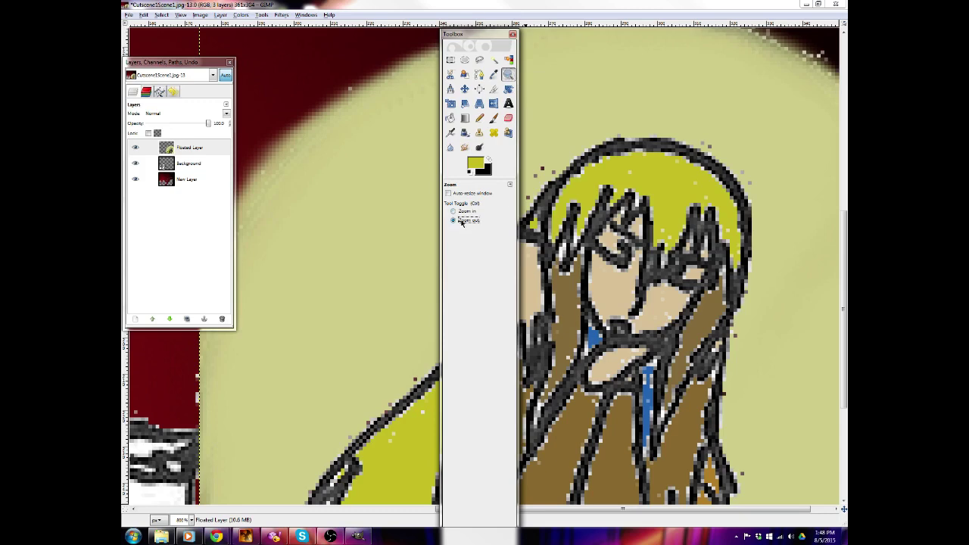
left_click(534, 231)
left_click(545, 234)
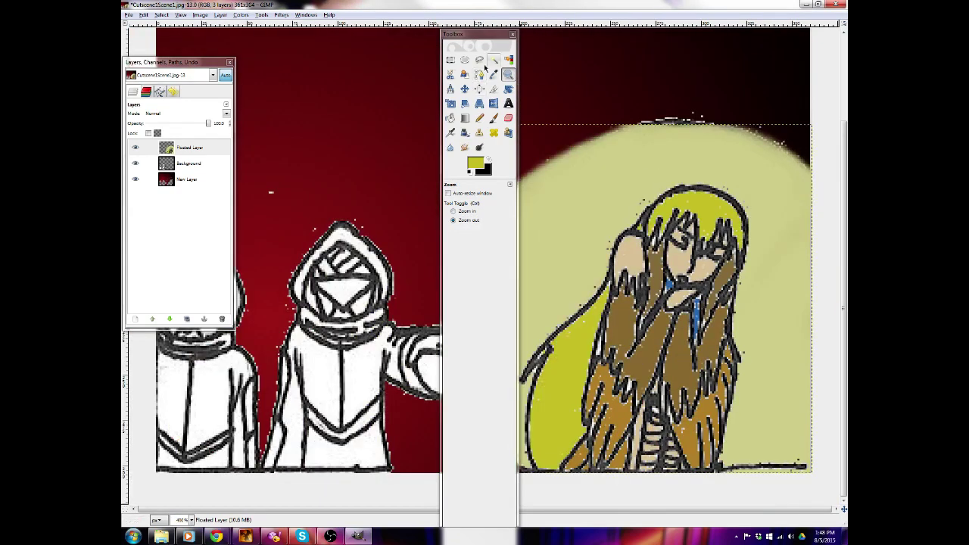
Draw a closed Free Select outline around the whole long-haired figure, from the head down along the hair and past the panel's lower edge
left_click_drag(483, 34, 374, 7)
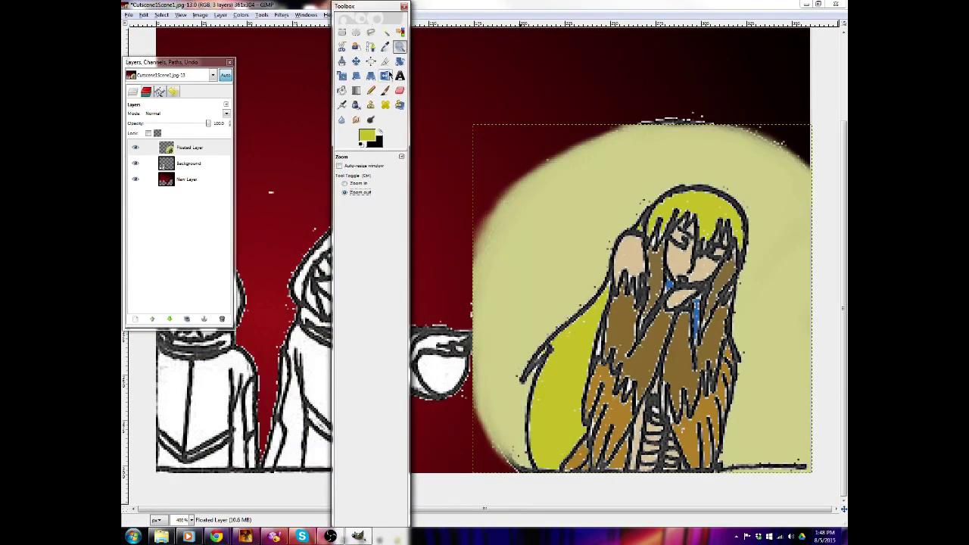
left_click(370, 33)
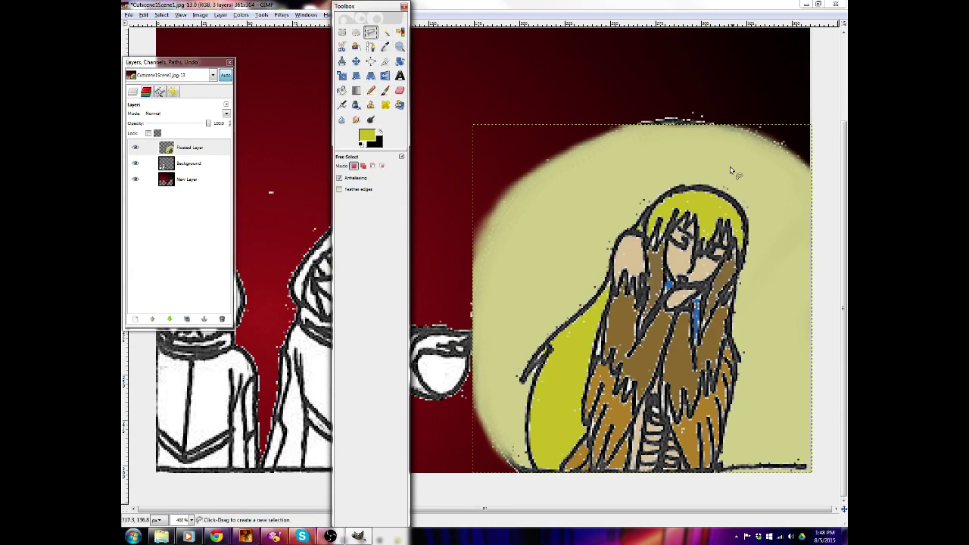
left_click(677, 188)
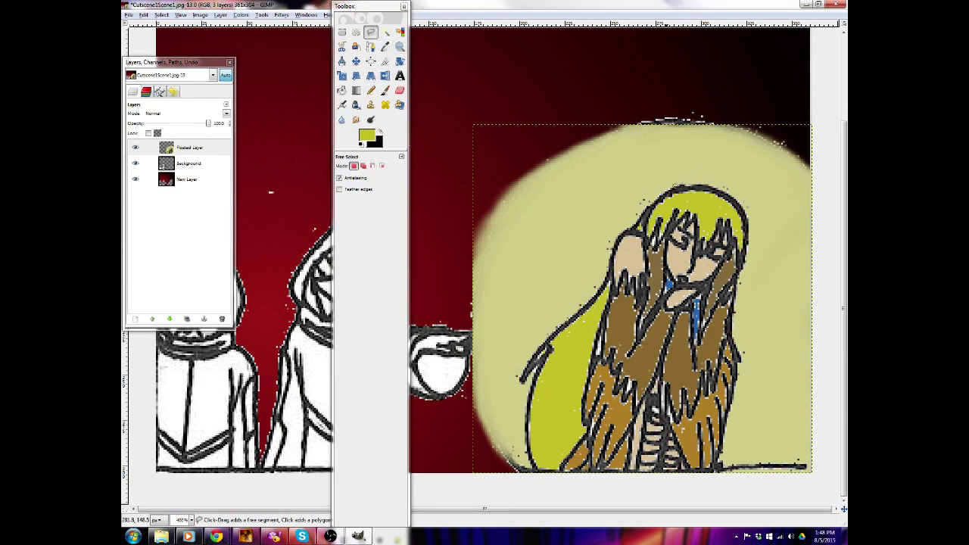
left_click(658, 198)
left_click(642, 212)
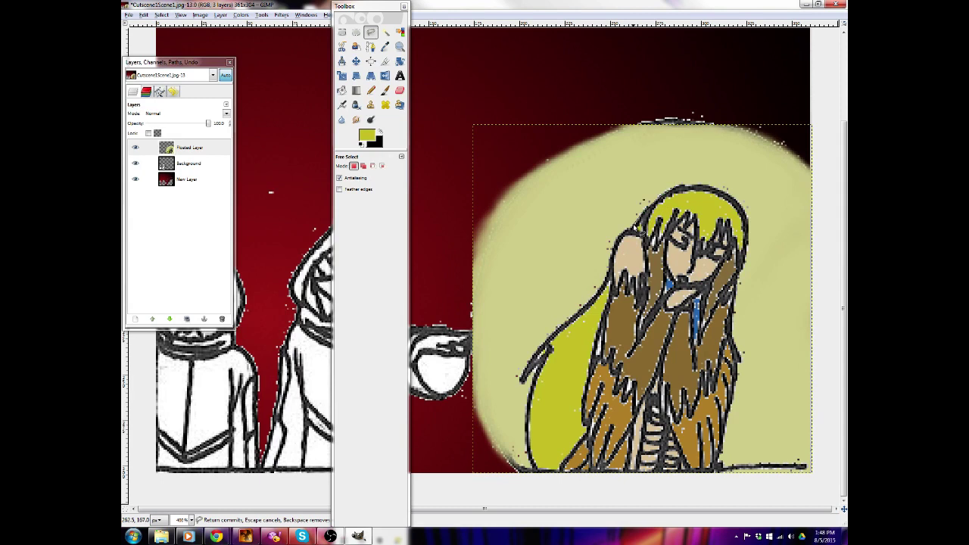
mouse_move(638, 231)
left_mouse_down()
mouse_move(595, 303)
mouse_move(536, 362)
left_mouse_up()
left_click(527, 455)
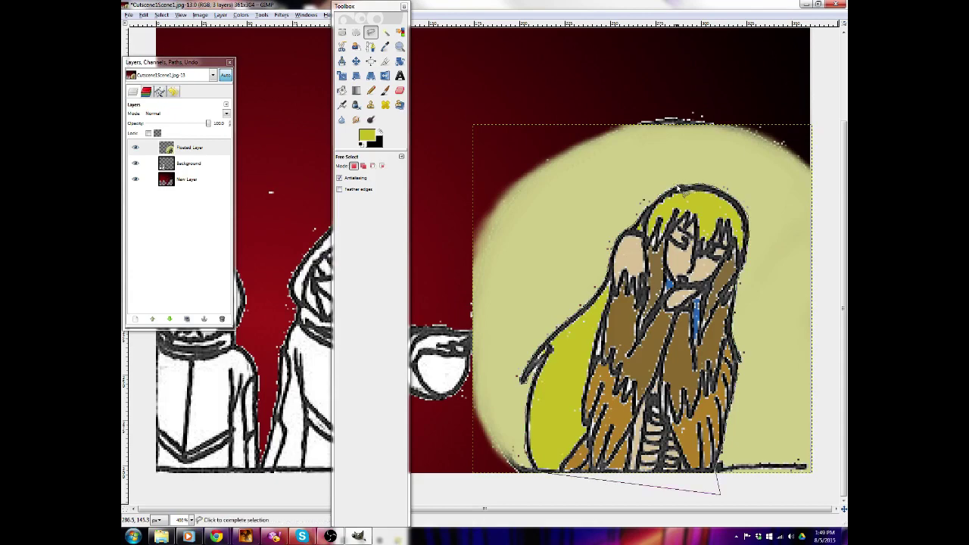
left_click(679, 189)
Float the selected long-haired figure and turn the floating selection into a new layer
left_click(163, 14)
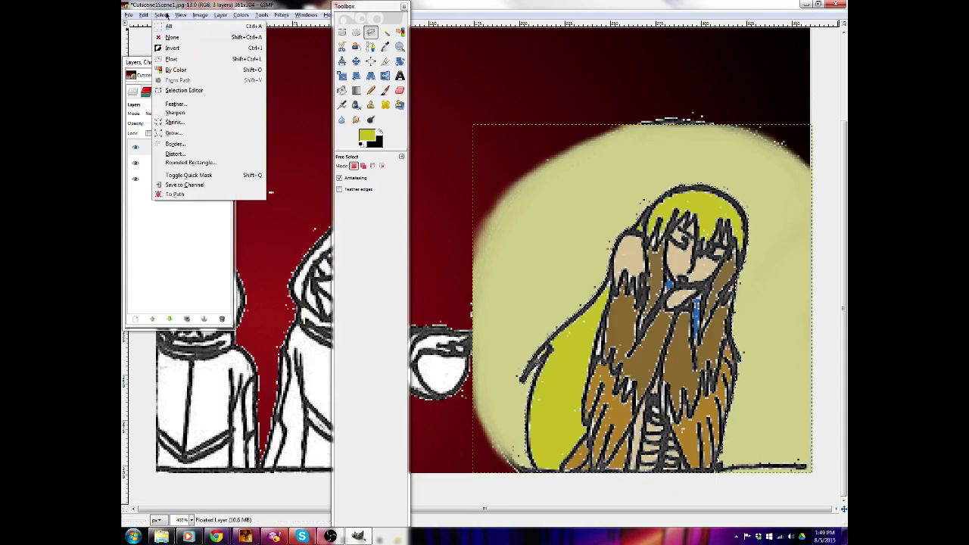
left_click(171, 58)
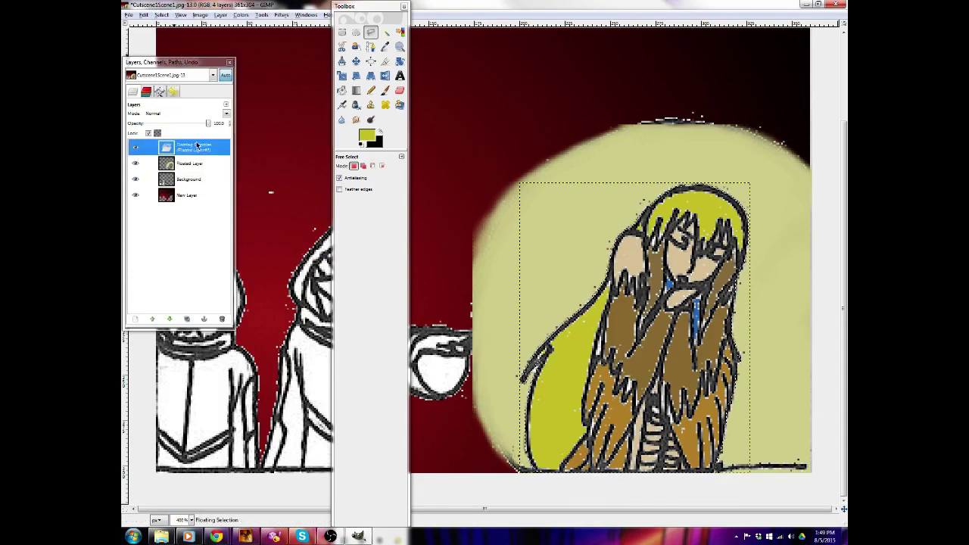
right_click(197, 145)
left_click(277, 172)
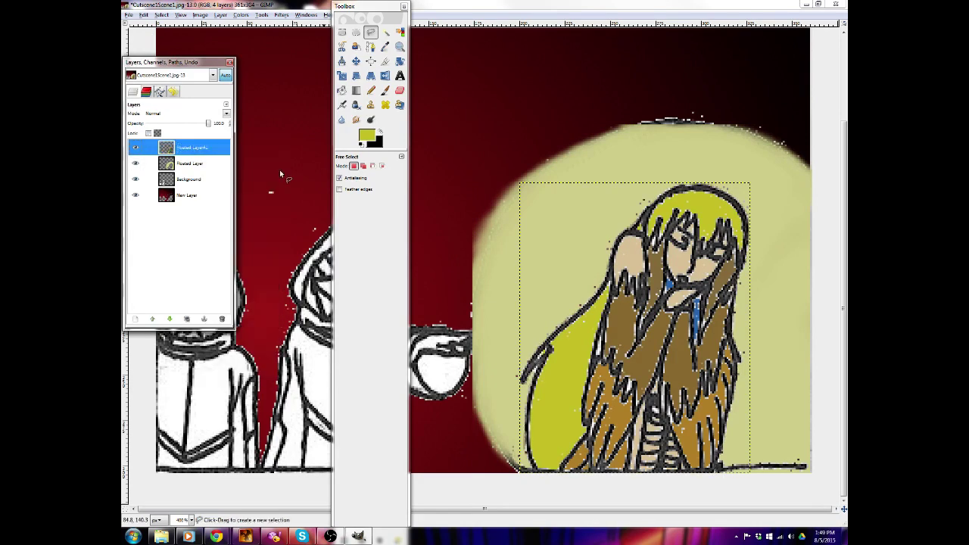
left_click(162, 15)
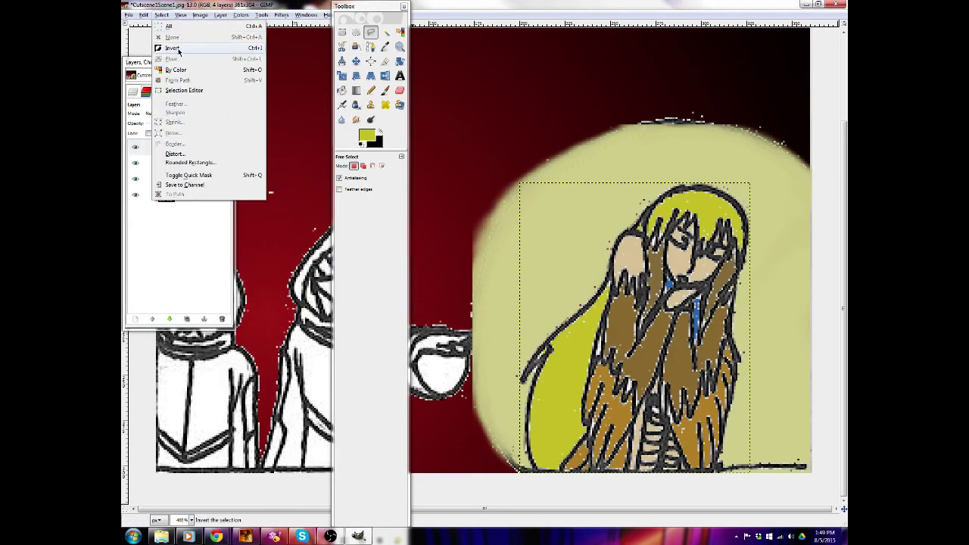
left_click(233, 5)
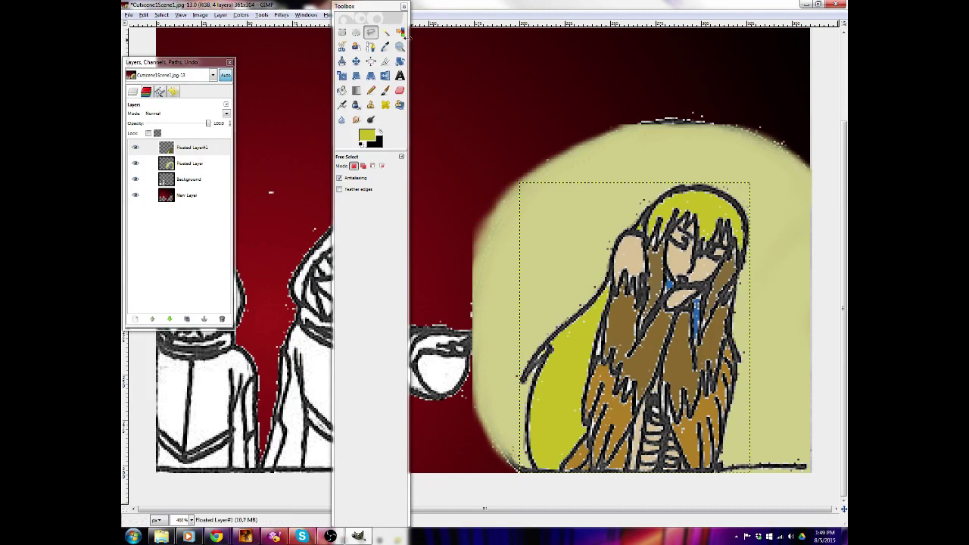
Smudge the fringe and crown of the yellow-green hair with a slightly enlarged brush to blend the outlines into the colour
left_click(399, 47)
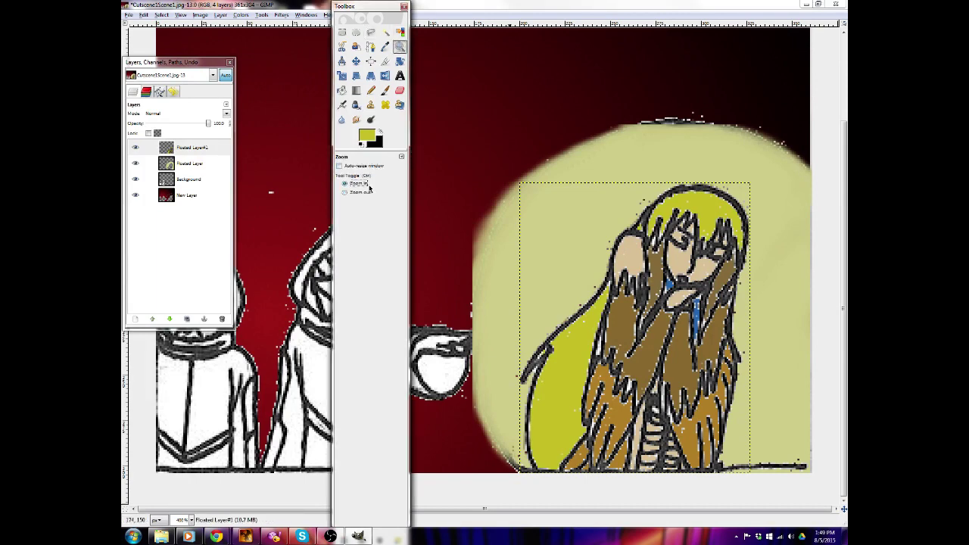
left_click(704, 226)
left_click(712, 235)
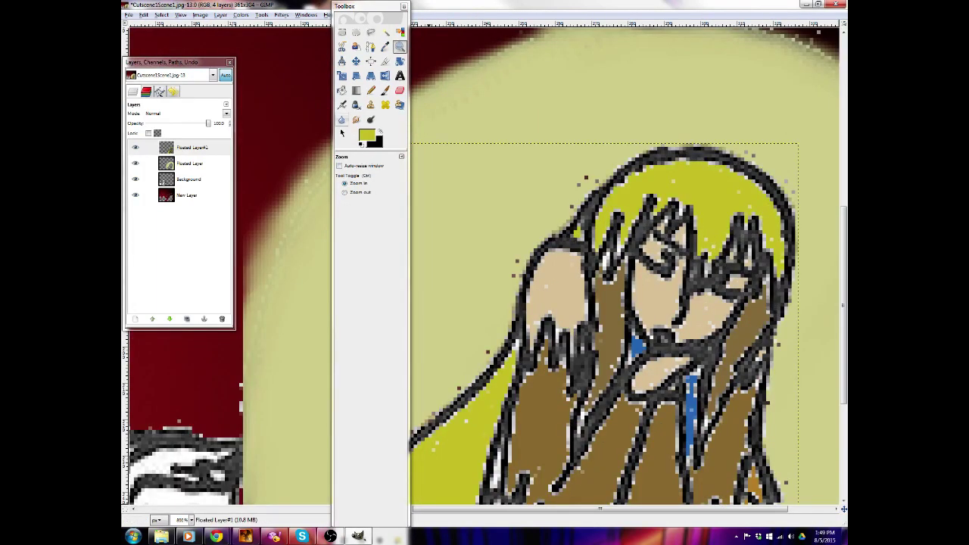
left_click(356, 119)
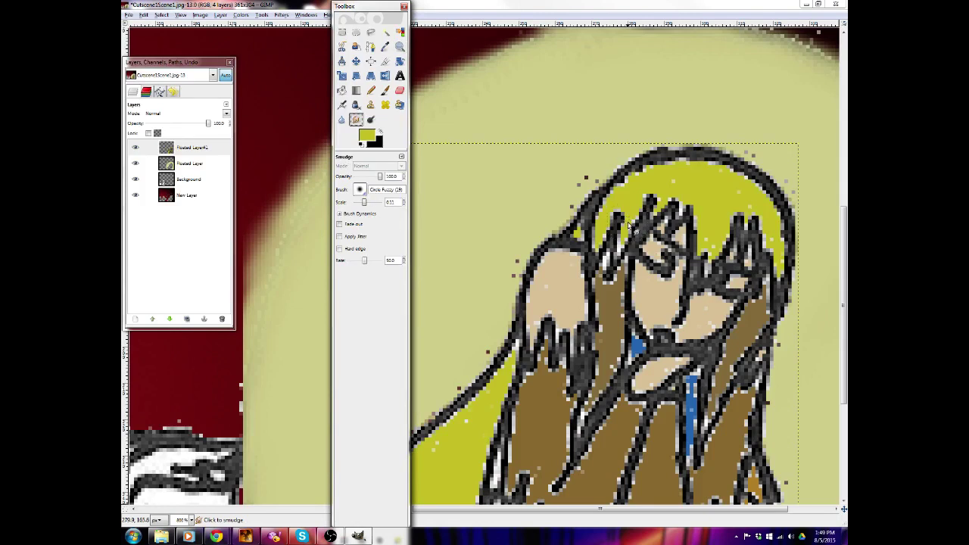
key("bracketright")
key("bracketright")
mouse_move(626, 226)
left_mouse_down()
mouse_move(618, 261)
mouse_move(626, 218)
mouse_move(624, 240)
mouse_move(650, 184)
mouse_move(638, 216)
mouse_move(643, 198)
mouse_move(614, 204)
mouse_move(602, 255)
mouse_move(606, 230)
mouse_move(595, 225)
mouse_move(619, 182)
mouse_move(597, 221)
mouse_move(629, 176)
mouse_move(606, 198)
mouse_move(653, 162)
mouse_move(619, 184)
mouse_move(680, 160)
mouse_move(651, 177)
mouse_move(704, 165)
mouse_move(646, 227)
left_mouse_up()
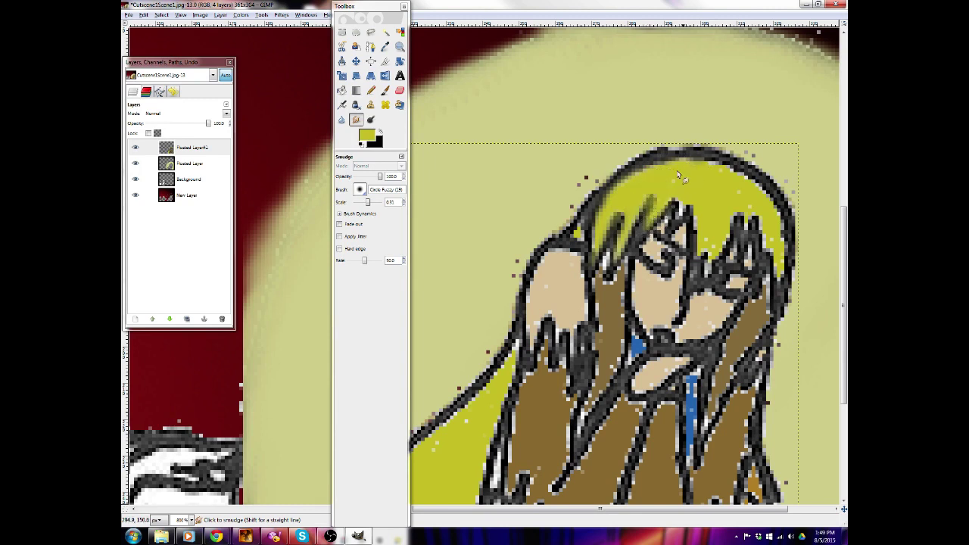
mouse_move(676, 219)
left_mouse_down()
mouse_move(693, 282)
mouse_move(695, 251)
mouse_move(696, 274)
mouse_move(715, 225)
mouse_move(708, 277)
mouse_move(713, 221)
mouse_move(721, 218)
mouse_move(725, 256)
mouse_move(741, 183)
mouse_move(747, 238)
mouse_move(736, 196)
mouse_move(725, 255)
left_mouse_up()
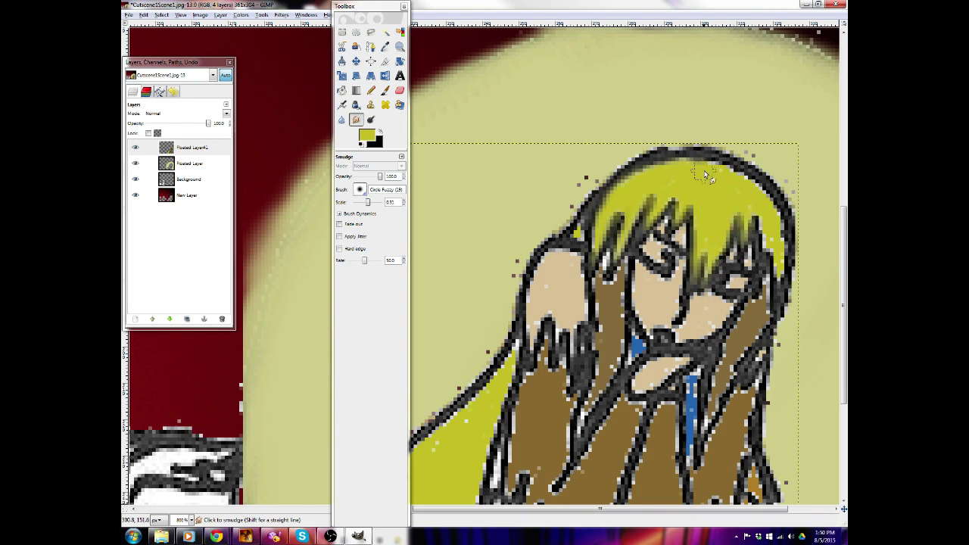
mouse_move(698, 174)
left_mouse_down()
mouse_move(739, 196)
mouse_move(743, 219)
mouse_move(748, 197)
mouse_move(752, 215)
mouse_move(763, 214)
mouse_move(759, 279)
mouse_move(763, 229)
mouse_move(782, 262)
mouse_move(783, 301)
mouse_move(771, 223)
mouse_move(781, 262)
mouse_move(785, 205)
left_mouse_up()
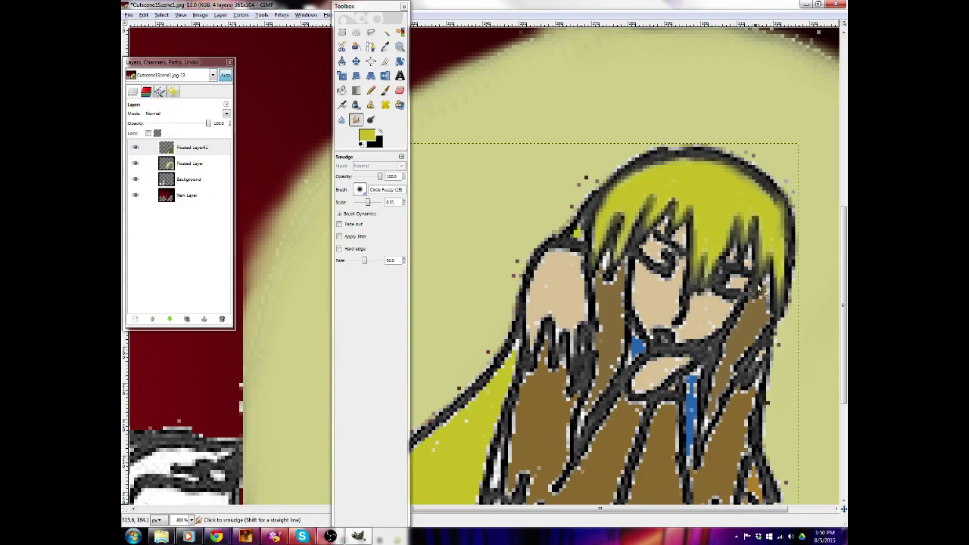
Smudge the brown locks on both sides of the face down to their tips to blend away the white specks
left_click_drag(753, 334, 764, 265)
left_click_drag(757, 312, 768, 270)
mouse_move(757, 330)
left_mouse_down()
mouse_move(770, 264)
mouse_move(769, 285)
left_mouse_up()
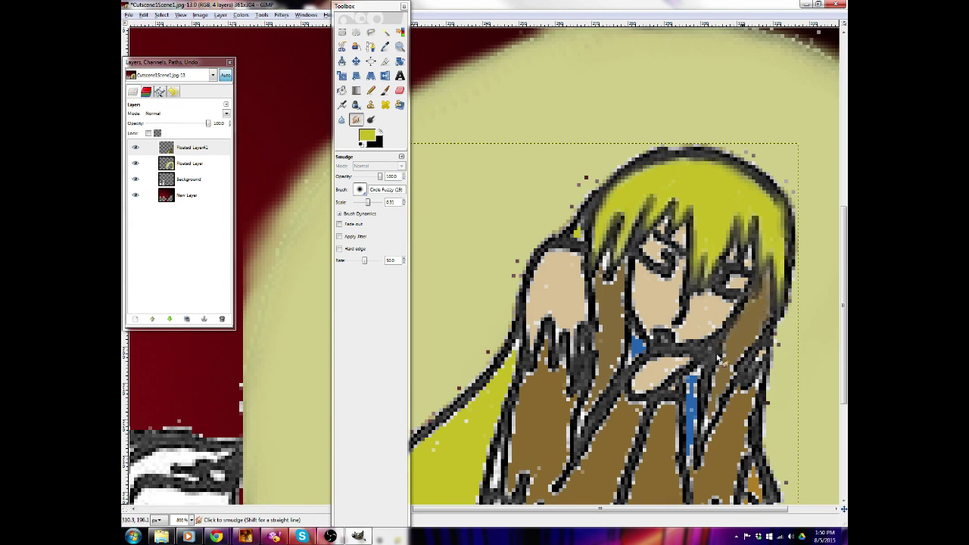
mouse_move(751, 341)
left_mouse_down()
mouse_move(723, 379)
mouse_move(719, 351)
mouse_move(734, 339)
mouse_move(722, 379)
mouse_move(735, 337)
mouse_move(711, 368)
mouse_move(728, 353)
mouse_move(720, 397)
mouse_move(740, 350)
mouse_move(724, 406)
mouse_move(702, 422)
mouse_move(714, 393)
mouse_move(701, 432)
mouse_move(717, 398)
mouse_move(710, 451)
mouse_move(712, 416)
mouse_move(699, 455)
mouse_move(724, 377)
mouse_move(715, 419)
mouse_move(719, 357)
mouse_move(704, 412)
left_mouse_up()
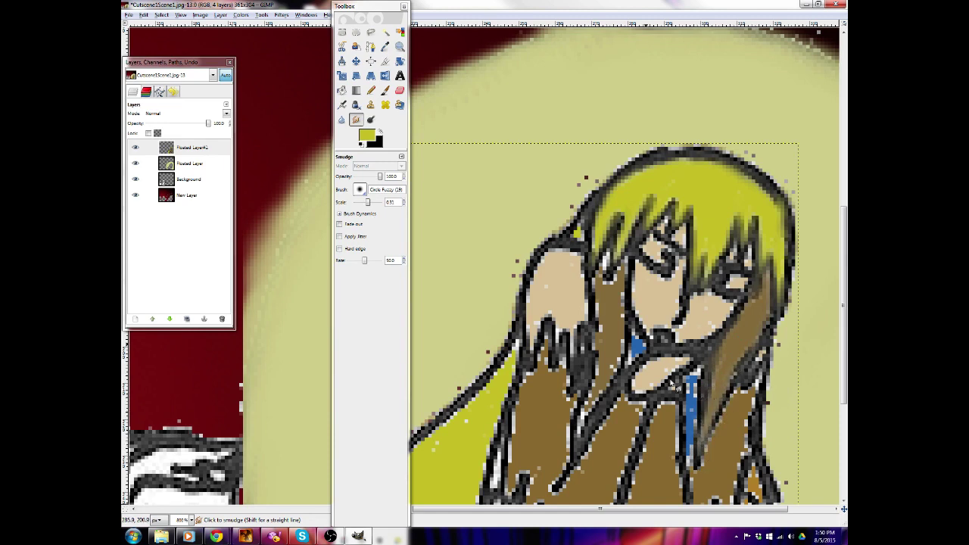
mouse_move(600, 307)
left_mouse_down()
mouse_move(606, 251)
mouse_move(595, 286)
mouse_move(615, 245)
mouse_move(608, 304)
mouse_move(627, 271)
mouse_move(609, 292)
mouse_move(625, 256)
mouse_move(629, 353)
mouse_move(619, 290)
mouse_move(617, 363)
left_mouse_up()
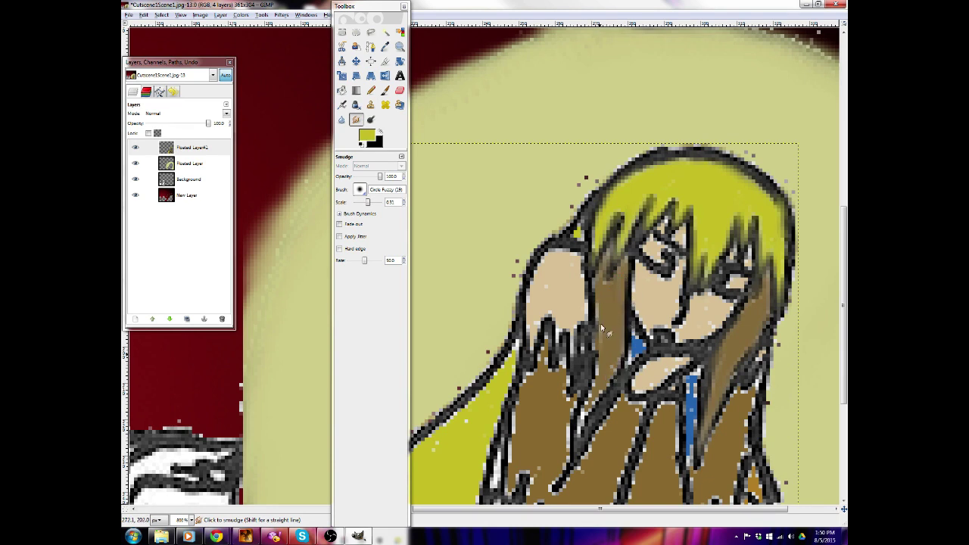
mouse_move(608, 331)
left_mouse_down()
mouse_move(620, 387)
mouse_move(614, 364)
mouse_move(602, 402)
mouse_move(607, 349)
mouse_move(588, 404)
mouse_move(599, 413)
mouse_move(612, 372)
mouse_move(598, 423)
mouse_move(607, 374)
mouse_move(579, 431)
mouse_move(603, 407)
mouse_move(578, 438)
mouse_move(594, 404)
mouse_move(572, 439)
mouse_move(605, 393)
left_mouse_up()
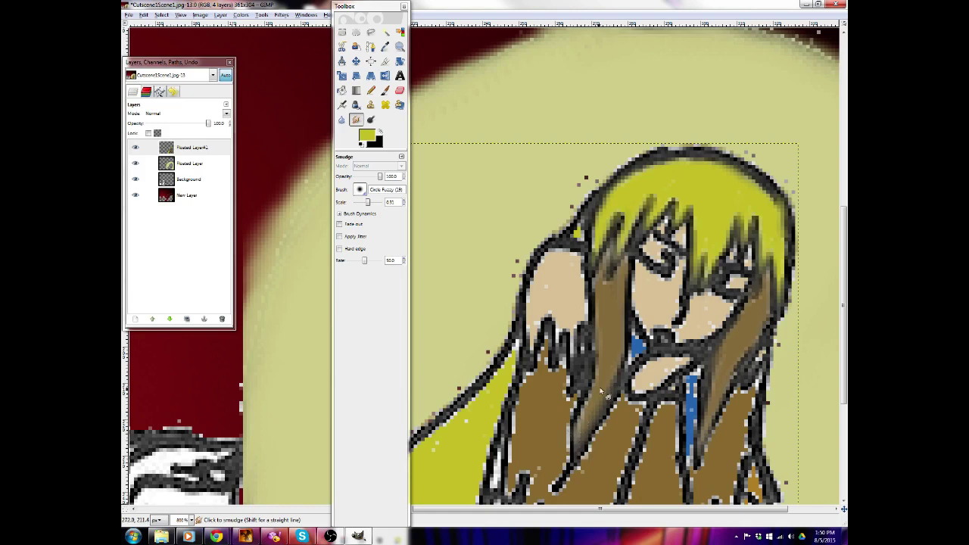
Set the foreground colour to a darker olive shade of the hair's yellow-green
scroll(579, 430, "up", 4)
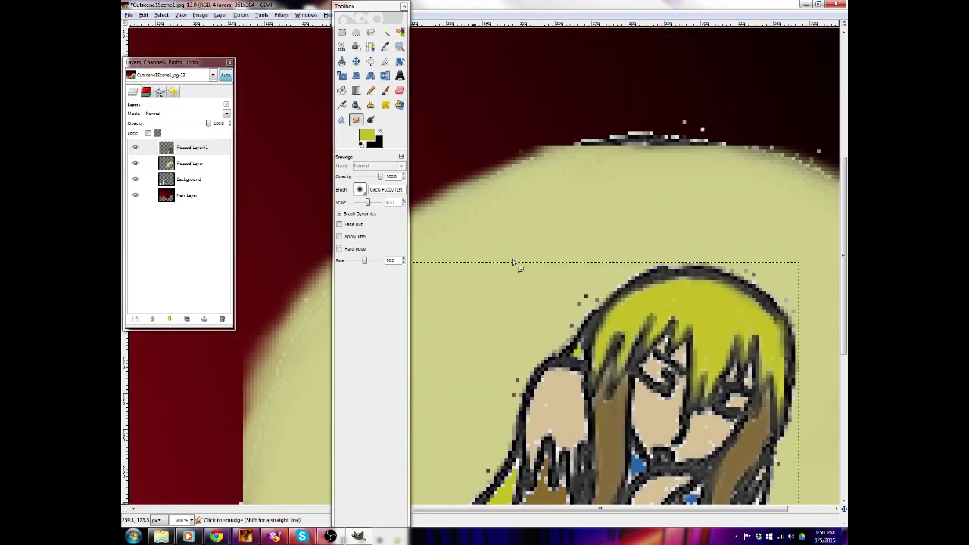
left_click(386, 46)
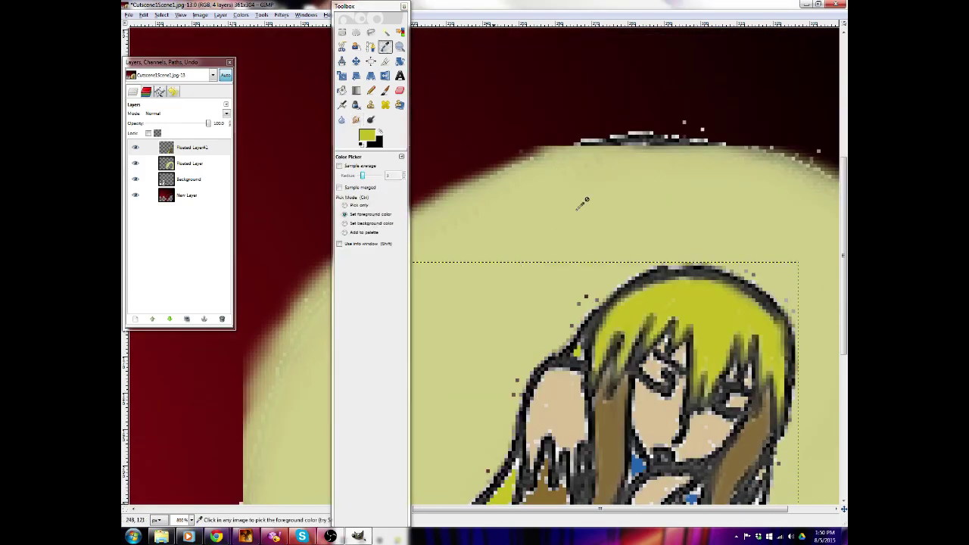
left_click(365, 134)
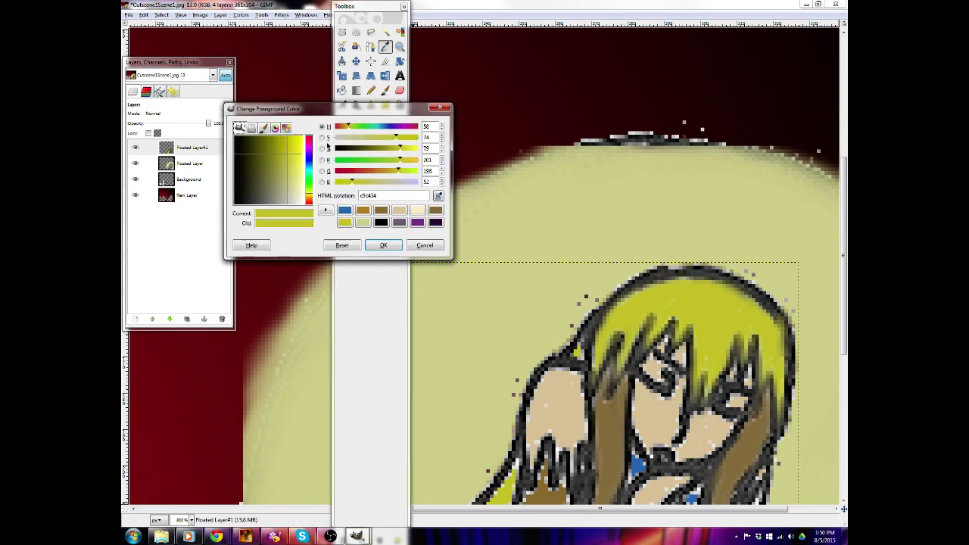
left_click(277, 166)
left_click(384, 245)
Try selecting the yellow-green hair areas by colour, and clear that selection
key("shift+o")
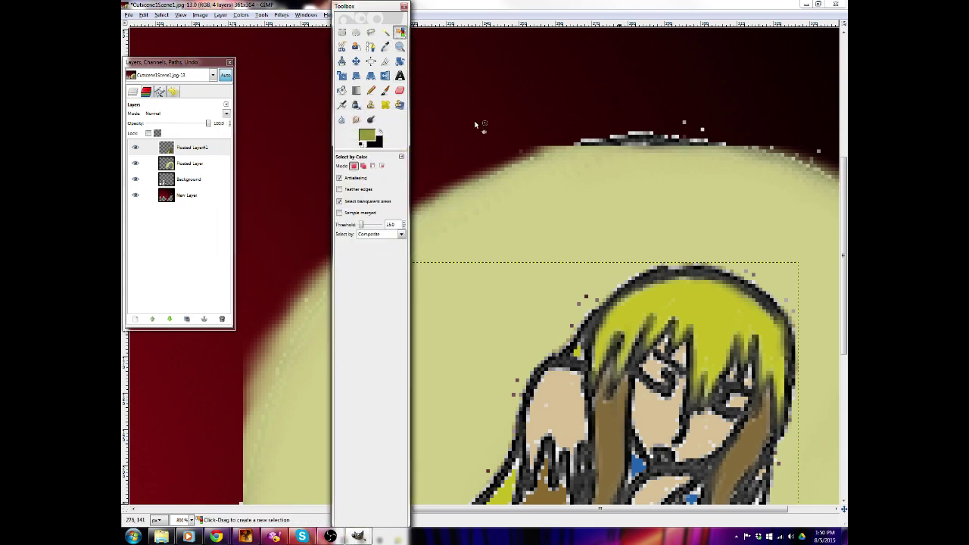
left_click(684, 303)
scroll(683, 303, "down", 7)
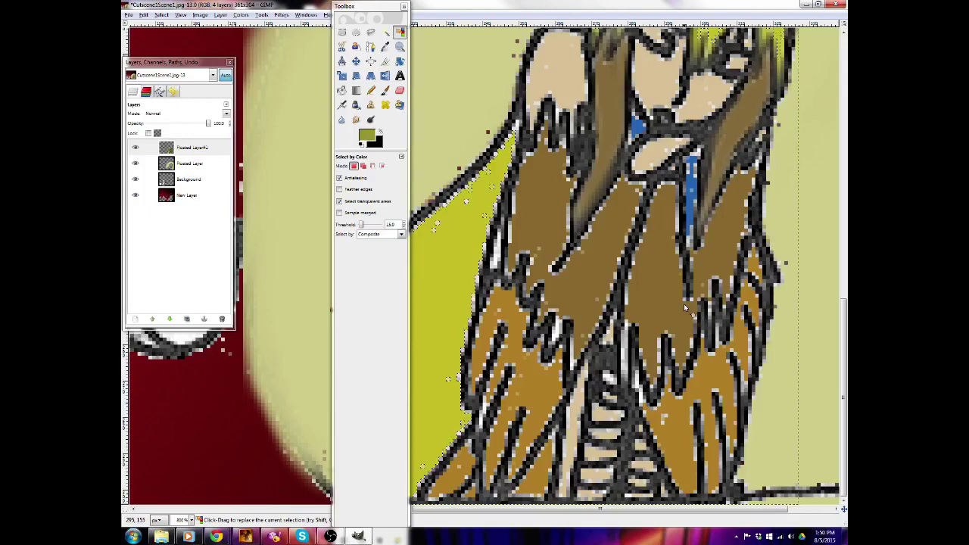
scroll(683, 304, "up", 7)
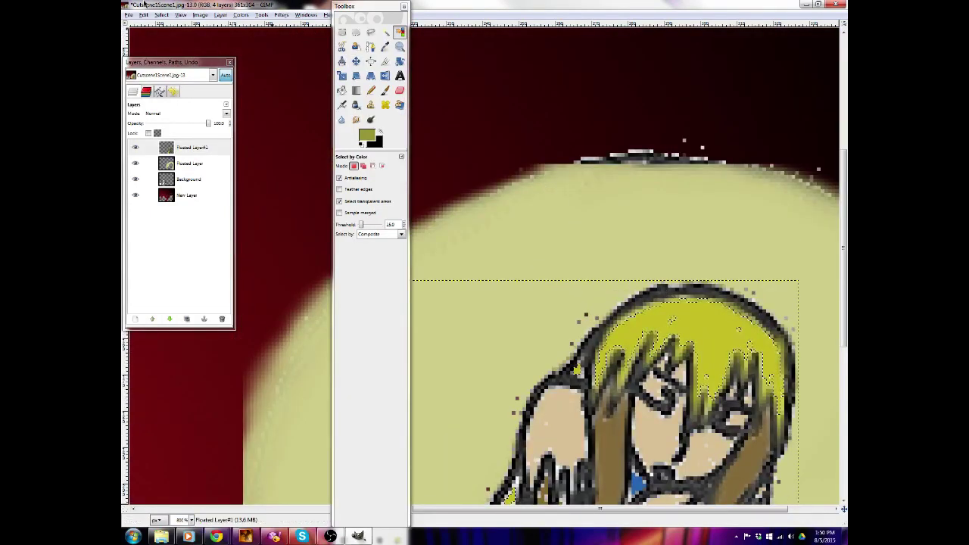
left_click(161, 15)
left_click(188, 38)
Sample the hair's yellow-green as the foreground colour and smudge the flicked-out tip of the long hair
scroll(532, 219, "down", 5)
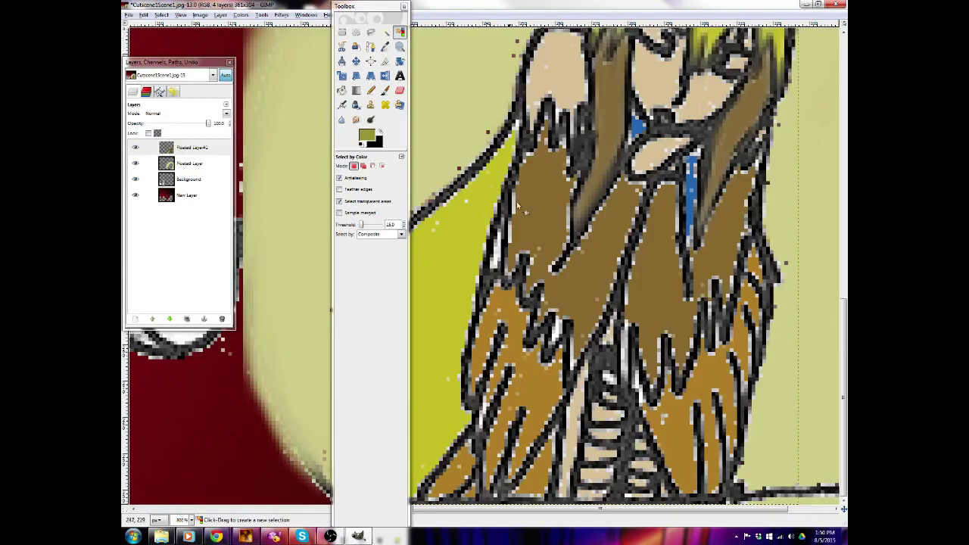
left_click(385, 46)
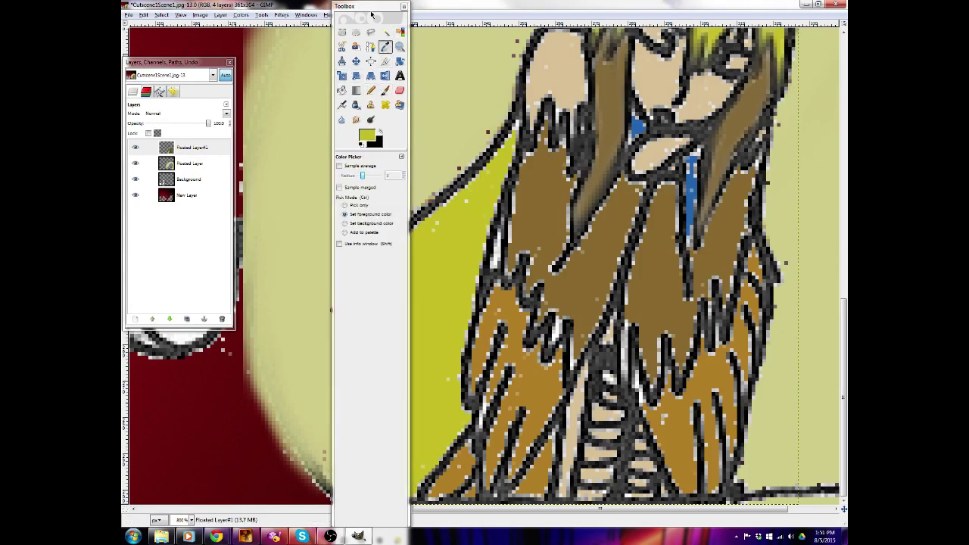
left_click_drag(369, 6, 733, 3)
left_click(721, 115)
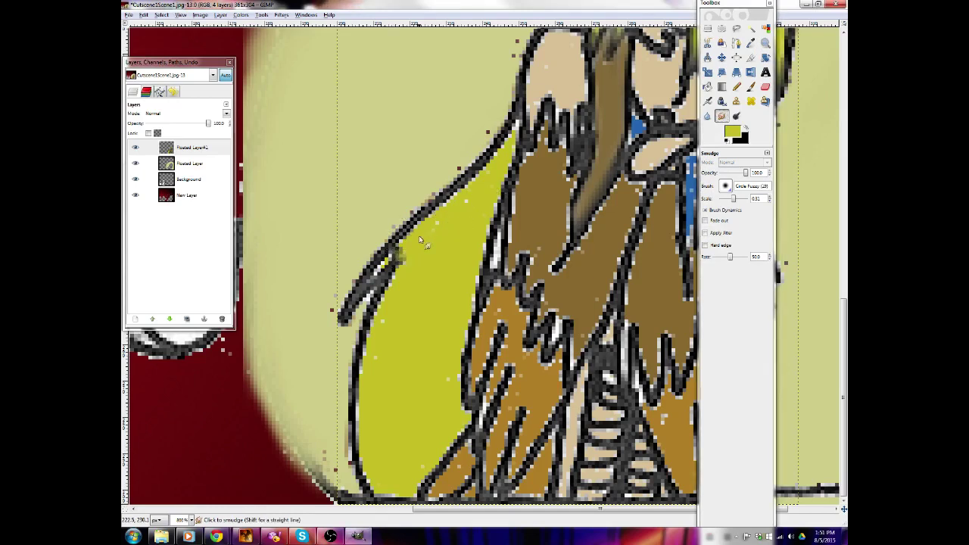
mouse_move(393, 261)
left_mouse_down()
mouse_move(411, 246)
mouse_move(351, 298)
left_mouse_up()
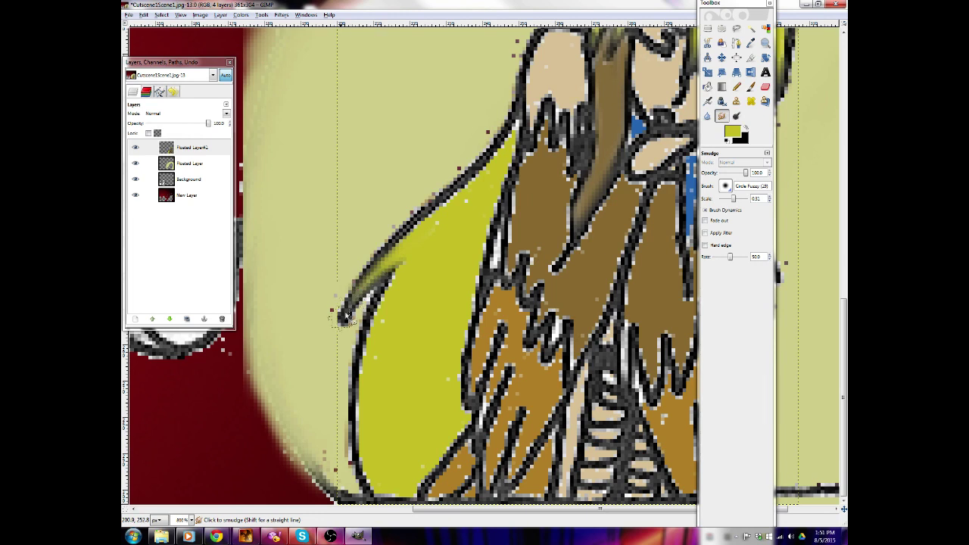
mouse_move(389, 267)
left_mouse_down()
mouse_move(345, 316)
mouse_move(412, 248)
mouse_move(343, 306)
mouse_move(362, 284)
mouse_move(343, 317)
mouse_move(380, 283)
mouse_move(339, 336)
mouse_move(355, 308)
mouse_move(347, 333)
mouse_move(384, 292)
mouse_move(357, 318)
mouse_move(368, 302)
mouse_move(360, 306)
mouse_move(380, 286)
mouse_move(360, 315)
mouse_move(397, 277)
left_mouse_up()
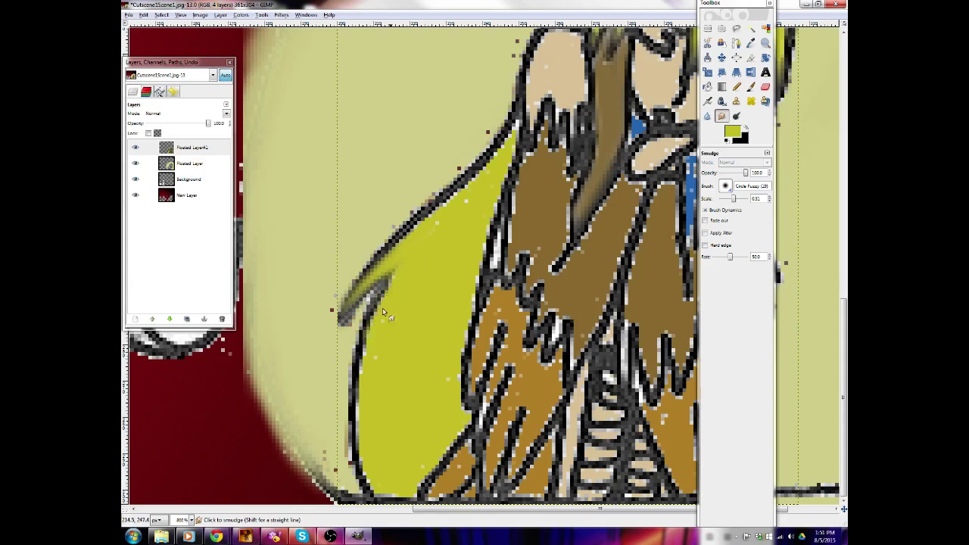
Smudge the inner, lower and outer edges of the long yellow-green hair to blend the outlines into the fill
left_click_drag(383, 312, 375, 334)
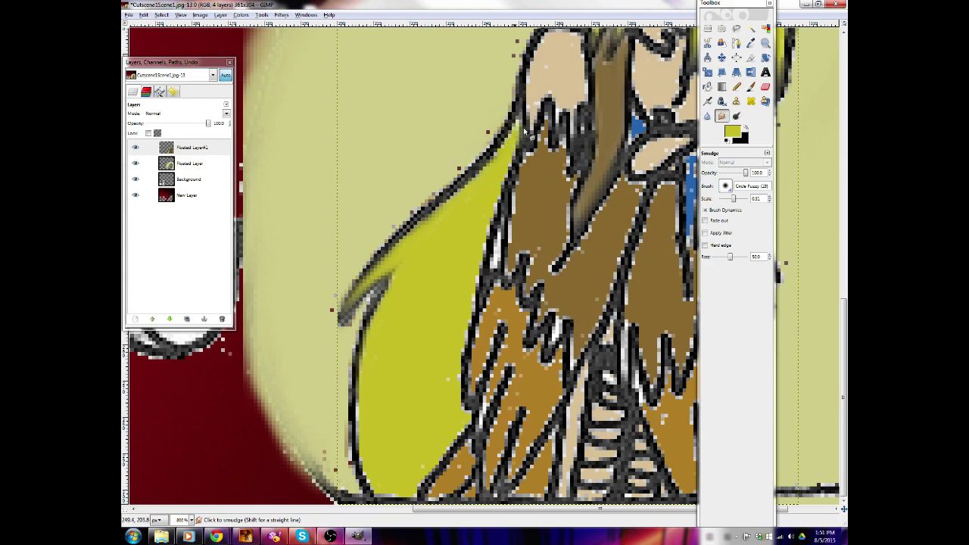
mouse_move(515, 141)
left_mouse_down()
mouse_move(521, 119)
mouse_move(516, 157)
mouse_move(520, 148)
mouse_move(481, 226)
mouse_move(483, 235)
mouse_move(504, 182)
mouse_move(474, 262)
mouse_move(487, 230)
mouse_move(471, 280)
mouse_move(476, 261)
mouse_move(465, 374)
left_mouse_up()
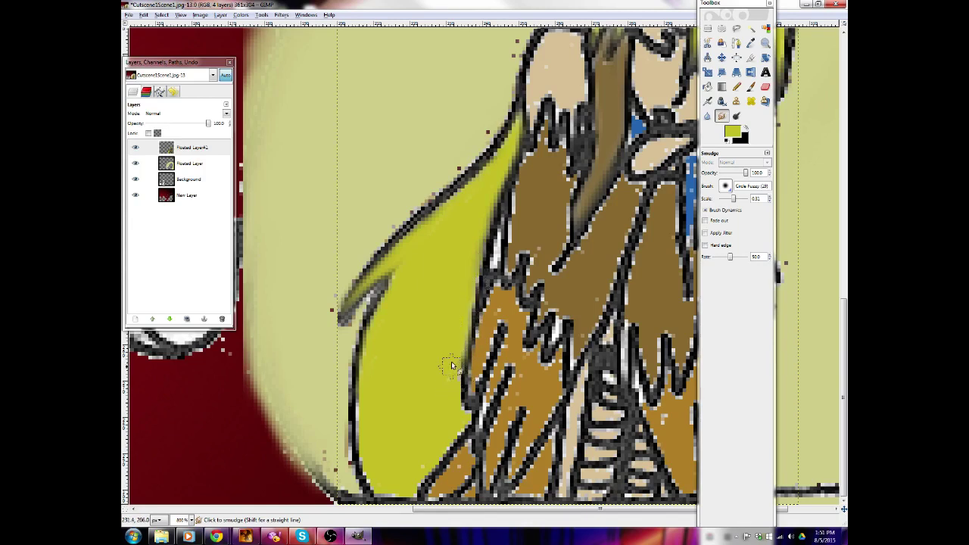
mouse_move(466, 408)
left_mouse_down()
mouse_move(458, 440)
mouse_move(473, 424)
mouse_move(426, 467)
mouse_move(416, 496)
mouse_move(386, 506)
mouse_move(384, 489)
mouse_move(382, 503)
mouse_move(395, 499)
mouse_move(400, 476)
mouse_move(416, 513)
left_mouse_up()
mouse_move(395, 481)
left_mouse_down()
mouse_move(395, 504)
mouse_move(413, 505)
mouse_move(398, 504)
mouse_move(361, 462)
left_mouse_up()
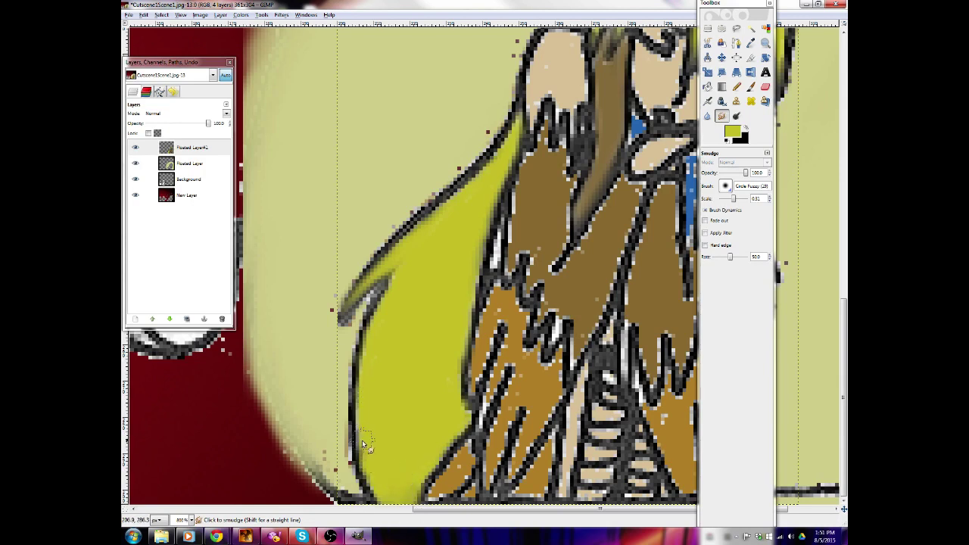
Set the foreground colour to the darker olive shade 949139
left_click(734, 130)
left_click(278, 164)
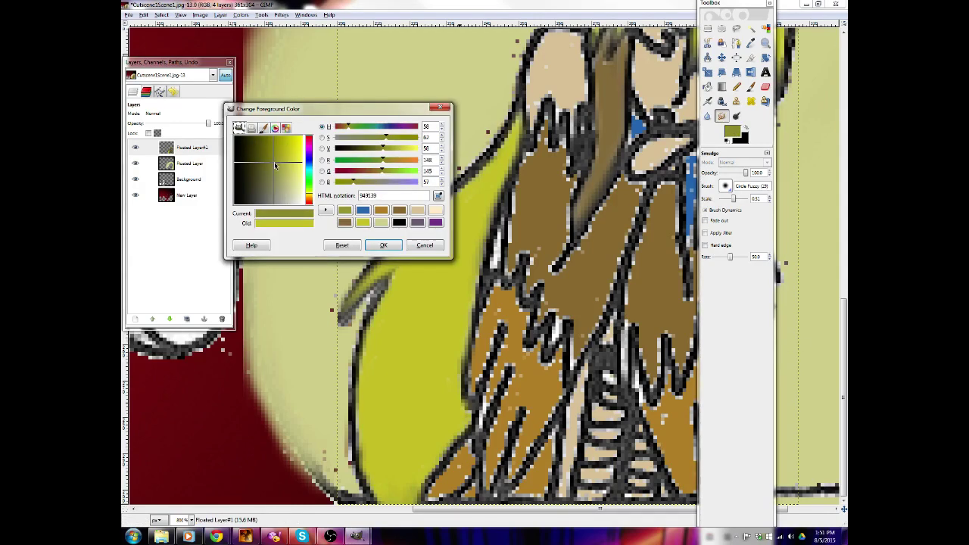
left_click(384, 245)
Select the figure's yellow-green hair areas by colour
scroll(549, 467, "up", 5)
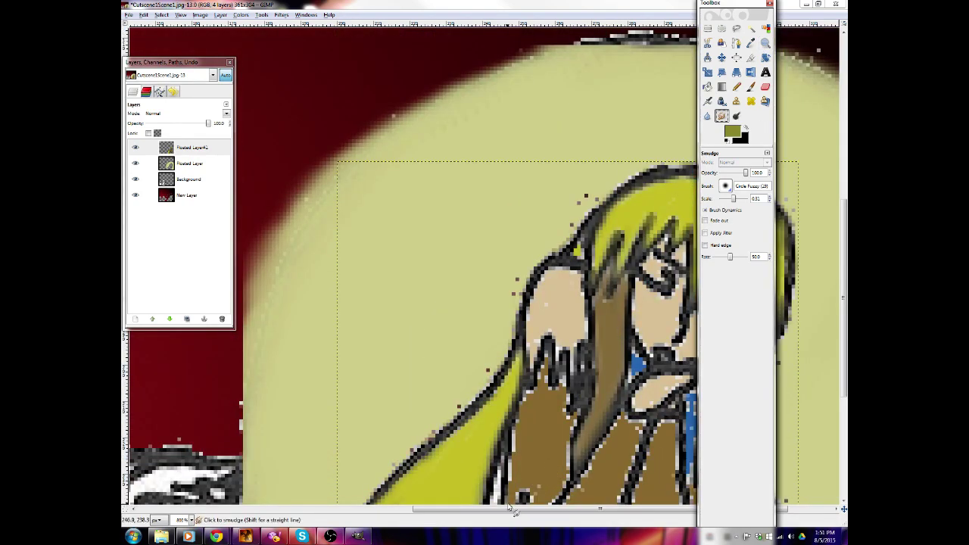
scroll(619, 513, "left", 2)
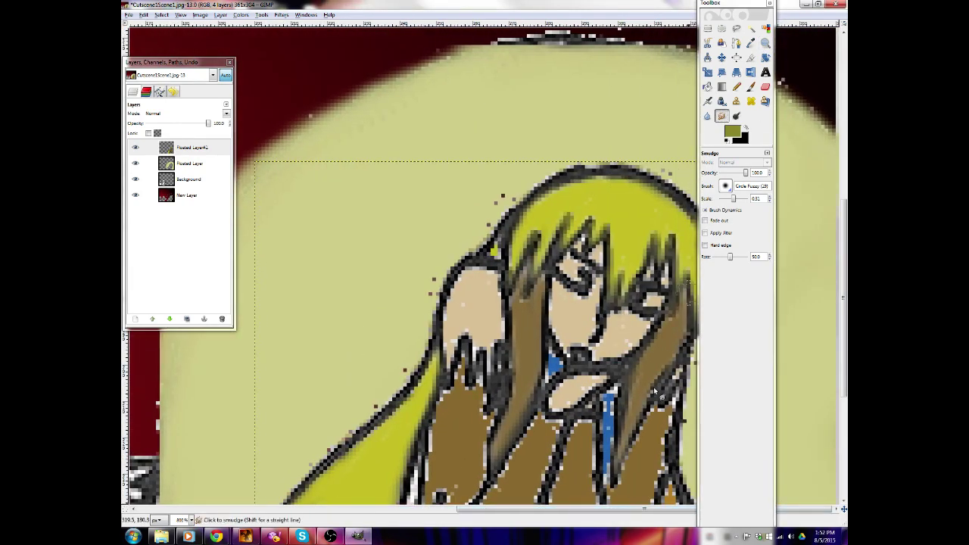
left_click(765, 28)
left_click(651, 190)
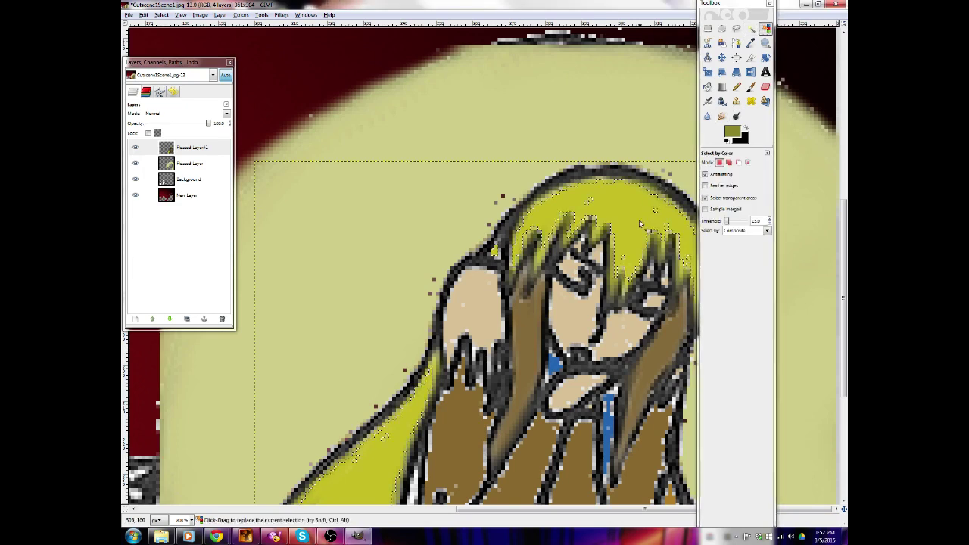
Paint olive shadows along the fringe and the hair beside the face using the Paintbrush at scale 0.30
left_click(751, 86)
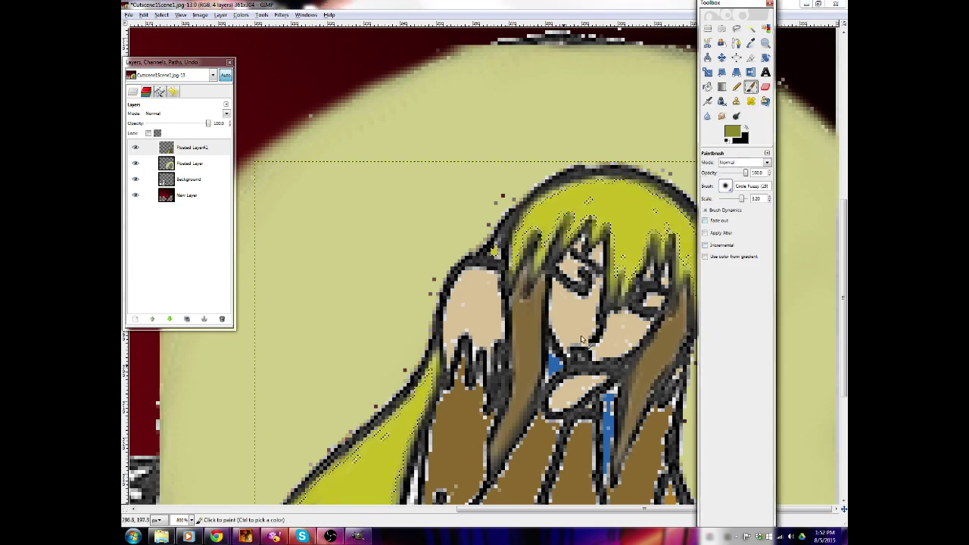
key("bracketleft")
key("bracketleft")
key("bracketleft")
key("bracketleft")
key("bracketleft")
key("bracketleft")
key("bracketleft")
key("bracketleft")
key("bracketleft")
key("bracketleft")
key("bracketleft")
key("bracketleft")
key("bracketleft")
key("bracketleft")
key("bracketleft")
key("bracketleft")
key("bracketleft")
key("bracketleft")
key("bracketleft")
key("bracketleft")
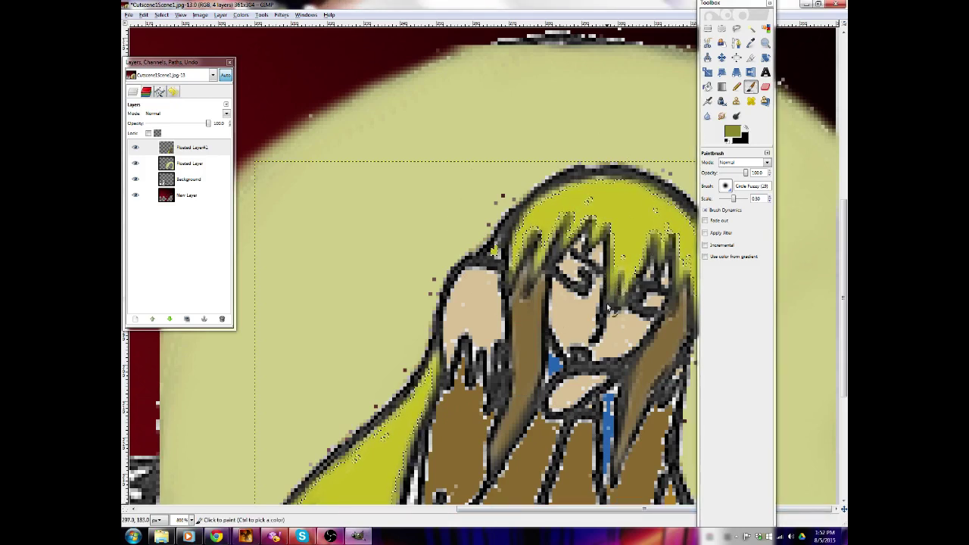
mouse_move(647, 248)
left_mouse_down()
mouse_move(633, 269)
mouse_move(656, 242)
mouse_move(651, 232)
mouse_move(631, 282)
mouse_move(608, 225)
mouse_move(603, 236)
mouse_move(585, 221)
mouse_move(576, 236)
mouse_move(574, 220)
mouse_move(533, 279)
mouse_move(534, 260)
mouse_move(517, 261)
mouse_move(536, 228)
left_mouse_up()
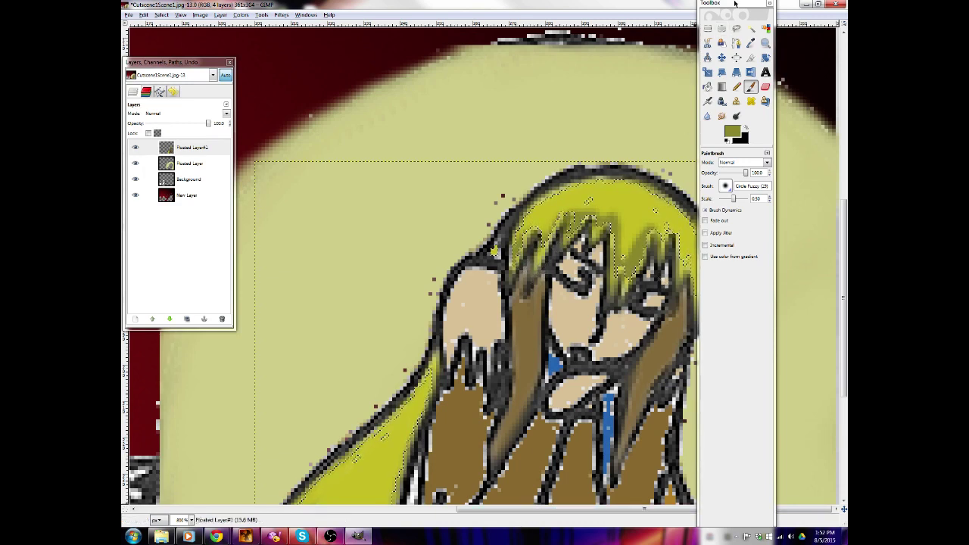
left_click_drag(735, 4, 780, 3)
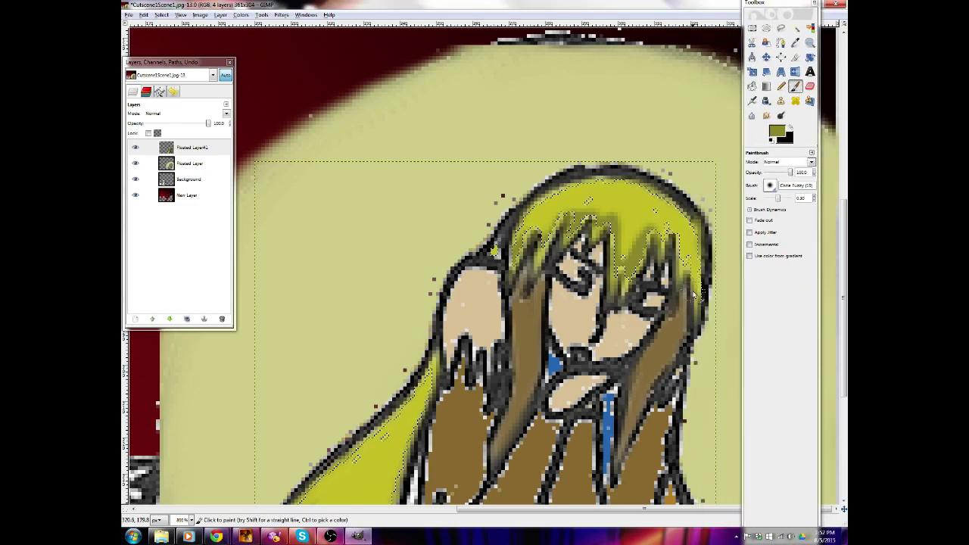
left_click_drag(694, 295, 673, 242)
Paint olive shading down the long hair's inner side beside the sleeve and inward from its flicked-out strand
scroll(334, 454, "down", 6)
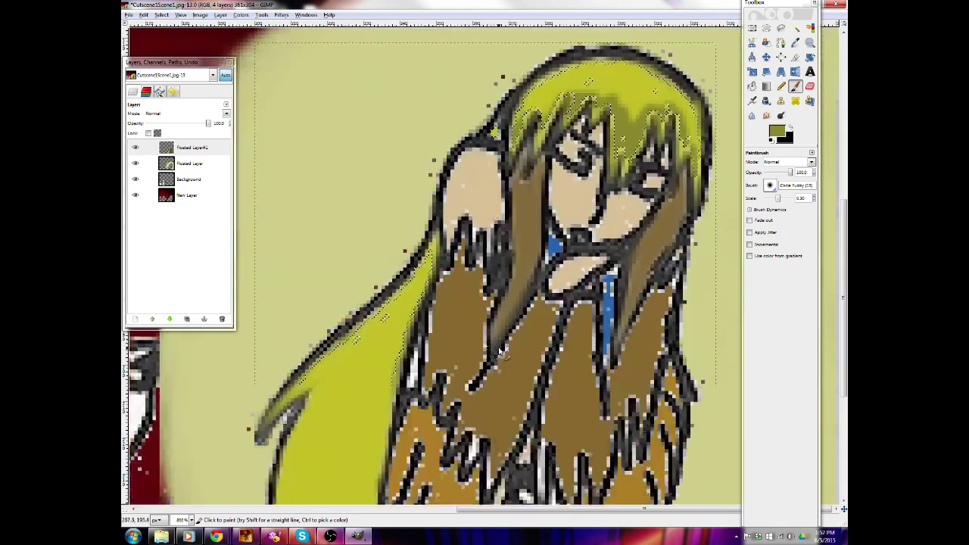
mouse_move(331, 481)
left_mouse_down()
mouse_move(390, 416)
mouse_move(362, 406)
mouse_move(328, 468)
mouse_move(359, 386)
mouse_move(377, 367)
mouse_move(366, 423)
mouse_move(355, 421)
mouse_move(378, 325)
mouse_move(340, 384)
mouse_move(327, 469)
mouse_move(325, 426)
mouse_move(348, 335)
mouse_move(362, 337)
mouse_move(365, 305)
mouse_move(352, 377)
mouse_move(368, 411)
mouse_move(363, 326)
mouse_move(377, 260)
mouse_move(377, 351)
mouse_move(374, 307)
mouse_move(403, 214)
mouse_move(384, 249)
mouse_move(440, 130)
mouse_move(436, 159)
mouse_move(440, 124)
left_mouse_up()
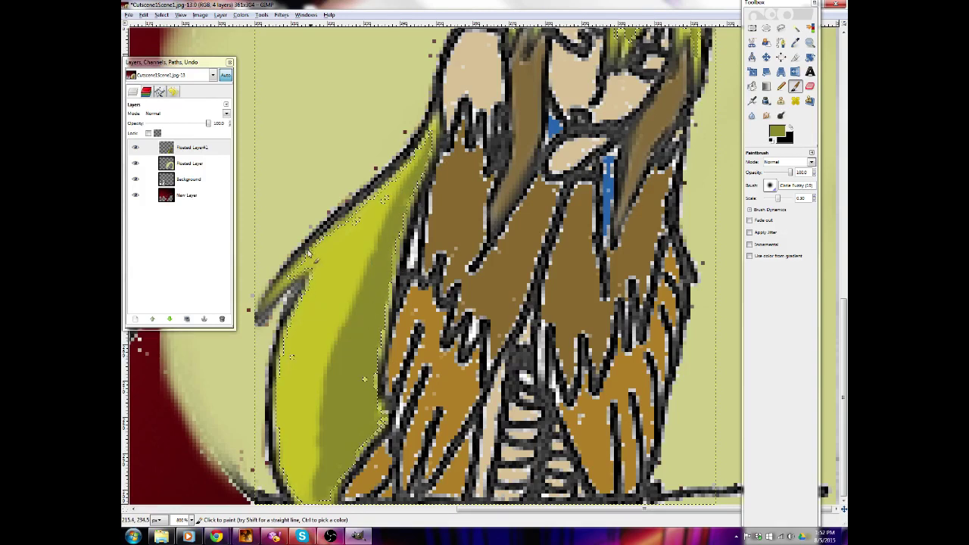
mouse_move(303, 246)
left_mouse_down()
mouse_move(291, 285)
mouse_move(342, 245)
left_mouse_up()
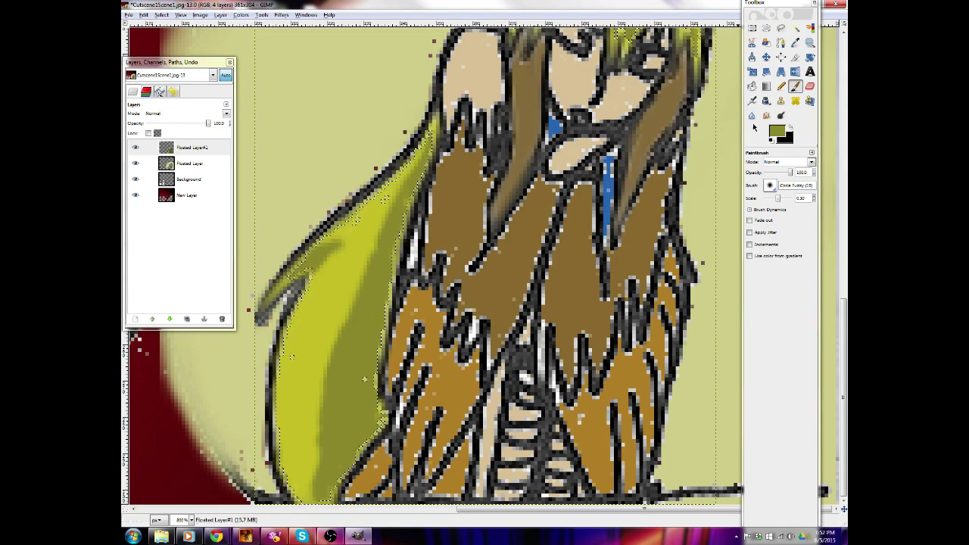
Sample the hair's yellow-green and lighten the foreground colour to the pale yellow fffa7c
left_click(796, 42)
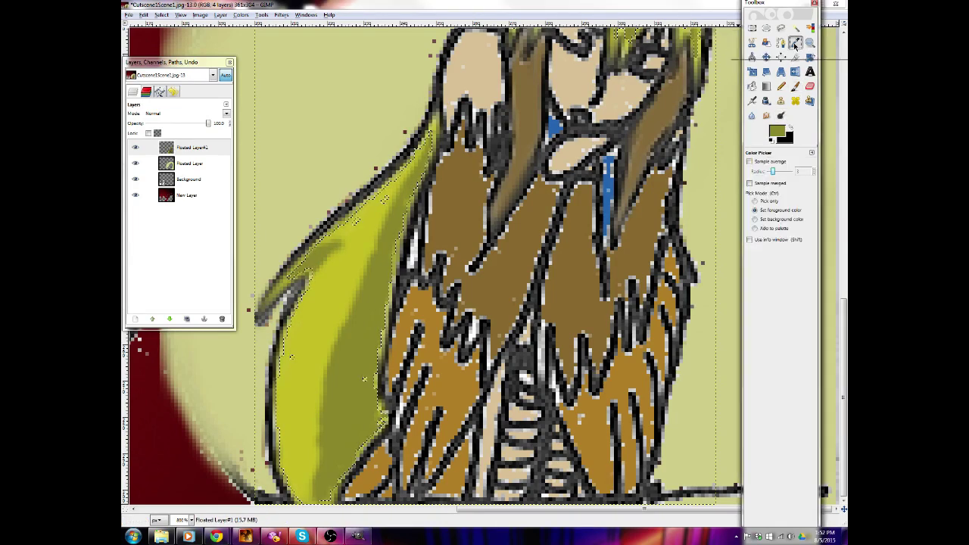
left_click(342, 267)
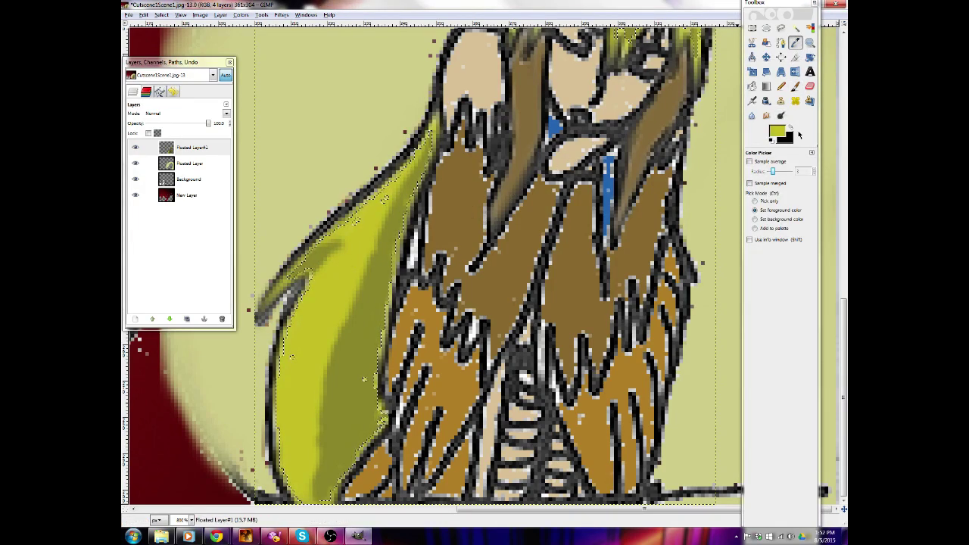
left_click(779, 132)
left_click_drag(297, 168, 305, 169)
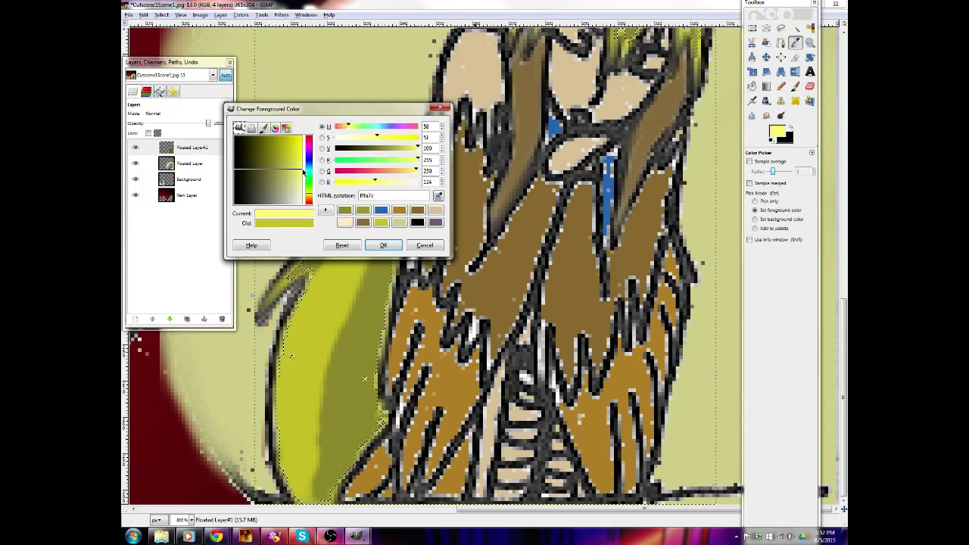
left_click(384, 246)
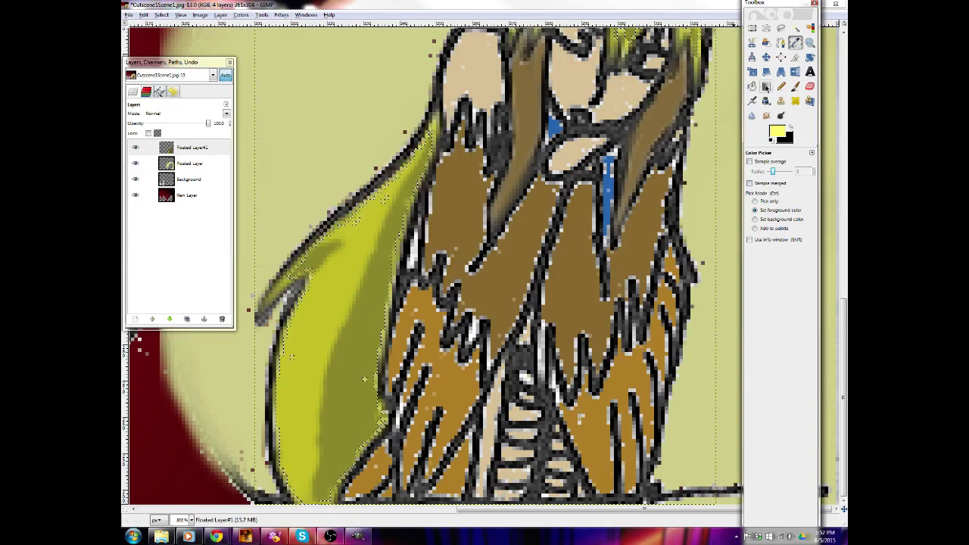
Paint pale yellow highlights along the long hair's outer side, its upper strand and the crown, with the brush at scale 0.40
key("p")
mouse_move(342, 262)
left_mouse_down()
mouse_move(303, 320)
mouse_move(323, 294)
mouse_move(283, 386)
mouse_move(286, 459)
left_mouse_up()
mouse_move(294, 496)
left_mouse_down()
mouse_move(298, 471)
mouse_move(285, 436)
mouse_move(303, 295)
left_mouse_up()
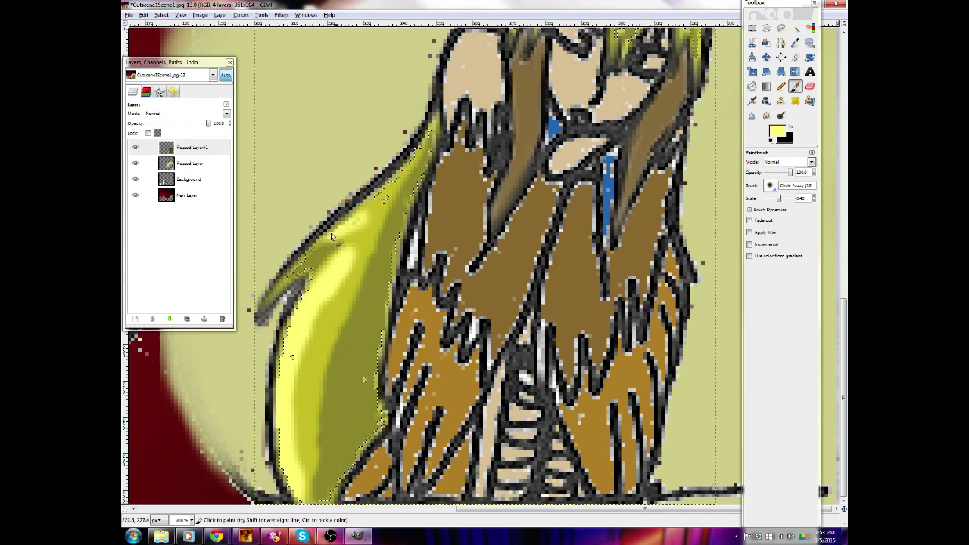
mouse_move(332, 237)
left_mouse_down()
mouse_move(271, 282)
mouse_move(376, 203)
mouse_move(368, 218)
mouse_move(405, 173)
mouse_move(433, 115)
left_mouse_up()
scroll(405, 158, "up", 4)
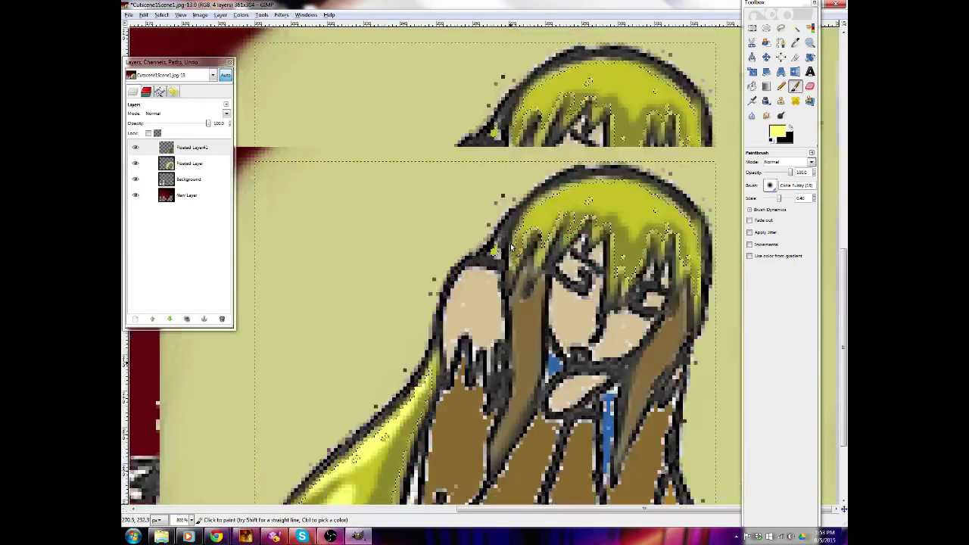
mouse_move(552, 213)
left_mouse_down()
mouse_move(530, 223)
mouse_move(542, 203)
mouse_move(587, 190)
mouse_move(602, 188)
mouse_move(562, 204)
mouse_move(636, 189)
mouse_move(657, 203)
mouse_move(640, 218)
mouse_move(656, 194)
mouse_move(704, 267)
left_mouse_up()
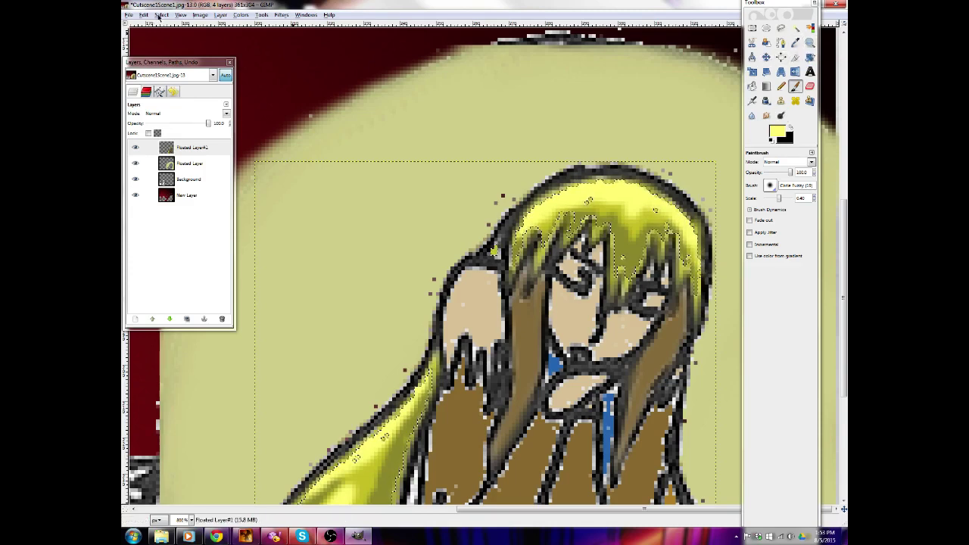
Clear the selection around the hair areas
scroll(491, 247, "down", 5)
scroll(490, 248, "up", 9)
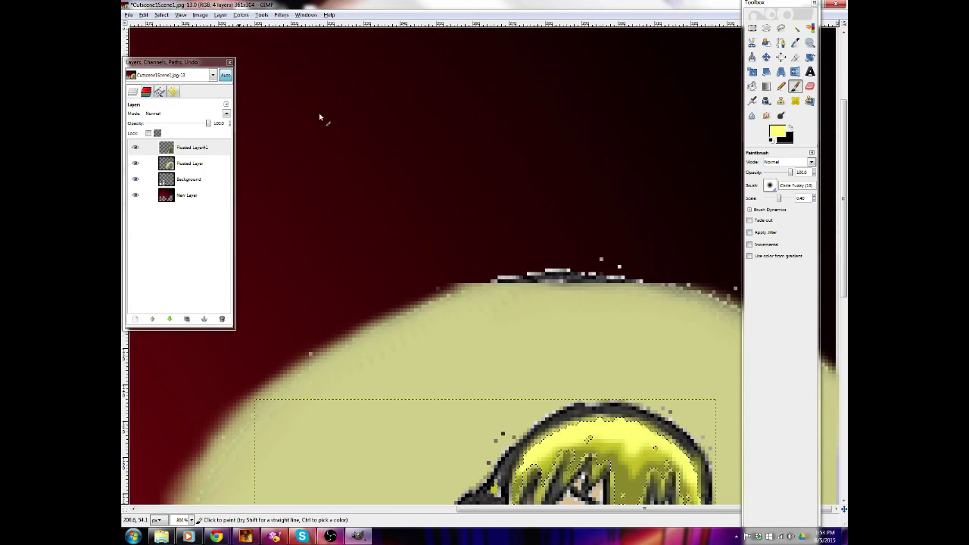
left_click(165, 15)
left_click(190, 38)
scroll(556, 230, "down", 8)
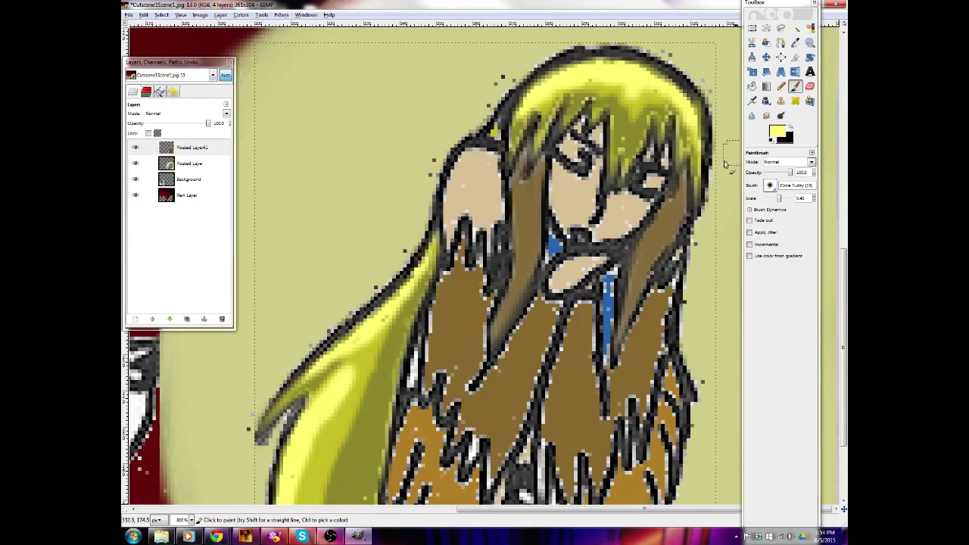
Examine the shaded hair in the context of the whole panel, including the hooded figures and the circle
left_click(809, 42)
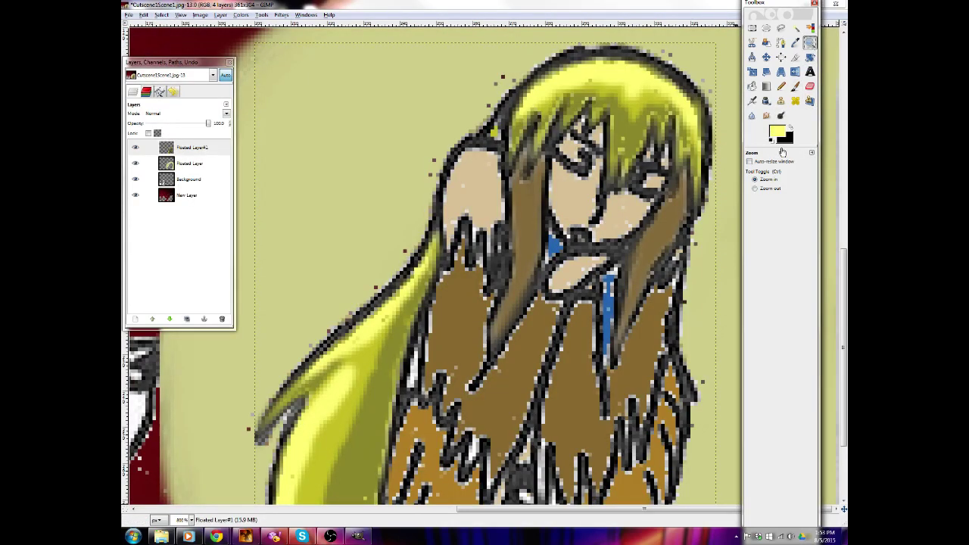
left_click(764, 191)
left_click_drag(717, 219, 709, 227)
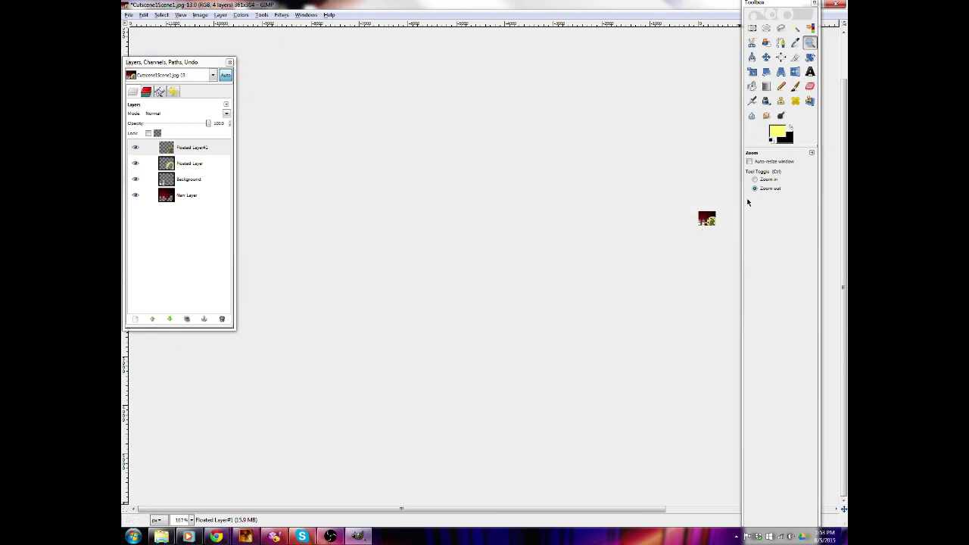
left_click(754, 179)
left_click(723, 225)
left_click(718, 222)
left_click(719, 223)
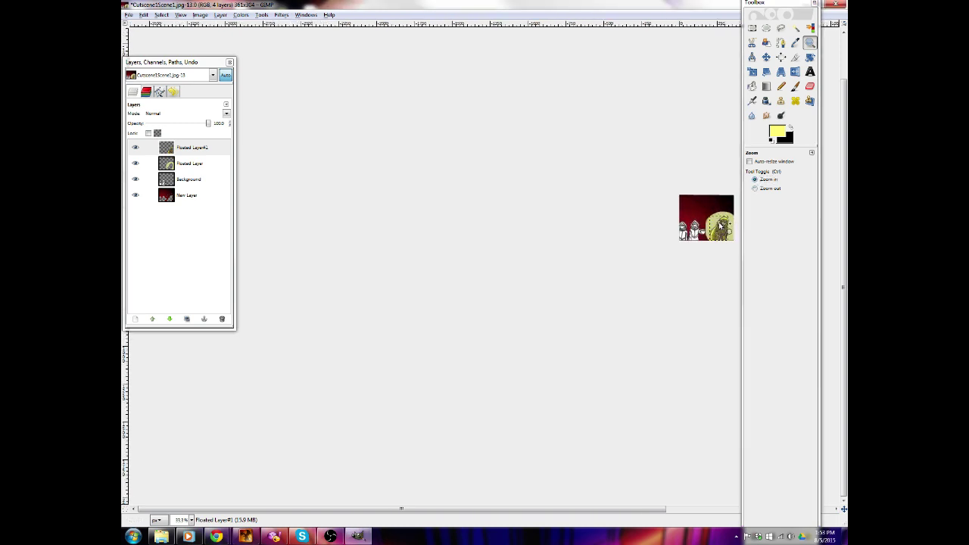
left_click(718, 222)
left_click(718, 222)
left_click(718, 222)
left_click(718, 223)
left_click(718, 223)
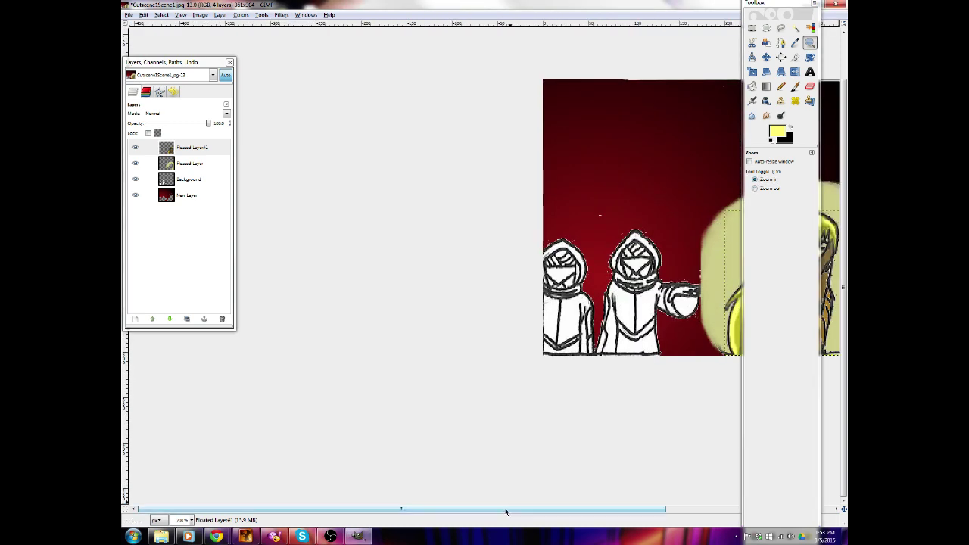
left_click_drag(507, 511, 540, 511)
left_click(549, 329)
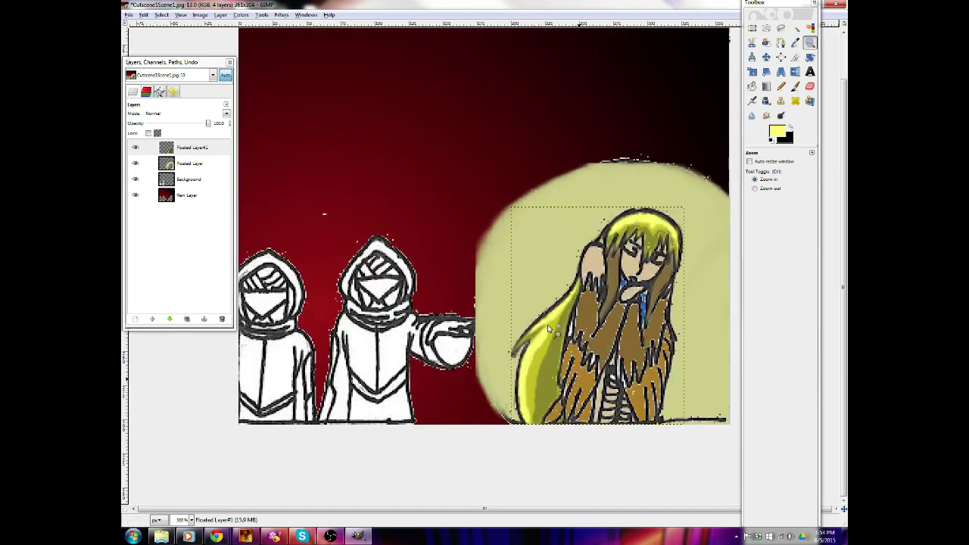
left_click(549, 329)
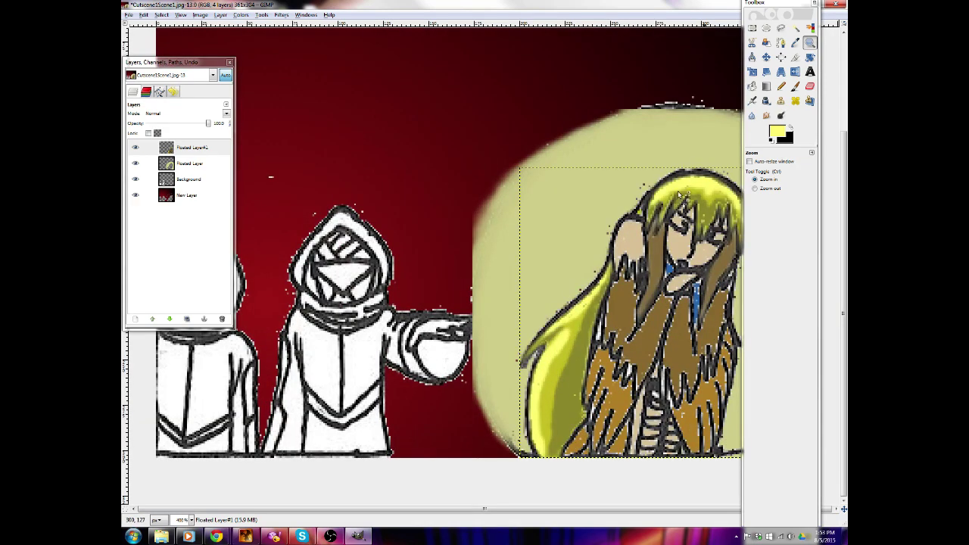
Smudge the pale yellow highlights into the long hair's outer strands and the crown, with the smudge brush at scale 0.41
left_click(767, 115)
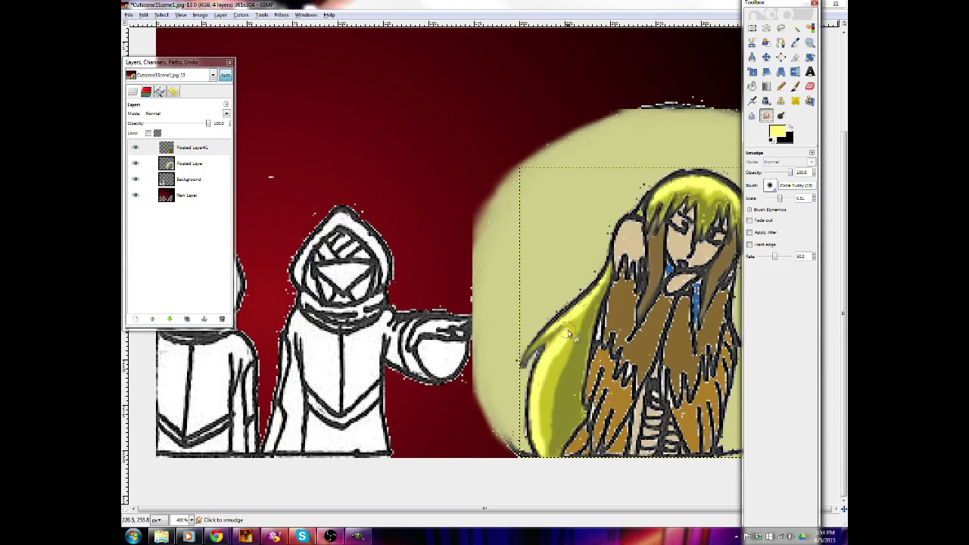
mouse_move(563, 330)
left_mouse_down()
mouse_move(543, 339)
mouse_move(551, 336)
left_mouse_up()
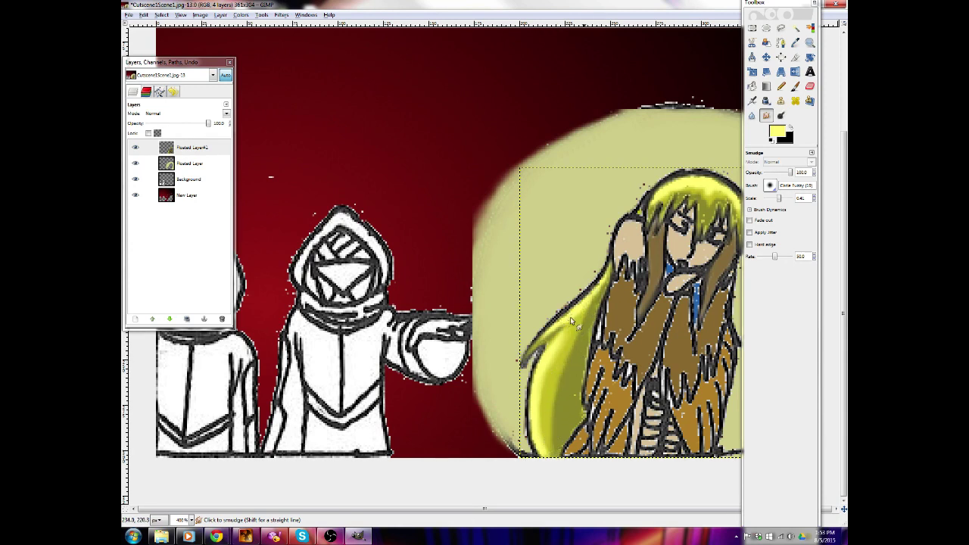
left_click_drag(581, 322, 611, 285)
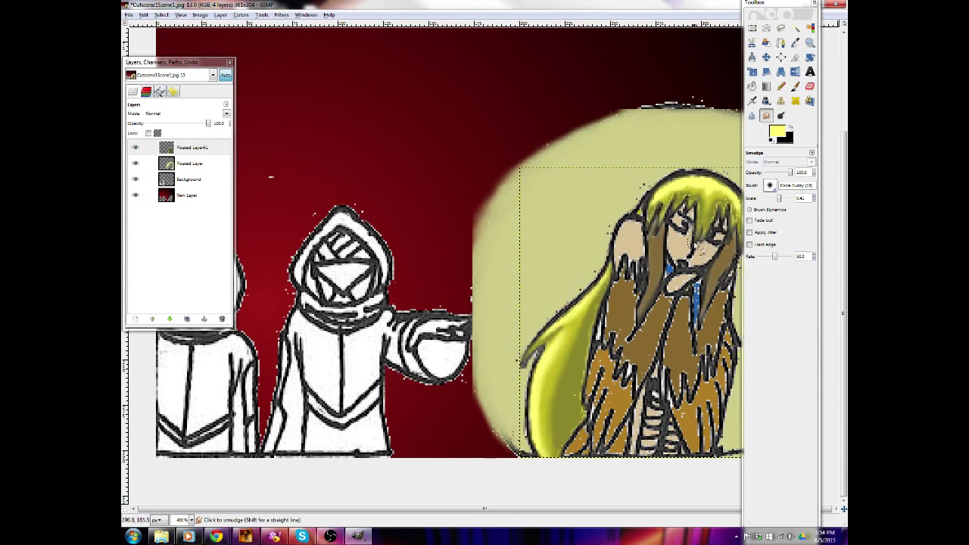
Reduce the smudge brush to scale 0.31 and blend the yellow hair into the brown lock on the face's outer side
key("bracketleft")
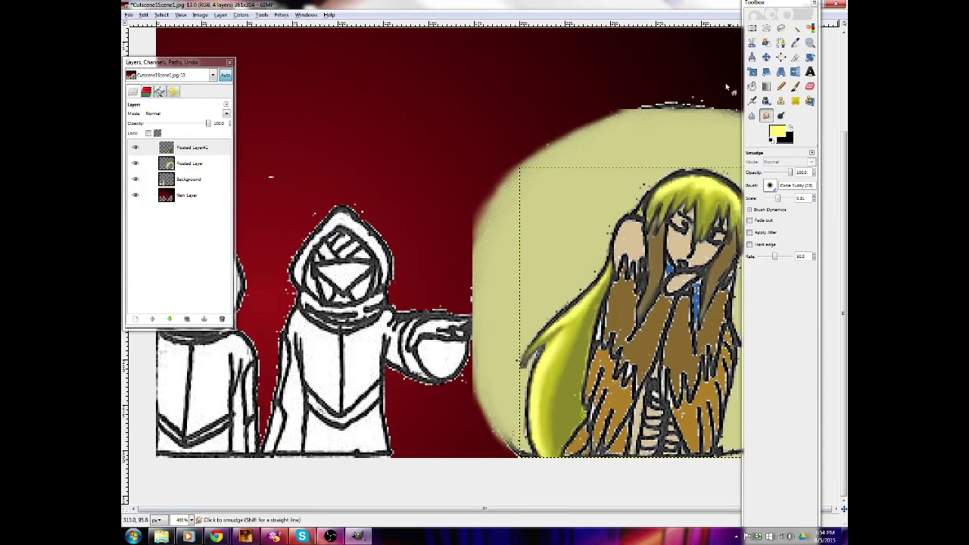
left_click_drag(764, 4, 804, 4)
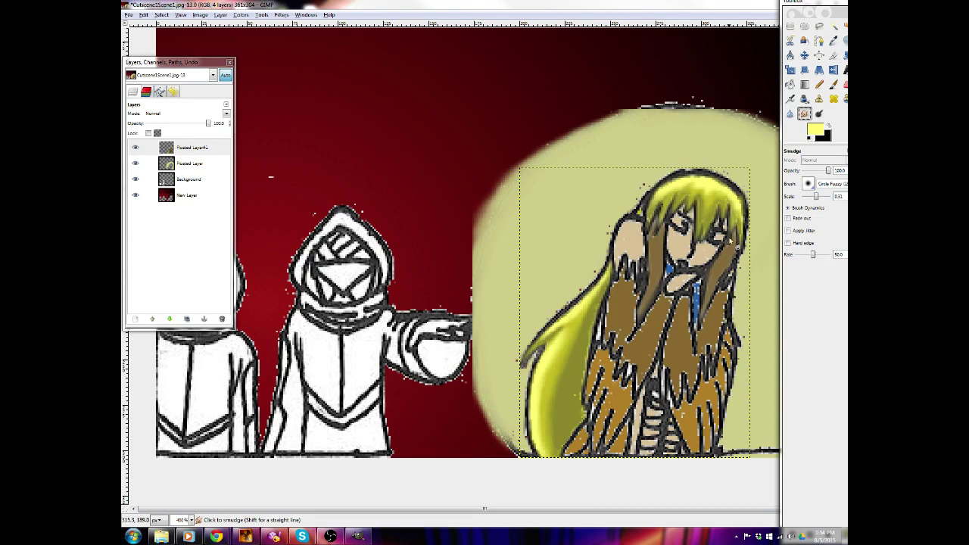
mouse_move(731, 242)
left_mouse_down()
mouse_move(737, 221)
mouse_move(738, 238)
left_mouse_up()
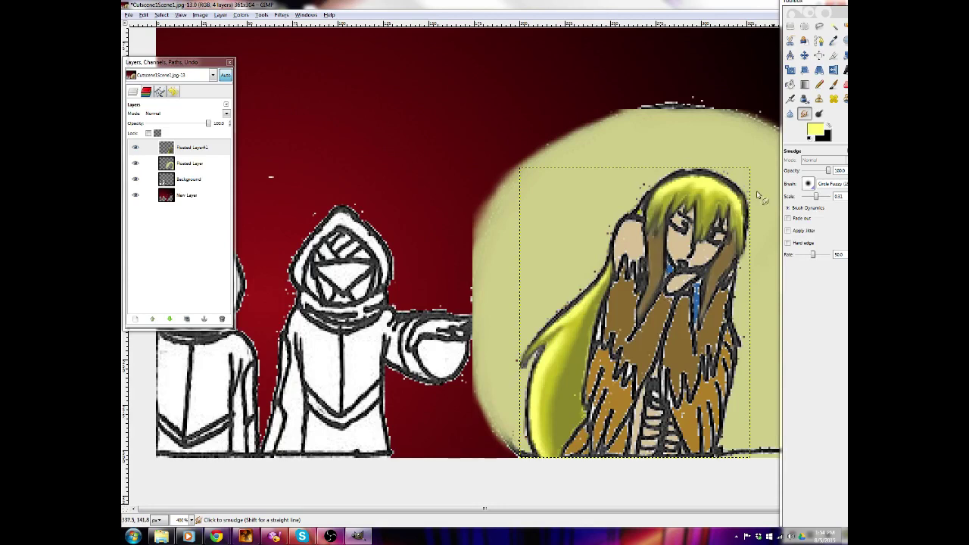
Select the figure's brown hair locks and matching brown garment areas by colour
left_click(833, 25)
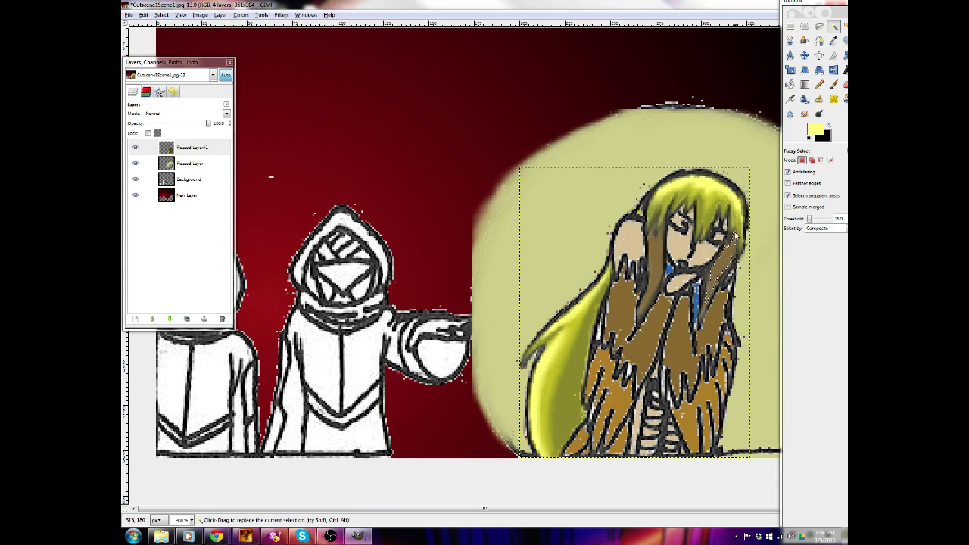
key("shift+o")
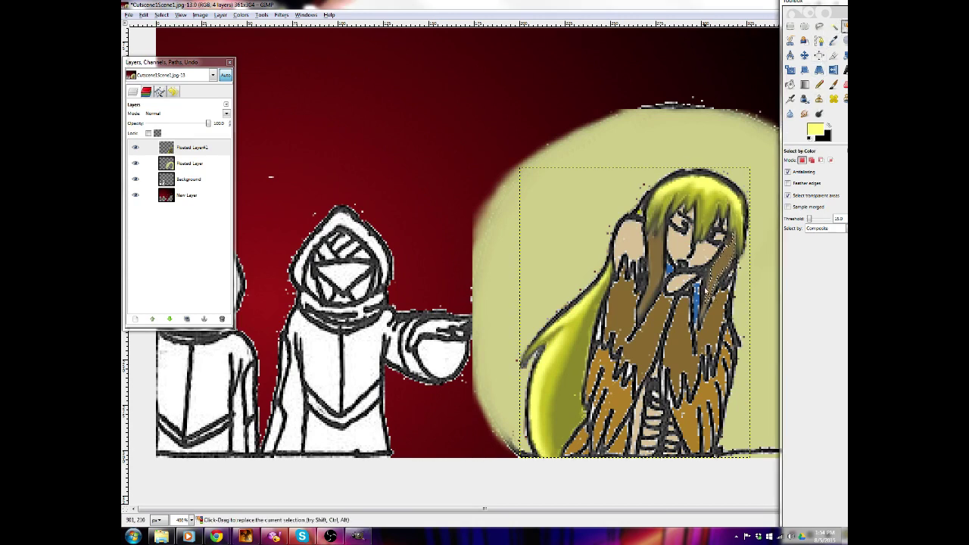
left_click(676, 279)
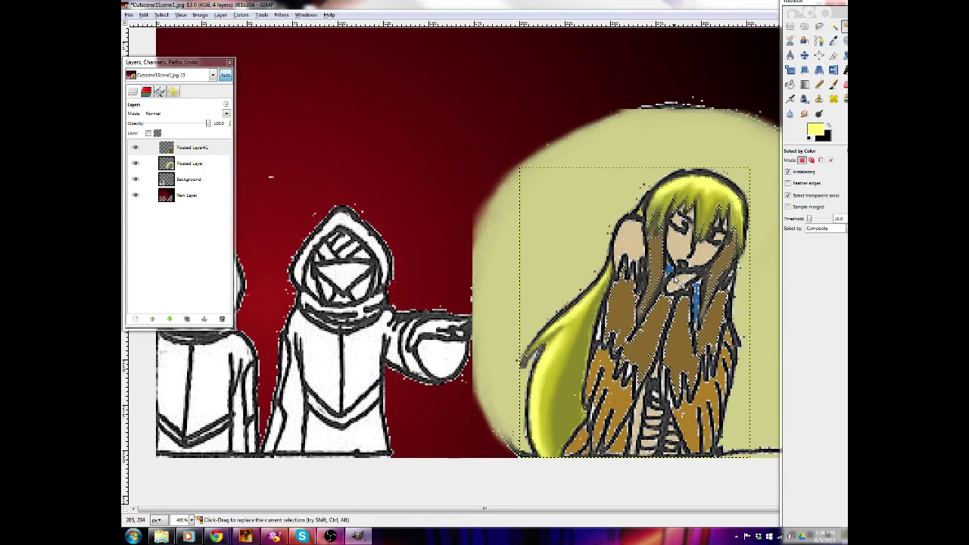
Sample the brown, darken the foreground colour to 685a40, and paint shading along the brown hair locks
left_click(834, 40)
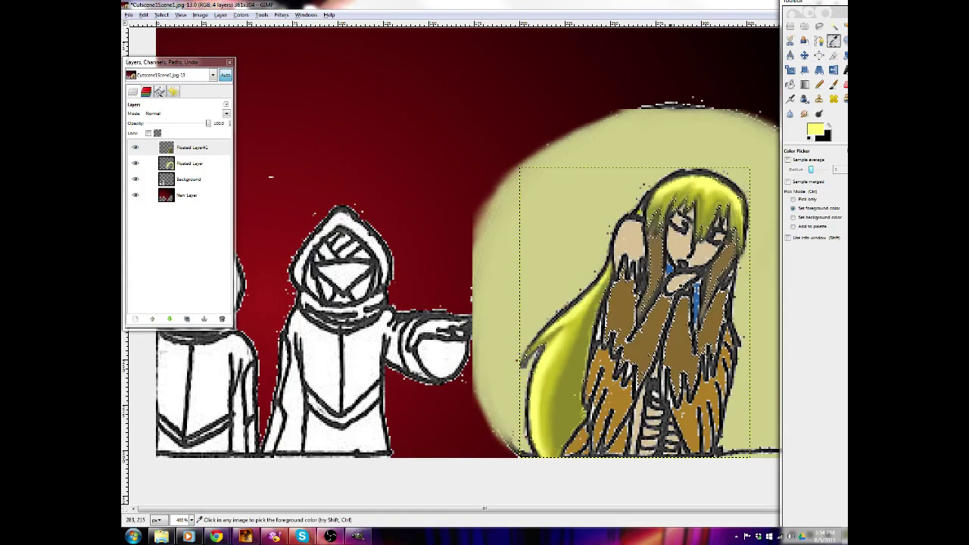
left_click(670, 296)
left_click(813, 128)
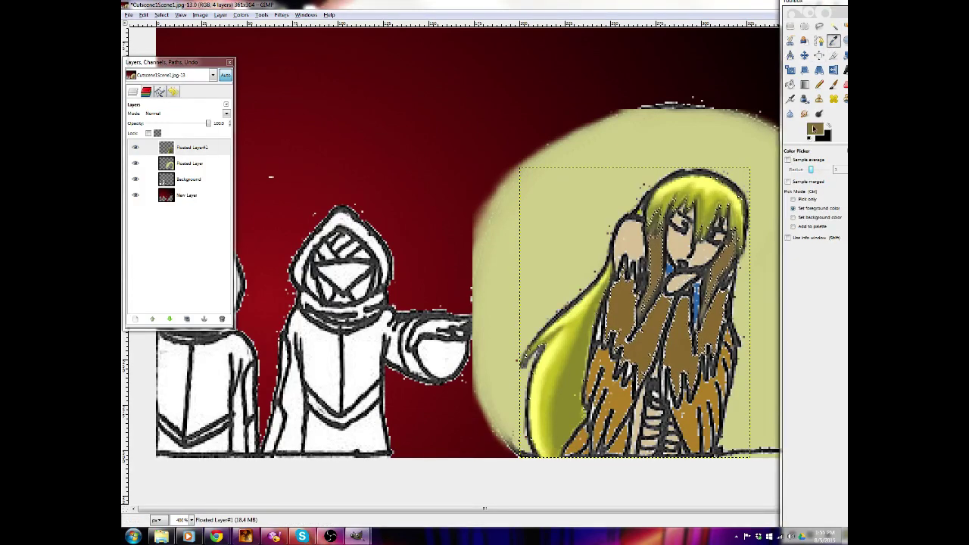
left_click(813, 129)
left_click(266, 180)
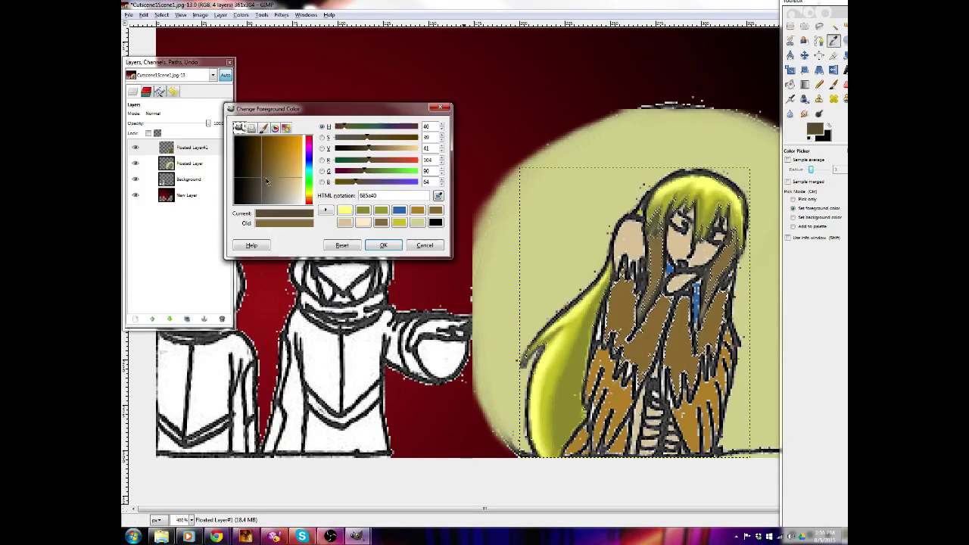
left_click(383, 245)
left_click(834, 84)
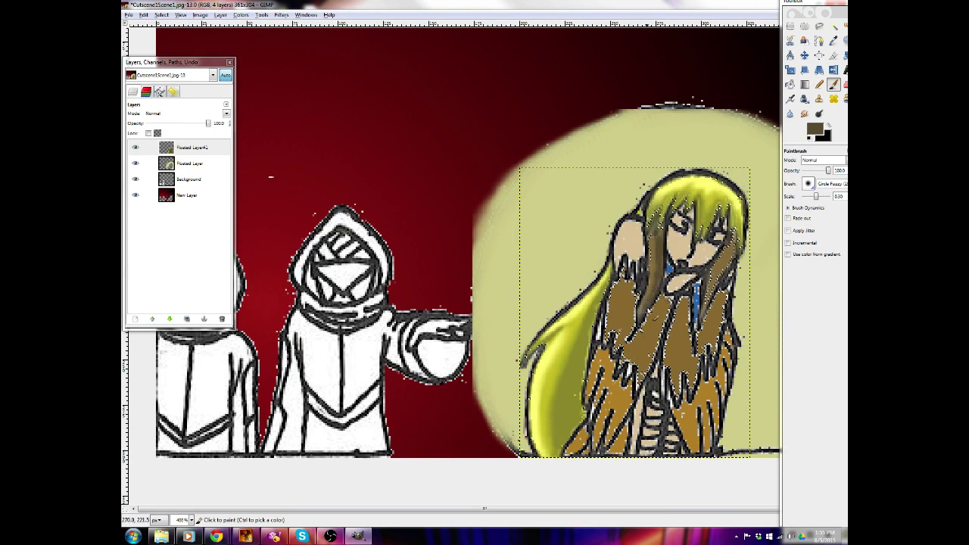
left_click(663, 276)
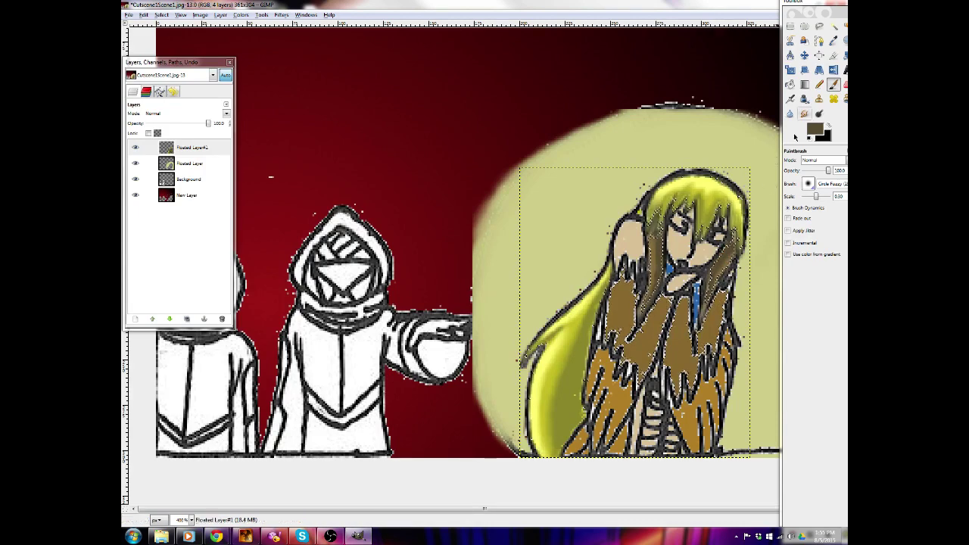
Sample the brown again, lighten the foreground colour to b38d45, and paint highlights on the brown locks and the garment
left_click(834, 40)
left_click(662, 247)
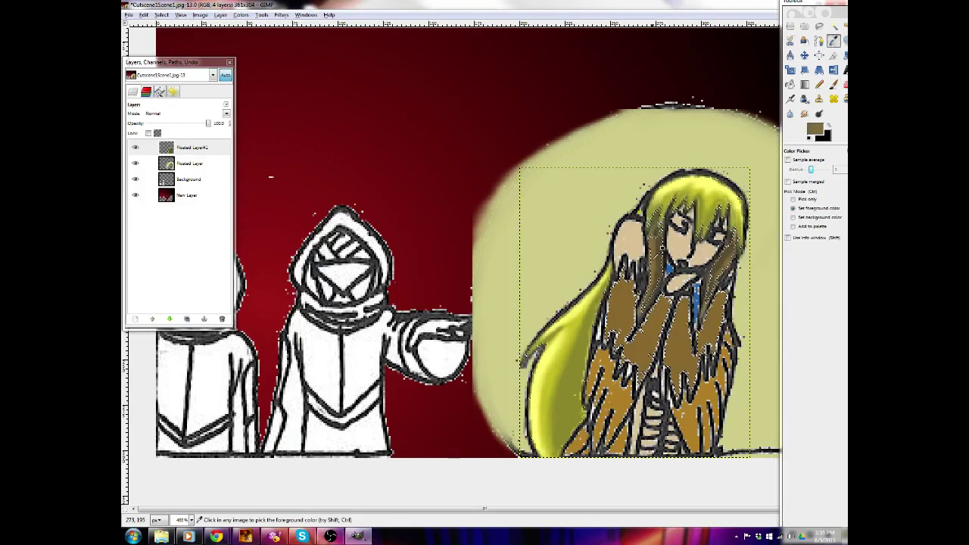
left_click(814, 129)
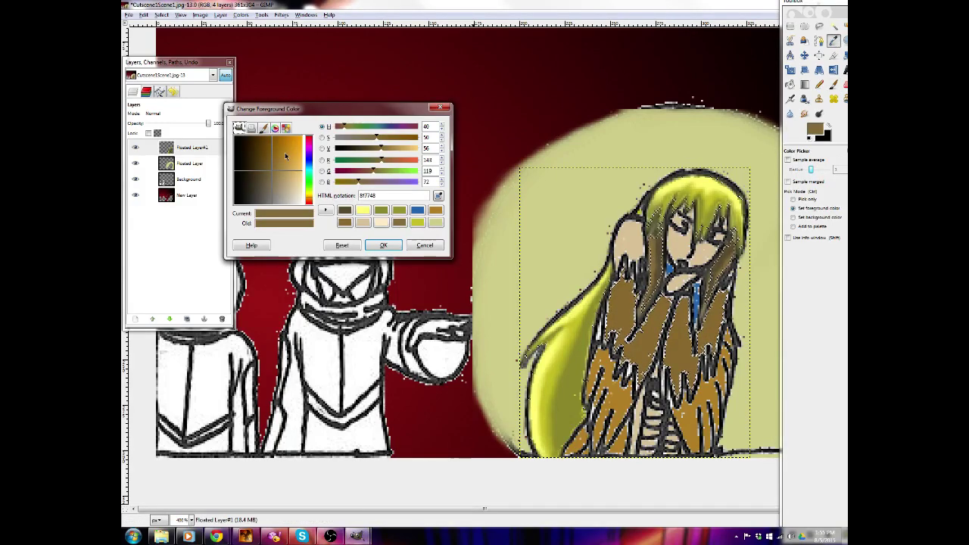
left_click_drag(275, 164, 280, 162)
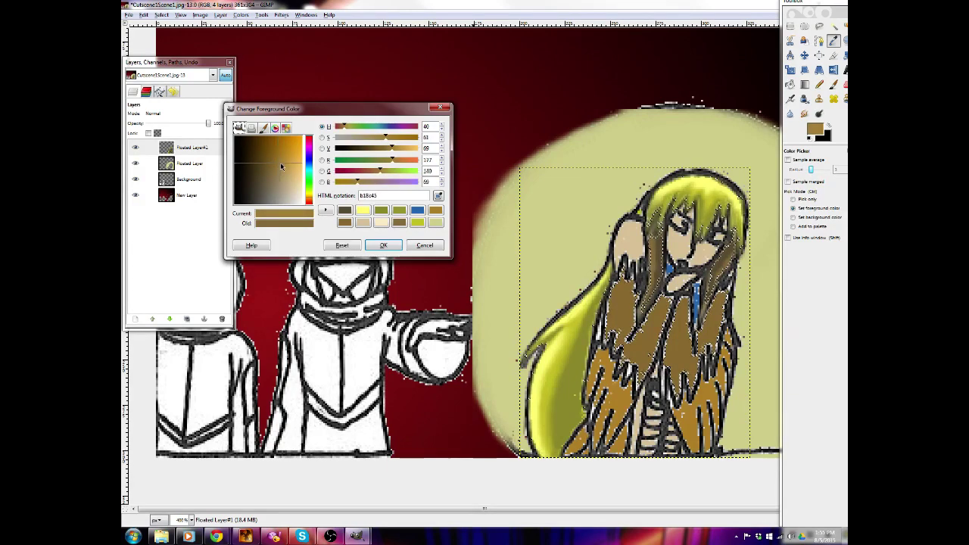
left_click(383, 245)
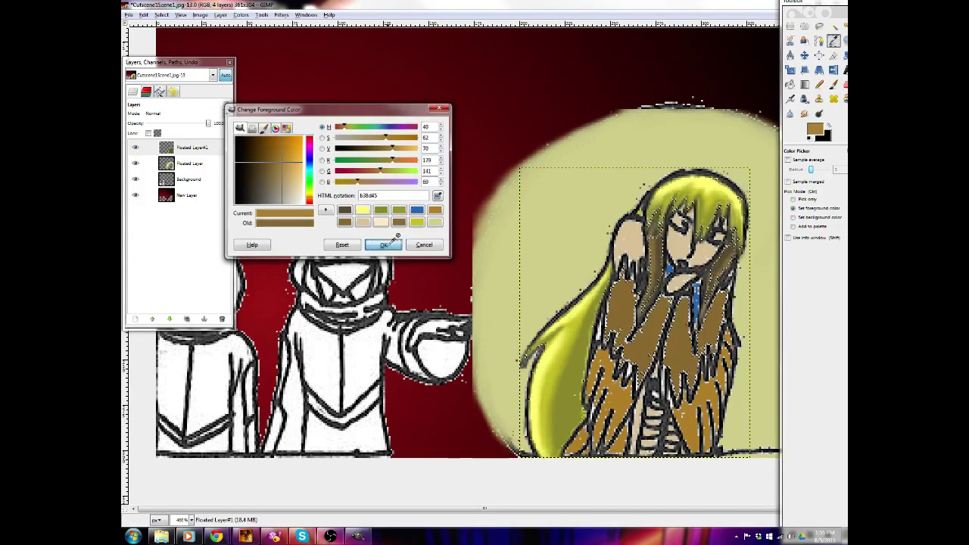
left_click(834, 84)
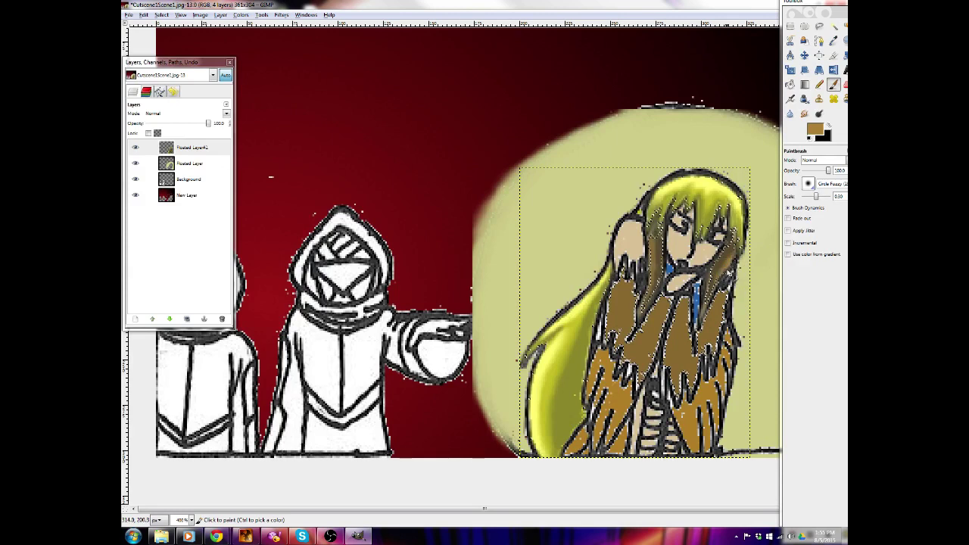
left_click_drag(721, 276, 695, 331)
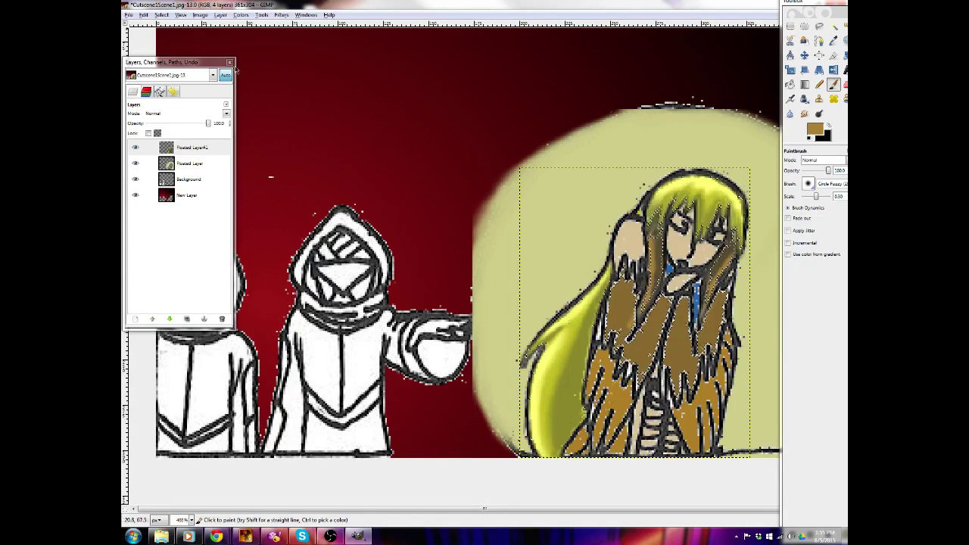
Clear the selection and smudge the shading and highlights together along both brown hair locks beside the face
left_click(161, 15)
left_click(168, 37)
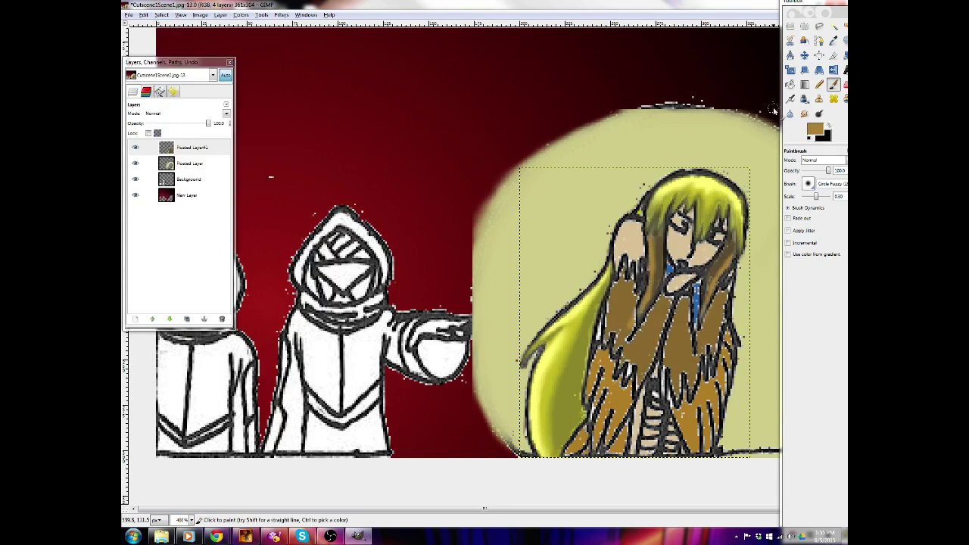
left_click(804, 113)
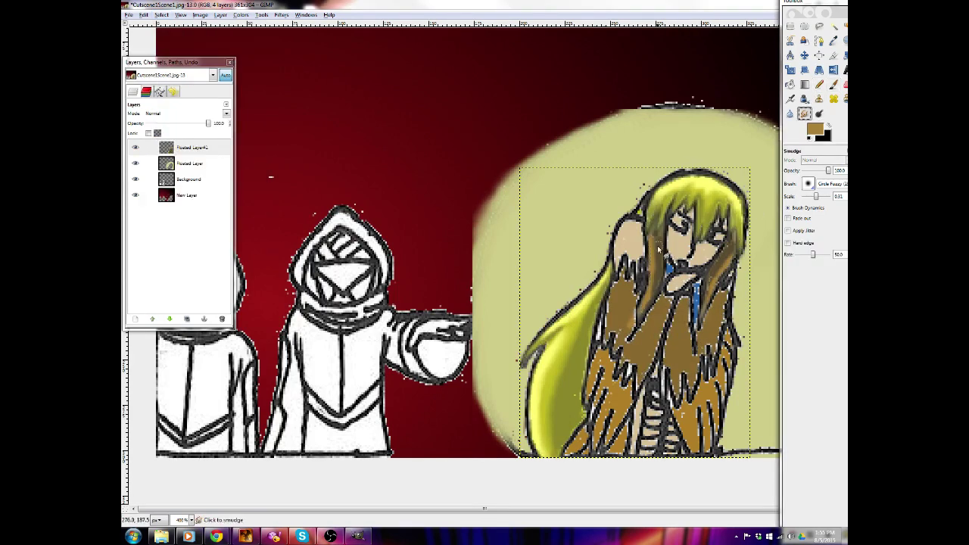
left_click_drag(656, 243, 659, 258)
mouse_move(656, 294)
left_mouse_down()
mouse_move(647, 322)
mouse_move(649, 242)
left_mouse_up()
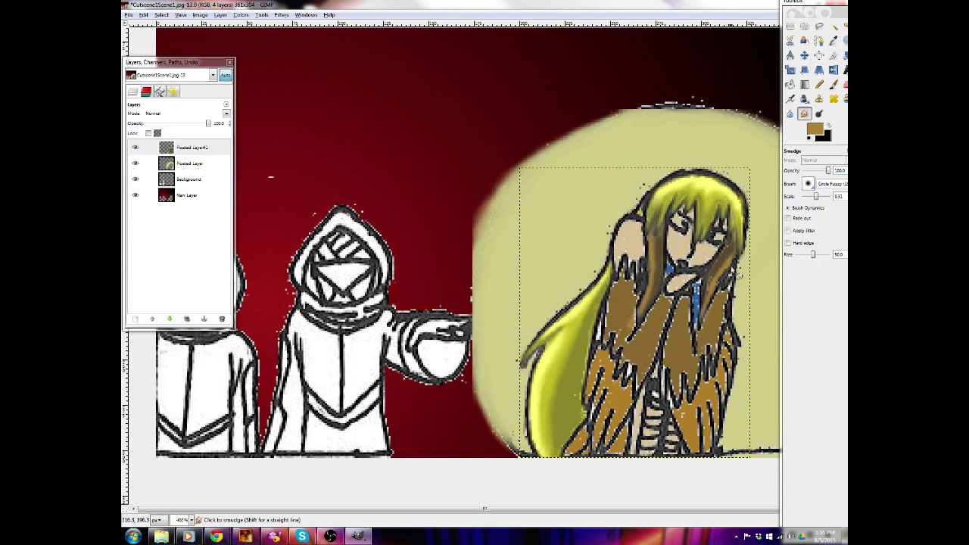
mouse_move(731, 269)
left_mouse_down()
mouse_move(723, 260)
mouse_move(734, 241)
mouse_move(700, 285)
mouse_move(716, 280)
mouse_move(735, 239)
mouse_move(733, 259)
mouse_move(738, 234)
left_mouse_up()
left_click_drag(654, 252, 661, 230)
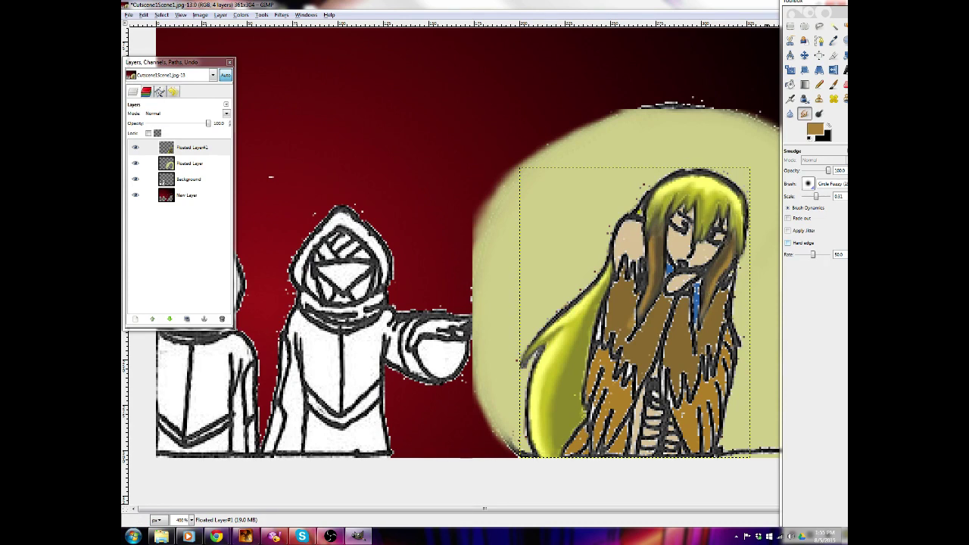
left_click(161, 15)
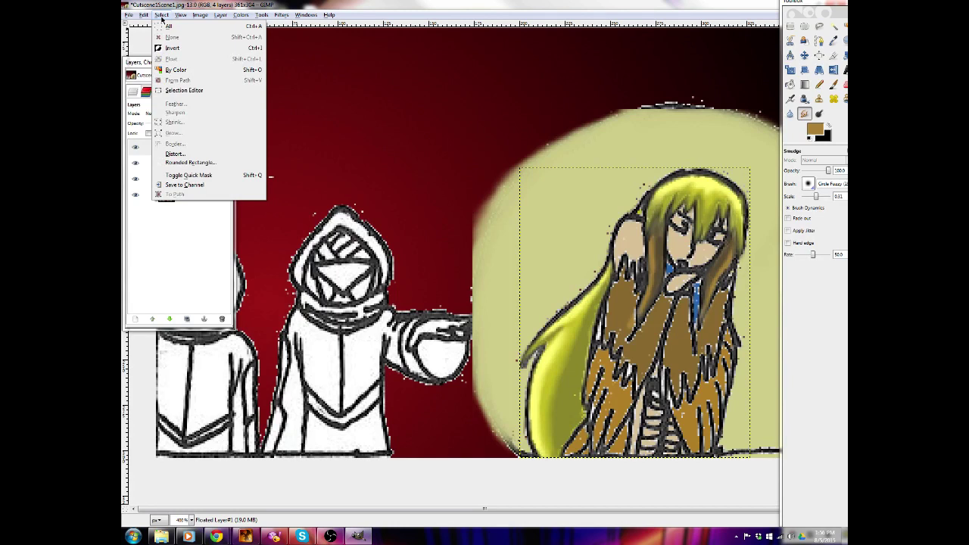
left_click(349, 3)
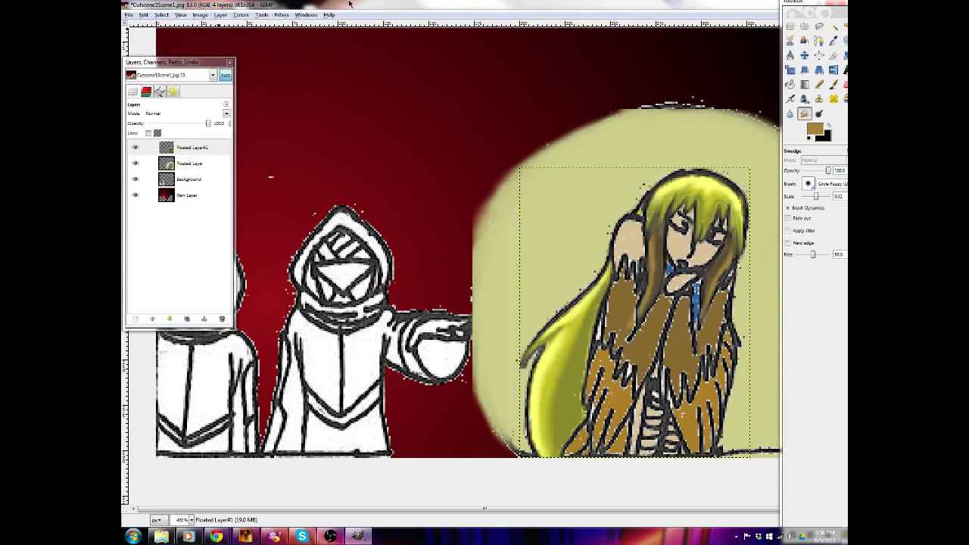
left_click(161, 15)
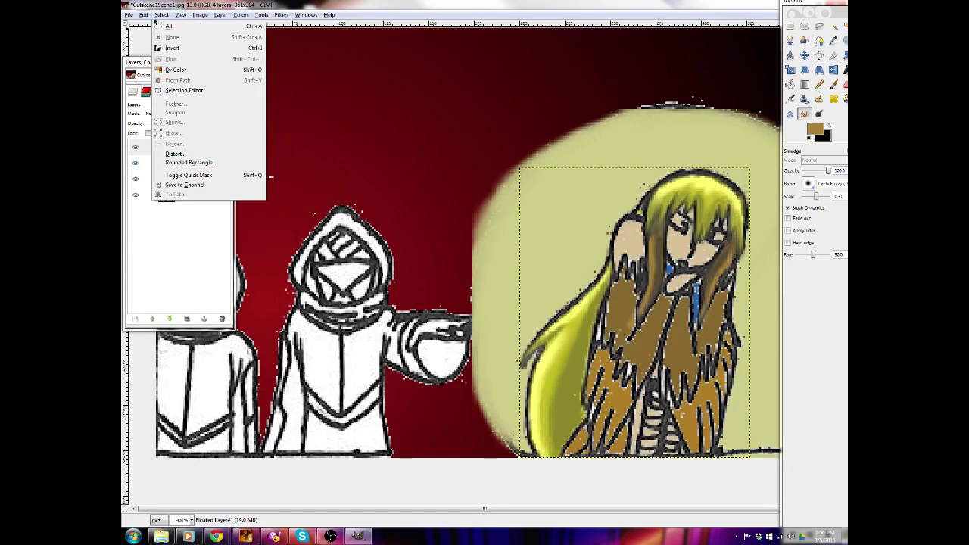
mouse_move(127, 21)
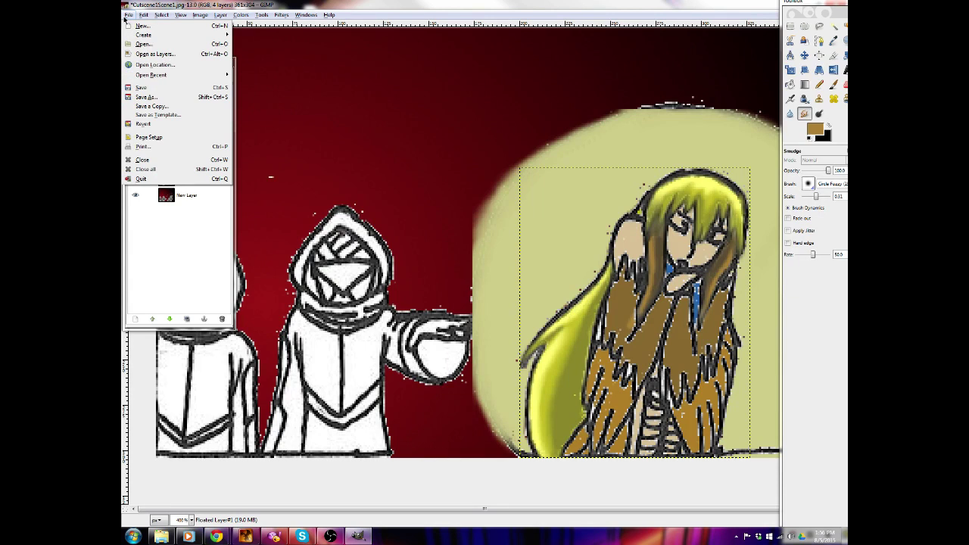
left_click(419, 4)
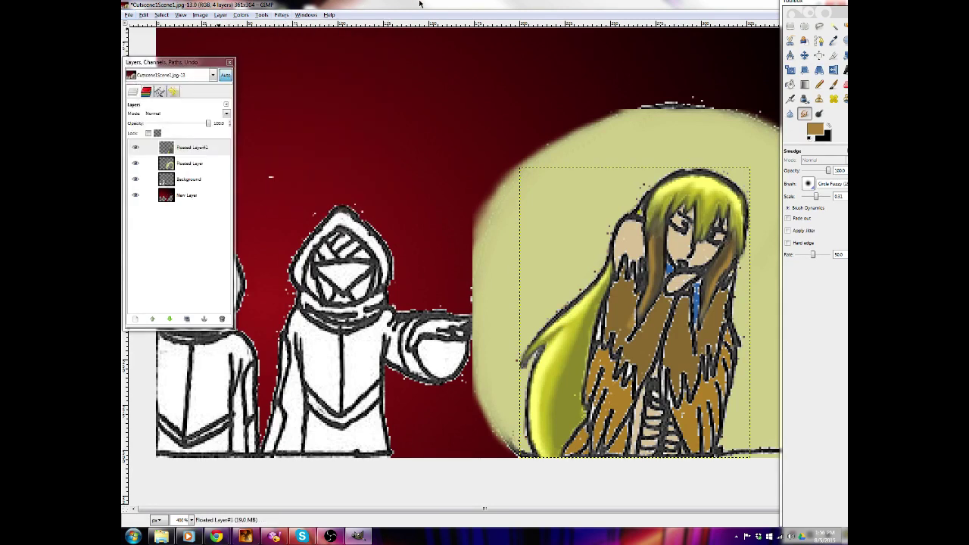
left_click(804, 114)
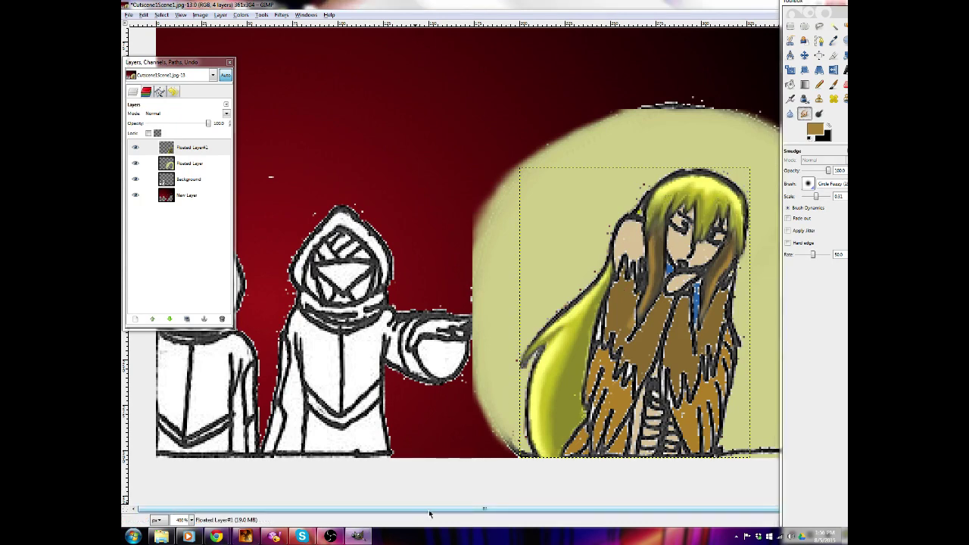
Smudge the skin on the figure's cheeks, chin and around both eyes to blend away the stray pale pixels
left_click(844, 42)
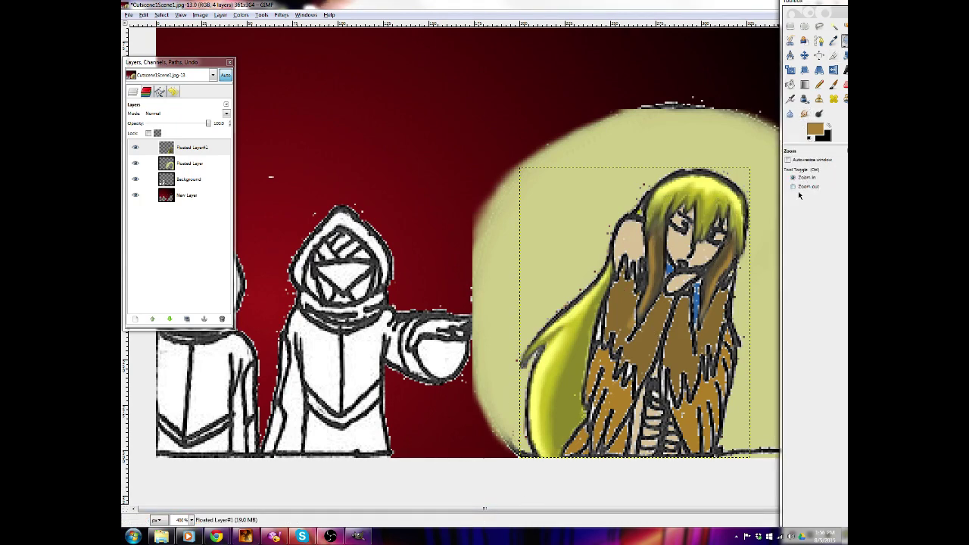
left_click(751, 260)
left_click(752, 259)
left_click(751, 258)
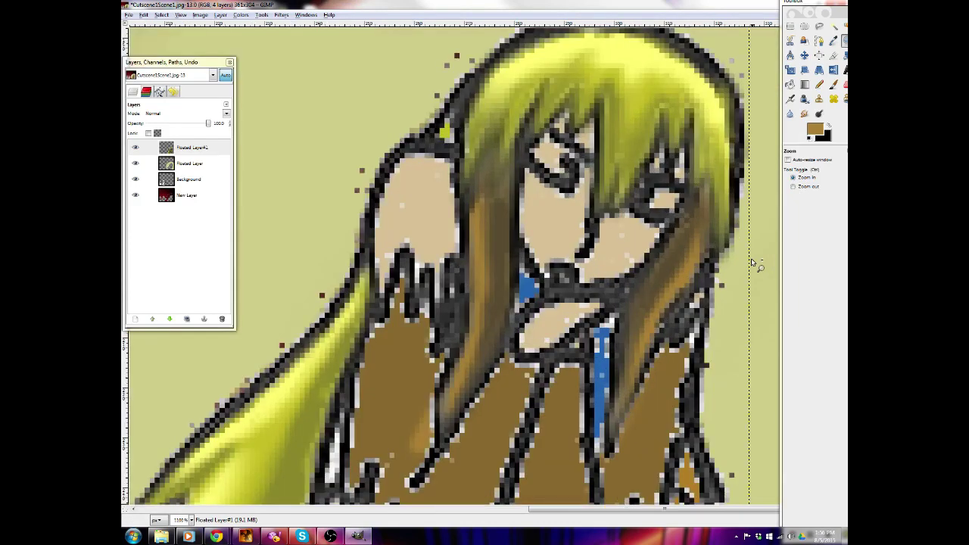
left_click(804, 113)
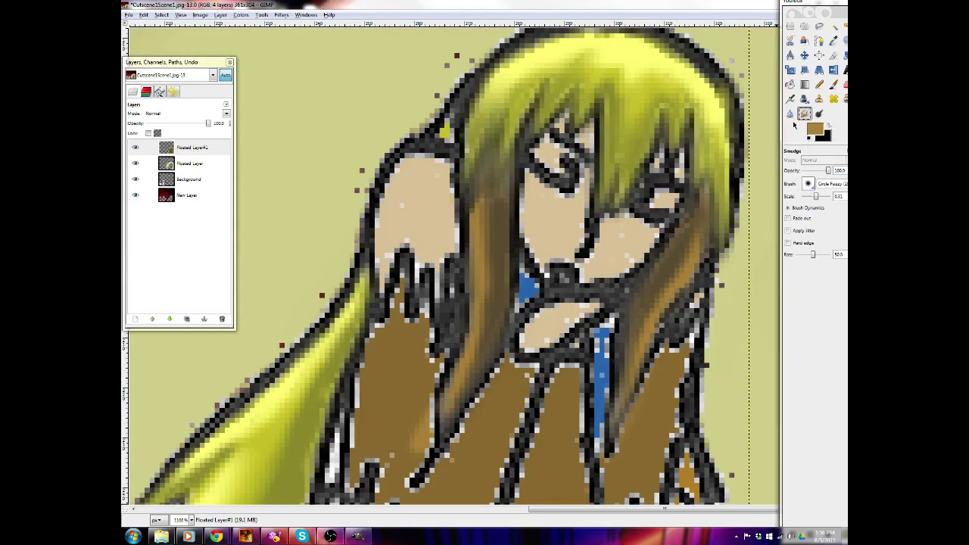
mouse_move(570, 246)
left_mouse_down()
mouse_move(585, 217)
mouse_move(579, 227)
mouse_move(527, 173)
mouse_move(522, 211)
mouse_move(533, 214)
mouse_move(525, 188)
mouse_move(551, 265)
left_mouse_up()
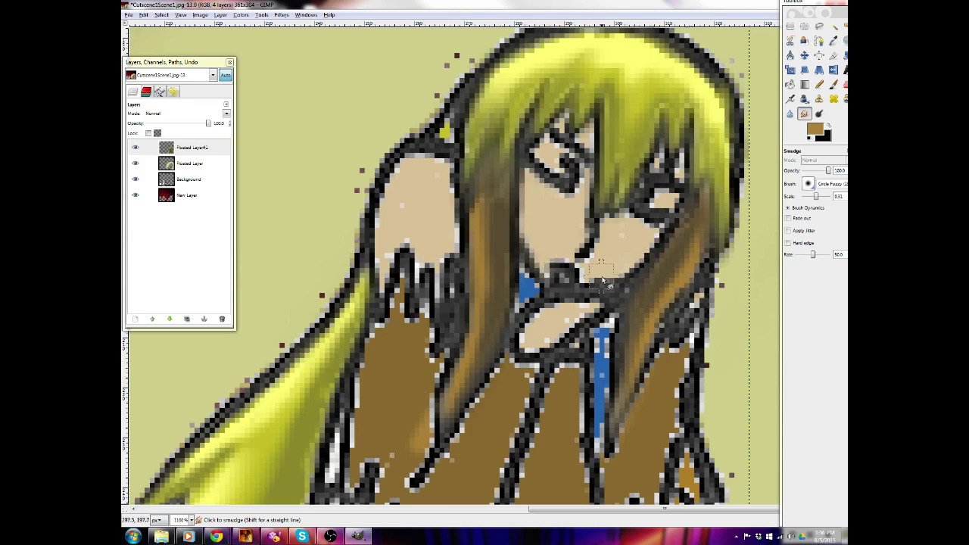
mouse_move(606, 267)
left_mouse_down()
mouse_move(590, 271)
mouse_move(613, 259)
mouse_move(622, 230)
left_mouse_up()
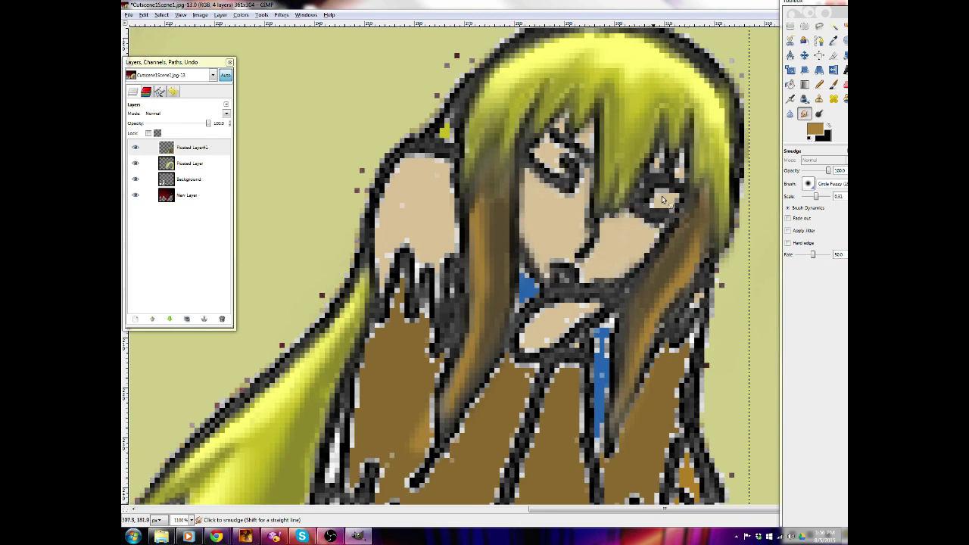
mouse_move(660, 200)
left_mouse_down()
mouse_move(657, 162)
mouse_move(667, 146)
mouse_move(660, 174)
mouse_move(686, 175)
left_mouse_up()
mouse_move(583, 133)
left_mouse_down()
mouse_move(547, 119)
mouse_move(568, 118)
mouse_move(542, 151)
mouse_move(555, 139)
mouse_move(553, 149)
mouse_move(578, 163)
mouse_move(545, 162)
mouse_move(571, 194)
left_mouse_up()
Reduce the Smudge brush scale to 0.11 and soften the figure's eye outlines and mouth
left_click(806, 196)
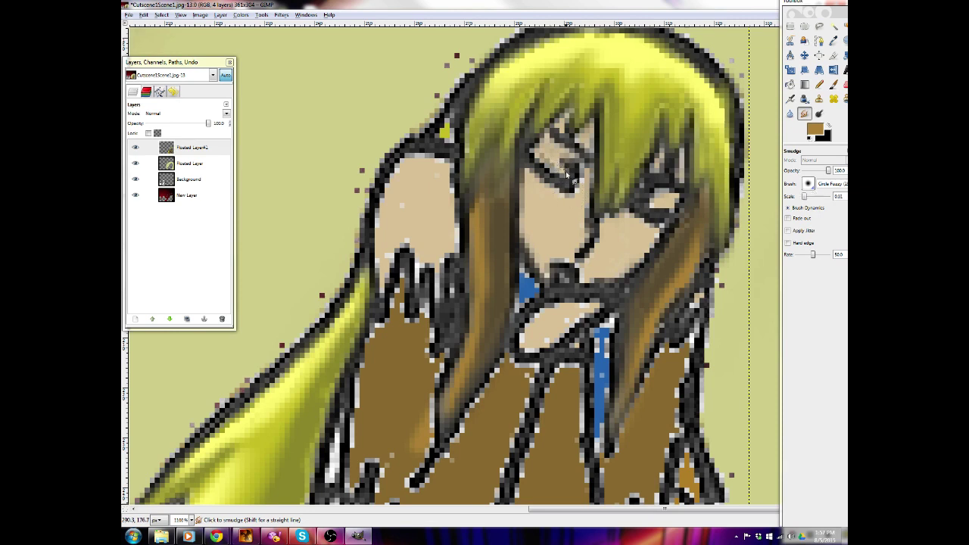
mouse_move(577, 184)
left_mouse_down()
mouse_move(561, 170)
mouse_move(583, 190)
mouse_move(558, 168)
left_mouse_up()
left_click_drag(670, 221, 656, 213)
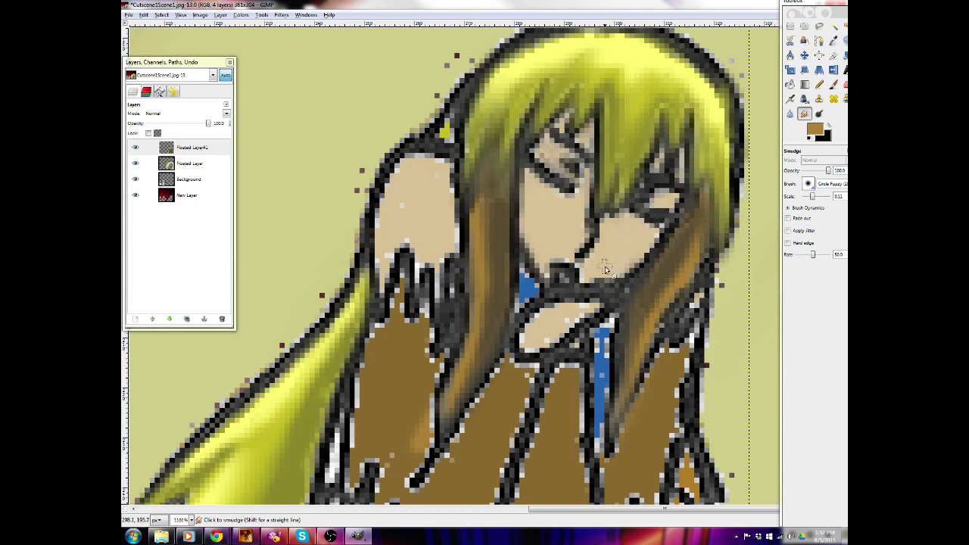
left_click_drag(536, 263, 577, 281)
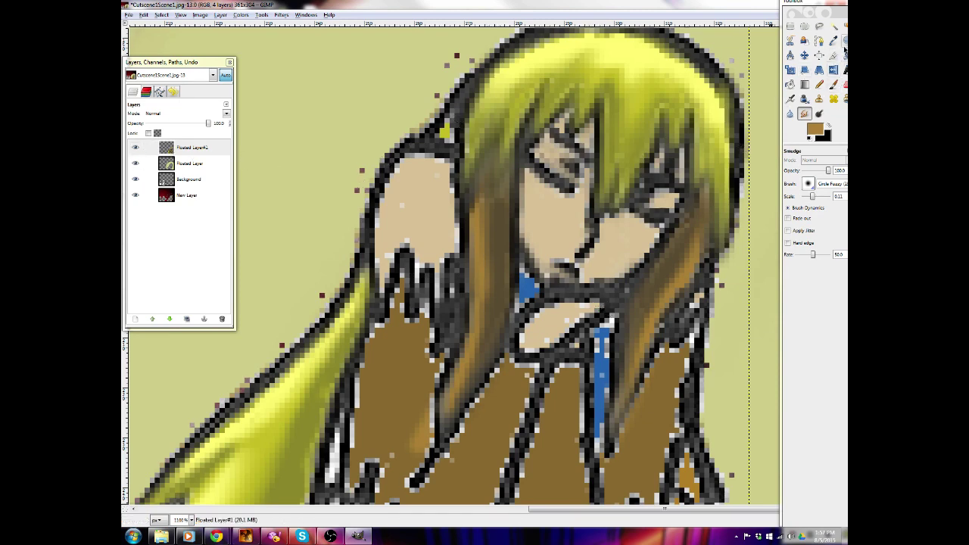
Enlarge the Smudge brush scale to 0.31 and blend the figure's bare shoulder into the brown upper sleeve
left_click(835, 70)
left_click(691, 232)
left_click(691, 231)
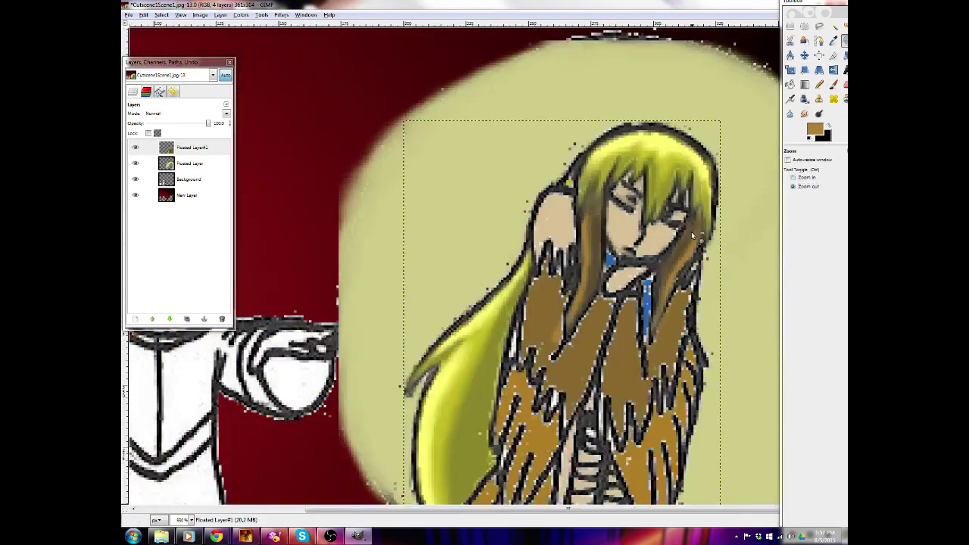
left_click(691, 232)
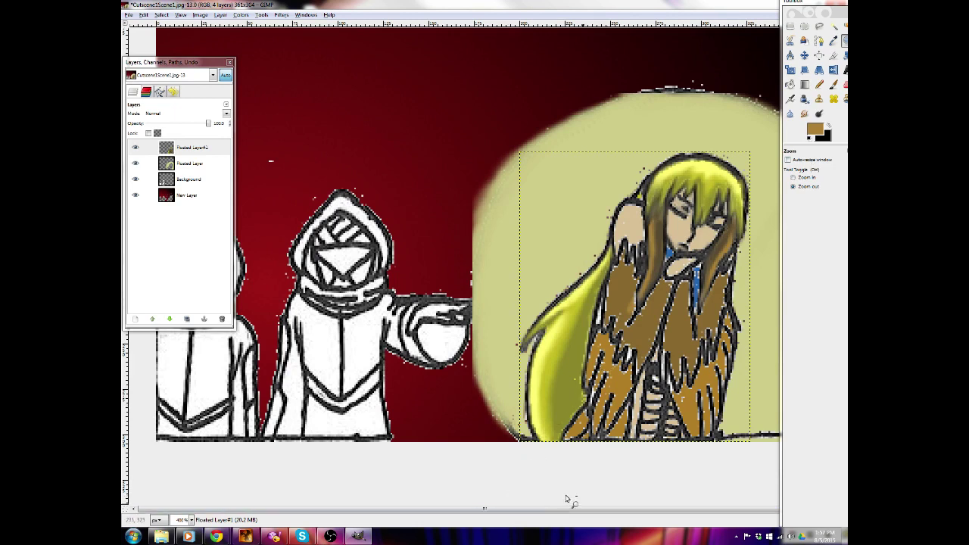
key("s")
key("bracketright")
key("bracketright")
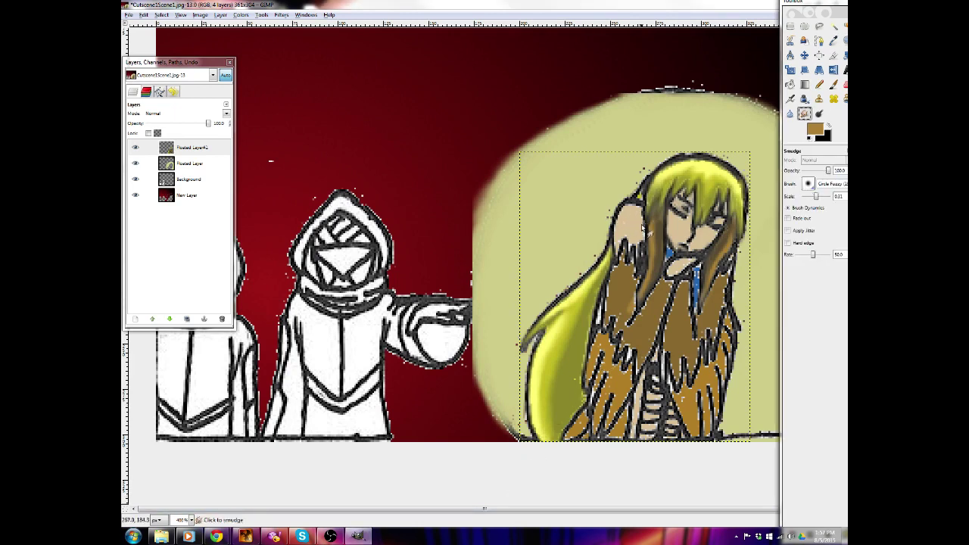
left_click(641, 226)
mouse_move(643, 215)
left_mouse_down()
mouse_move(630, 209)
mouse_move(615, 256)
mouse_move(615, 235)
mouse_move(633, 236)
mouse_move(641, 250)
mouse_move(625, 256)
mouse_move(638, 265)
mouse_move(645, 236)
left_mouse_up()
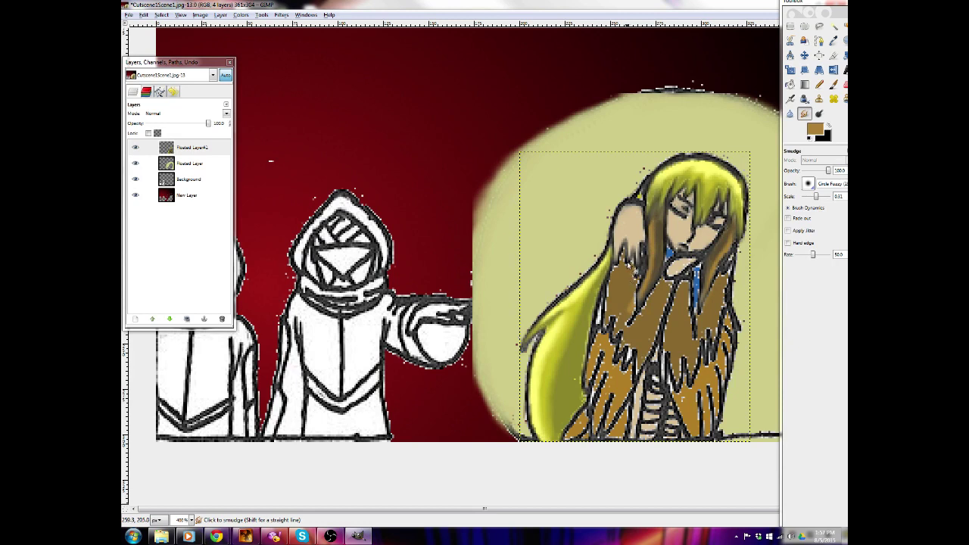
mouse_move(618, 280)
left_mouse_down()
mouse_move(626, 254)
mouse_move(628, 278)
mouse_move(635, 259)
mouse_move(631, 291)
mouse_move(631, 199)
mouse_move(649, 296)
mouse_move(640, 236)
mouse_move(652, 266)
mouse_move(648, 274)
mouse_move(640, 236)
mouse_move(642, 330)
mouse_move(633, 330)
mouse_move(626, 262)
mouse_move(614, 271)
mouse_move(623, 241)
mouse_move(615, 279)
mouse_move(627, 220)
mouse_move(629, 276)
mouse_move(643, 247)
left_mouse_up()
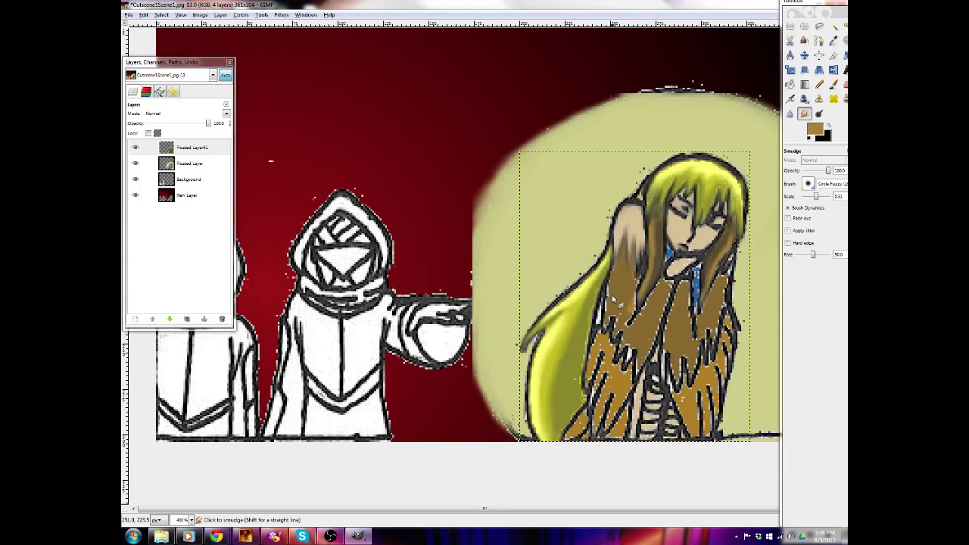
left_click_drag(613, 299, 627, 283)
left_click_drag(732, 258, 718, 310)
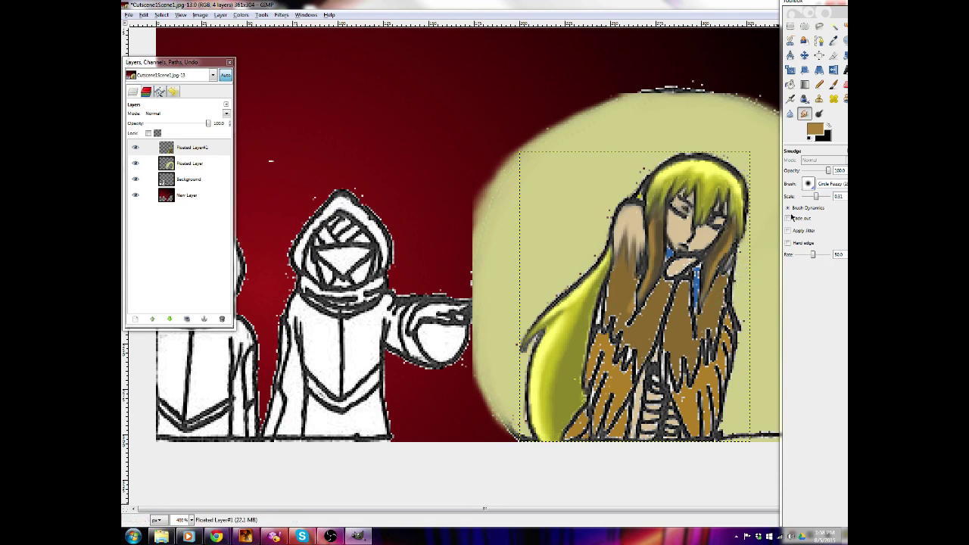
Set Dodge/Burn to Burn with a brush scale of 0.21 and darken the pale edge beneath the brown lock on the far sleeve
left_click(819, 114)
left_click(793, 269)
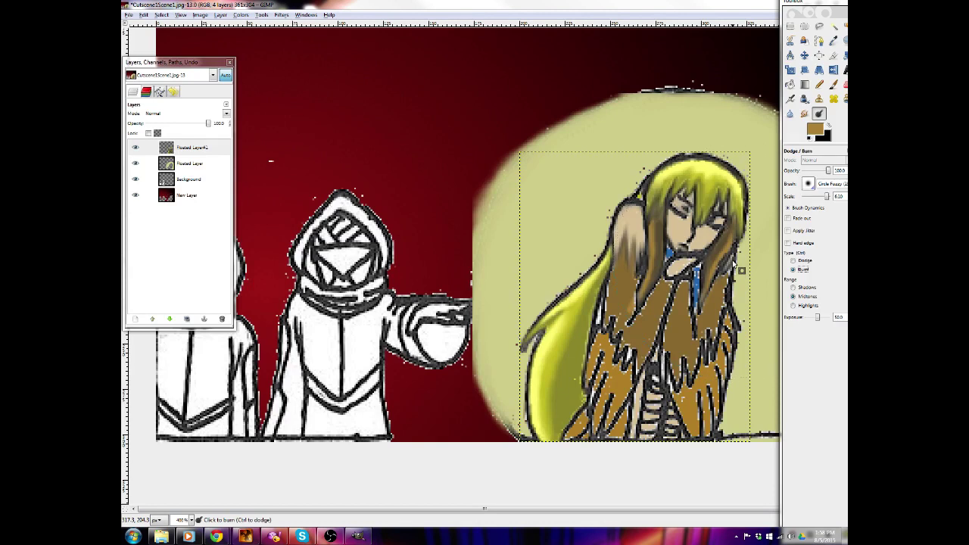
key("bracketleft")
key("bracketleft")
key("bracketleft")
key("bracketleft")
key("bracketleft")
key("bracketleft")
key("bracketleft")
key("bracketleft")
key("bracketleft")
key("bracketleft")
key("bracketleft")
key("bracketleft")
key("bracketleft")
key("bracketleft")
key("bracketleft")
key("bracketleft")
key("bracketleft")
key("bracketleft")
key("bracketleft")
key("bracketleft")
key("bracketleft")
key("bracketright")
key("bracketright")
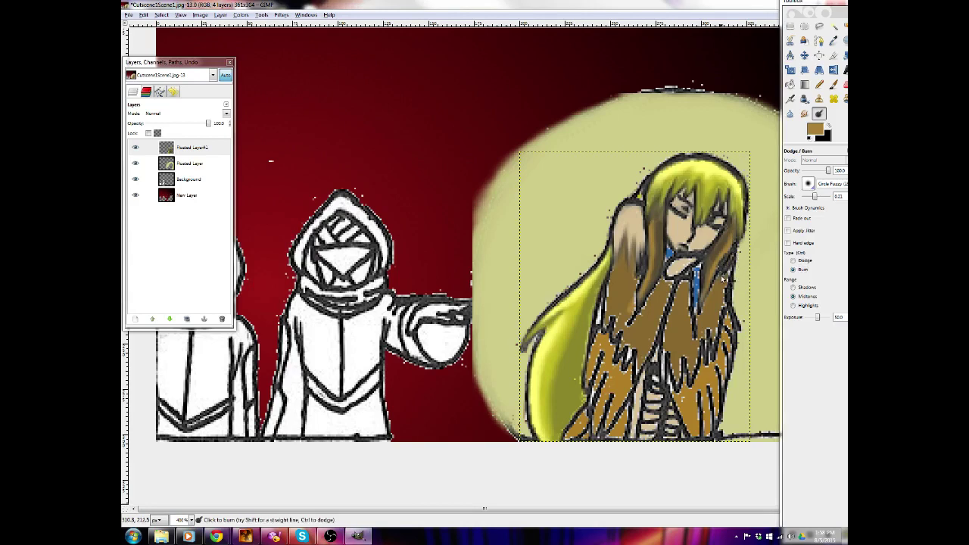
Sample the shoulder's skin tone and darken the foreground colour to c4b79d
left_click(833, 40)
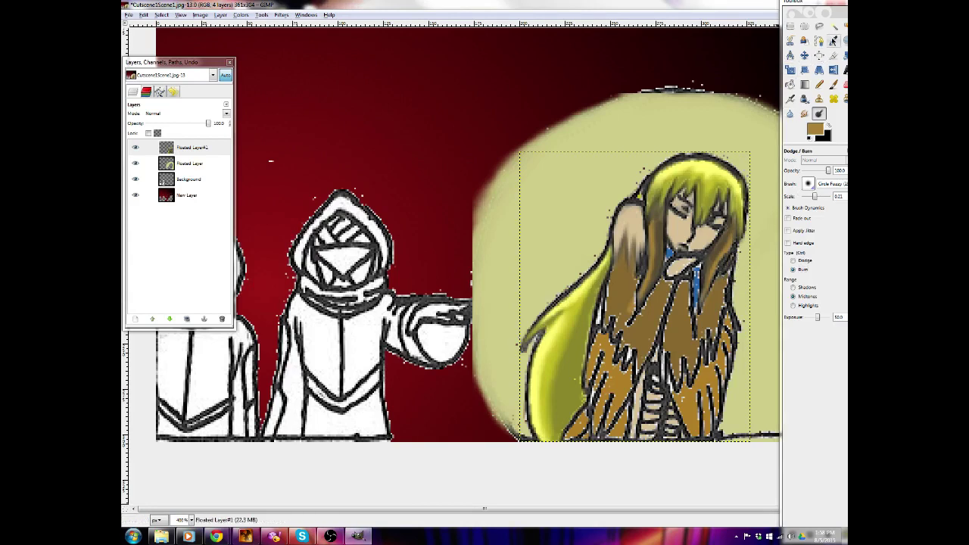
left_click(638, 212)
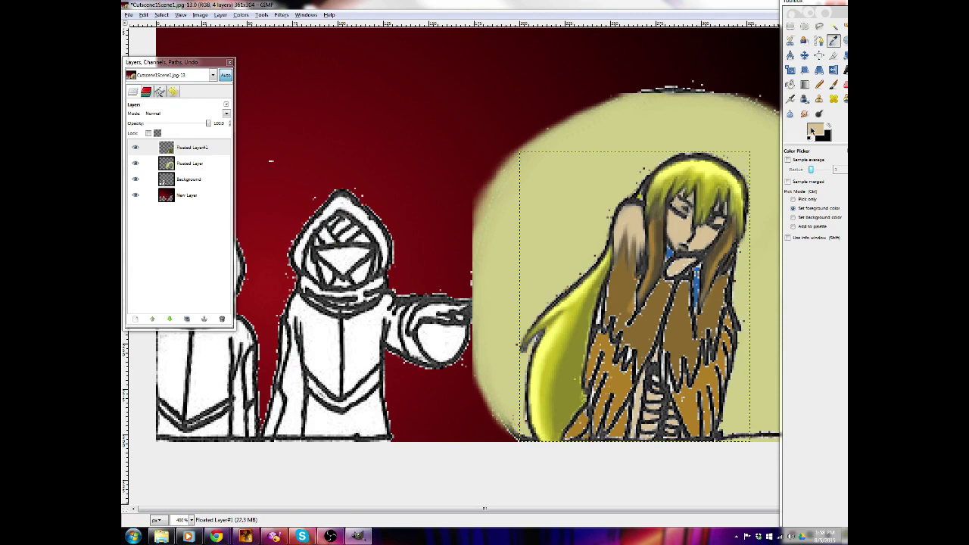
left_click(813, 130)
left_click_drag(296, 188, 287, 195)
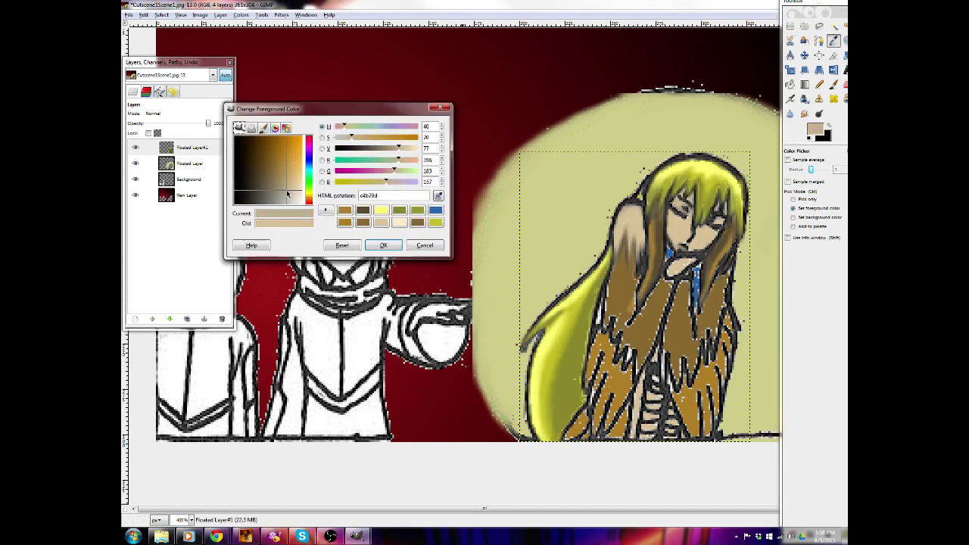
left_click(383, 245)
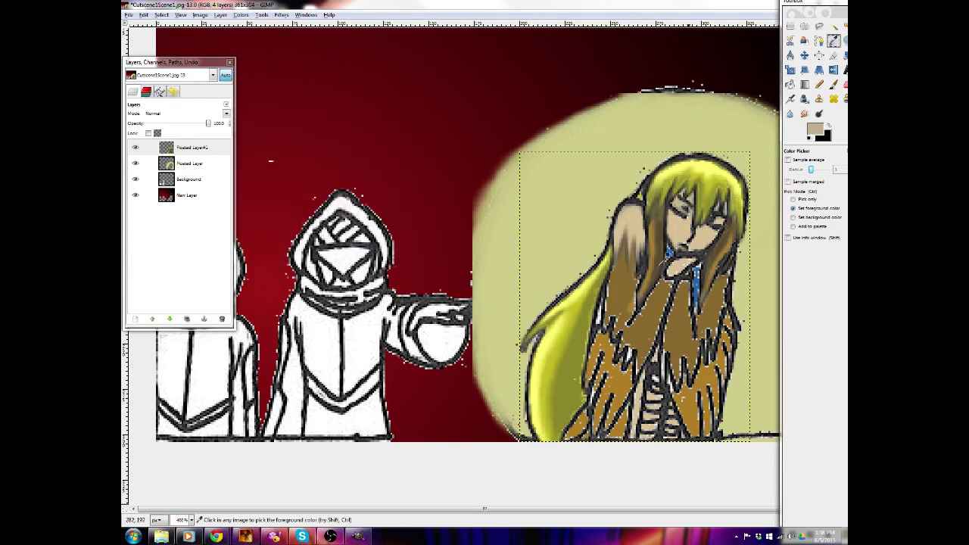
Select the figure's skin areas by colour and paint shading on the face, shoulder and hand with the Paintbrush
left_click_drag(790, 14, 772, 28)
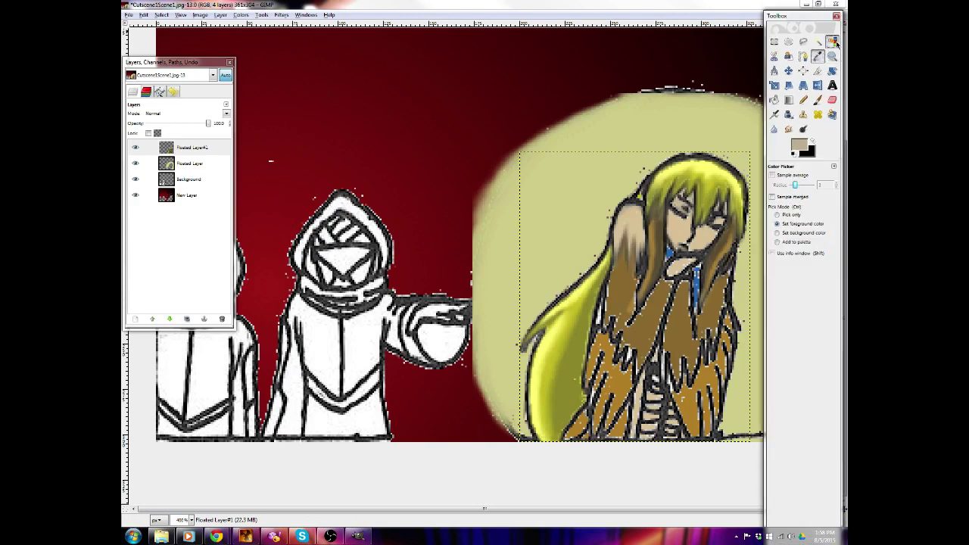
left_click(832, 40)
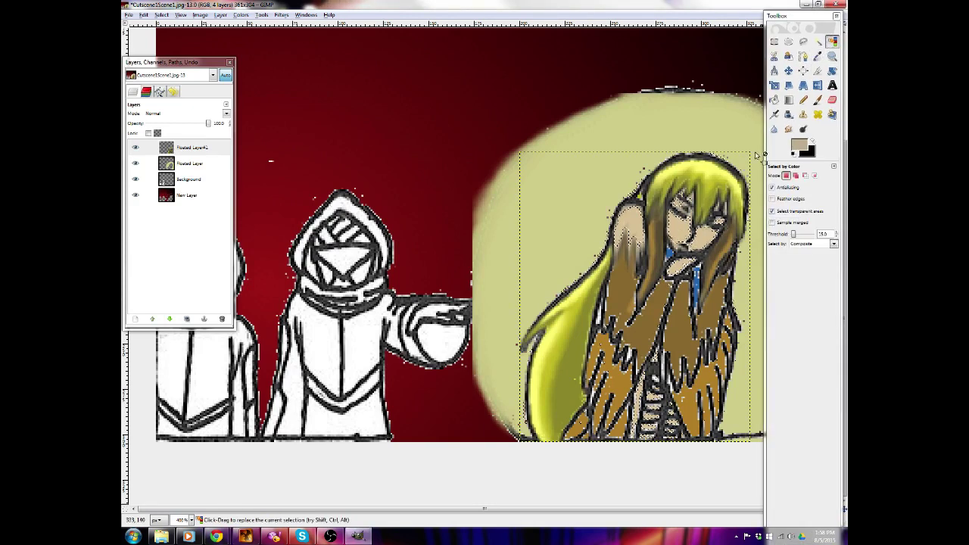
left_click(818, 100)
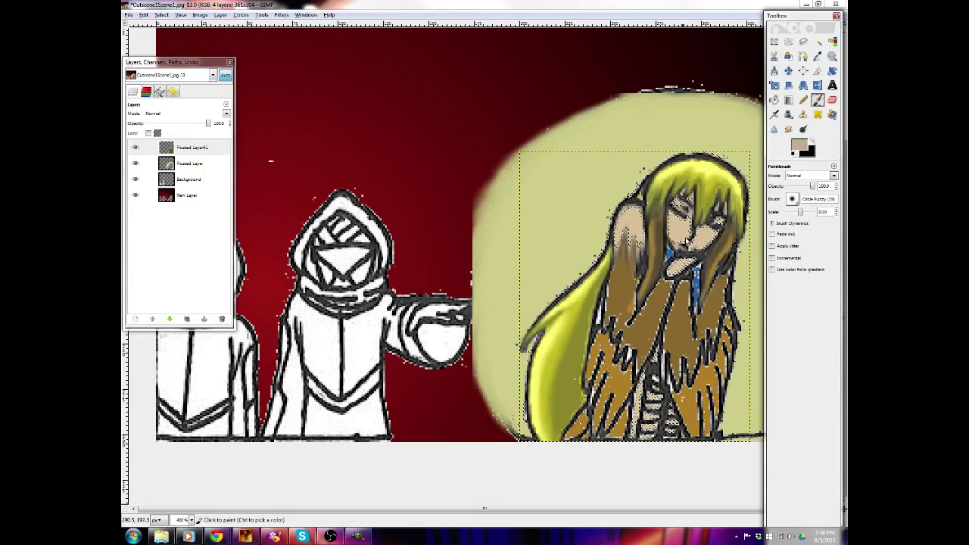
left_click(680, 243)
key("bracketright")
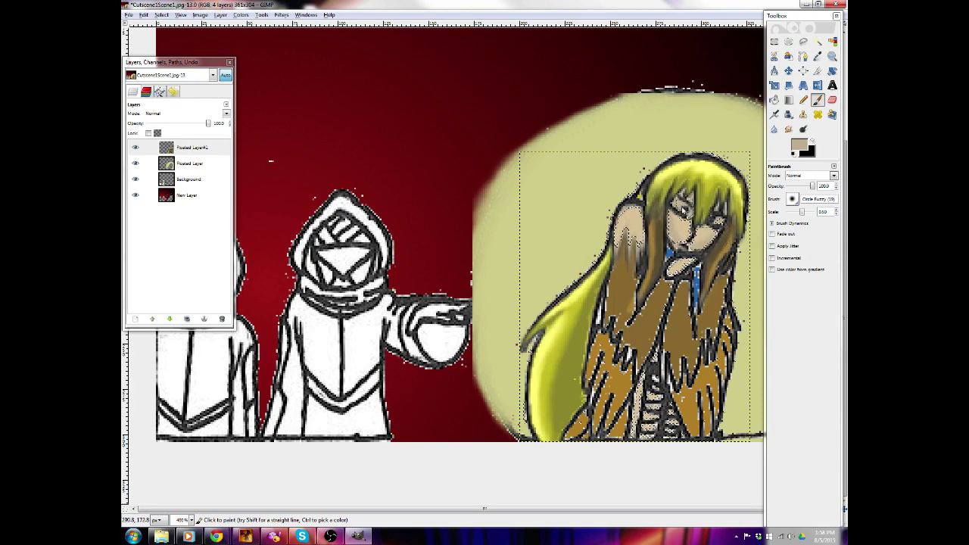
key("bracketleft")
key("bracketleft")
key("bracketleft")
key("bracketleft")
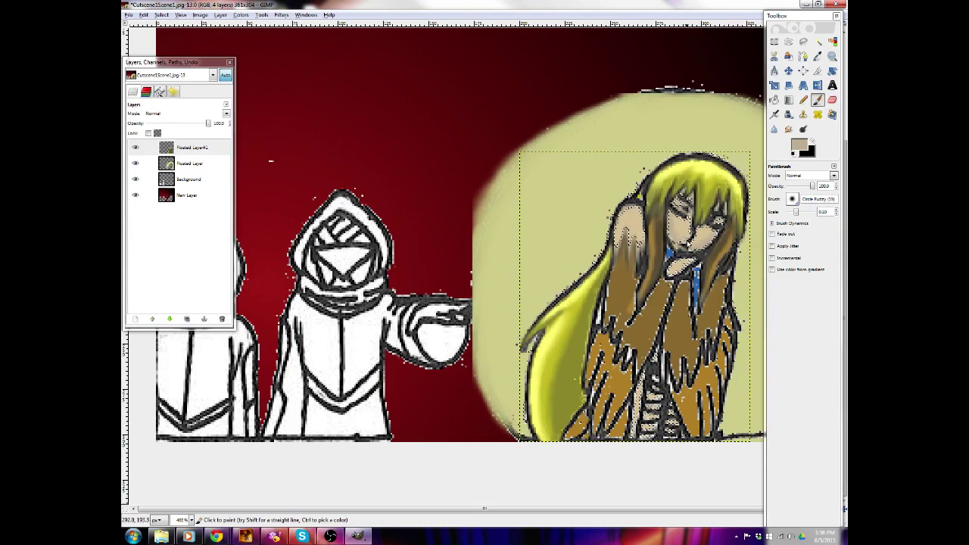
key("bracketright")
key("bracketright")
key("bracketright")
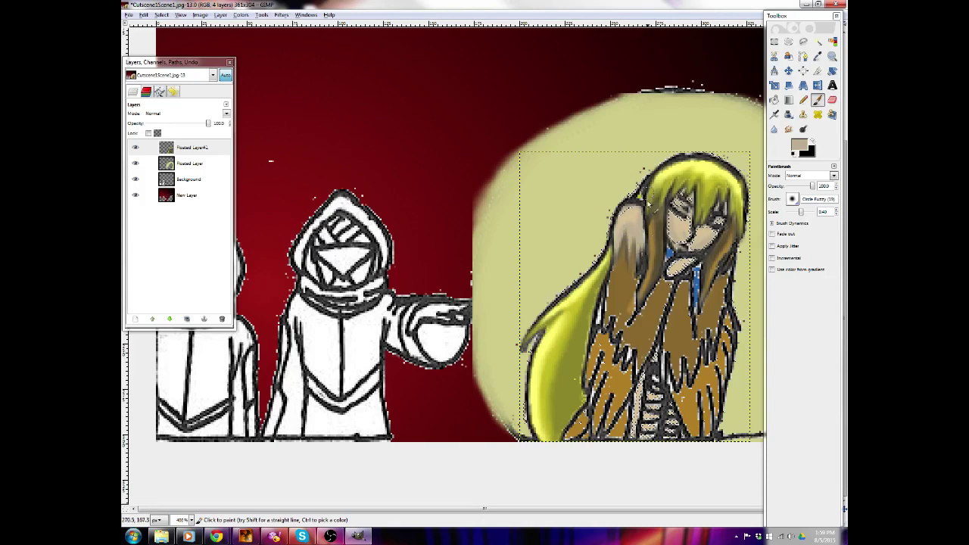
left_click_drag(647, 196, 632, 211)
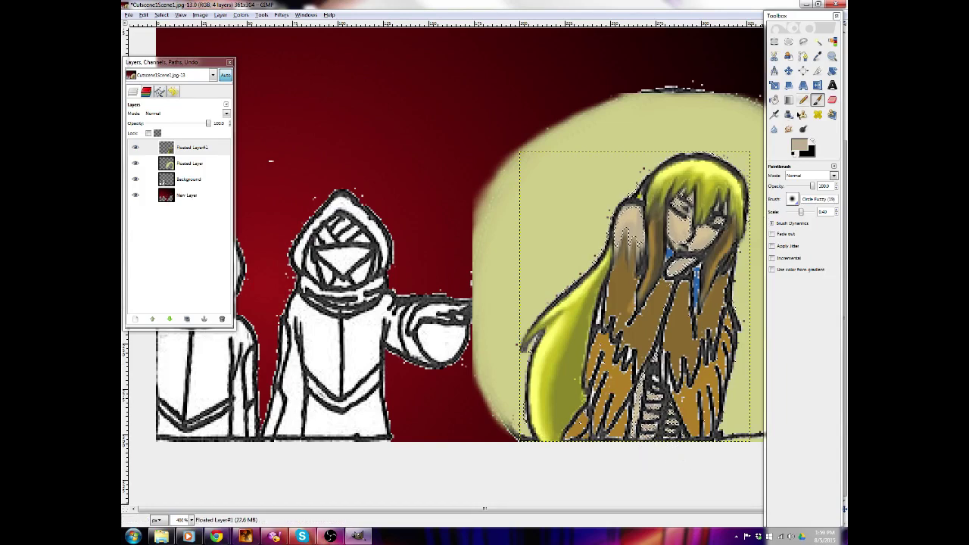
Sample the face's skin tone, lighten the foreground colour to ffecc8, and paint highlights on the shoulder, face and hand
left_click(818, 56)
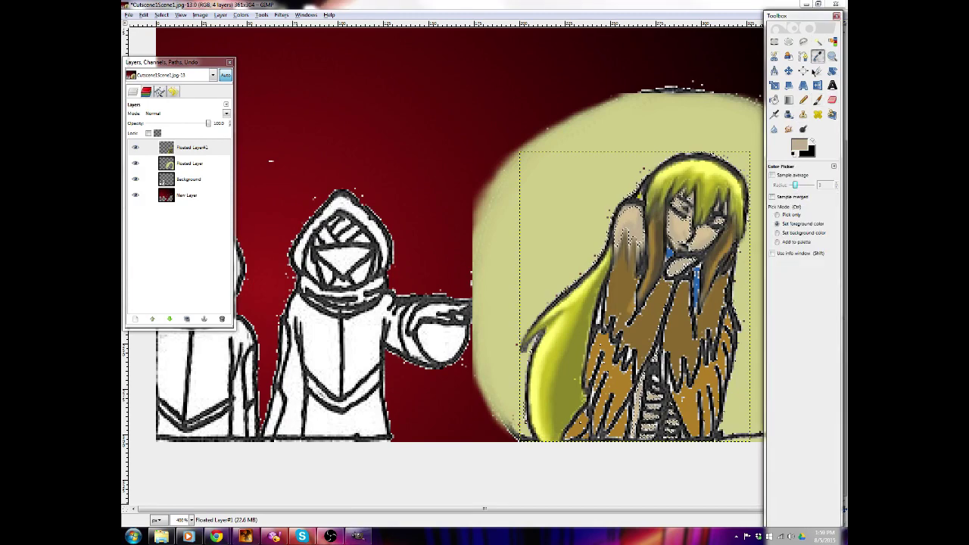
left_click(686, 224)
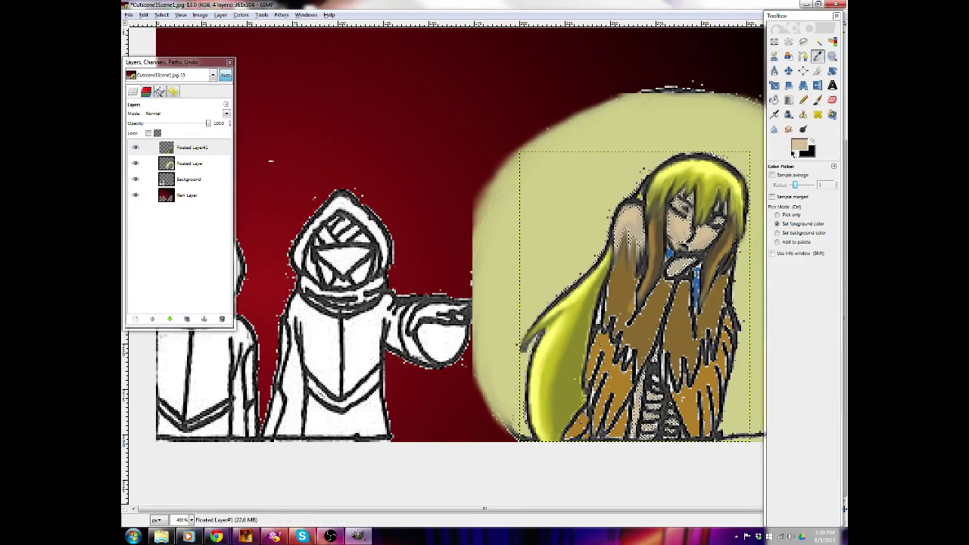
left_click(798, 145)
left_click_drag(297, 191, 308, 195)
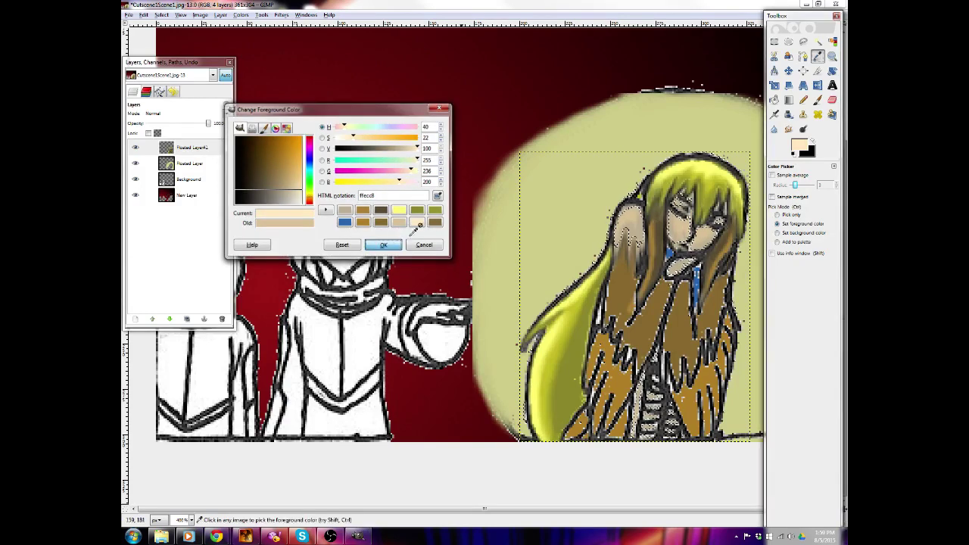
left_click(384, 245)
left_click(818, 100)
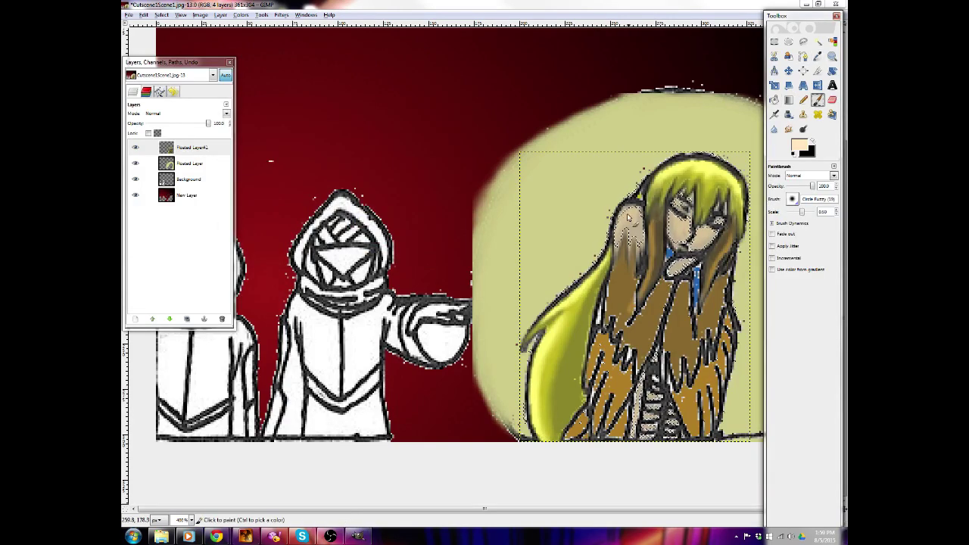
left_click_drag(623, 222, 618, 225)
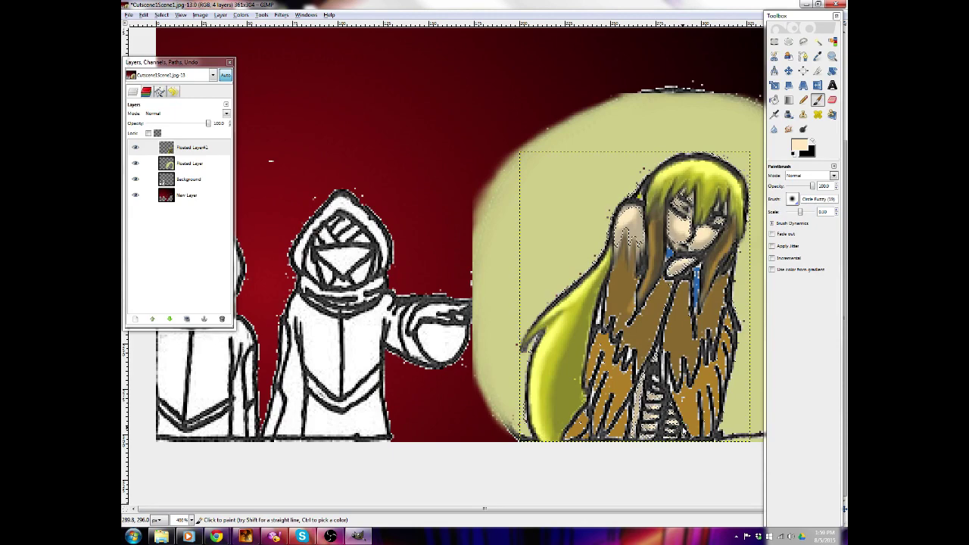
Clear the selection and smudge the skin shading on the figure's shoulder, face and hand to blend it
left_click(162, 15)
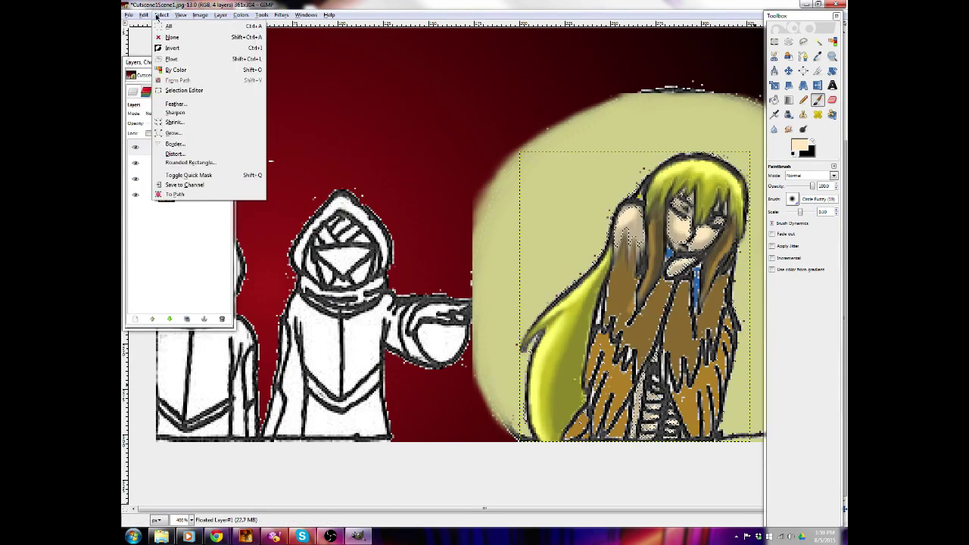
left_click(172, 37)
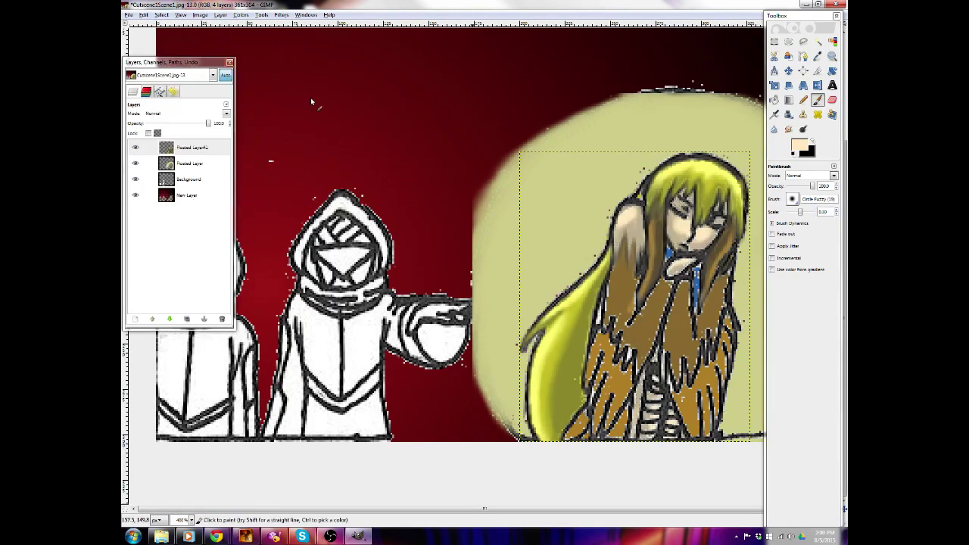
left_click(788, 129)
left_click(628, 215)
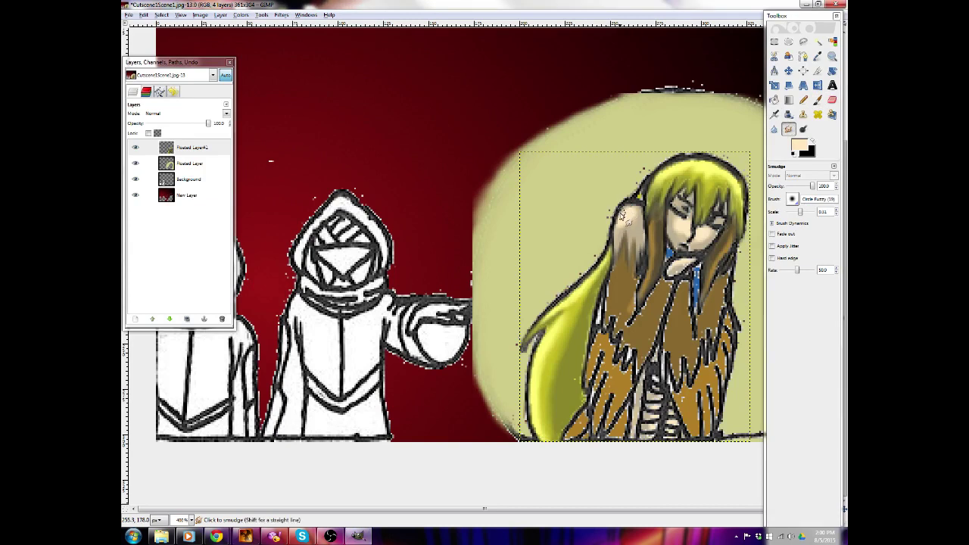
mouse_move(630, 215)
left_mouse_down()
mouse_move(622, 247)
mouse_move(621, 233)
mouse_move(651, 222)
mouse_move(649, 234)
mouse_move(680, 240)
mouse_move(672, 214)
mouse_move(683, 245)
mouse_move(682, 236)
mouse_move(704, 258)
mouse_move(704, 237)
mouse_move(696, 247)
mouse_move(713, 249)
mouse_move(697, 250)
mouse_move(720, 240)
mouse_move(676, 294)
left_mouse_up()
mouse_move(657, 213)
left_mouse_down()
mouse_move(648, 189)
mouse_move(642, 195)
mouse_move(660, 173)
mouse_move(648, 206)
mouse_move(642, 198)
mouse_move(648, 213)
left_mouse_up()
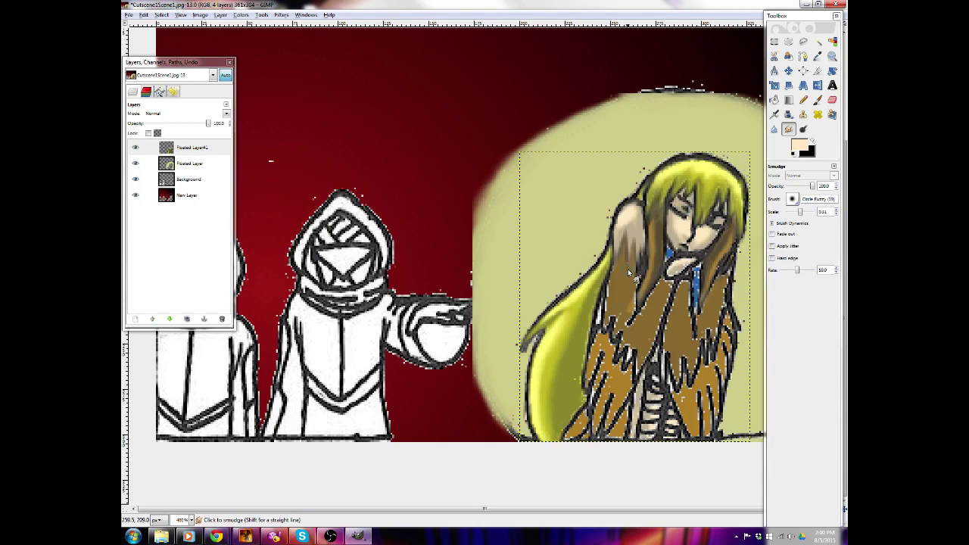
Move the circle's layer above the figure's layer, sample its pale yellow-green, and paint over the whole figure with a 3.70-scale Paintbrush
left_click(186, 164)
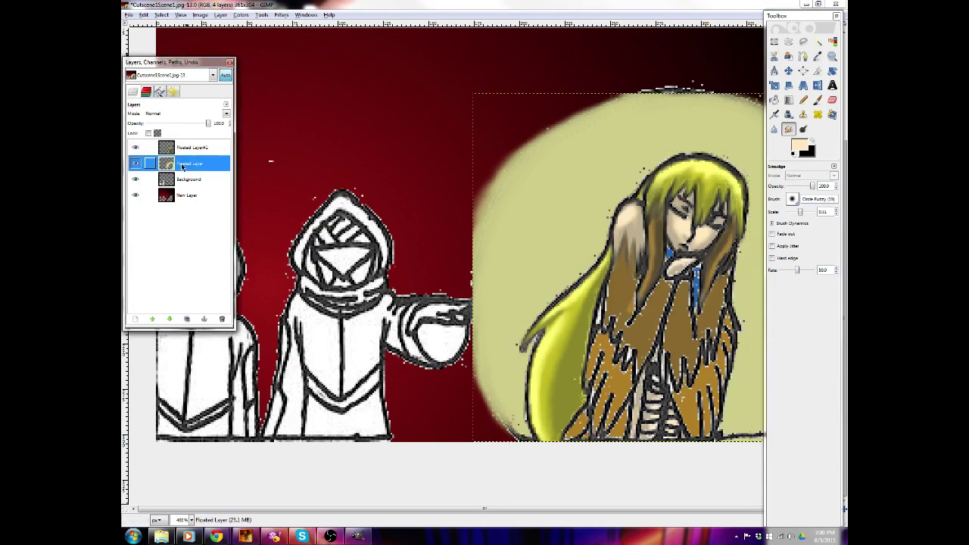
left_click_drag(189, 160, 180, 144)
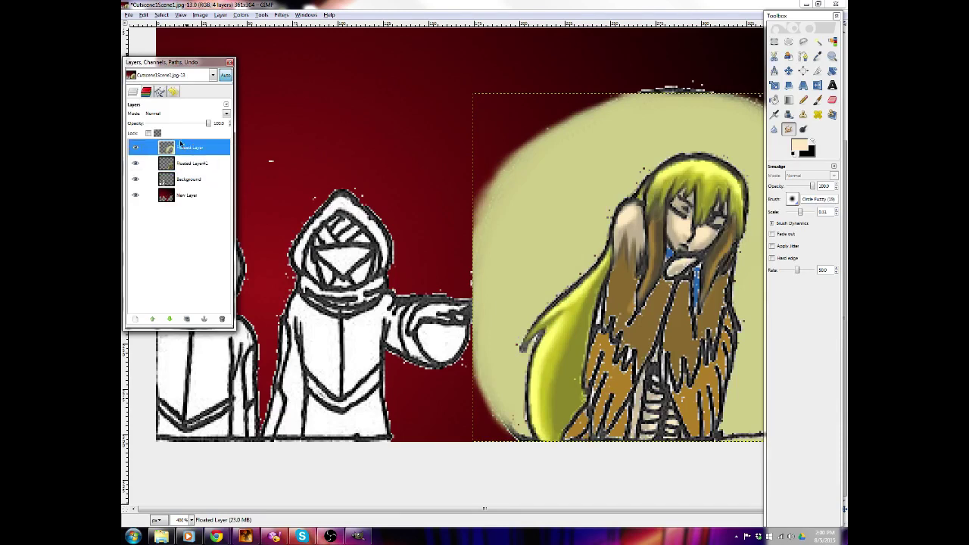
left_click(818, 56)
left_click(631, 150)
left_click(818, 99)
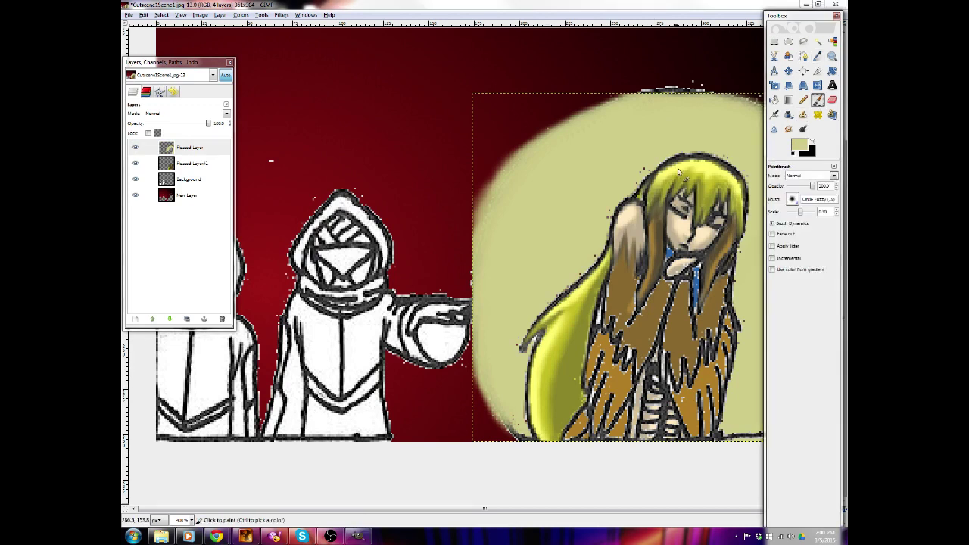
key("bracketright")
key("bracketright")
key("bracketright")
key("bracketright")
mouse_move(639, 167)
left_mouse_down()
mouse_move(638, 182)
mouse_move(701, 147)
mouse_move(711, 177)
mouse_move(728, 182)
mouse_move(741, 231)
mouse_move(740, 204)
left_mouse_up()
mouse_move(682, 204)
left_mouse_down()
mouse_move(645, 192)
mouse_move(571, 337)
mouse_move(540, 360)
mouse_move(559, 403)
mouse_move(558, 447)
mouse_move(614, 410)
mouse_move(584, 398)
mouse_move(647, 237)
mouse_move(754, 272)
mouse_move(747, 429)
left_mouse_up()
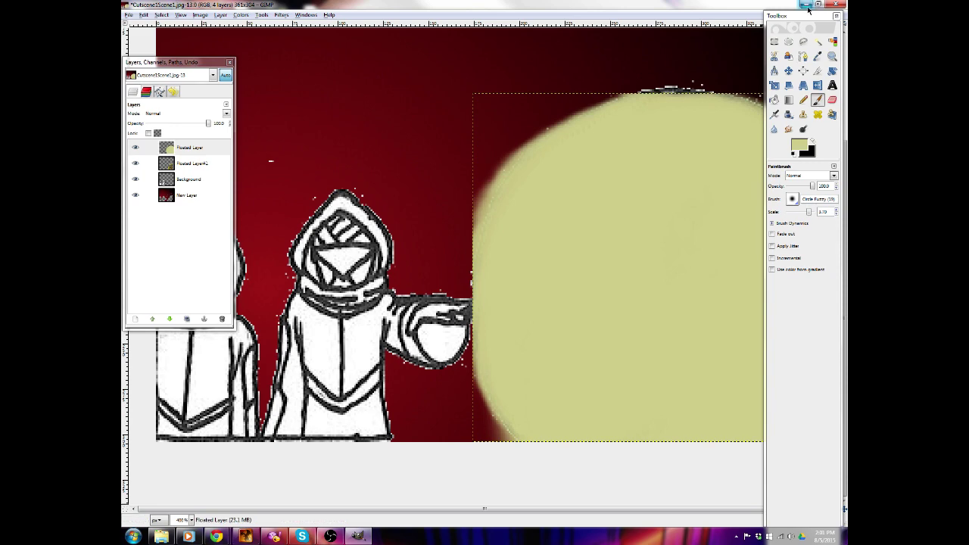
Move the toolbox off the circle and expand the circle's layer to the image size
left_click_drag(805, 15, 355, 155)
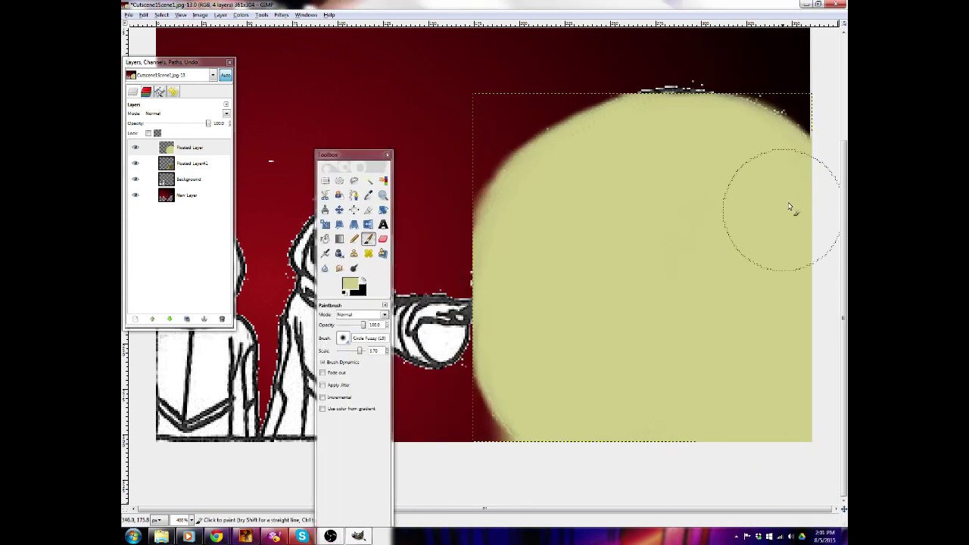
left_click(205, 16)
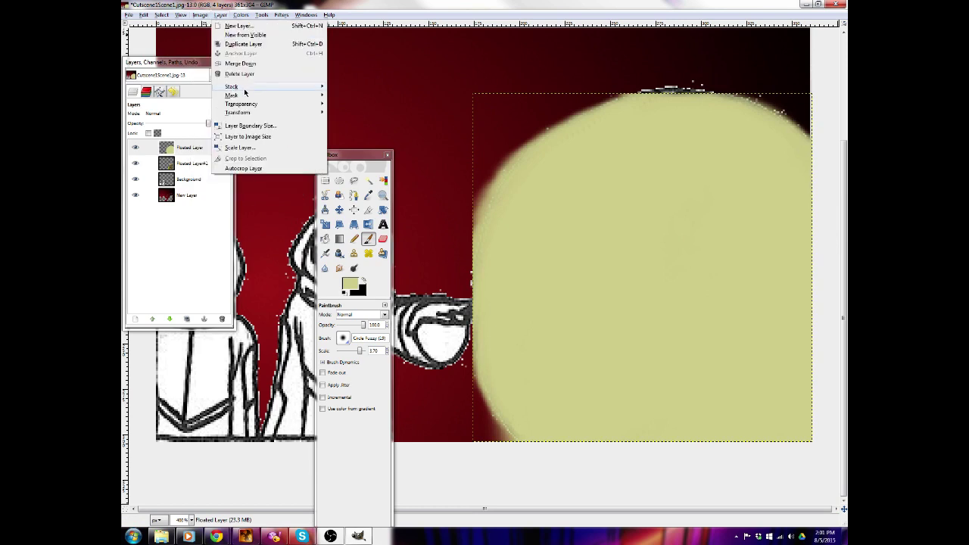
left_click(268, 137)
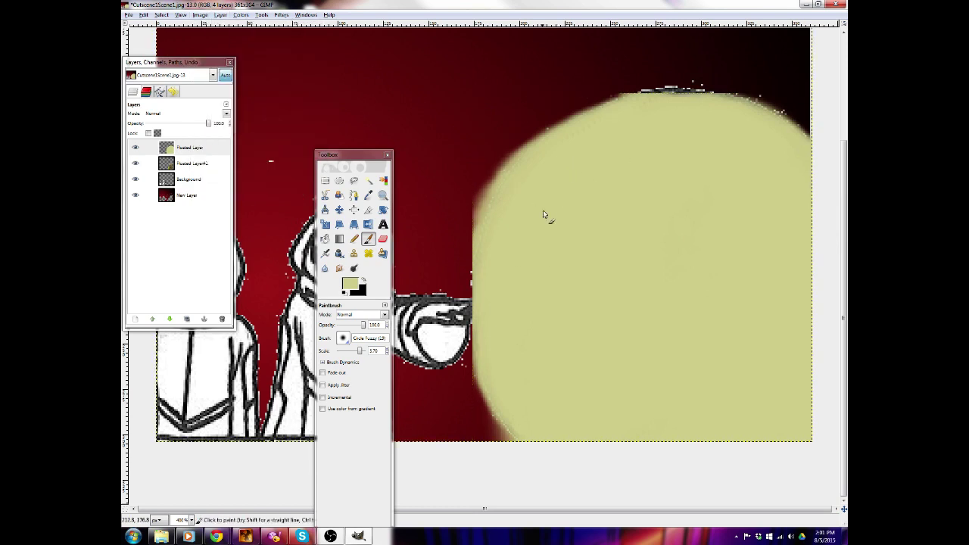
Reduce the Paintbrush scale to 0.70 and extend the circle's edge over the leftover outline along its side and top
key("bracketleft")
key("bracketleft")
key("bracketleft")
key("bracketleft")
key("bracketleft")
key("bracketleft")
key("bracketleft")
key("bracketleft")
key("bracketleft")
key("bracketleft")
key("bracketleft")
key("bracketleft")
key("bracketleft")
key("bracketleft")
key("bracketleft")
key("bracketleft")
key("bracketleft")
key("bracketleft")
key("bracketleft")
key("bracketleft")
mouse_move(487, 369)
left_mouse_down()
mouse_move(495, 408)
mouse_move(474, 331)
mouse_move(471, 356)
mouse_move(482, 213)
mouse_move(471, 329)
mouse_move(469, 288)
left_mouse_up()
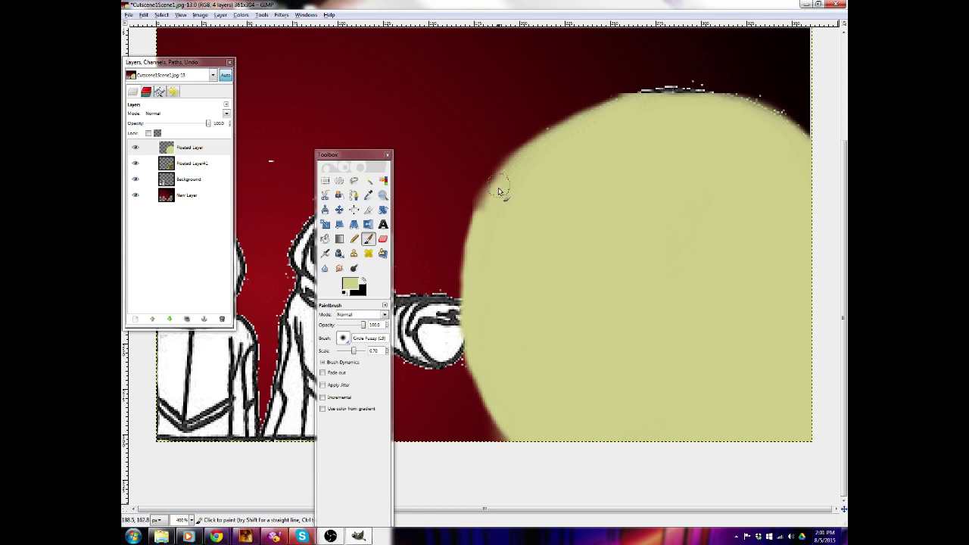
mouse_move(494, 187)
left_mouse_down()
mouse_move(586, 119)
mouse_move(656, 90)
mouse_move(638, 106)
mouse_move(625, 98)
left_mouse_up()
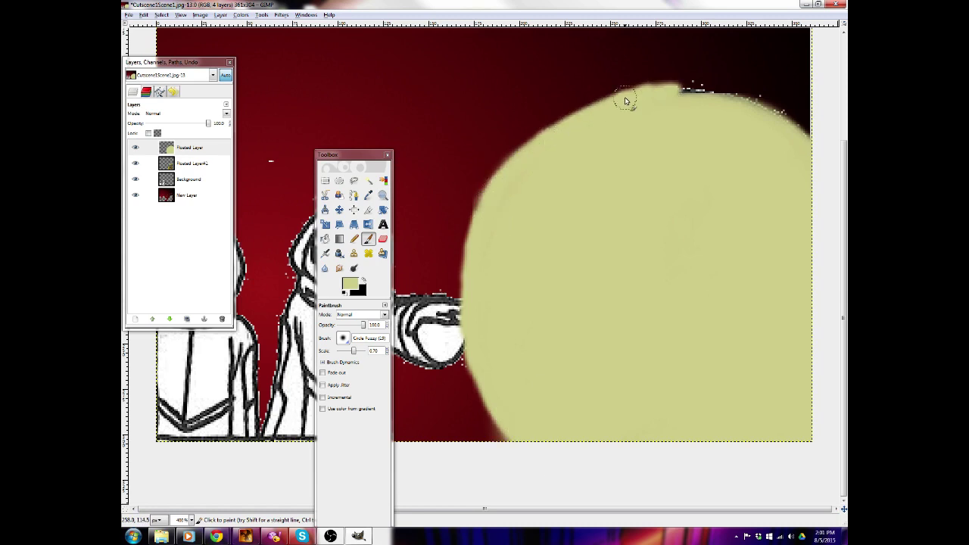
mouse_move(562, 131)
left_mouse_down()
mouse_move(628, 94)
mouse_move(698, 91)
mouse_move(780, 118)
mouse_move(825, 171)
mouse_move(800, 135)
mouse_move(812, 140)
mouse_move(767, 103)
mouse_move(804, 128)
left_mouse_up()
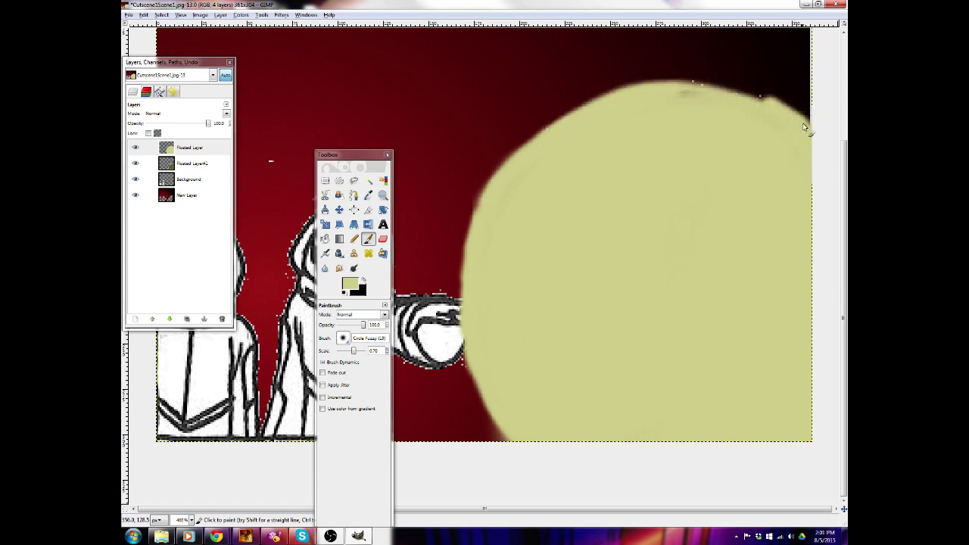
left_click_drag(735, 101, 733, 95)
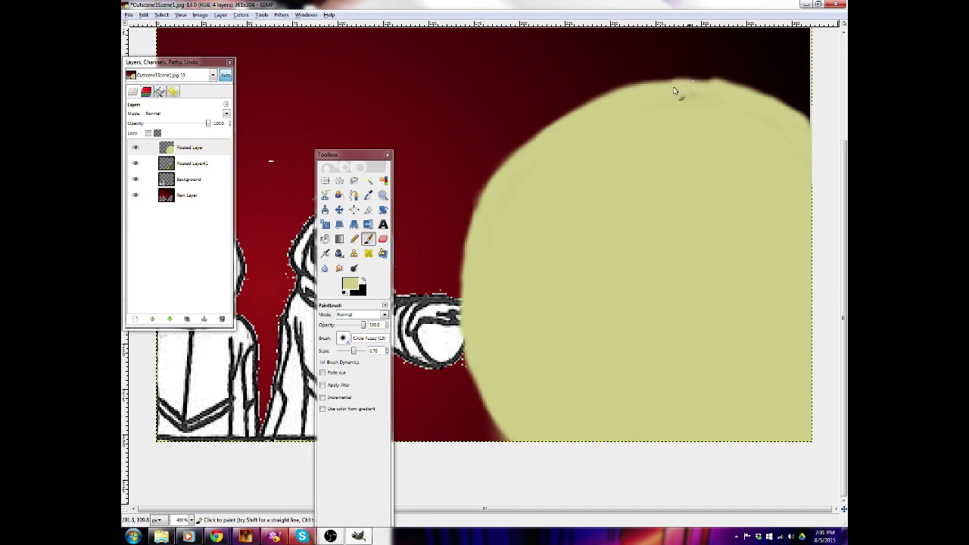
mouse_move(673, 90)
left_mouse_down()
mouse_move(696, 95)
mouse_move(633, 87)
left_mouse_up()
Darken the foreground colour to a muted grey-green and paint a soft round spot inside the circle with a 5.10-scale Paintbrush
left_click(368, 195)
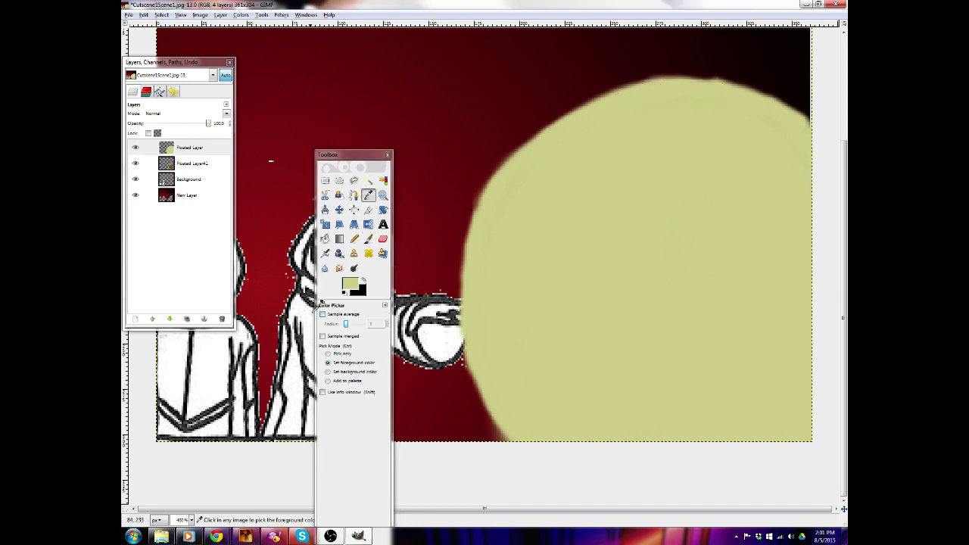
left_click(349, 286)
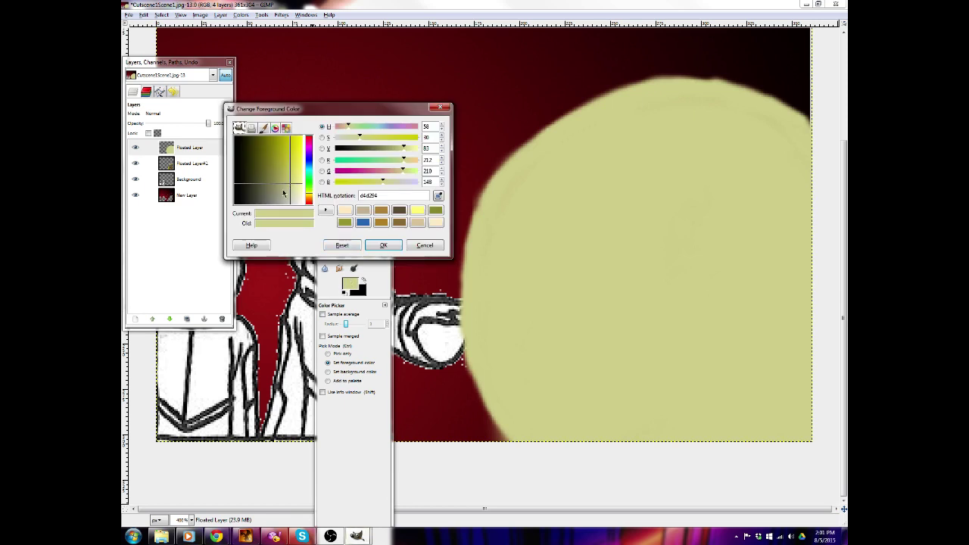
left_click(284, 194)
left_click(383, 245)
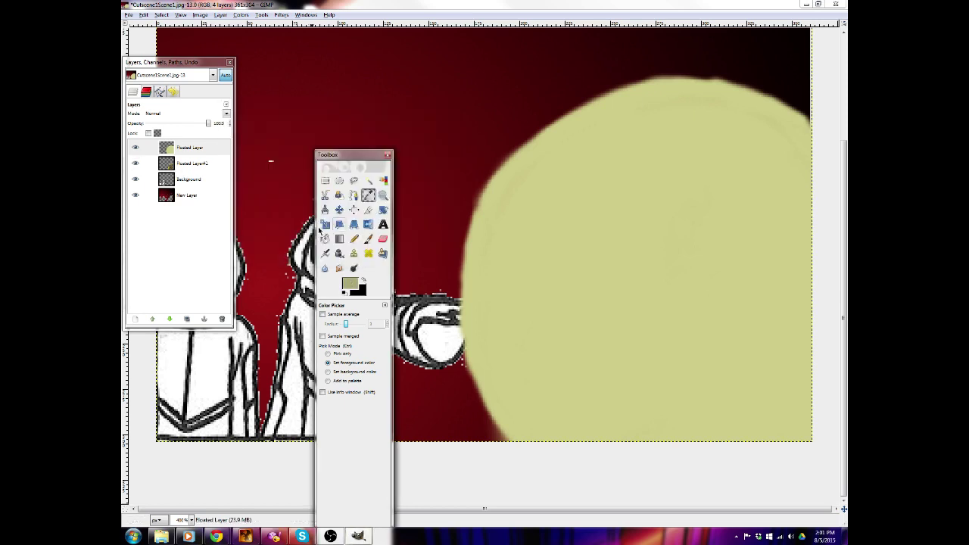
left_click(368, 239)
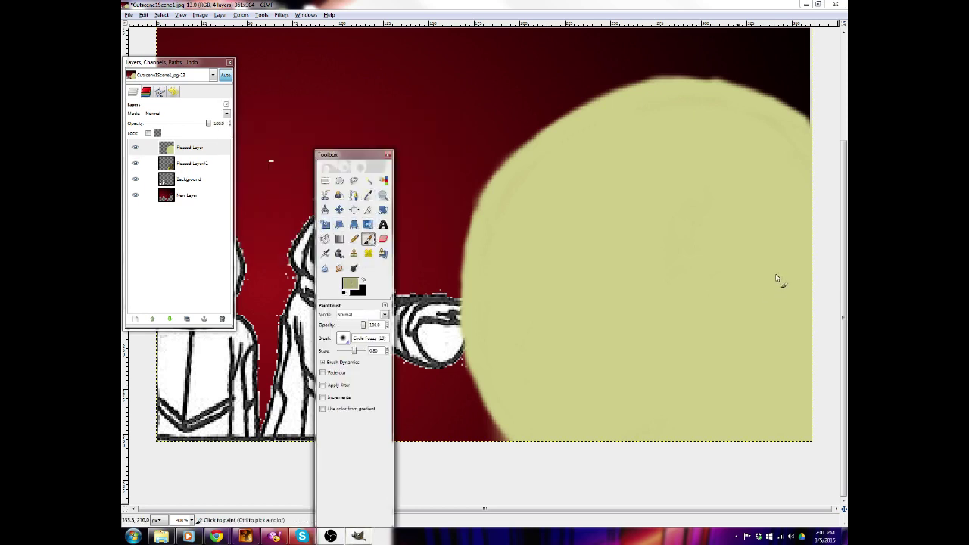
key("bracketright")
key("bracketright")
key("bracketright")
key("bracketright")
key("bracketright")
key("bracketright")
key("bracketright")
key("bracketright")
key("bracketright")
key("bracketright")
key("bracketright")
key("bracketright")
key("bracketright")
key("bracketright")
key("bracketright")
key("bracketright")
key("bracketright")
key("bracketright")
key("bracketright")
key("bracketright")
left_click(678, 282)
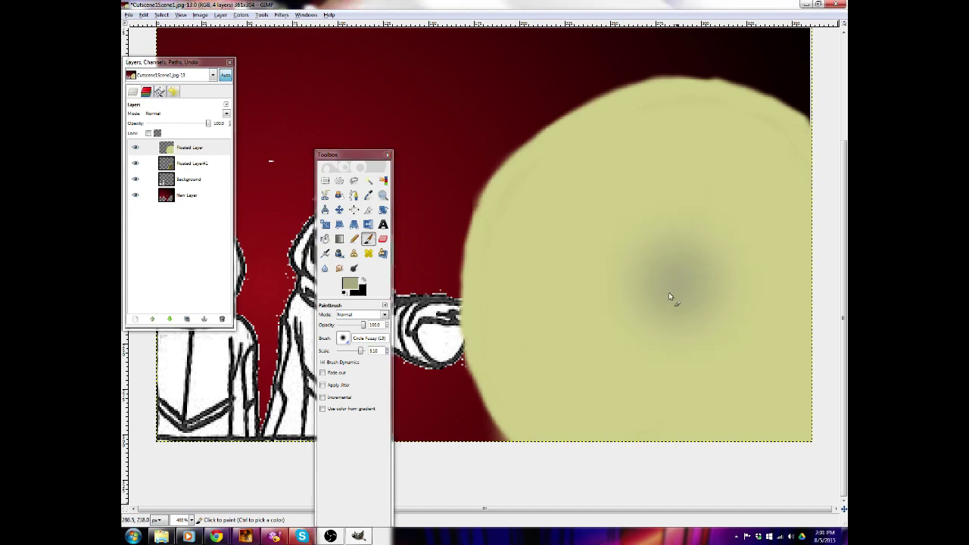
mouse_move(668, 293)
left_mouse_down()
mouse_move(667, 286)
mouse_move(675, 305)
left_mouse_up()
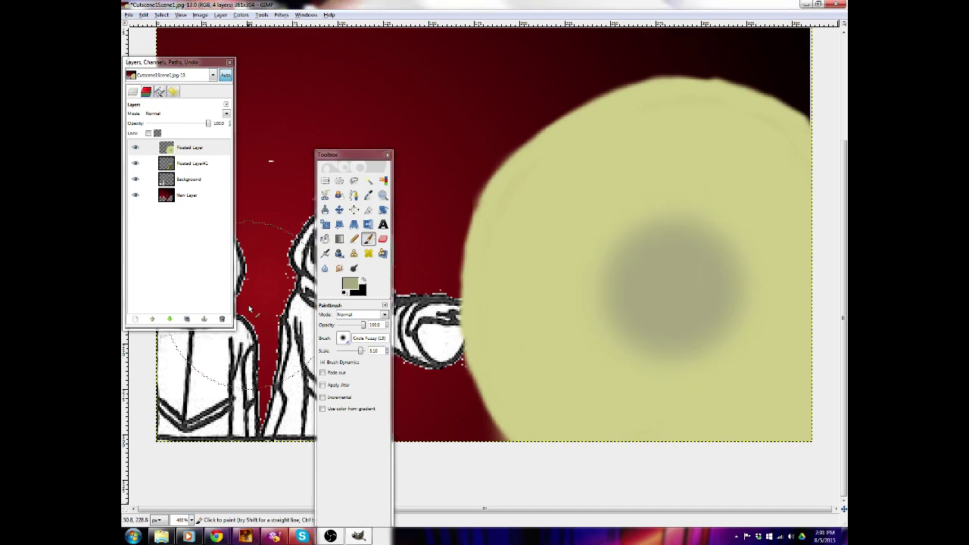
Sample the circle's colour, lighten it to fffdcd, and paint the area around the dark spot with a 2.30-scale Paintbrush
left_click(368, 194)
left_click(524, 174)
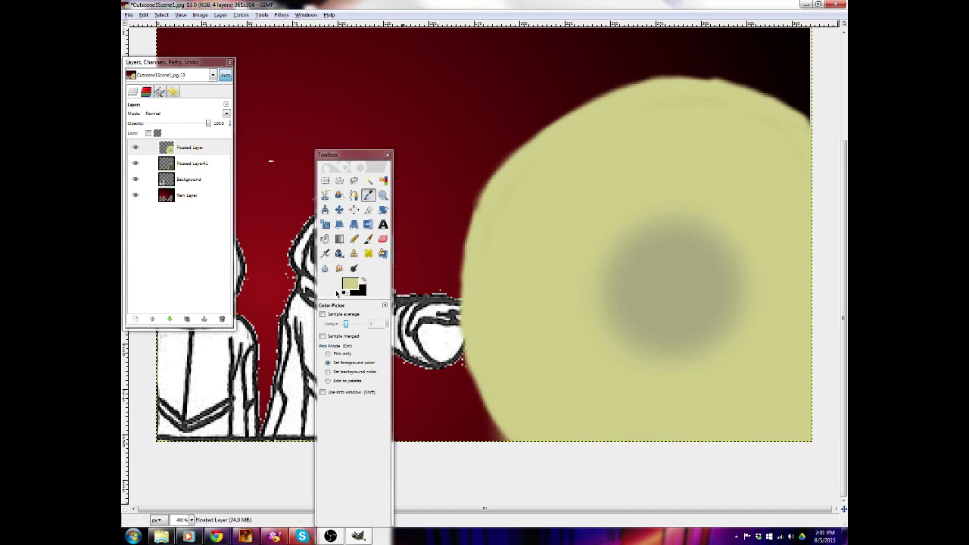
left_click(347, 286)
left_click_drag(302, 182, 319, 195)
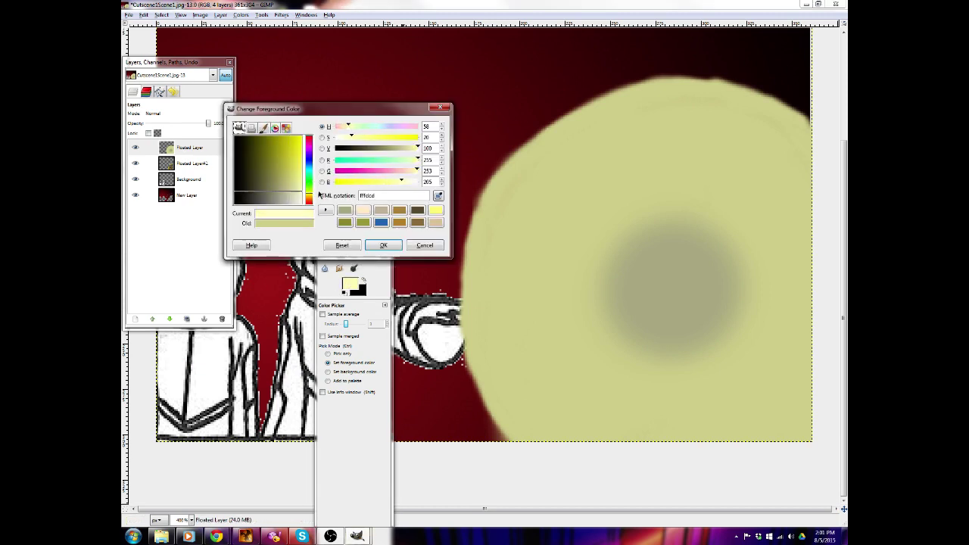
left_click(383, 244)
left_click(367, 238)
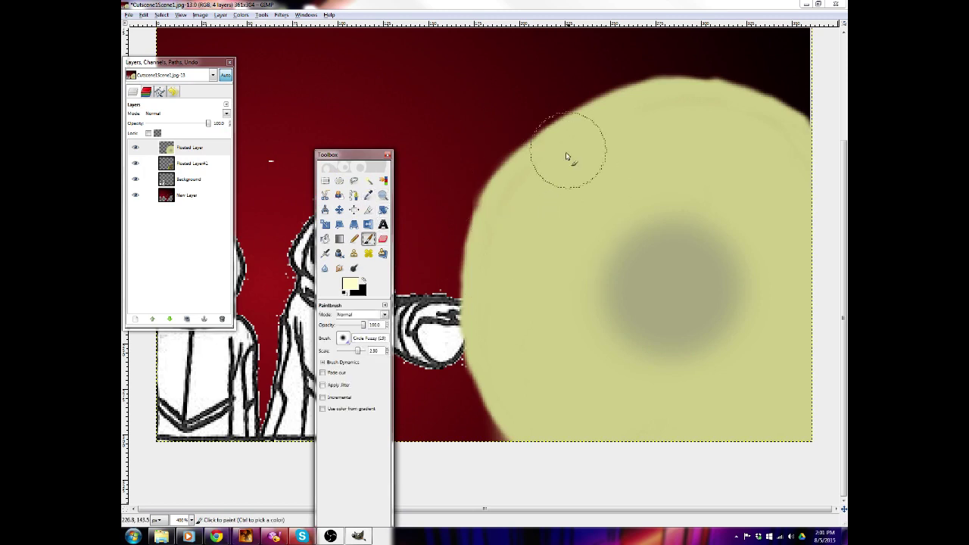
mouse_move(567, 156)
left_mouse_down()
mouse_move(536, 172)
mouse_move(614, 123)
mouse_move(577, 157)
mouse_move(711, 112)
mouse_move(650, 125)
mouse_move(753, 103)
mouse_move(715, 104)
mouse_move(821, 145)
mouse_move(682, 130)
mouse_move(512, 200)
mouse_move(488, 306)
mouse_move(526, 437)
mouse_move(520, 428)
mouse_move(581, 493)
mouse_move(626, 494)
mouse_move(560, 416)
mouse_move(610, 466)
mouse_move(617, 433)
mouse_move(663, 430)
mouse_move(576, 418)
mouse_move(518, 360)
mouse_move(523, 268)
mouse_move(575, 178)
mouse_move(700, 140)
mouse_move(780, 149)
mouse_move(829, 231)
mouse_move(691, 142)
mouse_move(806, 201)
mouse_move(815, 250)
mouse_move(836, 283)
mouse_move(829, 347)
mouse_move(736, 452)
left_mouse_up()
mouse_move(787, 443)
left_mouse_down()
mouse_move(841, 411)
mouse_move(828, 277)
mouse_move(711, 170)
mouse_move(540, 205)
mouse_move(603, 391)
mouse_move(659, 403)
left_mouse_up()
mouse_move(774, 410)
left_mouse_down()
mouse_move(656, 411)
mouse_move(754, 404)
mouse_move(789, 274)
mouse_move(764, 209)
mouse_move(660, 179)
mouse_move(592, 192)
mouse_move(556, 271)
mouse_move(564, 254)
mouse_move(610, 396)
left_mouse_up()
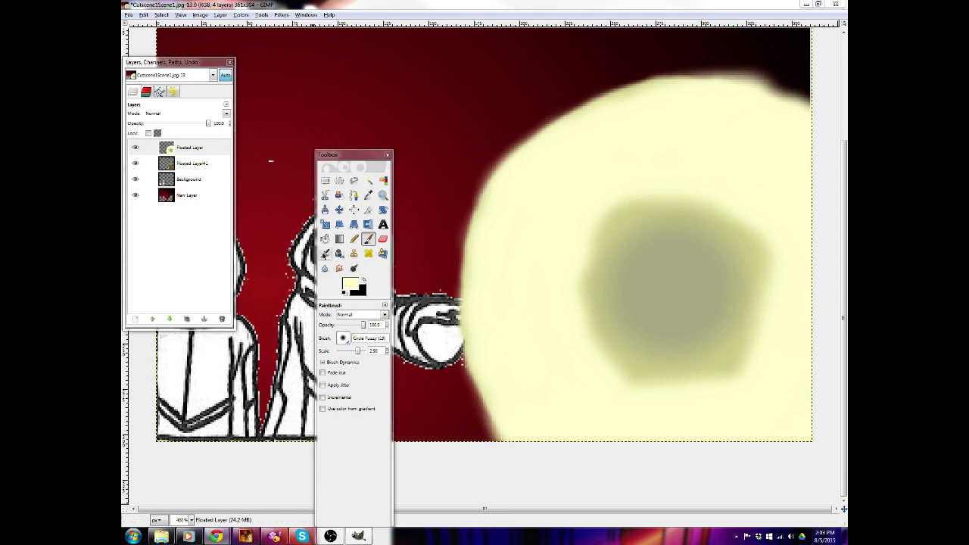
Smudge the dark spot's edges into the surrounding pale yellow with a brush scale of 1.71
left_click(339, 268)
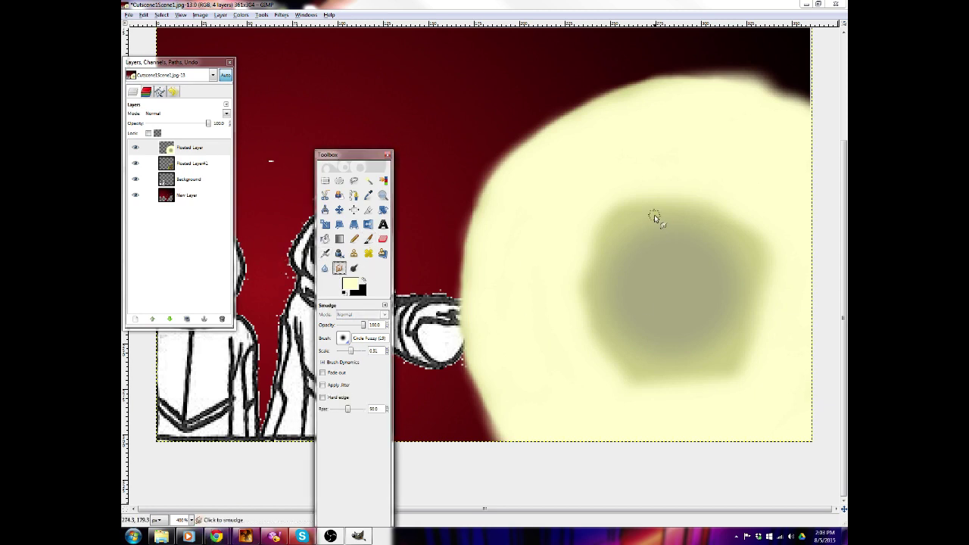
key("bracketright")
key("bracketright")
key("bracketright")
key("bracketright")
key("bracketright")
key("bracketright")
key("bracketright")
key("bracketright")
key("bracketright")
key("bracketright")
key("bracketright")
key("bracketright")
key("bracketright")
key("bracketright")
mouse_move(634, 219)
left_mouse_down()
mouse_move(590, 260)
mouse_move(620, 232)
mouse_move(581, 296)
left_mouse_up()
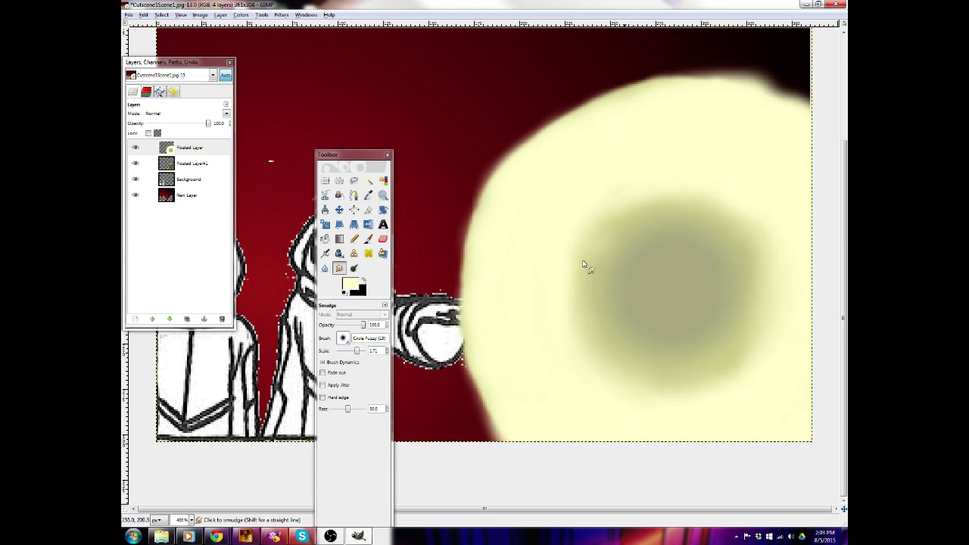
Set Dodge/Burn to Dodge, enlarge its brush to a scale of about 2.41, and lighten the circle's outer ring
left_click(354, 268)
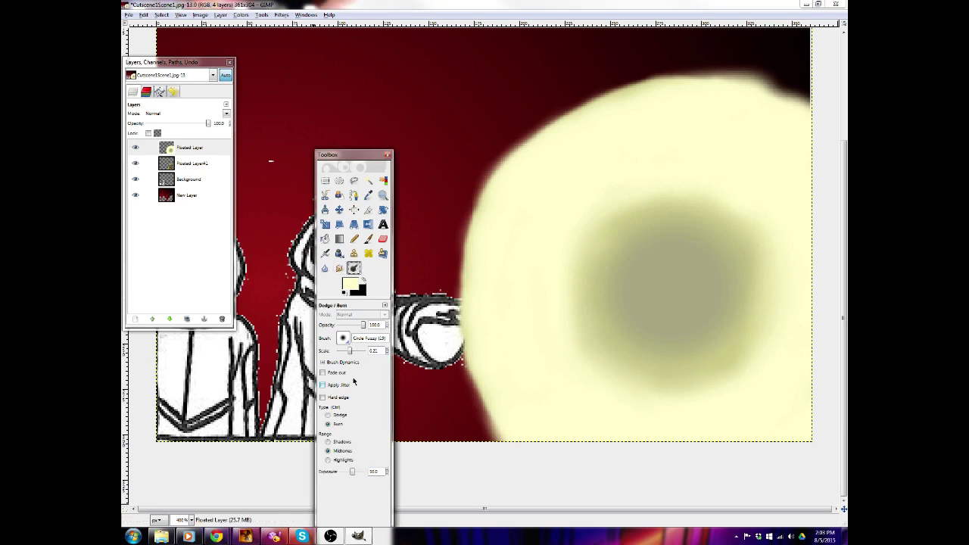
left_click(331, 416)
key("bracketright")
key("bracketright")
key("bracketright")
key("bracketright")
key("bracketright")
key("bracketright")
key("bracketright")
key("bracketright")
key("bracketright")
key("bracketright")
key("bracketright")
key("bracketright")
key("bracketright")
key("bracketright")
key("bracketright")
key("bracketright")
key("bracketright")
key("bracketright")
key("bracketright")
key("bracketright")
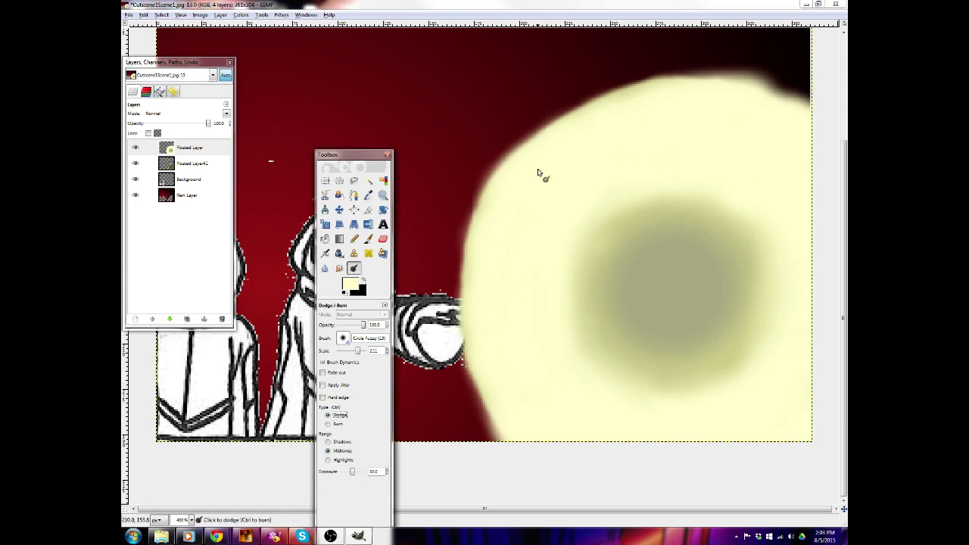
mouse_move(577, 132)
left_mouse_down()
mouse_move(514, 186)
mouse_move(564, 140)
mouse_move(466, 342)
mouse_move(476, 262)
mouse_move(493, 411)
left_mouse_up()
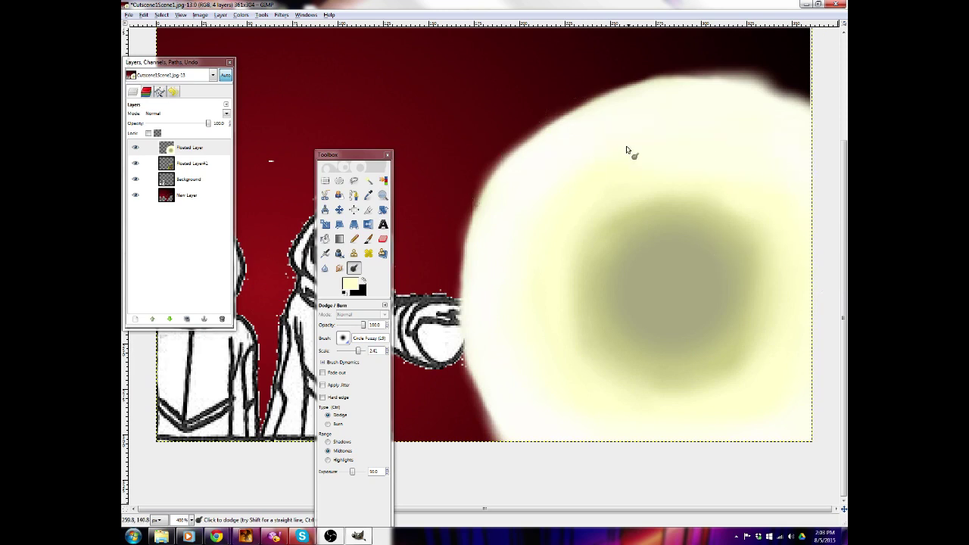
Zoom out to the whole panel and lower the opacity of the circle's layer to reveal the figure beneath it
left_click(226, 113)
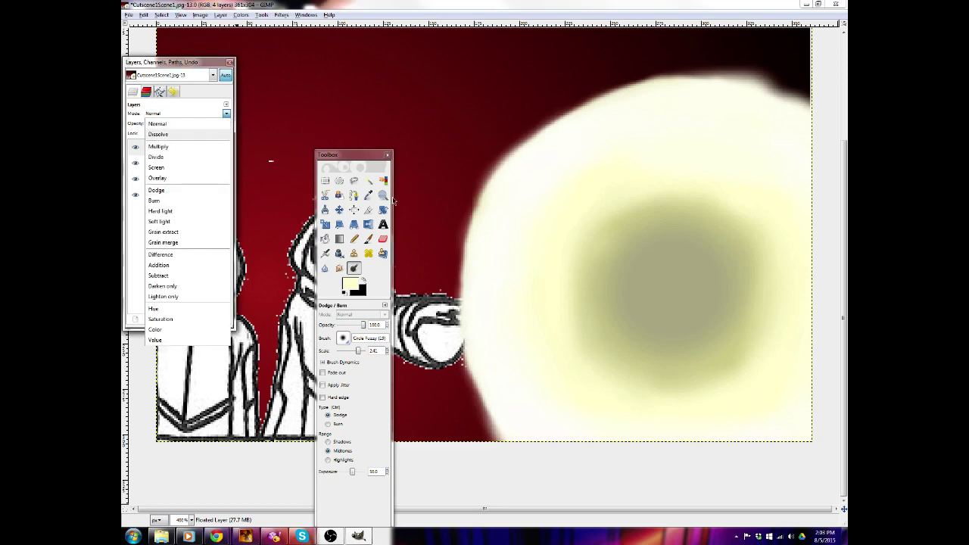
left_click(383, 195)
left_click(382, 194)
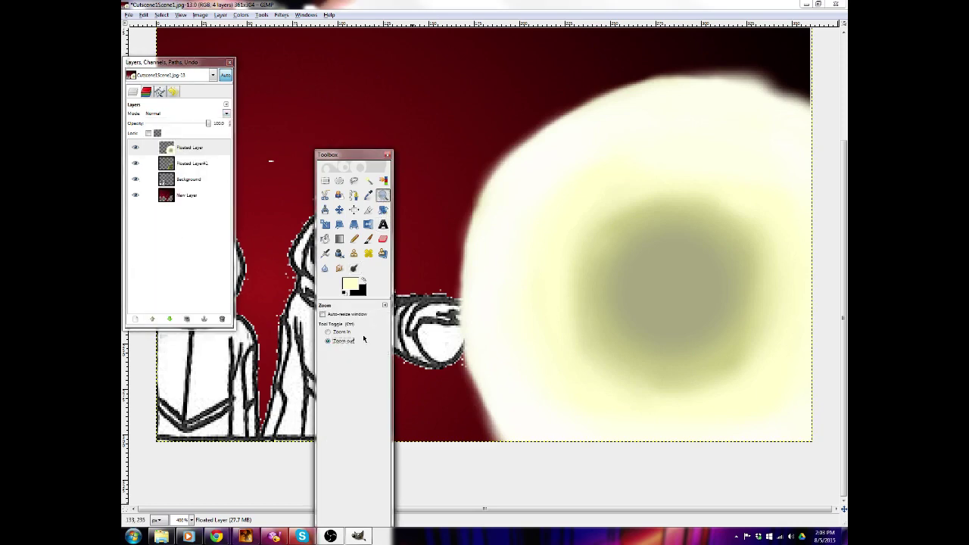
left_click(493, 270)
left_click(492, 271)
left_click(200, 148)
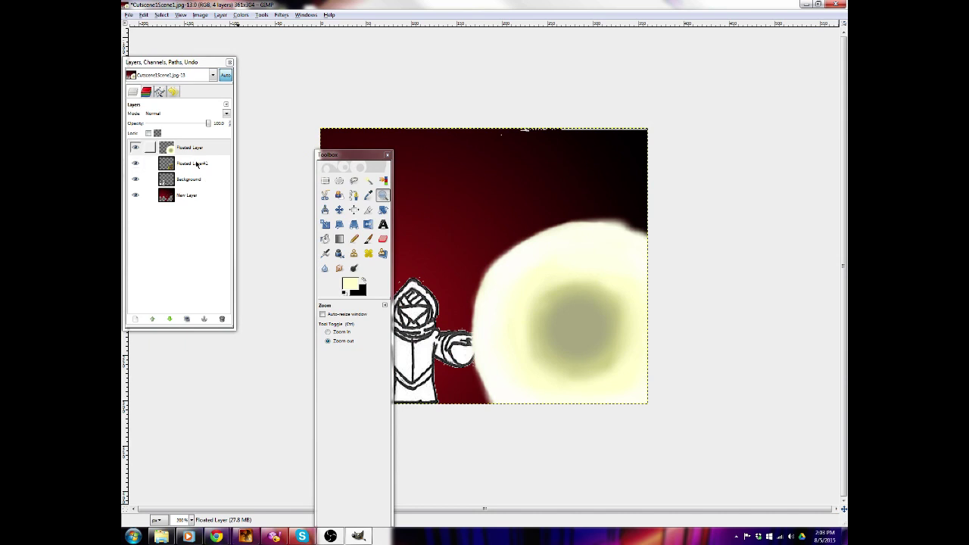
left_click_drag(207, 125, 203, 126)
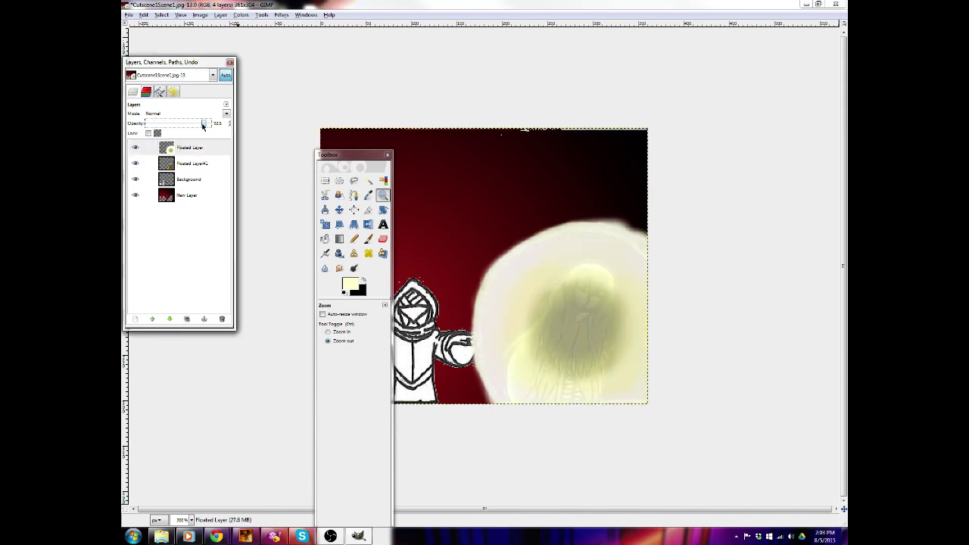
left_click_drag(203, 126, 196, 127)
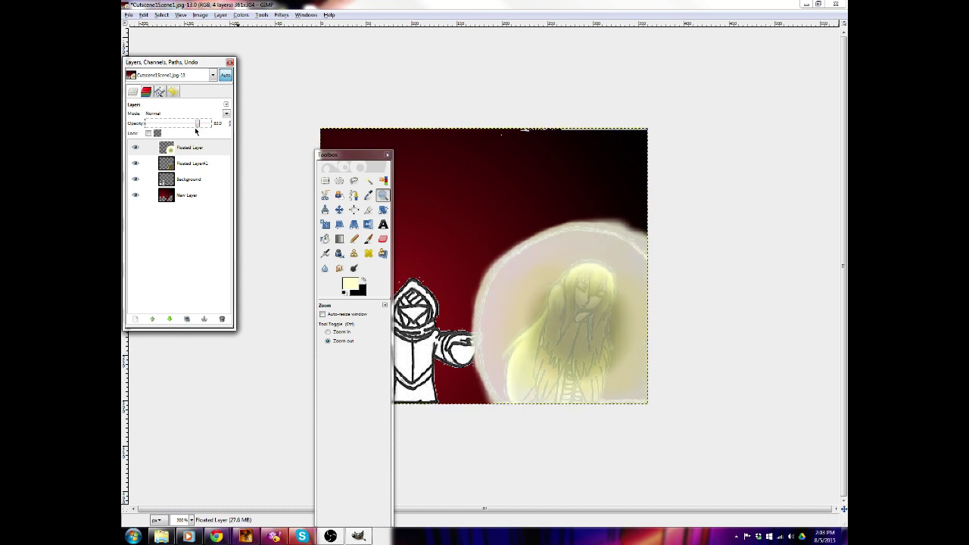
Hide the pale yellow circle's layer and smudge the rough circle outline around the long-haired figure on the Background layer
left_click(135, 148)
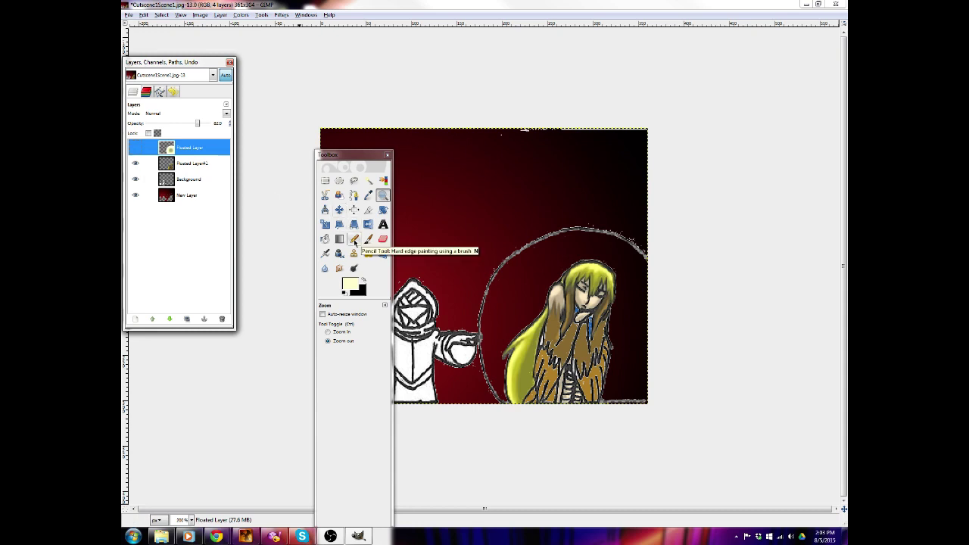
left_click(211, 167)
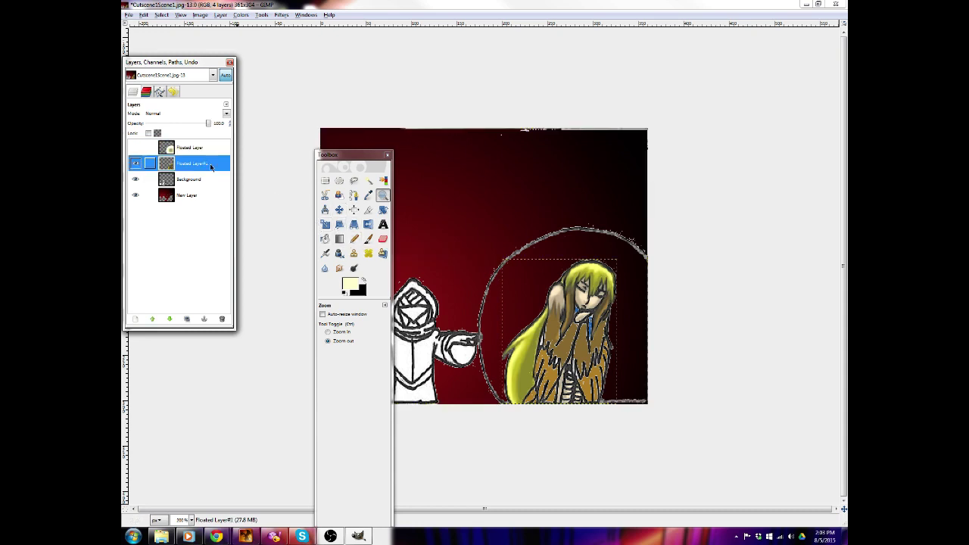
left_click(204, 179)
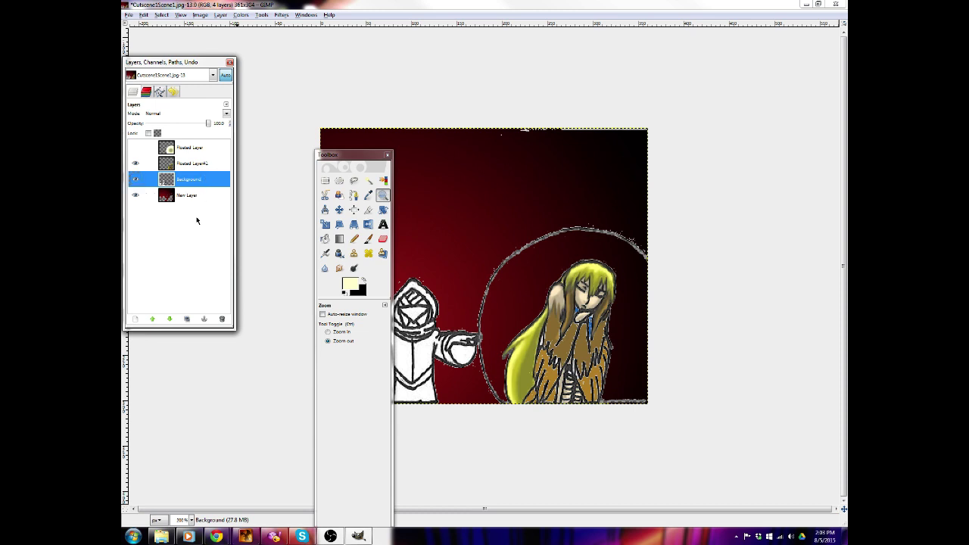
left_click(190, 199)
left_click(189, 179)
left_click(339, 269)
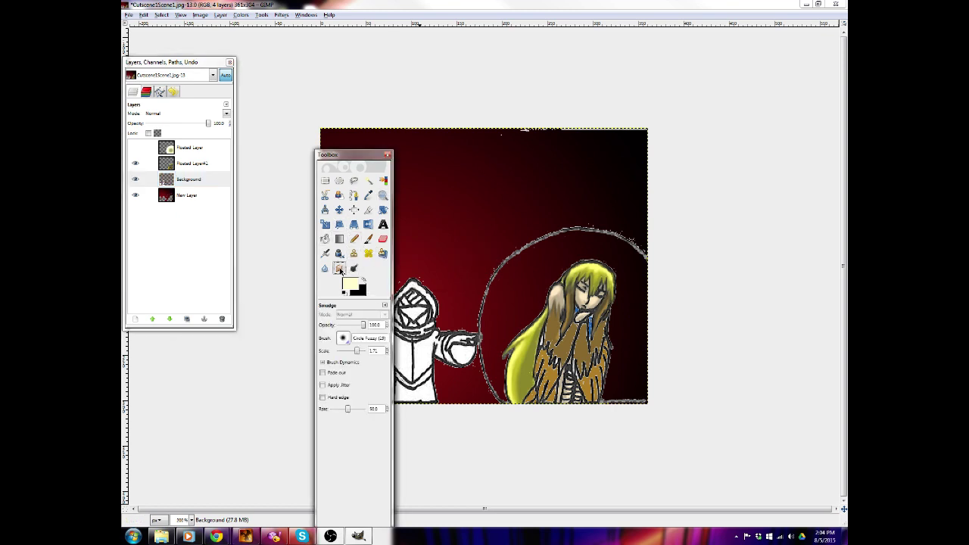
mouse_move(562, 238)
left_mouse_down()
mouse_move(544, 239)
mouse_move(562, 233)
left_mouse_up()
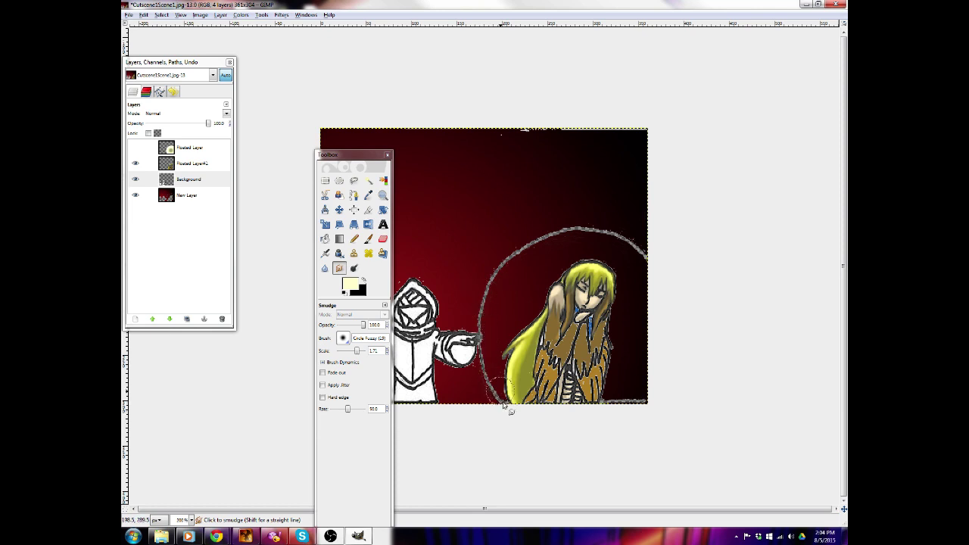
Make the red gradient backdrop's layer, New Layer, the active layer for smudging
left_click(206, 199)
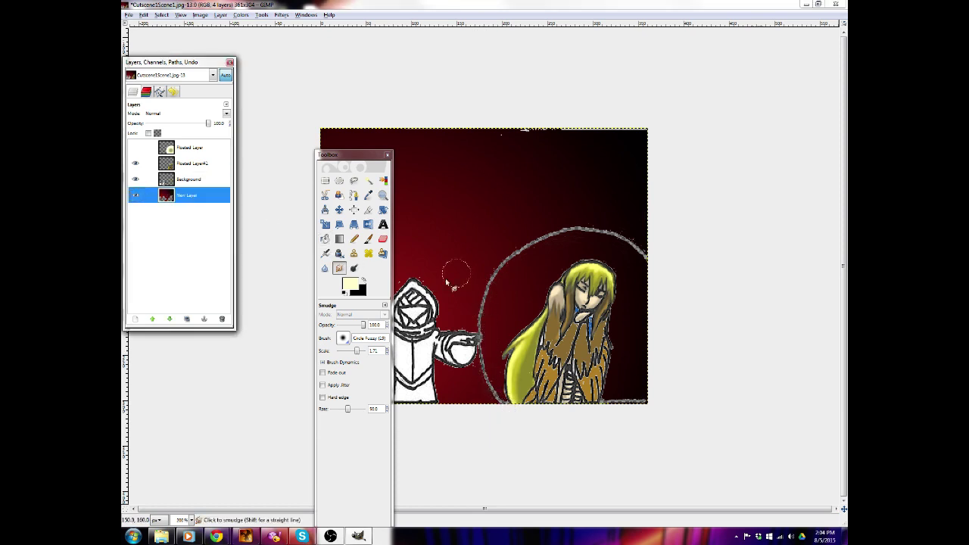